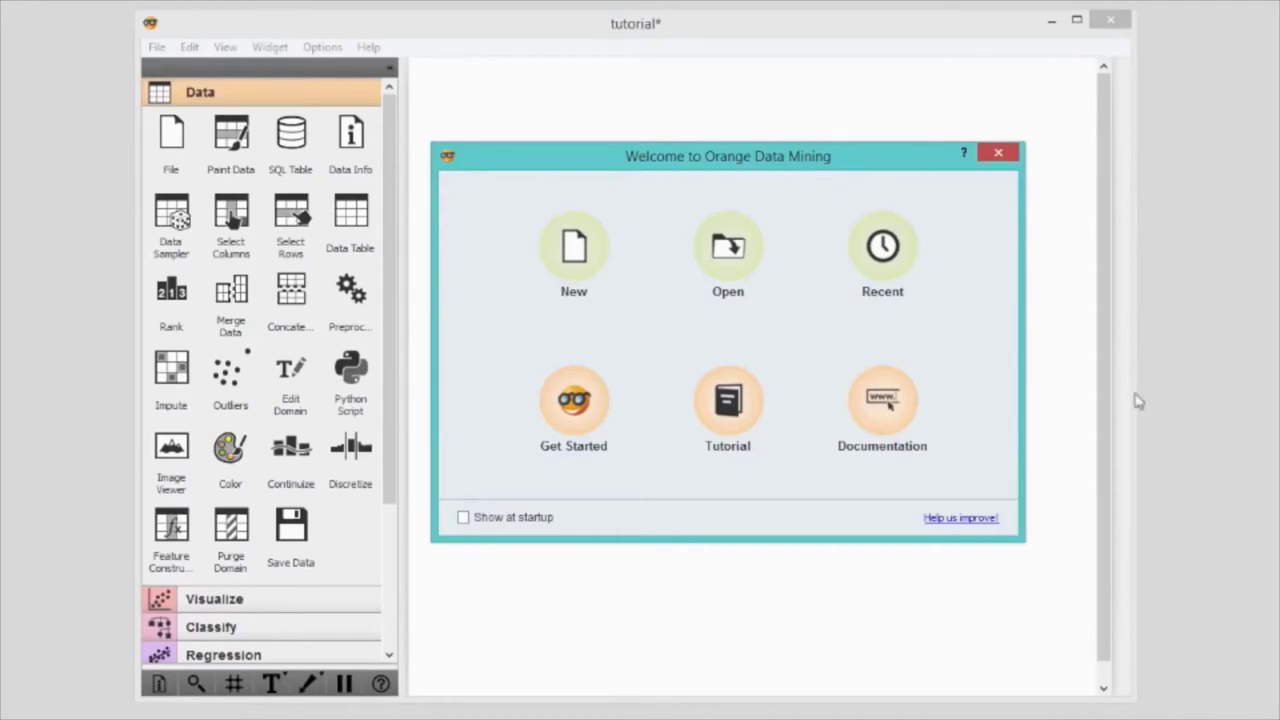
- Dismiss the welcome screen, browse the Visualize, Regression and Unsupervised widget groups, and add a File widget
{"action": "left_click", "coordinate": [1010, 150]}
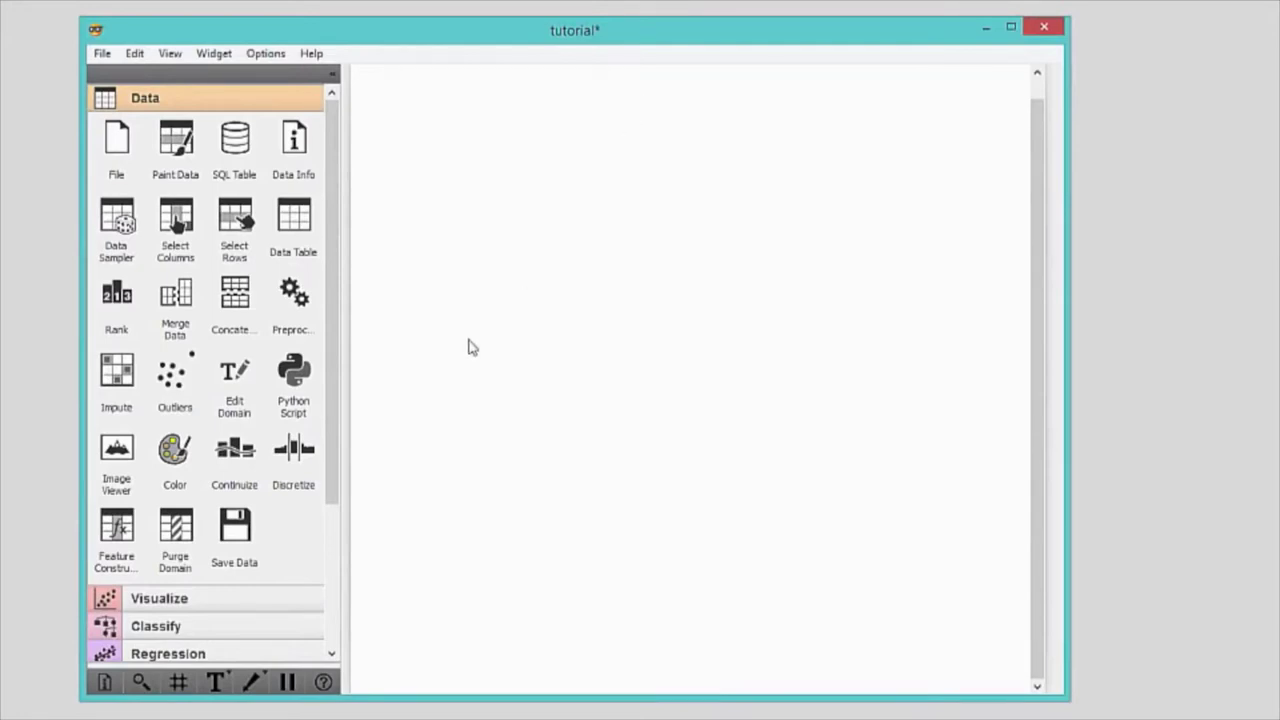
{"action": "left_click", "coordinate": [300, 596]}
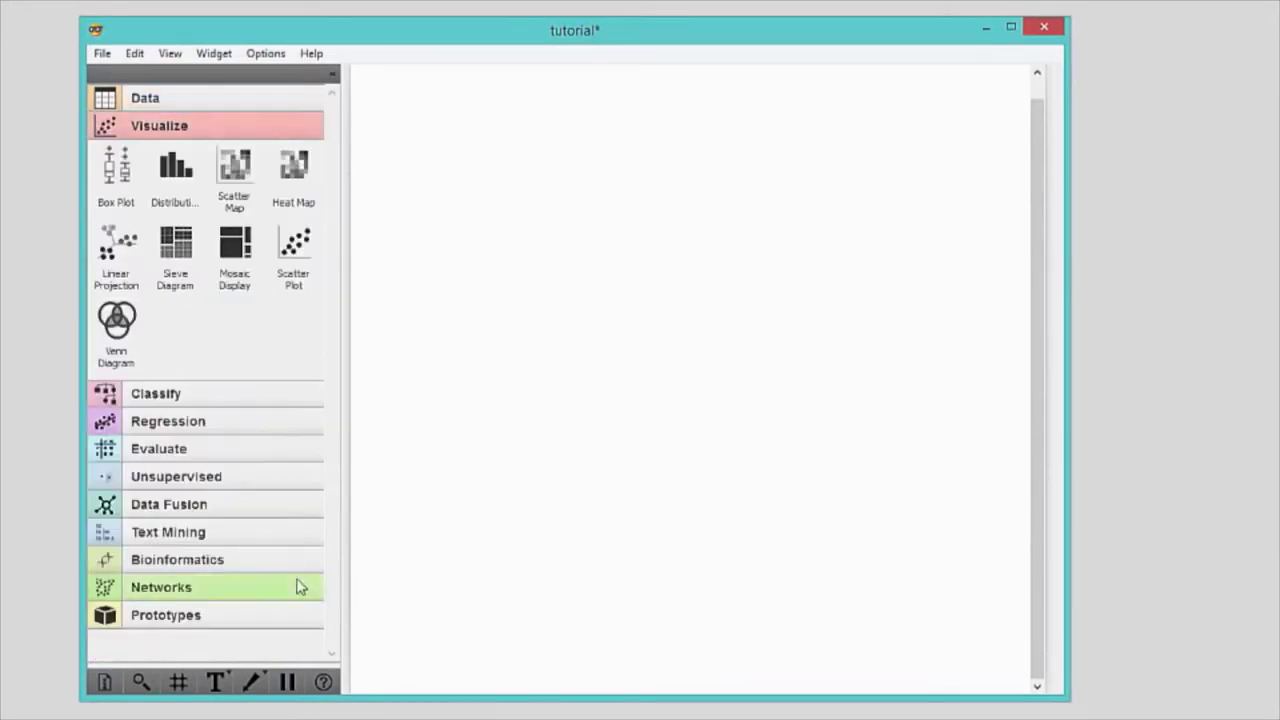
{"action": "left_click", "coordinate": [271, 420]}
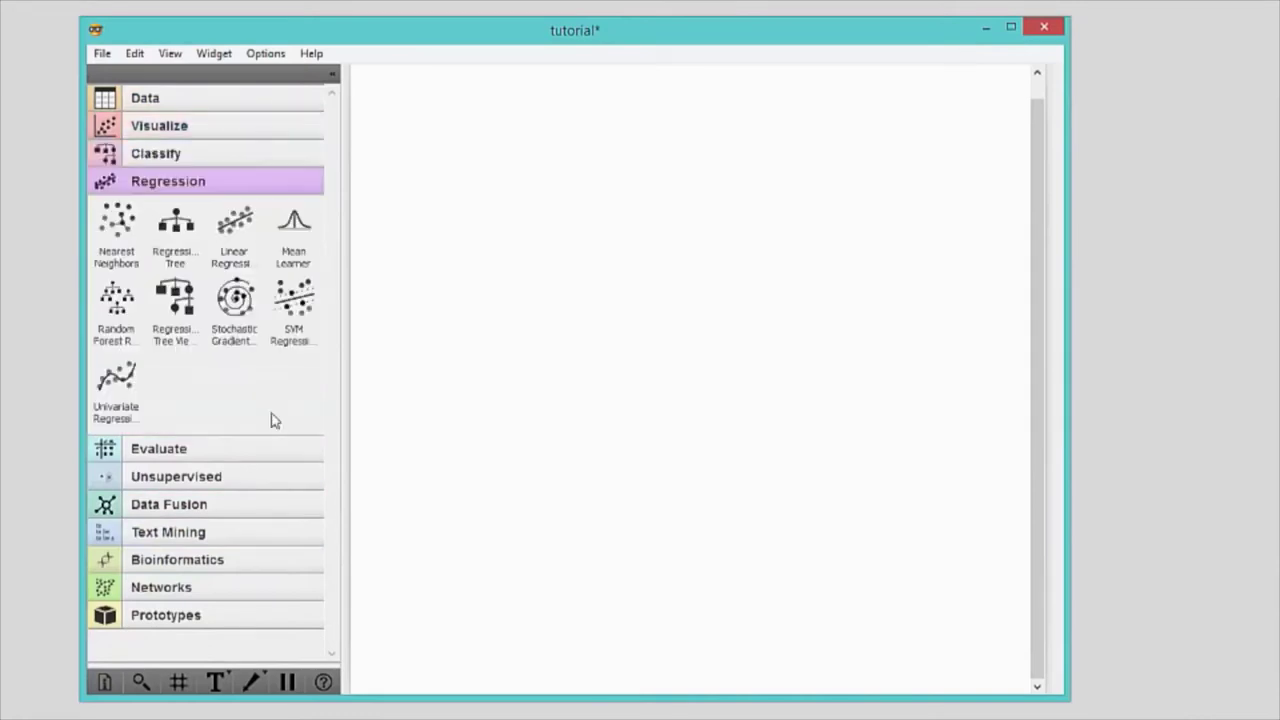
{"action": "left_click", "coordinate": [276, 475]}
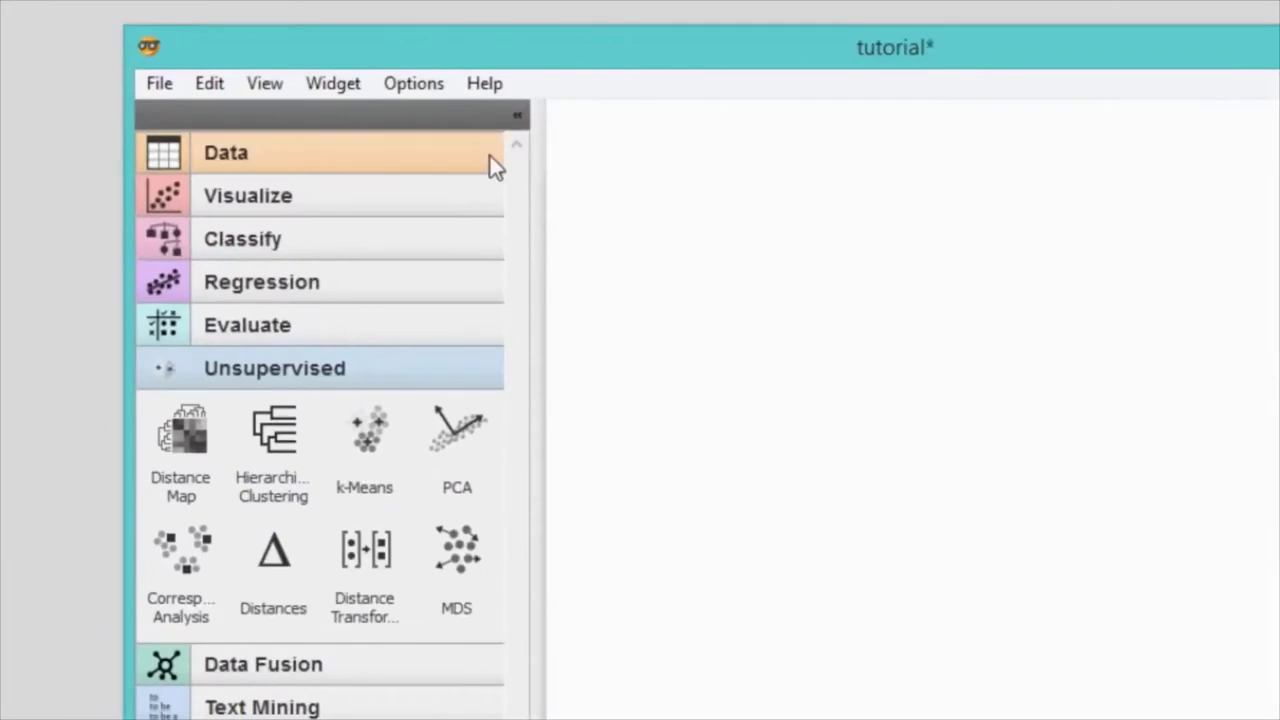
{"action": "left_click", "coordinate": [491, 160]}
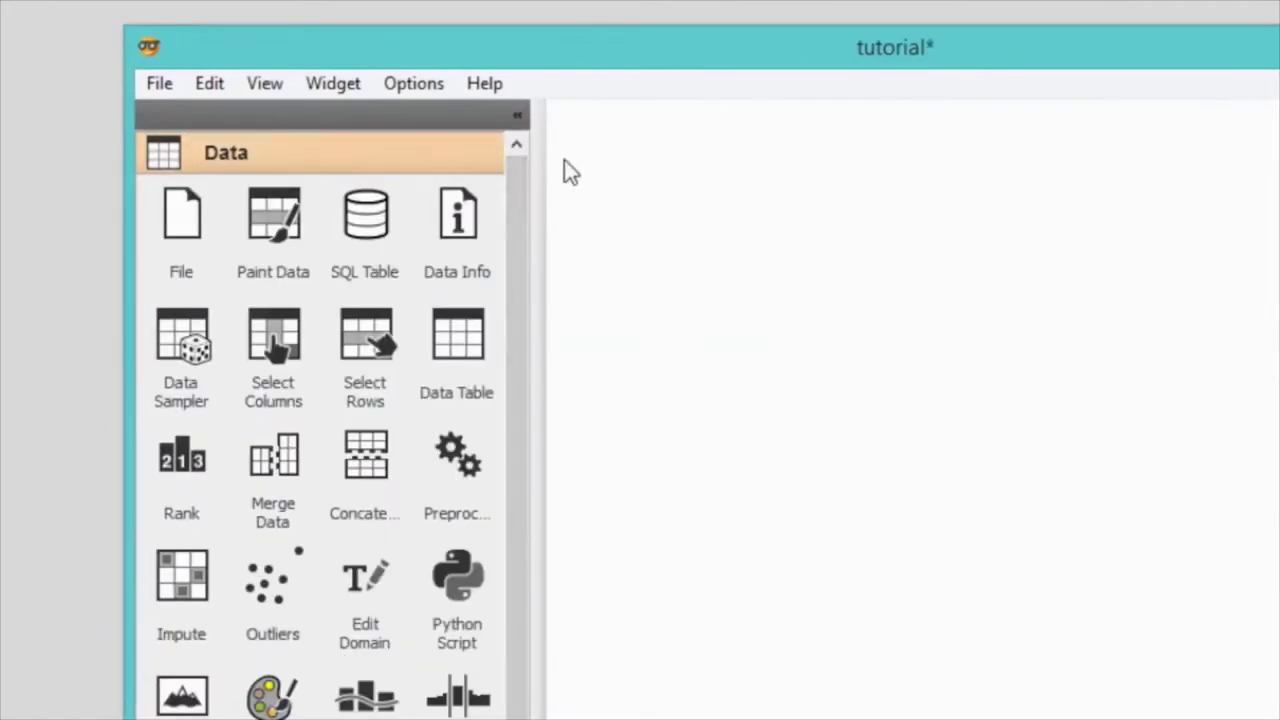
{"action": "left_click", "coordinate": [195, 210]}
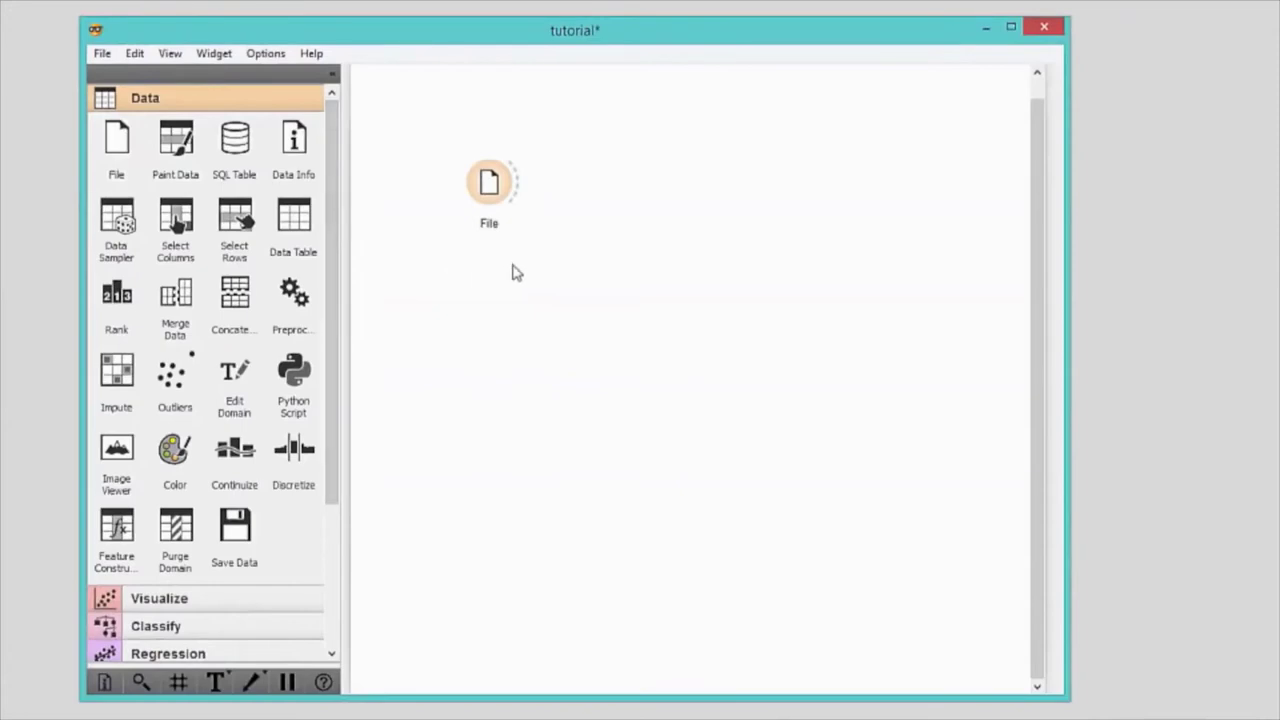
- Load the bundled iris.tab documentation dataset into the File widget
{"action": "double_click", "coordinate": [503, 195]}
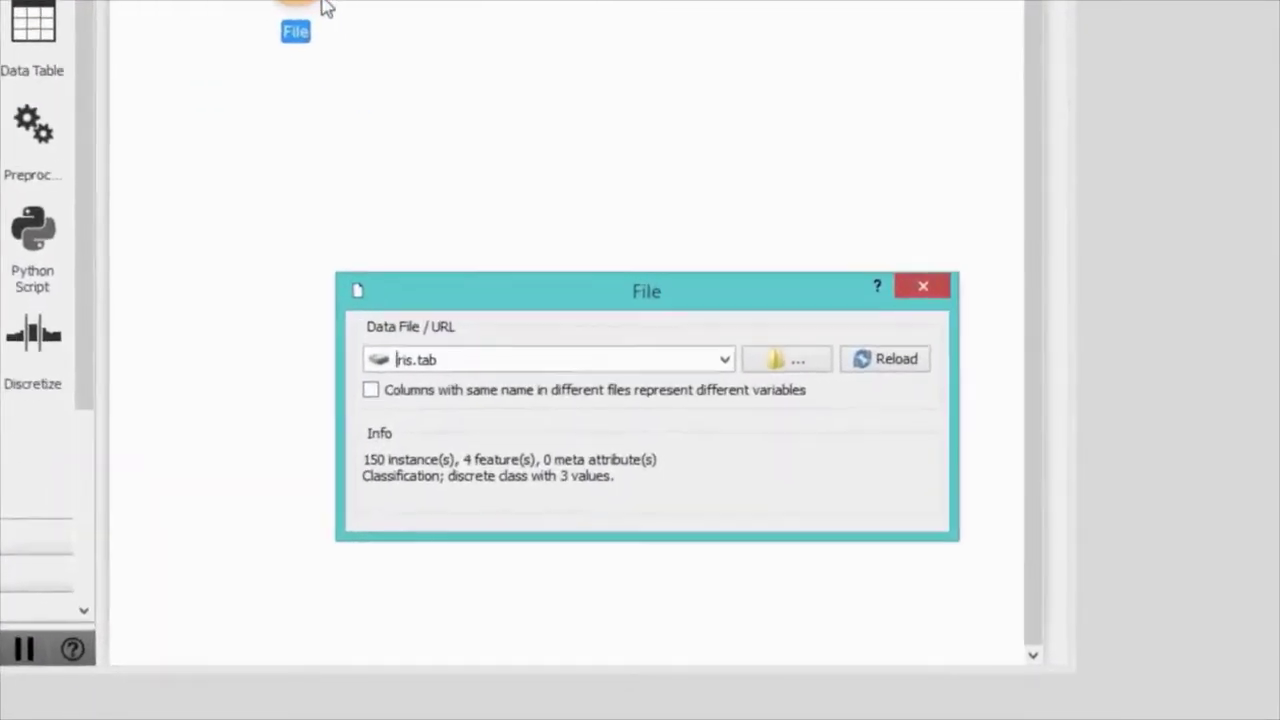
{"action": "left_click", "coordinate": [724, 359]}
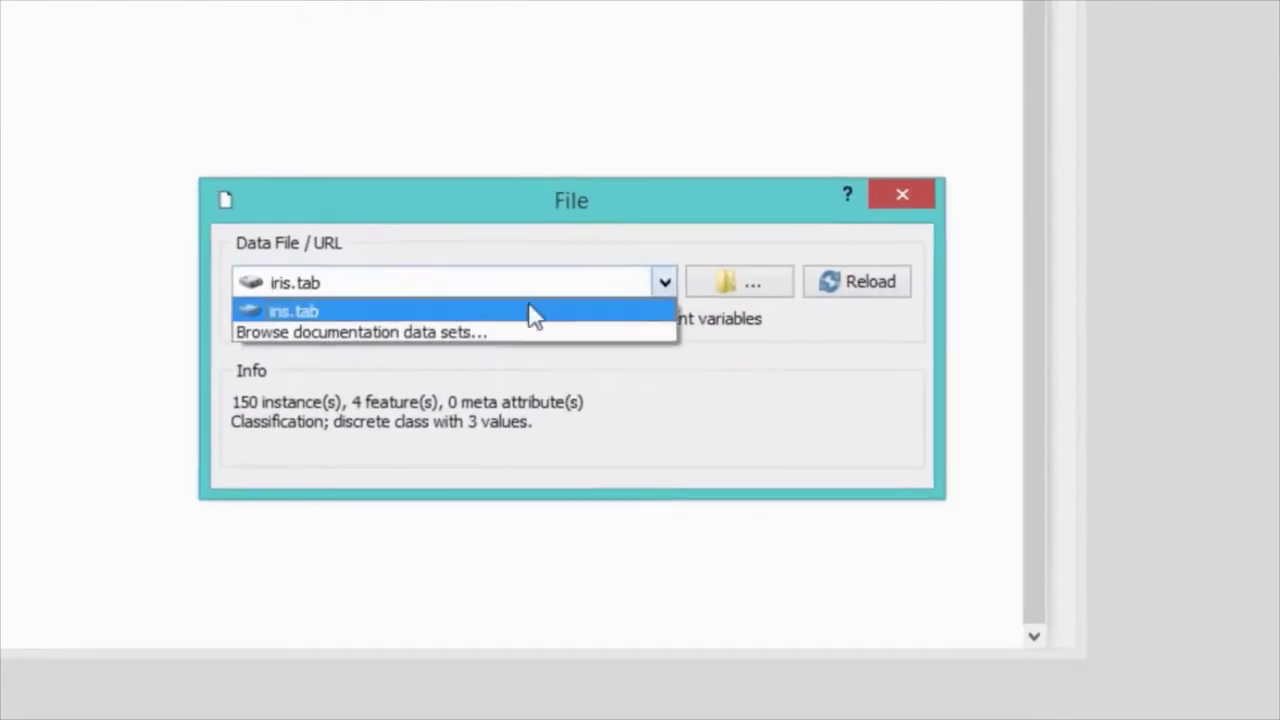
{"action": "left_click", "coordinate": [530, 332]}
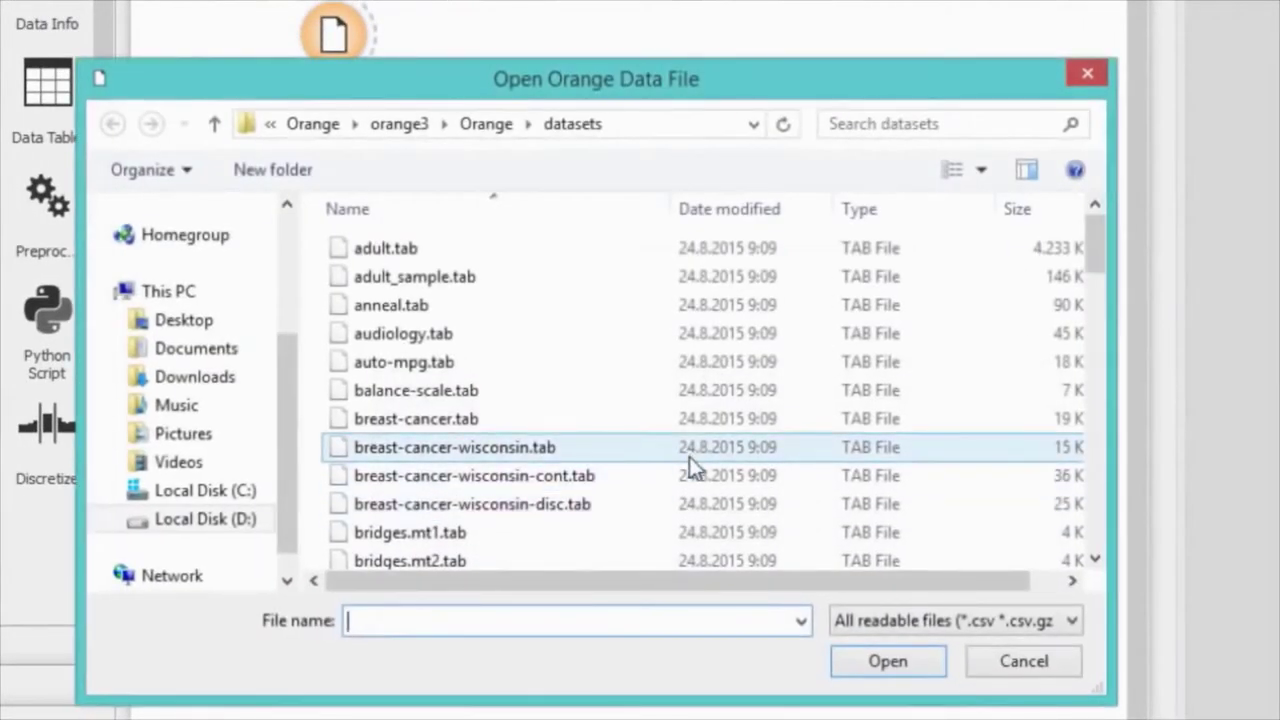
{"action": "type", "text": "iris"}
{"action": "key", "text": "Down"}
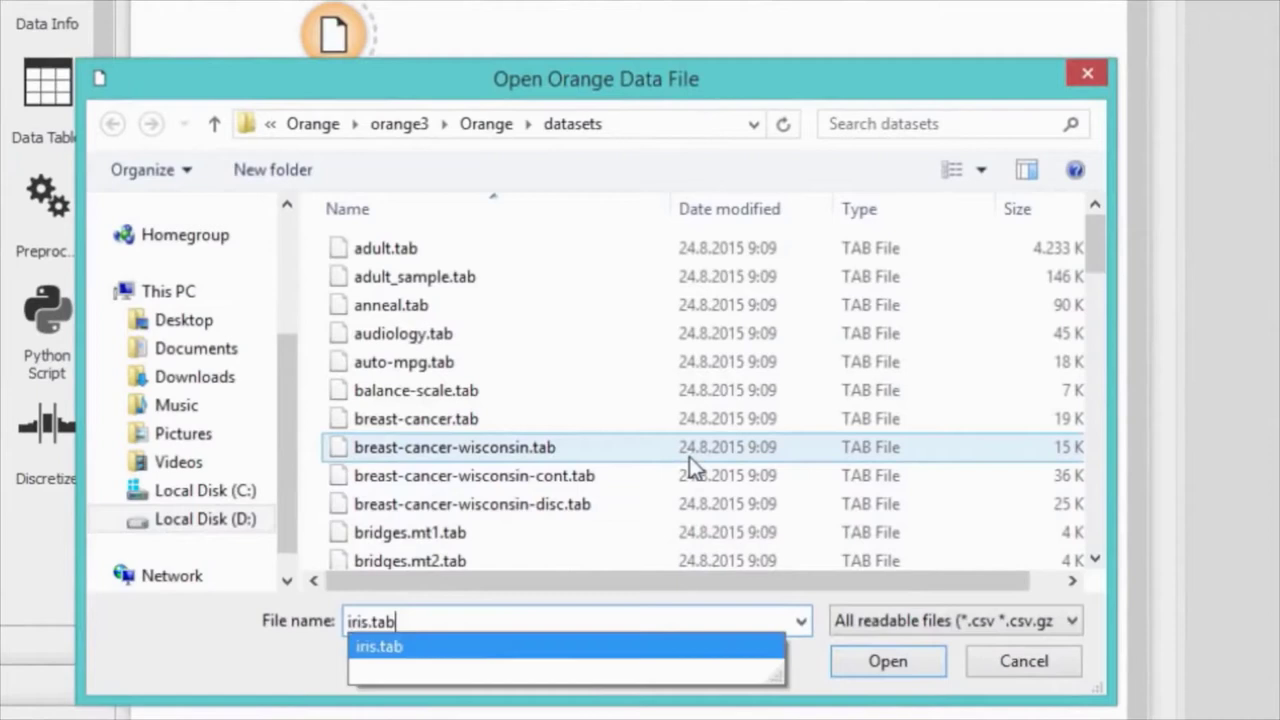
{"action": "key", "text": "Return"}
{"action": "key", "text": "Return"}
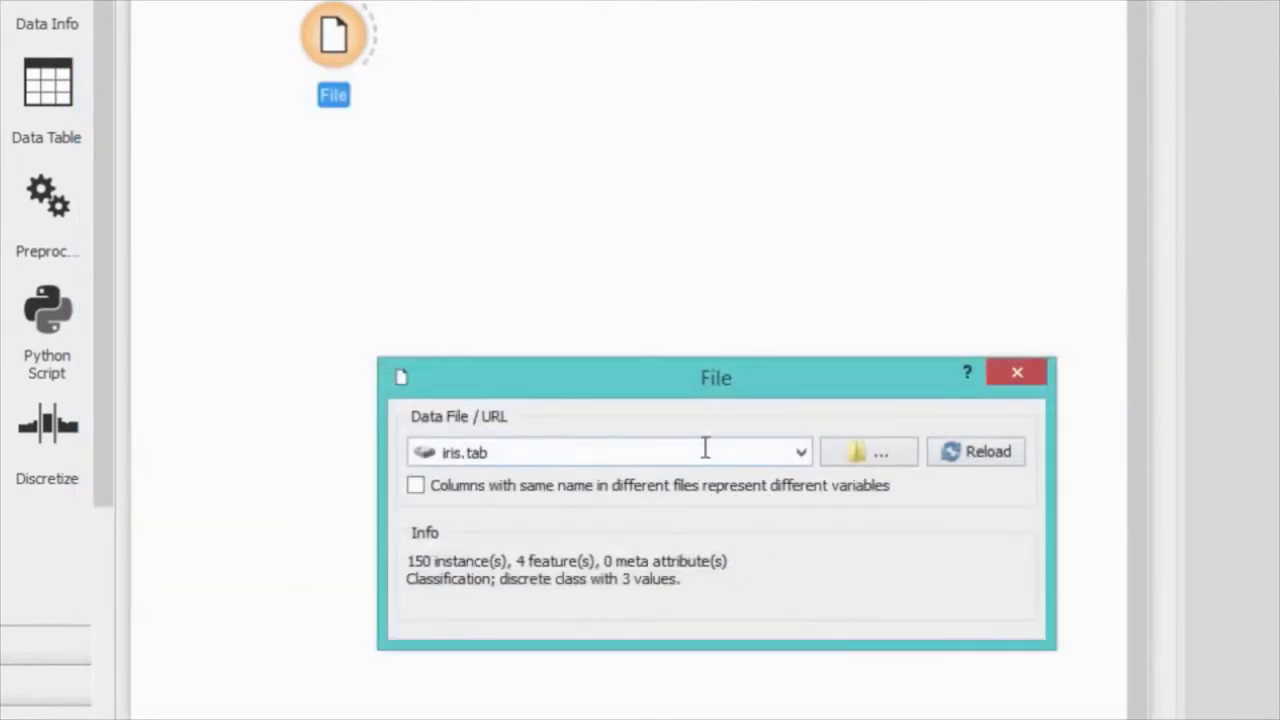
{"action": "left_click", "coordinate": [1005, 373]}
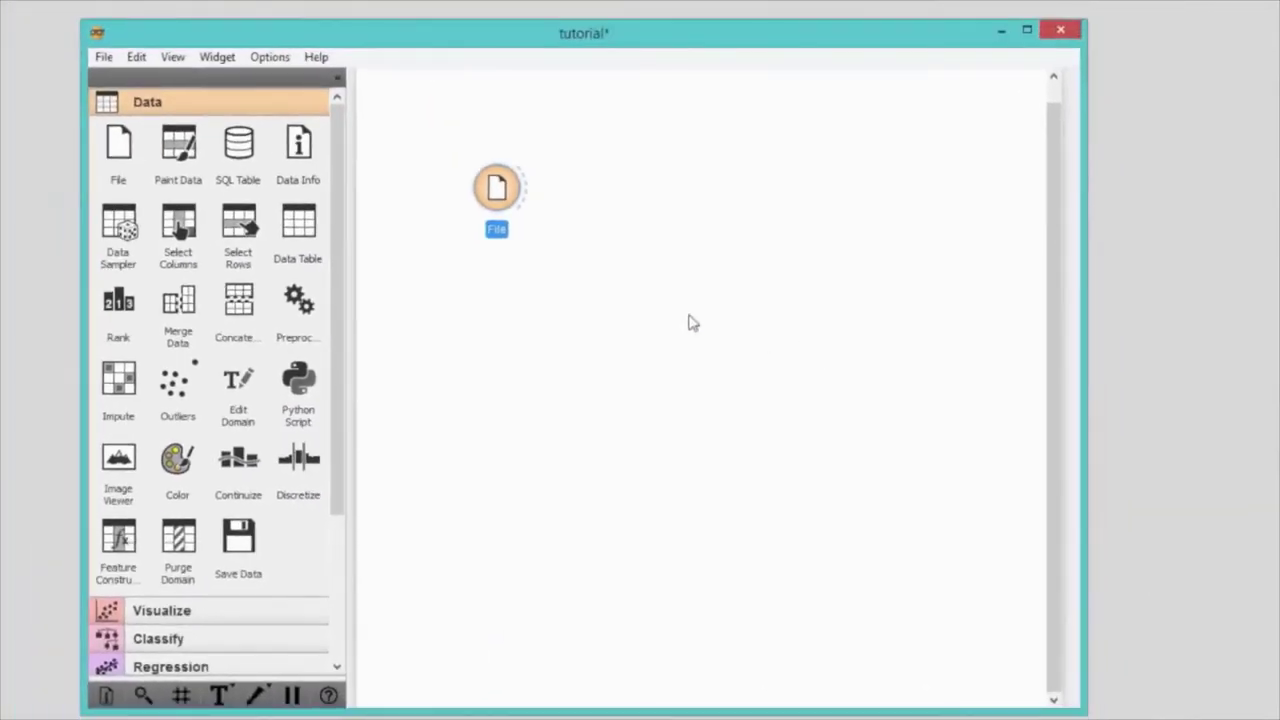
- Add a Data Table linked to File and view the iris rows in it
{"action": "left_click", "coordinate": [313, 232]}
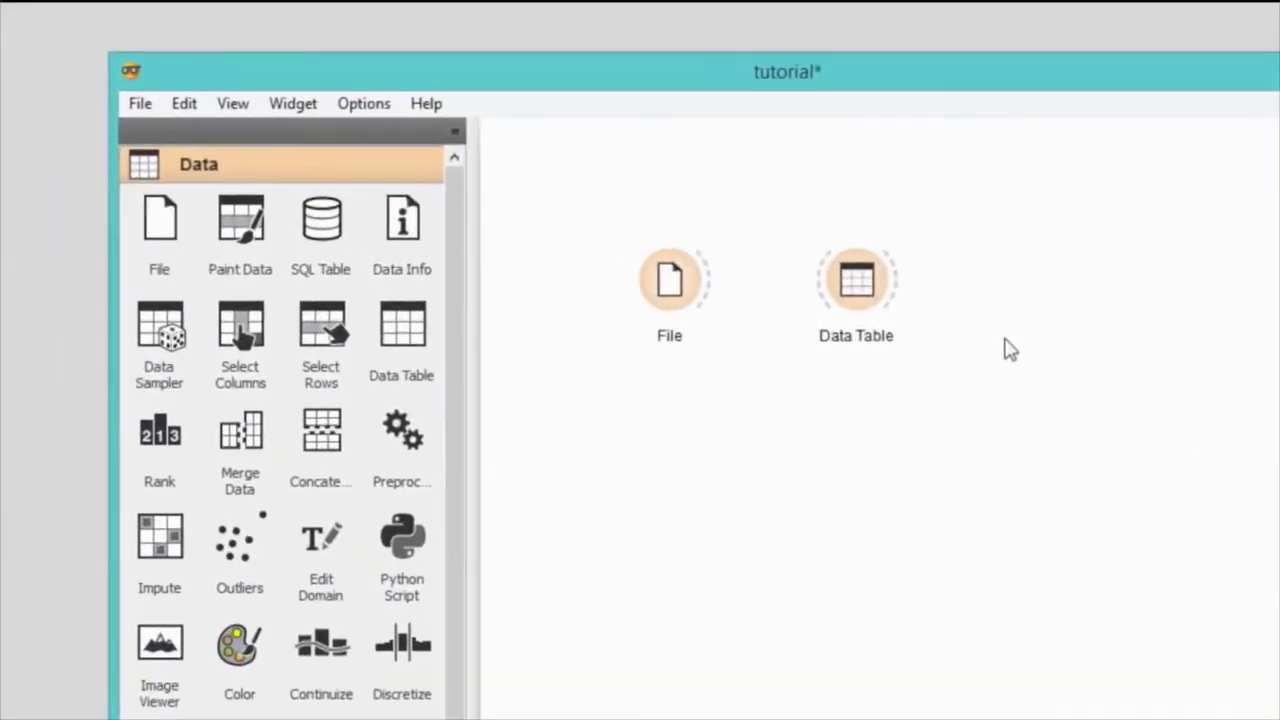
{"action": "left_click_drag", "start_coordinate": [714, 285], "coordinate": [828, 302]}
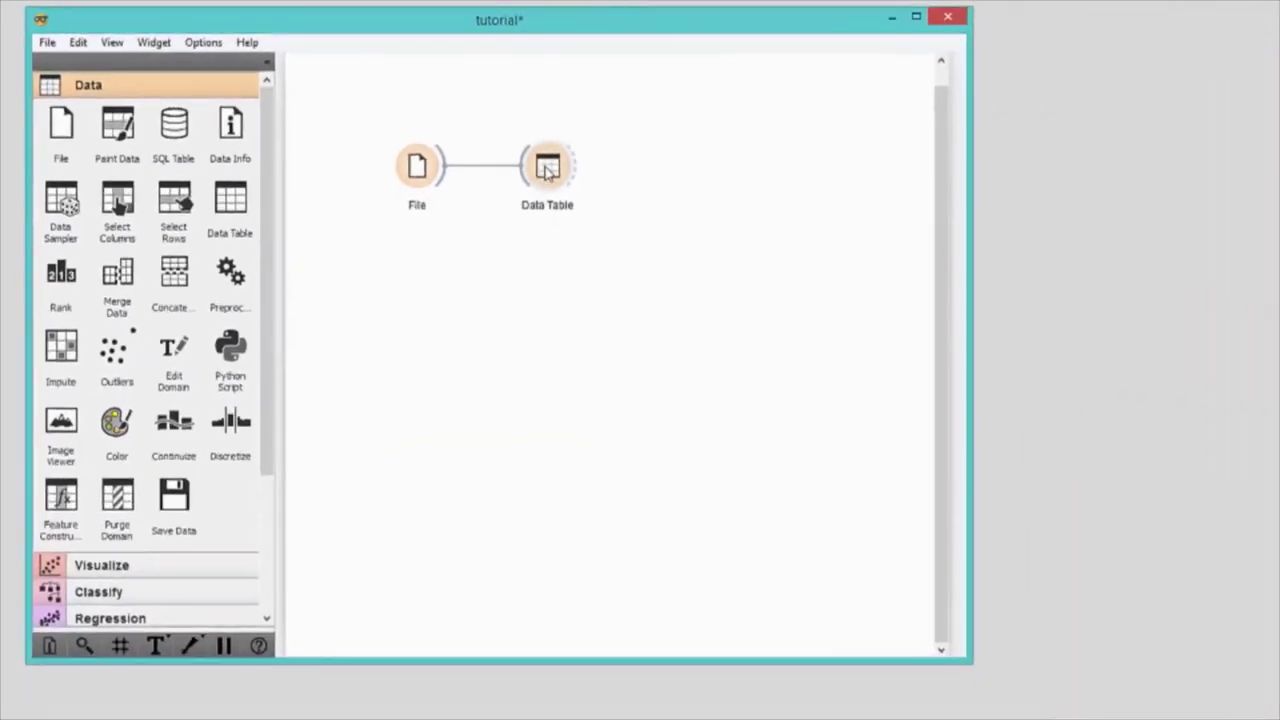
{"action": "double_click", "coordinate": [547, 168]}
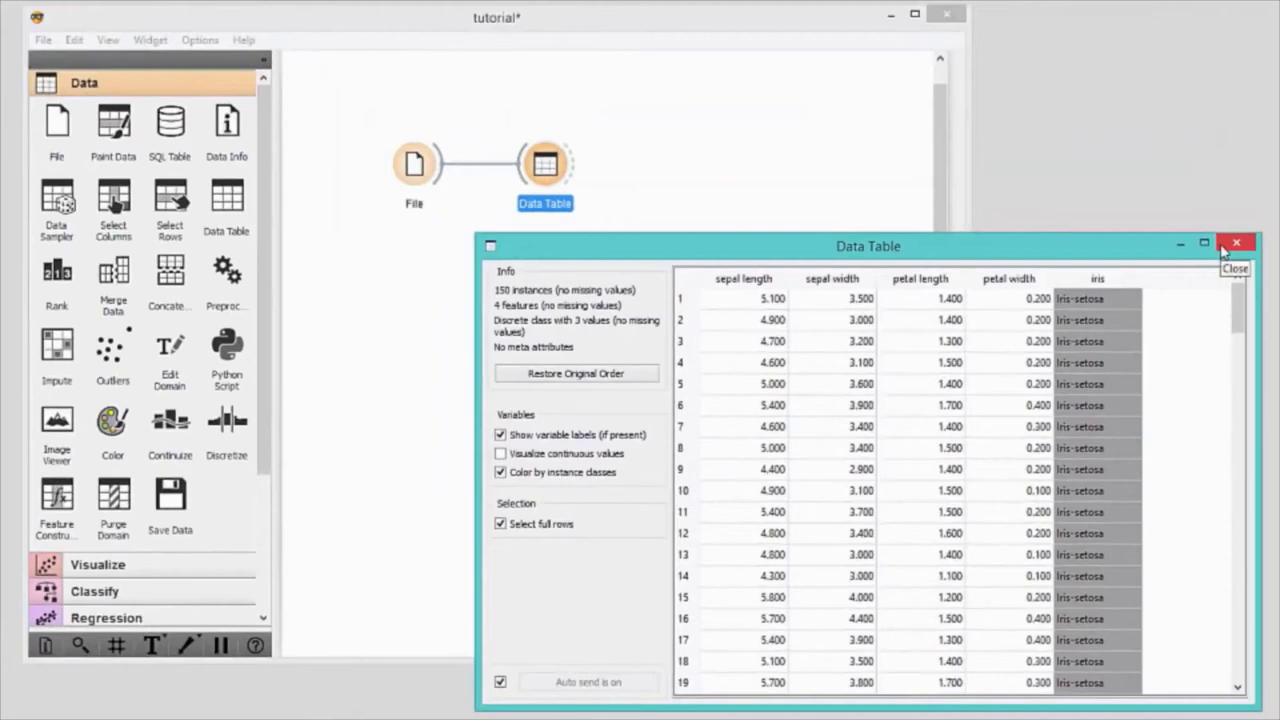
{"action": "left_click", "coordinate": [1236, 243]}
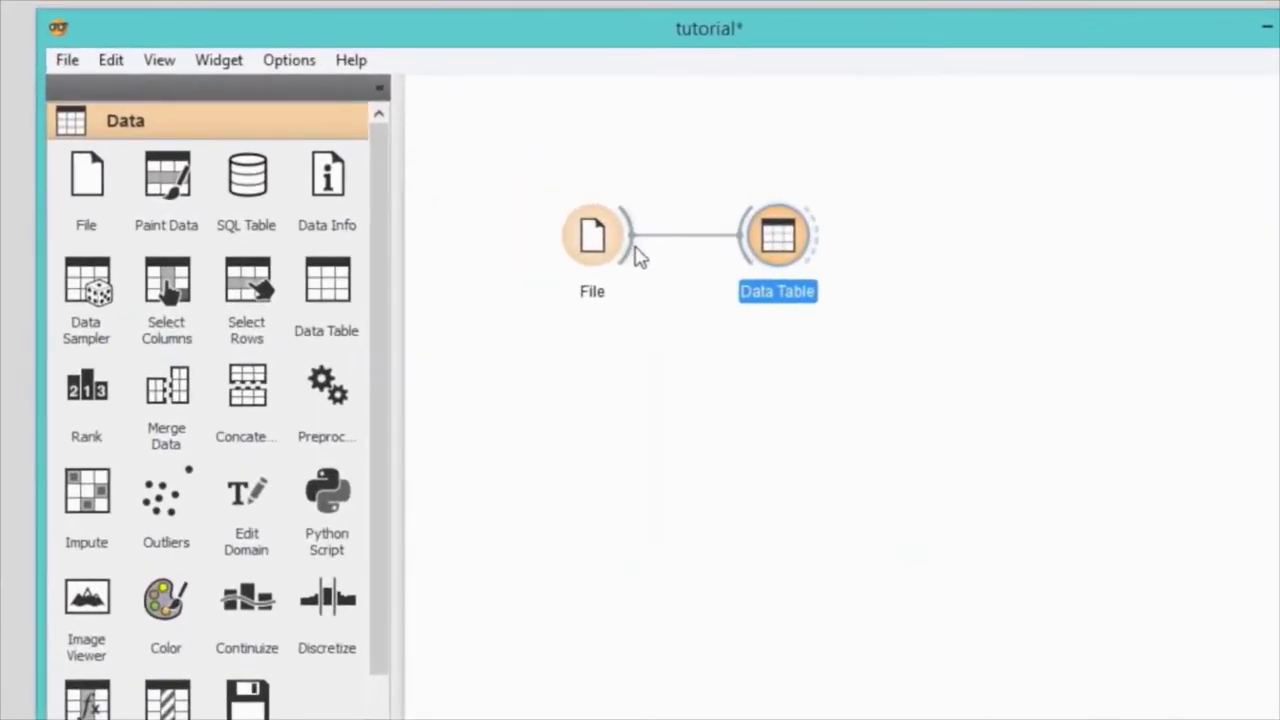
{"action": "left_click", "coordinate": [648, 280]}
- Add a Scatter Plot fed by File's output and open its view
{"action": "left_click_drag", "start_coordinate": [728, 346], "coordinate": [725, 339]}
{"action": "left_click", "coordinate": [757, 472]}
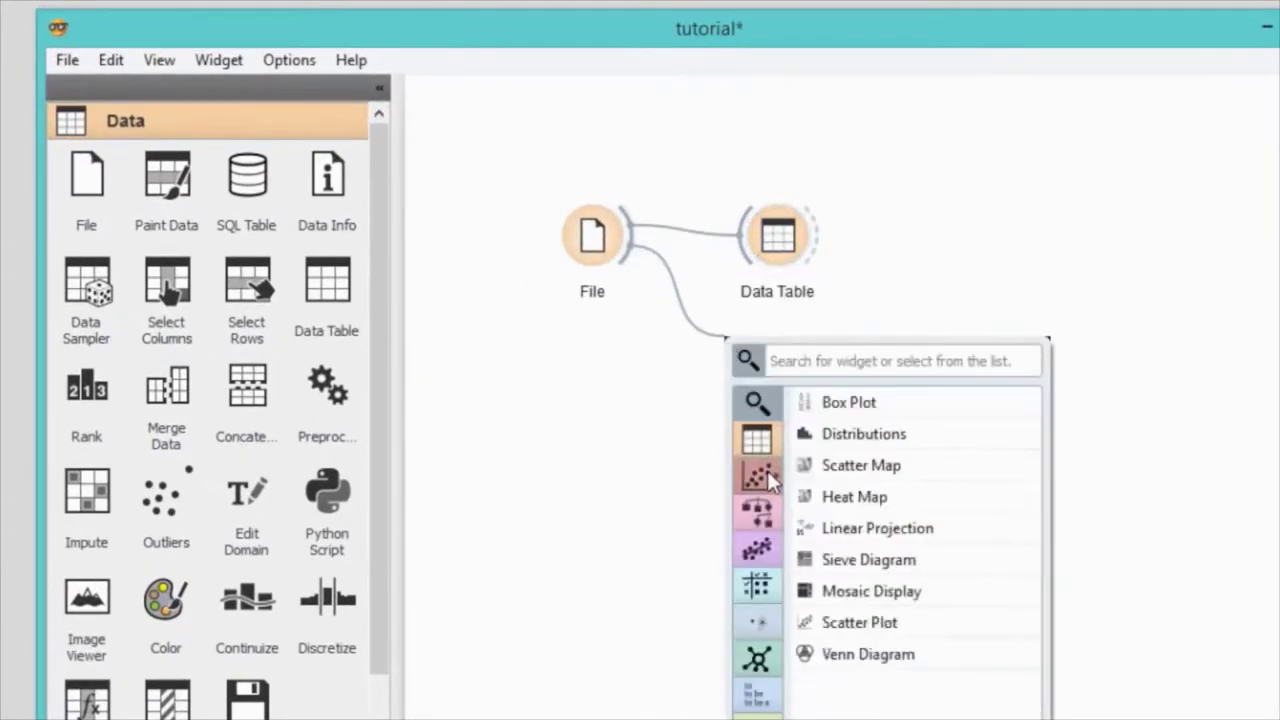
{"action": "left_click", "coordinate": [845, 623]}
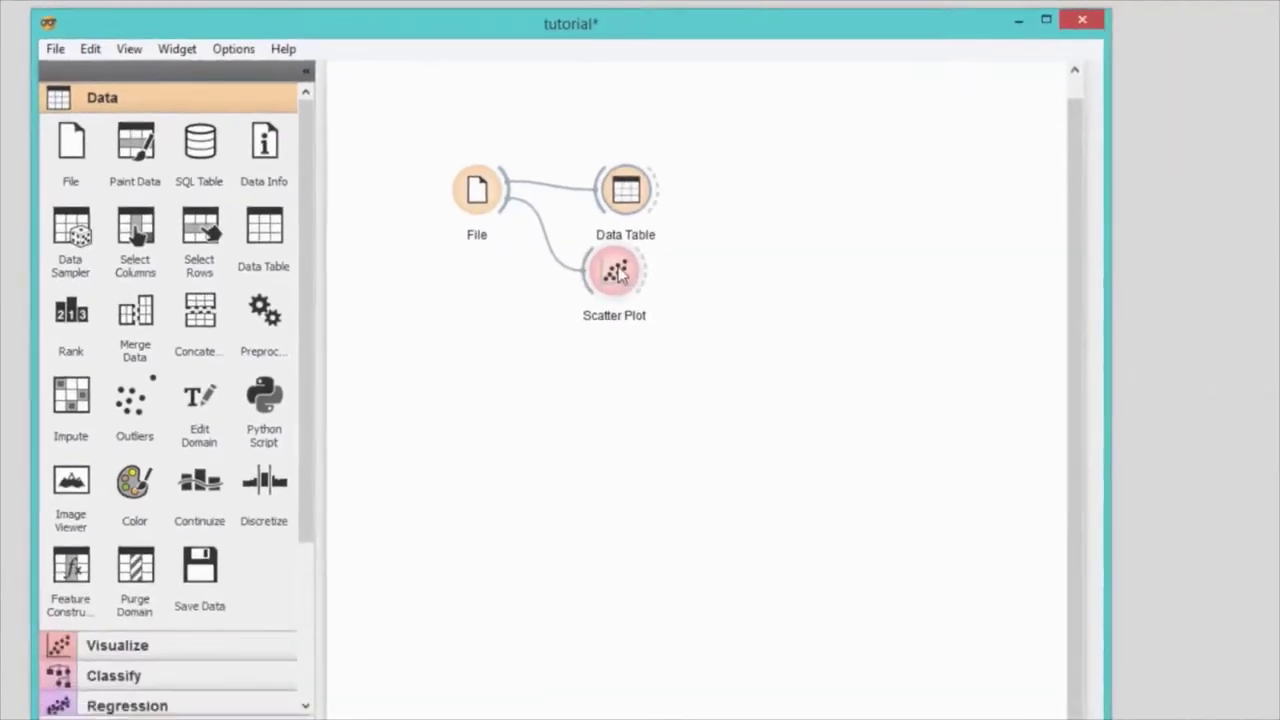
{"action": "double_click", "coordinate": [421, 186]}
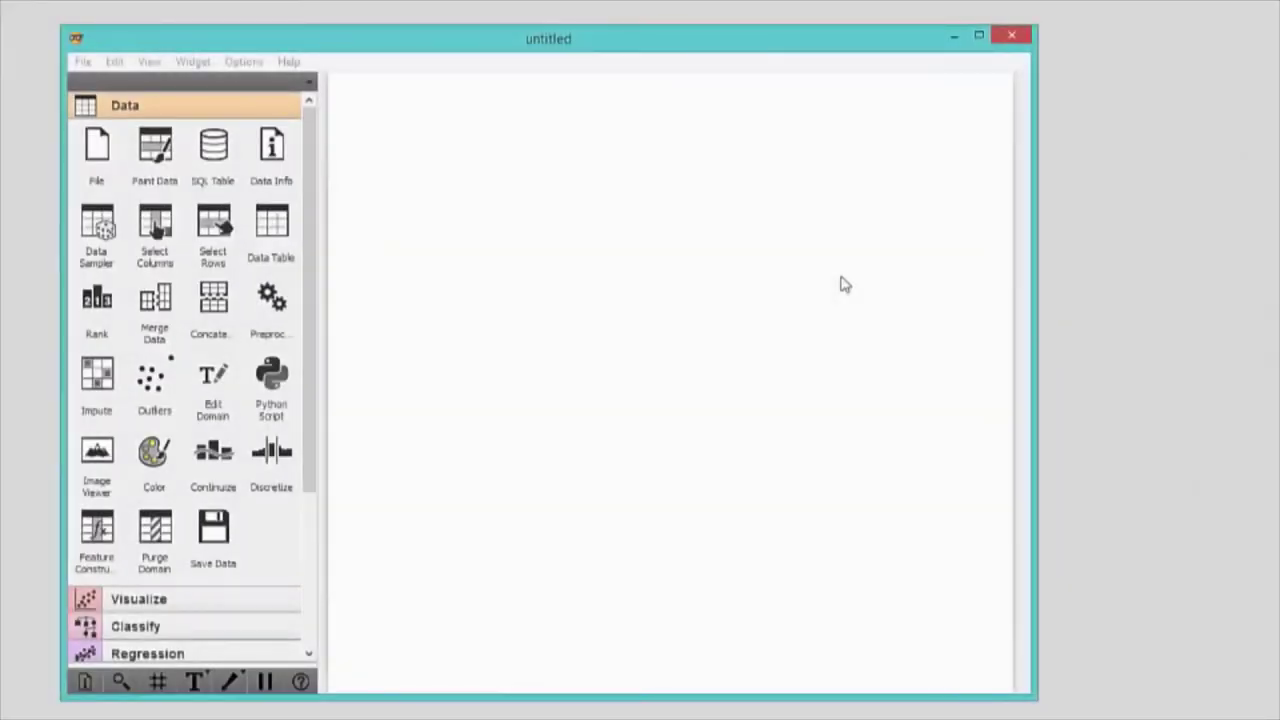
- Place a File widget on the new canvas and load iris.tab into it
{"action": "left_click_drag", "start_coordinate": [97, 147], "coordinate": [463, 209]}
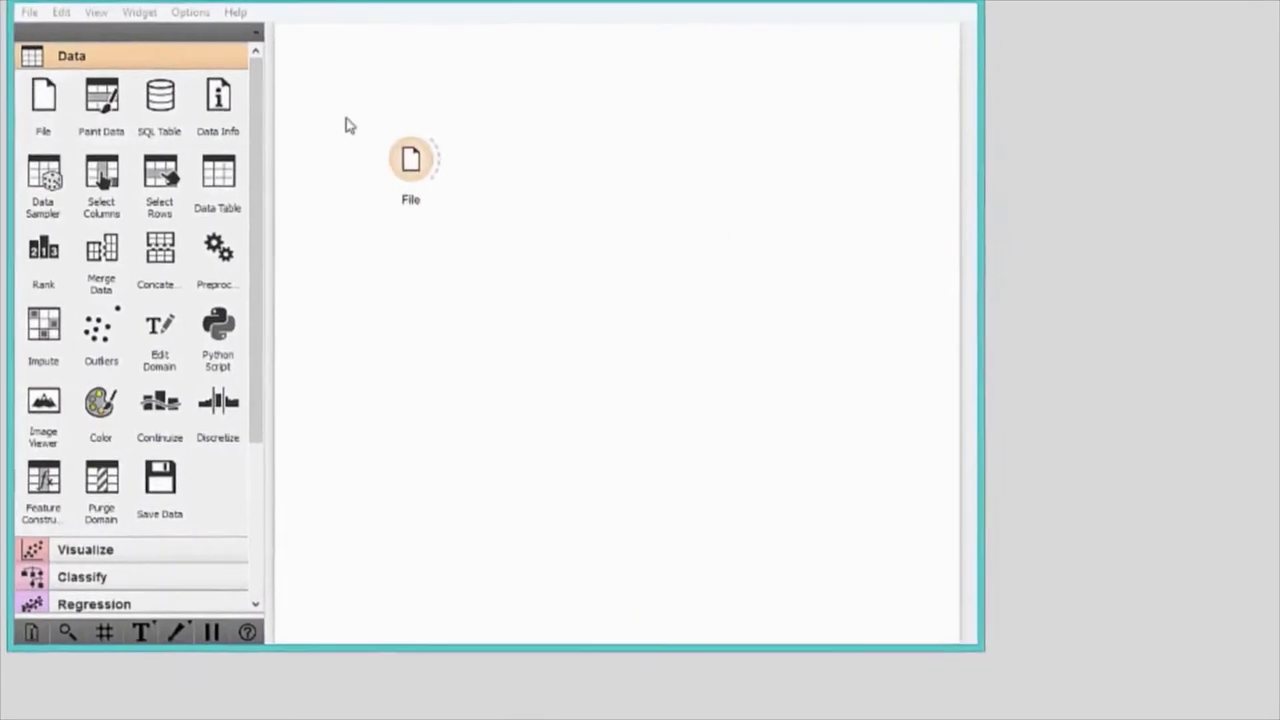
{"action": "double_click", "coordinate": [322, 82]}
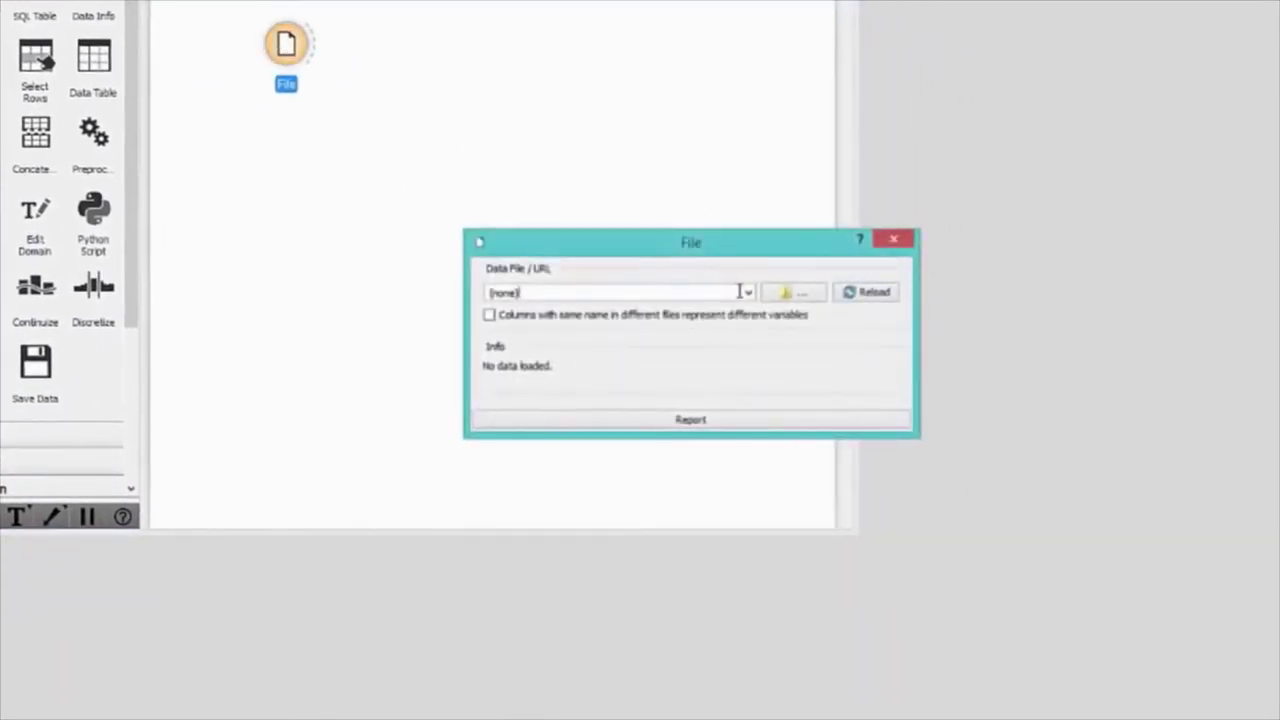
{"action": "left_click", "coordinate": [749, 294]}
{"action": "left_click", "coordinate": [686, 323]}
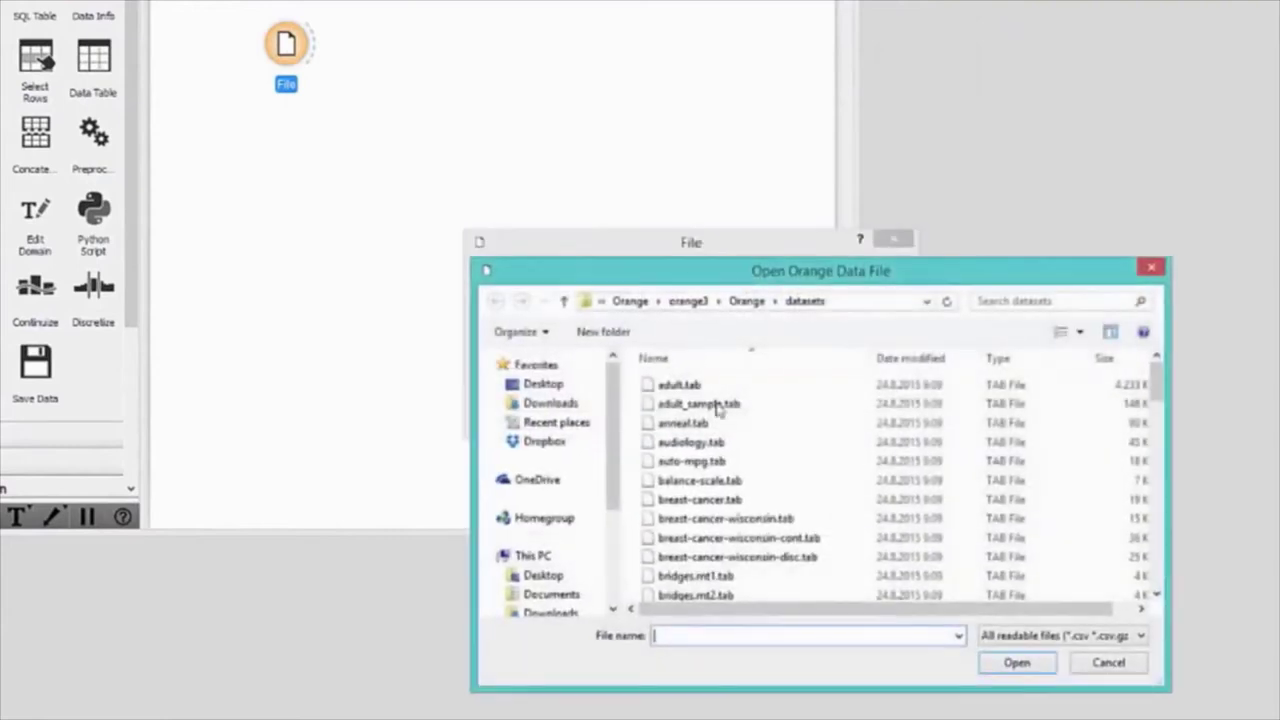
{"action": "type", "text": "iris.tab"}
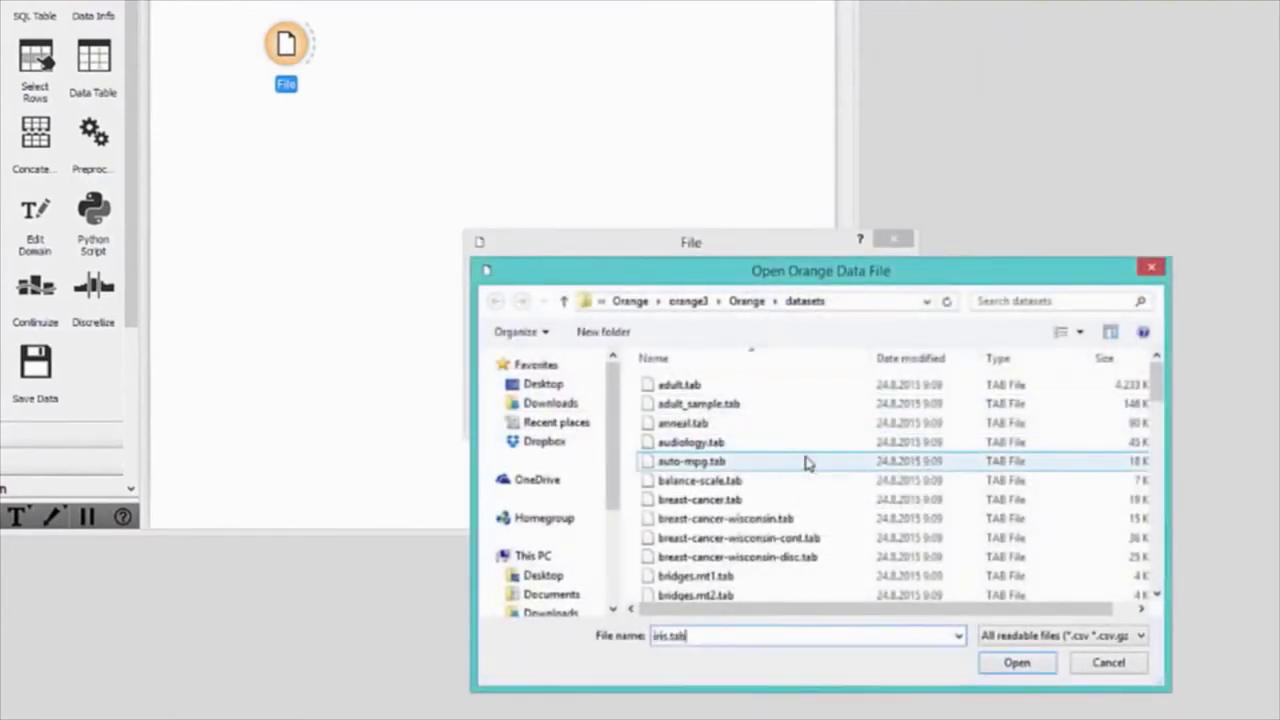
{"action": "key", "text": "Return"}
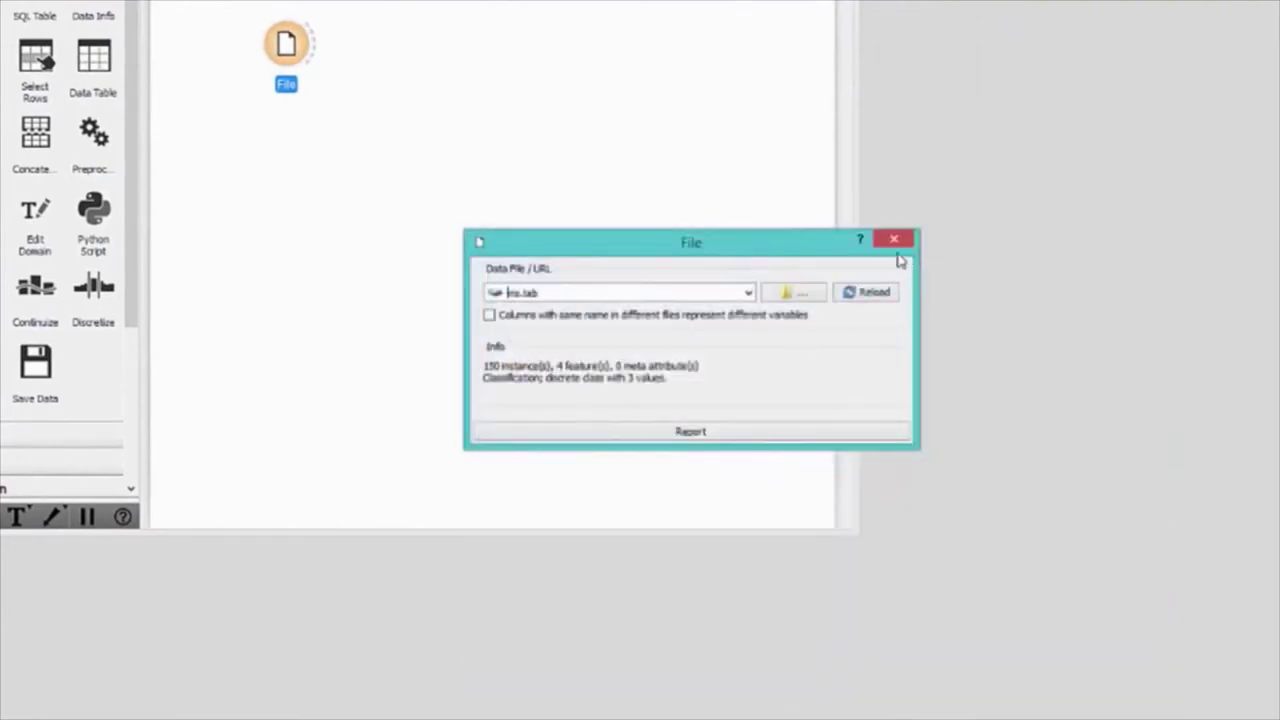
{"action": "left_click", "coordinate": [645, 145]}
- Link a Data Table to File and scroll through its 150 iris rows
{"action": "left_click_drag", "start_coordinate": [309, 47], "coordinate": [448, 55]}
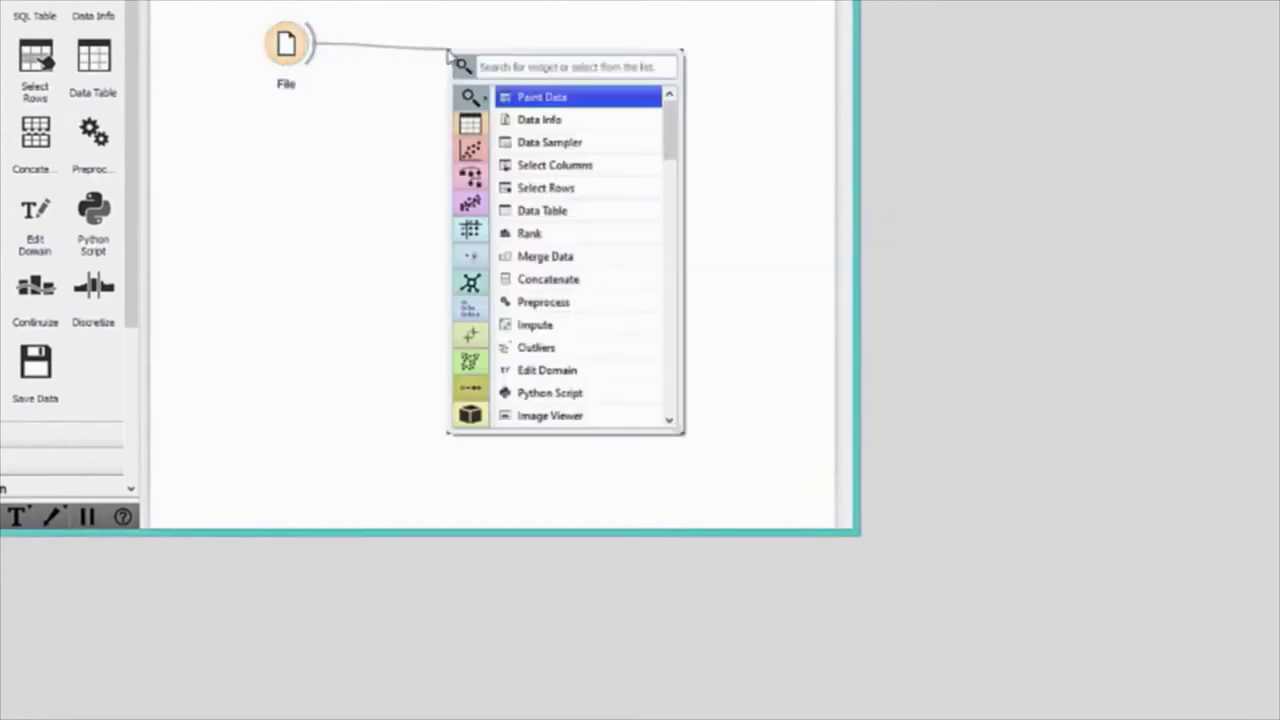
{"action": "left_click", "coordinate": [549, 211]}
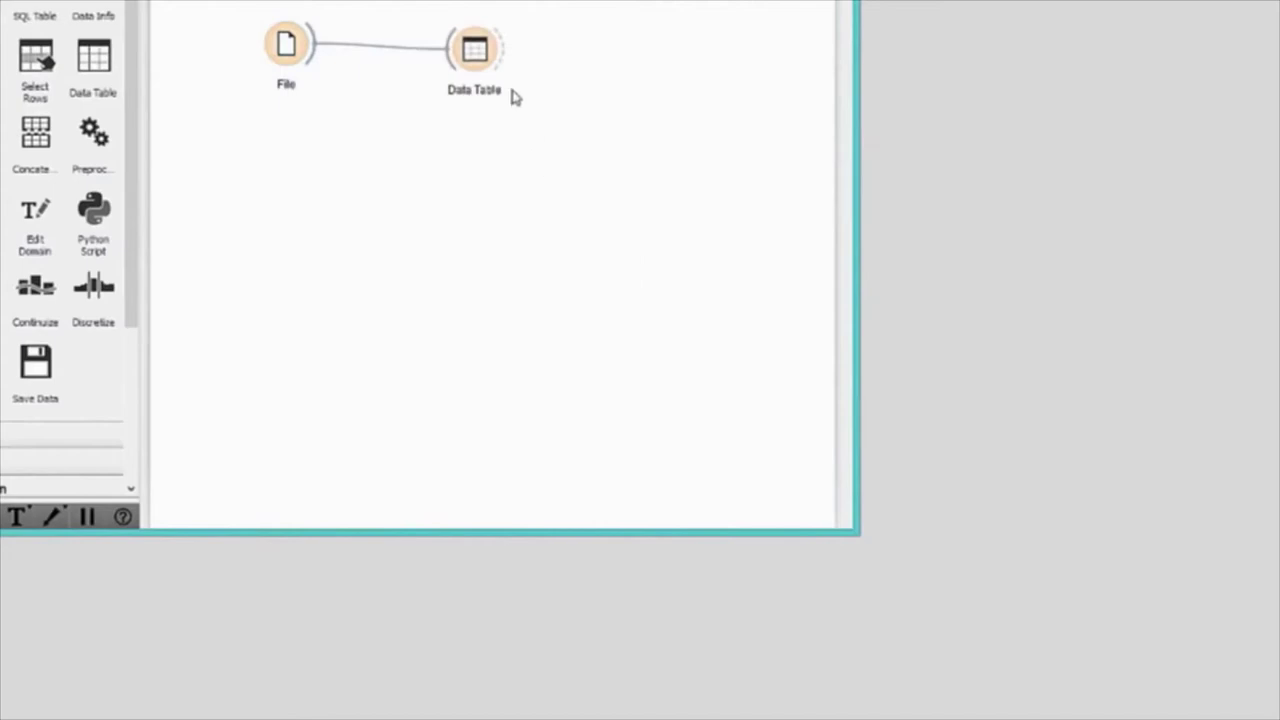
{"action": "double_click", "coordinate": [486, 65]}
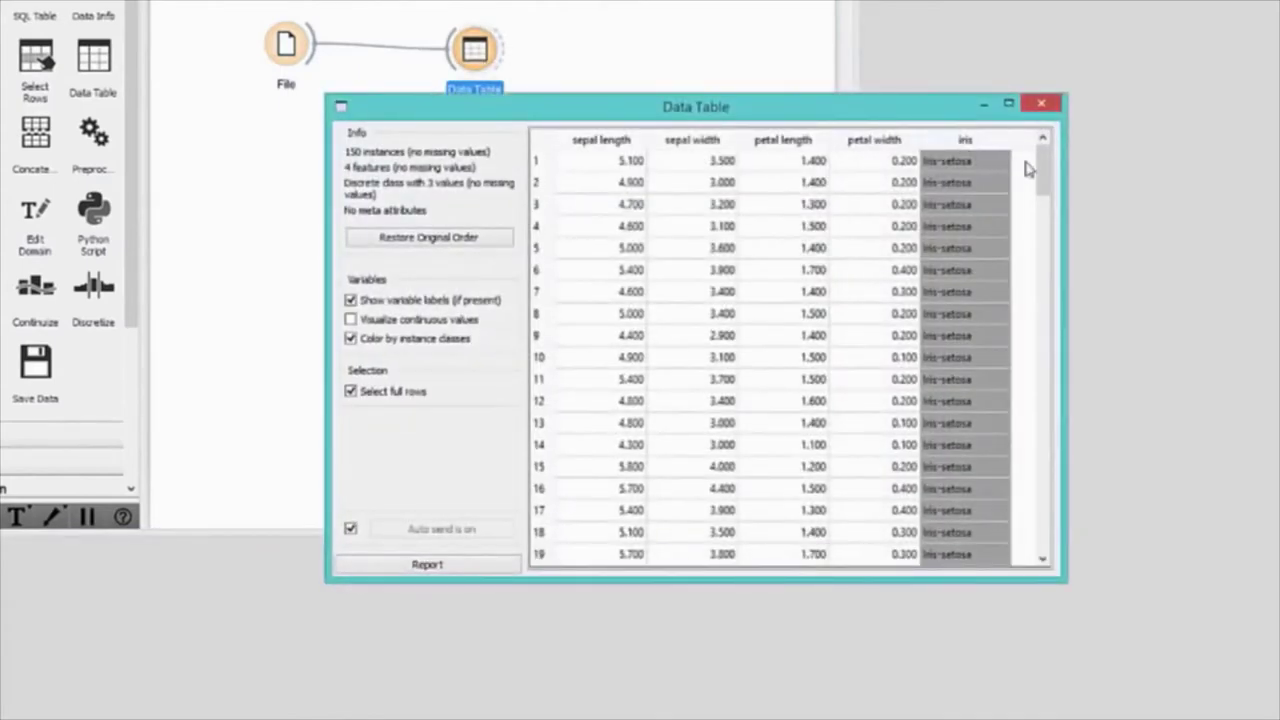
{"action": "left_click_drag", "start_coordinate": [1041, 172], "coordinate": [1052, 298]}
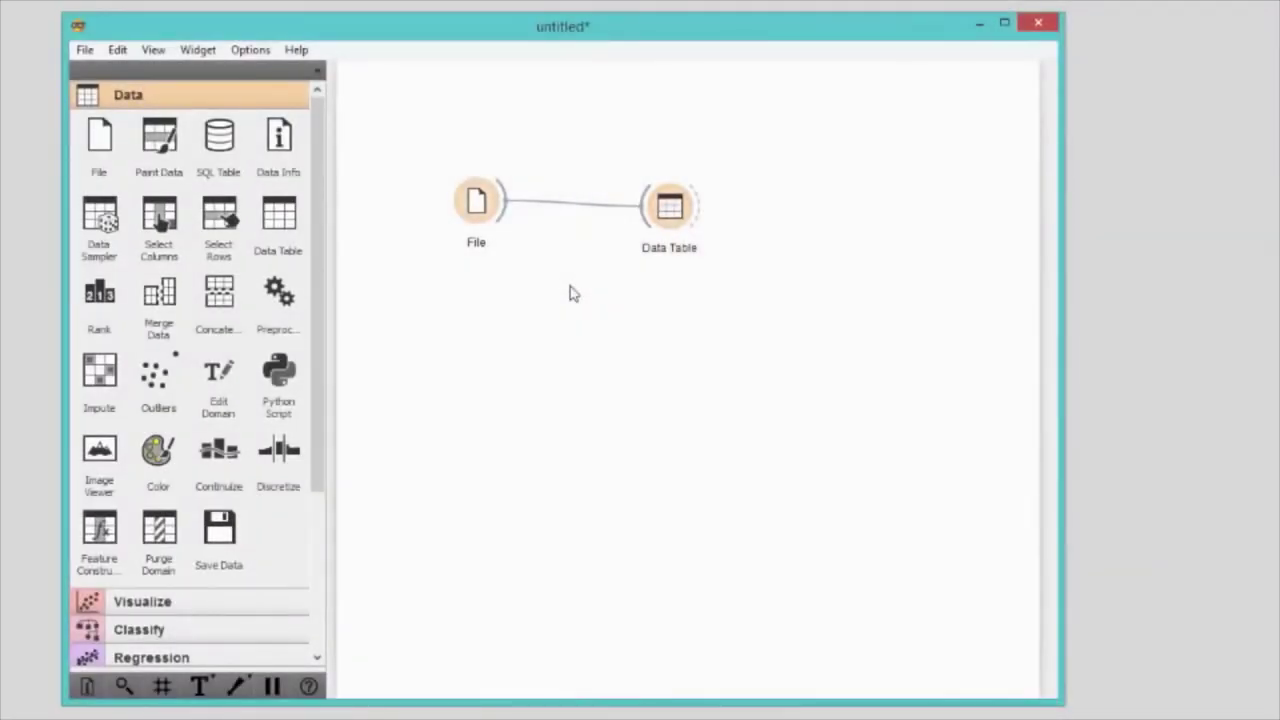
- Add a Distributions widget from File and plot sepal length, sepal width, petal length and petal width
{"action": "left_click_drag", "start_coordinate": [507, 229], "coordinate": [614, 324]}
{"action": "left_click", "coordinate": [714, 357]}
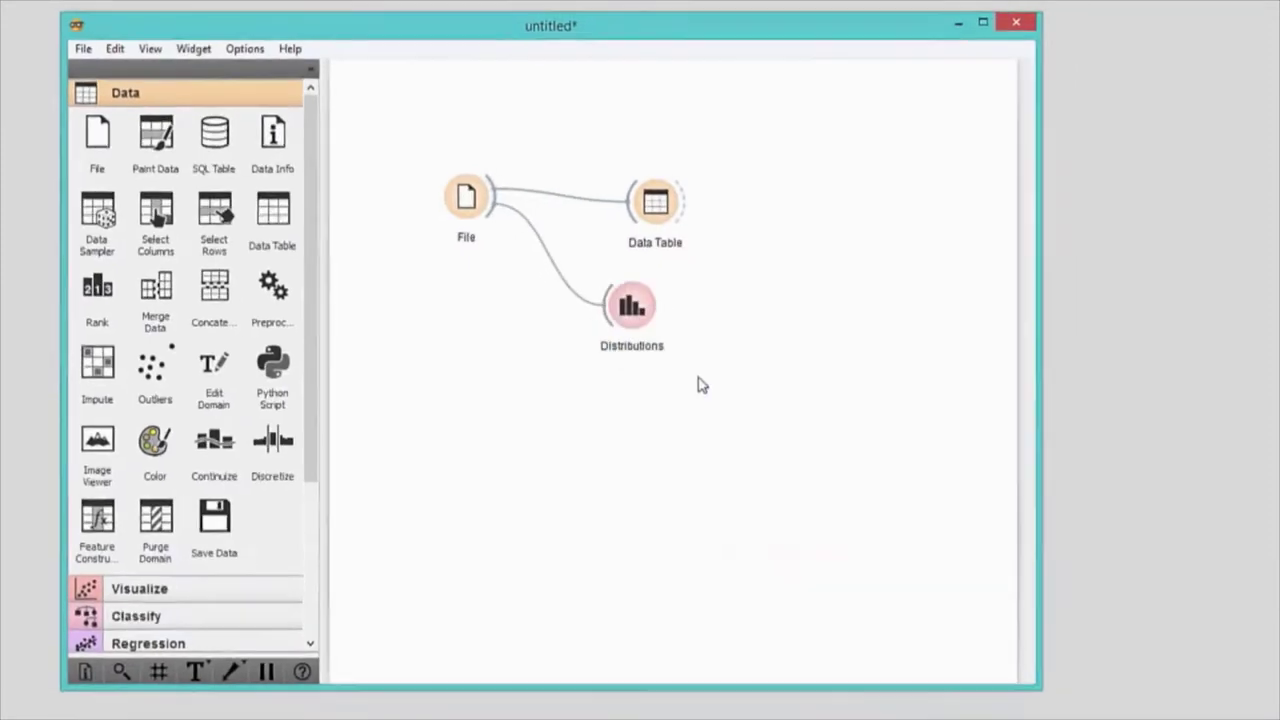
{"action": "double_click", "coordinate": [630, 305]}
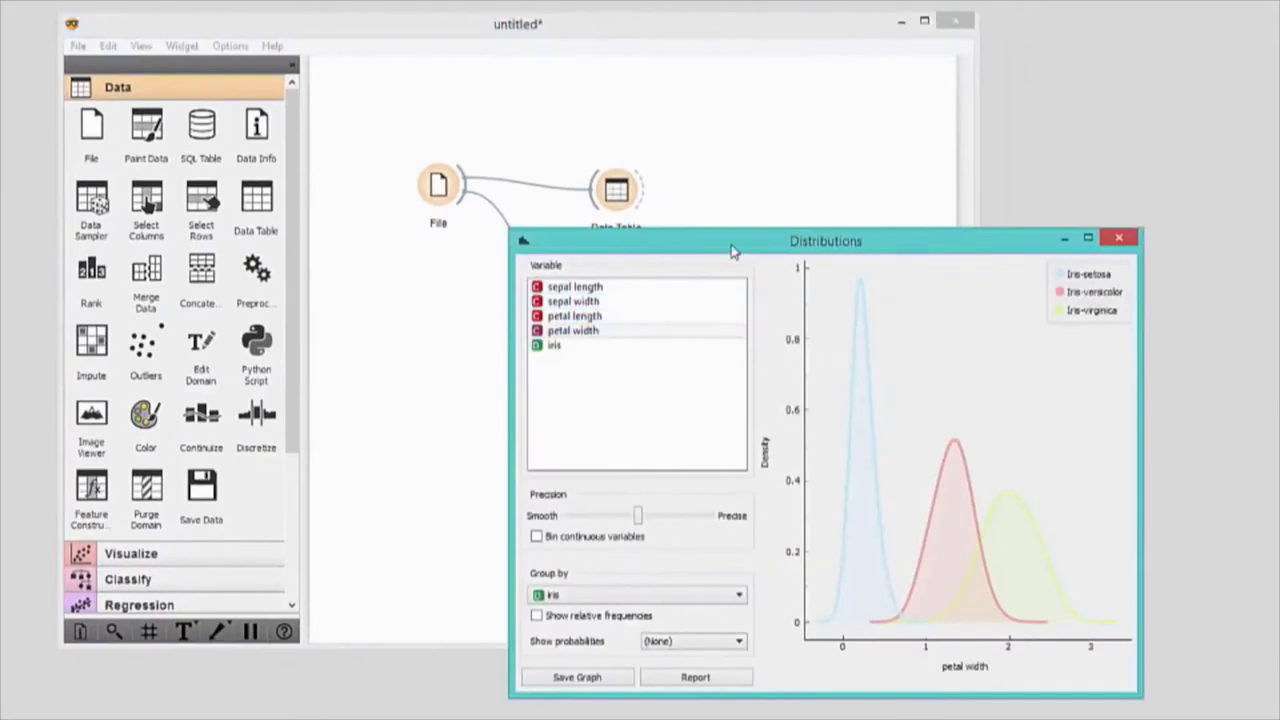
{"action": "left_click", "coordinate": [646, 288]}
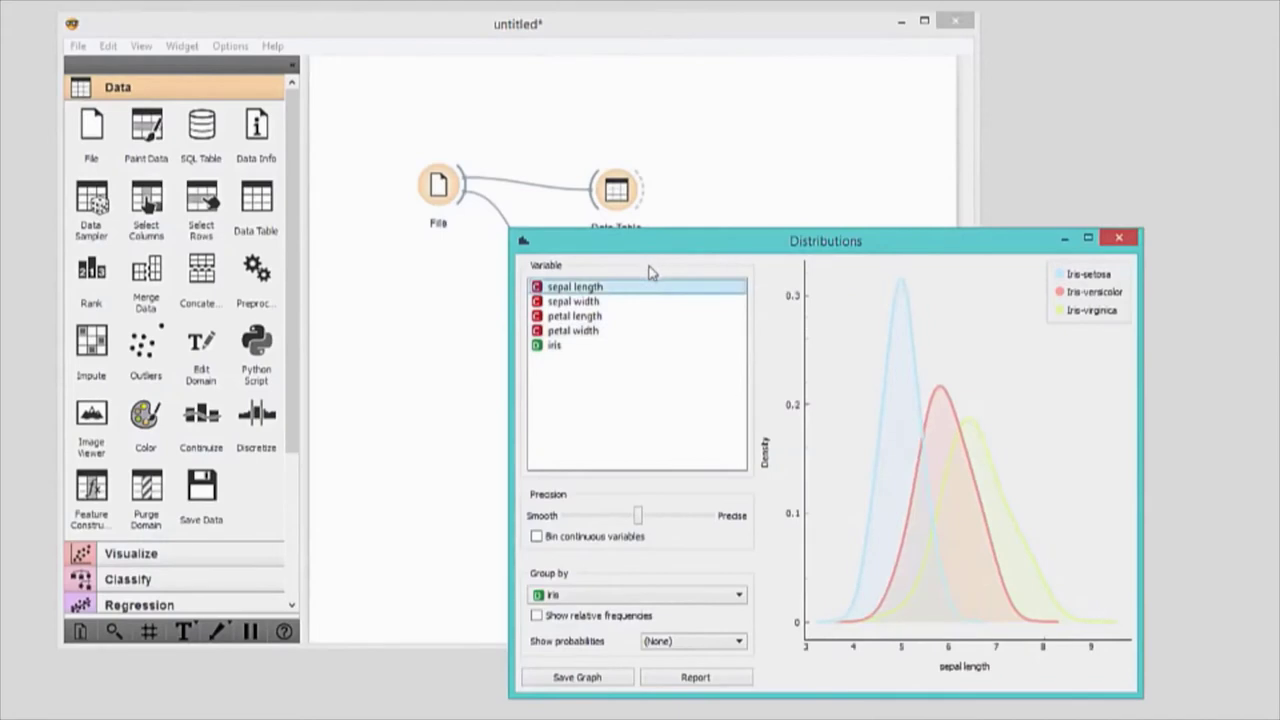
{"action": "left_click", "coordinate": [647, 300]}
{"action": "left_click", "coordinate": [650, 318]}
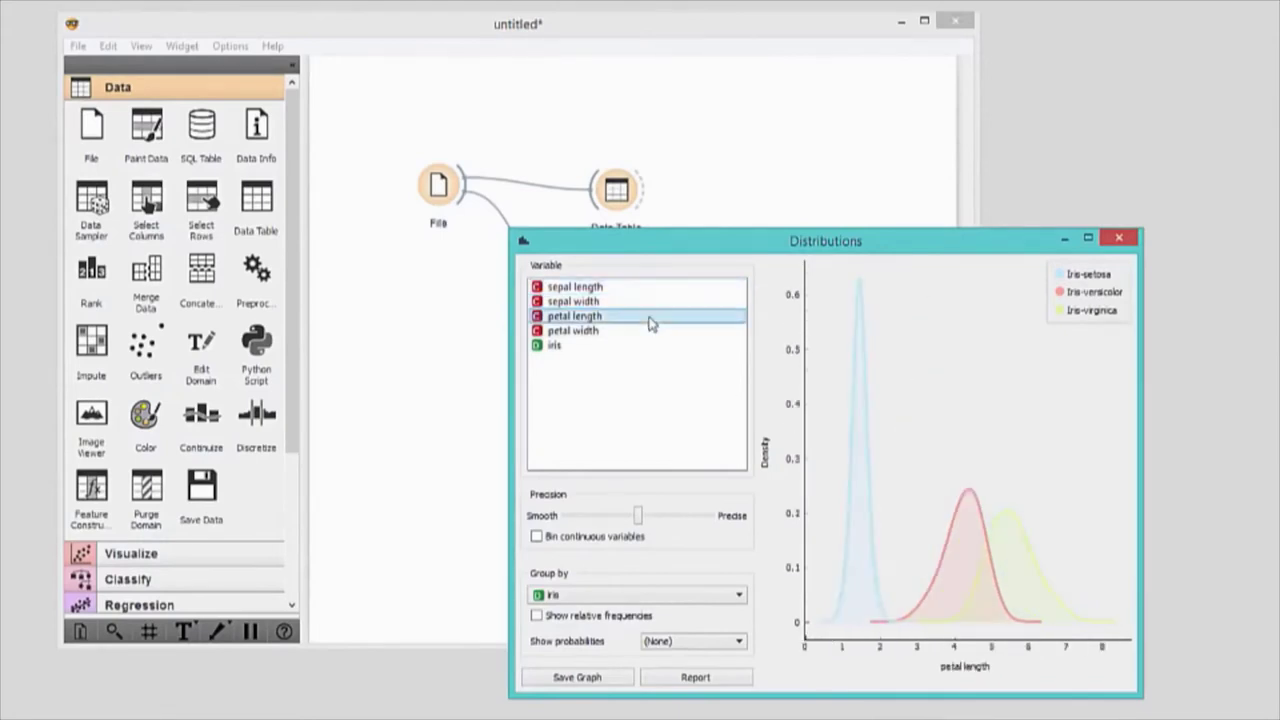
{"action": "left_click", "coordinate": [650, 332]}
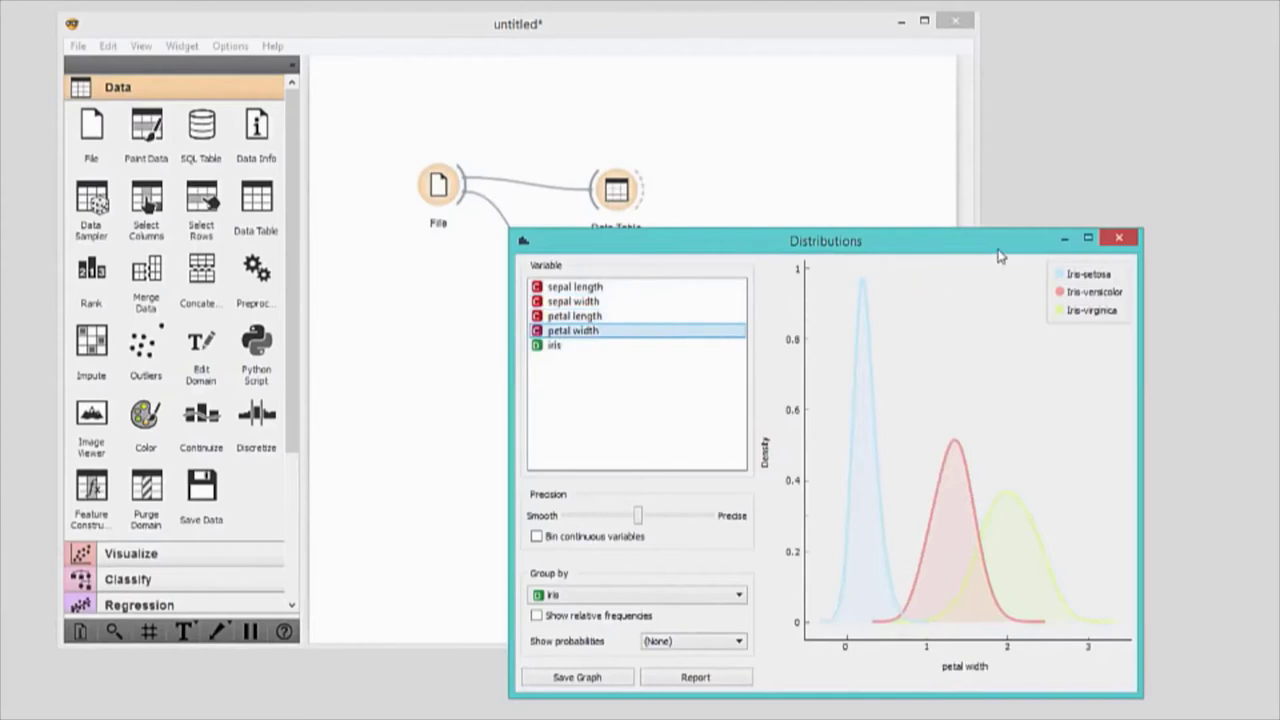
{"action": "left_click", "coordinate": [1118, 238]}
{"action": "left_click_drag", "start_coordinate": [395, 165], "coordinate": [513, 384]}
- Rank projections in a new Scatter Plot to petal width vs. length and box-select versicolor–virginica points
{"action": "left_click", "coordinate": [490, 504]}
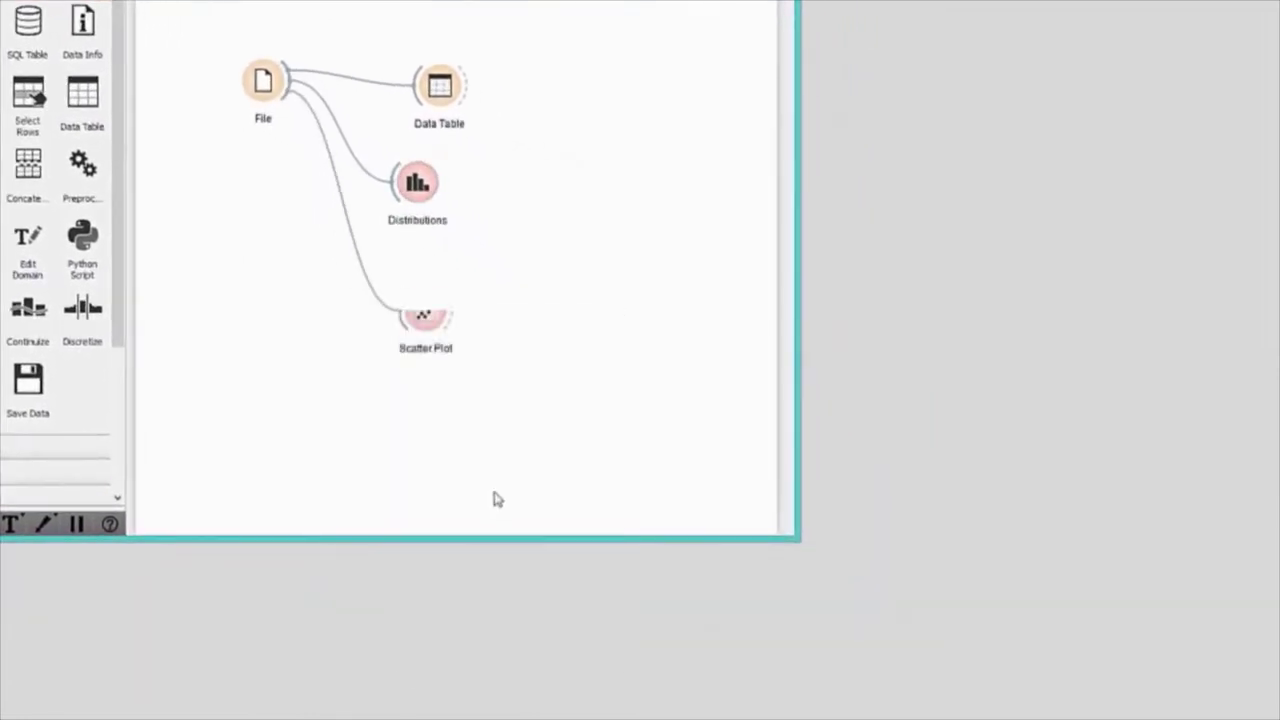
{"action": "double_click", "coordinate": [428, 310]}
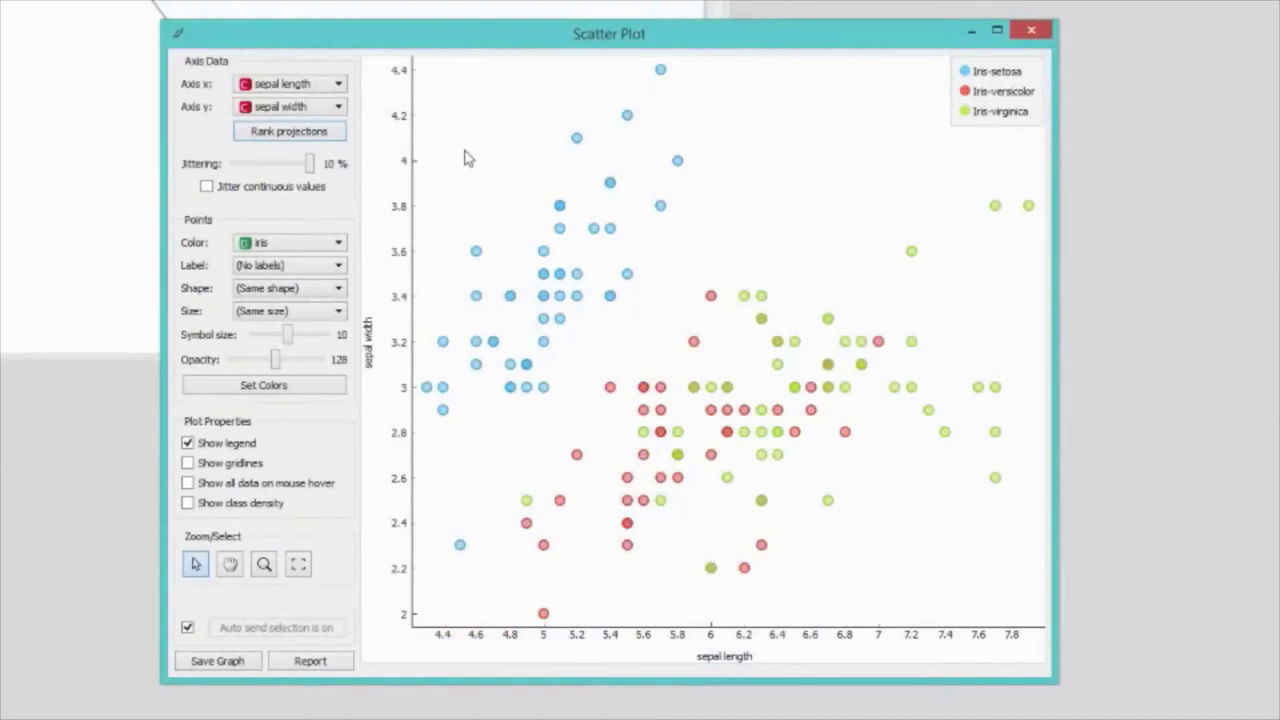
{"action": "left_click", "coordinate": [336, 134]}
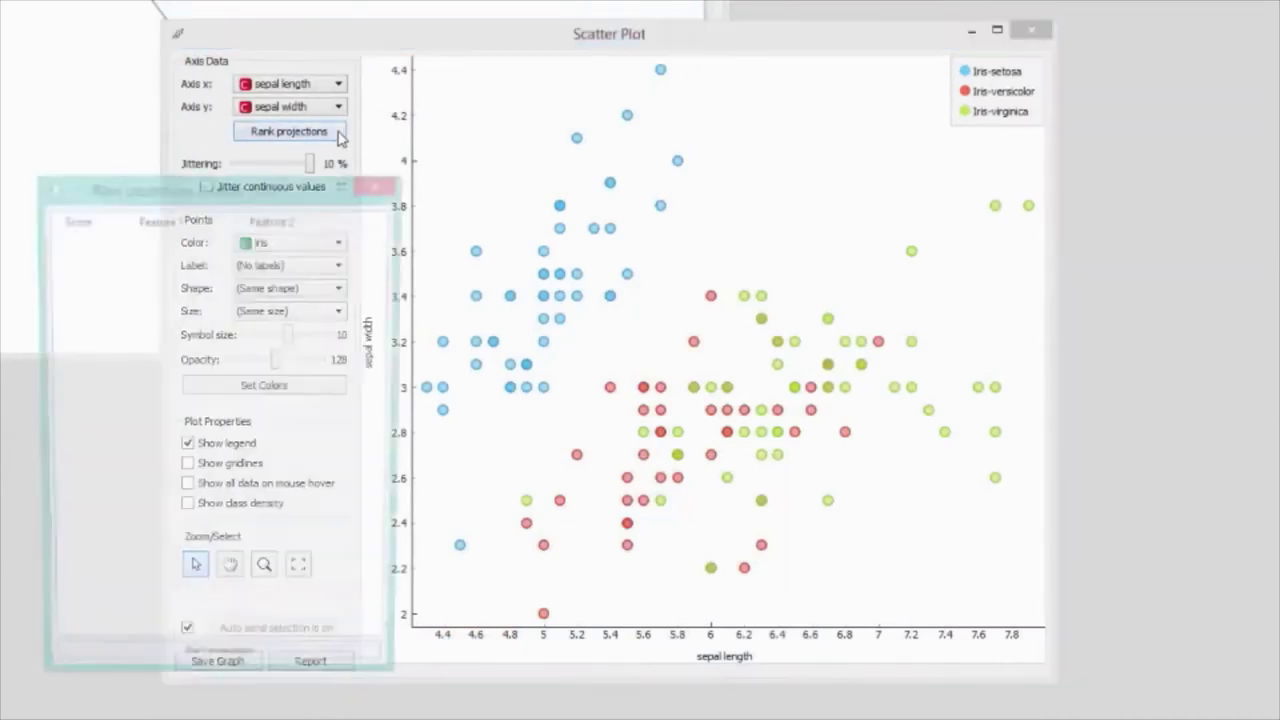
{"action": "left_click", "coordinate": [223, 677]}
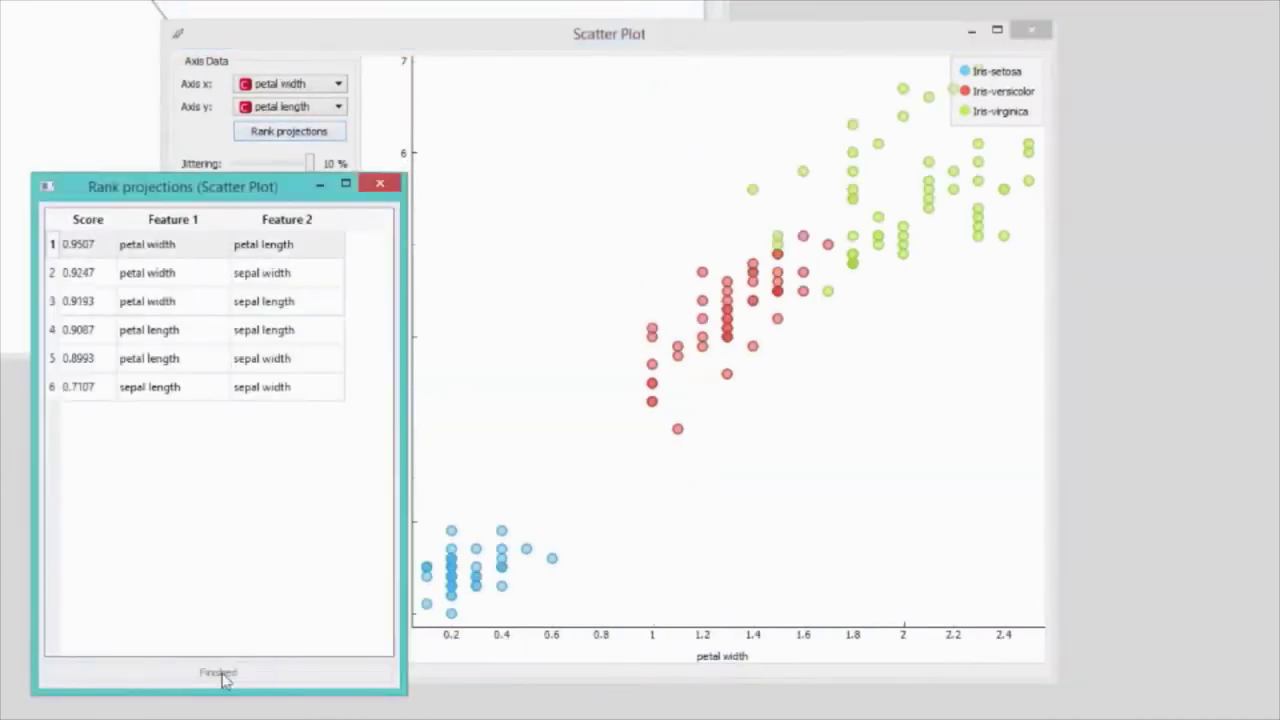
{"action": "left_click", "coordinate": [378, 185]}
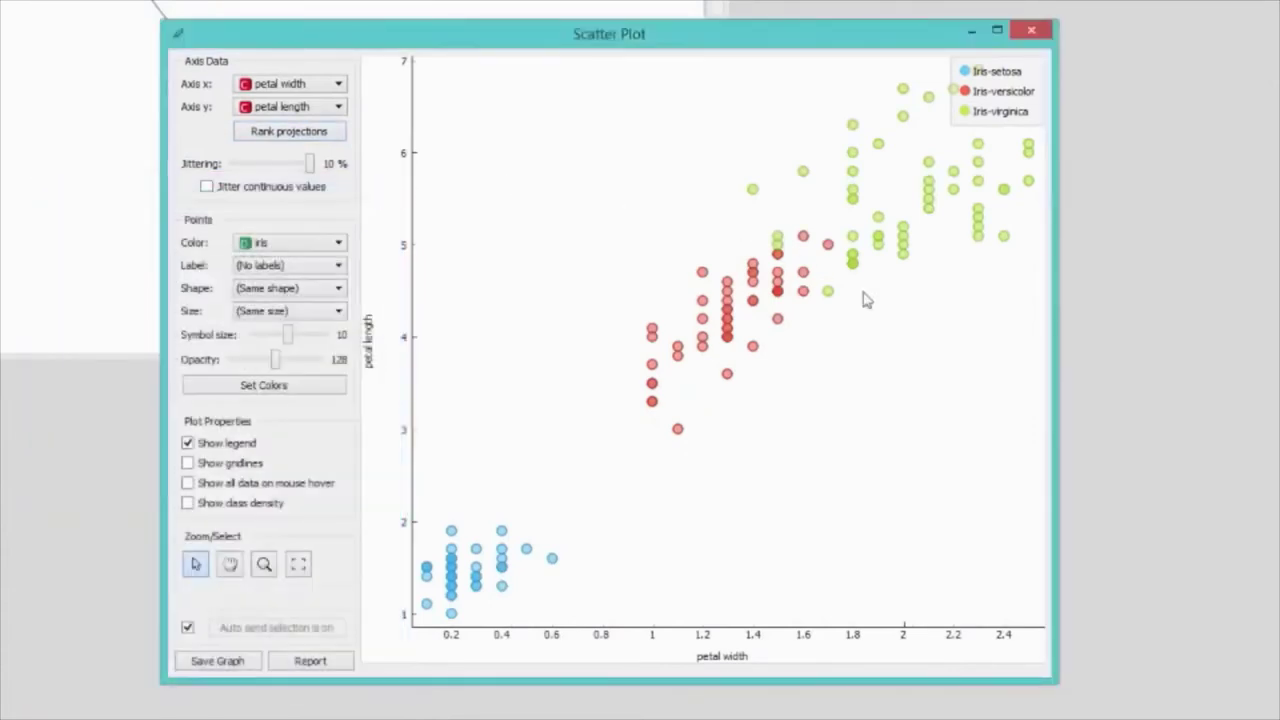
{"action": "left_click_drag", "start_coordinate": [731, 178], "coordinate": [884, 330]}
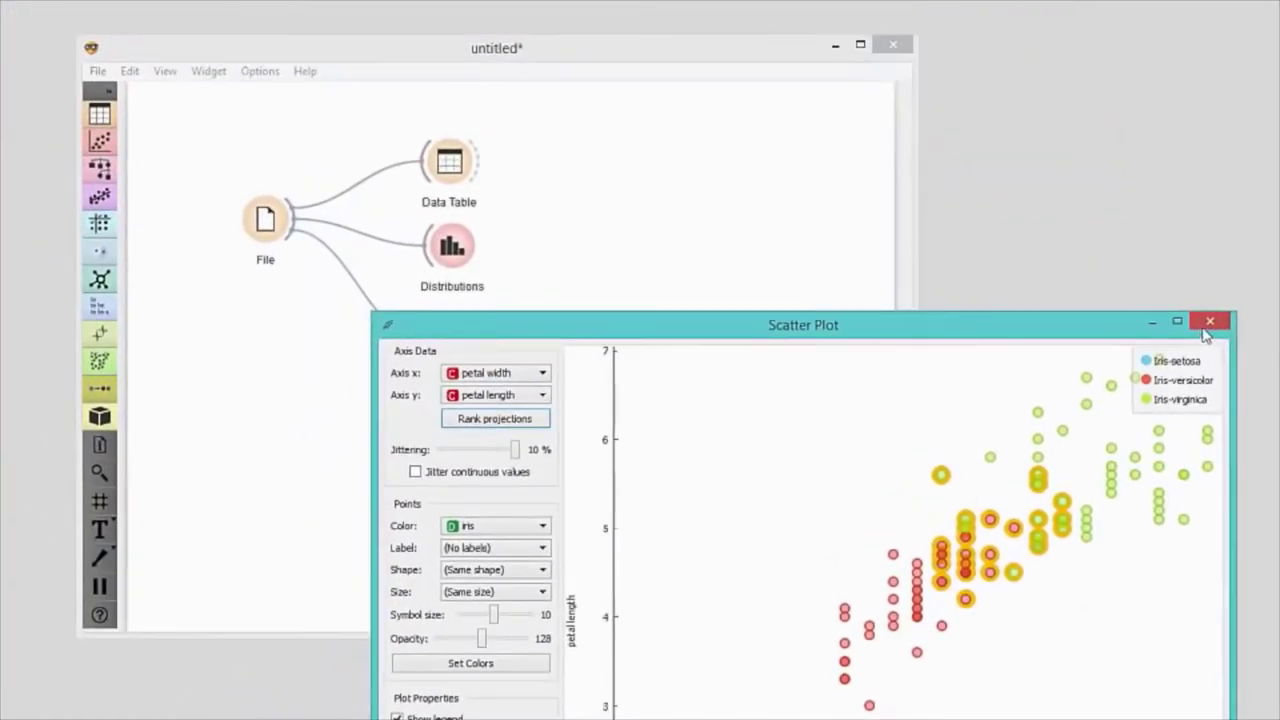
{"action": "left_click", "coordinate": [1195, 325]}
- Feed the Scatter Plot's selection into a new Data Table (1) and open it
{"action": "left_click_drag", "start_coordinate": [481, 345], "coordinate": [565, 348]}
{"action": "mouse_move", "coordinate": [588, 389]}
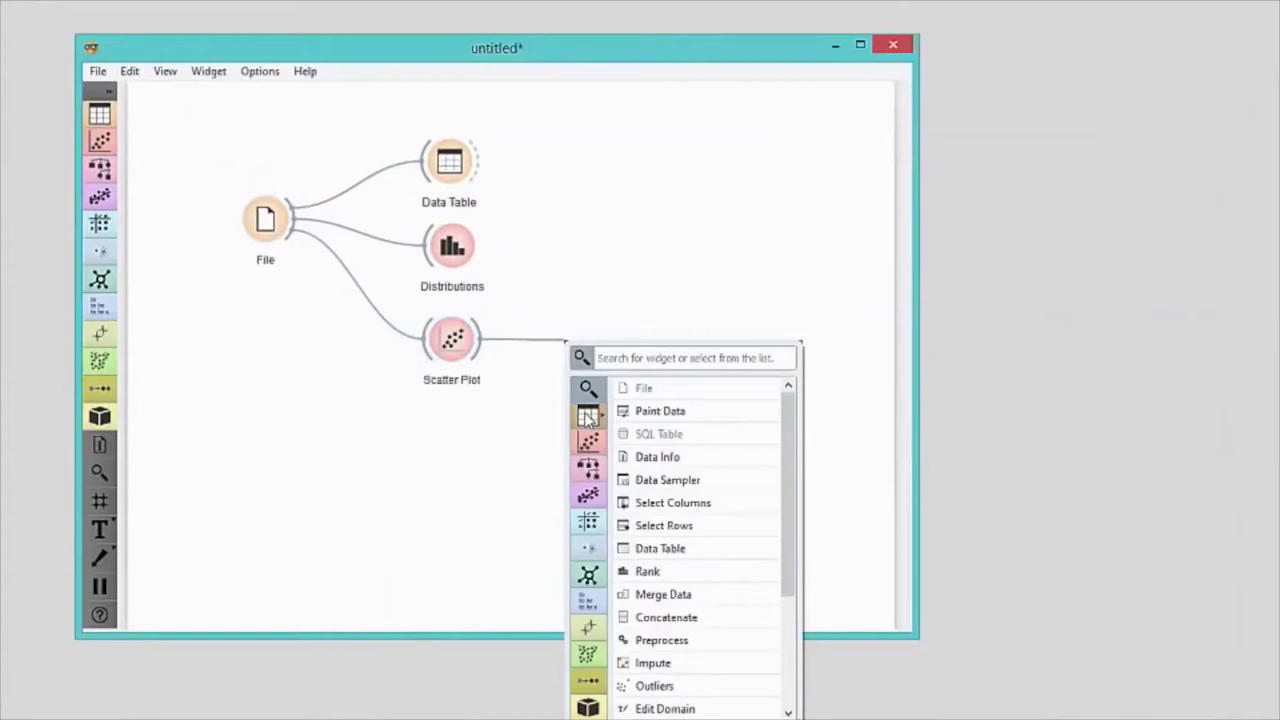
{"action": "left_click", "coordinate": [648, 548]}
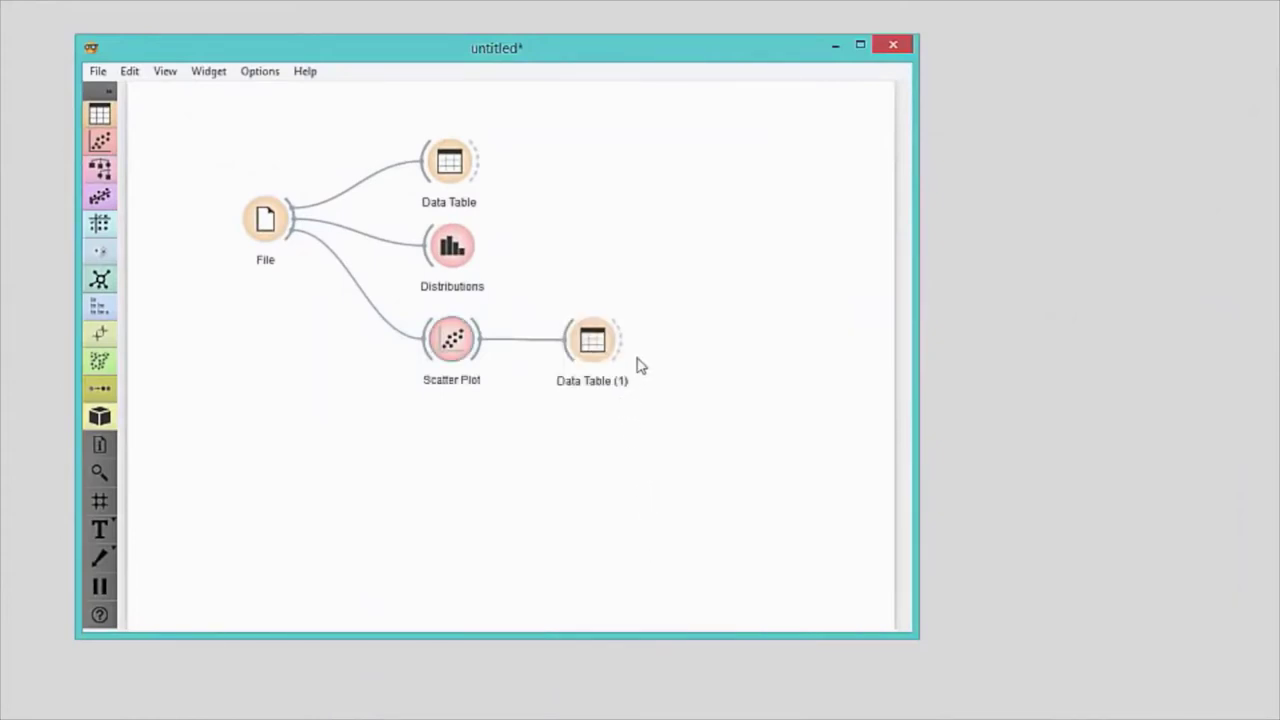
{"action": "double_click", "coordinate": [605, 340]}
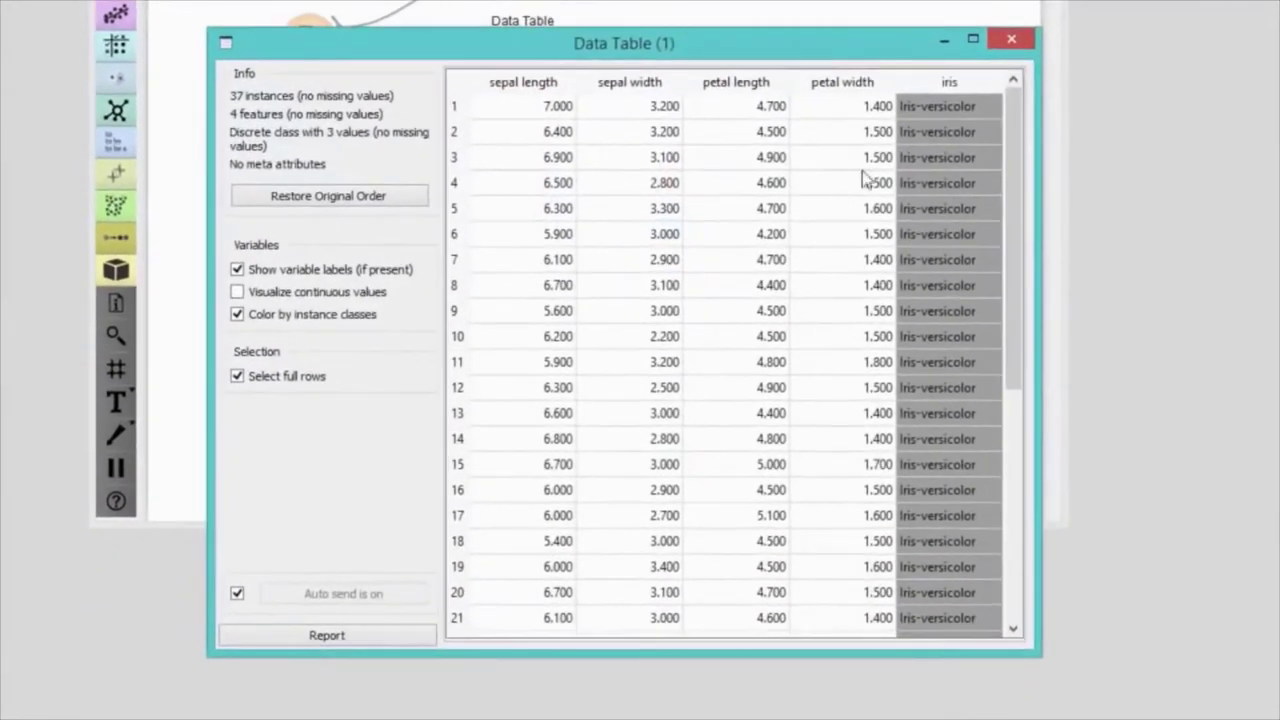
- Turn on Visualize continuous values in Data Table (1) and scroll through the 37 selected rows
{"action": "left_click", "coordinate": [238, 291]}
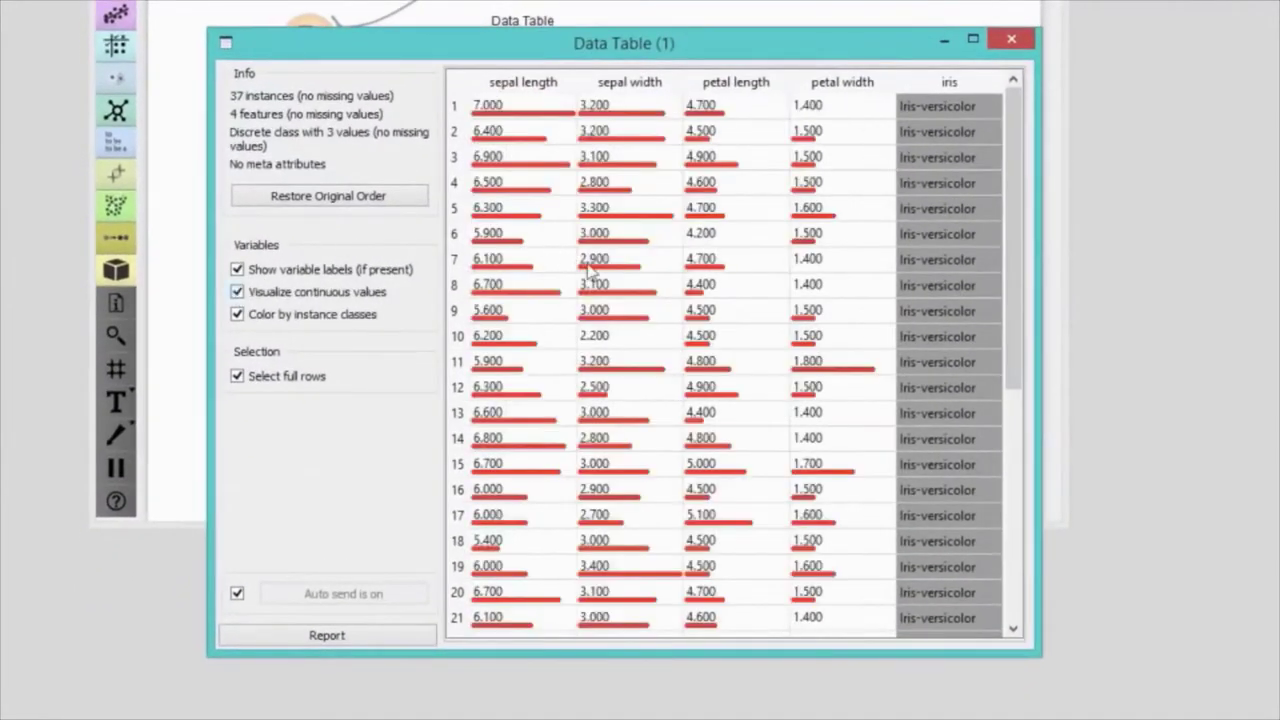
{"action": "left_click_drag", "start_coordinate": [1007, 258], "coordinate": [1012, 517]}
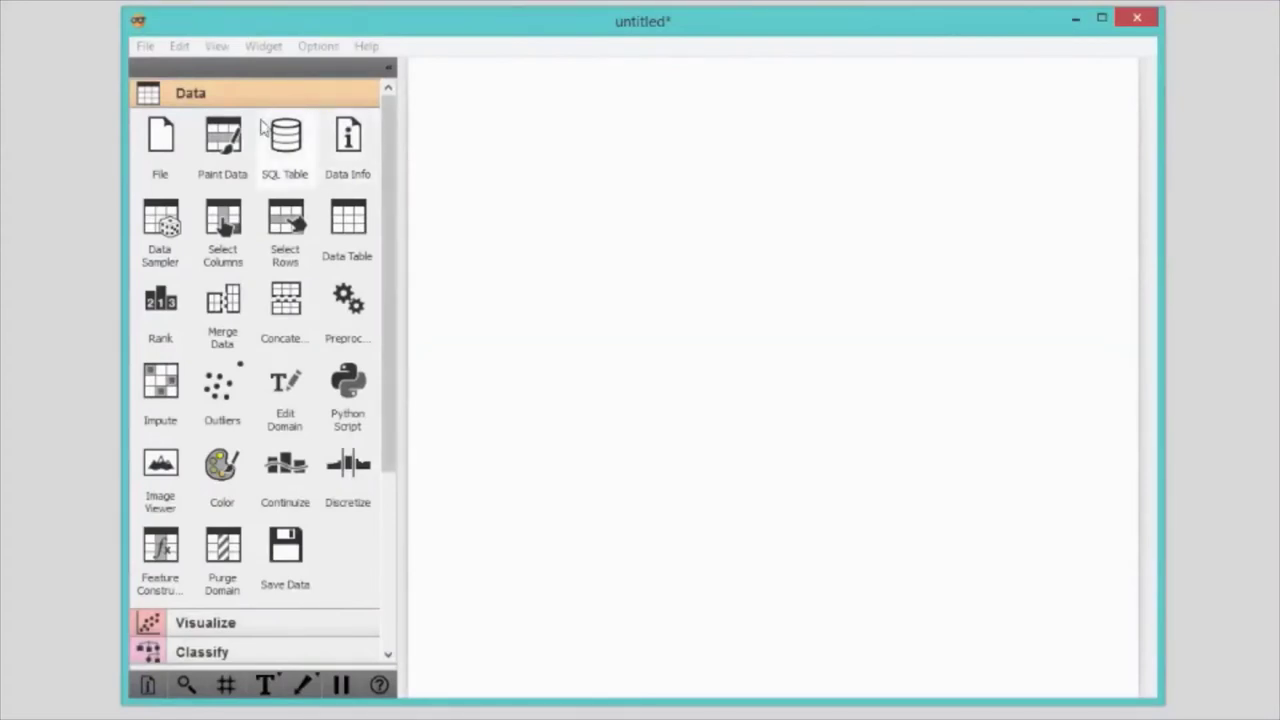
- Place a File widget and a separate, unconnected Data Table widget on the blank canvas
{"action": "left_click", "coordinate": [165, 140]}
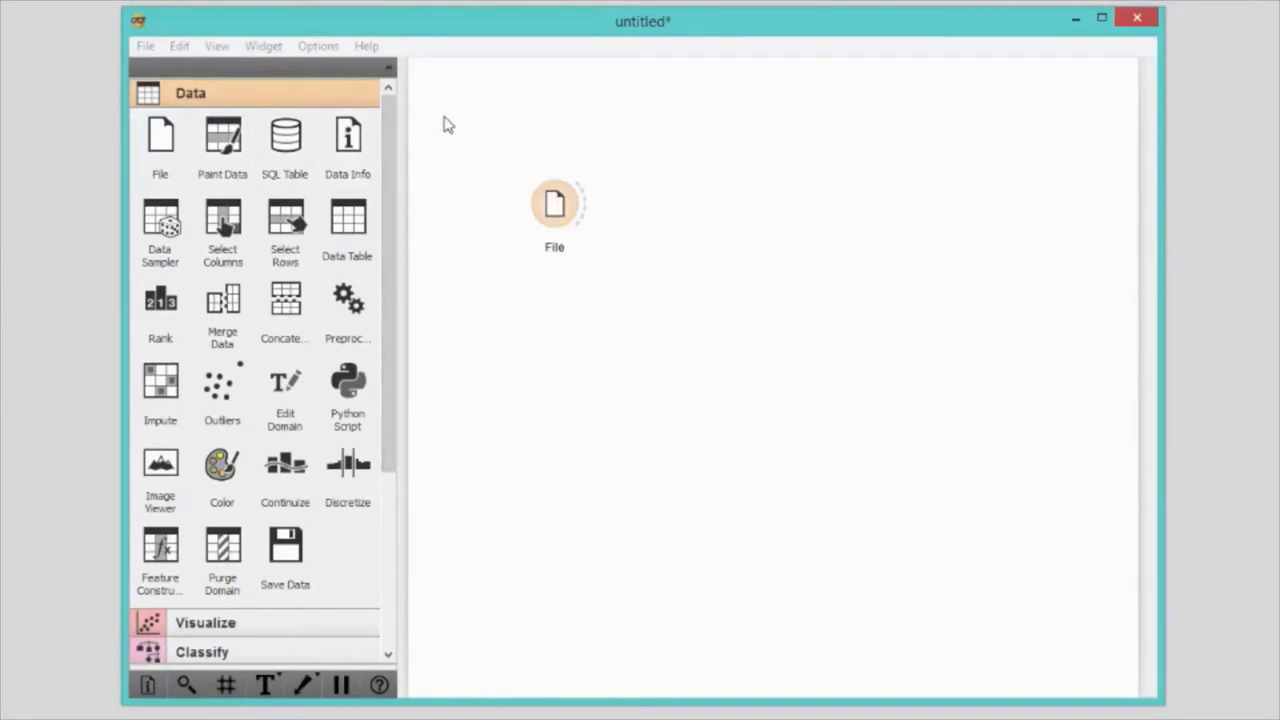
{"action": "left_click_drag", "start_coordinate": [348, 218], "coordinate": [749, 199]}
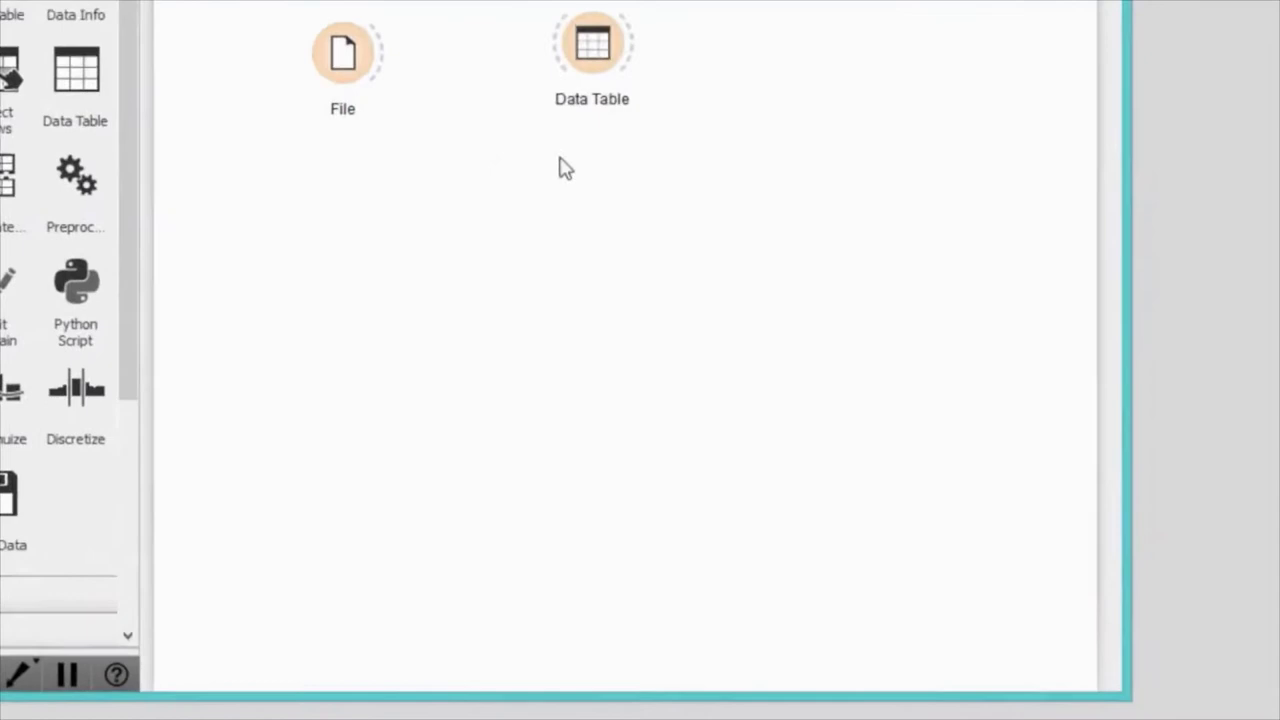
- Add a Scatter Plot widget below Data Table by searching 'scatter' in the quick-add list
{"action": "right_click", "coordinate": [726, 292]}
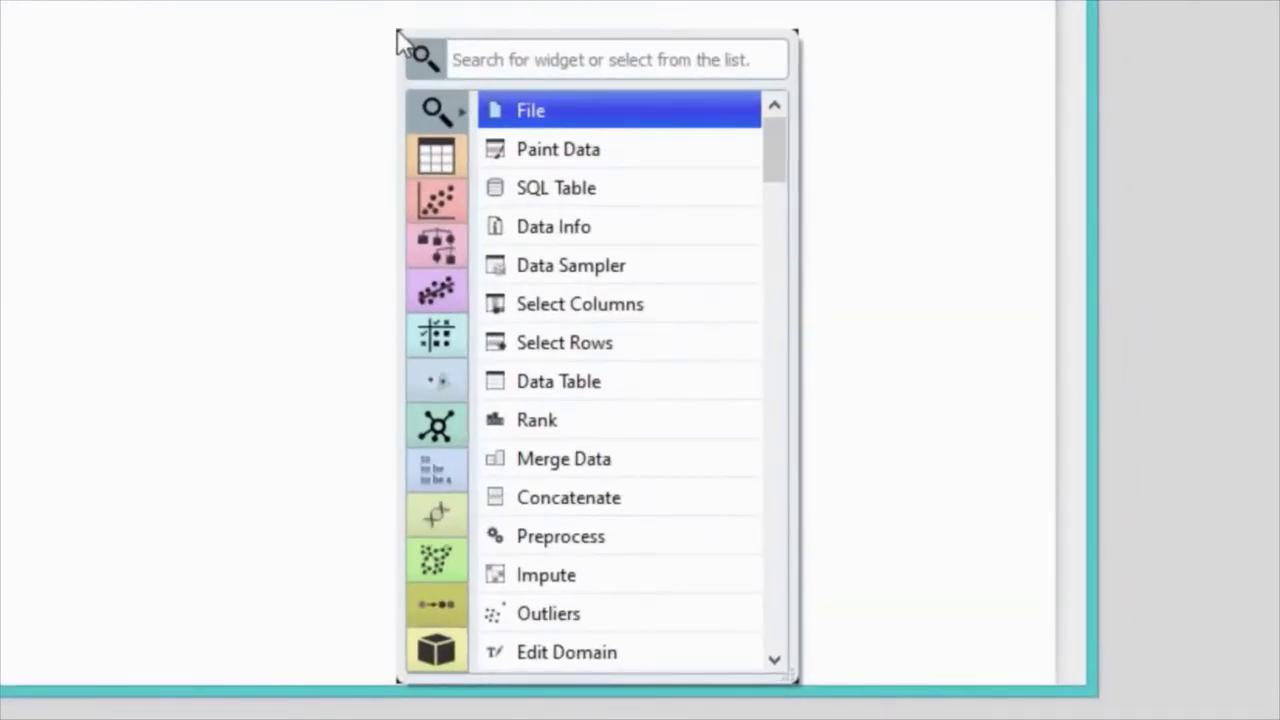
{"action": "type", "text": "scatter"}
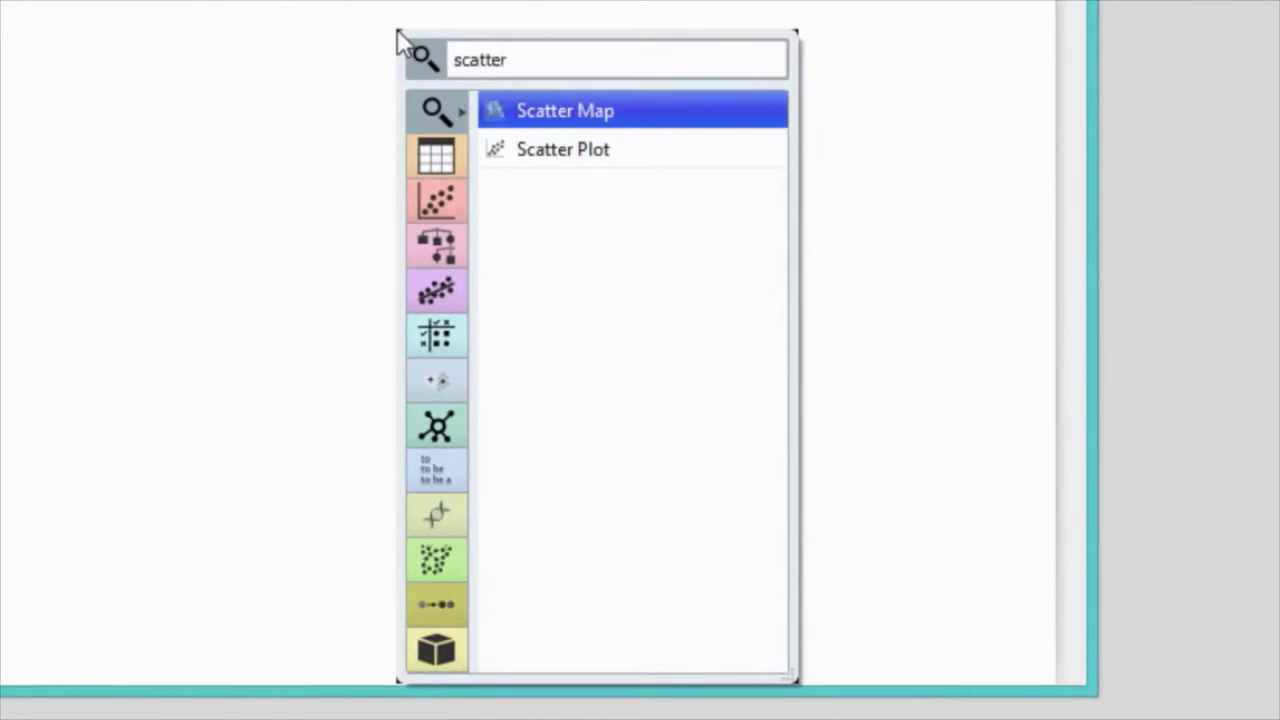
{"action": "key", "text": "Down"}
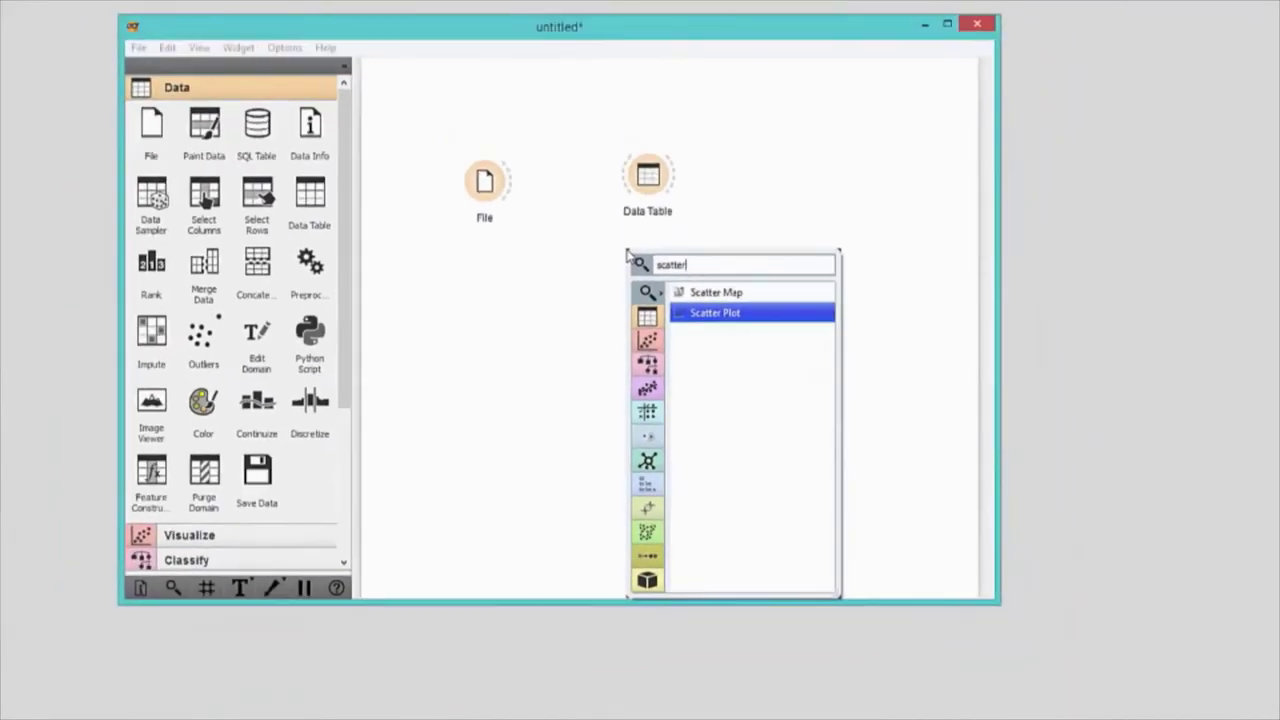
{"action": "key", "text": "Return"}
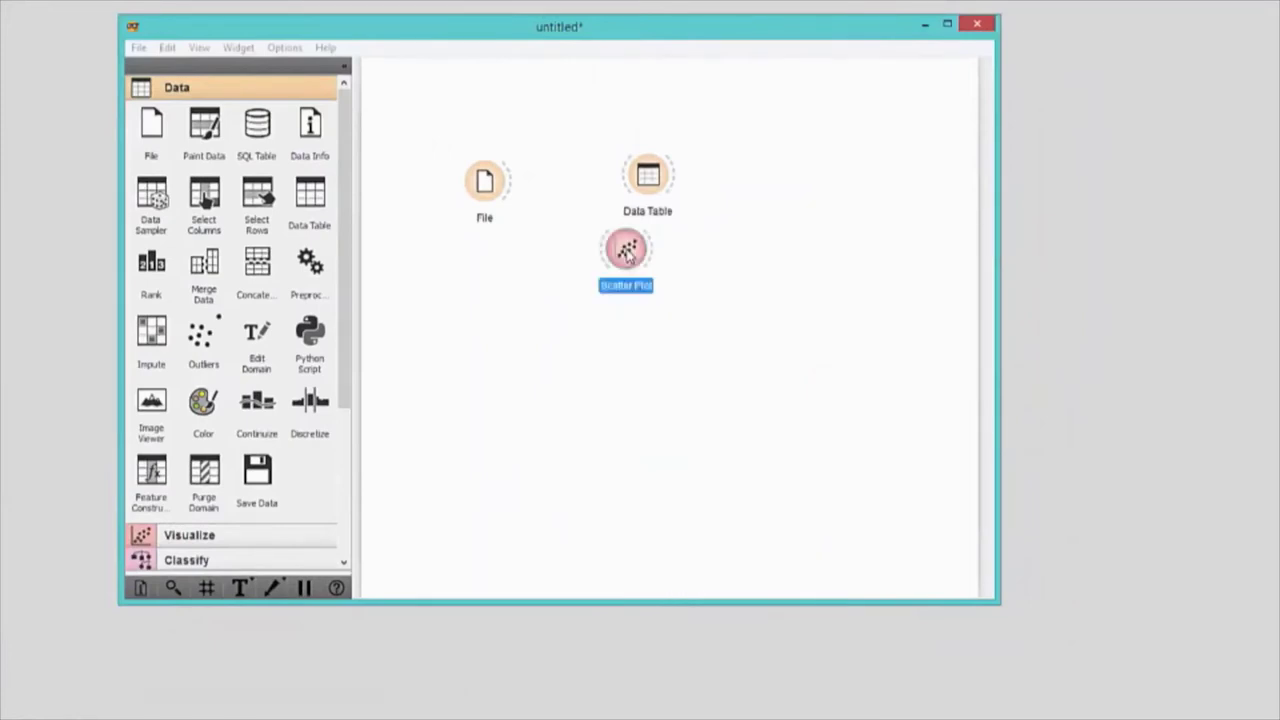
{"action": "left_click", "coordinate": [624, 371]}
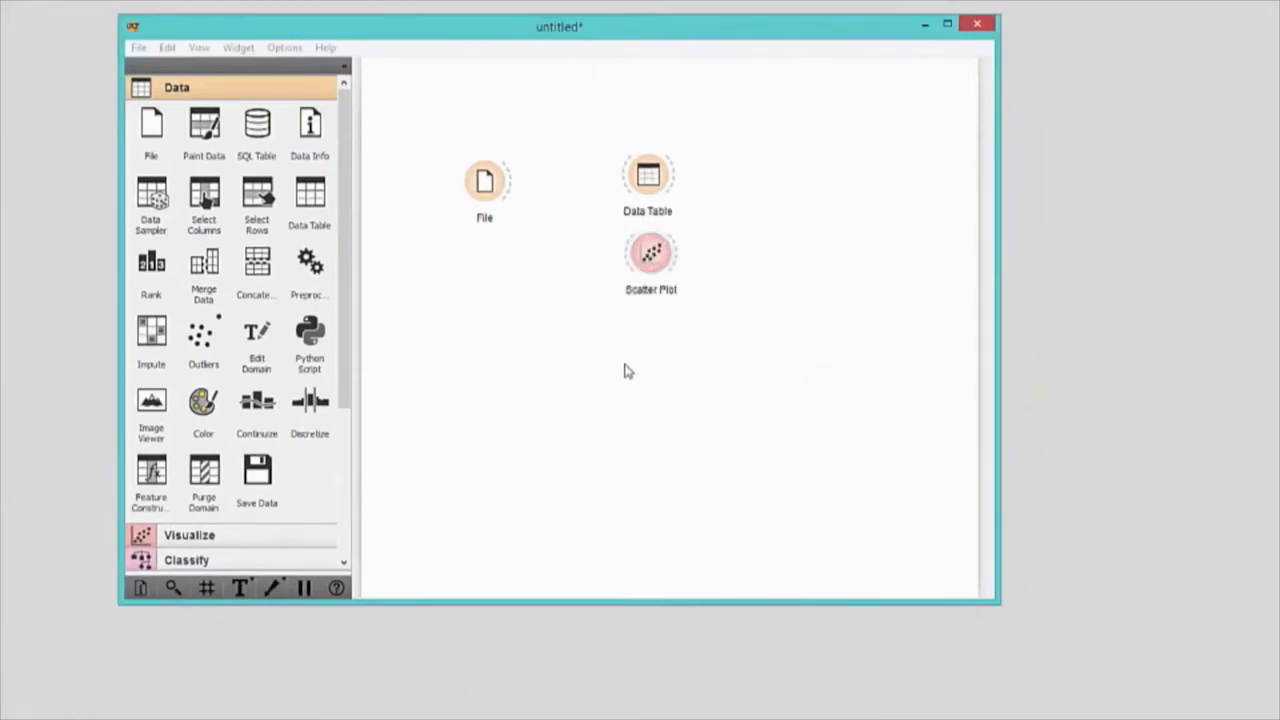
- Add a Box Plot widget from the Visualize category, fed by File's output, below Scatter Plot
{"action": "left_click_drag", "start_coordinate": [511, 186], "coordinate": [626, 352]}
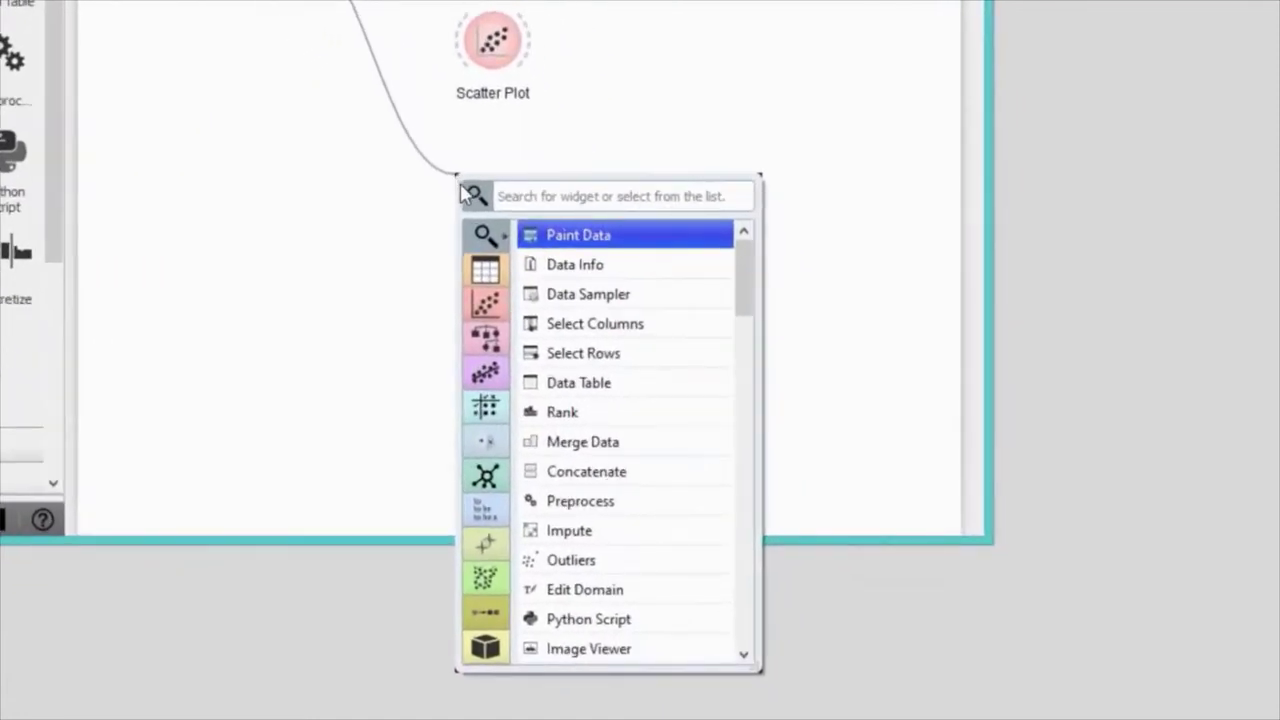
{"action": "left_click", "coordinate": [488, 298]}
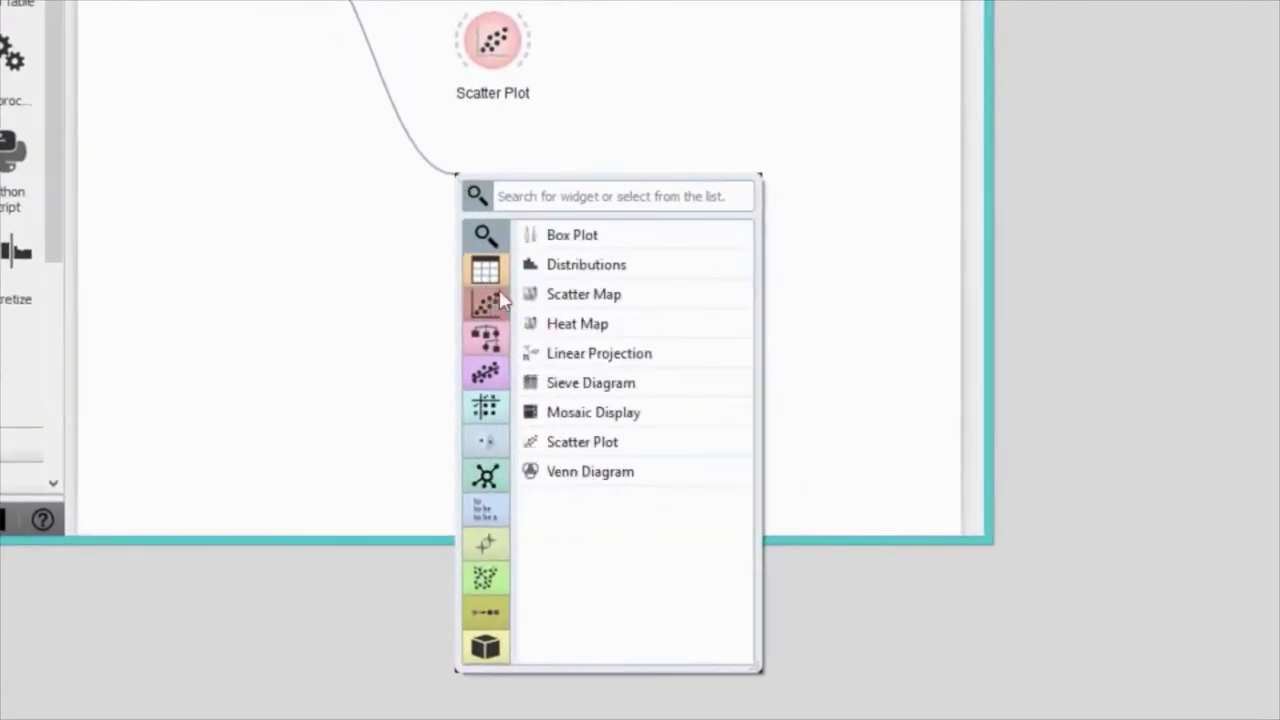
{"action": "left_click", "coordinate": [615, 236]}
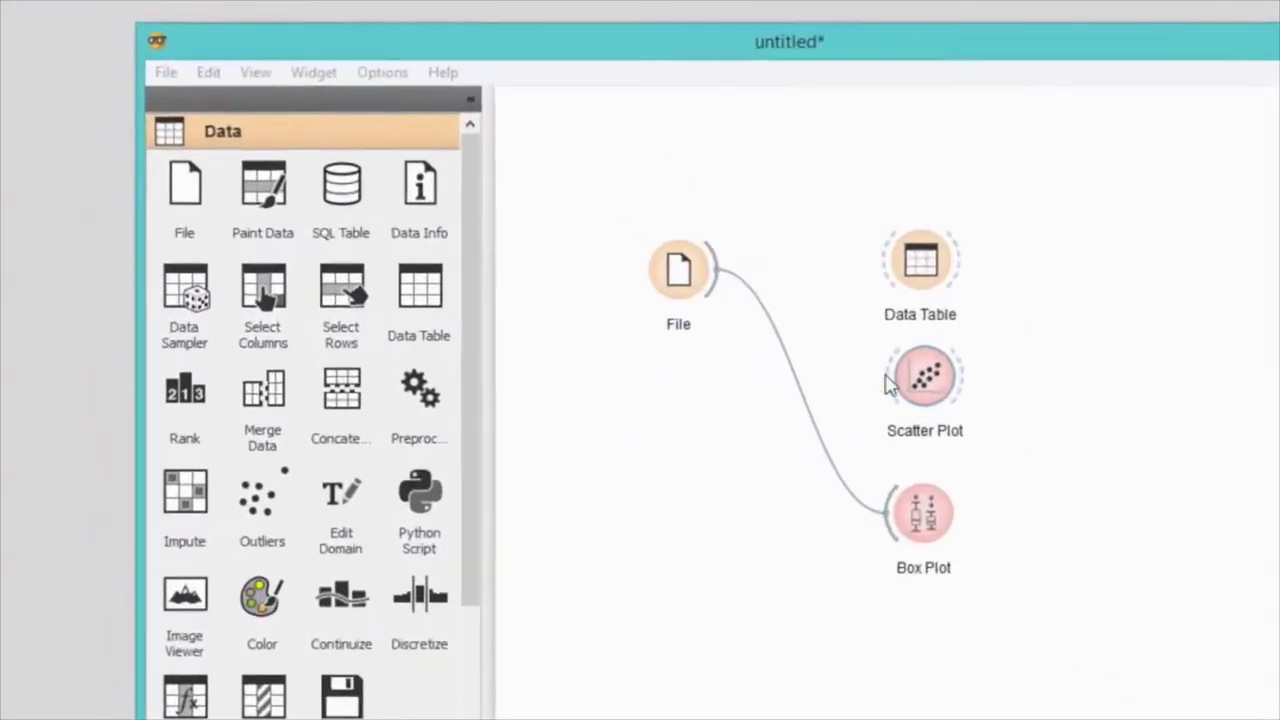
{"action": "left_click", "coordinate": [298, 84]}
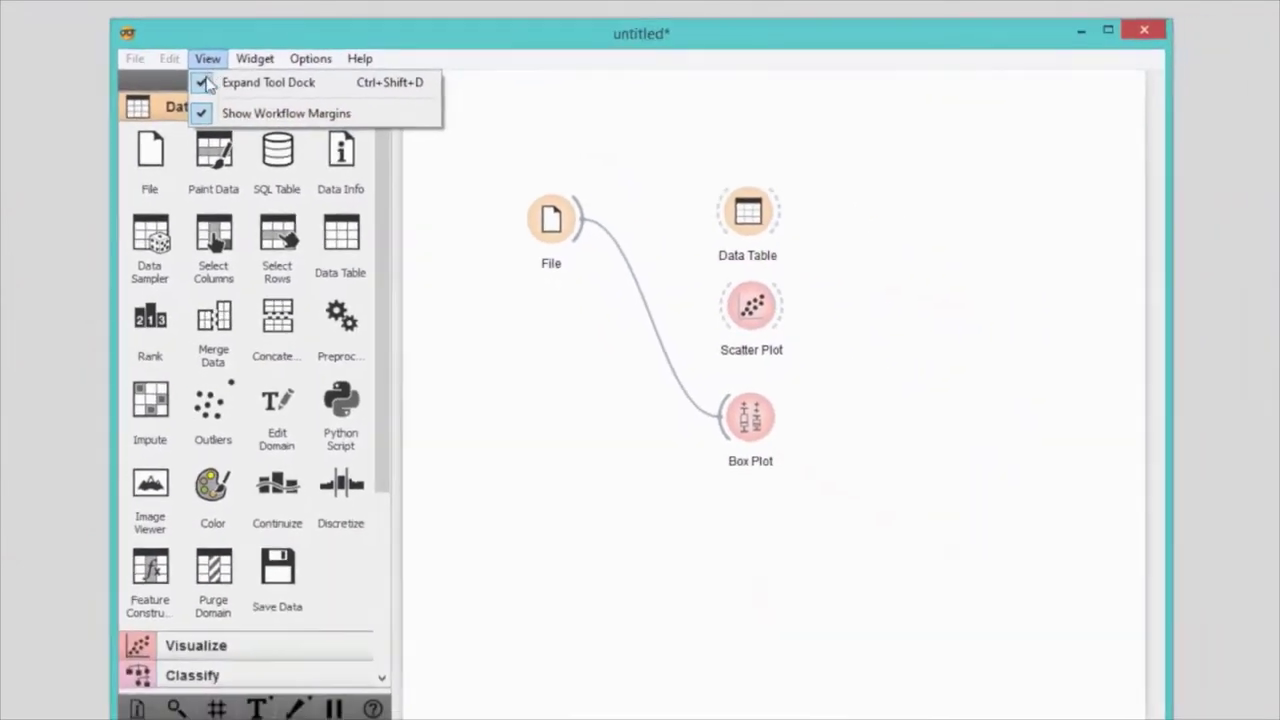
- Collapse the widget dock to category icons and confirm File supplies iris.tab with 150 instances
{"action": "left_click", "coordinate": [300, 118]}
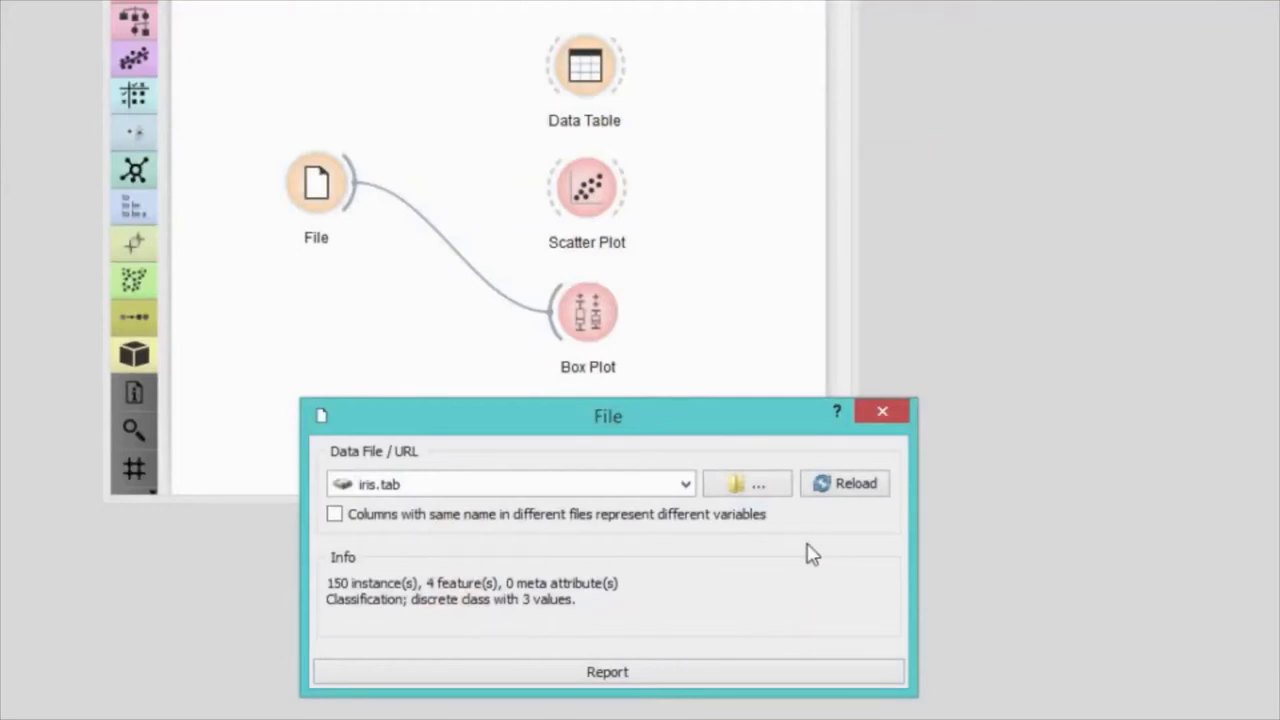
{"action": "left_click", "coordinate": [882, 411]}
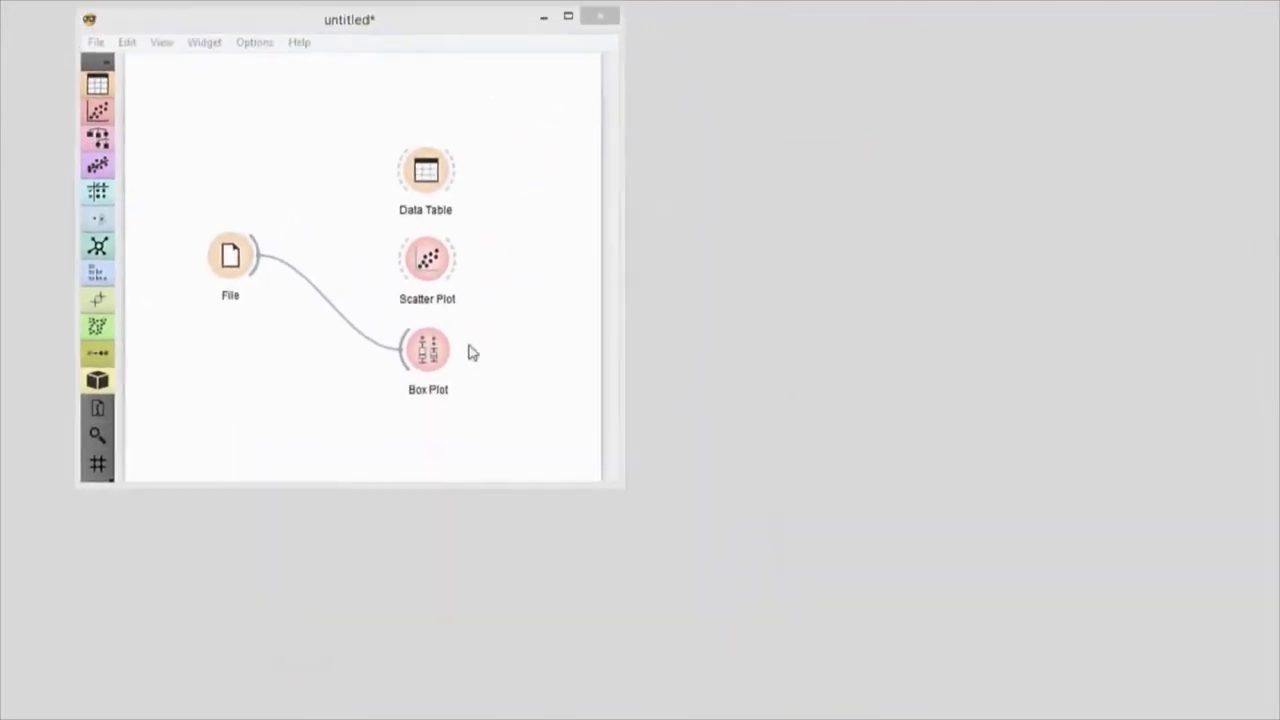
- Connect File to Scatter Plot and Data Table, link Data Table into Scatter Plot, and open both views
{"action": "left_click_drag", "start_coordinate": [250, 276], "coordinate": [392, 270]}
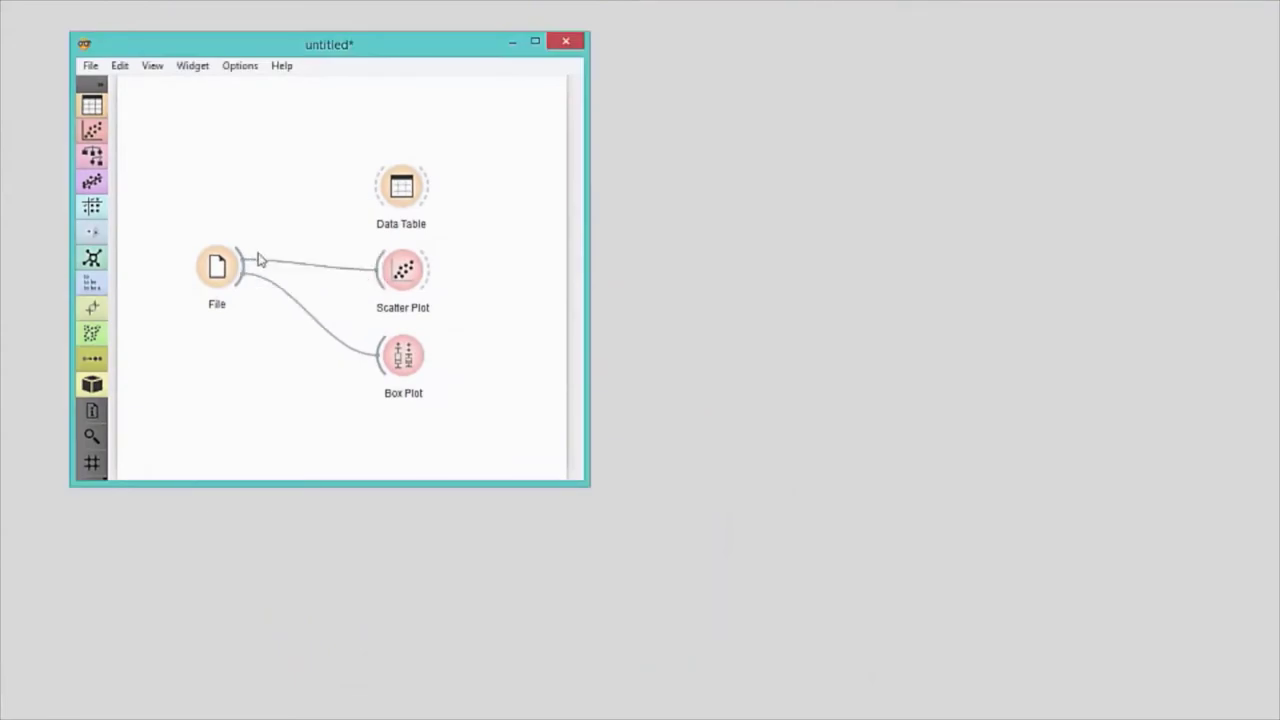
{"action": "left_click_drag", "start_coordinate": [240, 265], "coordinate": [400, 192]}
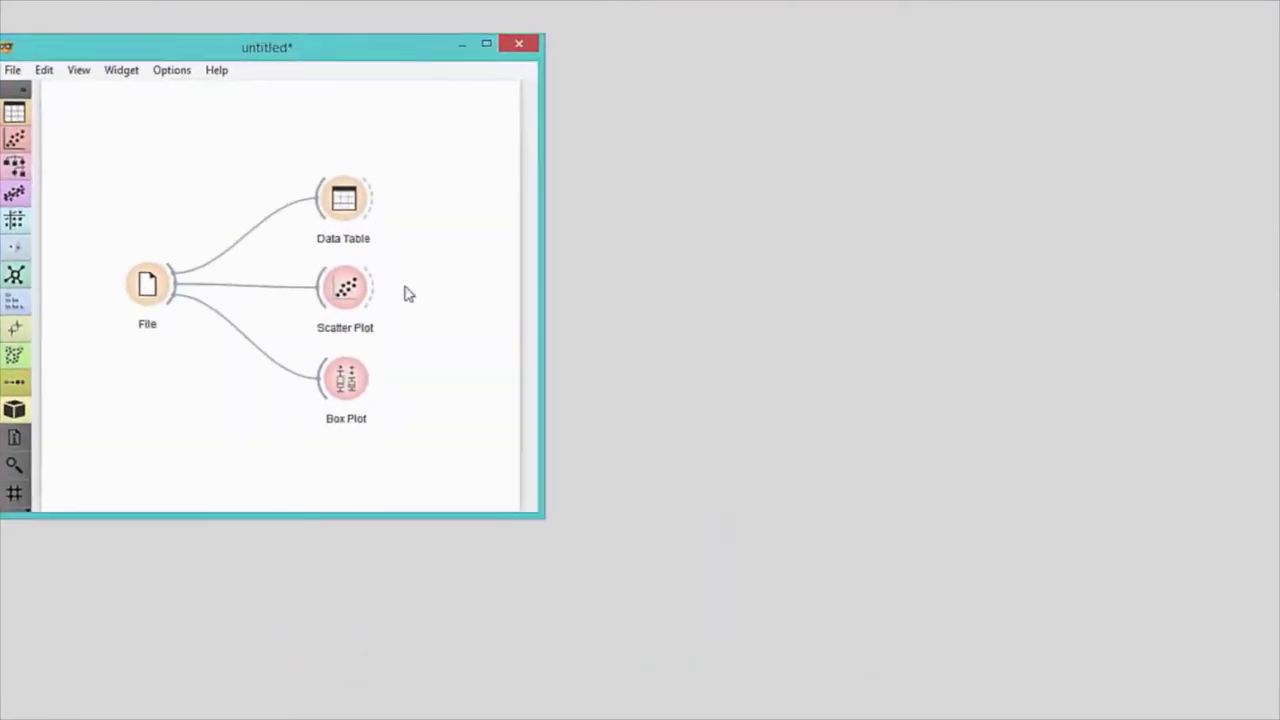
{"action": "double_click", "coordinate": [352, 290]}
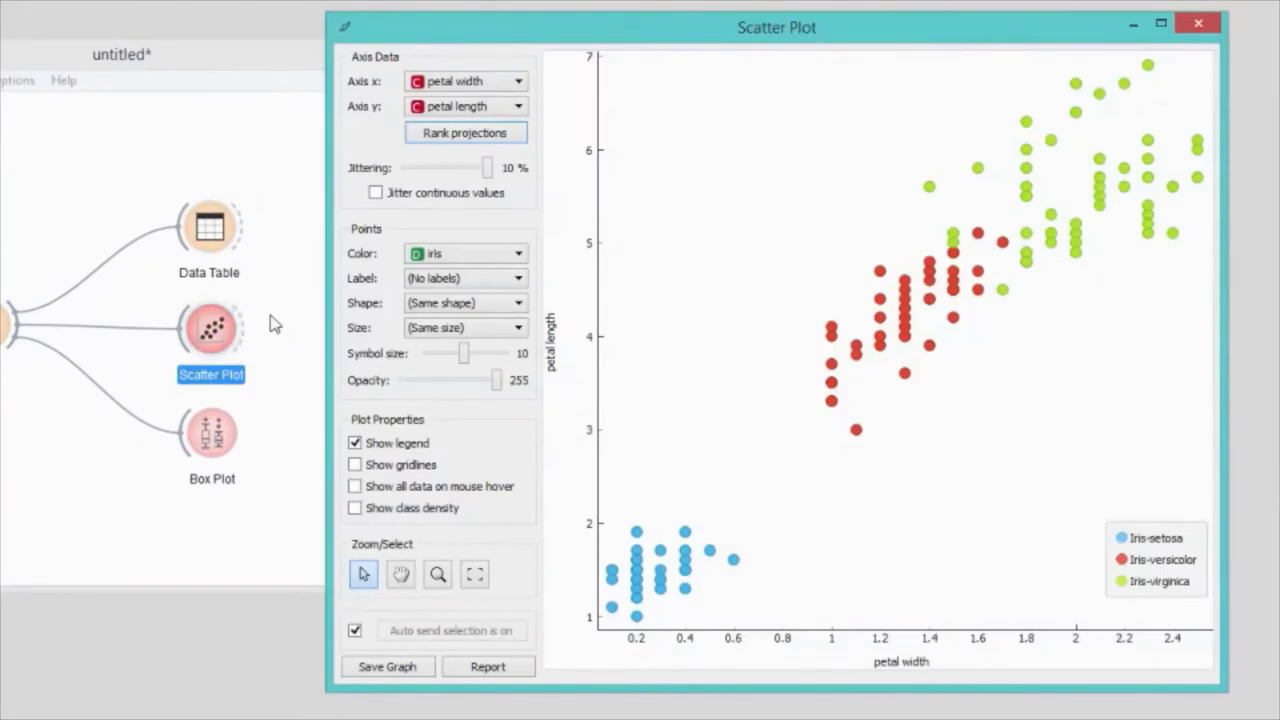
{"action": "left_click_drag", "start_coordinate": [214, 332], "coordinate": [348, 325]}
{"action": "left_click_drag", "start_coordinate": [245, 232], "coordinate": [321, 309]}
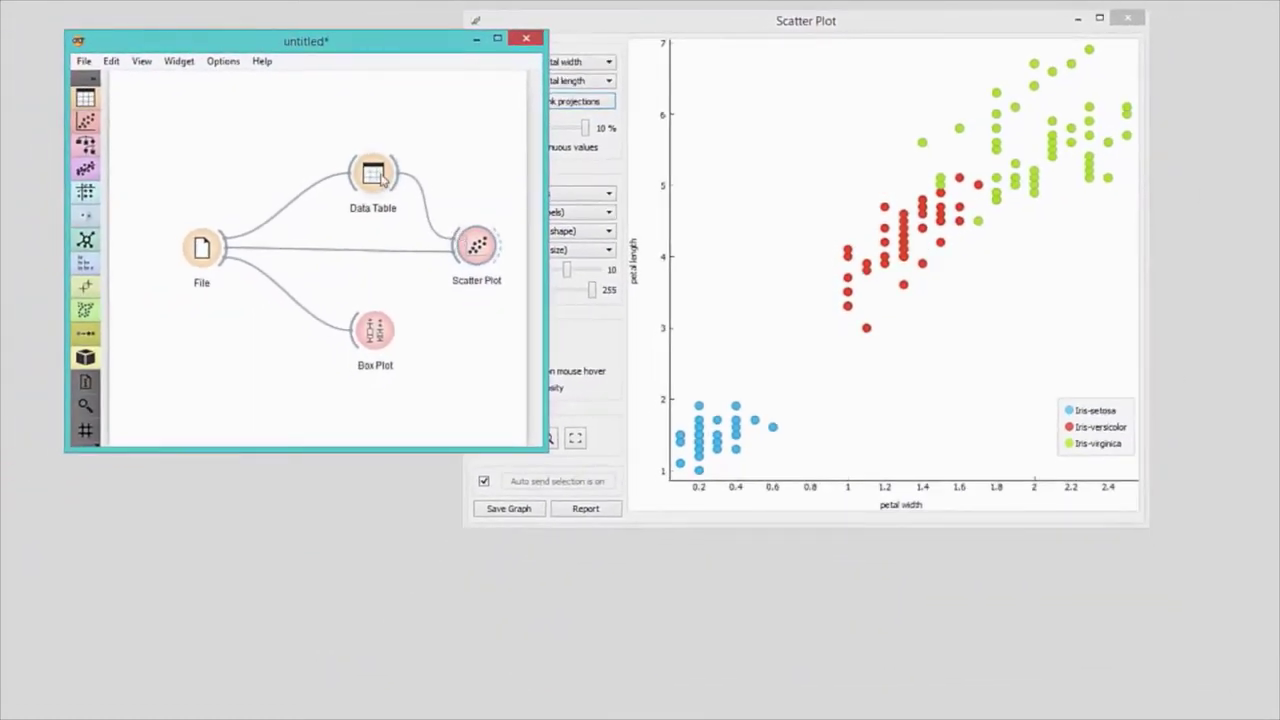
{"action": "double_click", "coordinate": [380, 176]}
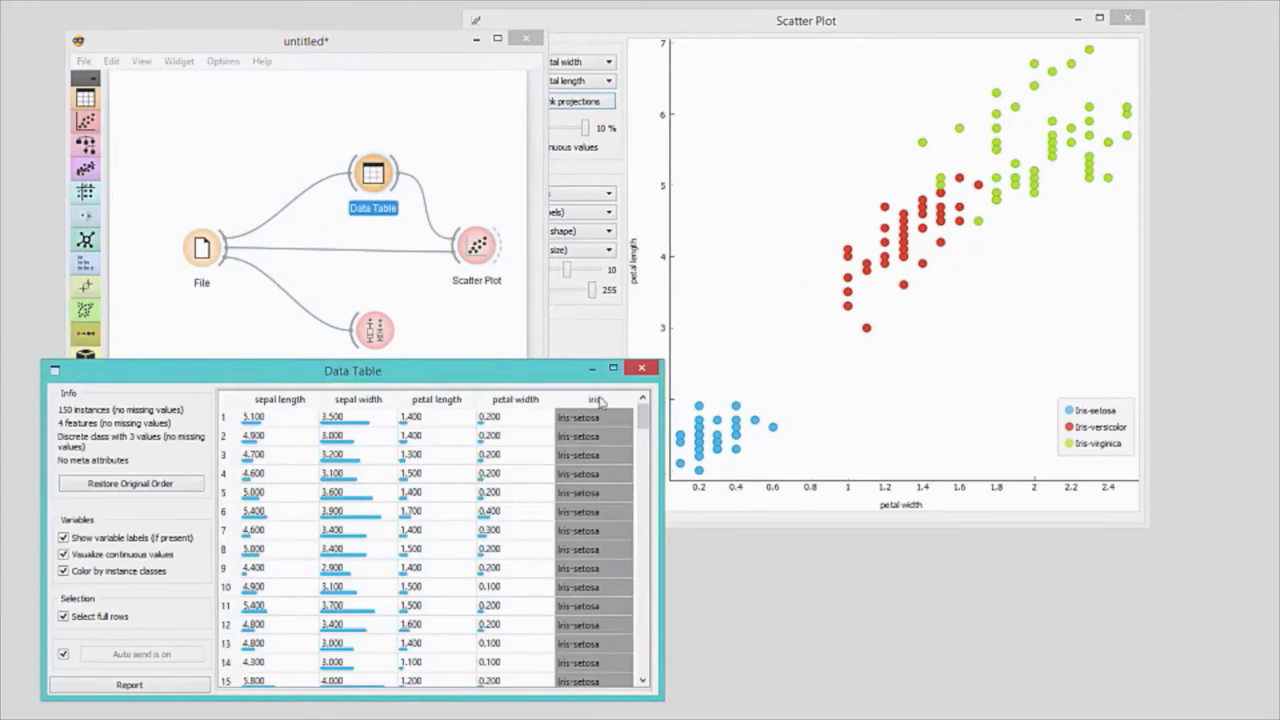
- Try a few row selections in Data Table, then select versicolor rows 60–66 to highlight them
{"action": "left_click_drag", "start_coordinate": [644, 421], "coordinate": [641, 495]}
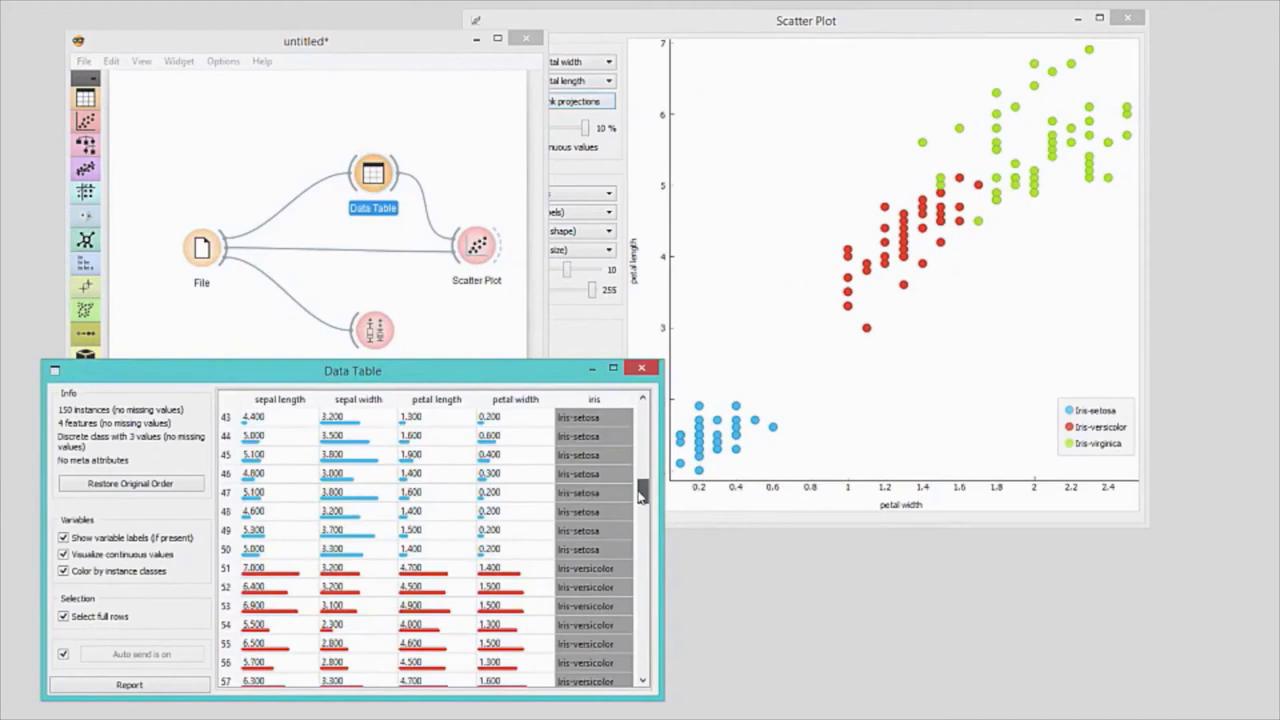
{"action": "left_click", "coordinate": [275, 503]}
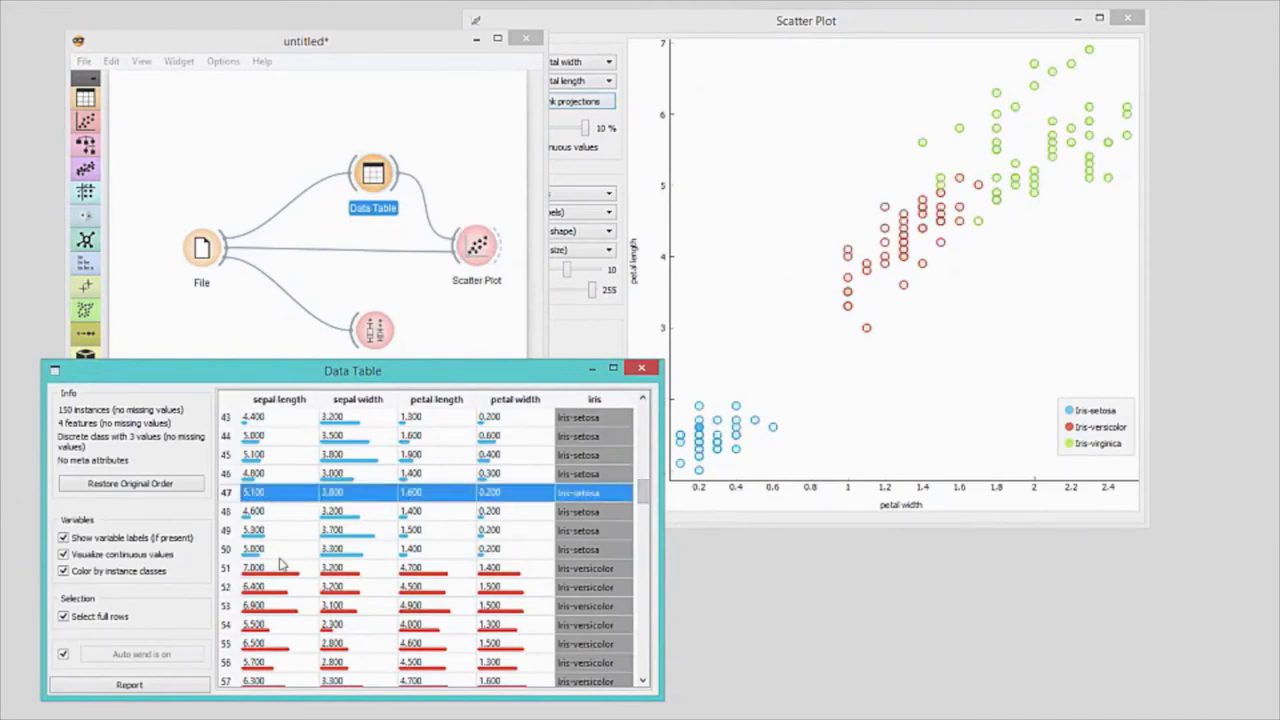
{"action": "left_click", "coordinate": [290, 630], "text": "shift"}
{"action": "left_click", "coordinate": [300, 436]}
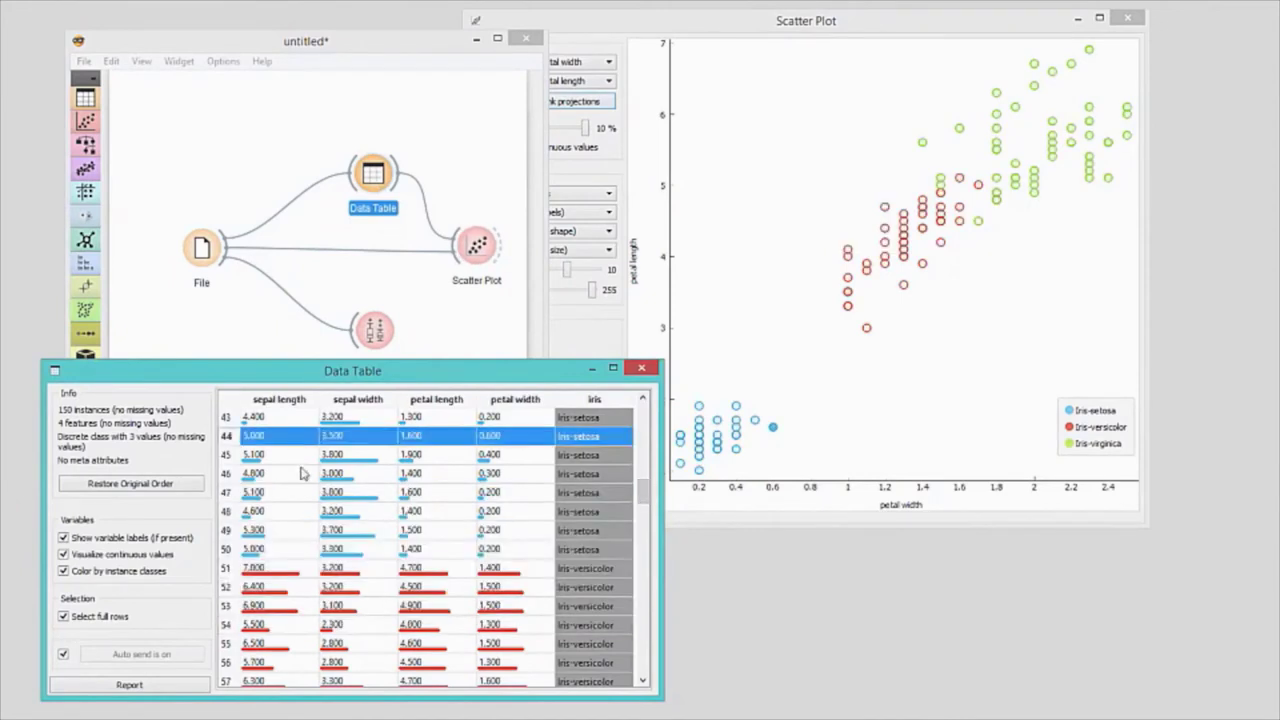
{"action": "left_click", "coordinate": [320, 630]}
{"action": "left_click", "coordinate": [367, 535], "text": "shift"}
{"action": "left_click", "coordinate": [372, 474], "text": "shift"}
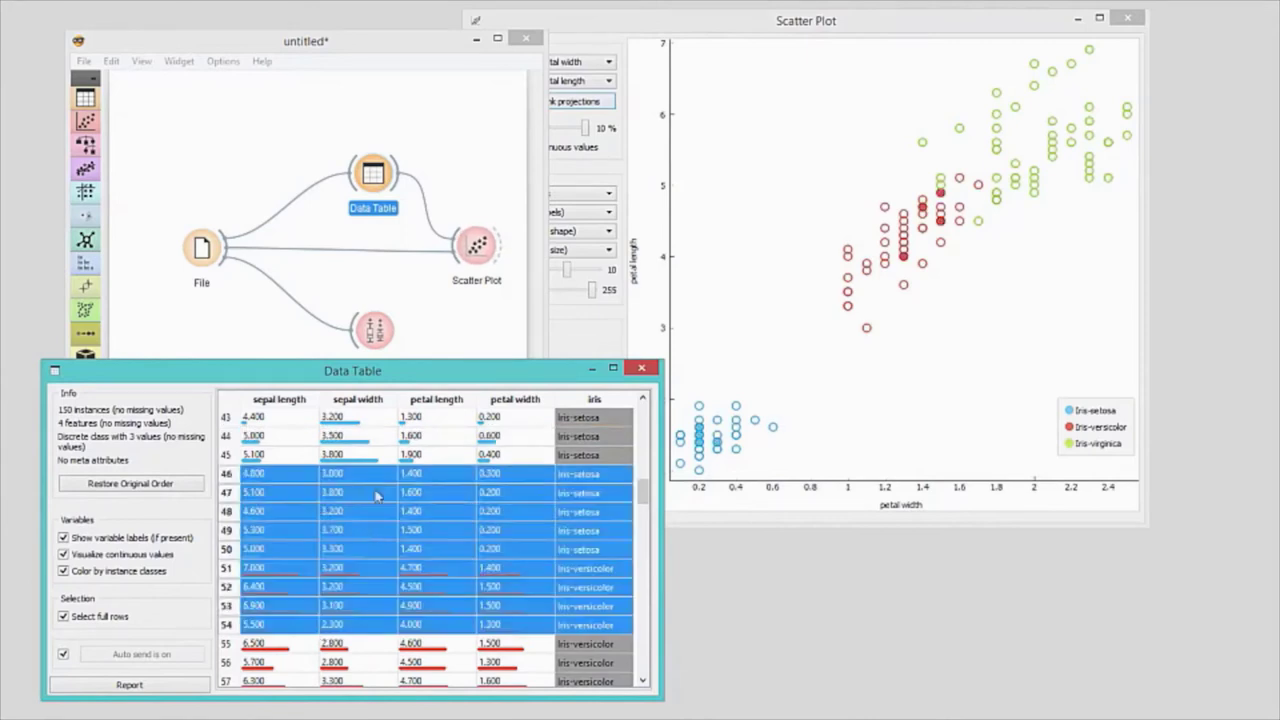
{"action": "left_click", "coordinate": [648, 496]}
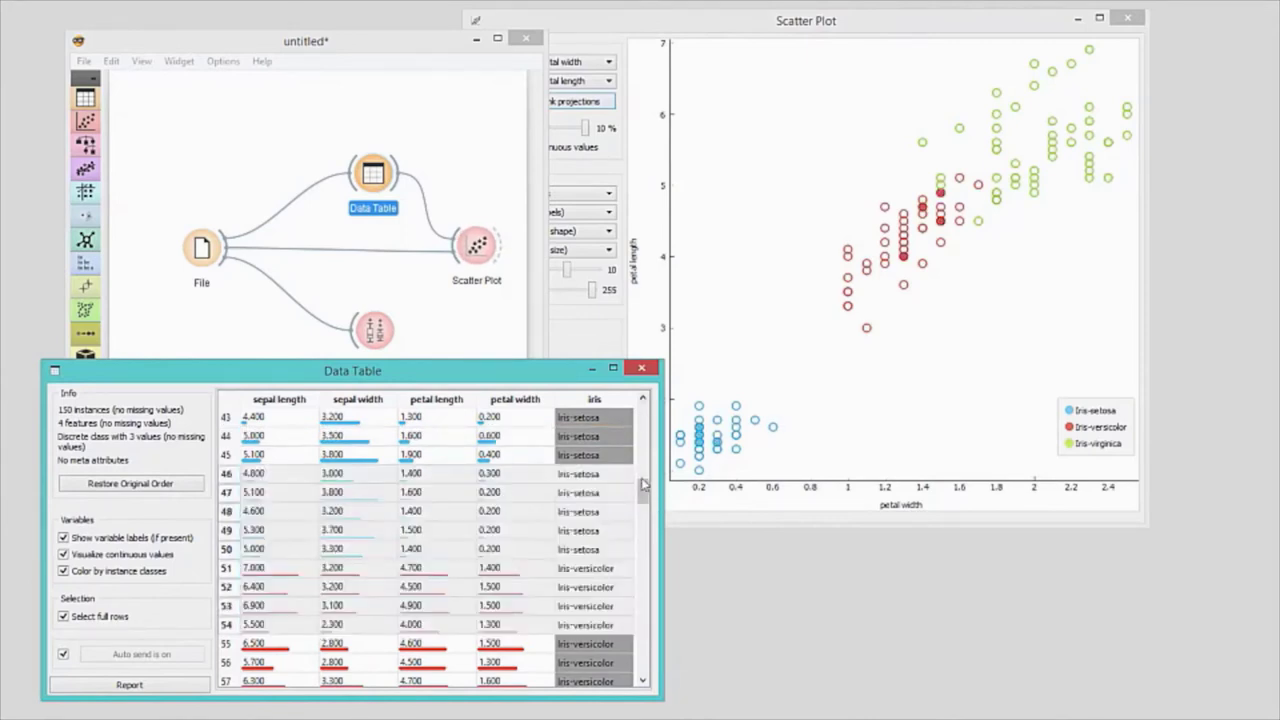
{"action": "left_click_drag", "start_coordinate": [644, 484], "coordinate": [644, 518]}
{"action": "left_click", "coordinate": [486, 538], "text": "shift"}
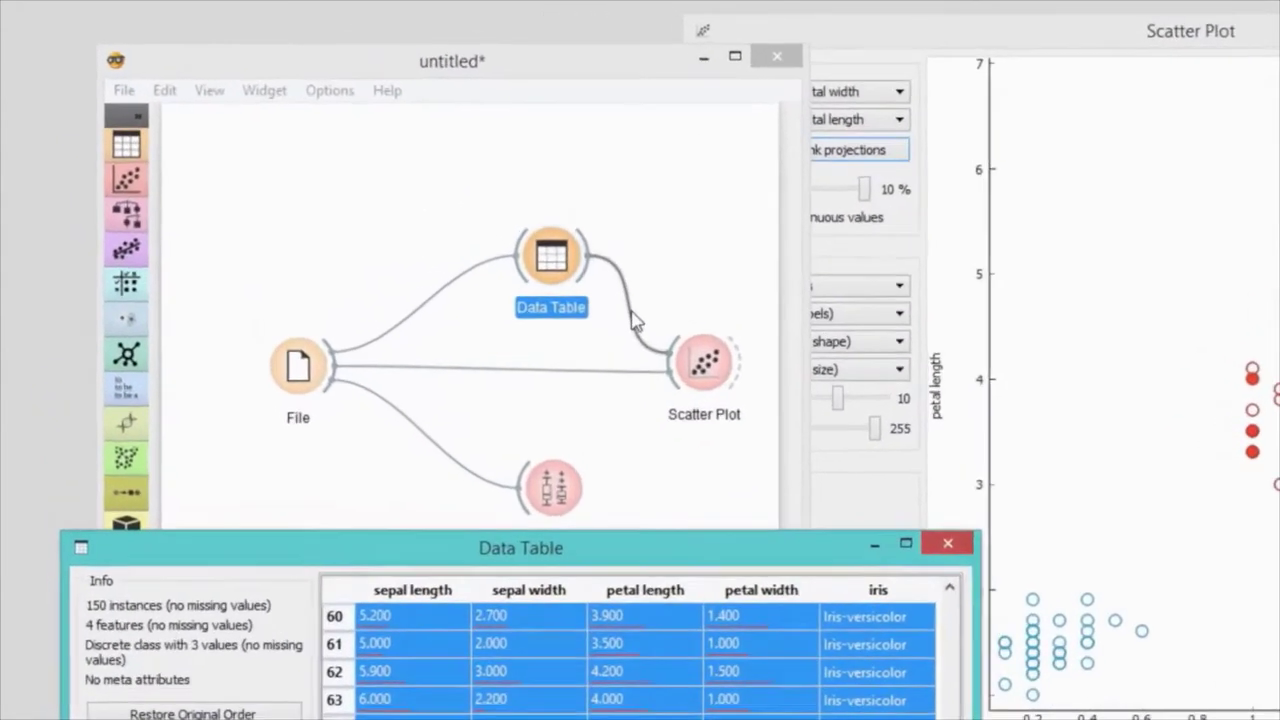
- Replace the Selected Data→Data Subset link with Other Data→Data Subset, then view the Scatter Plot
{"action": "double_click", "coordinate": [632, 320]}
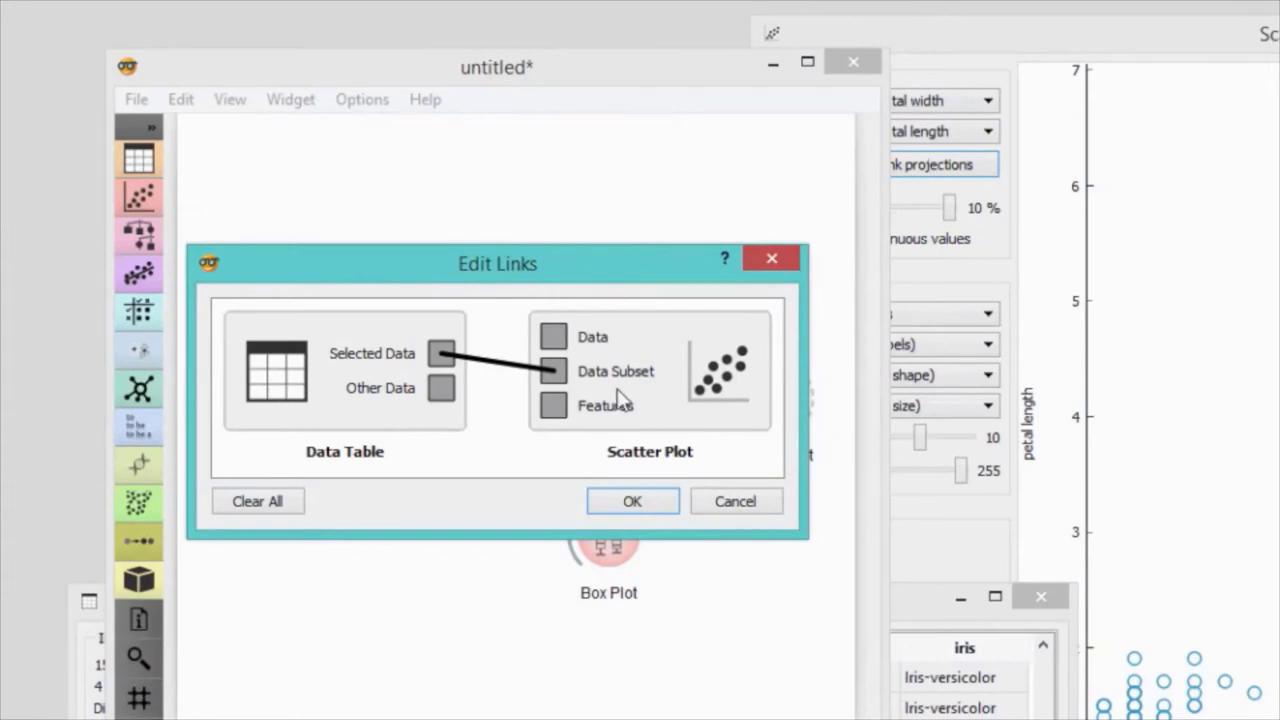
{"action": "left_click", "coordinate": [507, 364]}
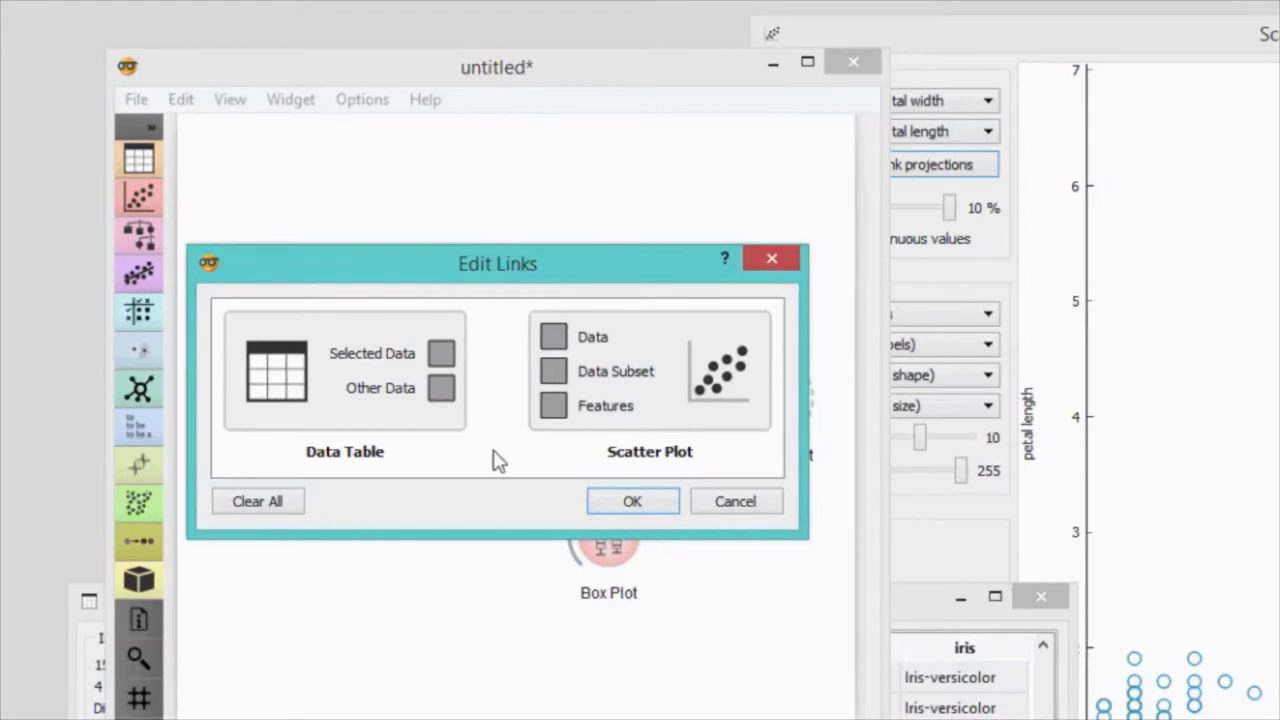
{"action": "left_click_drag", "start_coordinate": [445, 390], "coordinate": [554, 379]}
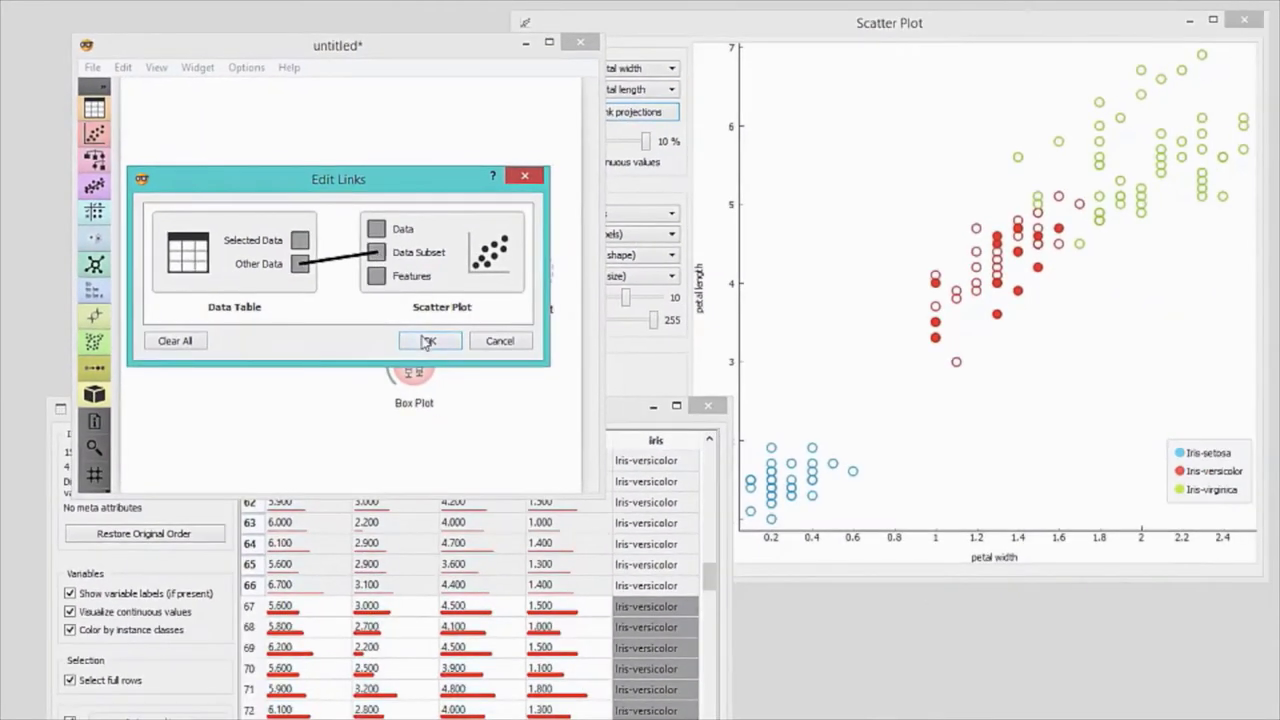
{"action": "left_click", "coordinate": [427, 341]}
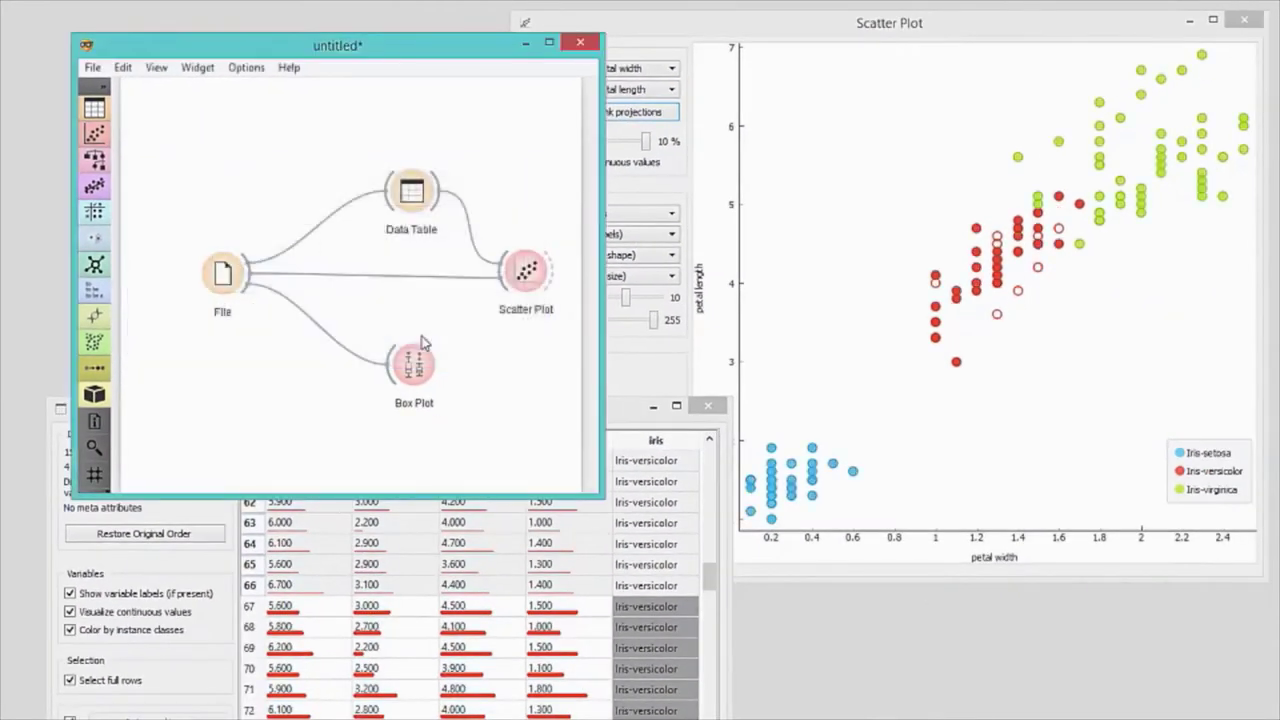
{"action": "left_click", "coordinate": [716, 45]}
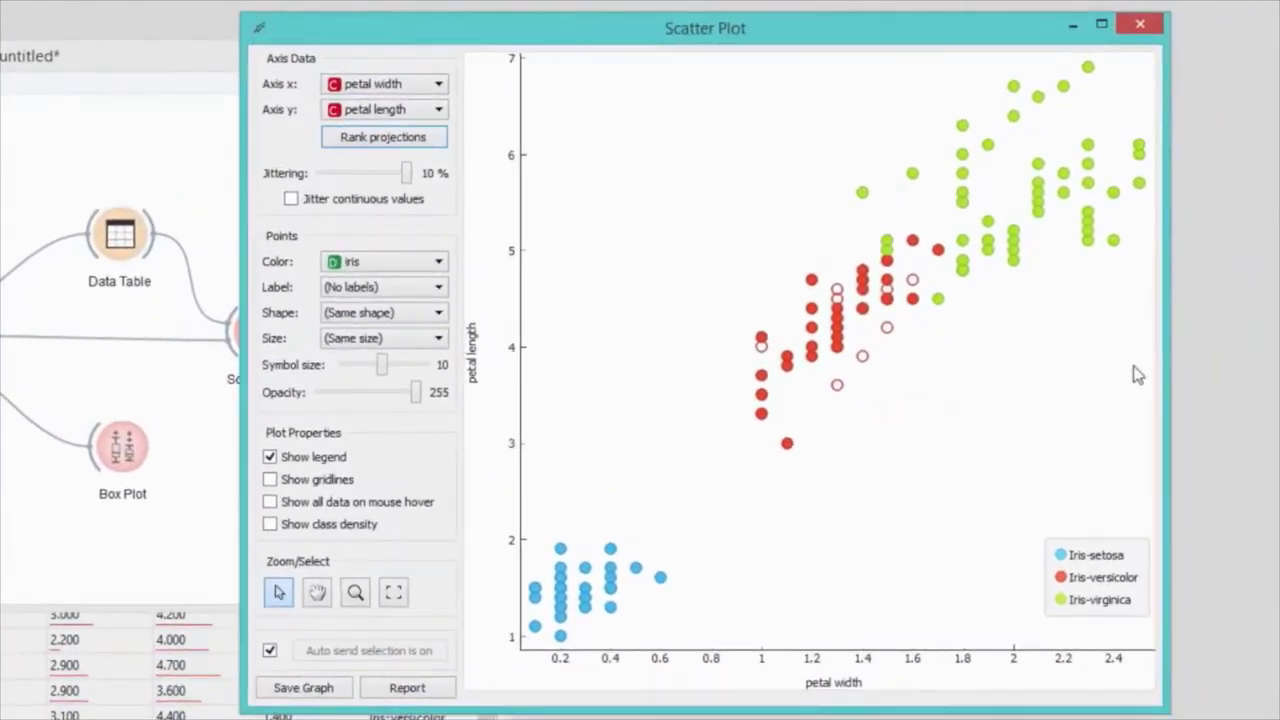
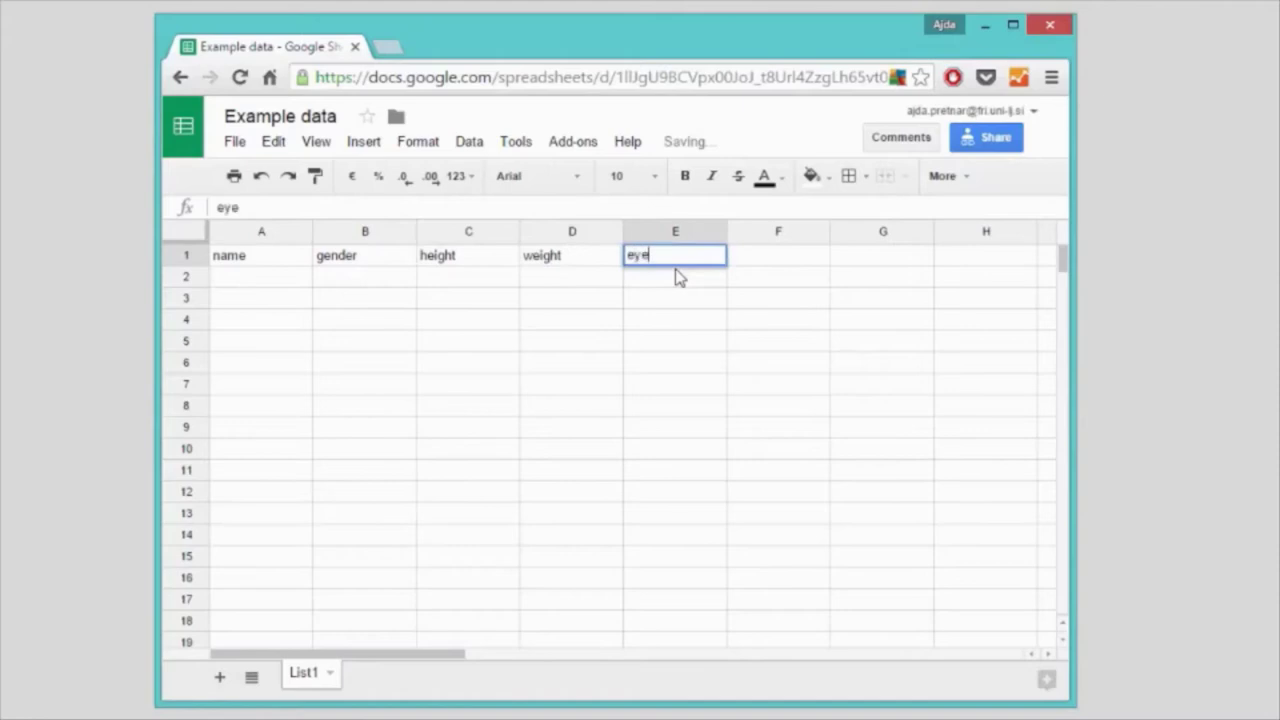
- Add the eye color and hair color headers to the end of row 1
{"action": "key", "text": "Tab"}
{"action": "type", "text": "hair"}
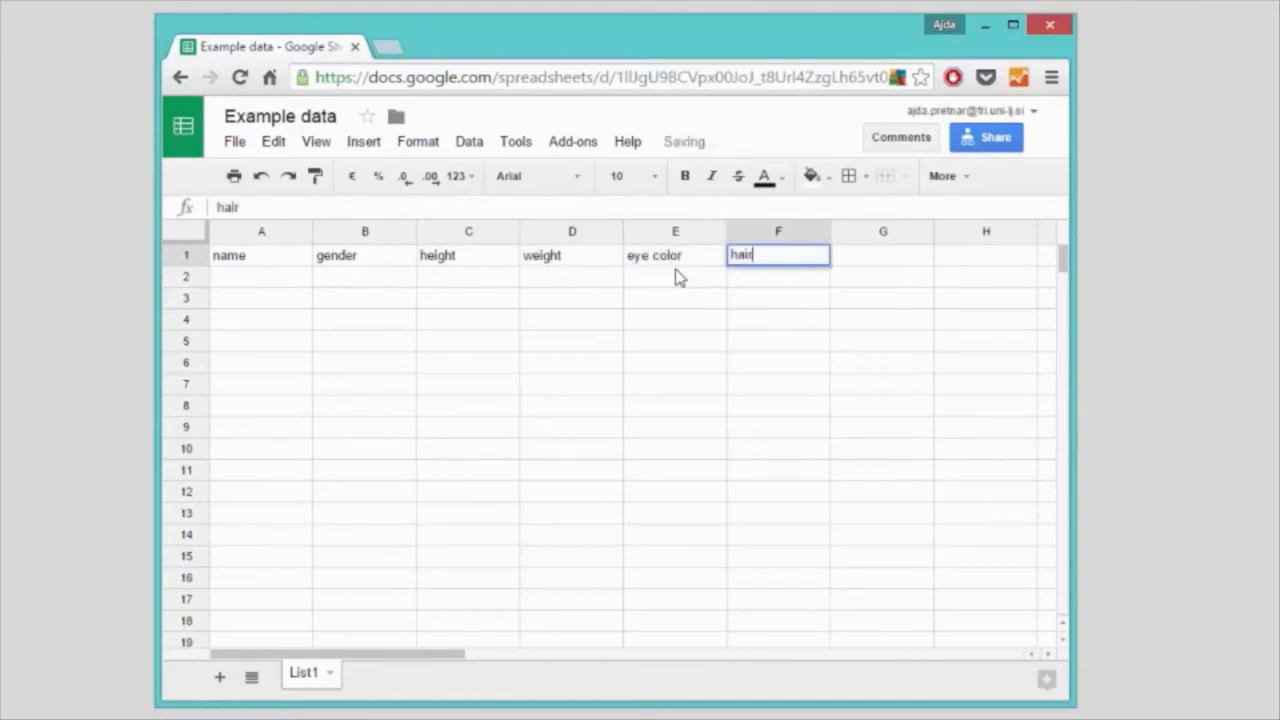
{"action": "type", "text": " color"}
{"action": "key", "text": "Return"}
- Enter the people's names down column A, starting in A2
{"action": "key", "text": "Left"}
{"action": "key", "text": "Left"}
{"action": "key", "text": "Left"}
{"action": "key", "text": "Left"}
{"action": "key", "text": "Left"}
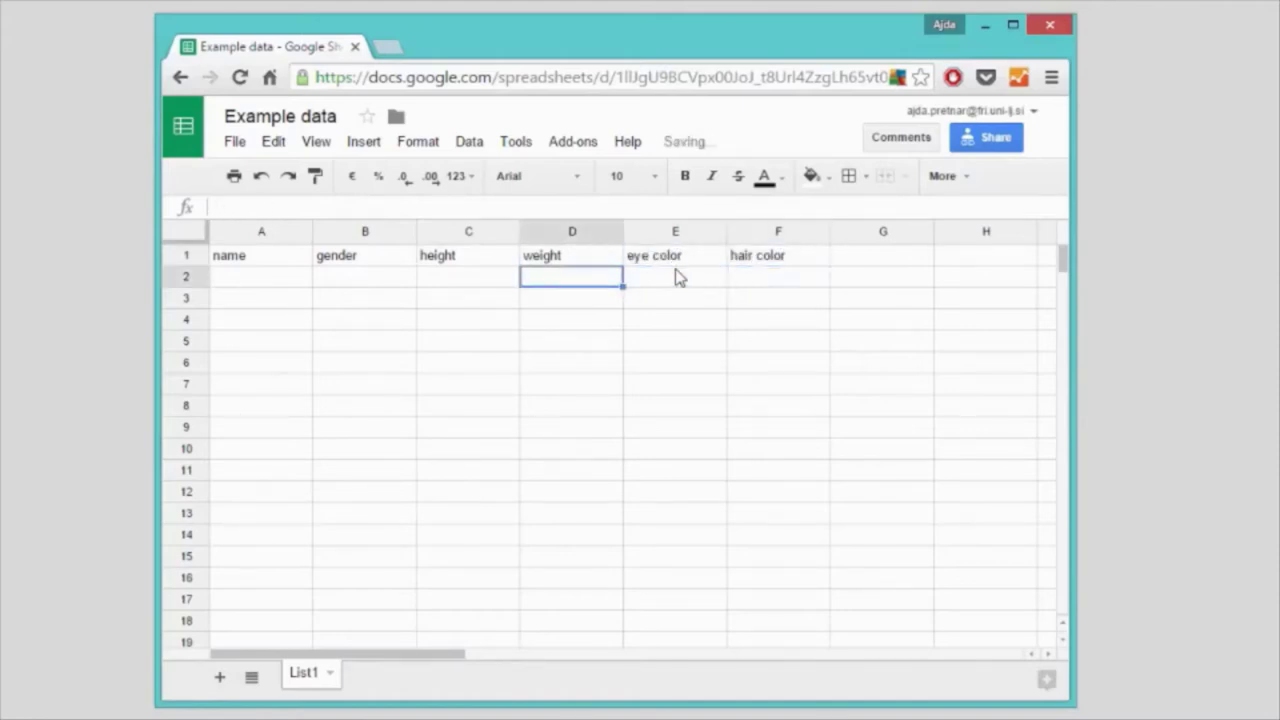
{"action": "type", "text": "Jill"}
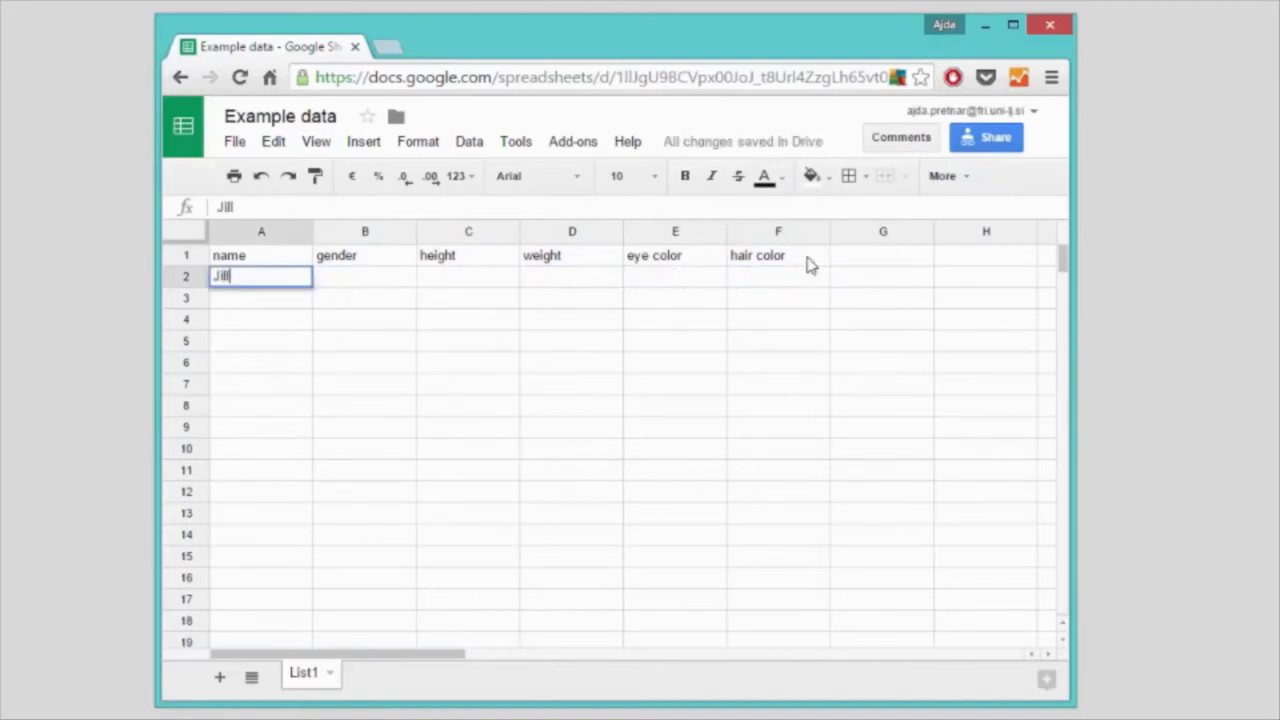
{"action": "key", "text": "Return"}
{"action": "type", "text": "Jack"}
{"action": "key", "text": "Return"}
{"action": "type", "text": "Mark"}
{"action": "key", "text": "Return"}
{"action": "type", "text": "Ann"}
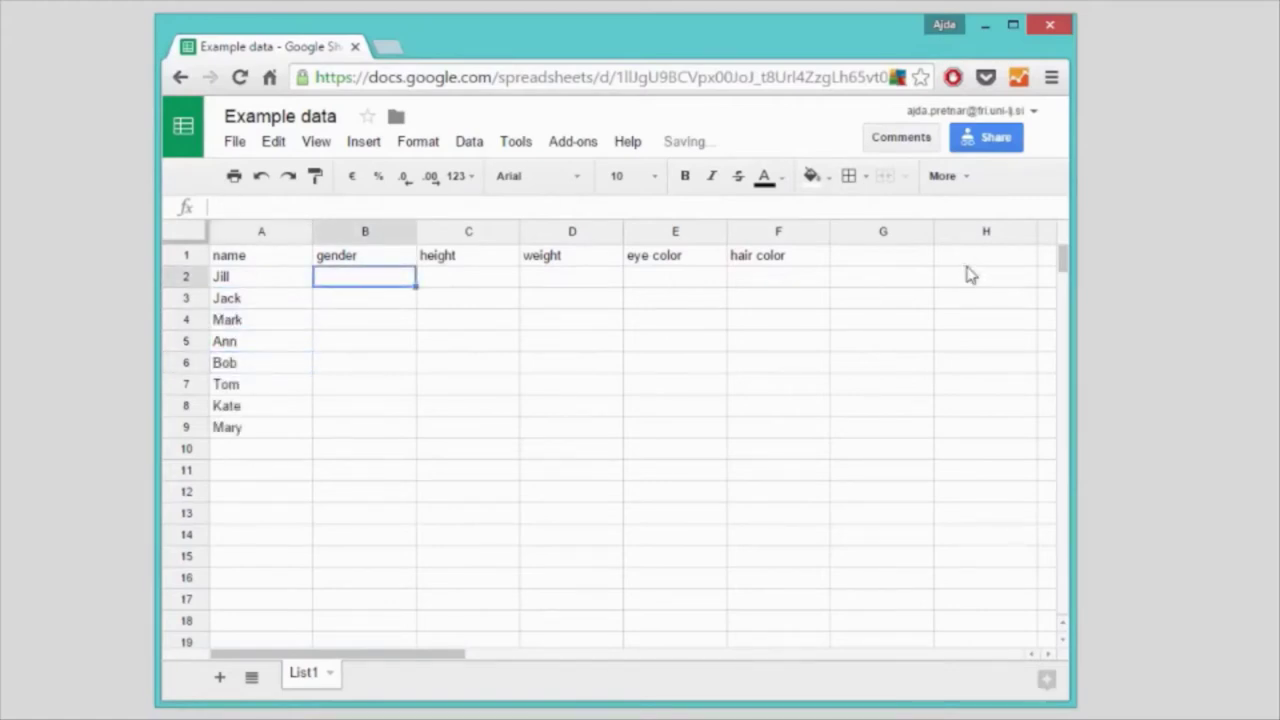
- Enter genders female, male, male, female in B2:B5
{"action": "type", "text": "female"}
{"action": "key", "text": "Return"}
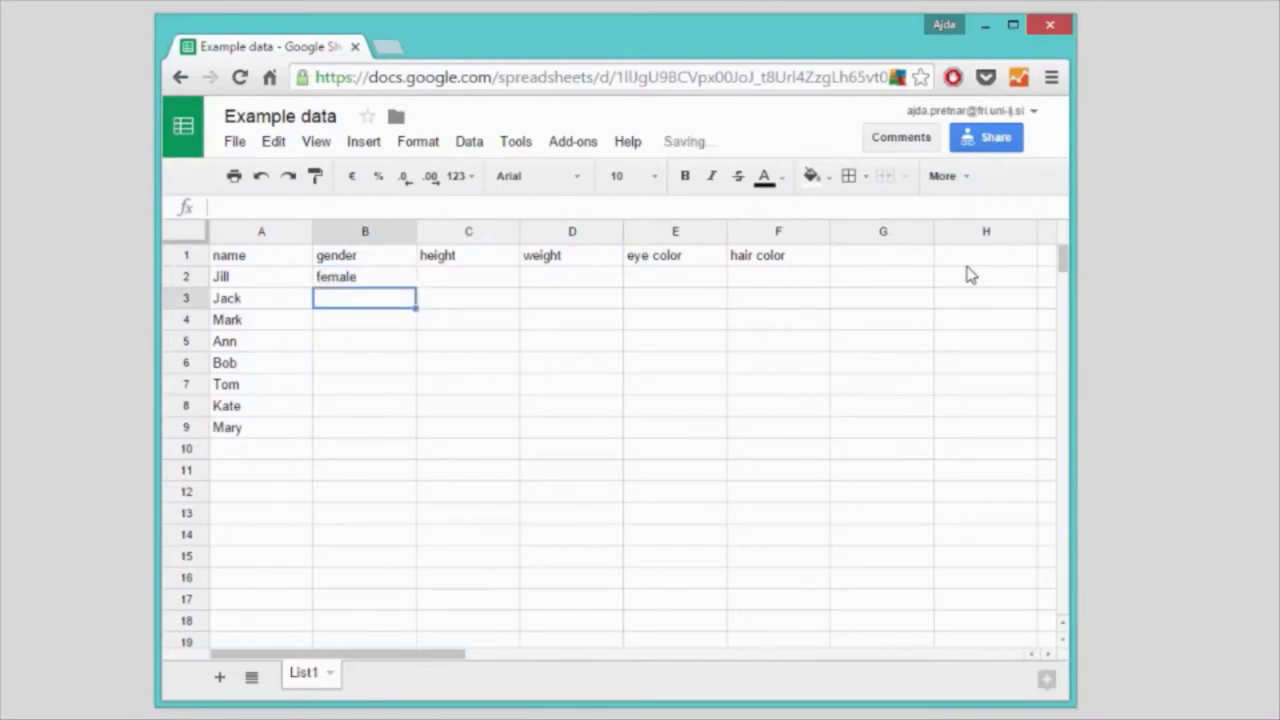
{"action": "type", "text": "male"}
{"action": "key", "text": "Return"}
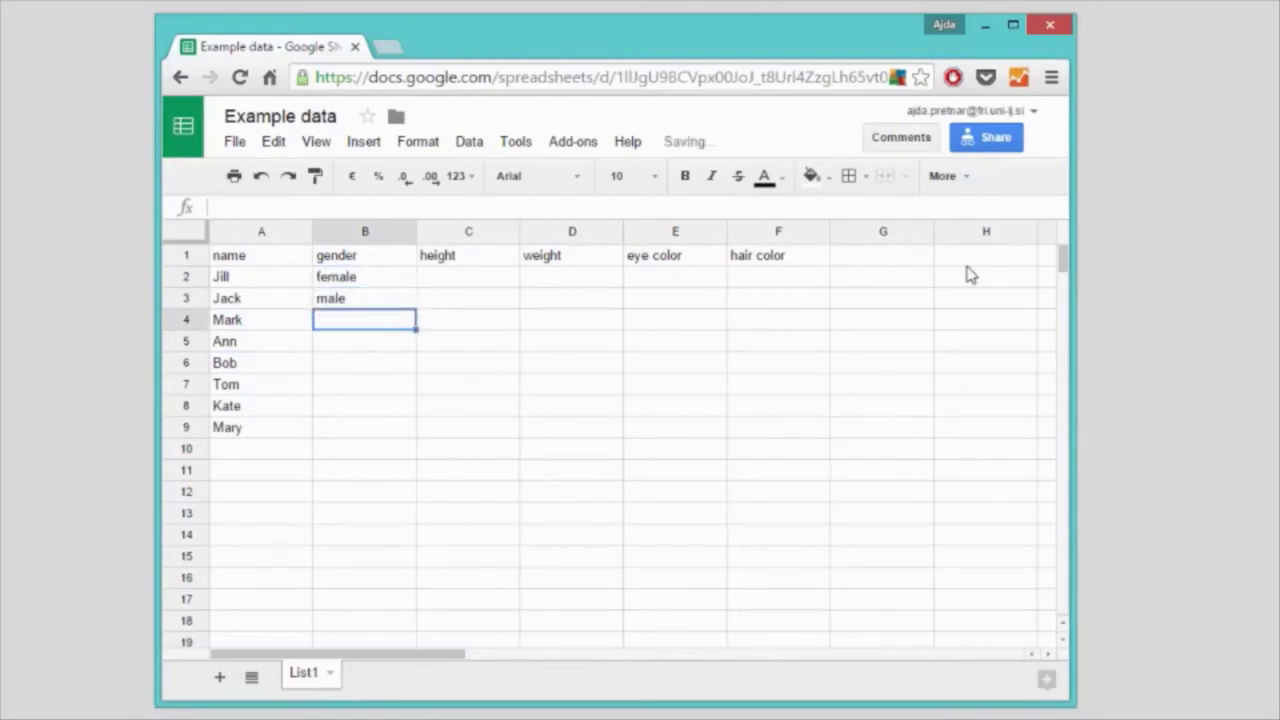
{"action": "type", "text": "male"}
{"action": "key", "text": "Return"}
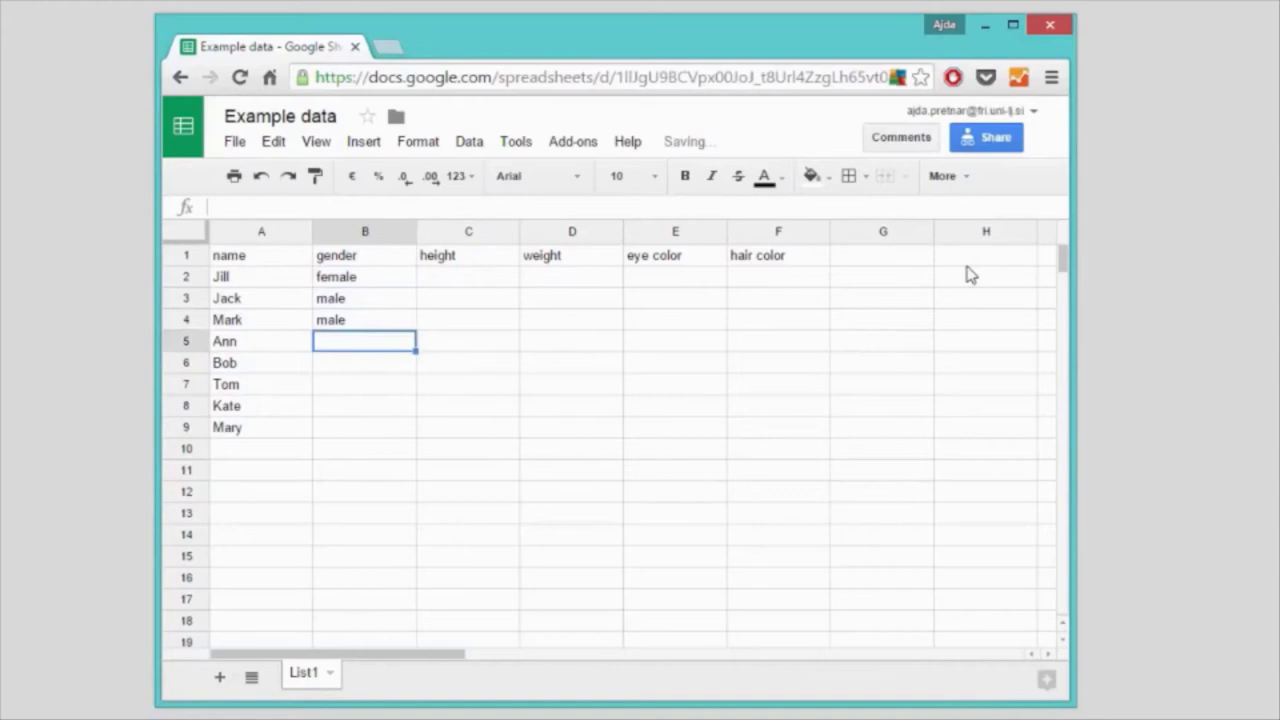
{"action": "type", "text": "female"}
{"action": "key", "text": "Return"}
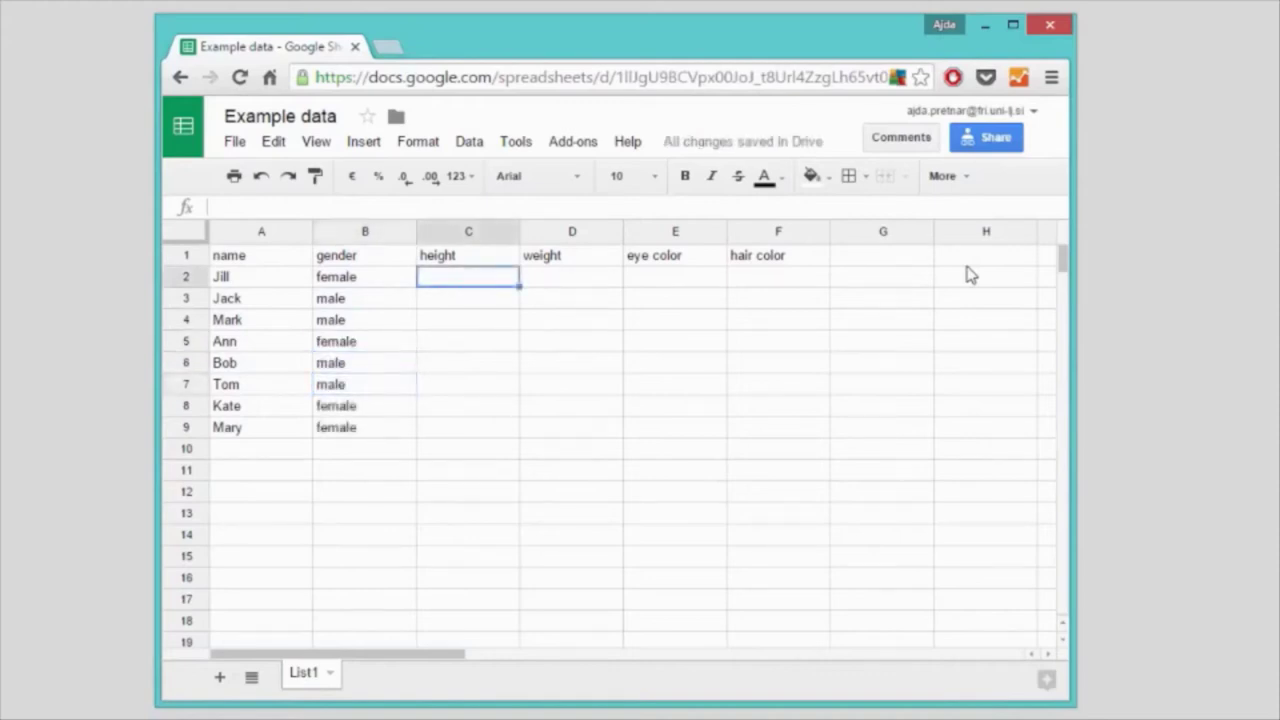
- Fill heights 1.6, 1.75, 1.65, 1.7, 1.85 and 1.9 into C2:C7
{"action": "type", "text": "1.6"}
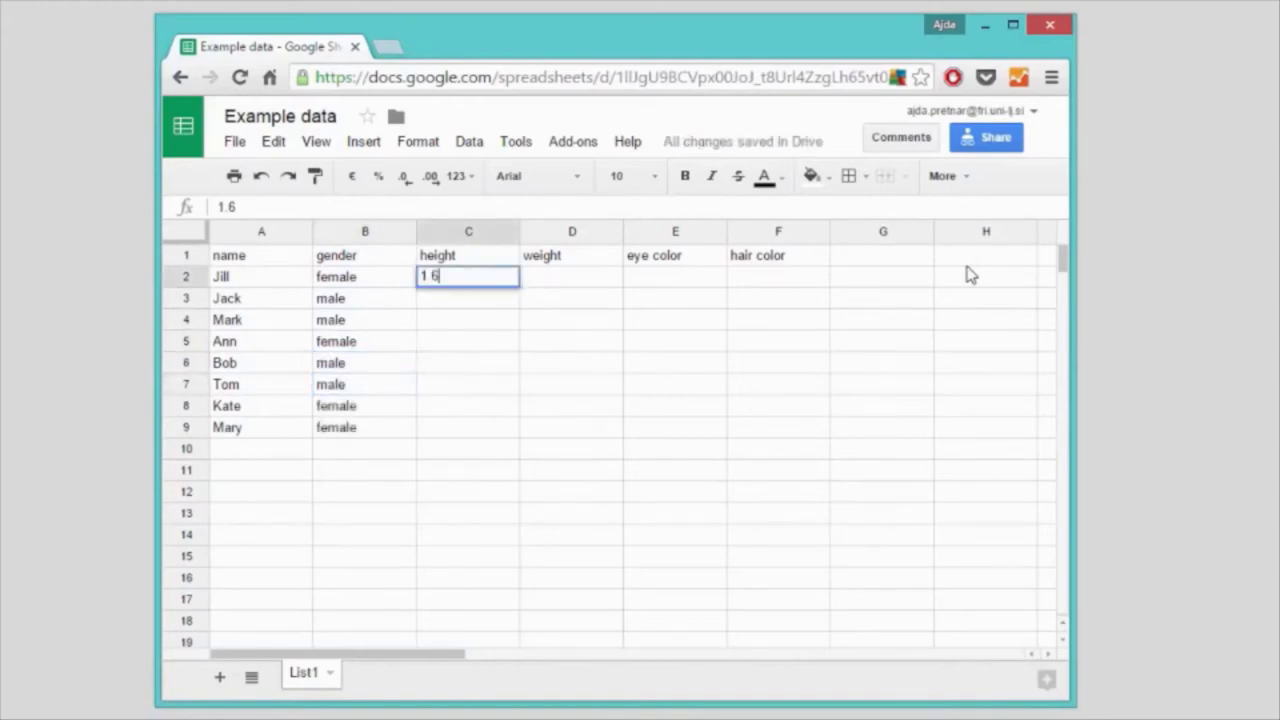
{"action": "key", "text": "Return"}
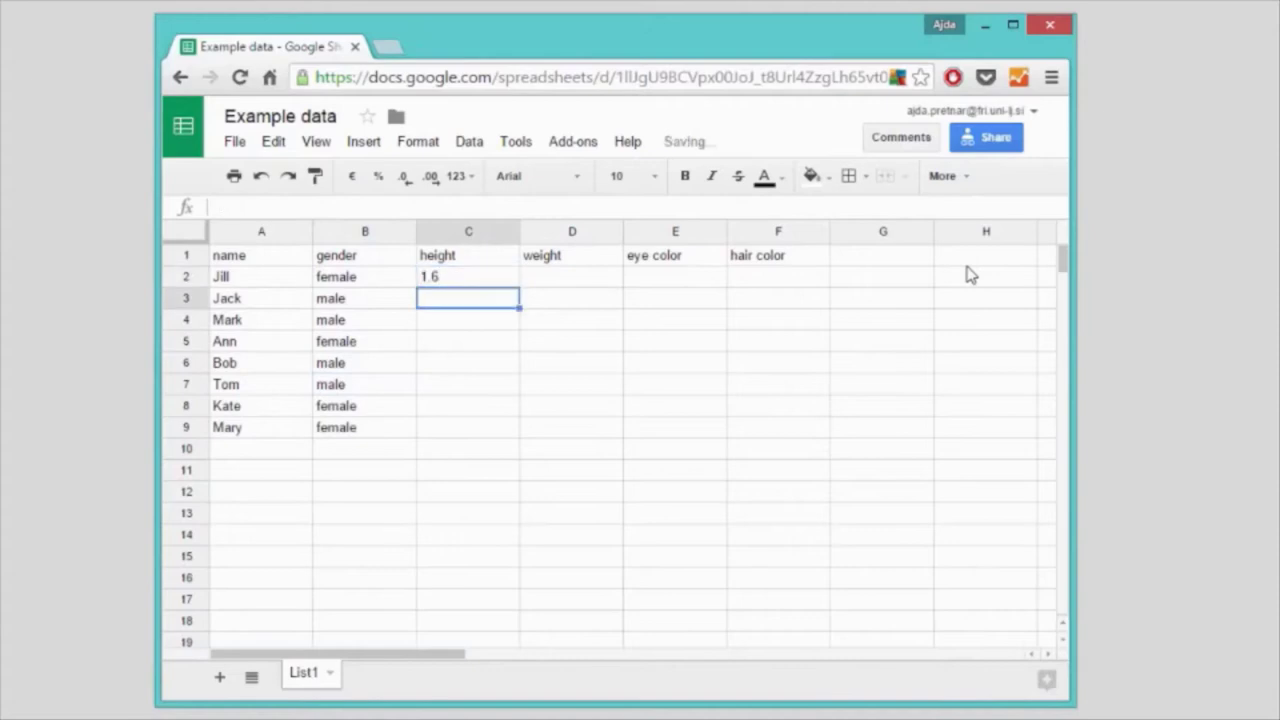
{"action": "type", "text": "1.75"}
{"action": "key", "text": "Return"}
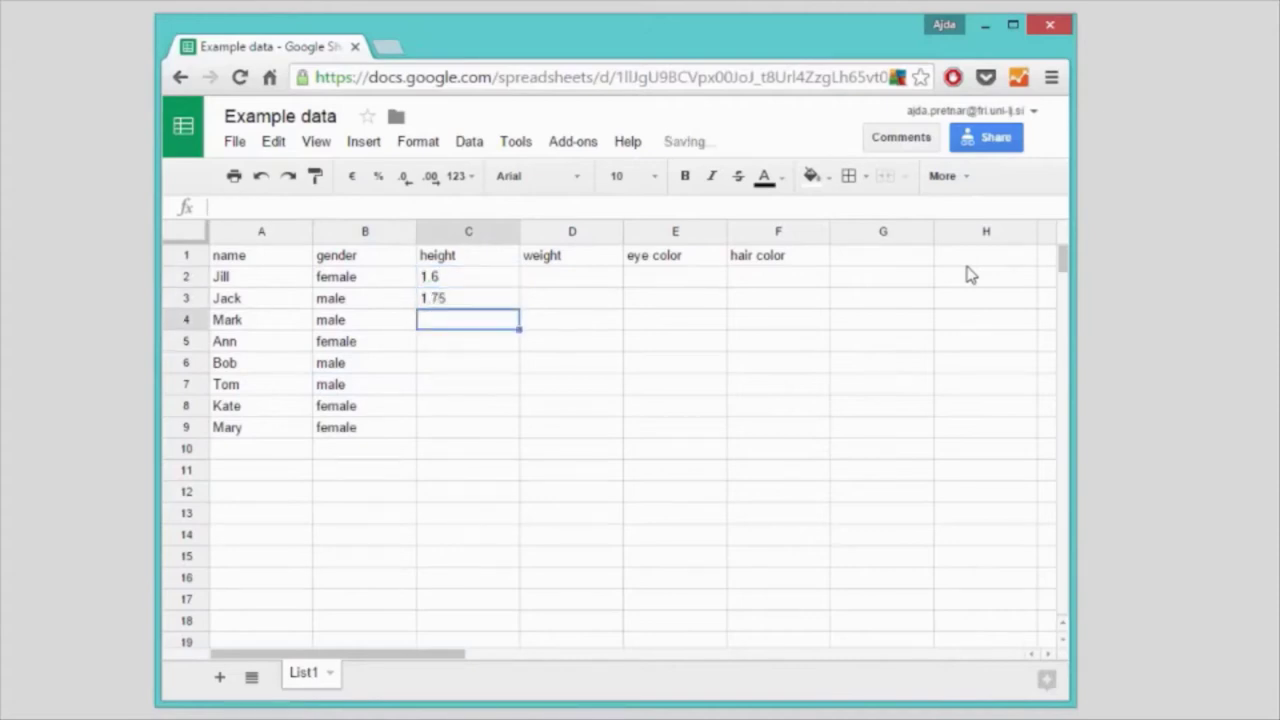
{"action": "type", "text": "1.65"}
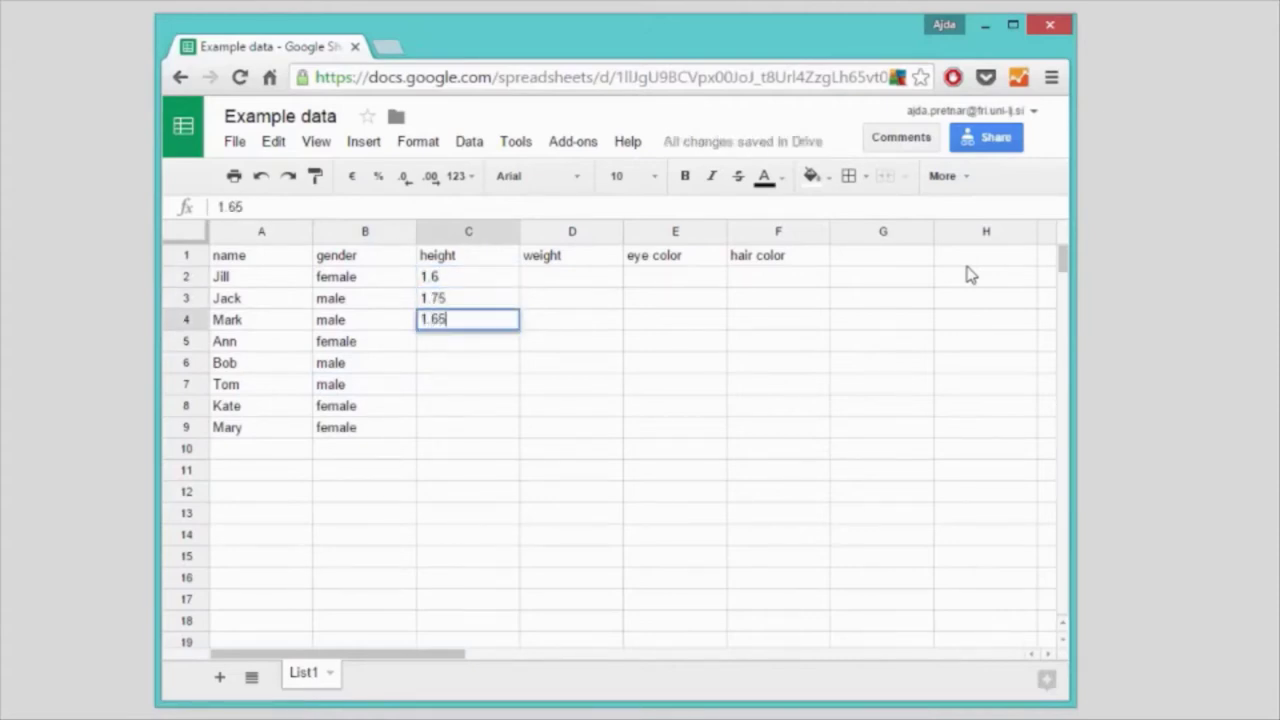
{"action": "key", "text": "Return"}
{"action": "type", "text": "1.7"}
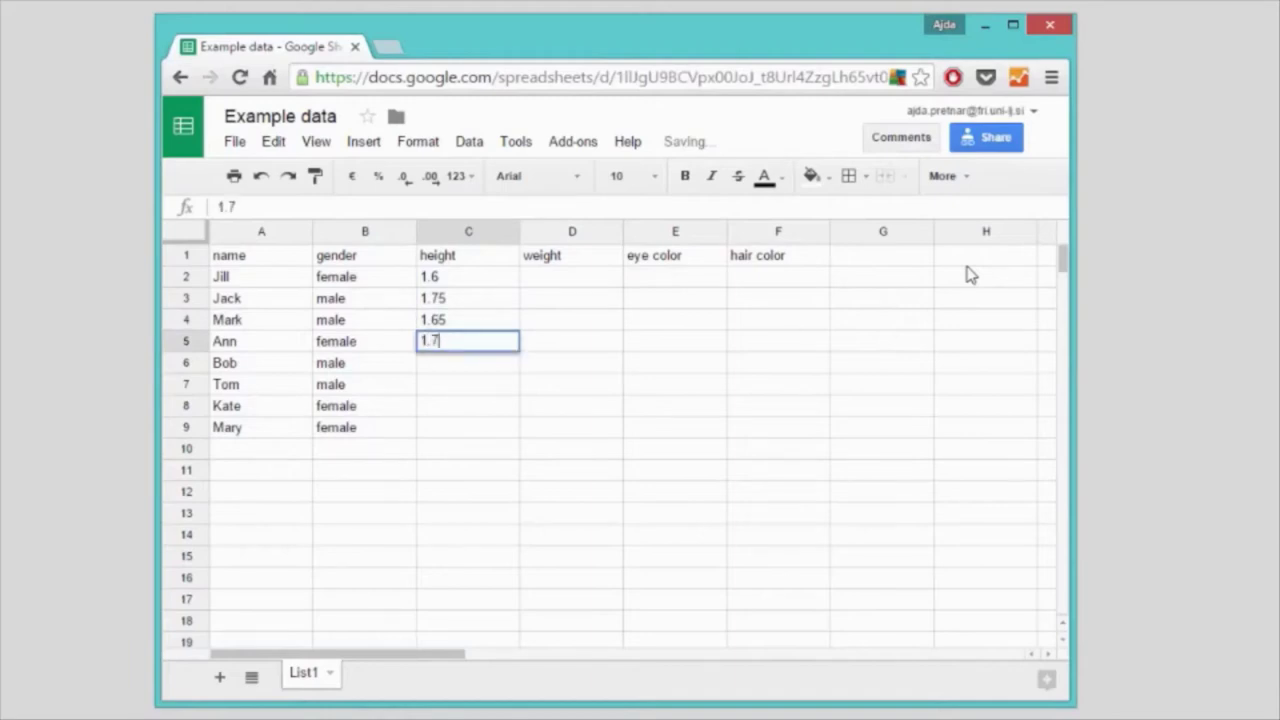
{"action": "key", "text": "Return"}
{"action": "type", "text": "1.85"}
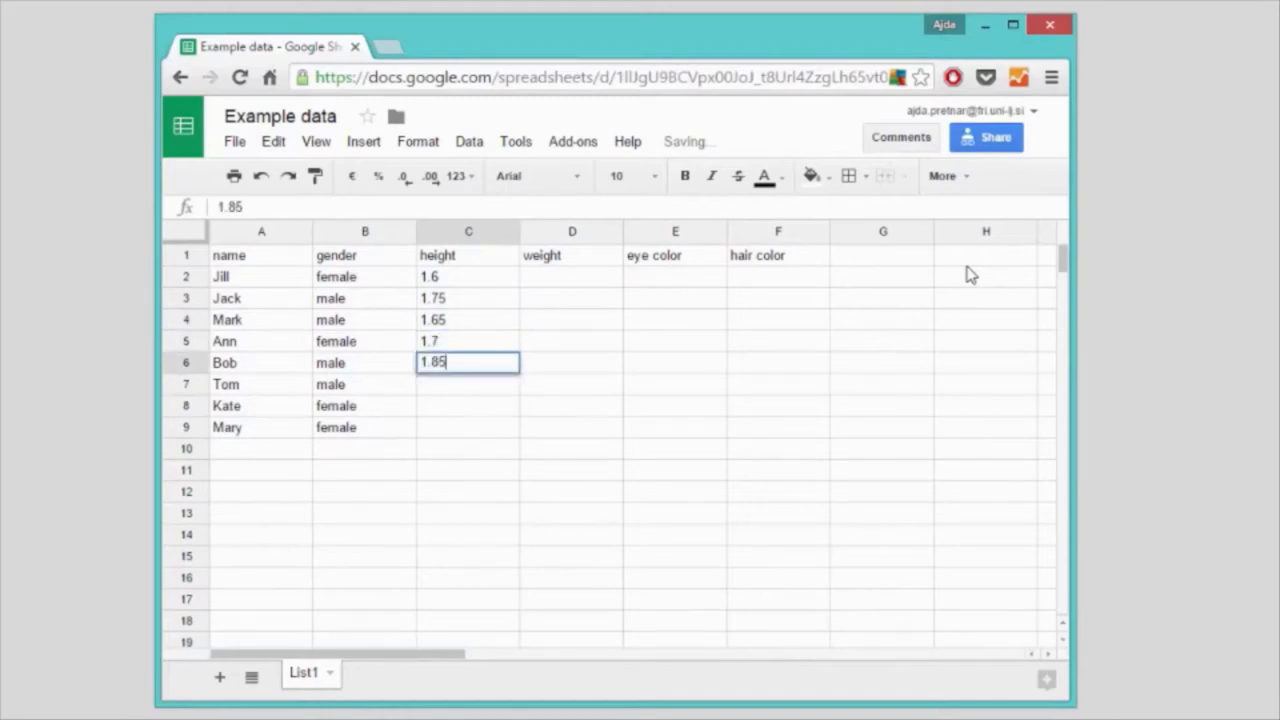
{"action": "key", "text": "Return"}
{"action": "type", "text": "1"}
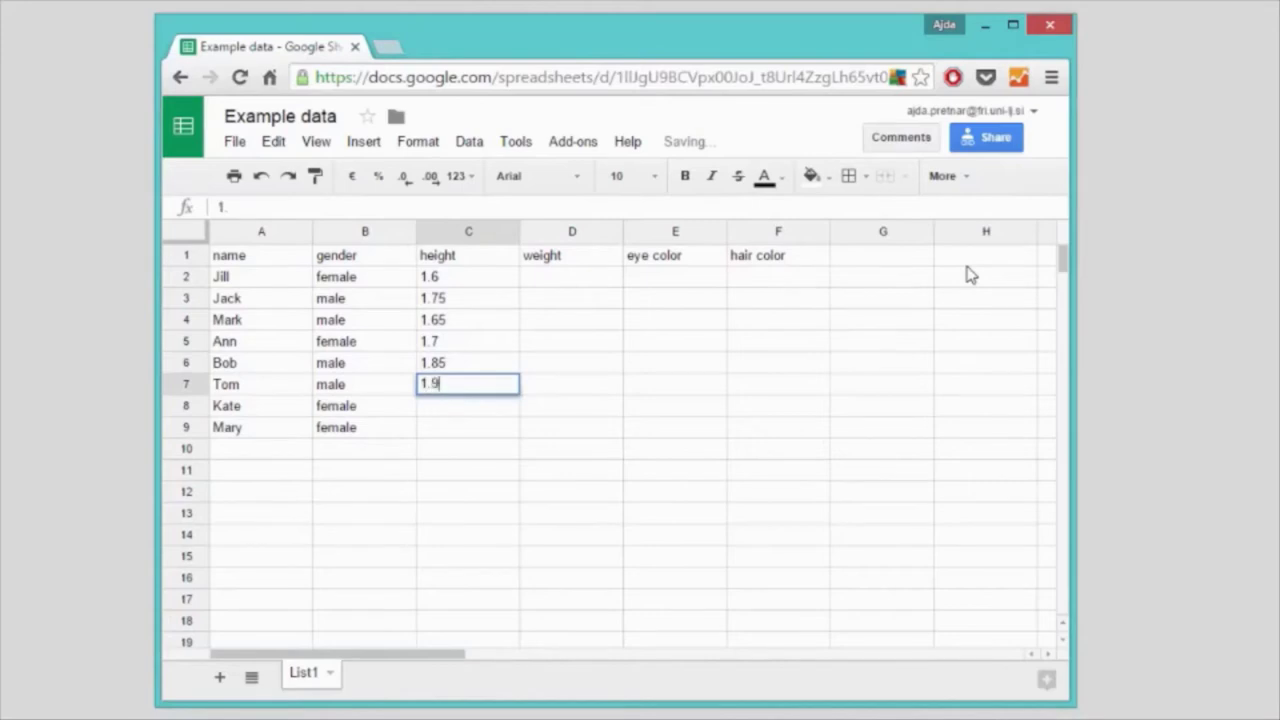
{"action": "type", "text": ".9"}
{"action": "key", "text": "Tab"}
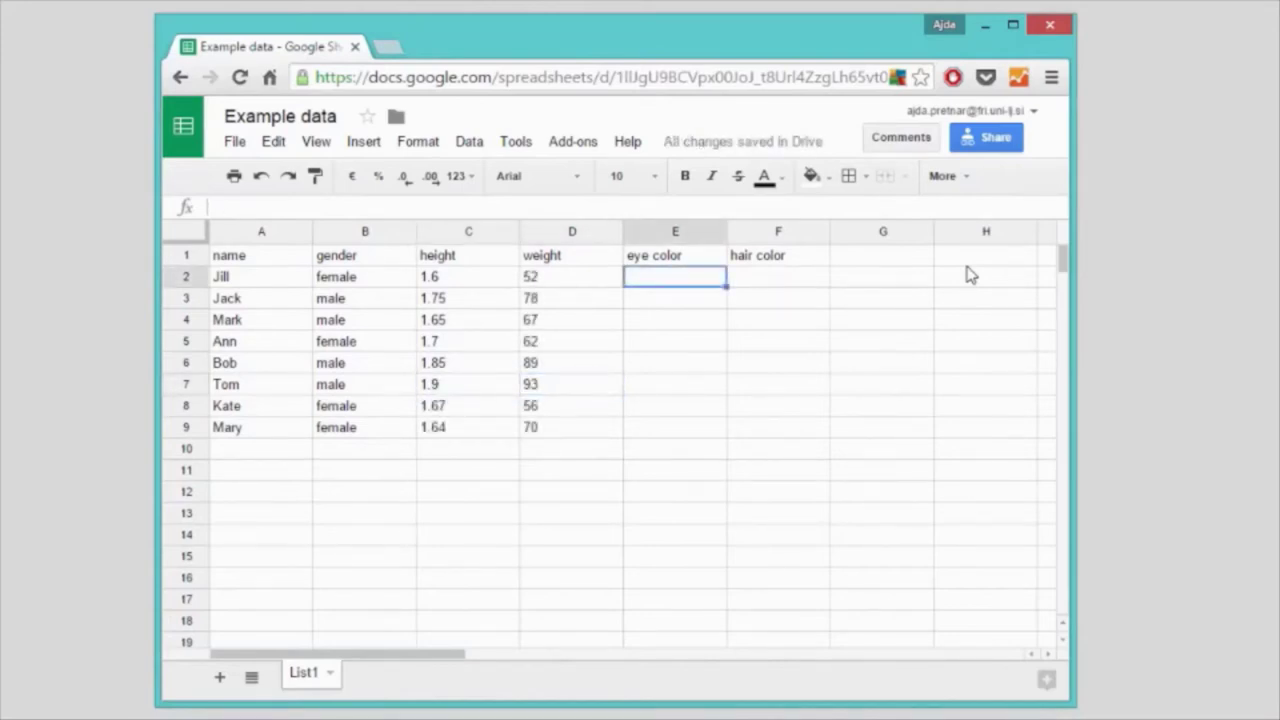
- Start the eye color column with blue and brown in E2 and E3
{"action": "type", "text": "blue"}
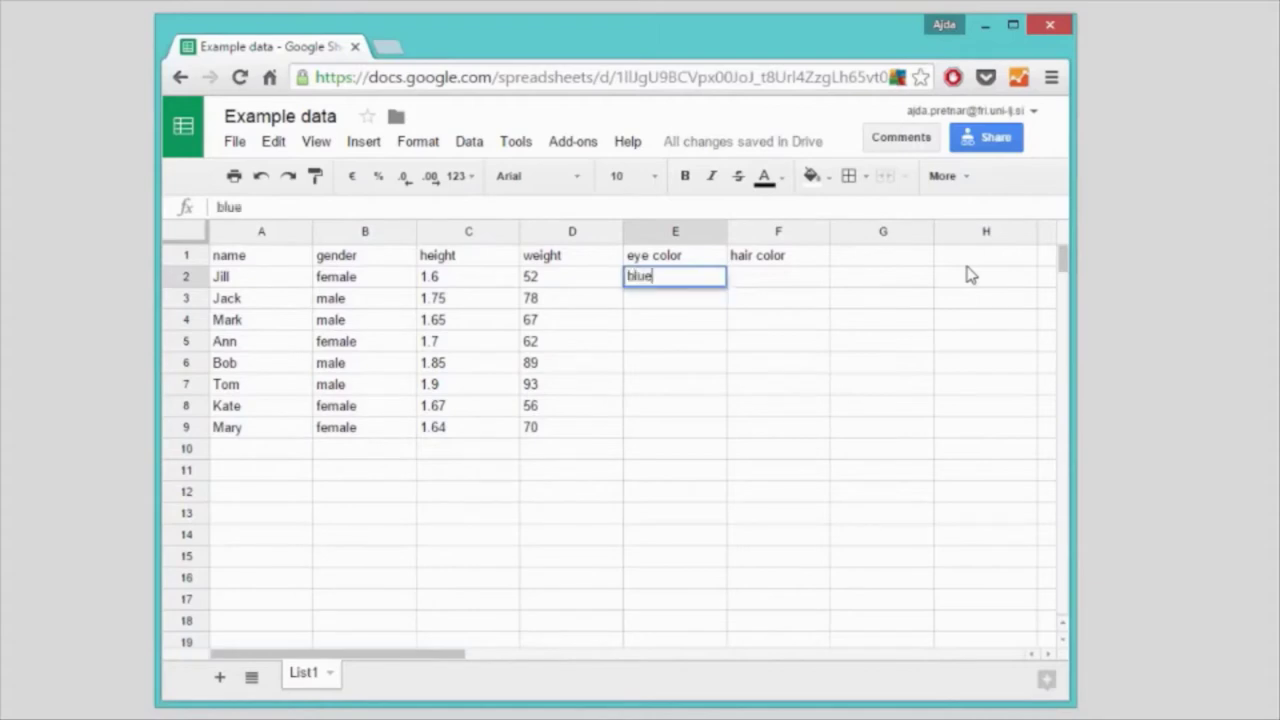
{"action": "key", "text": "Return"}
{"action": "type", "text": "brown"}
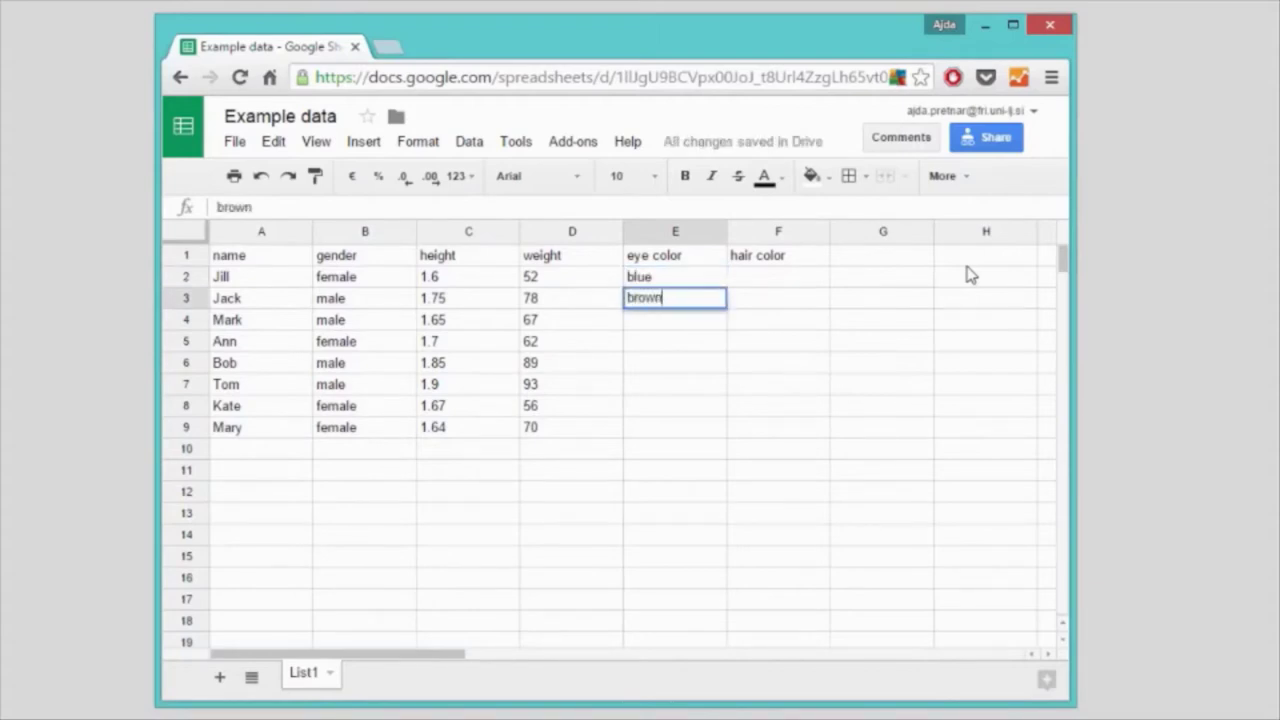
{"action": "key", "text": "Return"}
{"action": "type", "text": "br"}
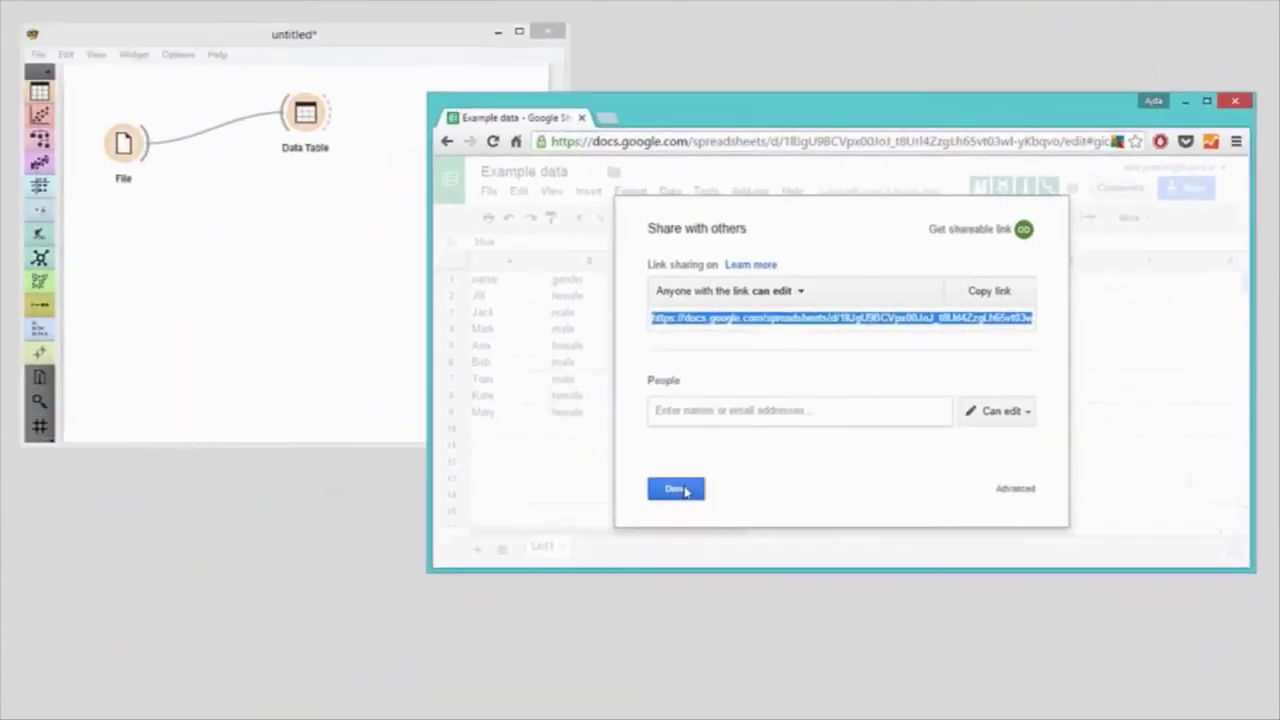
- Close the sharing dialog with Done once link editing is enabled
{"action": "left_click", "coordinate": [675, 489]}
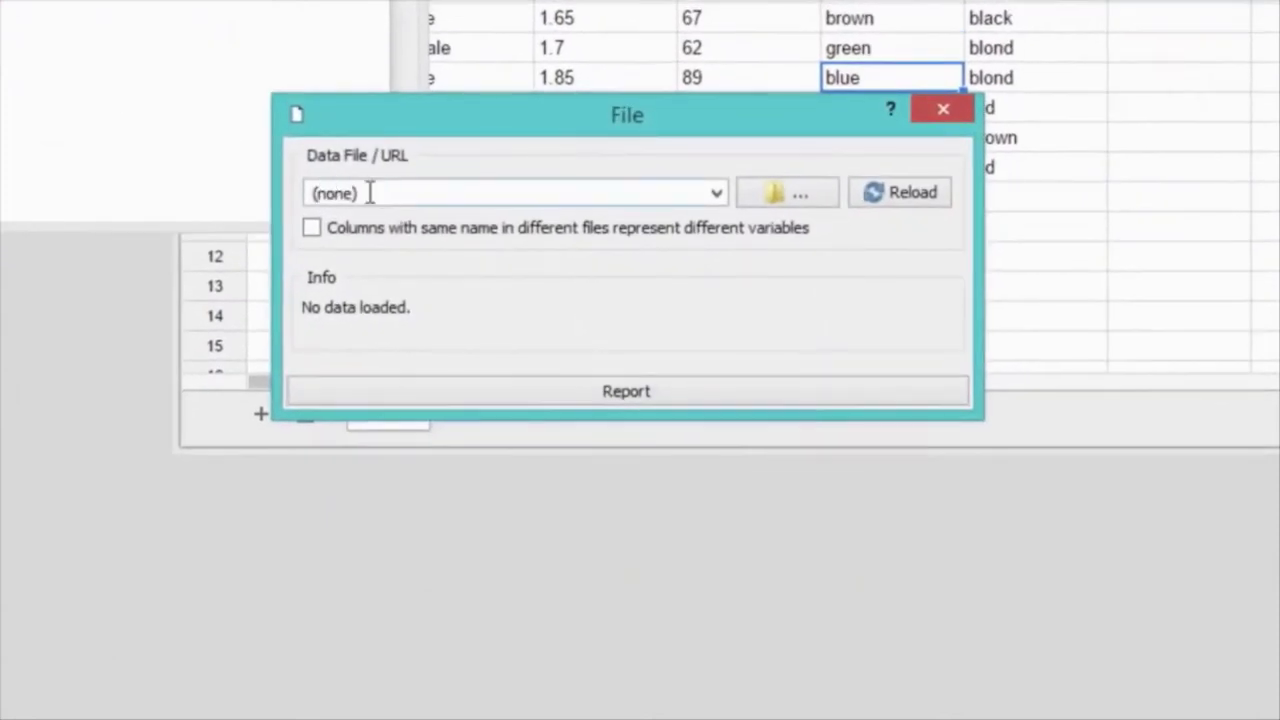
- Load the shared sheet into the File widget by its URL and view it in Data Table
{"action": "double_click", "coordinate": [369, 191]}
{"action": "key", "text": "ctrl+v"}
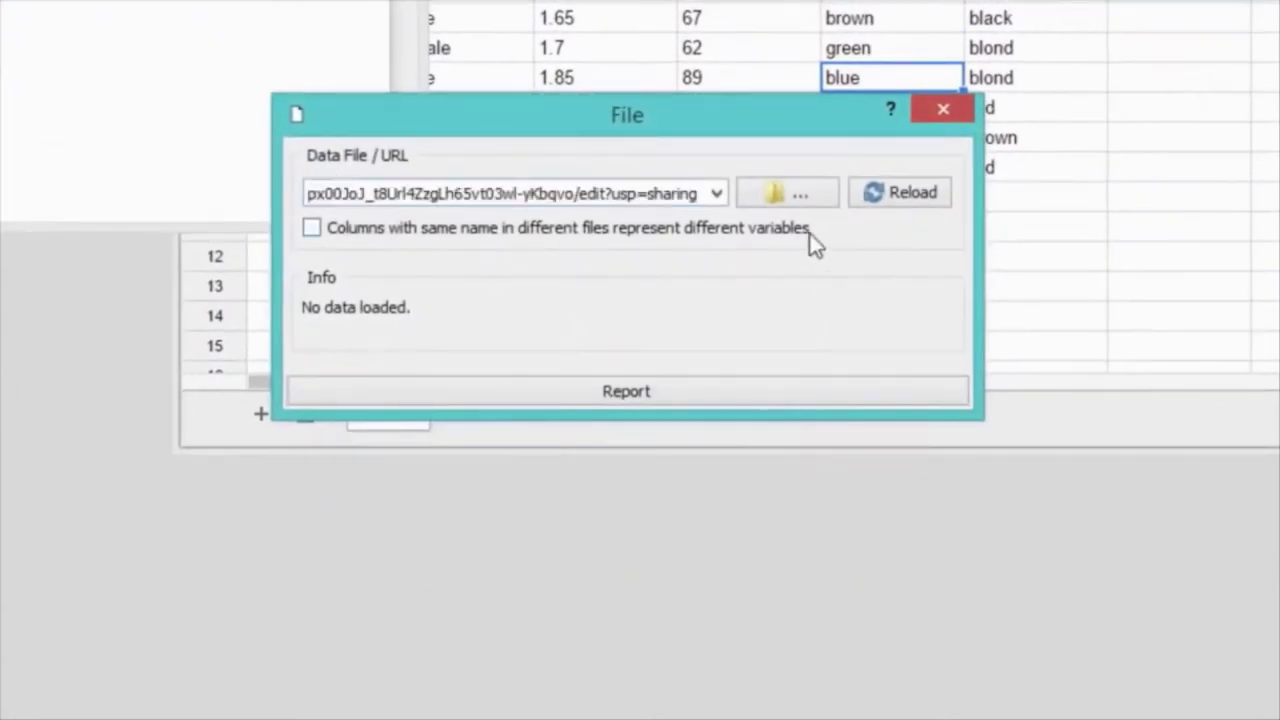
{"action": "left_click", "coordinate": [877, 180]}
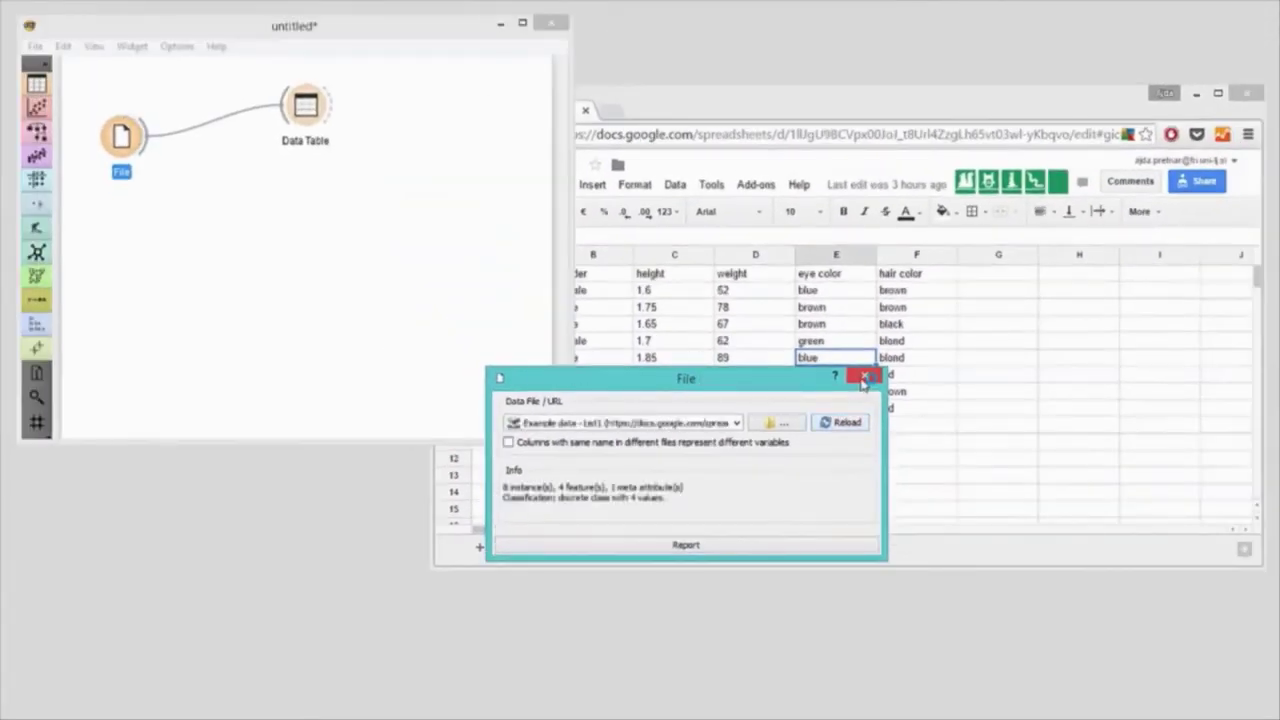
{"action": "left_click", "coordinate": [864, 380]}
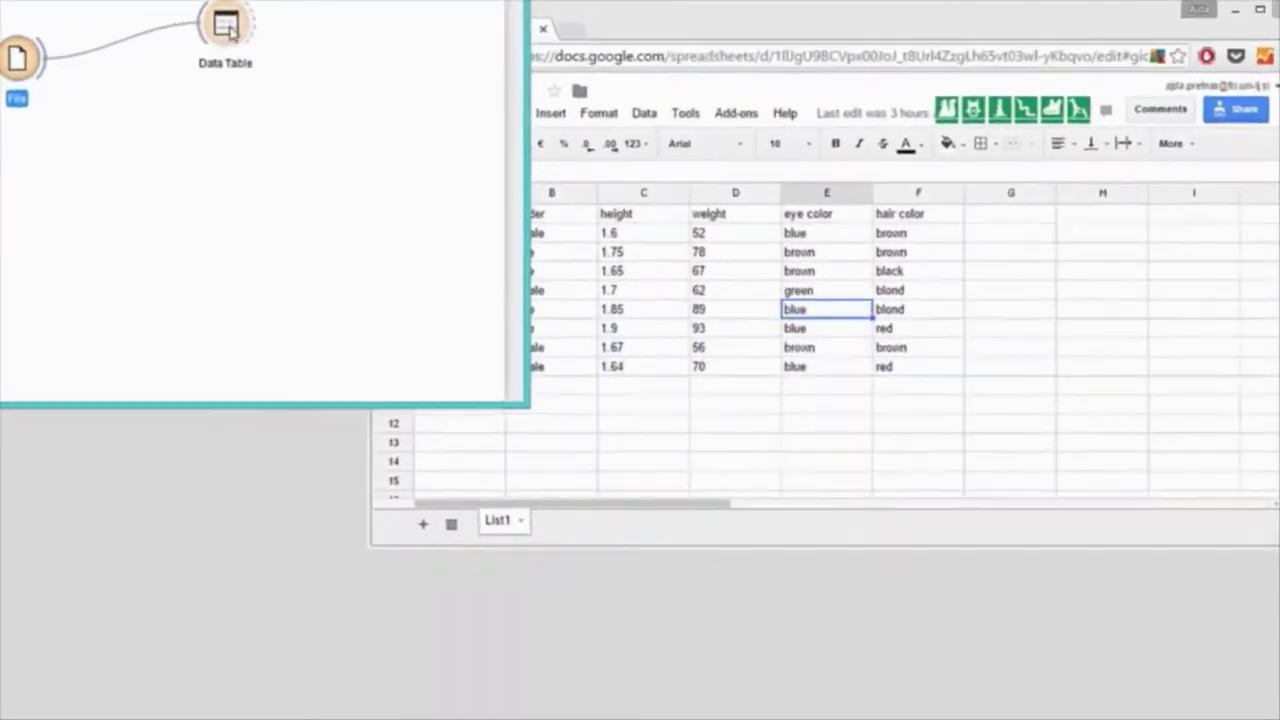
{"action": "double_click", "coordinate": [305, 105]}
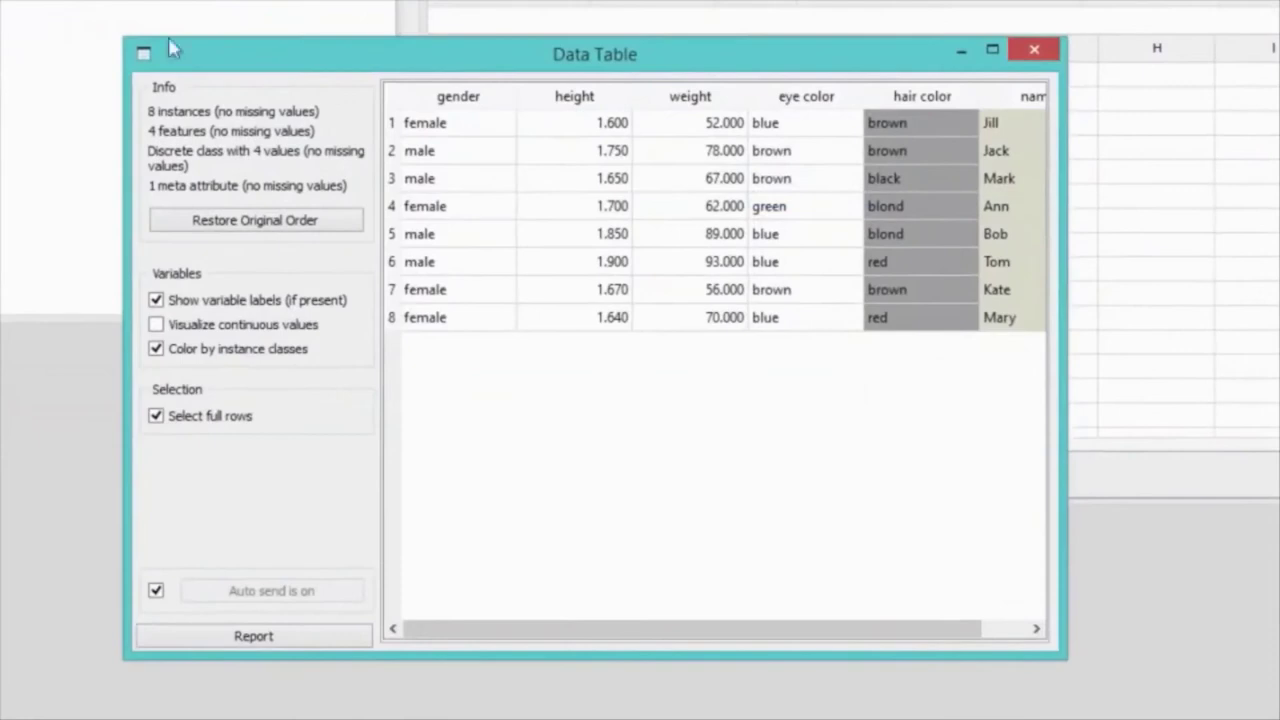
- Widen the Data Table window to reveal the name column
{"action": "left_click_drag", "start_coordinate": [1062, 385], "coordinate": [1190, 385]}
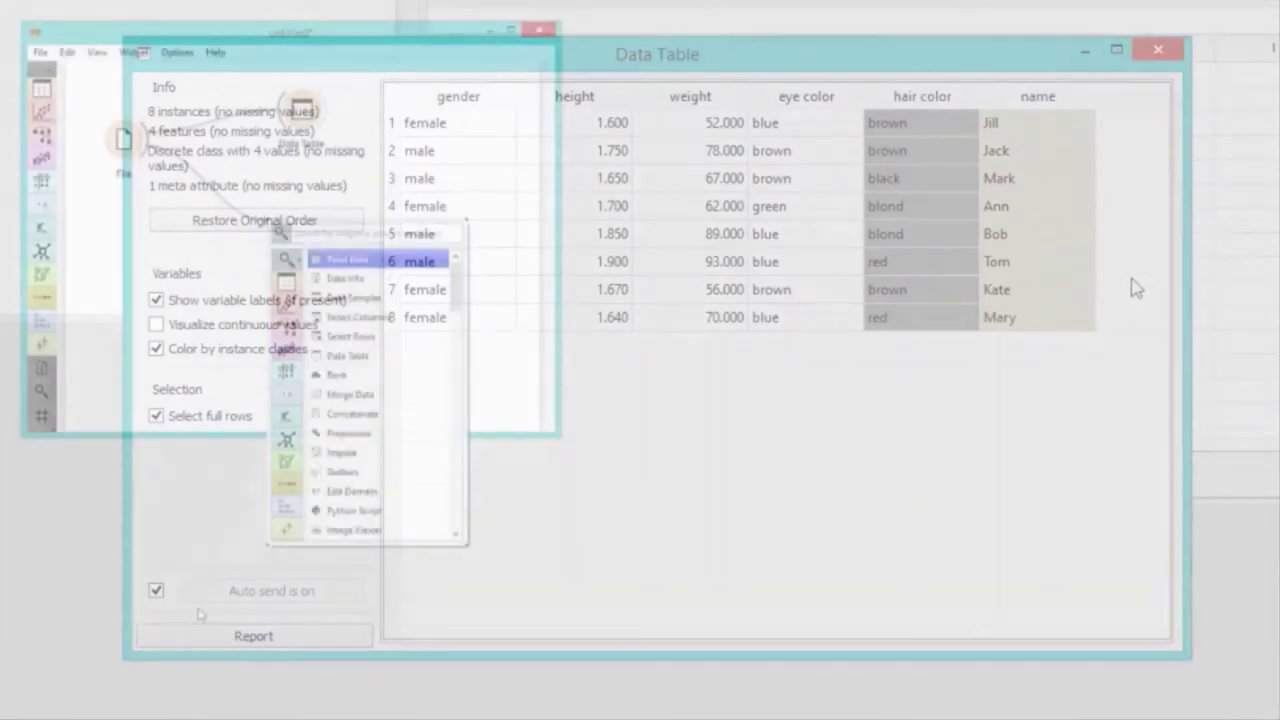
- Add Select Columns, moving hair color to features, making gender the target, with auto-apply on
{"action": "type", "text": "sele"}
{"action": "key", "text": "Return"}
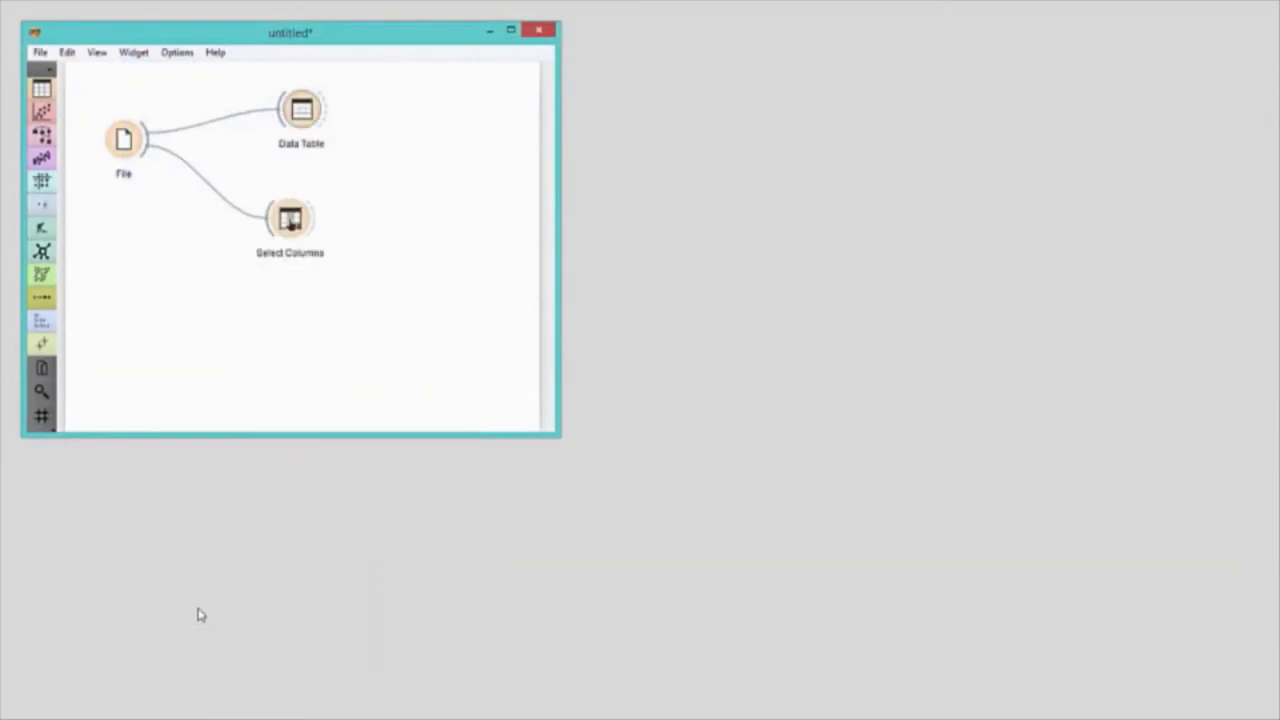
{"action": "double_click", "coordinate": [290, 220]}
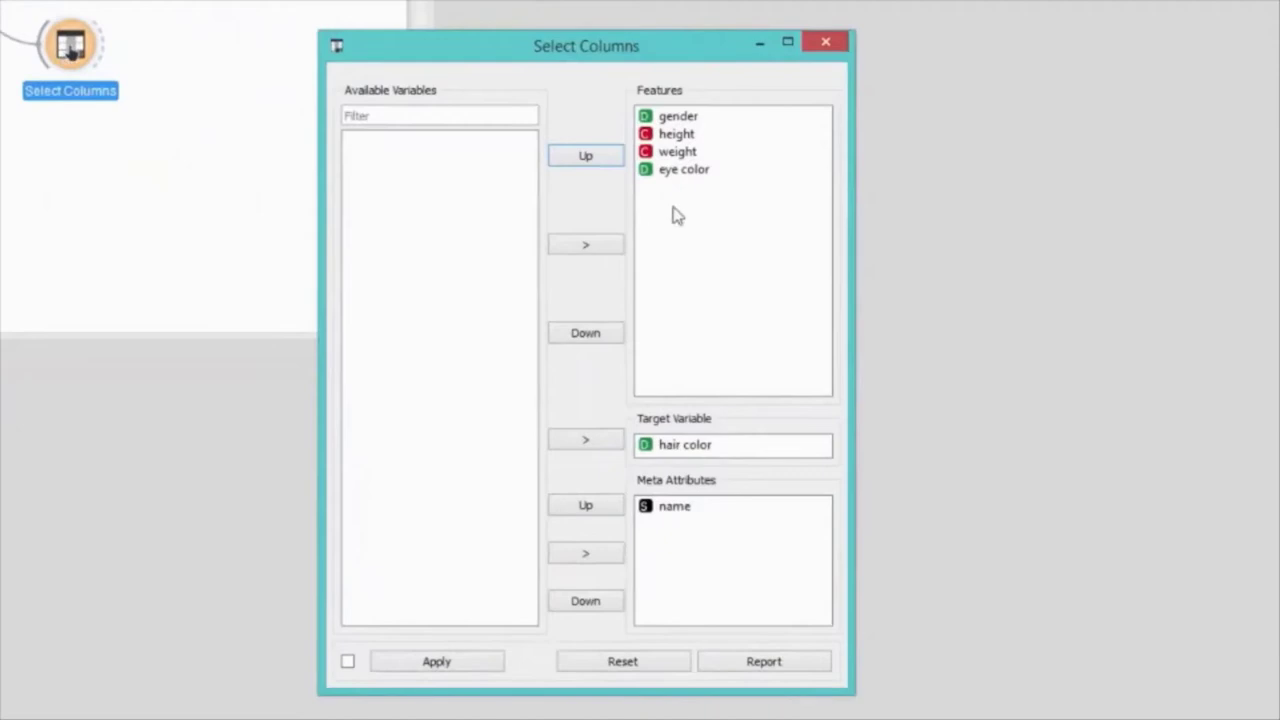
{"action": "left_click", "coordinate": [706, 452]}
{"action": "left_click_drag", "start_coordinate": [706, 452], "coordinate": [704, 229]}
{"action": "left_click_drag", "start_coordinate": [682, 118], "coordinate": [690, 447]}
{"action": "left_click", "coordinate": [347, 662]}
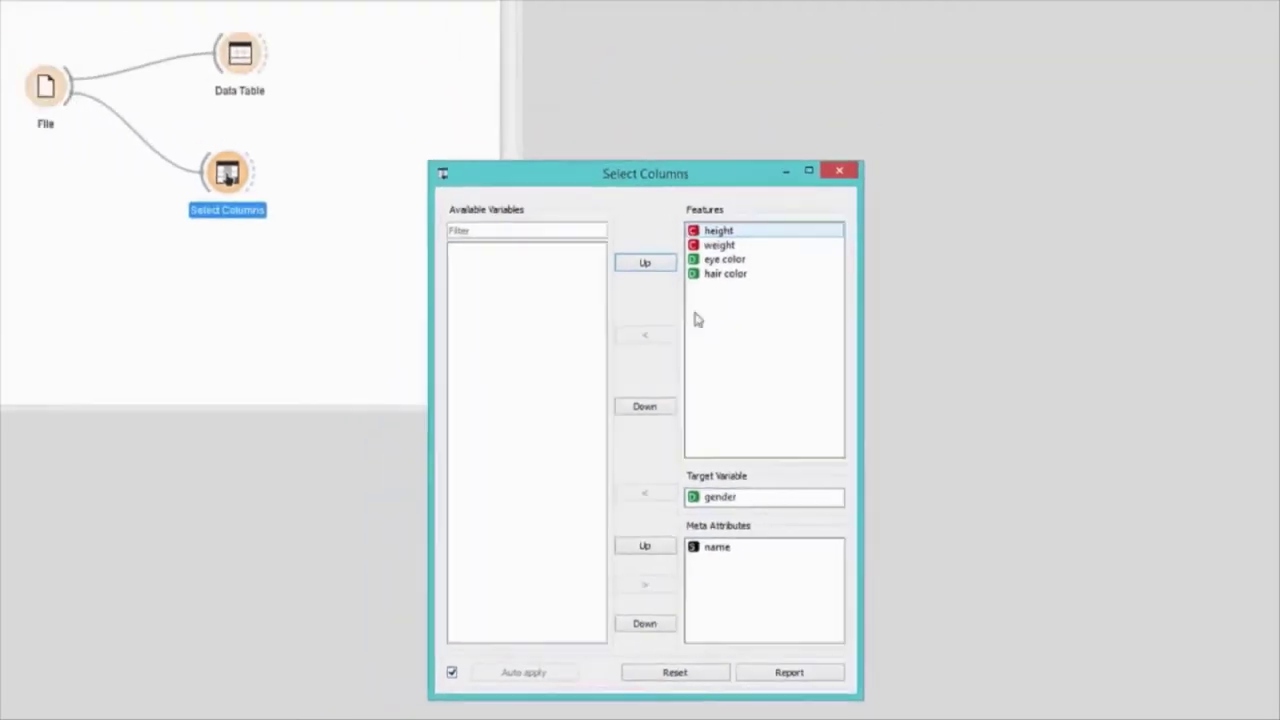
{"action": "left_click", "coordinate": [839, 170]}
- Attach a Data Table (1) after Select Columns and view it widened to show names
{"action": "left_click_drag", "start_coordinate": [258, 172], "coordinate": [321, 165]}
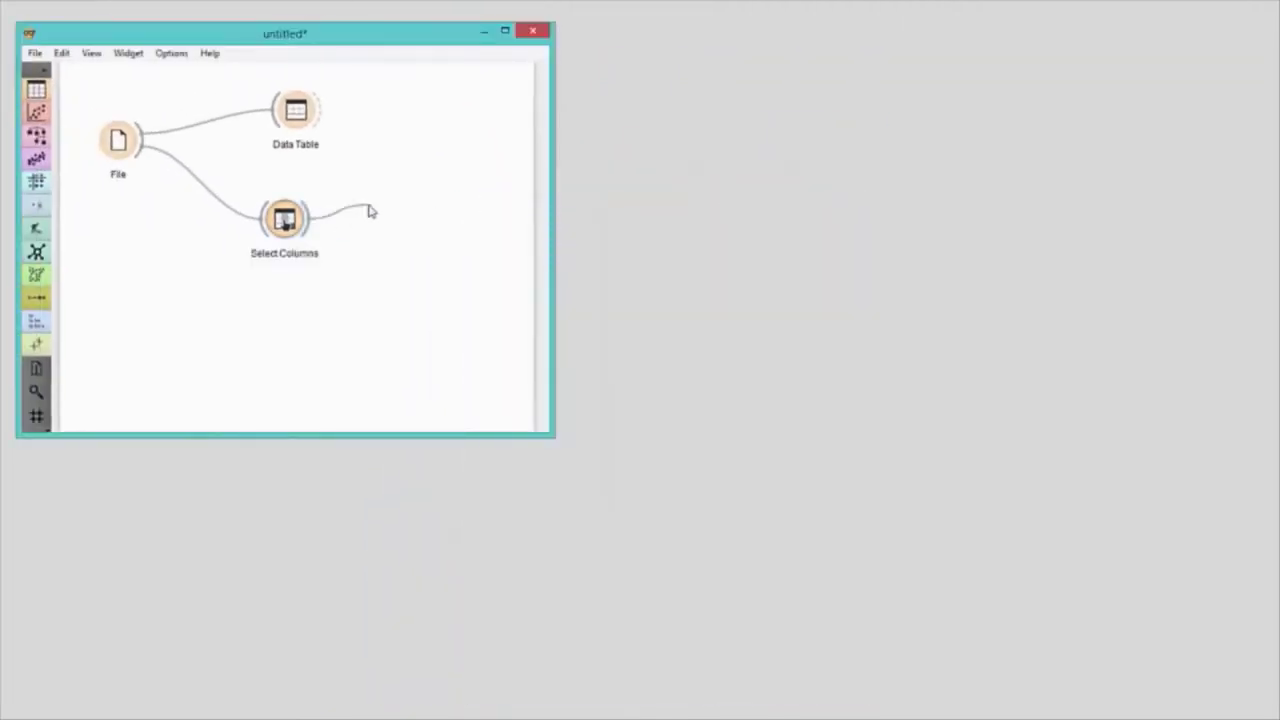
{"action": "left_click_drag", "start_coordinate": [370, 211], "coordinate": [370, 211]}
{"action": "type", "text": "data"}
{"action": "left_click", "coordinate": [463, 308]}
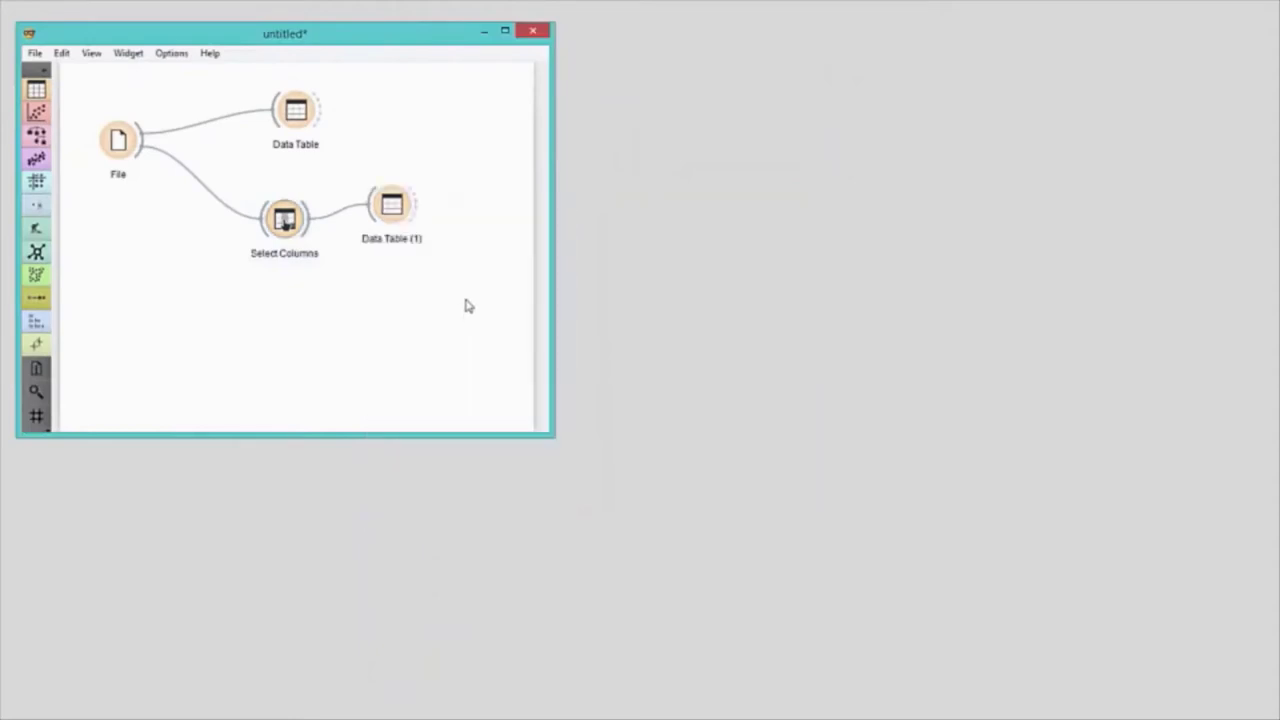
{"action": "double_click", "coordinate": [408, 228]}
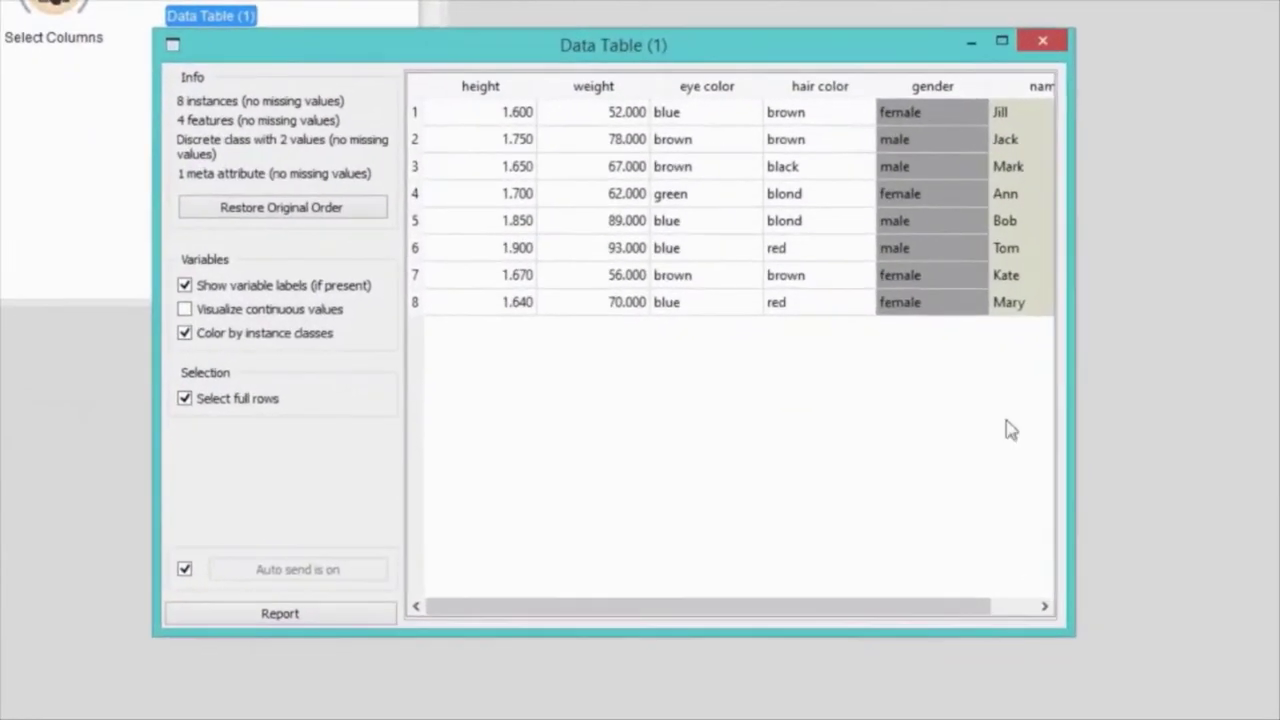
{"action": "left_click_drag", "start_coordinate": [1070, 635], "coordinate": [1166, 636]}
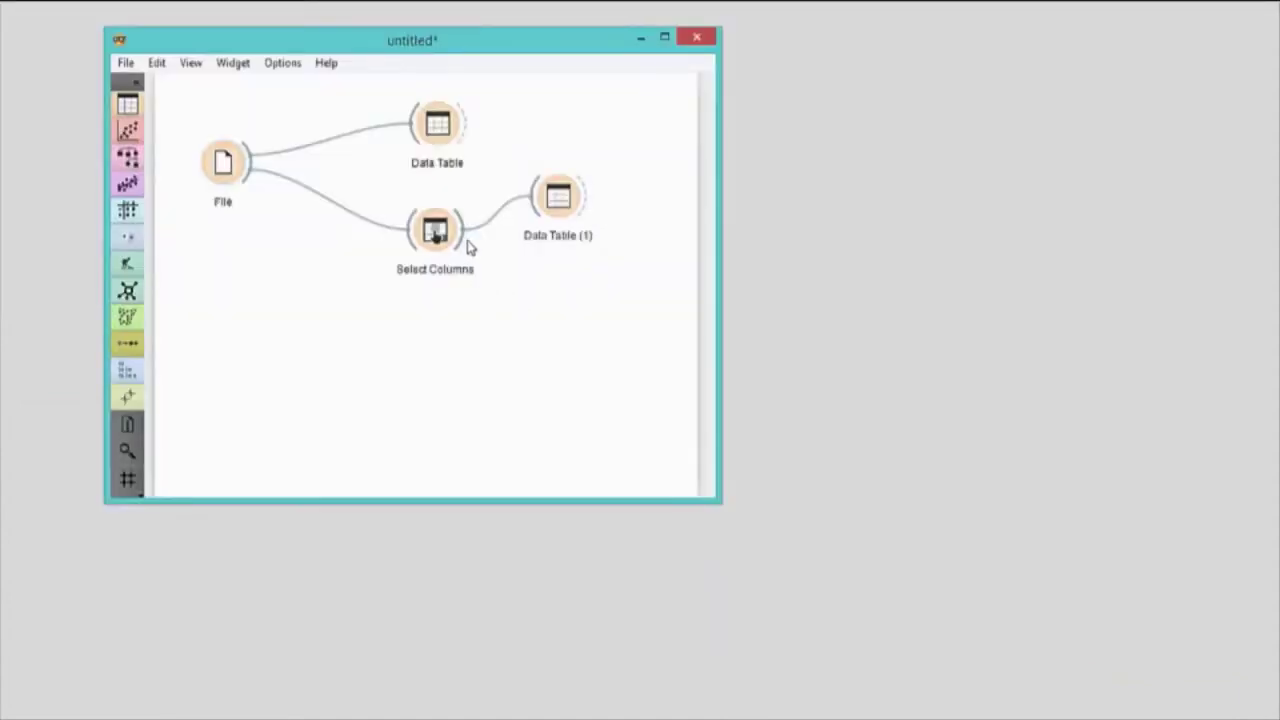
- Add a Save Data widget after Select Columns and save as Example data - List1.tab
{"action": "left_click_drag", "start_coordinate": [536, 289], "coordinate": [541, 299]}
{"action": "type", "text": "save"}
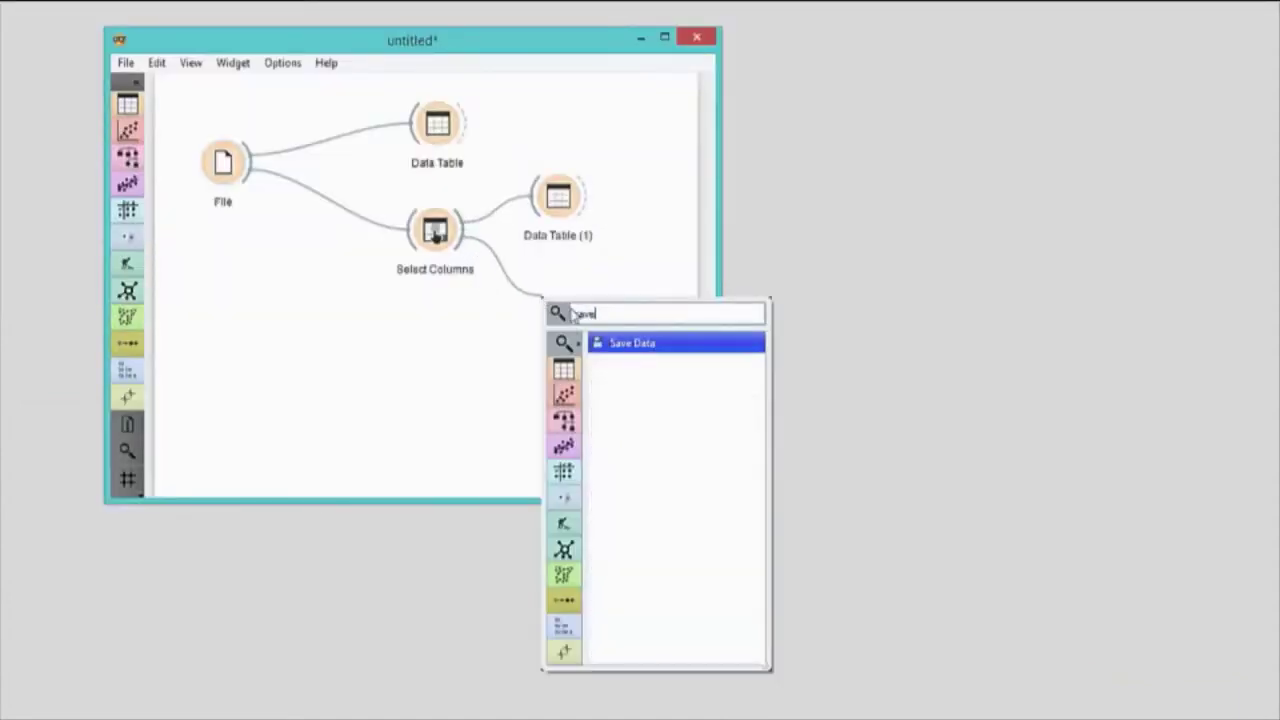
{"action": "key", "text": "Return"}
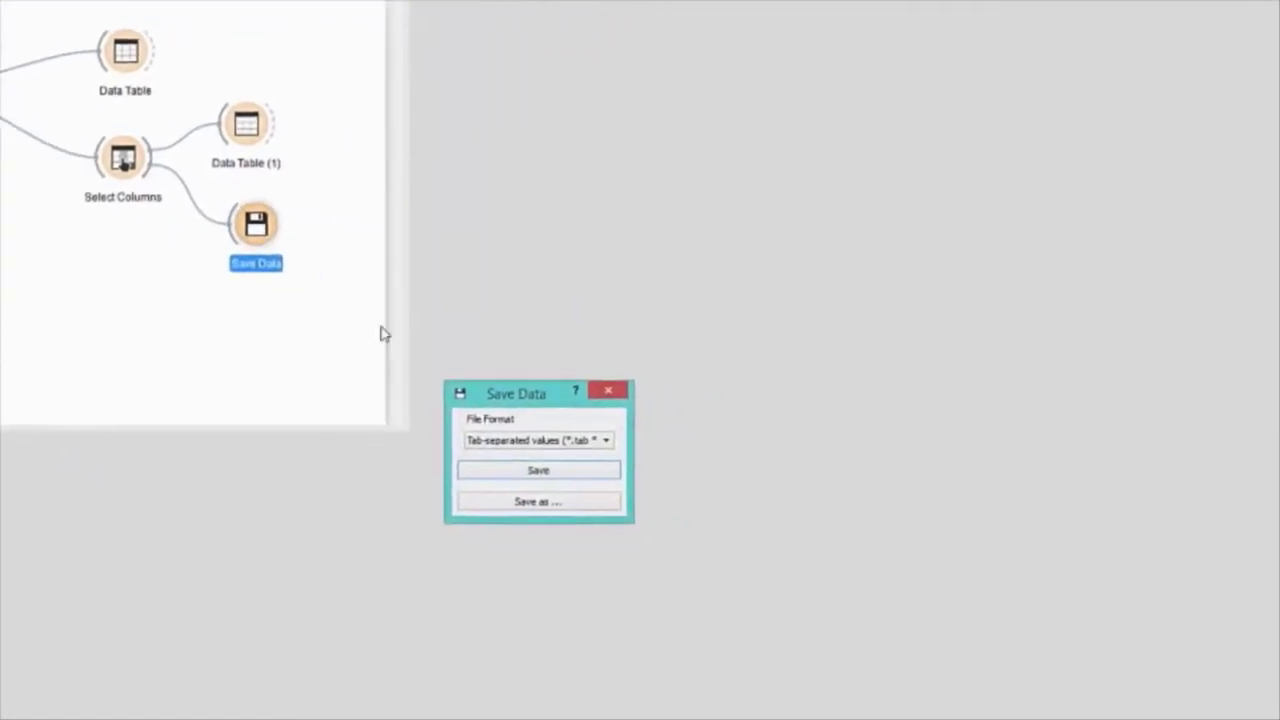
{"action": "left_click", "coordinate": [521, 471]}
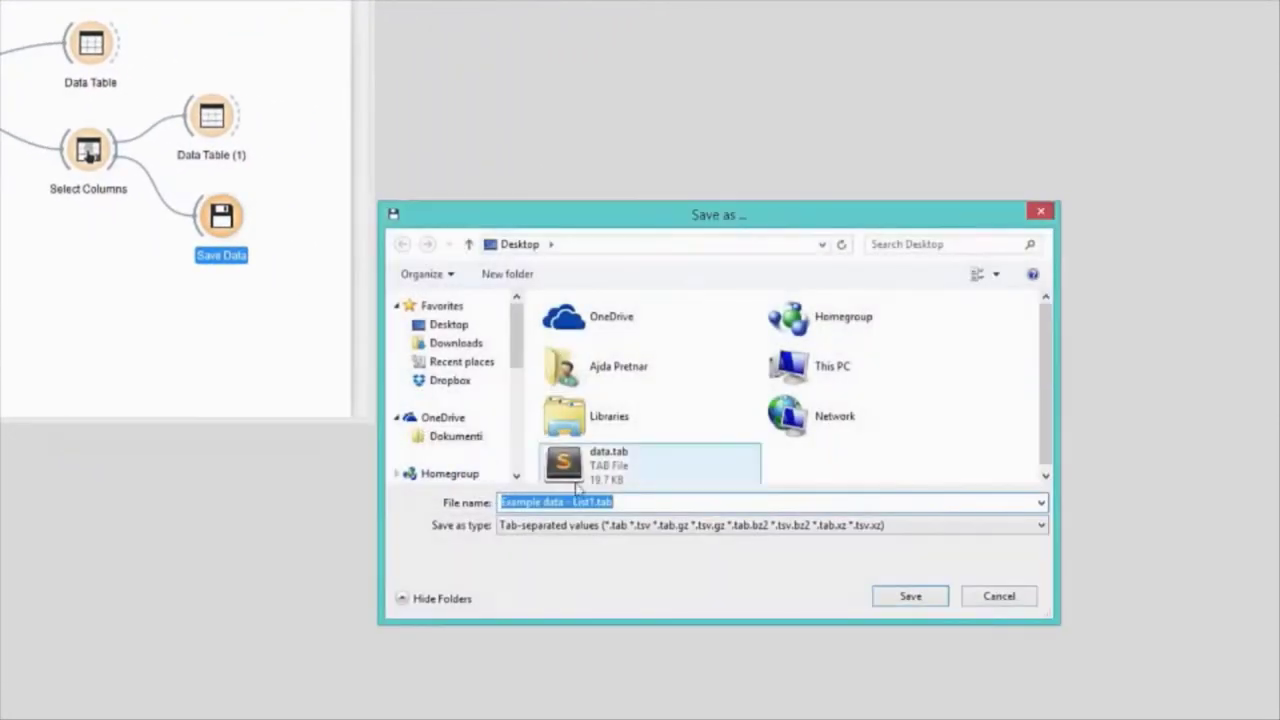
{"action": "left_click", "coordinate": [910, 596]}
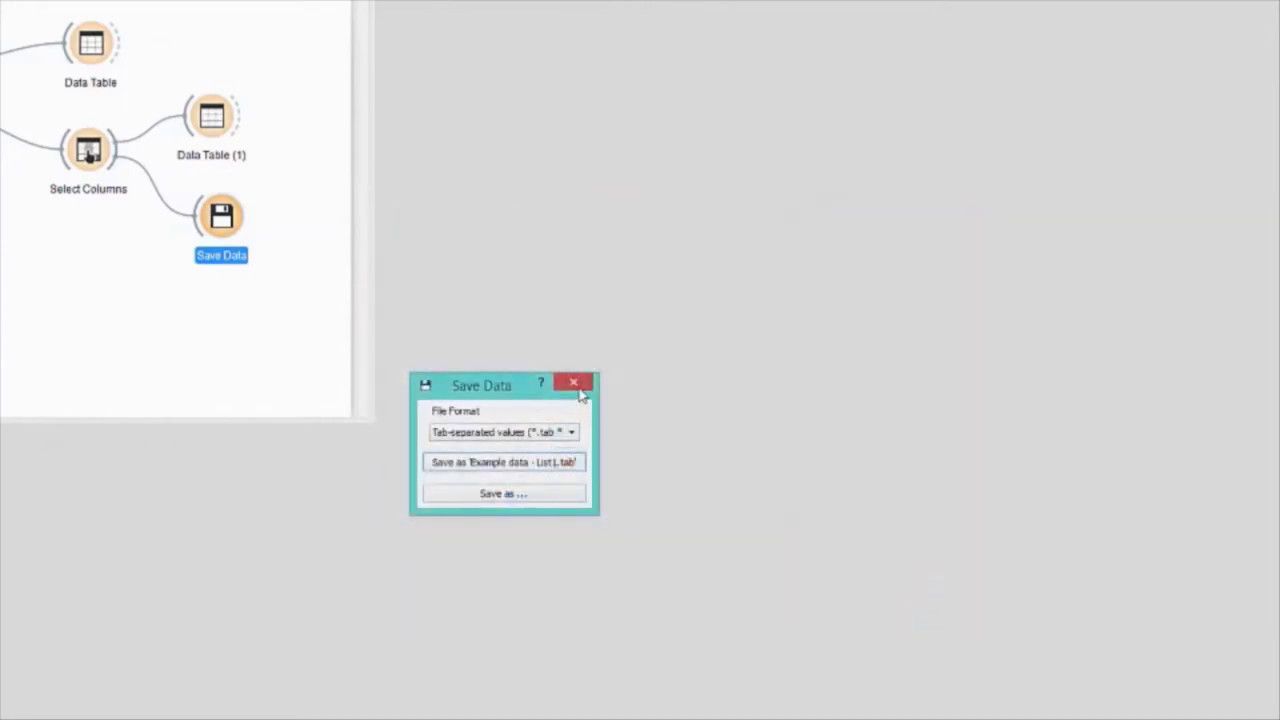
{"action": "left_click", "coordinate": [578, 389]}
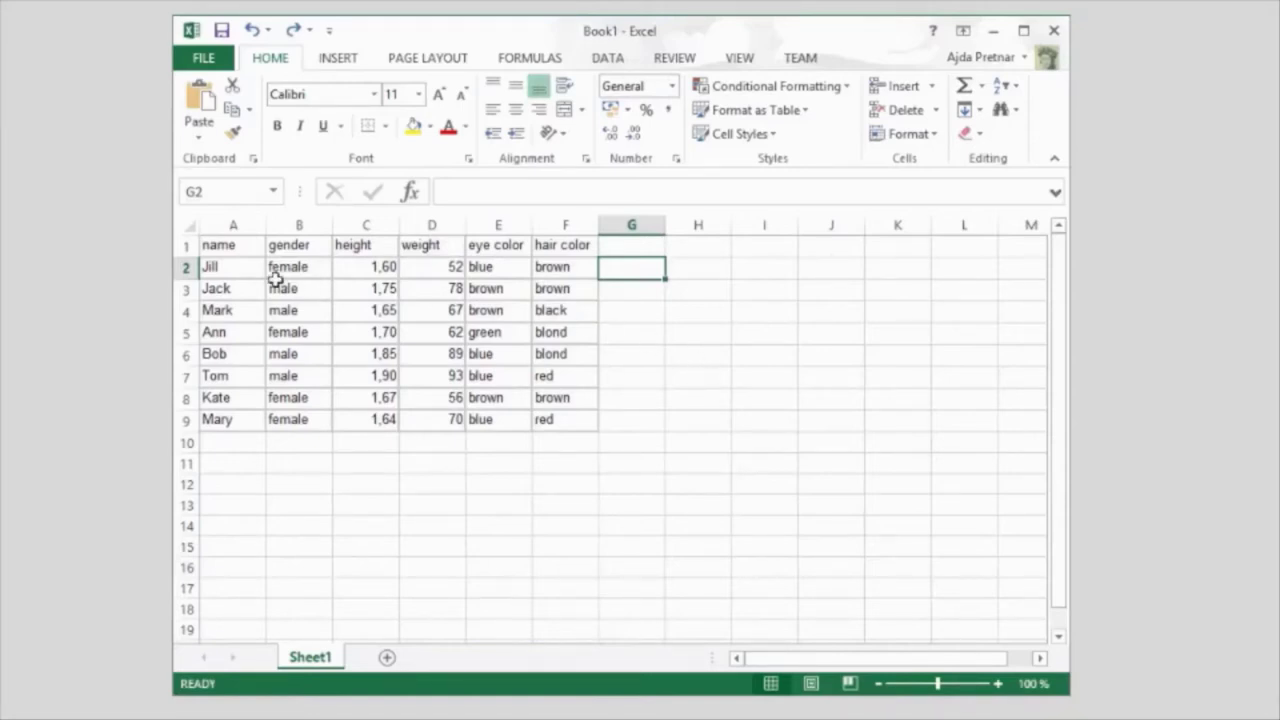
- Insert two empty rows beneath the Excel header row
{"action": "left_click", "coordinate": [185, 268]}
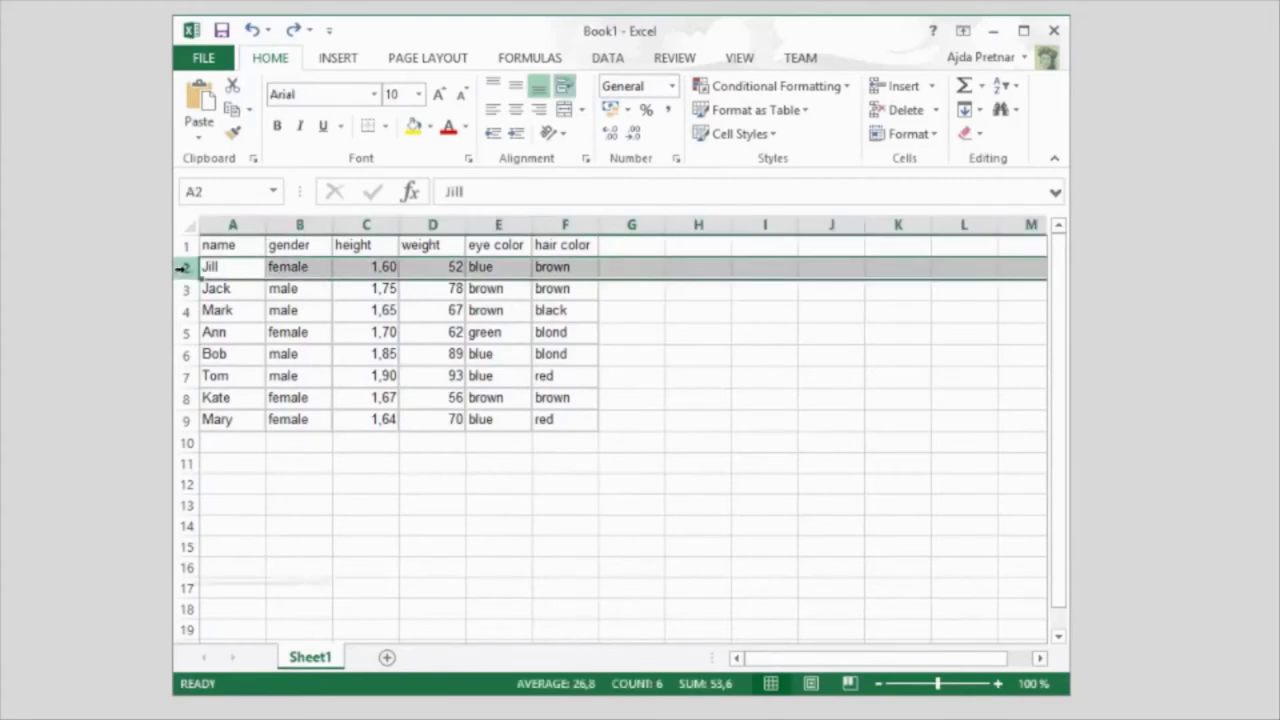
{"action": "right_click", "coordinate": [183, 268]}
{"action": "left_click", "coordinate": [234, 417]}
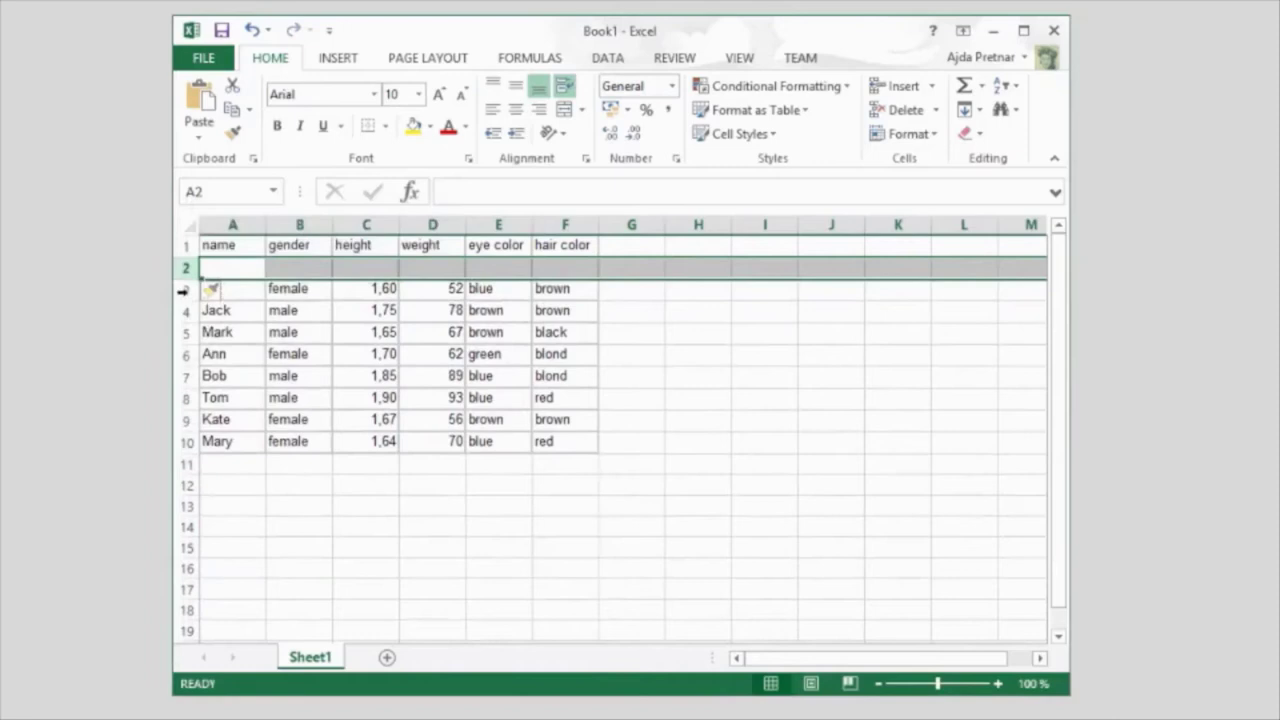
{"action": "right_click", "coordinate": [185, 268]}
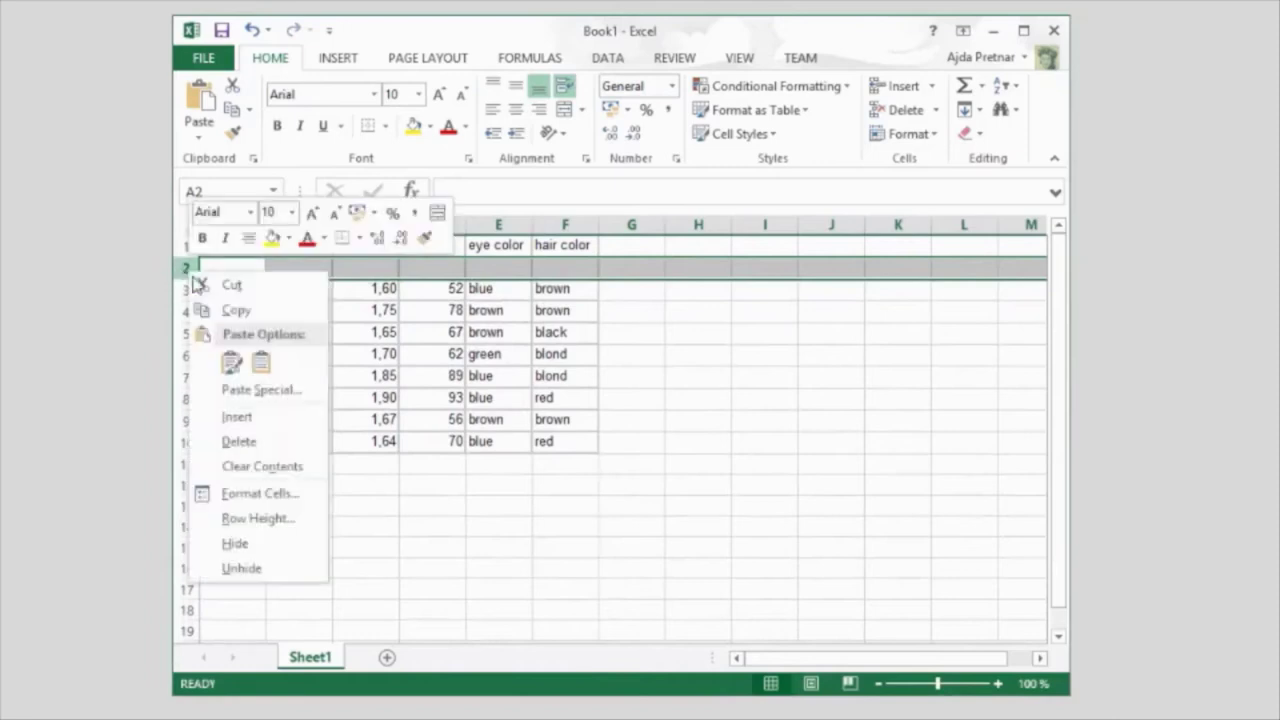
{"action": "left_click", "coordinate": [243, 409]}
{"action": "left_click", "coordinate": [245, 274]}
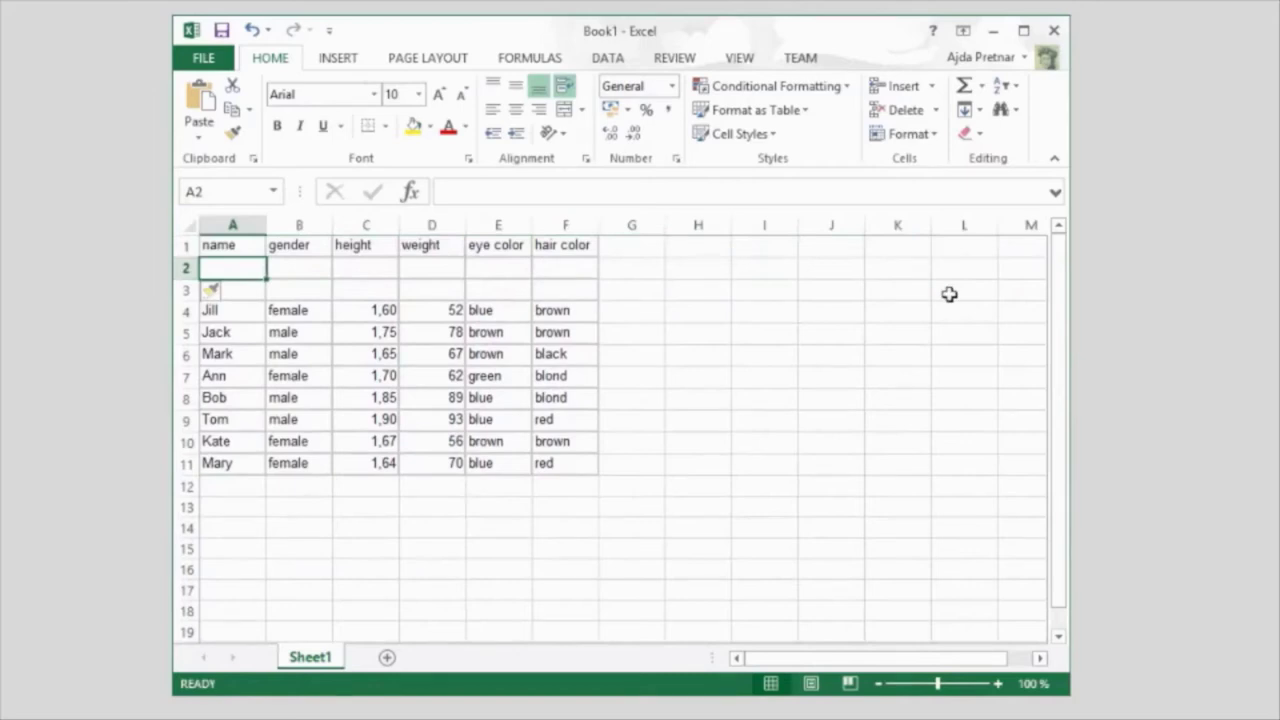
- Fill row 2 with the column types s, d, c, c, d, d
{"action": "key", "text": "Right"}
{"action": "key", "text": "Right"}
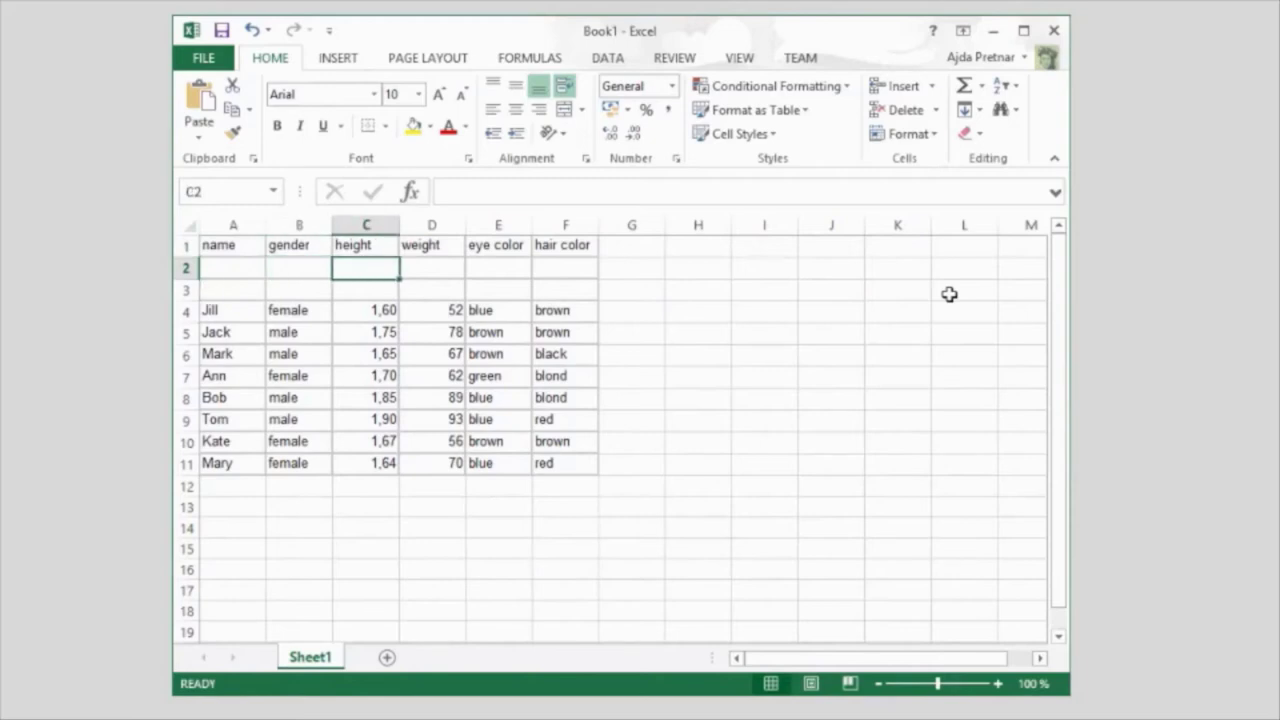
{"action": "type", "text": "c"}
{"action": "key", "text": "Right"}
{"action": "type", "text": "c"}
{"action": "key", "text": "Right"}
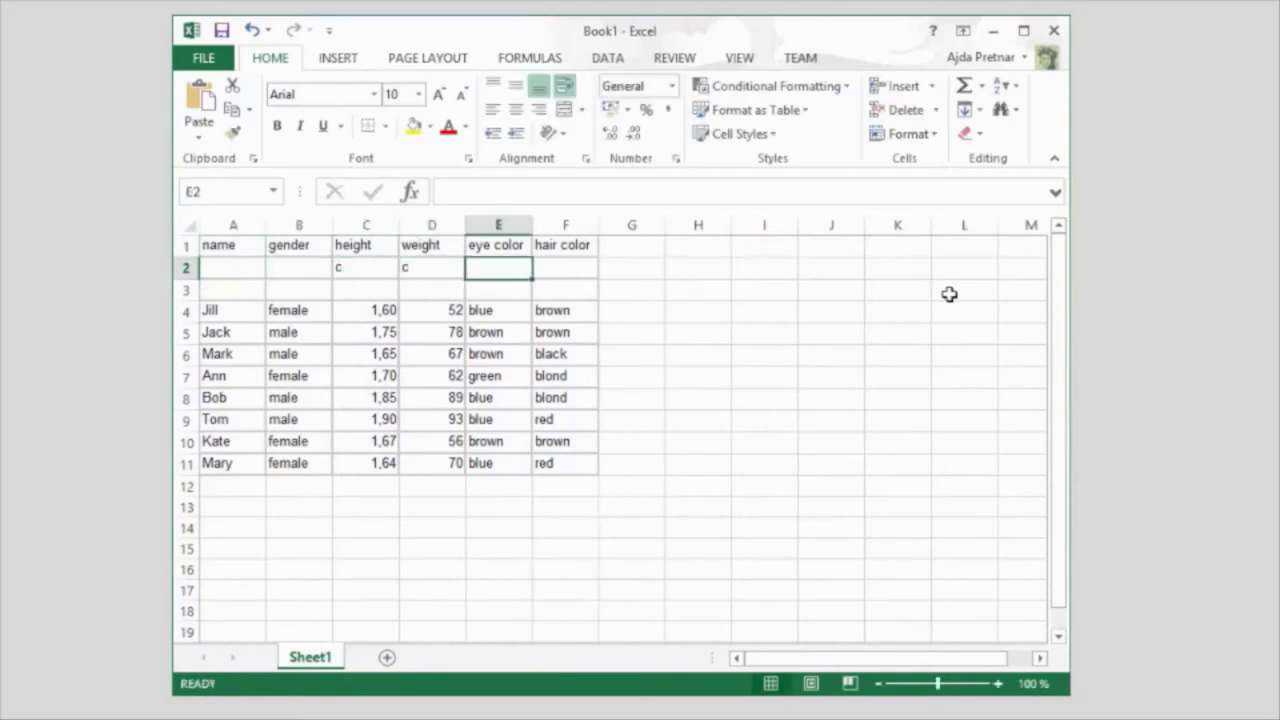
{"action": "type", "text": "d"}
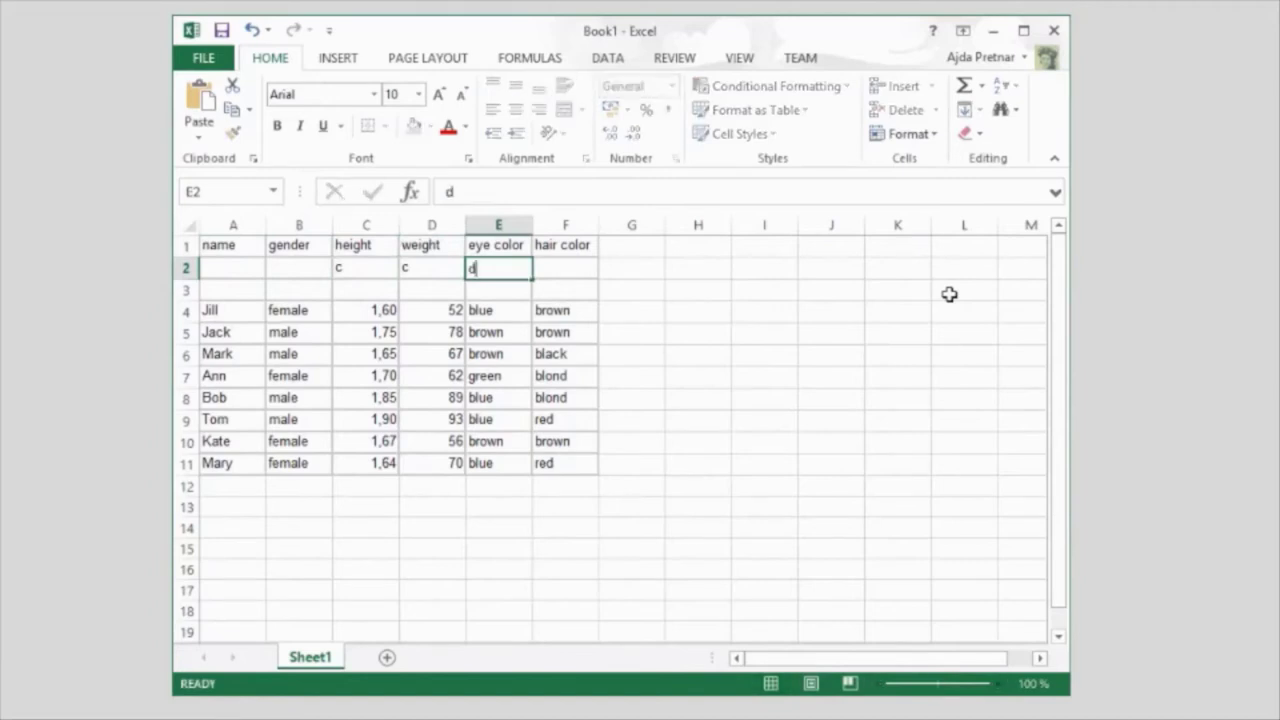
{"action": "key", "text": "Right"}
{"action": "type", "text": "d"}
{"action": "key", "text": "Left"}
{"action": "key", "text": "Left"}
{"action": "key", "text": "Left"}
{"action": "key", "text": "Left"}
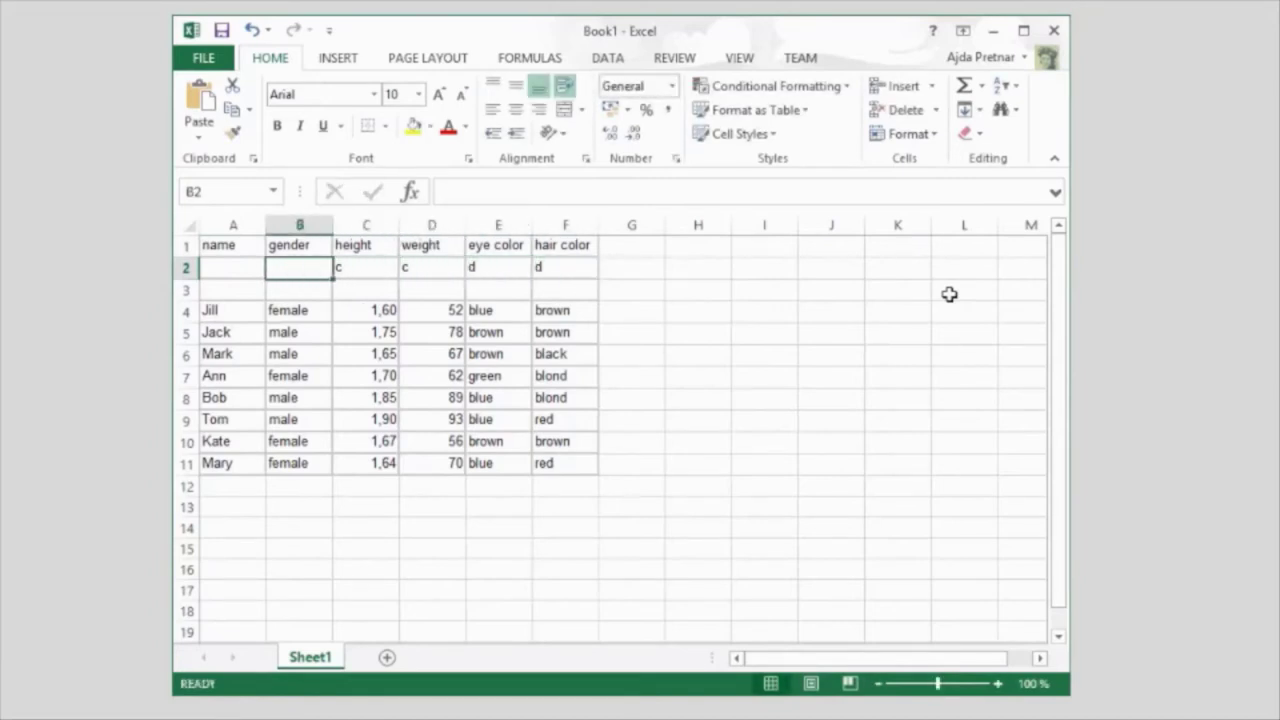
{"action": "type", "text": "d"}
{"action": "key", "text": "Left"}
{"action": "type", "text": "s"}
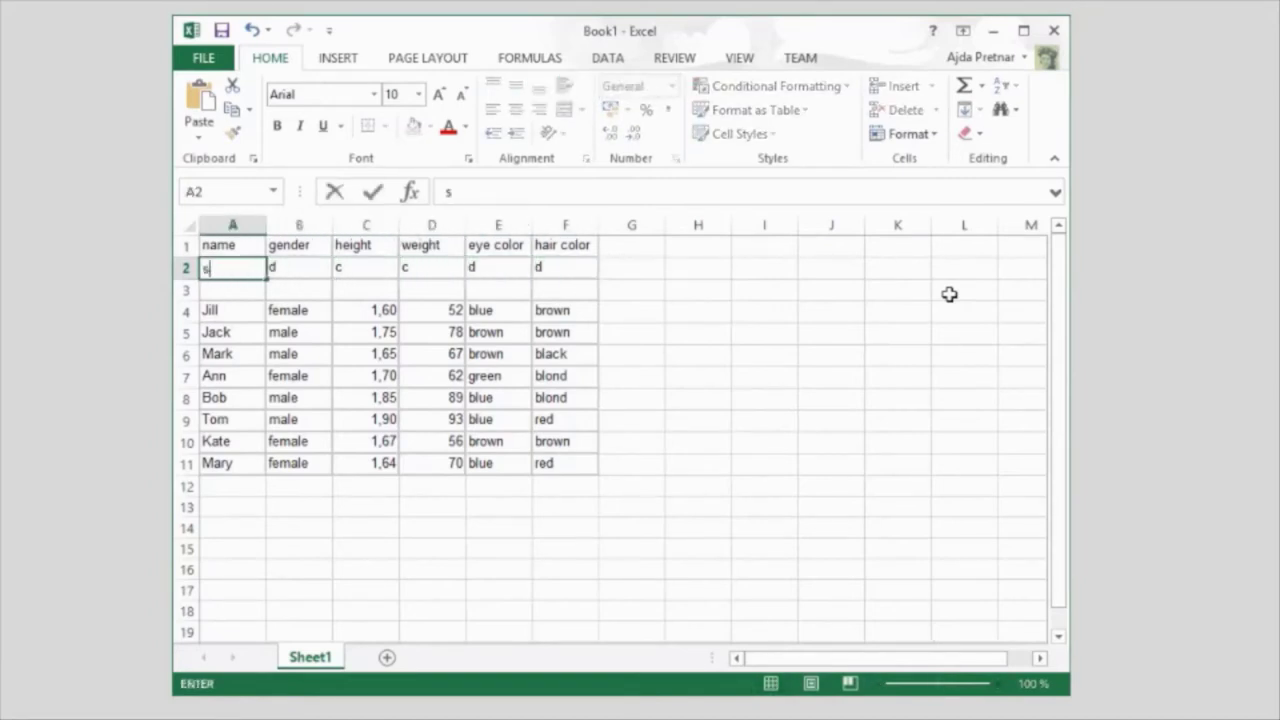
{"action": "key", "text": "Return"}
- Mark gender as class in B3 and name as meta in A3
{"action": "key", "text": "Right"}
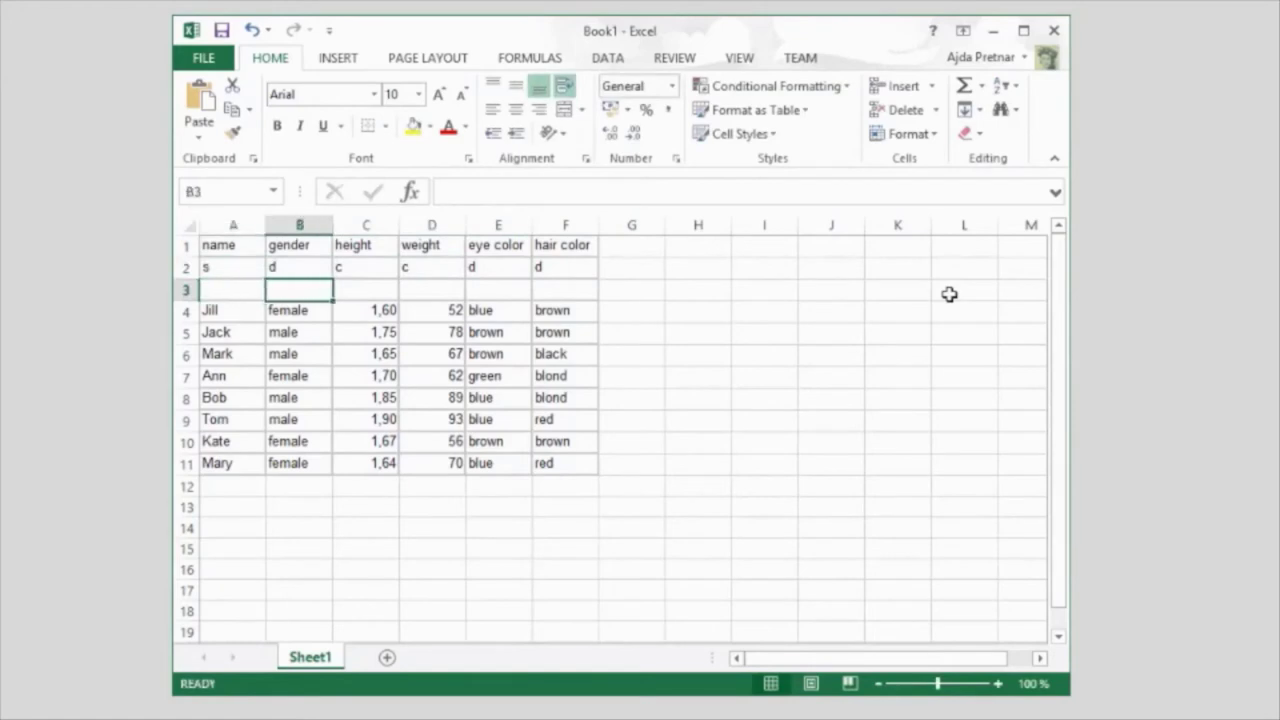
{"action": "type", "text": "class"}
{"action": "key", "text": "Left"}
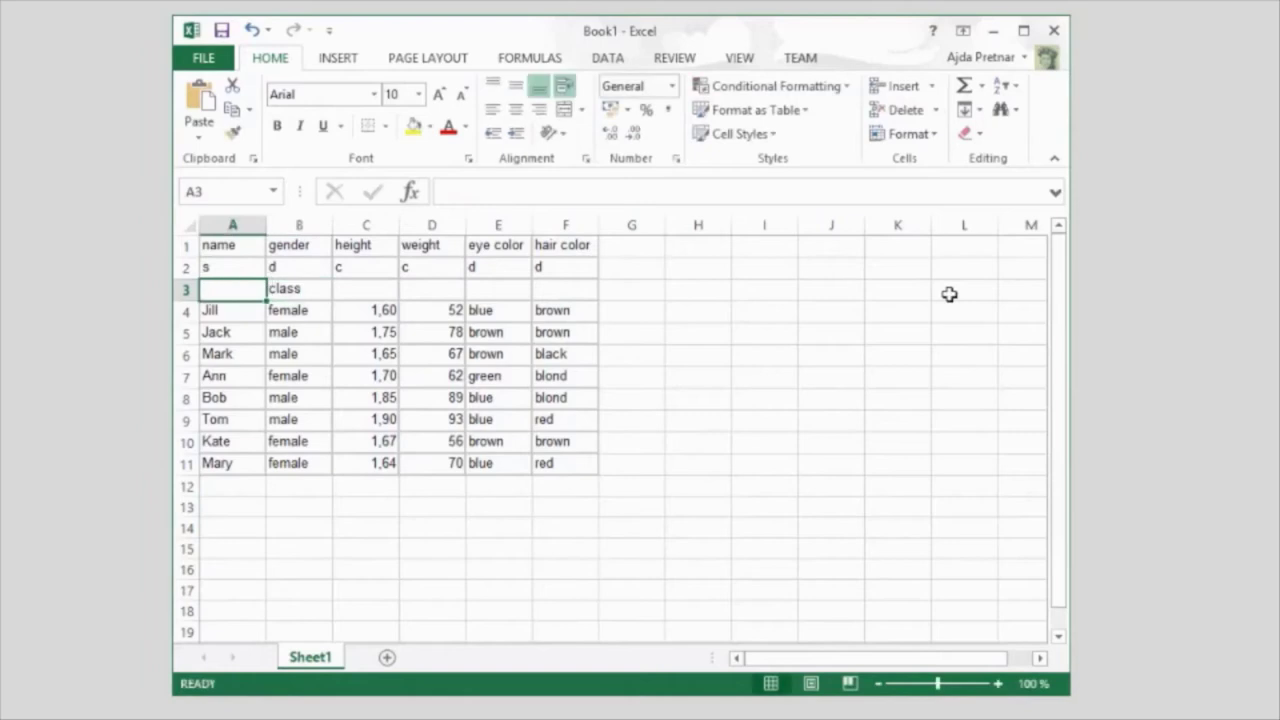
{"action": "type", "text": "met"}
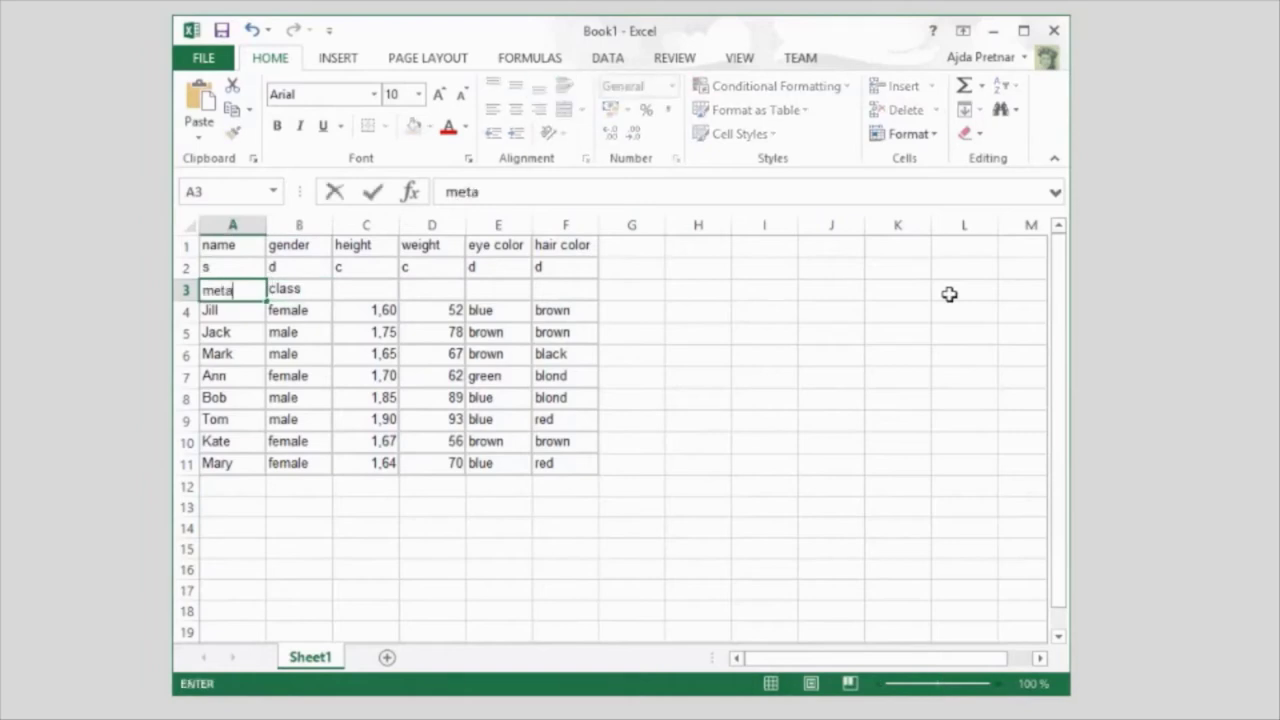
{"action": "type", "text": "a"}
{"action": "key", "text": "Right"}
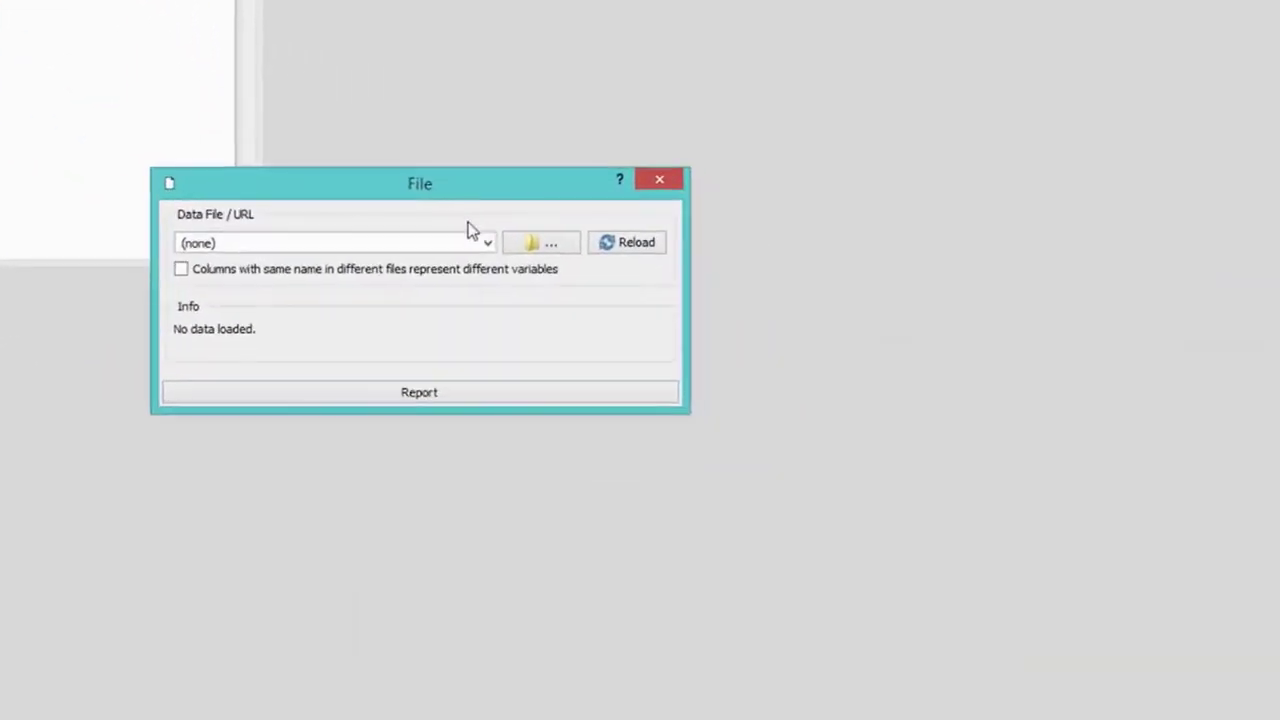
- Load iris.tab from the documentation data sets and view it in a connected Data Table
{"action": "left_click", "coordinate": [457, 281]}
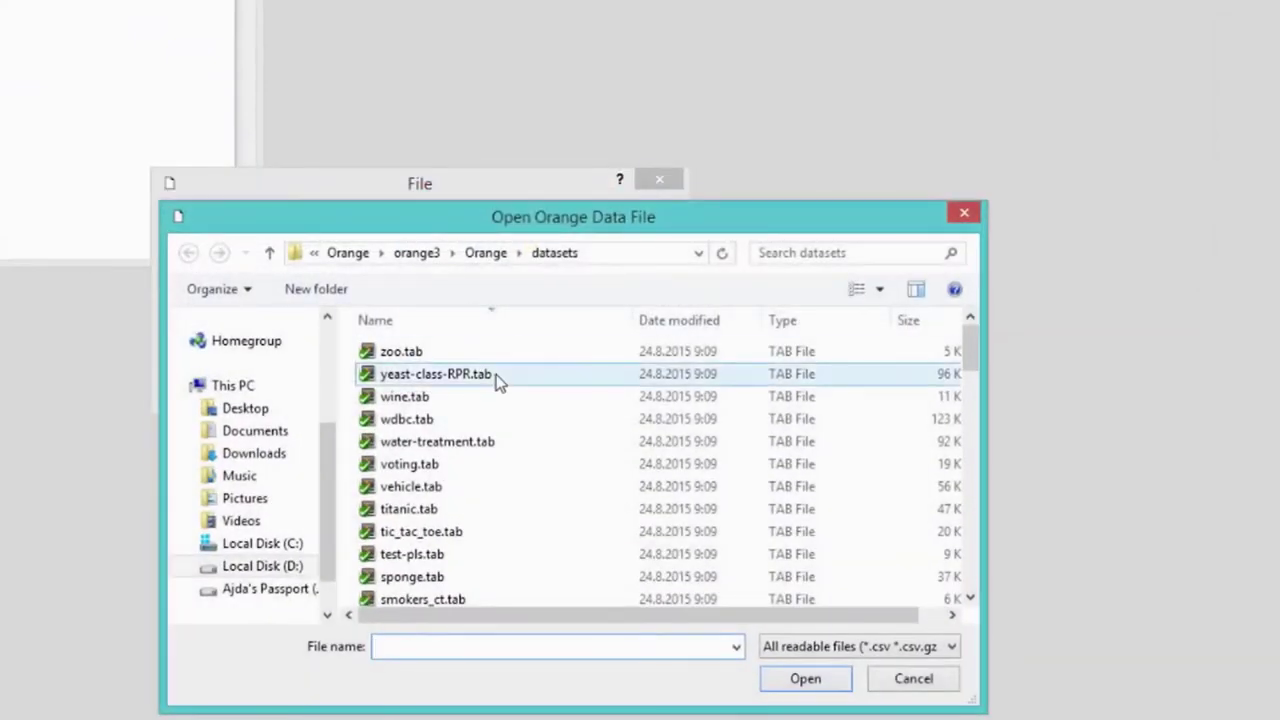
{"action": "type", "text": "ir"}
{"action": "key", "text": "Down"}
{"action": "key", "text": "Return"}
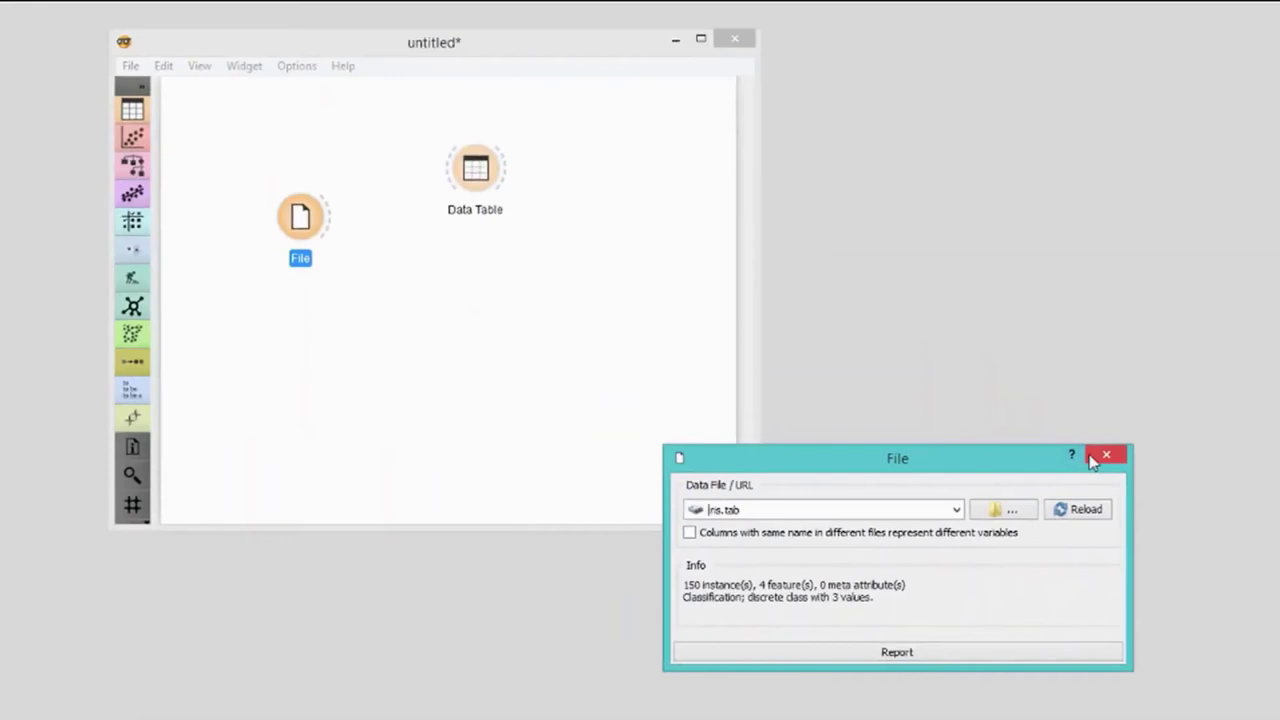
{"action": "left_click", "coordinate": [1093, 459]}
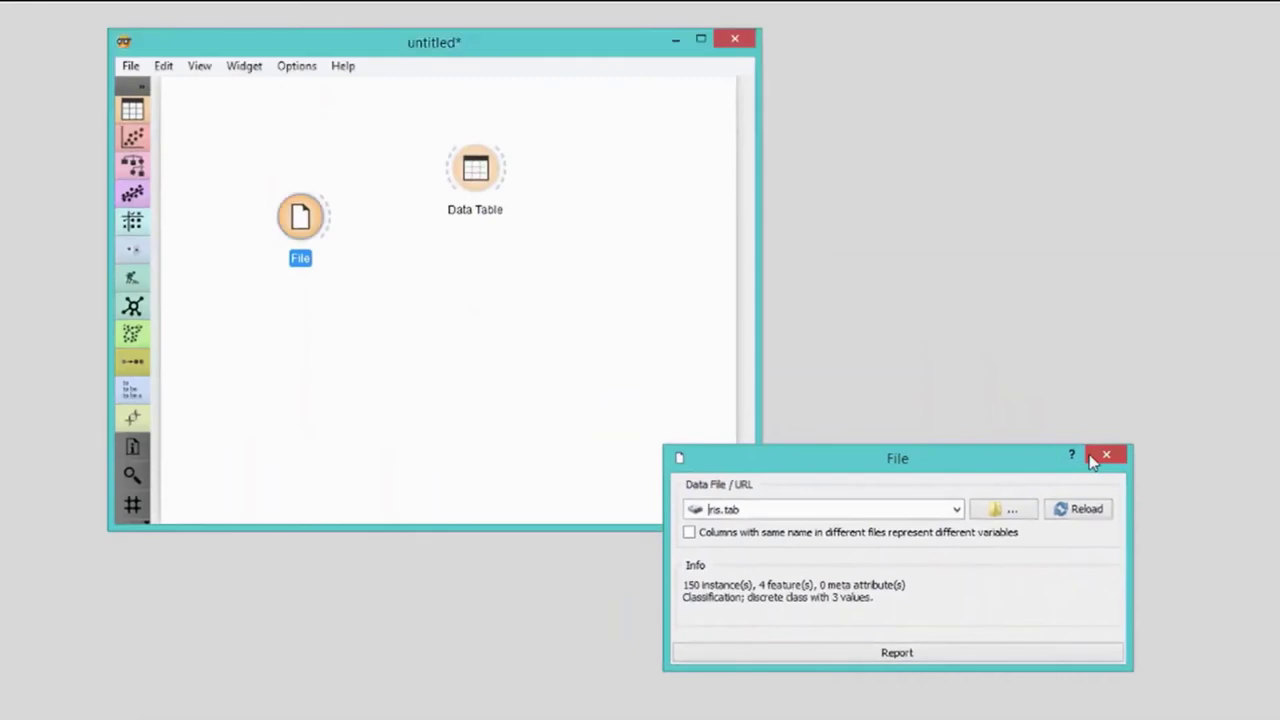
{"action": "left_click_drag", "start_coordinate": [333, 219], "coordinate": [446, 180]}
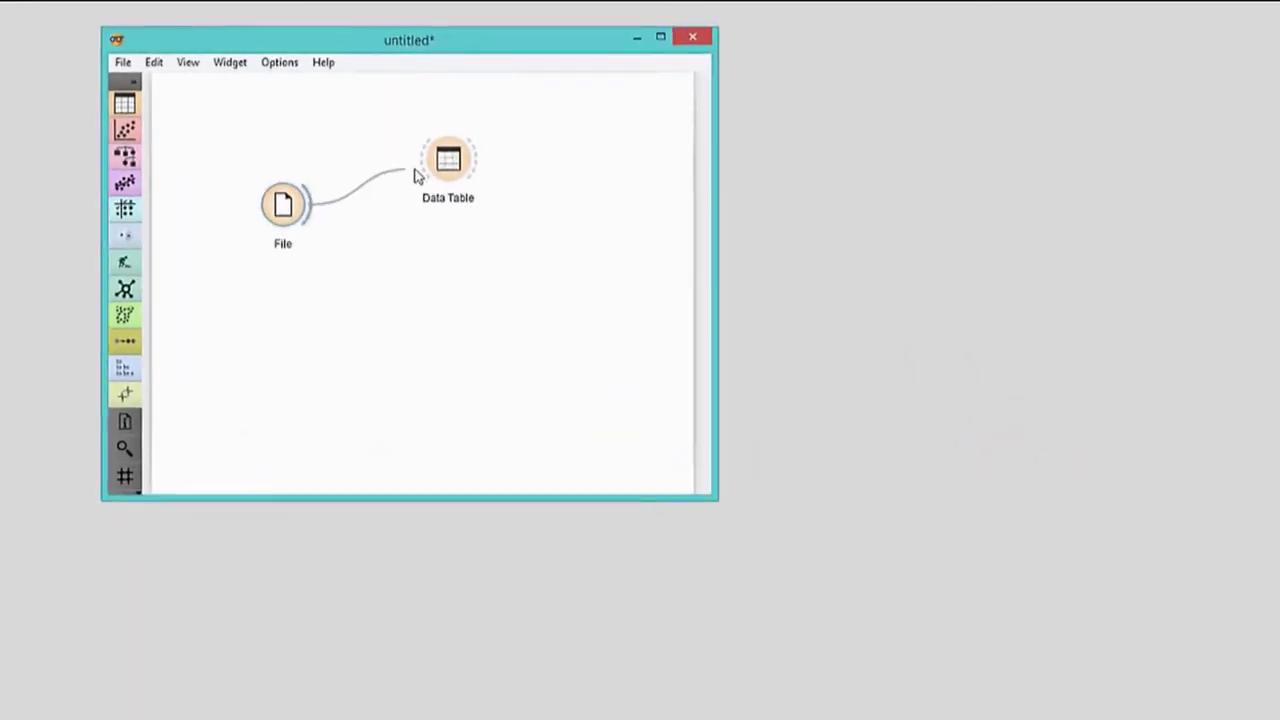
{"action": "double_click", "coordinate": [476, 170]}
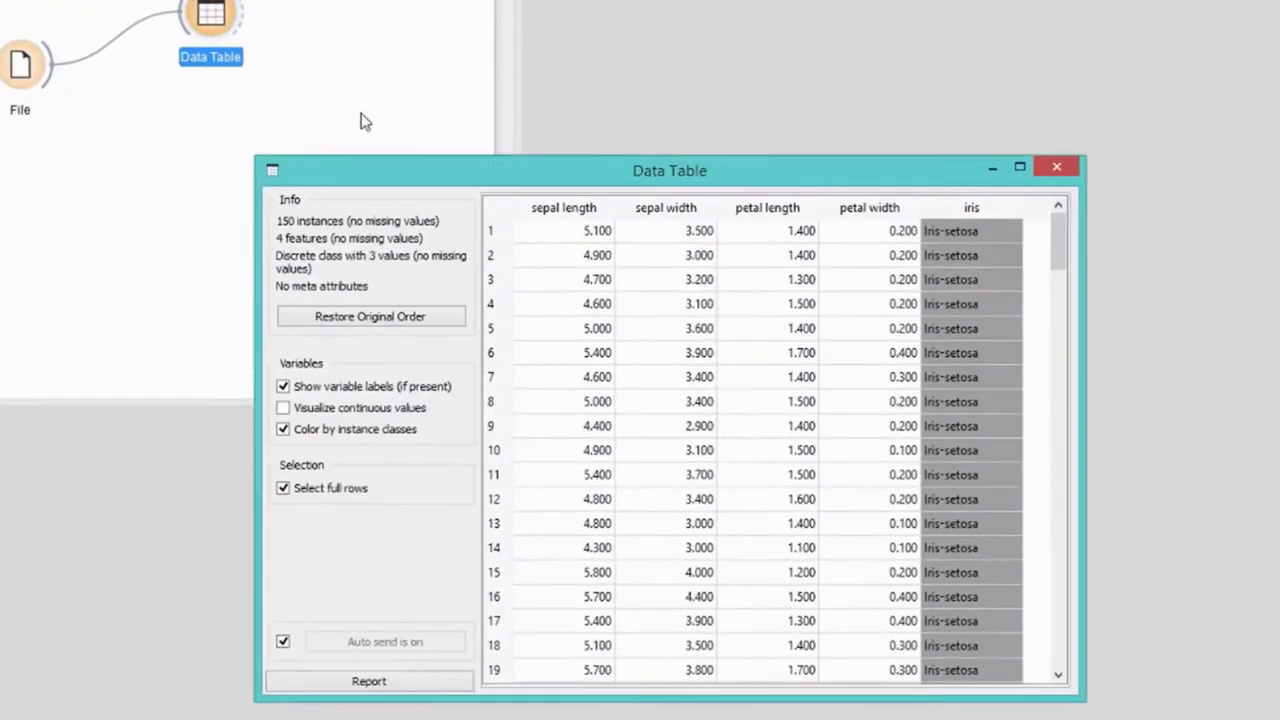
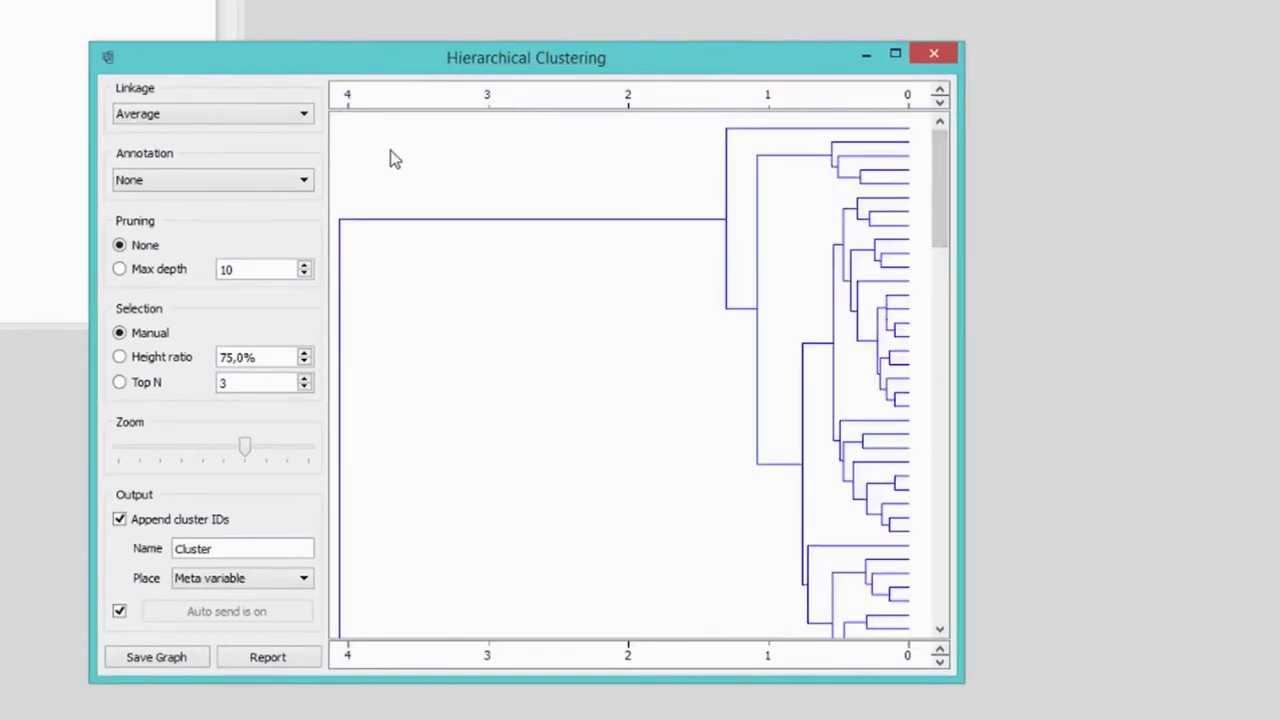
- Annotate the dendrogram leaves by iris species and select the mixed virginica/versicolor subtree
{"action": "left_click", "coordinate": [305, 181]}
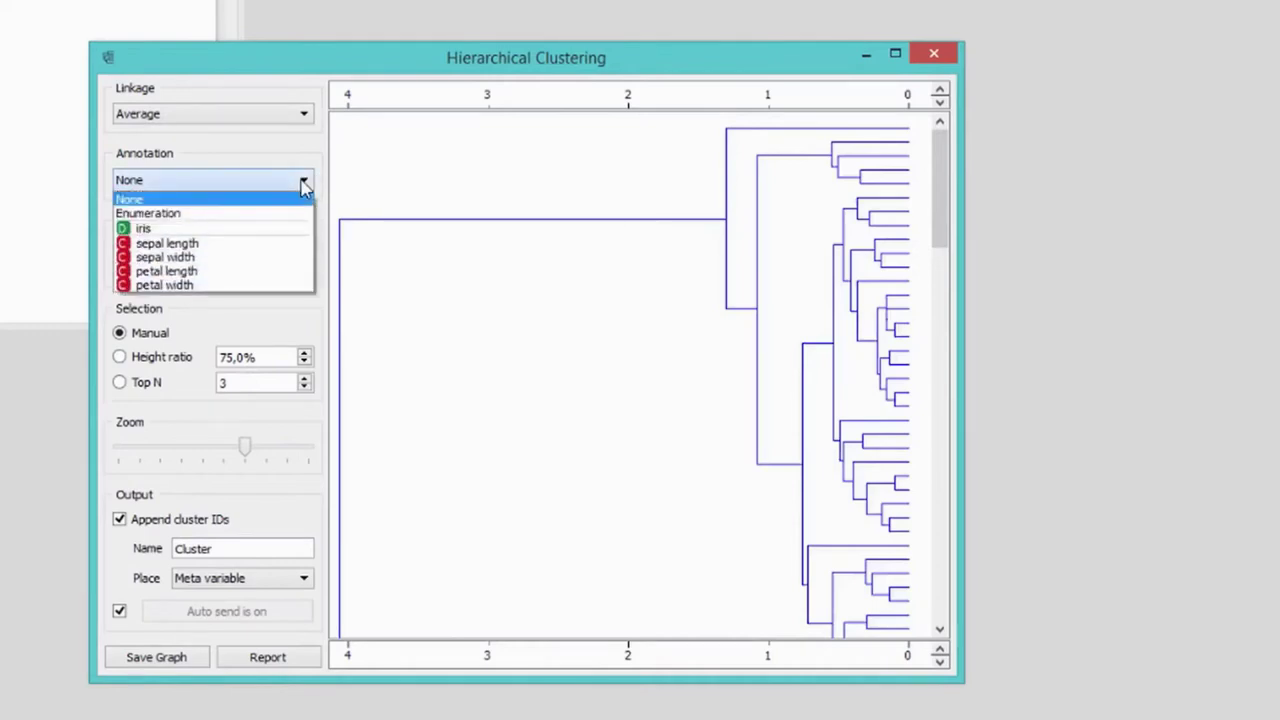
{"action": "left_click", "coordinate": [250, 232]}
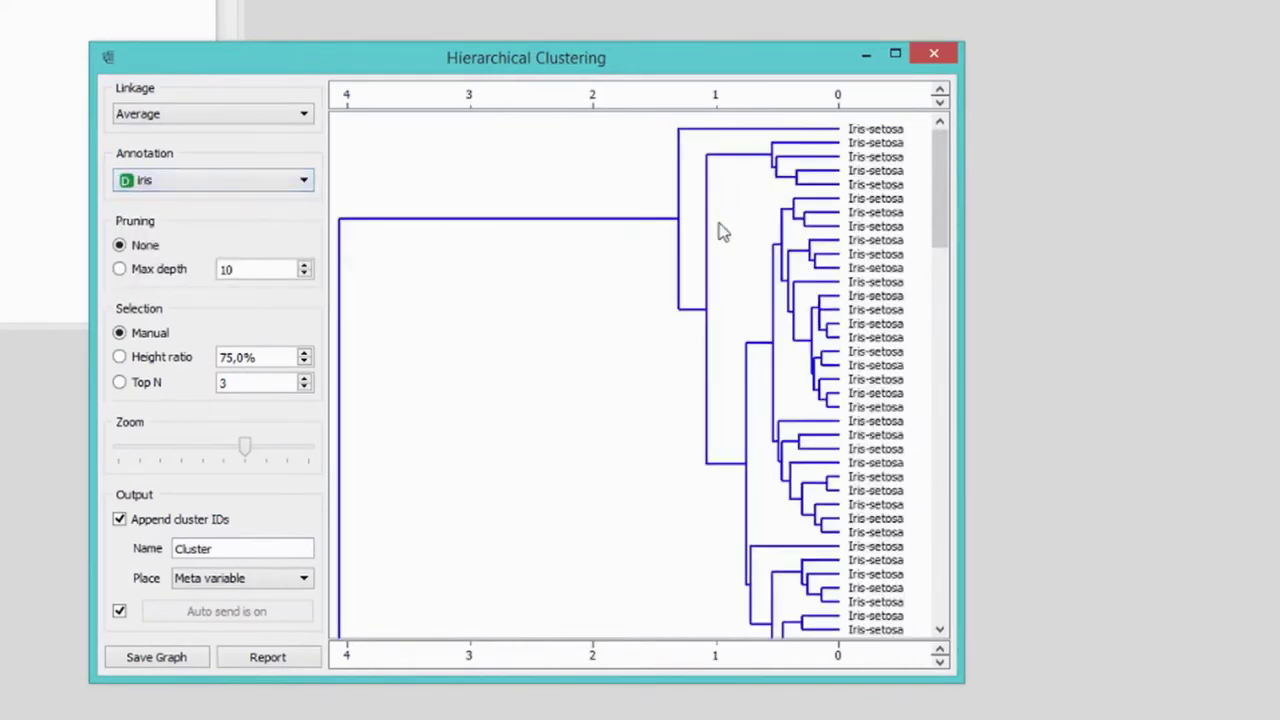
{"action": "left_click_drag", "start_coordinate": [938, 188], "coordinate": [938, 234]}
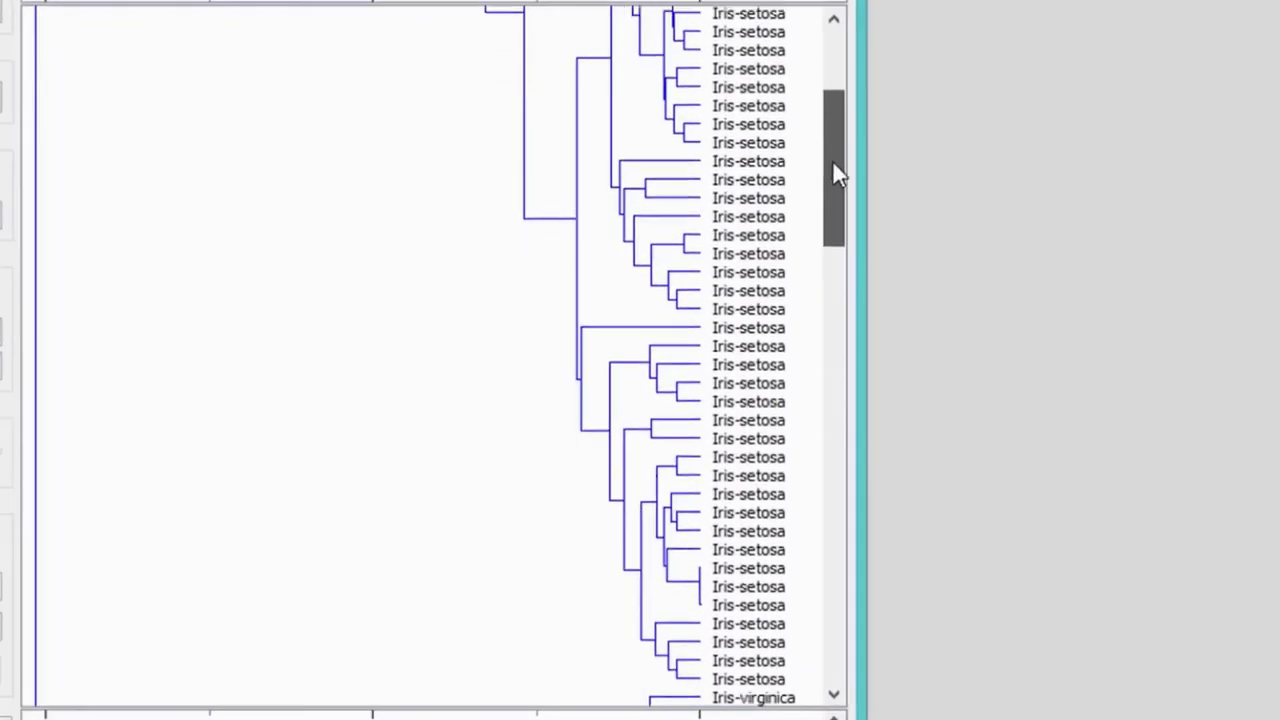
{"action": "left_click_drag", "start_coordinate": [838, 175], "coordinate": [849, 558]}
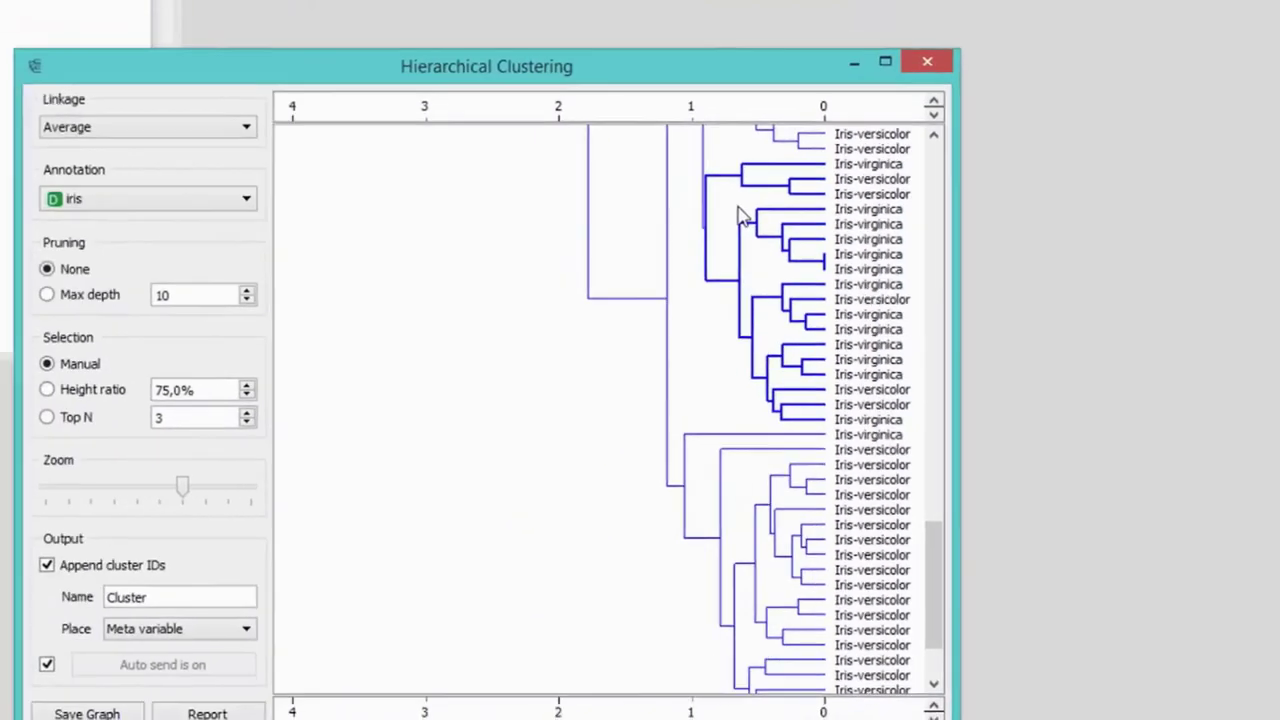
{"action": "left_click", "coordinate": [595, 121]}
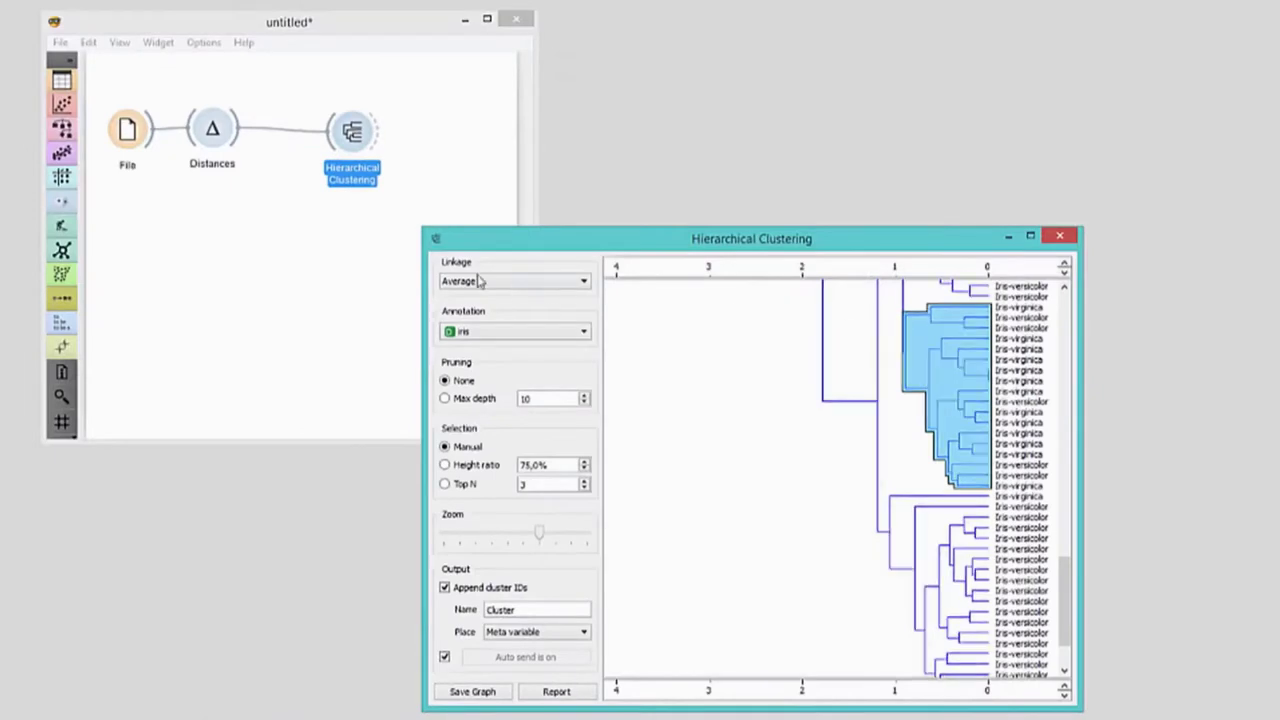
- Link a Data Table to Hierarchical Clustering's output and open it to view the selected cluster's rows
{"action": "left_click", "coordinate": [399, 130]}
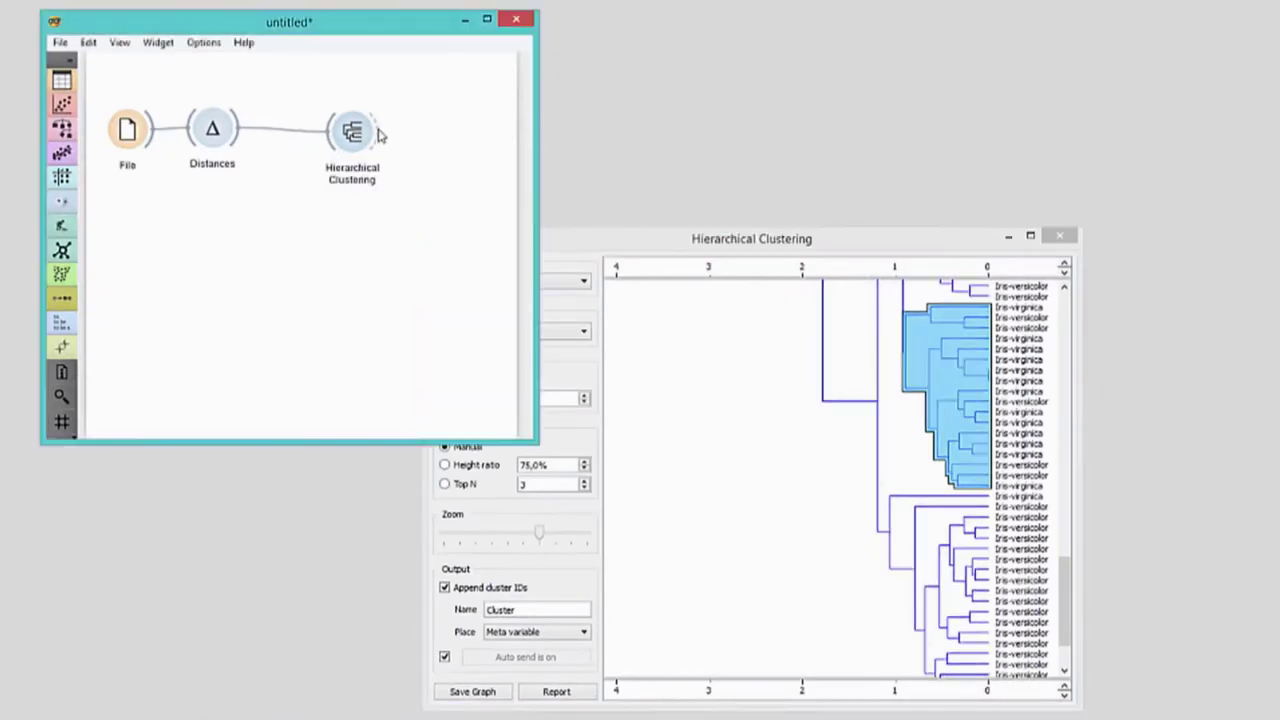
{"action": "left_click_drag", "start_coordinate": [380, 135], "coordinate": [432, 128]}
{"action": "type", "text": "data"}
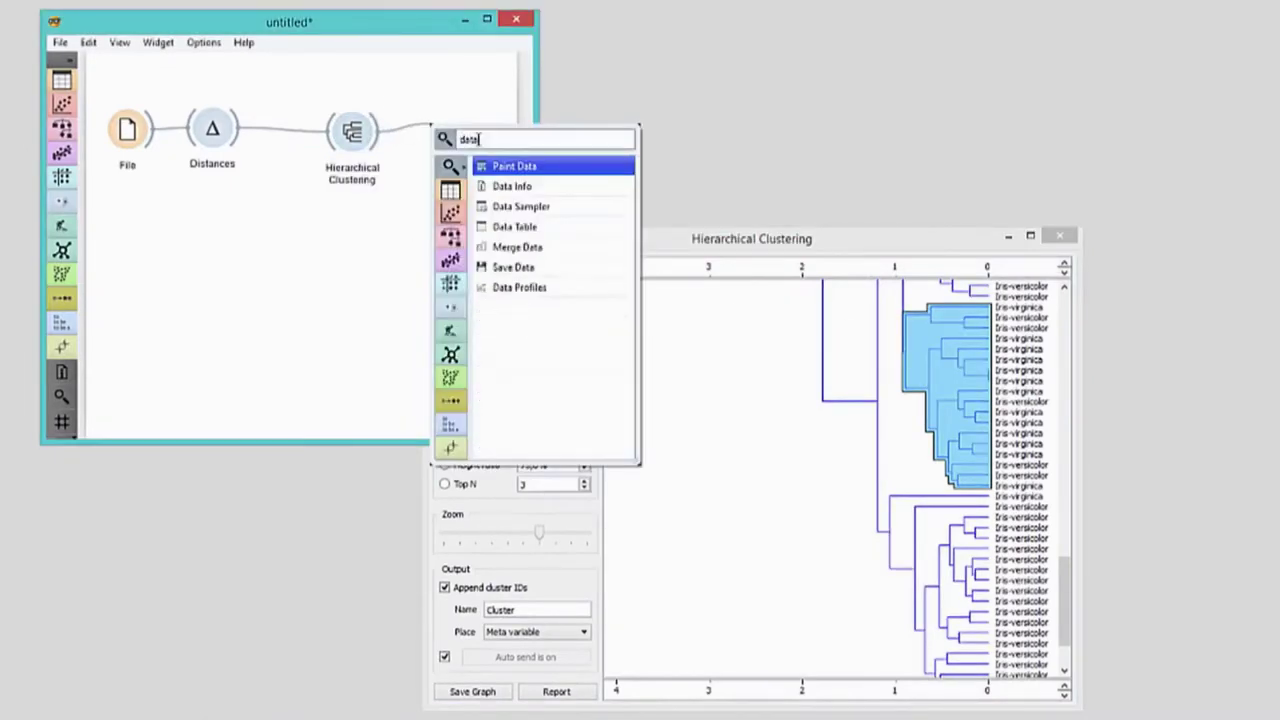
{"action": "key", "text": "Down"}
{"action": "key", "text": "Down"}
{"action": "key", "text": "Down"}
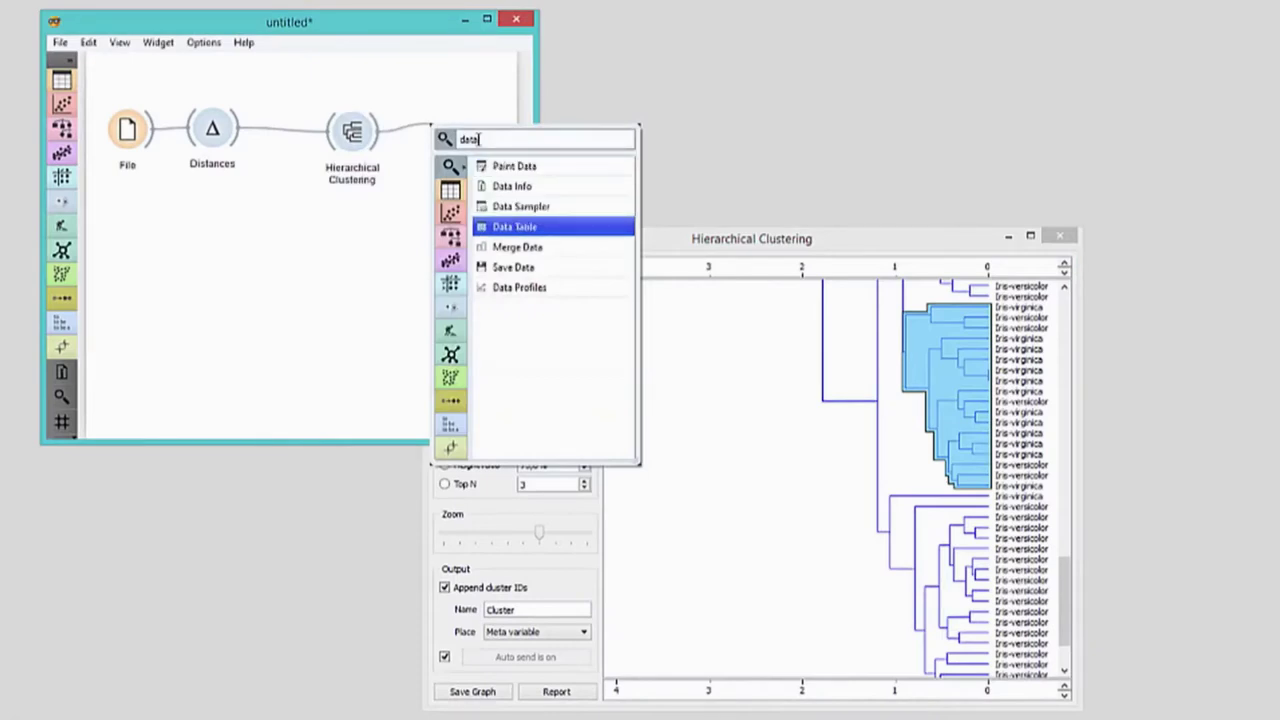
{"action": "key", "text": "Return"}
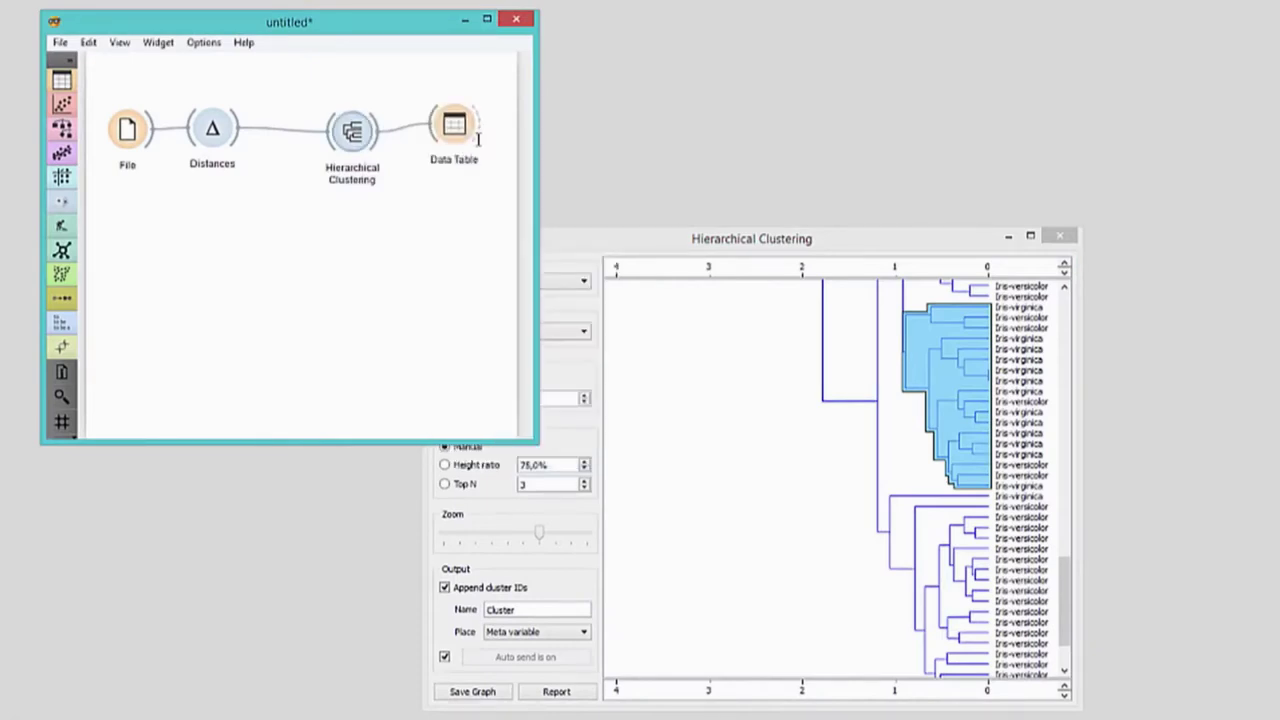
{"action": "double_click", "coordinate": [455, 127]}
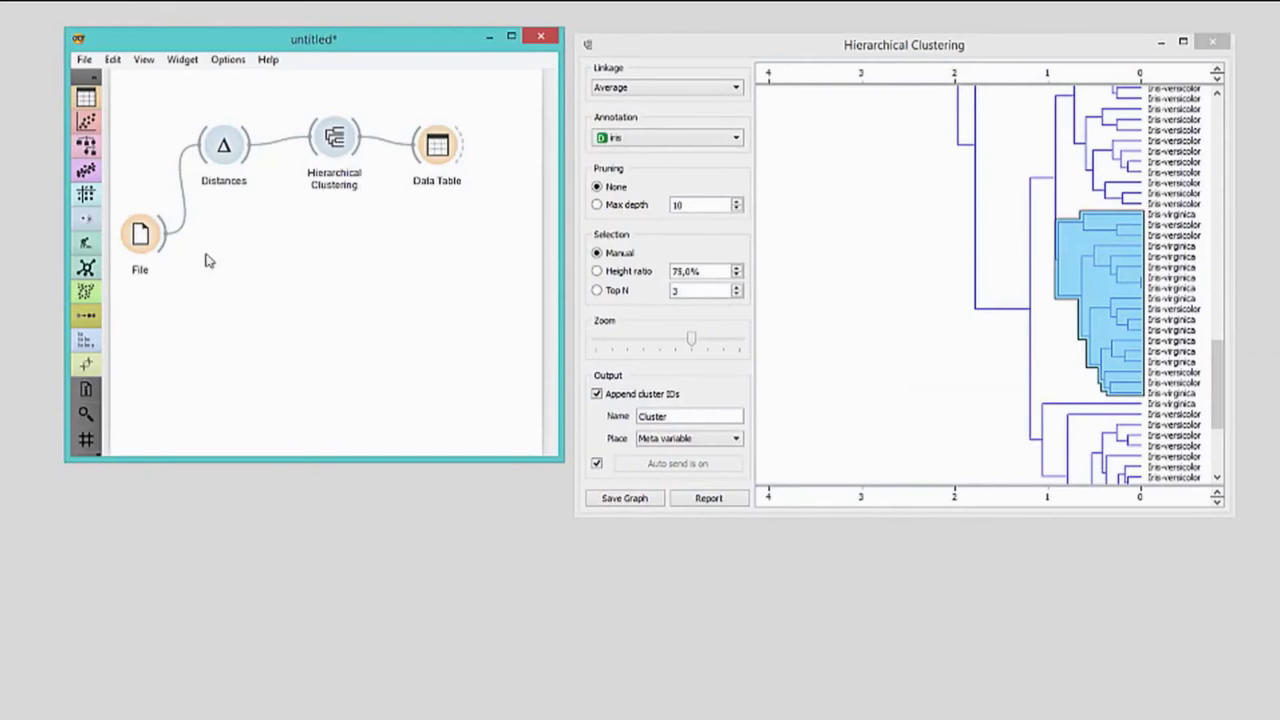
- Add a Scatter Plot fed by the File widget and open it
{"action": "left_click_drag", "start_coordinate": [165, 238], "coordinate": [427, 242]}
{"action": "type", "text": "scatte"}
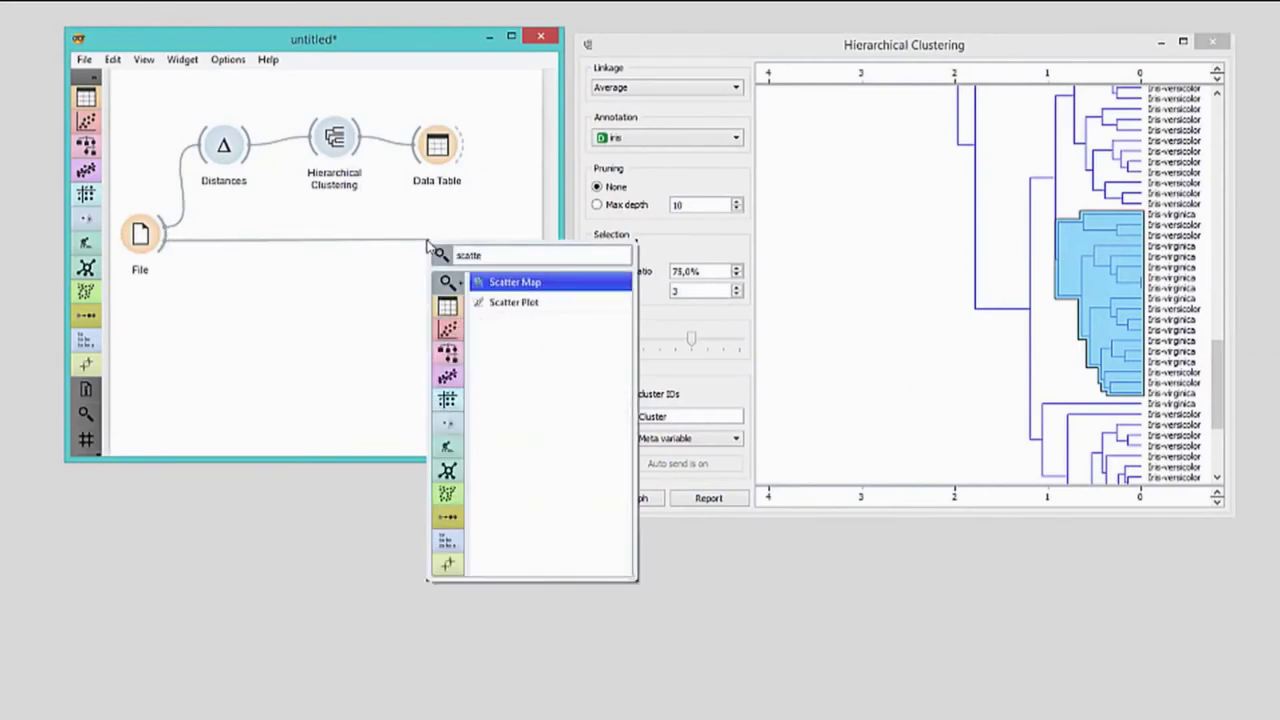
{"action": "key", "text": "Down"}
{"action": "key", "text": "Return"}
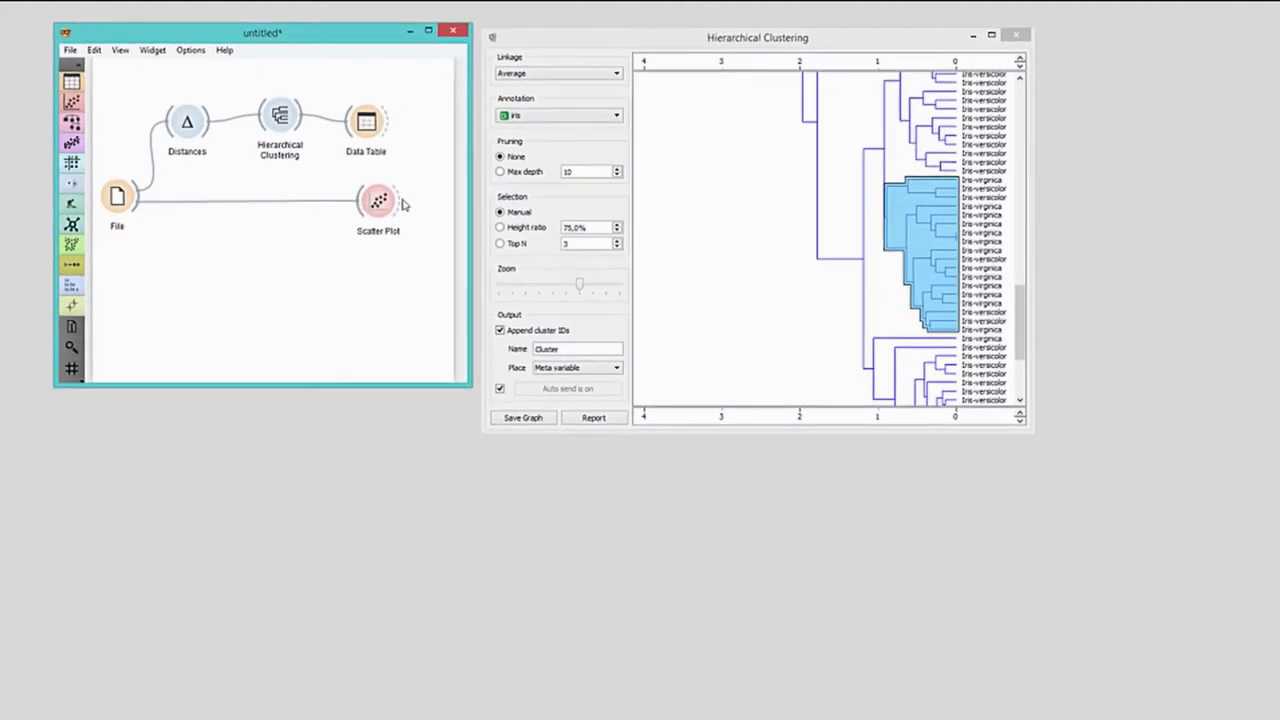
{"action": "double_click", "coordinate": [380, 203]}
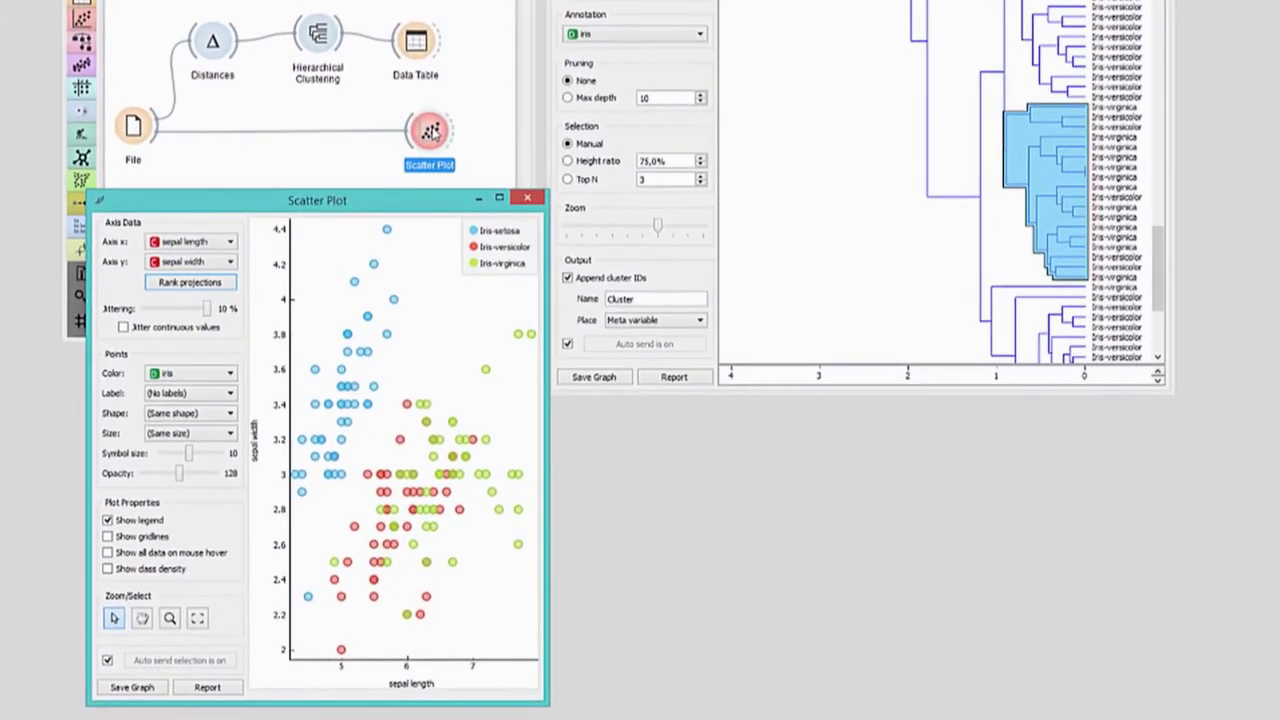
- Rank projections to show petal width vs petal length, move the legend lower right, and link Hierarchical Clustering in
{"action": "left_click", "coordinate": [226, 282]}
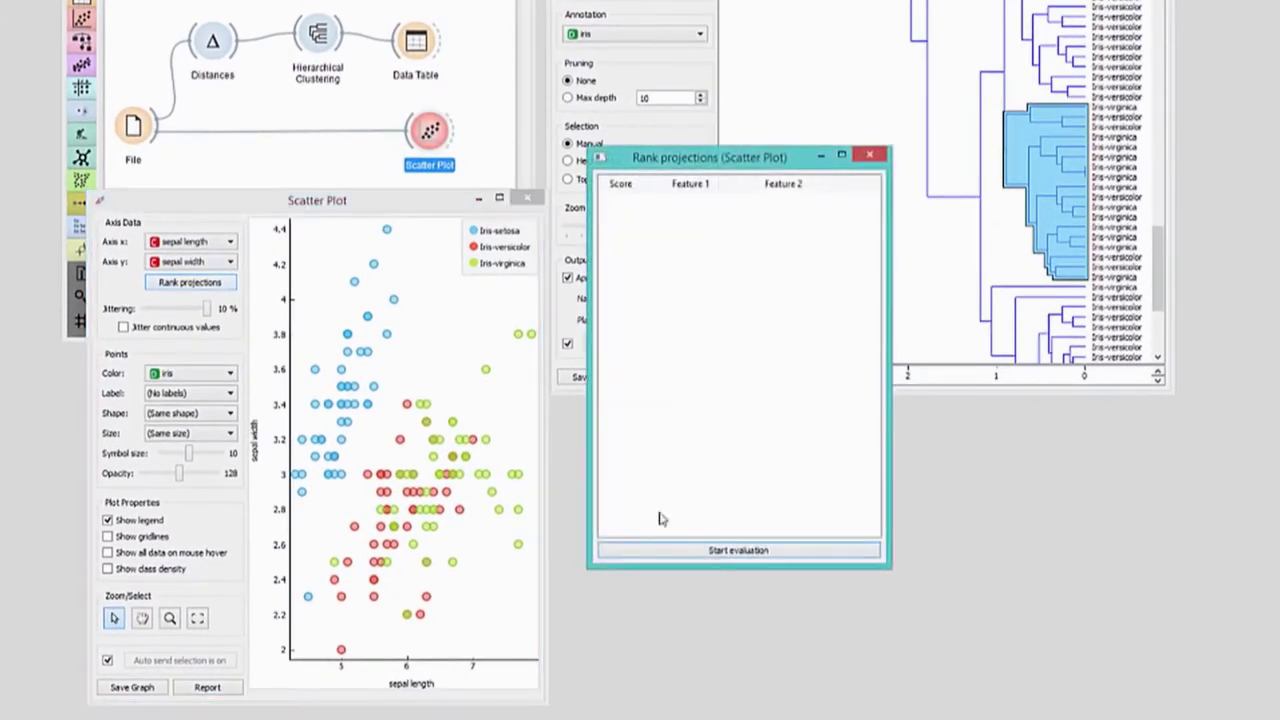
{"action": "left_click", "coordinate": [703, 551]}
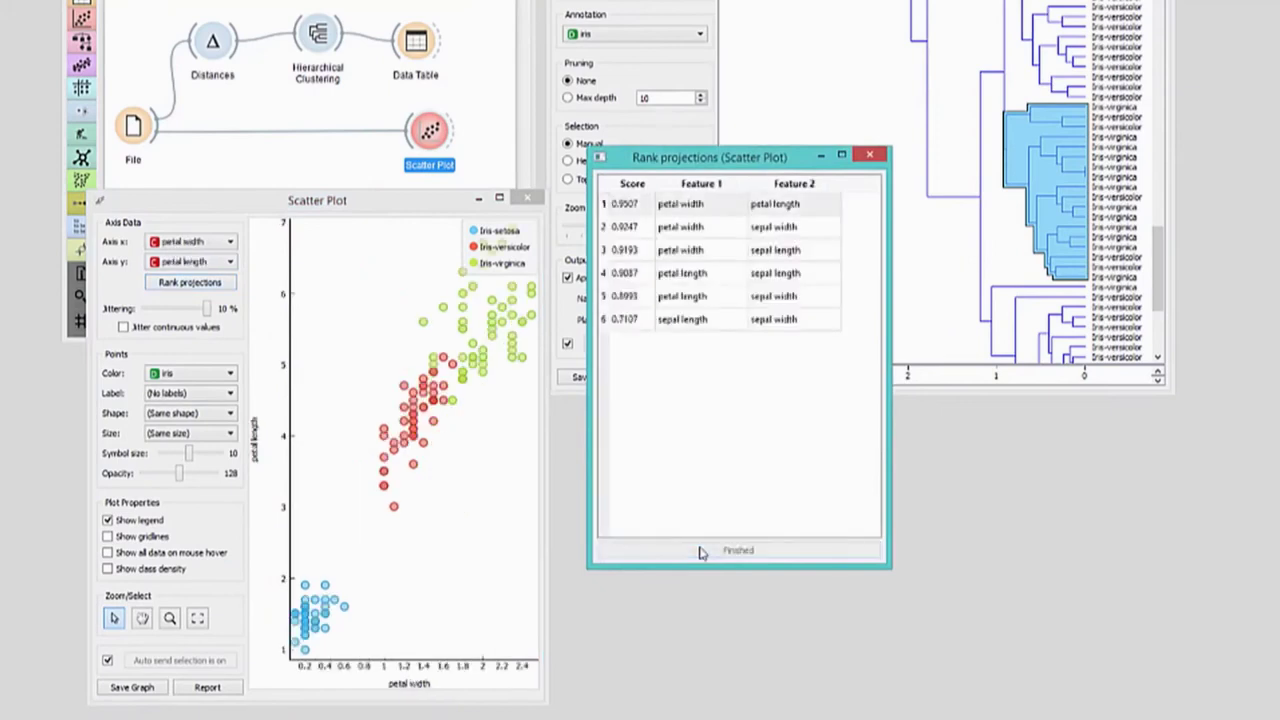
{"action": "left_click", "coordinate": [869, 155]}
{"action": "left_click_drag", "start_coordinate": [501, 356], "coordinate": [495, 613]}
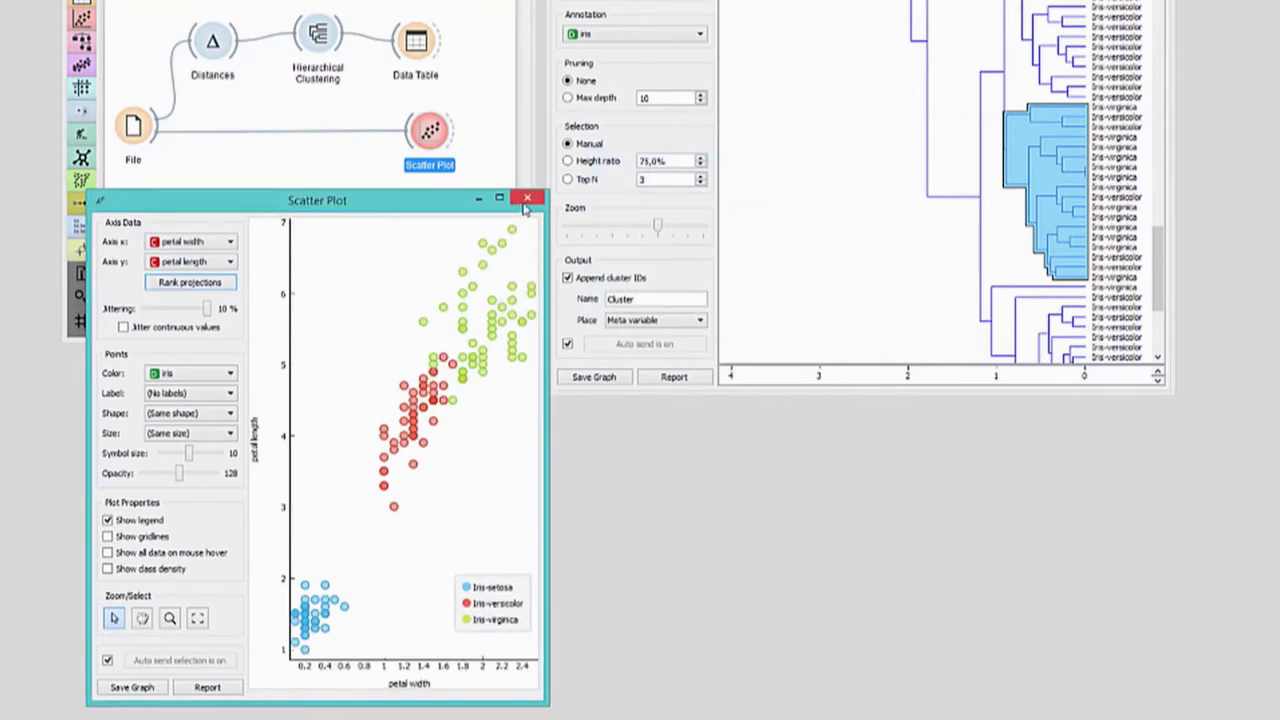
{"action": "left_click_drag", "start_coordinate": [357, 52], "coordinate": [430, 130]}
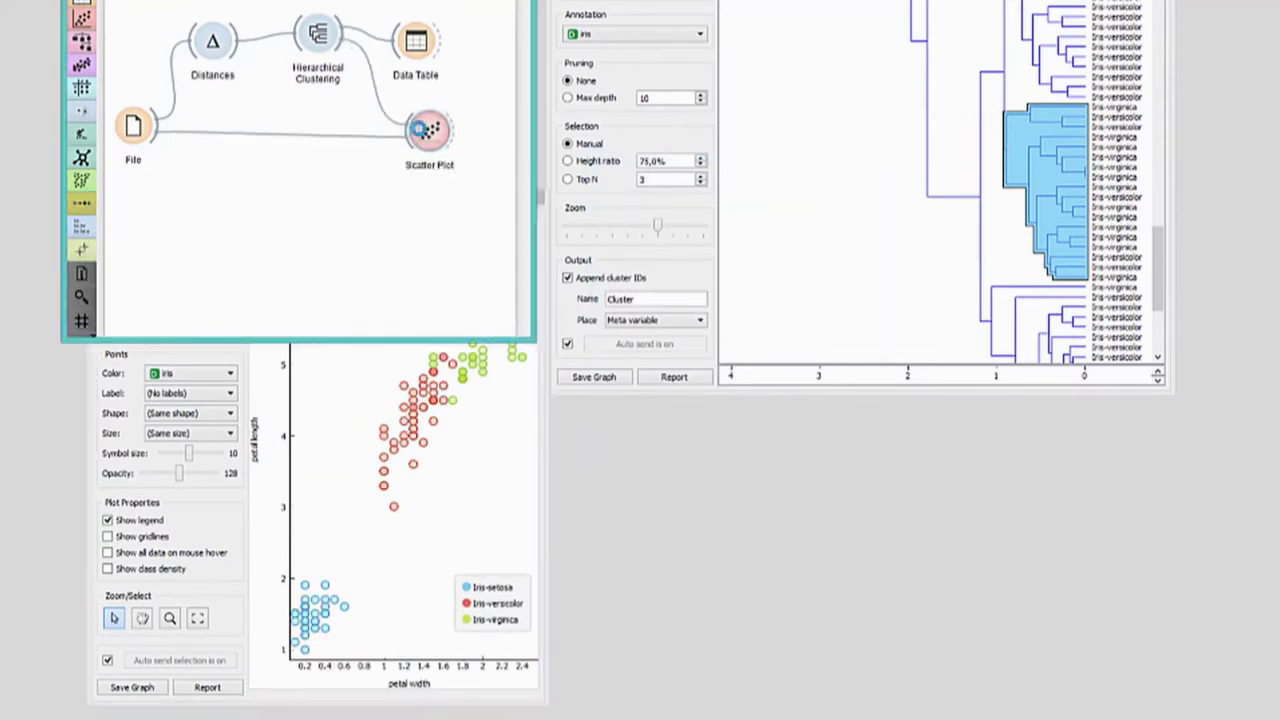
- Try several upper and larger dendrogram subtrees, finishing with the lower virginica cluster selected
{"action": "left_click", "coordinate": [472, 472]}
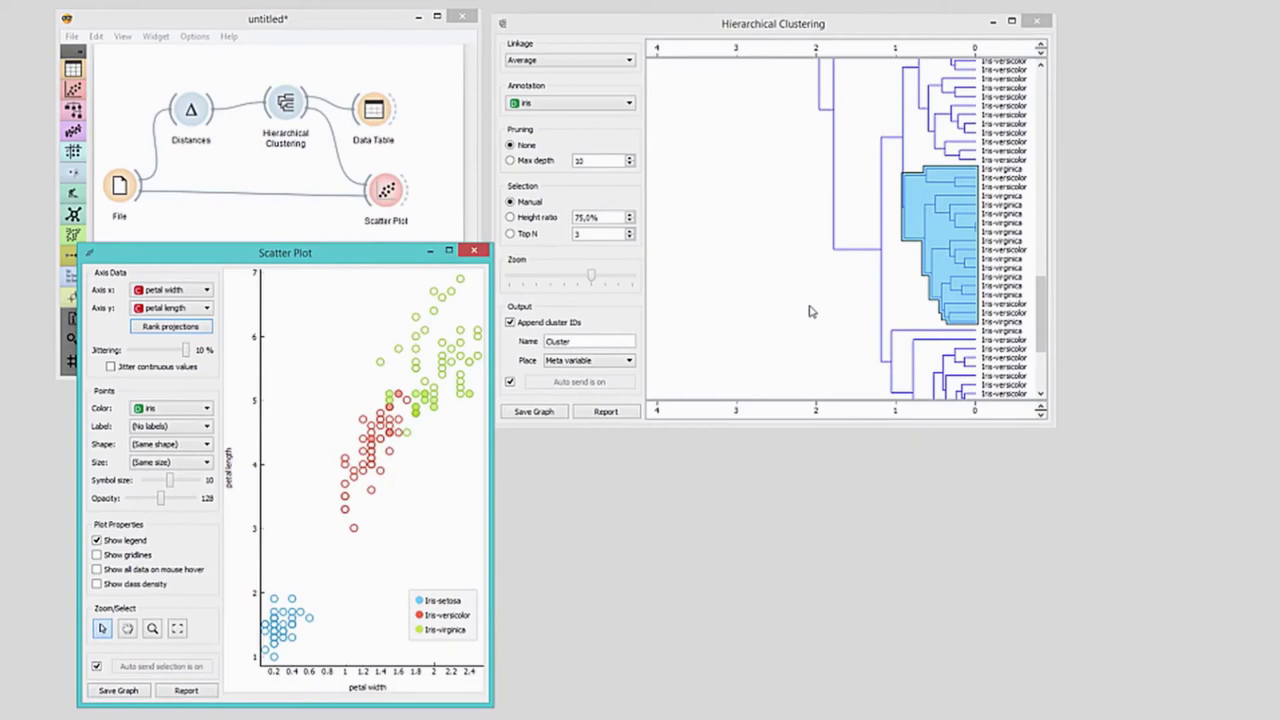
{"action": "left_click", "coordinate": [940, 119]}
{"action": "scroll", "coordinate": [940, 128], "scroll_direction": "up", "scroll_amount": 5}
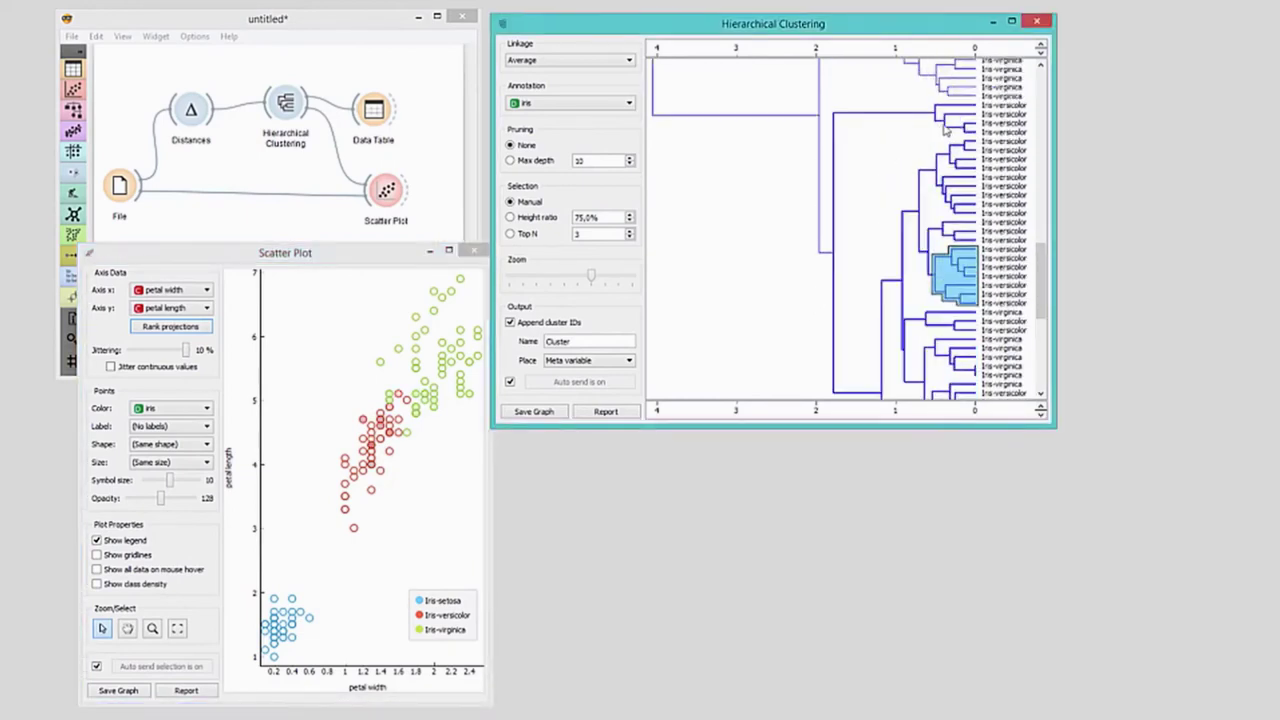
{"action": "left_click", "coordinate": [946, 121]}
{"action": "left_click", "coordinate": [928, 220]}
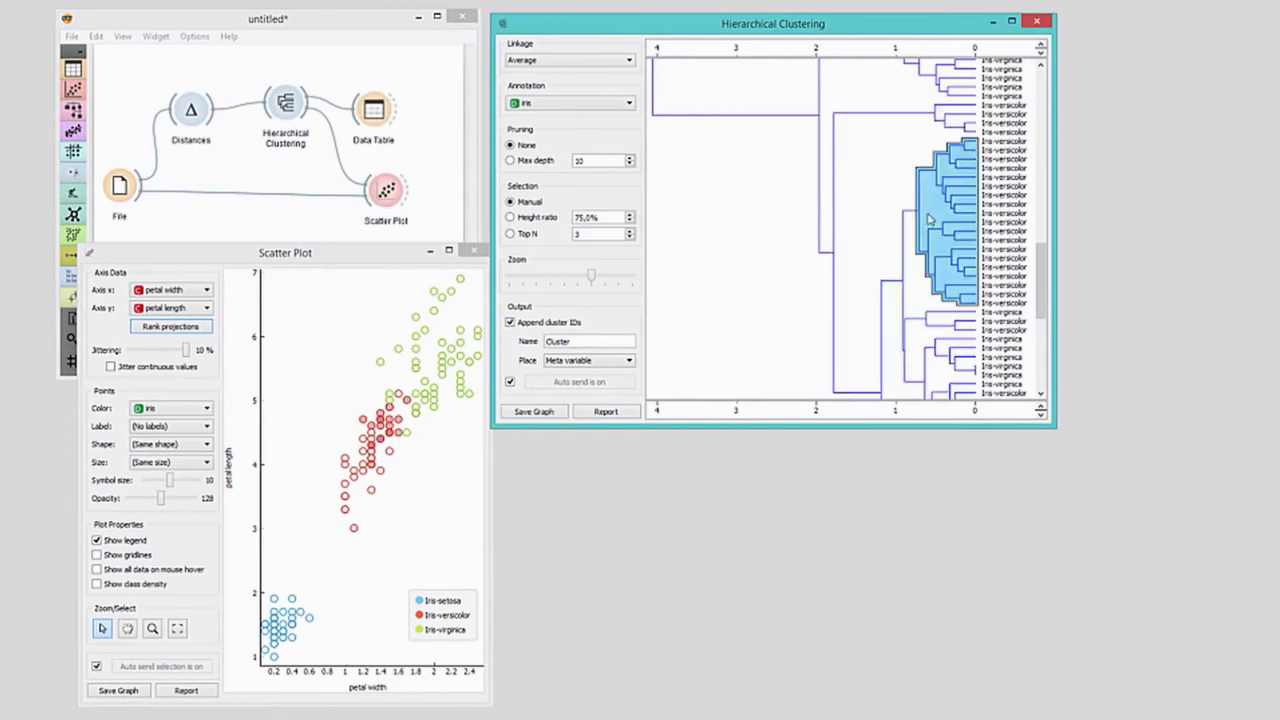
{"action": "scroll", "coordinate": [928, 220], "scroll_direction": "down", "scroll_amount": 6}
{"action": "left_click", "coordinate": [928, 165]}
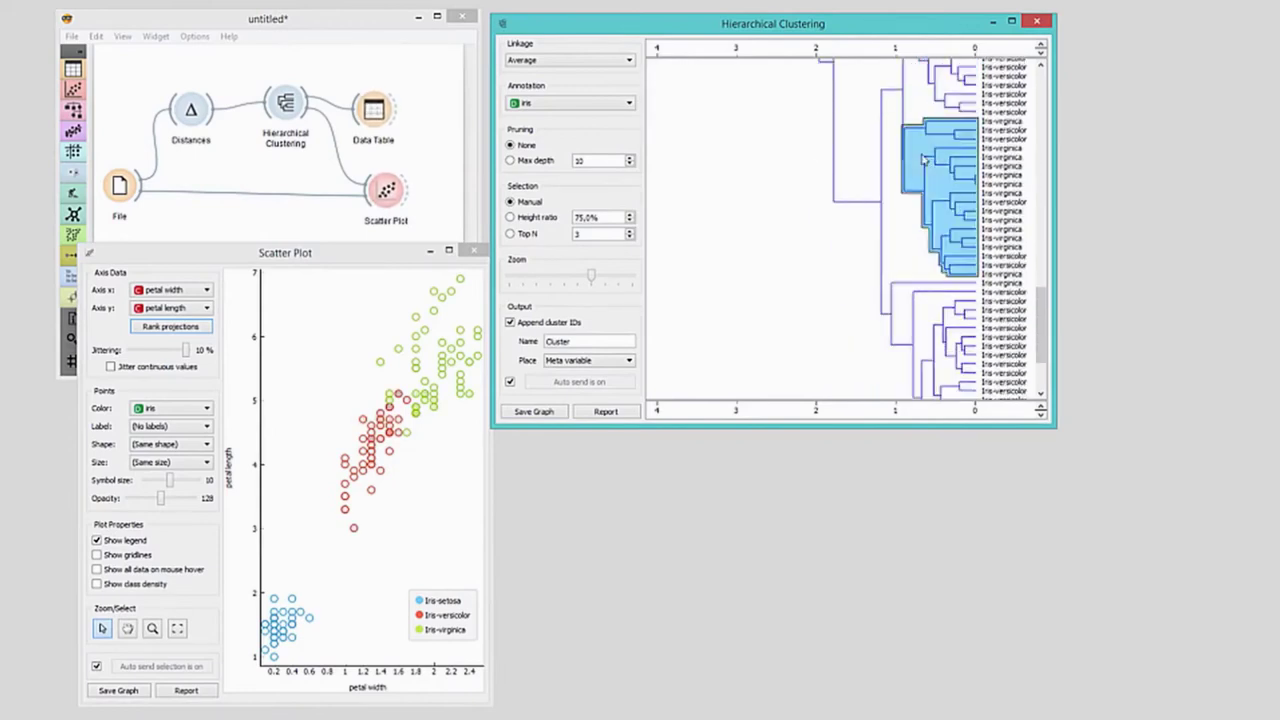
{"action": "scroll", "coordinate": [925, 192], "scroll_direction": "down", "scroll_amount": 3}
{"action": "left_click", "coordinate": [916, 210]}
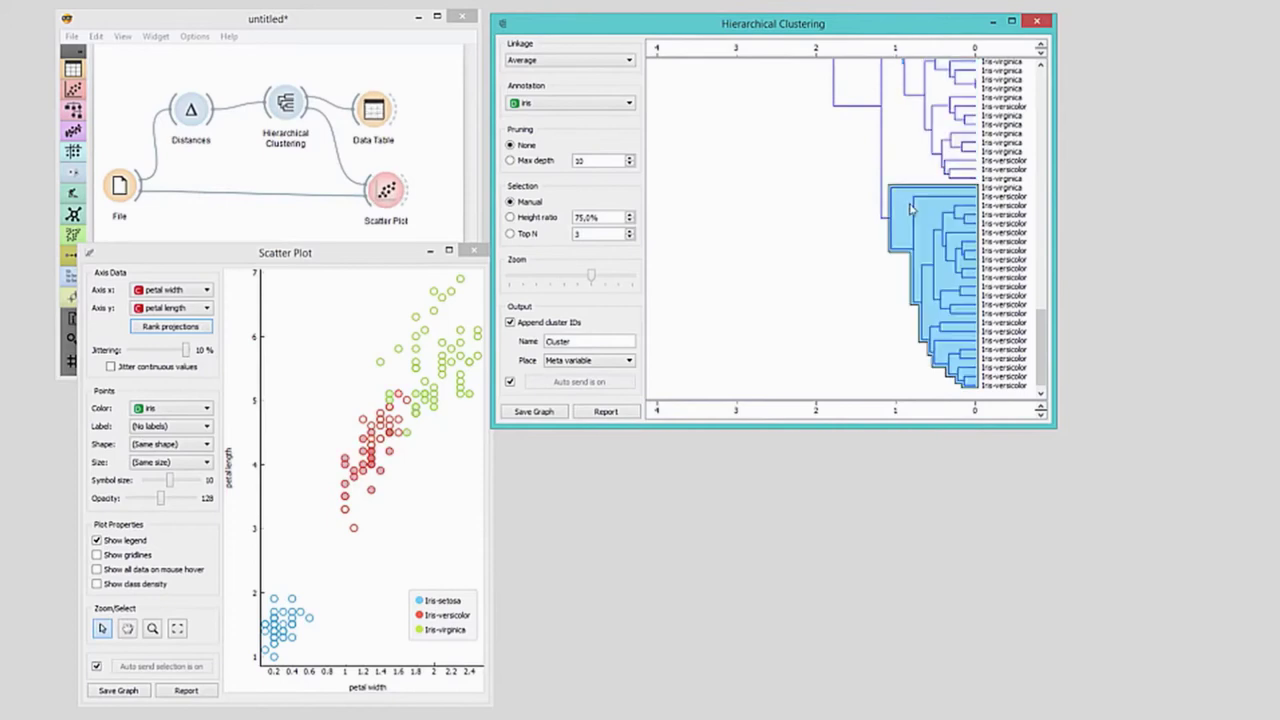
{"action": "scroll", "coordinate": [912, 209], "scroll_direction": "down", "scroll_amount": 5}
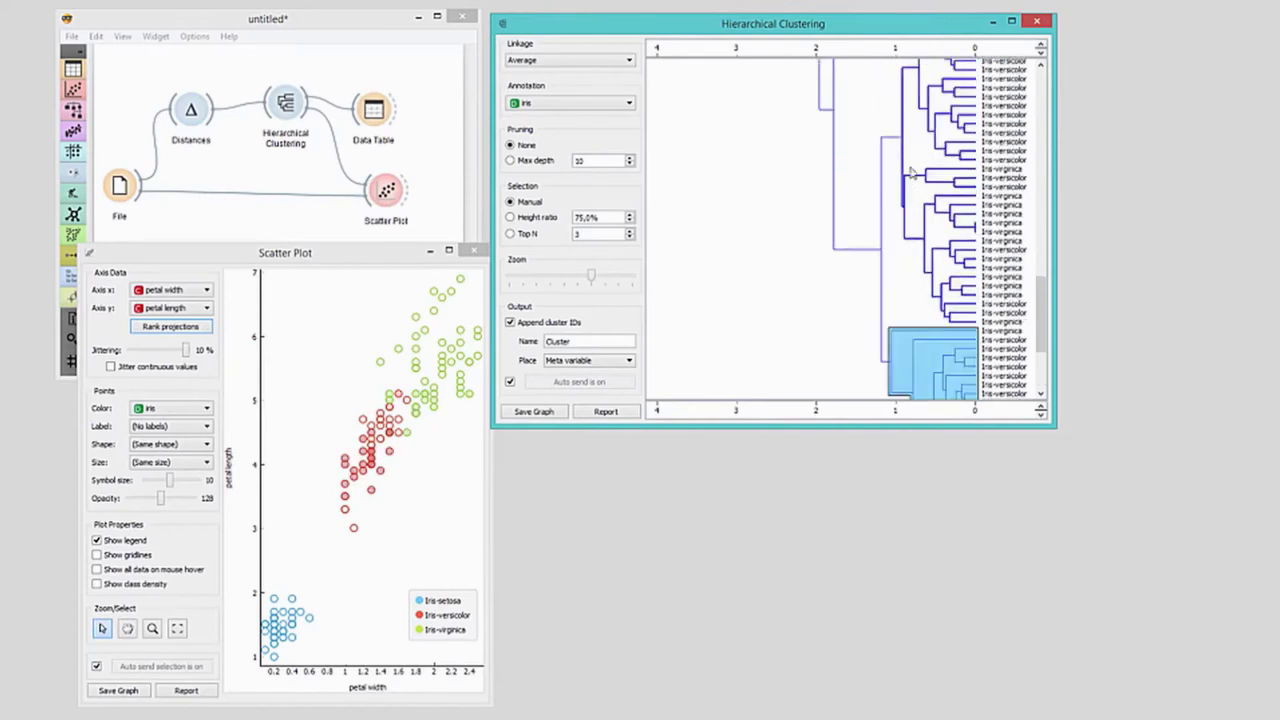
{"action": "left_click", "coordinate": [912, 189]}
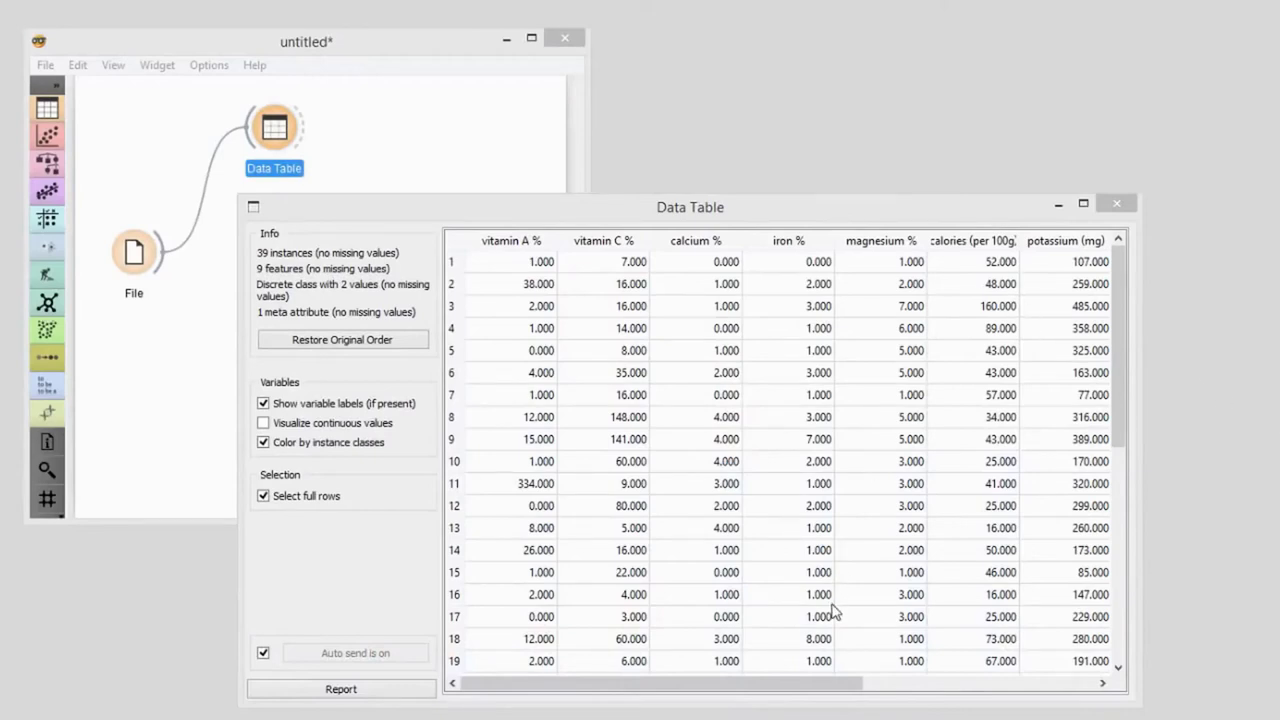
- Scroll the fruit Data Table right to view the classification and name columns, then close it
{"action": "left_click", "coordinate": [808, 684]}
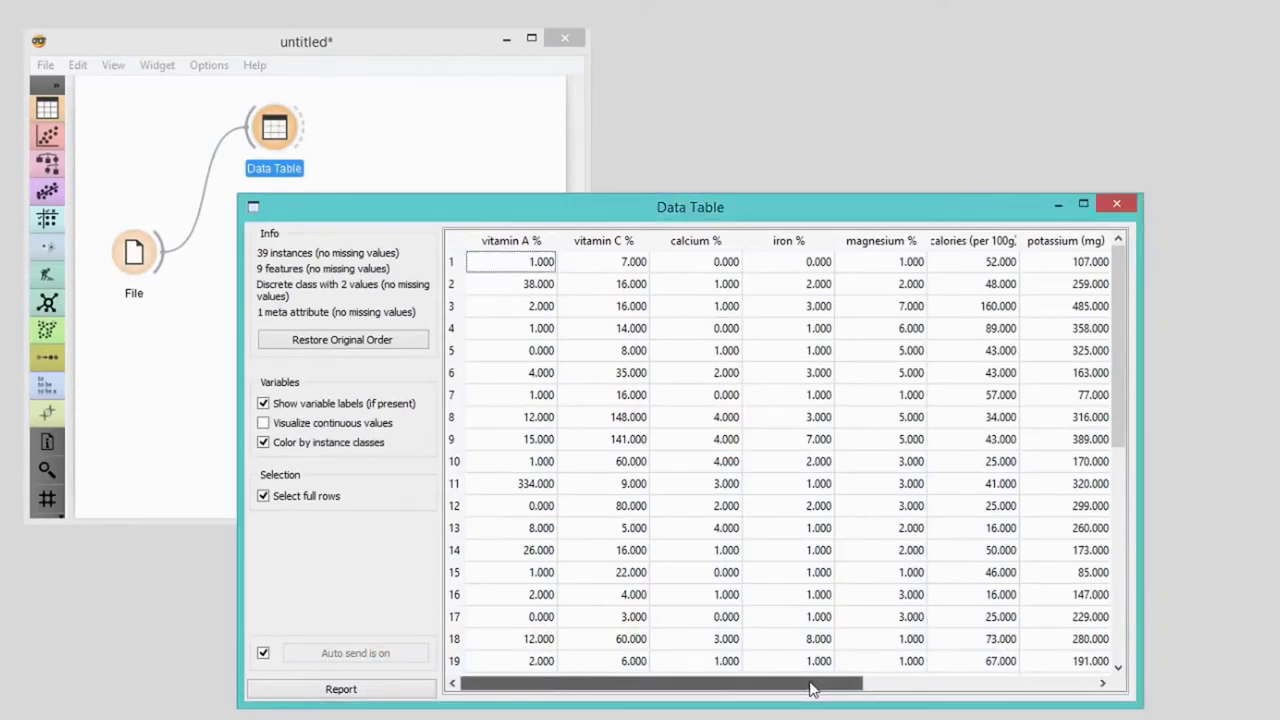
{"action": "left_click_drag", "start_coordinate": [810, 688], "coordinate": [1090, 678]}
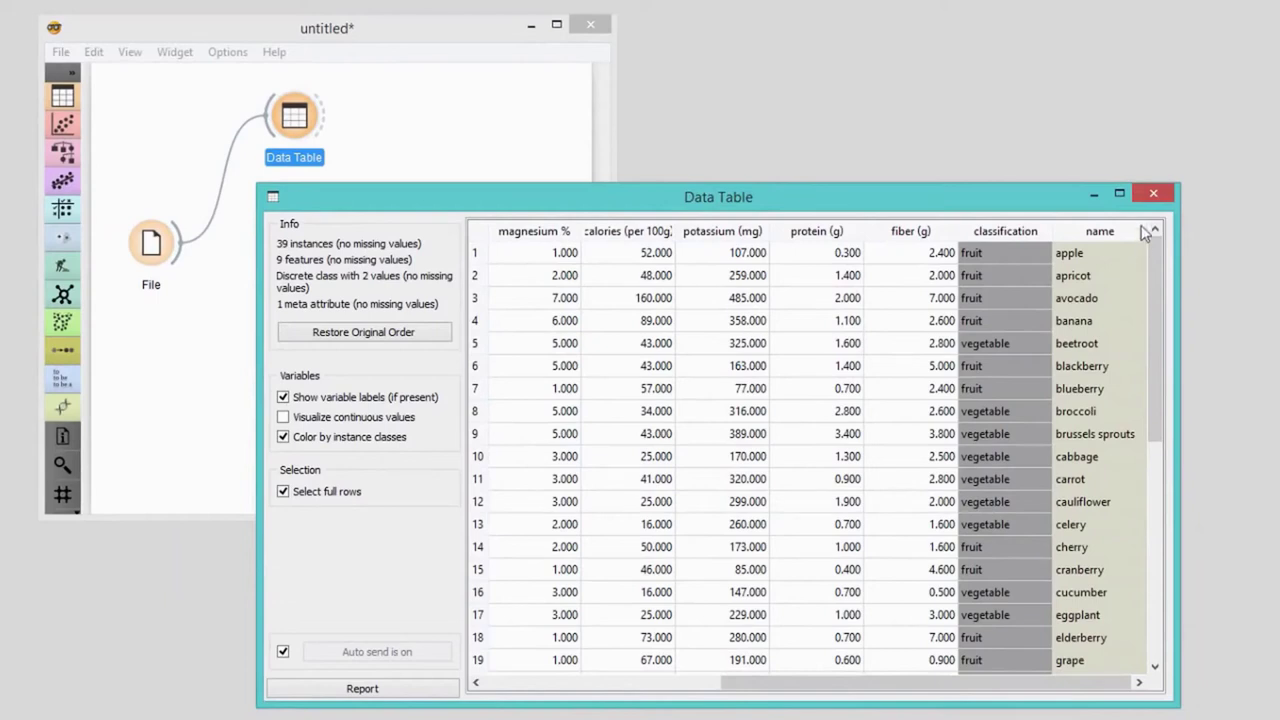
{"action": "left_click", "coordinate": [1153, 193]}
{"action": "left_click_drag", "start_coordinate": [178, 256], "coordinate": [249, 251]}
- Add a Classification Tree fed by File, link a Classification Tree Viewer to it, and open the viewer
{"action": "type", "text": "class"}
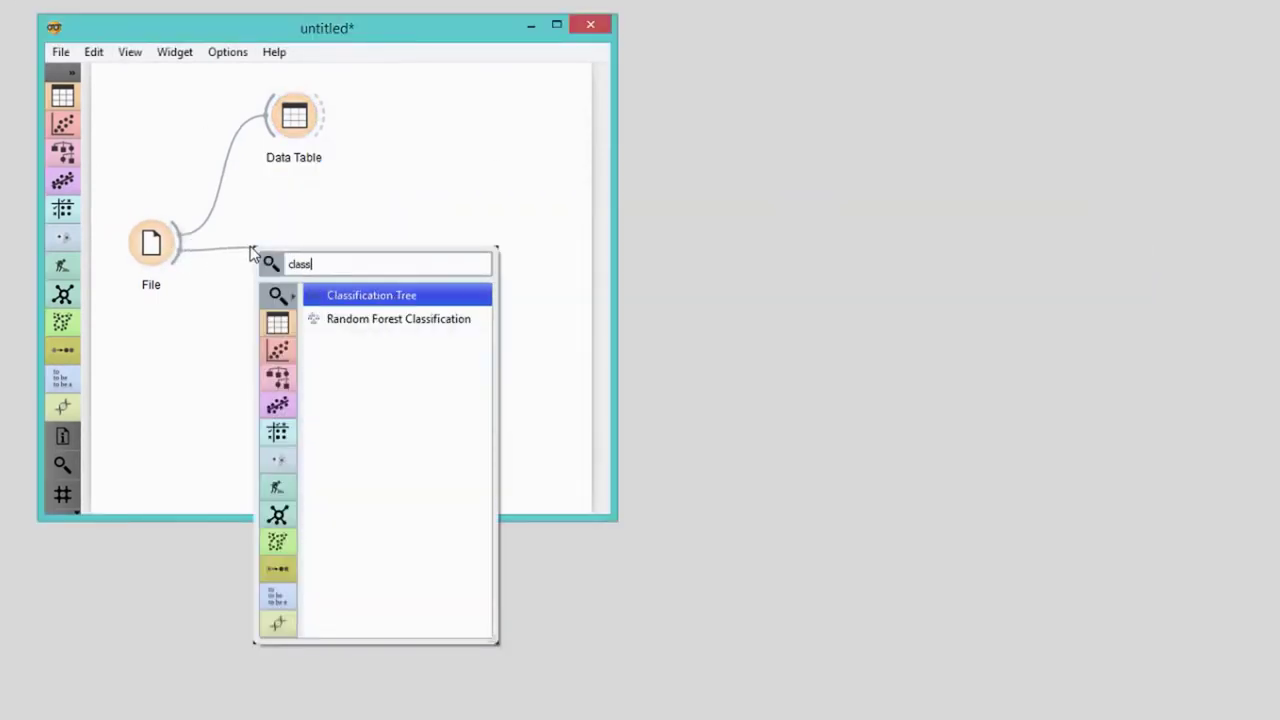
{"action": "key", "text": "Return"}
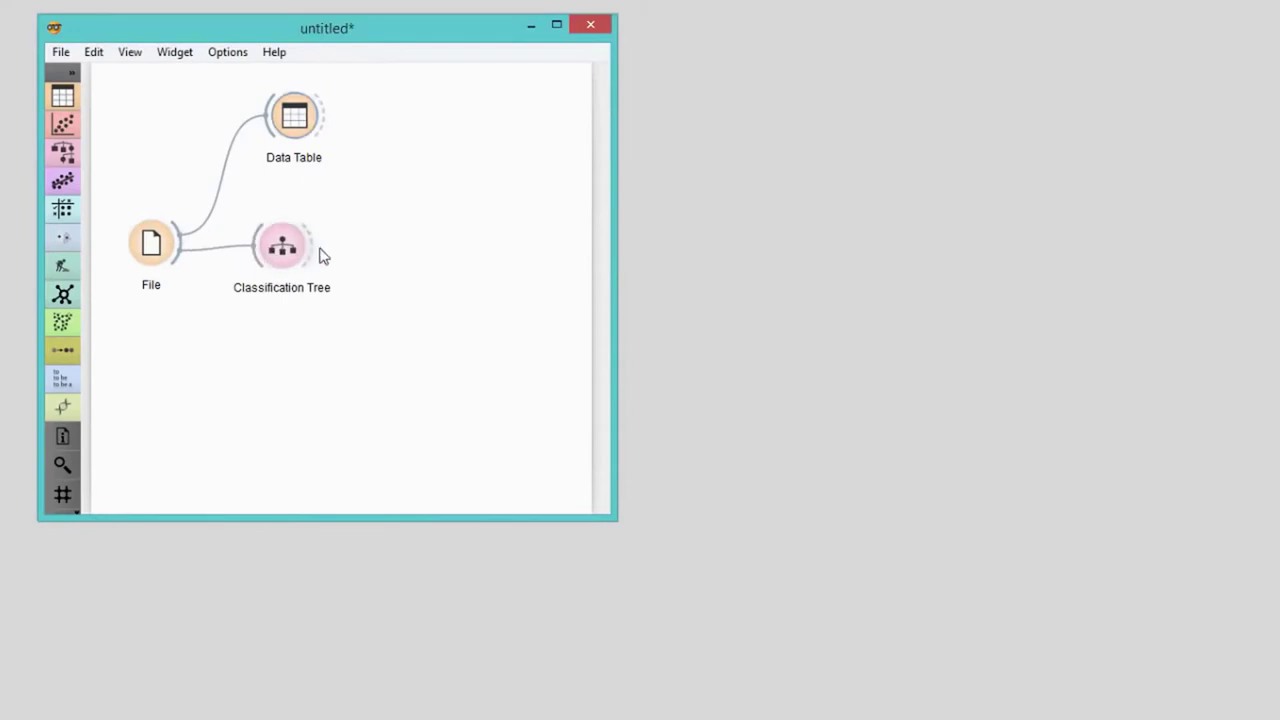
{"action": "left_click_drag", "start_coordinate": [323, 256], "coordinate": [417, 182]}
{"action": "type", "text": "clas"}
{"action": "key", "text": "Down"}
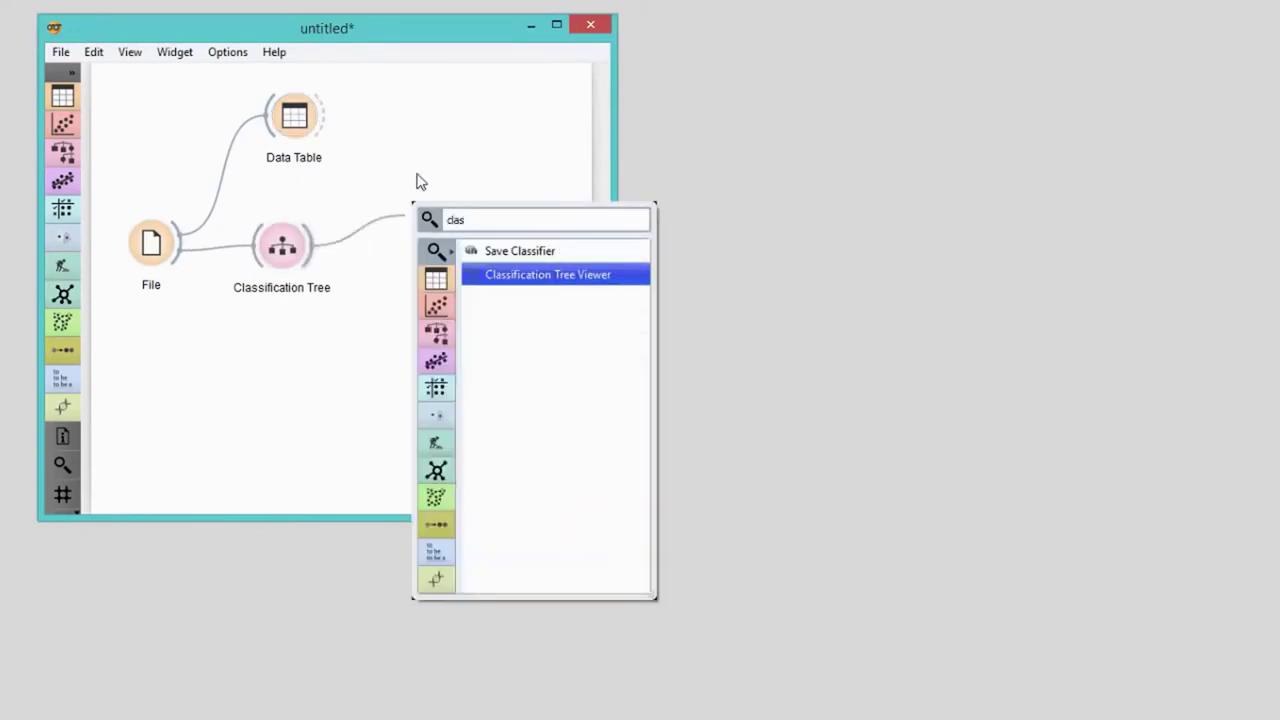
{"action": "key", "text": "Return"}
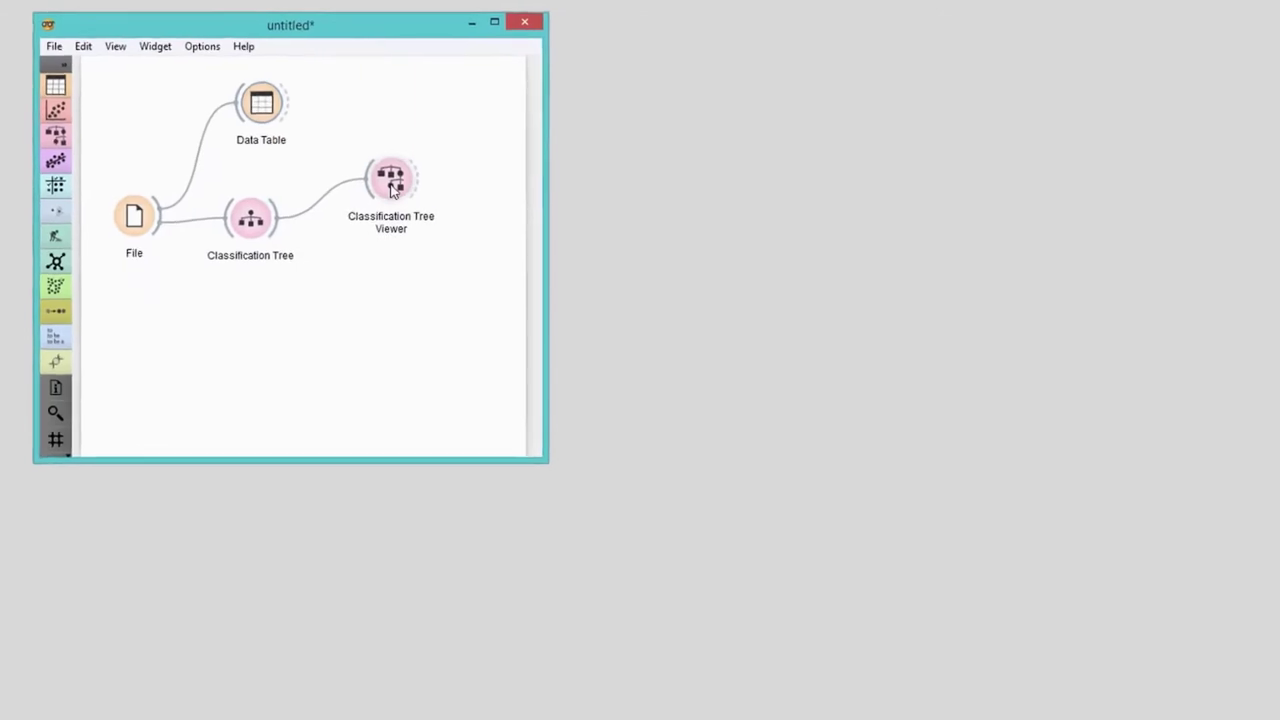
{"action": "double_click", "coordinate": [391, 181]}
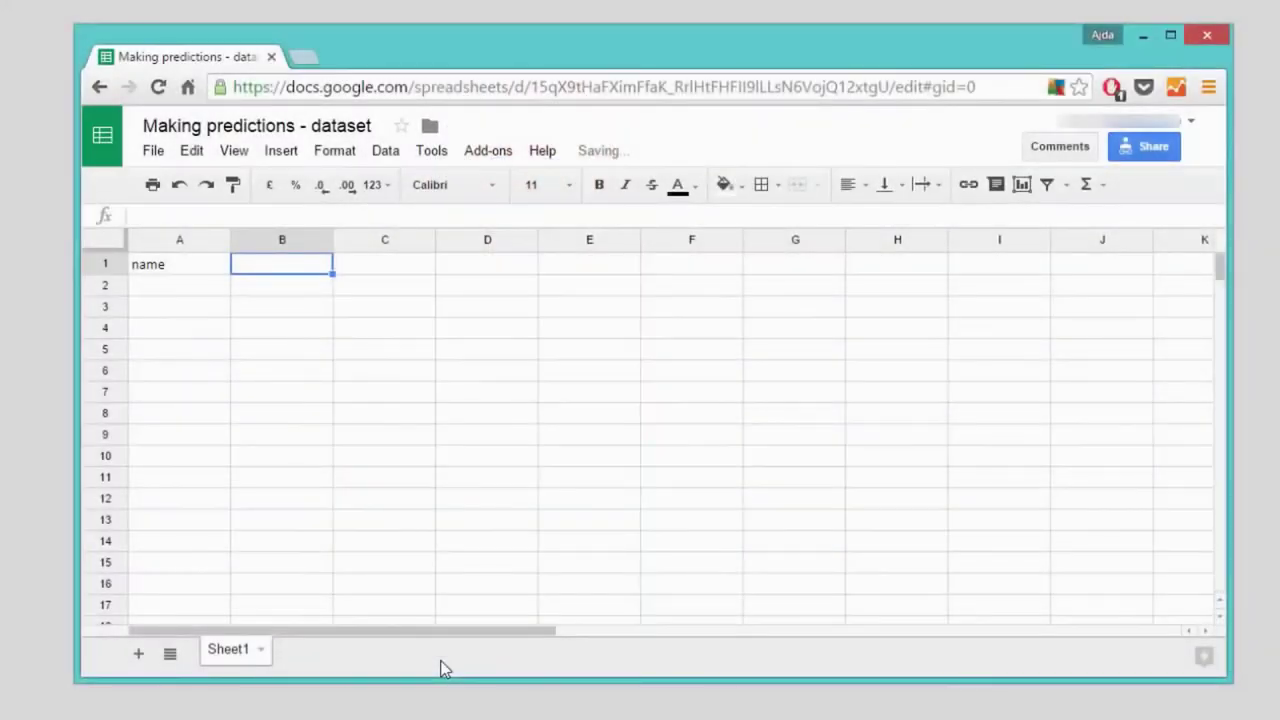
- Enter the 'vitamin A %' and 'vitamin C %' column headers
{"action": "type", "text": "vitamin A %"}
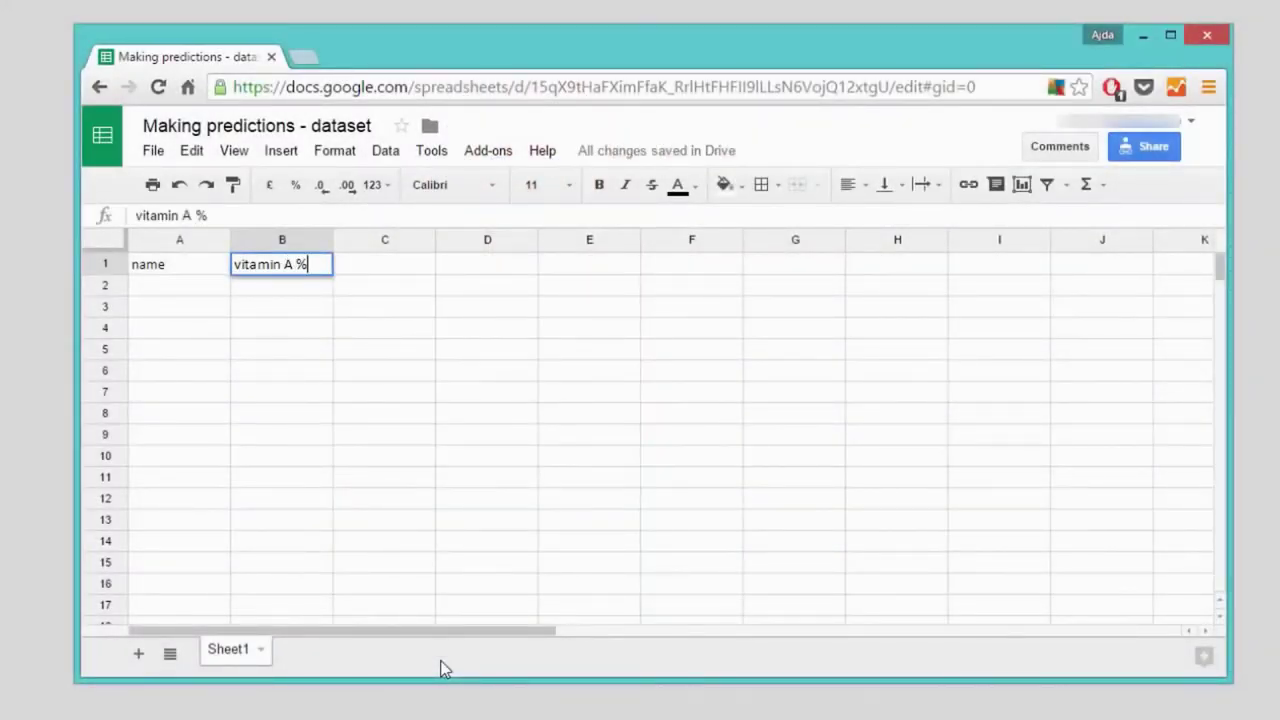
{"action": "key", "text": "Tab"}
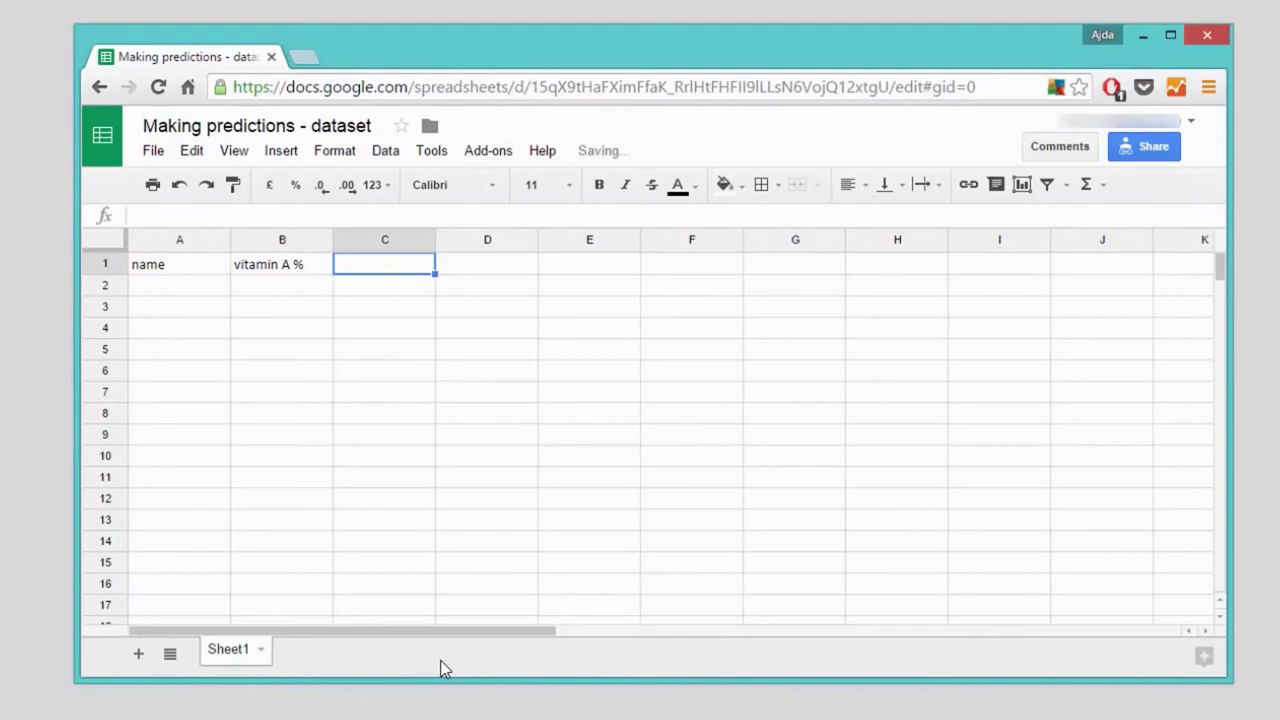
{"action": "type", "text": "vitamin C %"}
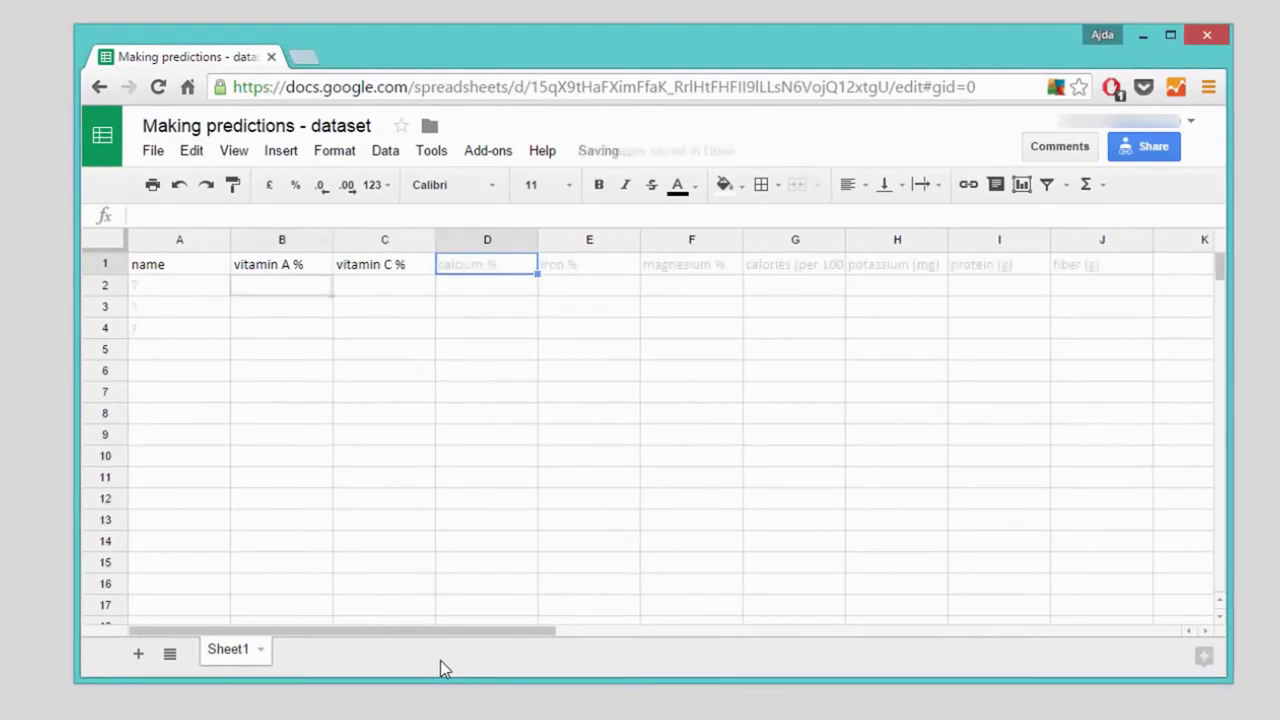
- Enter vitamin A values 1, 15 and 0 for the three rows
{"action": "type", "text": "1"}
{"action": "key", "text": "Return"}
{"action": "type", "text": "15"}
{"action": "key", "text": "Return"}
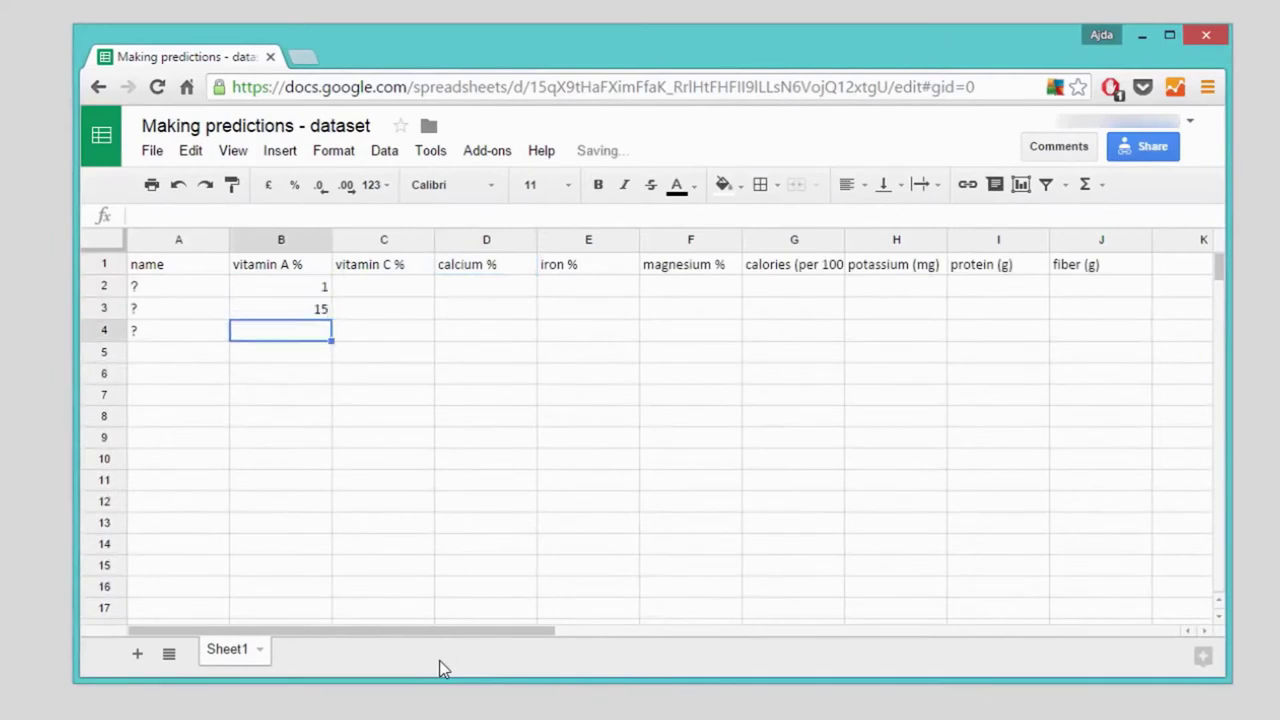
{"action": "type", "text": "0"}
{"action": "key", "text": "Tab"}
- Fill in the remaining nutrient values, including the third row's protein 1.1 and fiber 7
{"action": "key", "text": "Up"}
{"action": "key", "text": "Up"}
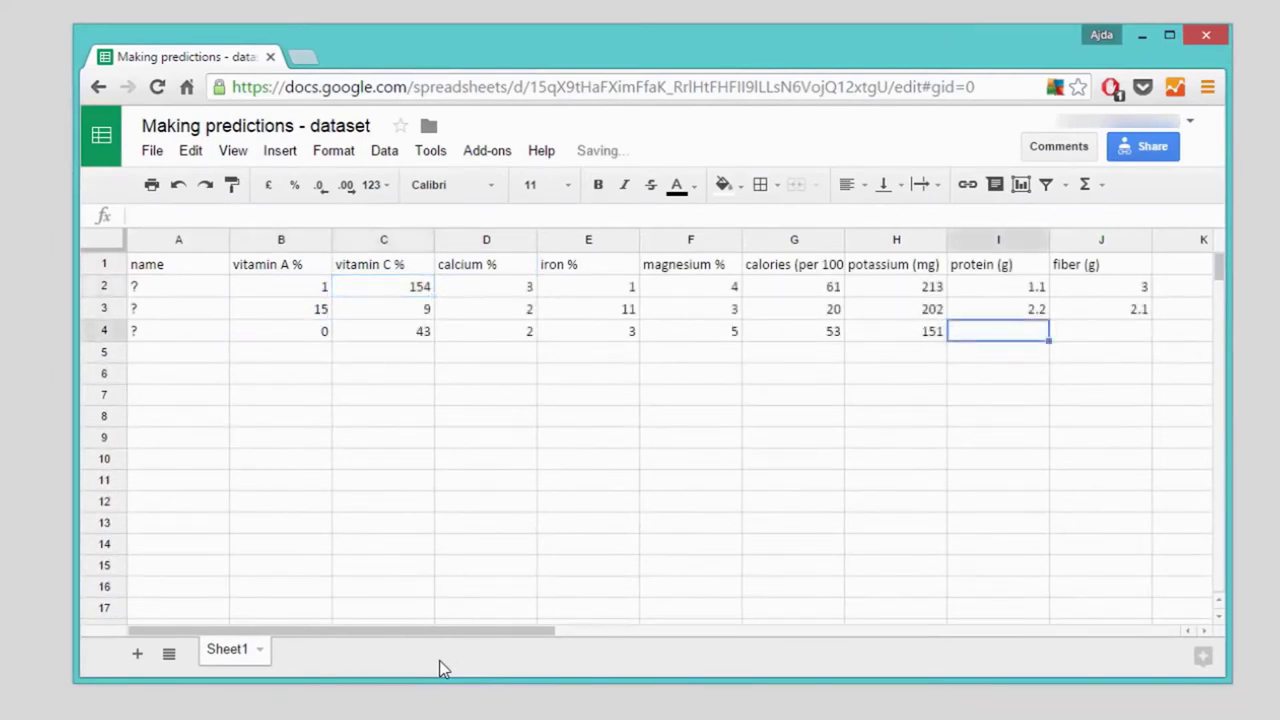
{"action": "type", "text": "1.1"}
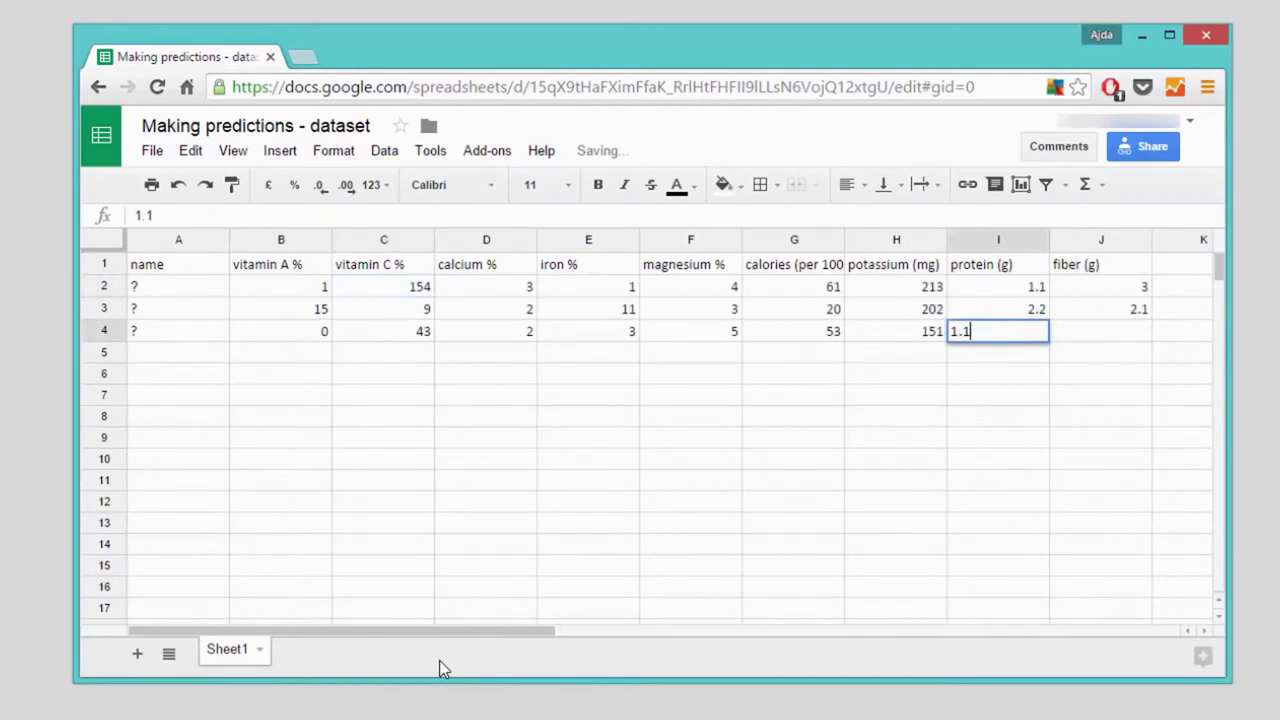
{"action": "key", "text": "Tab"}
{"action": "type", "text": "7"}
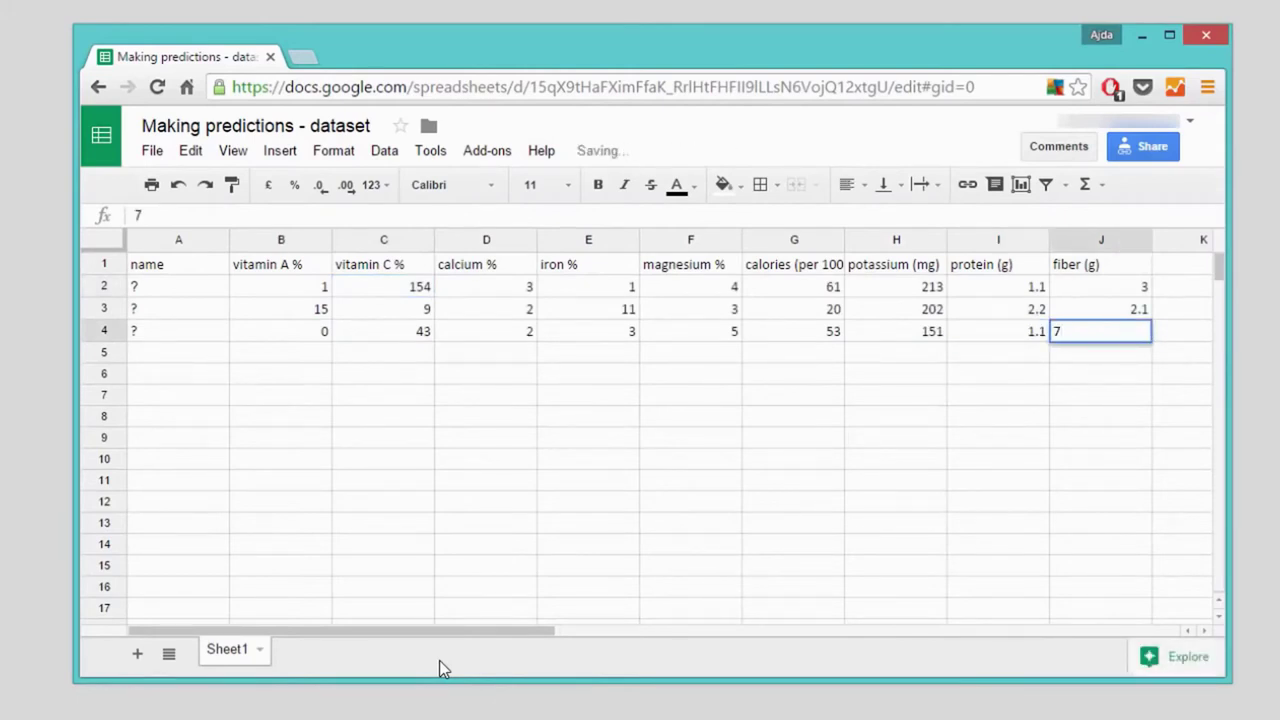
{"action": "key", "text": "Return"}
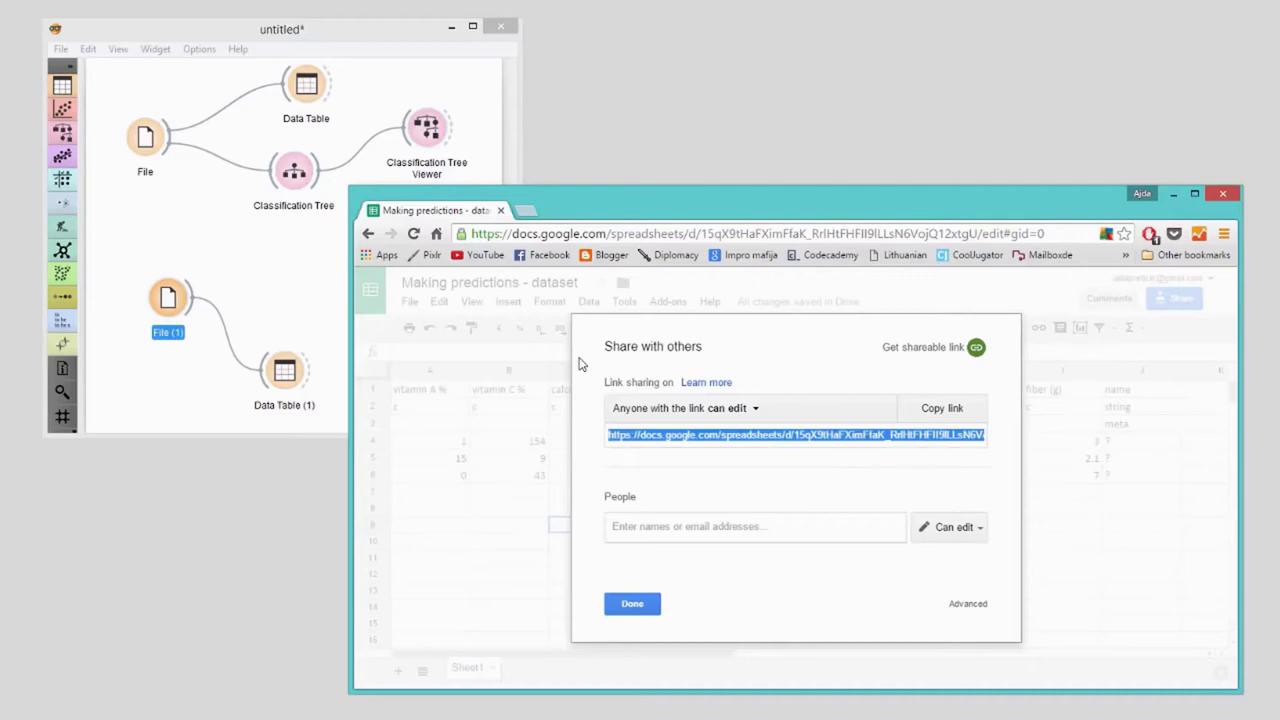
- Paste the Google Sheet's share link as File (1)'s data URL and close its settings
{"action": "left_click", "coordinate": [1174, 192]}
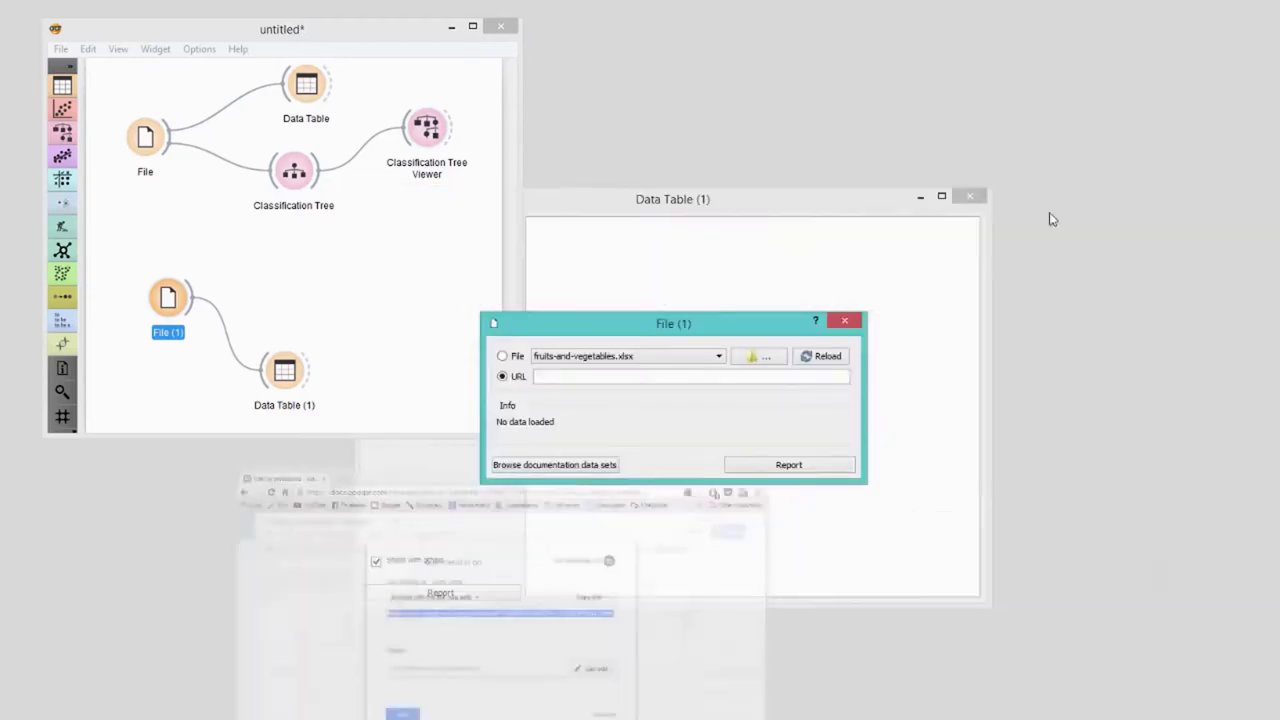
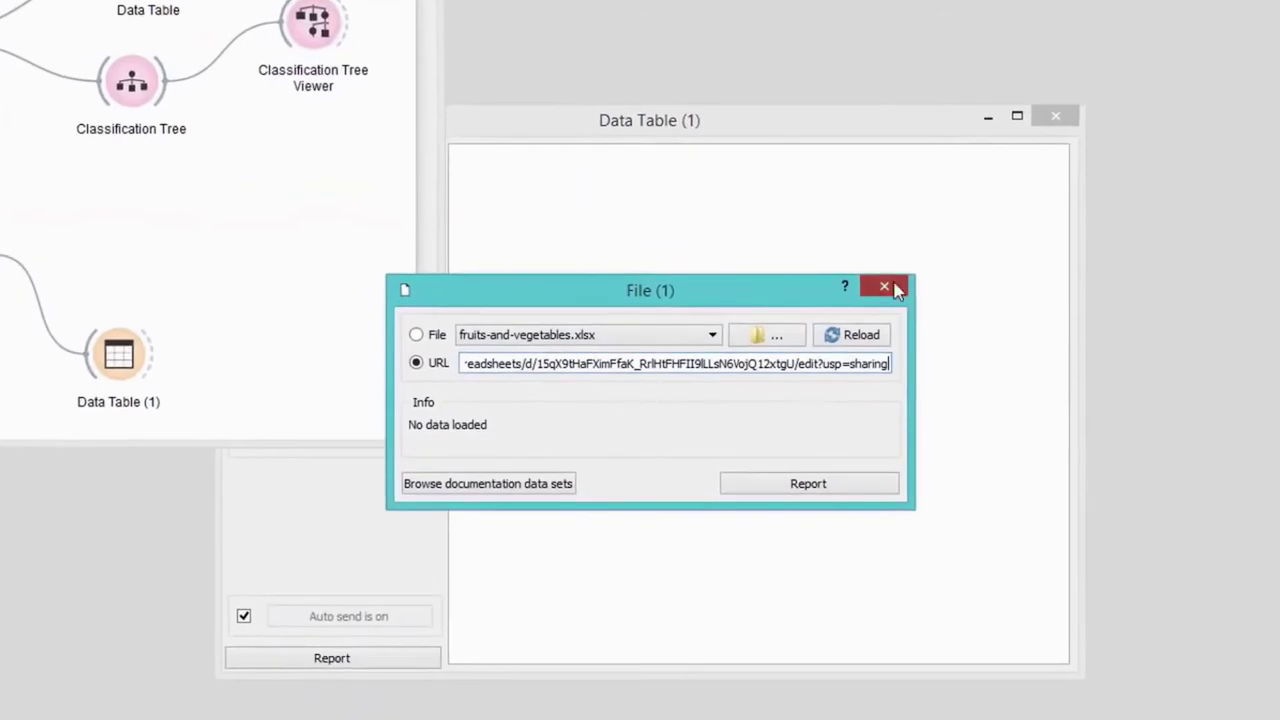
{"action": "left_click", "coordinate": [893, 289]}
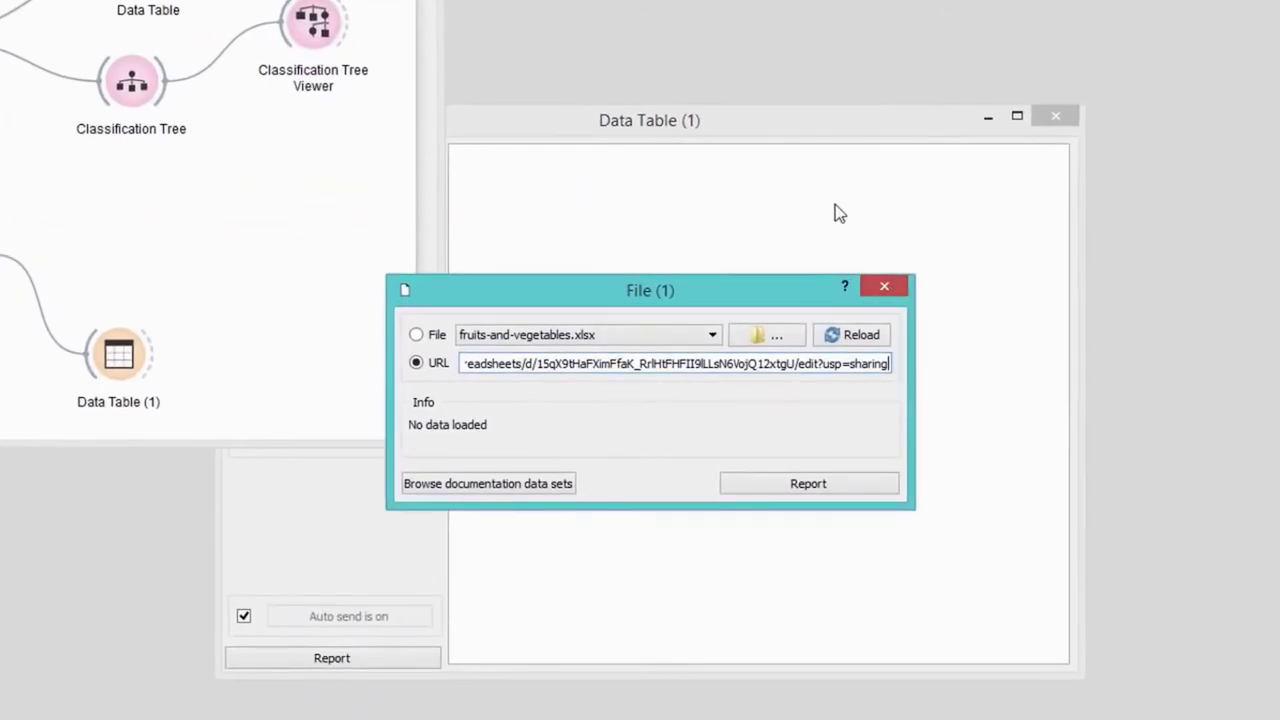
- Scroll Data Table (1) to check the three loaded sheet rows, then close it
{"action": "left_click", "coordinate": [867, 317]}
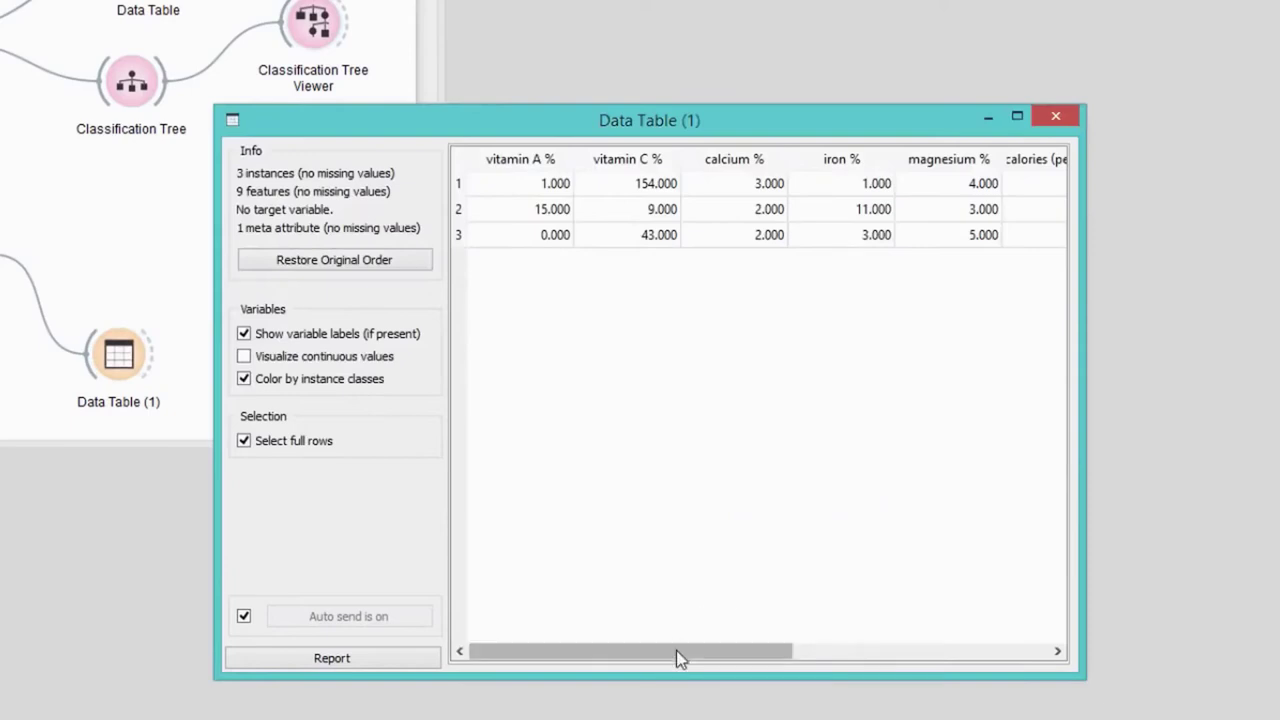
{"action": "left_click_drag", "start_coordinate": [677, 651], "coordinate": [958, 648]}
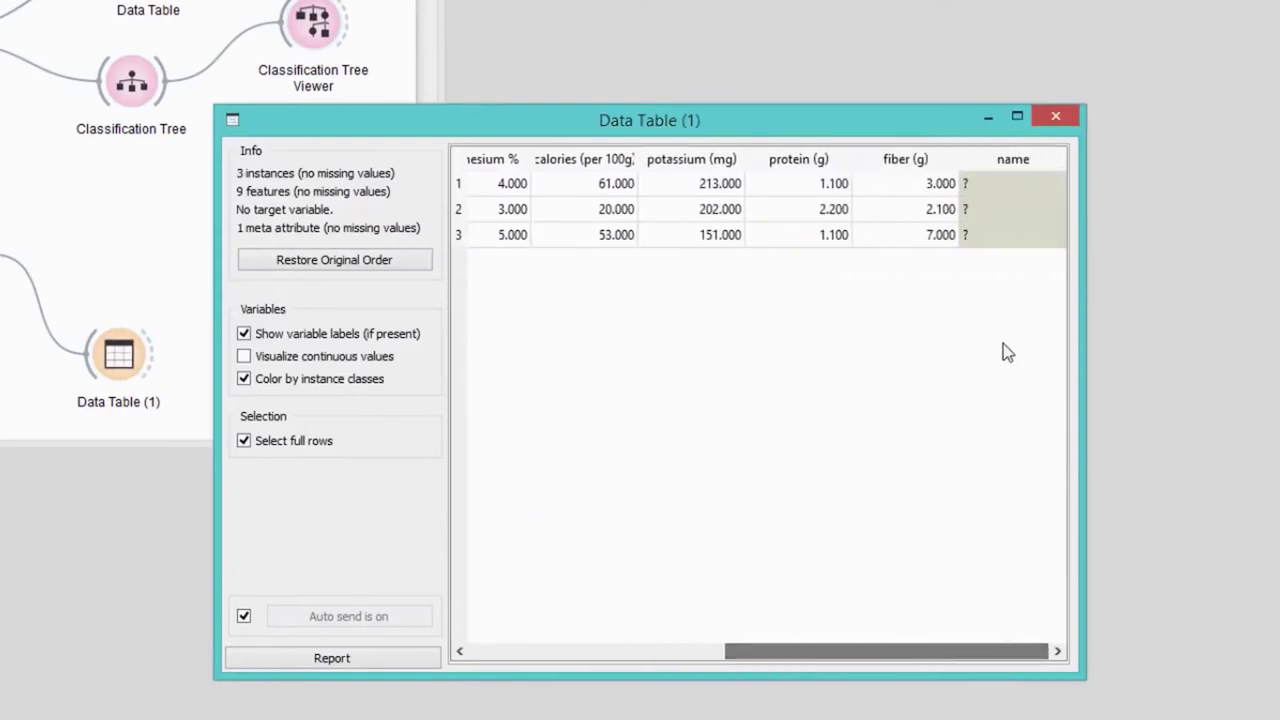
{"action": "left_click", "coordinate": [1055, 116]}
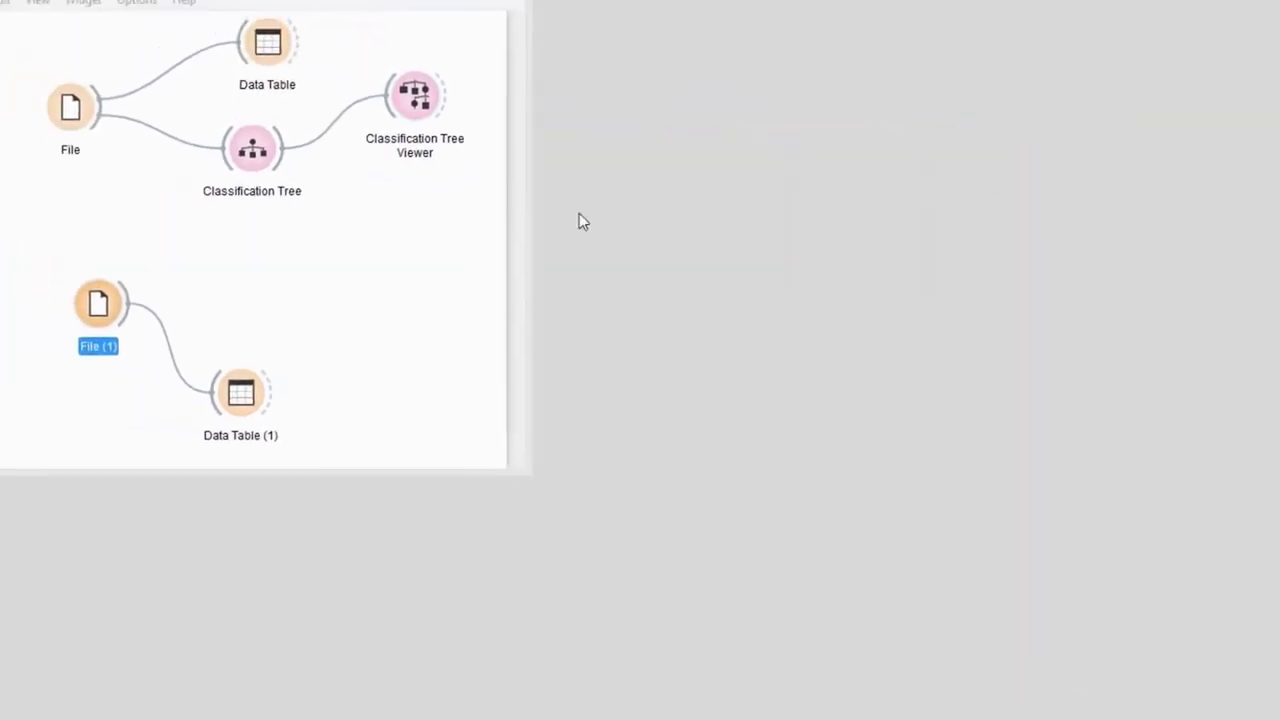
{"action": "left_click", "coordinate": [394, 270]}
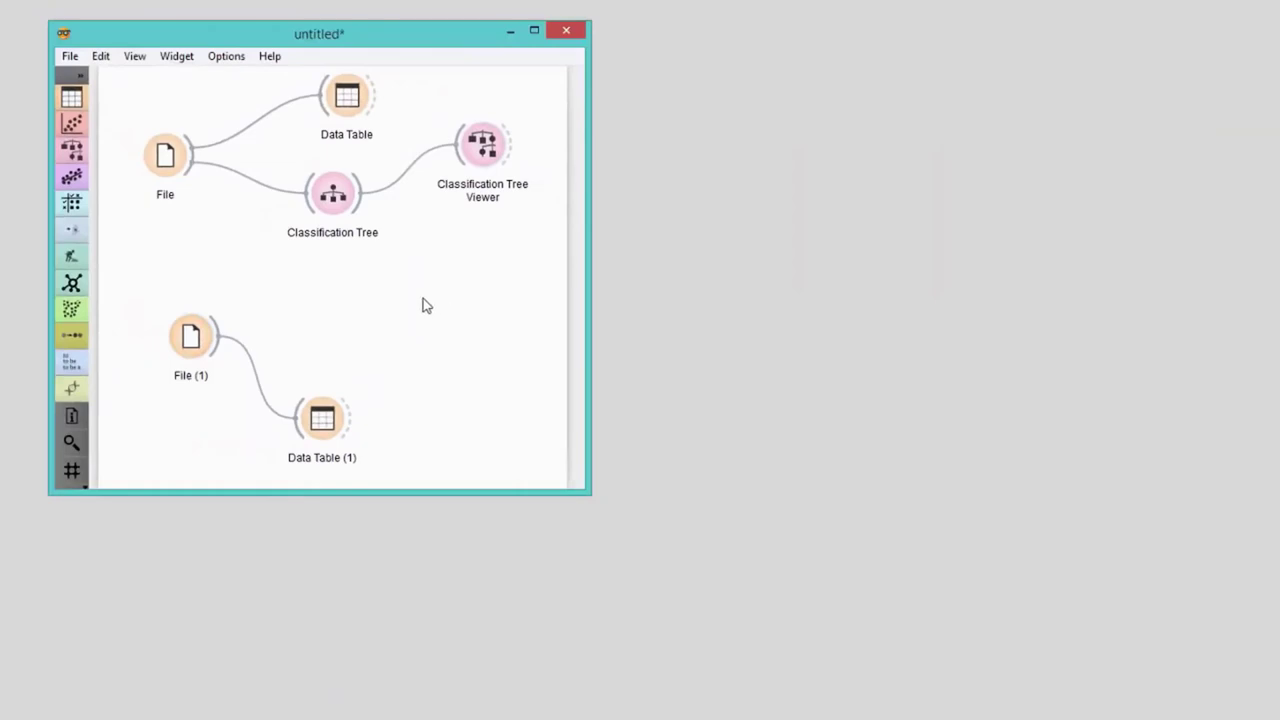
{"action": "left_click_drag", "start_coordinate": [220, 327], "coordinate": [452, 287]}
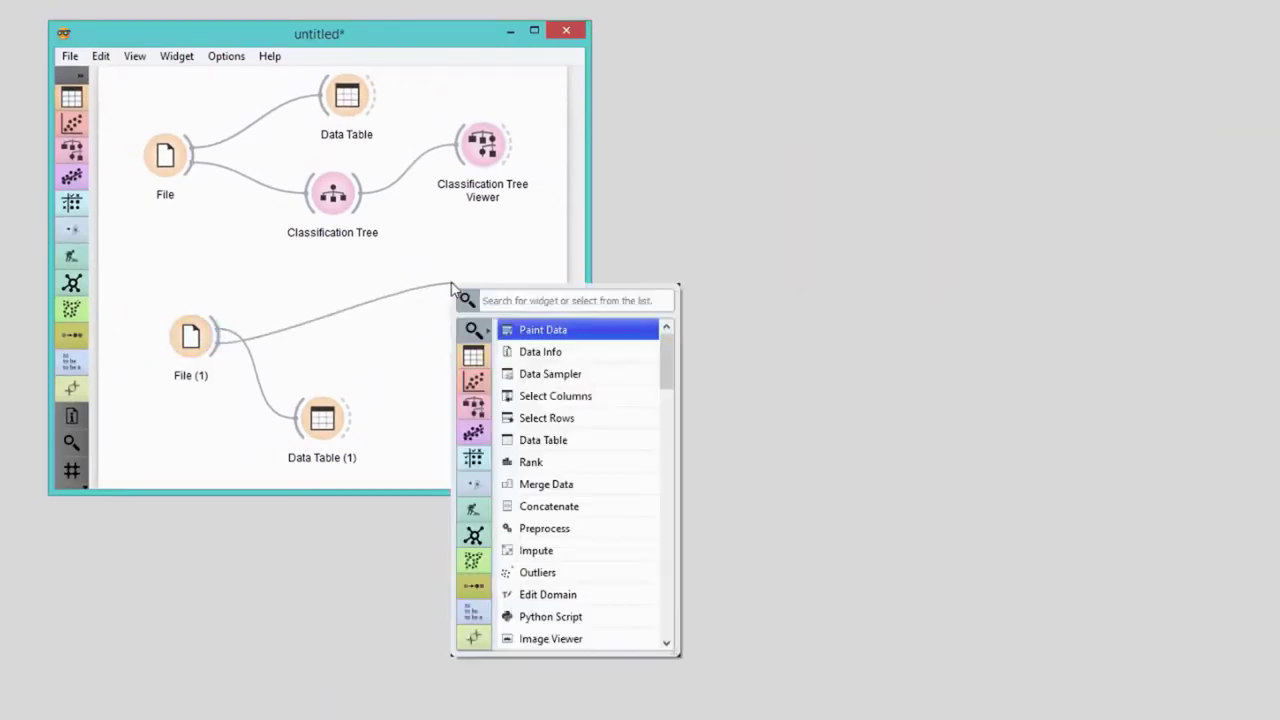
- Add a Predictions widget fed by File (1), open it, enlarge it, and scroll to the name column
{"action": "type", "text": "pred"}
{"action": "left_click", "coordinate": [540, 329]}
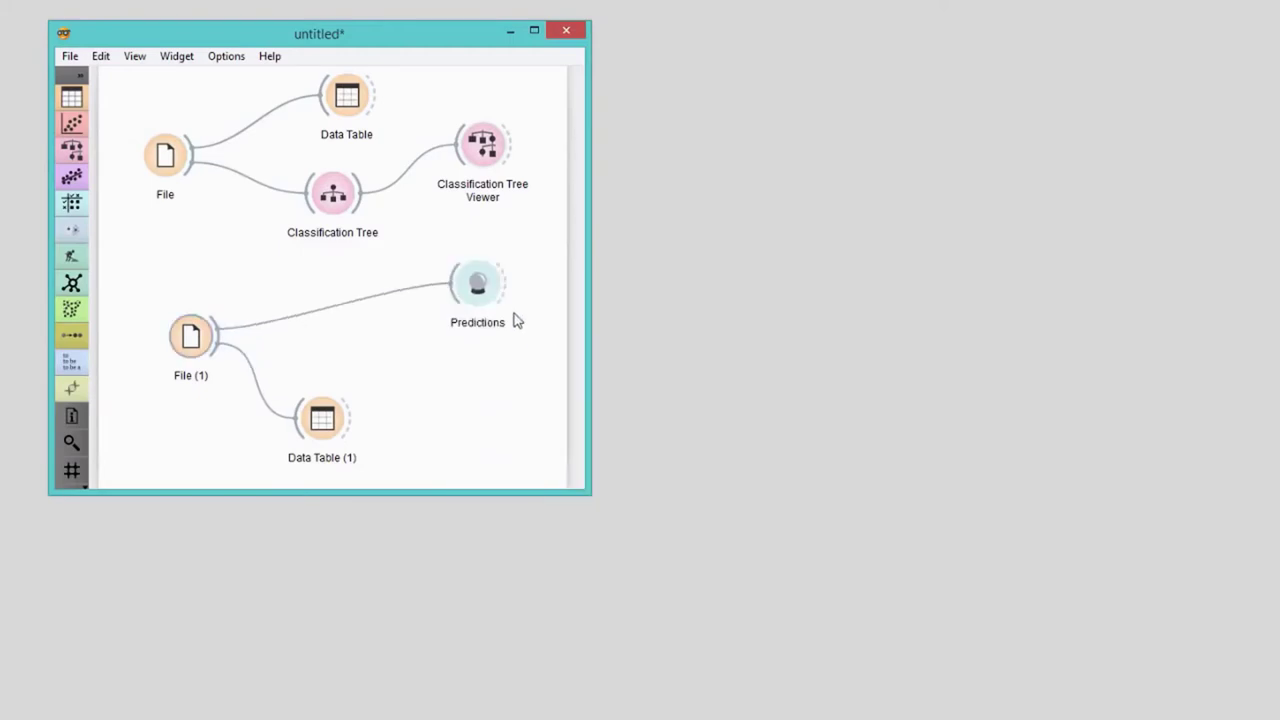
{"action": "double_click", "coordinate": [478, 285]}
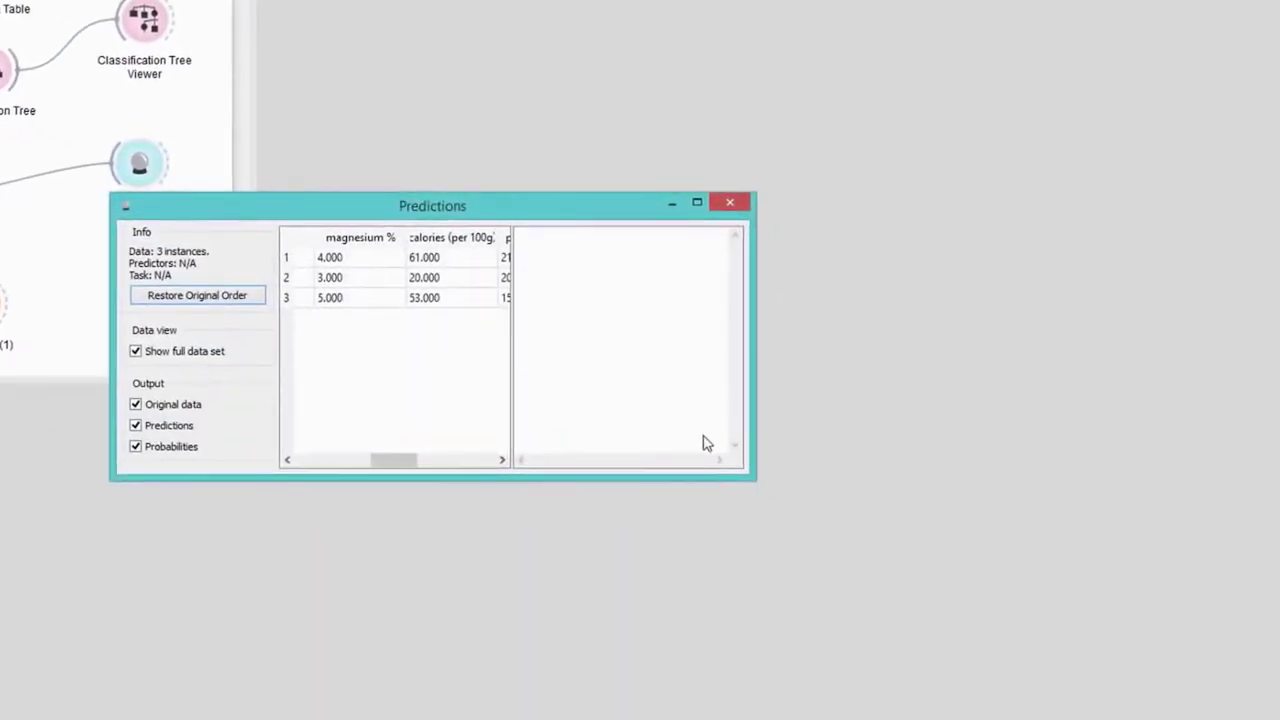
{"action": "left_click_drag", "start_coordinate": [751, 476], "coordinate": [1105, 535]}
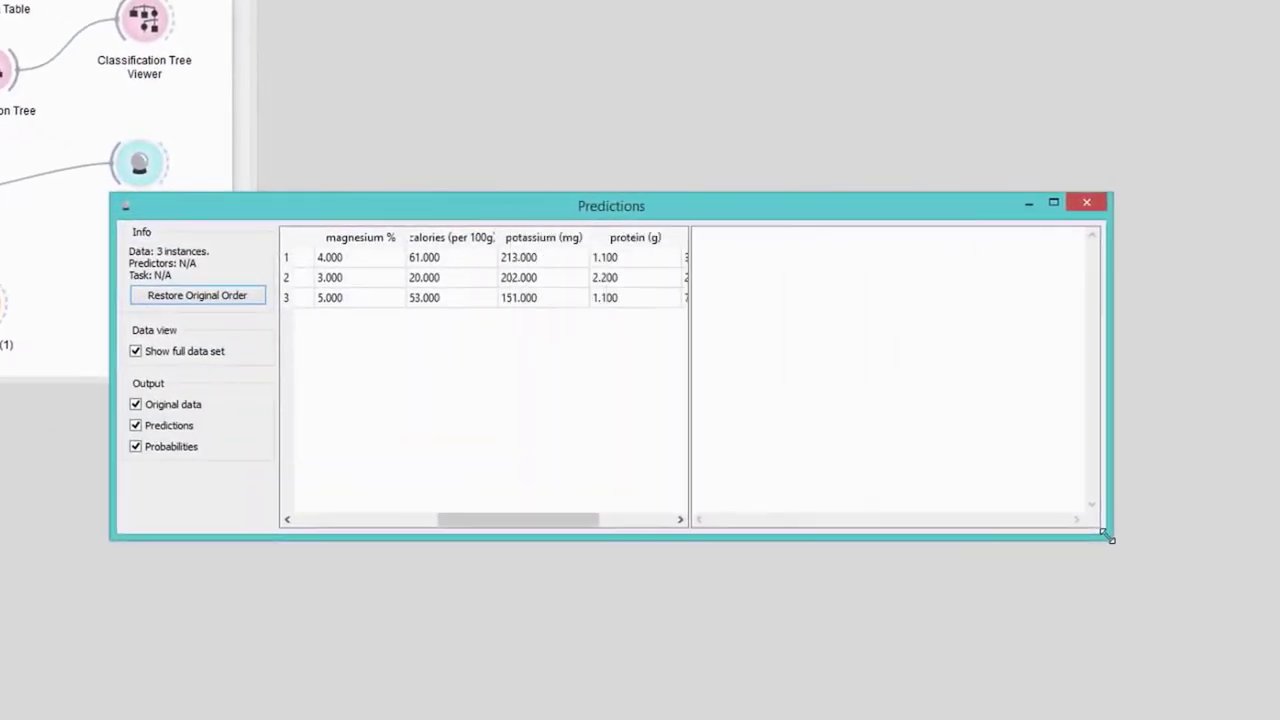
{"action": "left_click_drag", "start_coordinate": [930, 215], "coordinate": [1003, 115]}
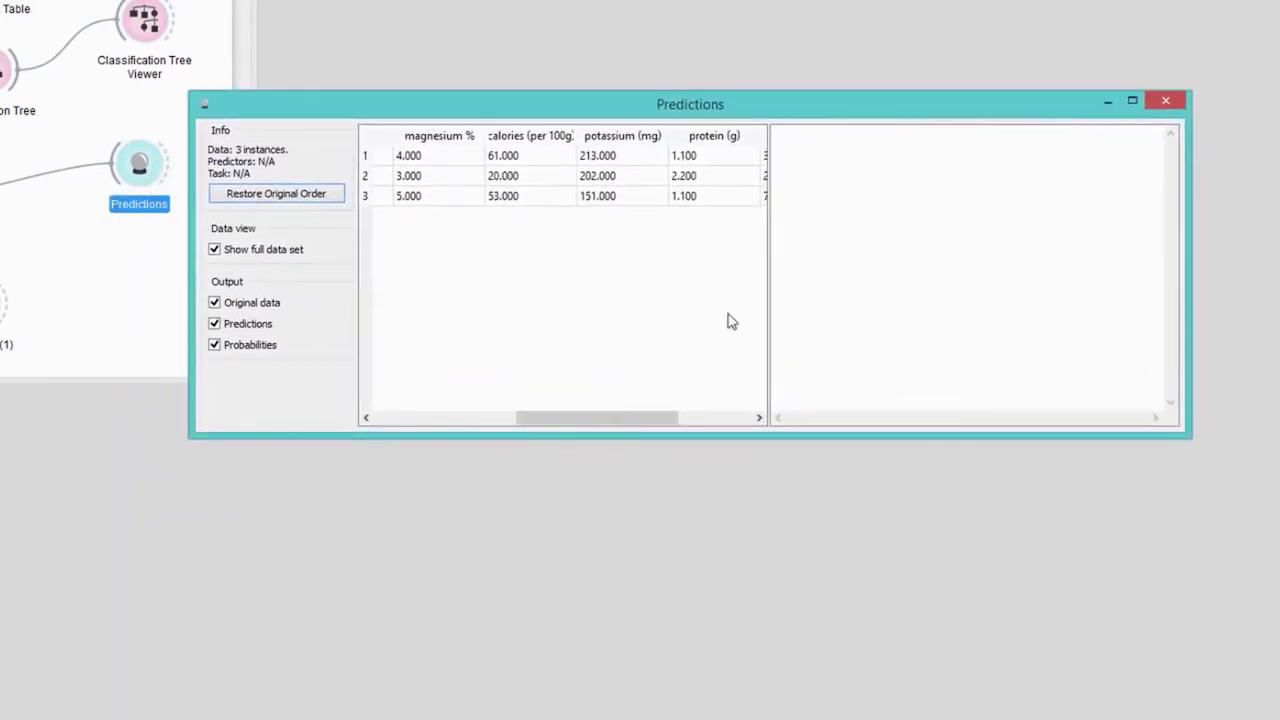
{"action": "left_click_drag", "start_coordinate": [646, 420], "coordinate": [752, 420]}
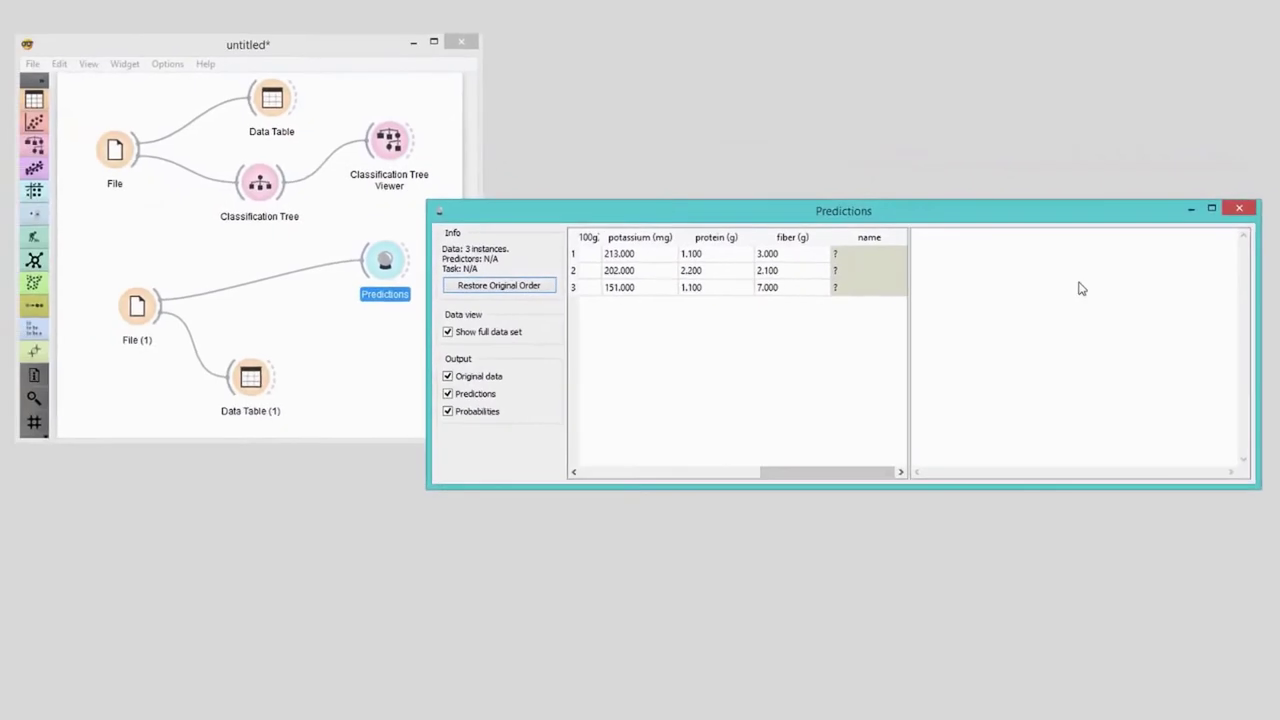
{"action": "left_click", "coordinate": [313, 215]}
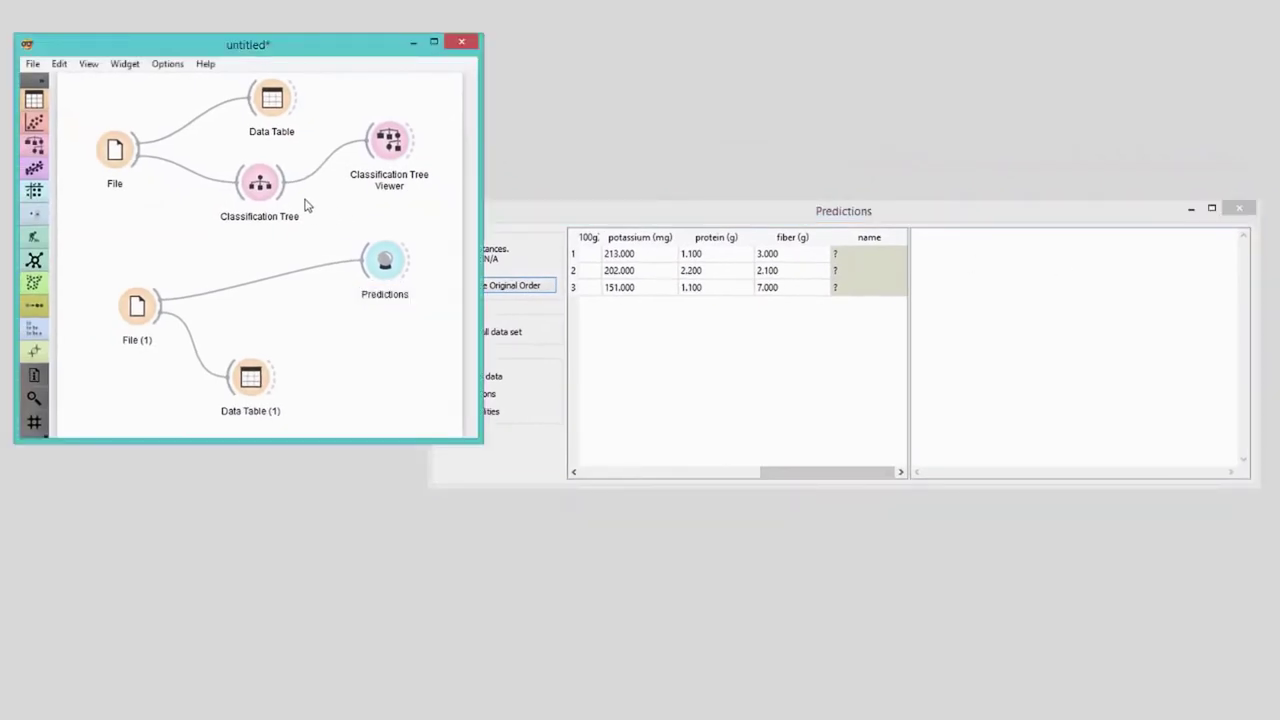
- Connect Classification Tree to Predictions, yielding fruit, vegetable and fruit for the three rows
{"action": "left_click_drag", "start_coordinate": [286, 184], "coordinate": [372, 256]}
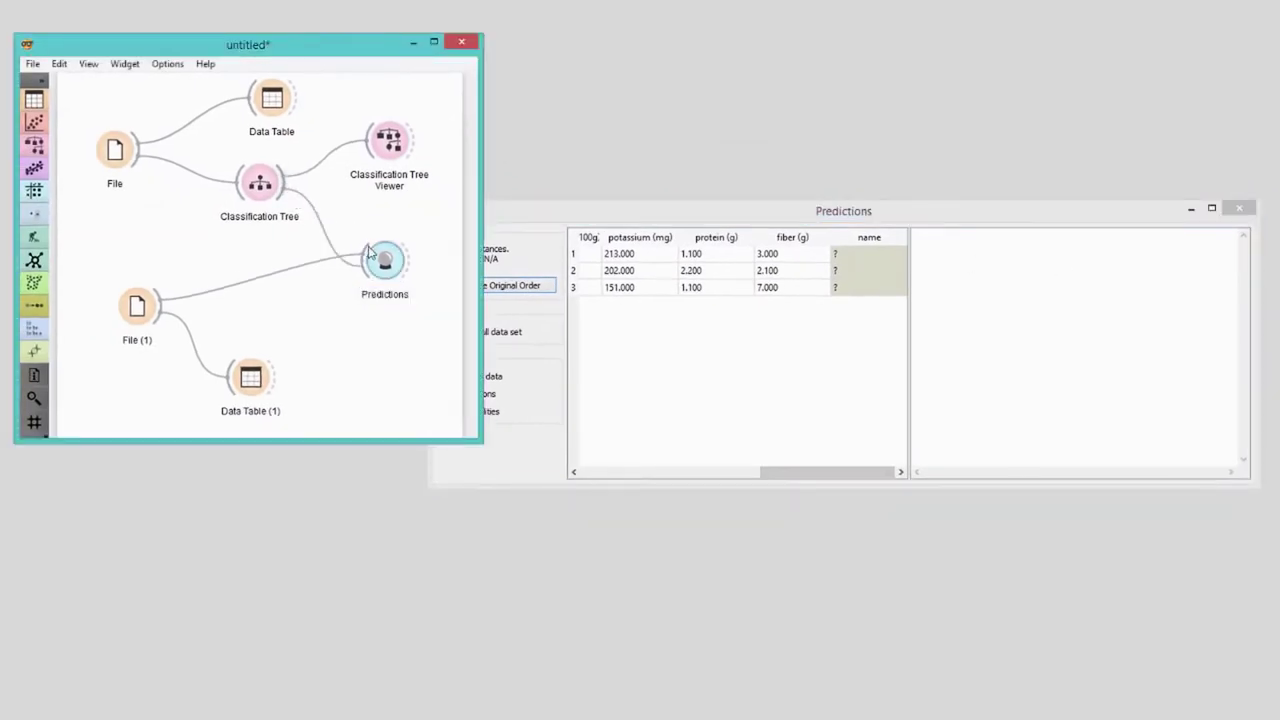
{"action": "left_click", "coordinate": [565, 246]}
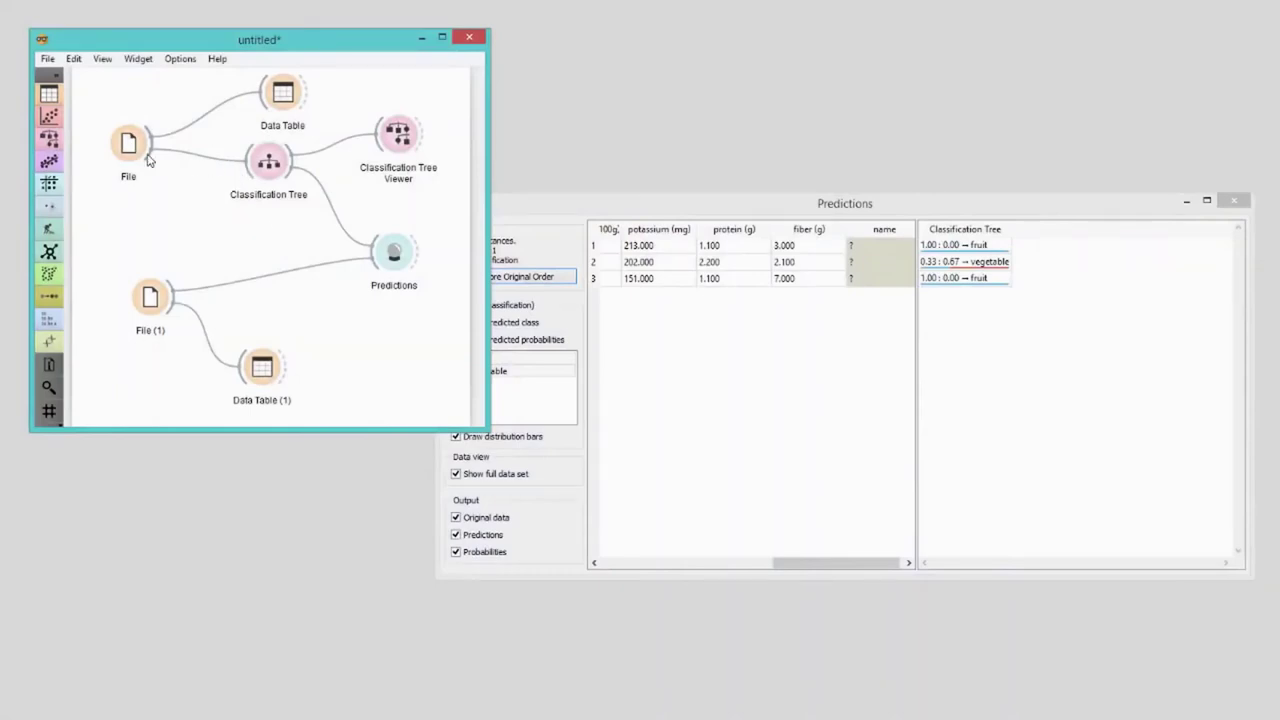
{"action": "left_click_drag", "start_coordinate": [148, 160], "coordinate": [211, 228]}
- Add a Logistic Regression widget linked from File and connect it to Predictions
{"action": "type", "text": "log"}
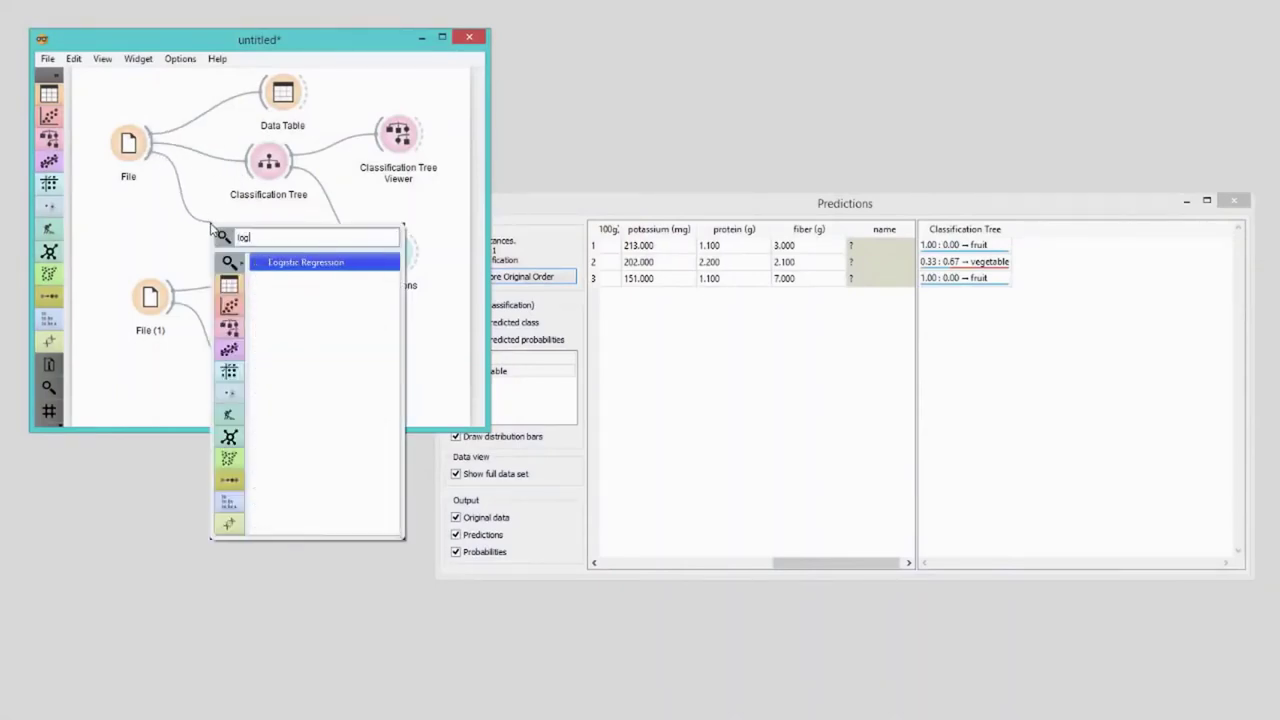
{"action": "key", "text": "Return"}
{"action": "left_click_drag", "start_coordinate": [256, 222], "coordinate": [378, 254]}
{"action": "left_click", "coordinate": [836, 360]}
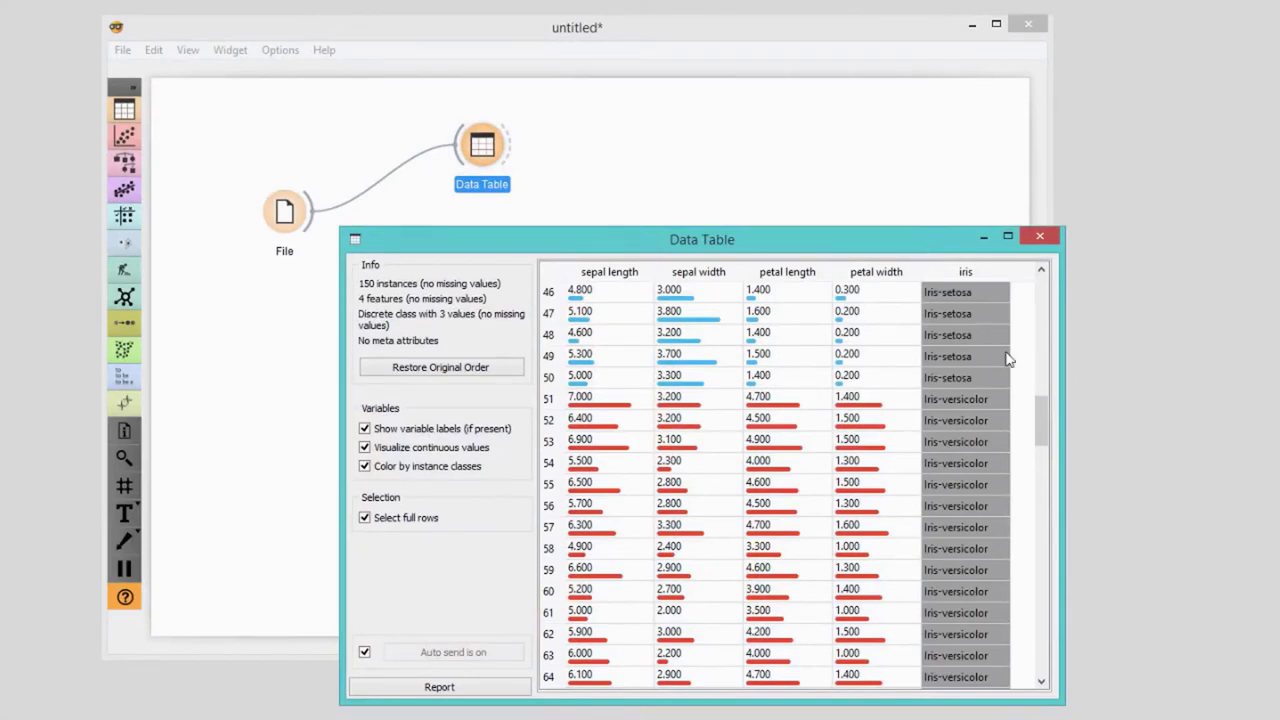
- Close the iris Data Table and place a Logistic Regression widget on the canvas
{"action": "left_click_drag", "start_coordinate": [1042, 410], "coordinate": [1050, 522]}
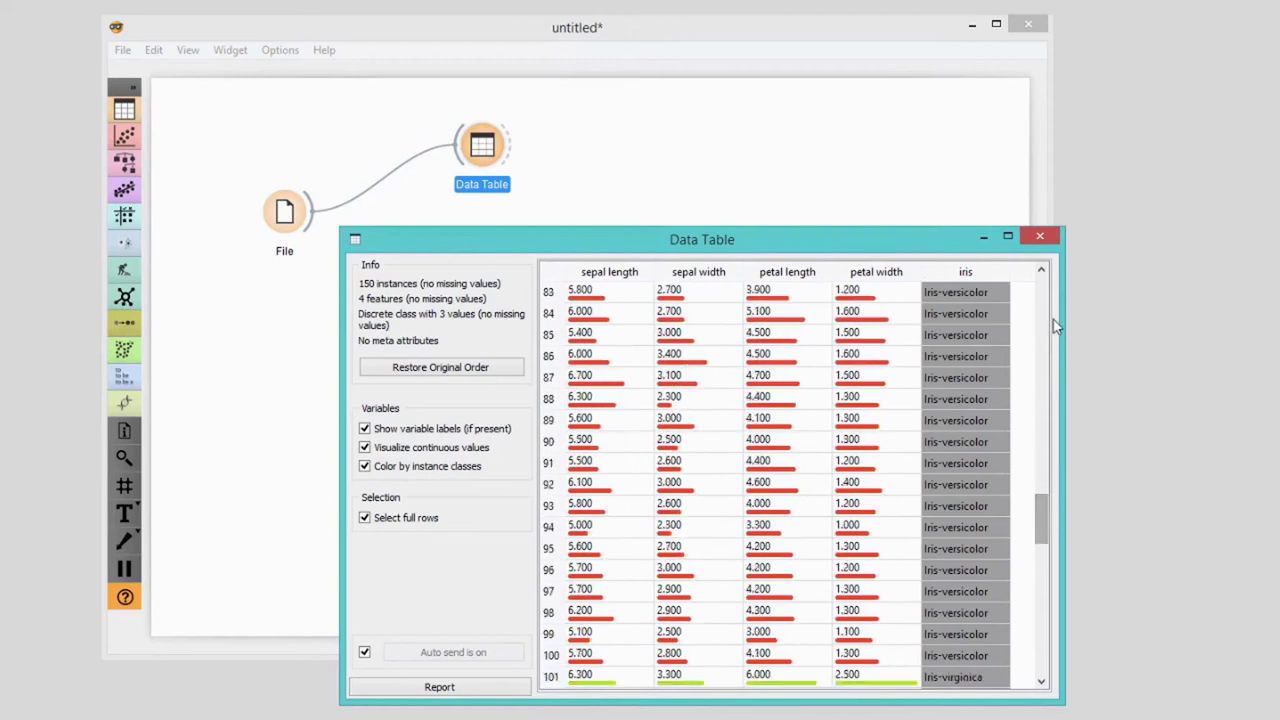
{"action": "left_click", "coordinate": [1045, 237]}
{"action": "left_click", "coordinate": [409, 328]}
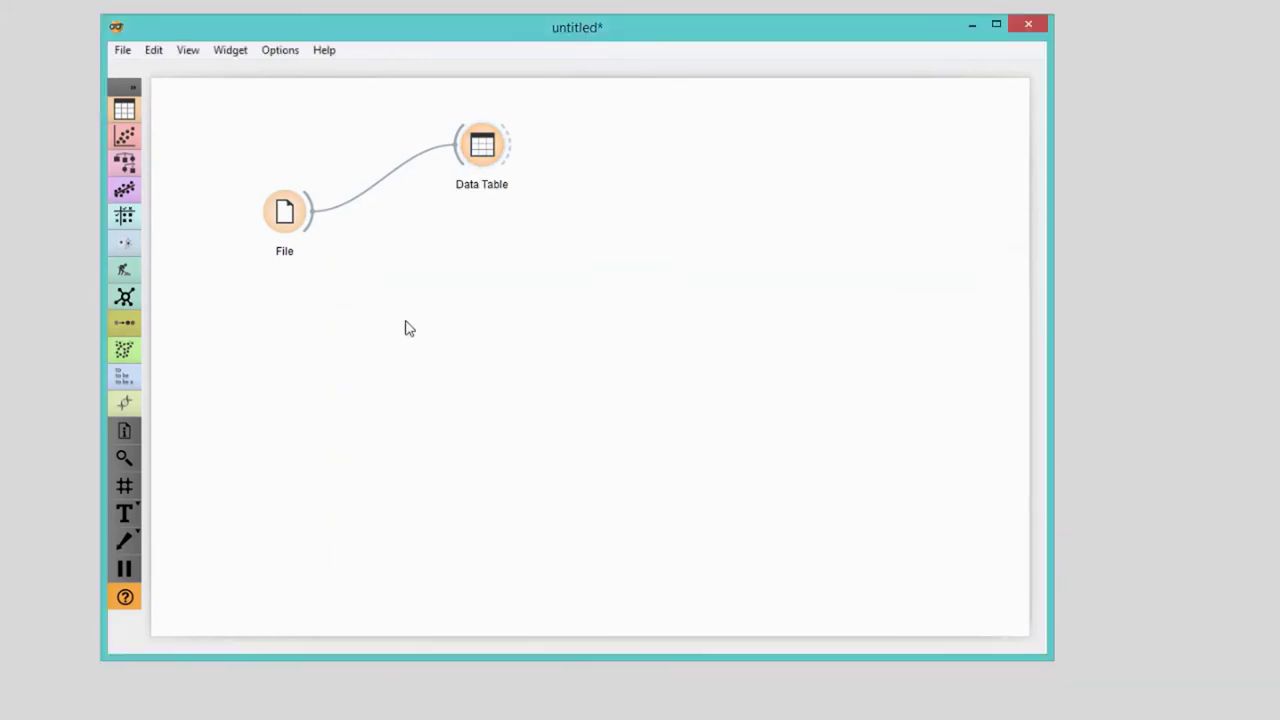
{"action": "right_click", "coordinate": [322, 330]}
{"action": "mouse_move", "coordinate": [344, 447]}
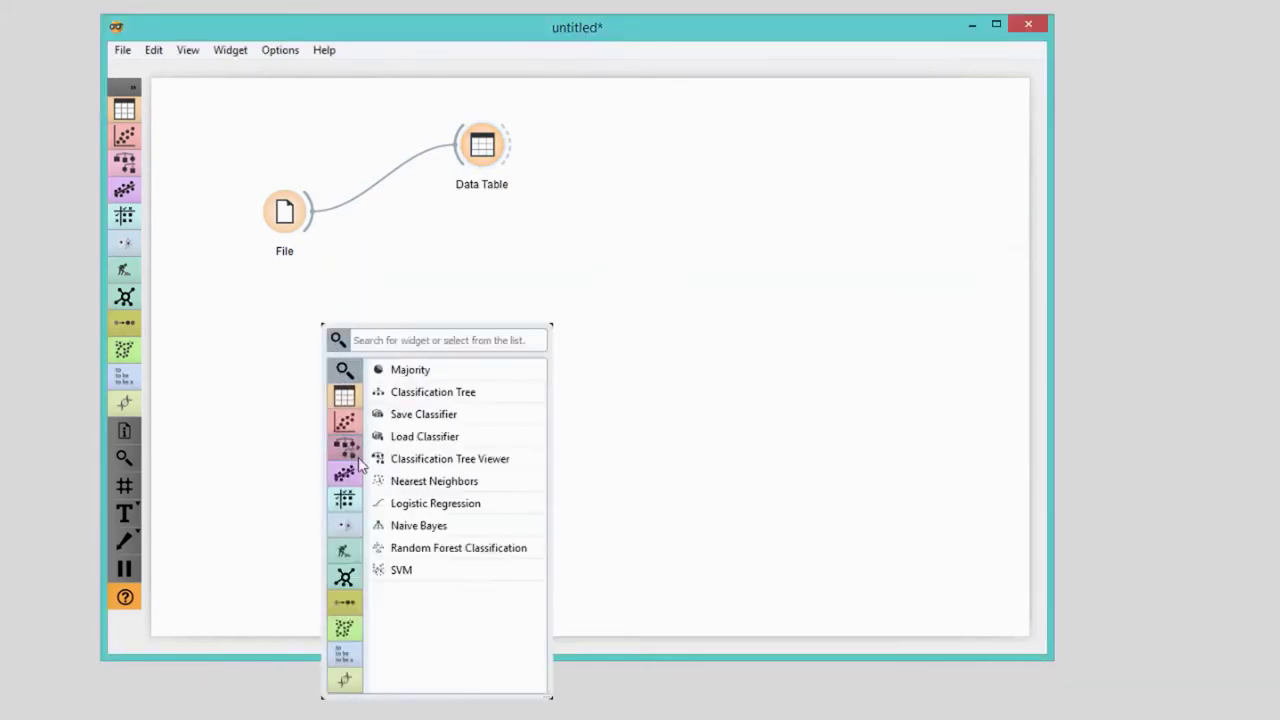
{"action": "left_click", "coordinate": [407, 508]}
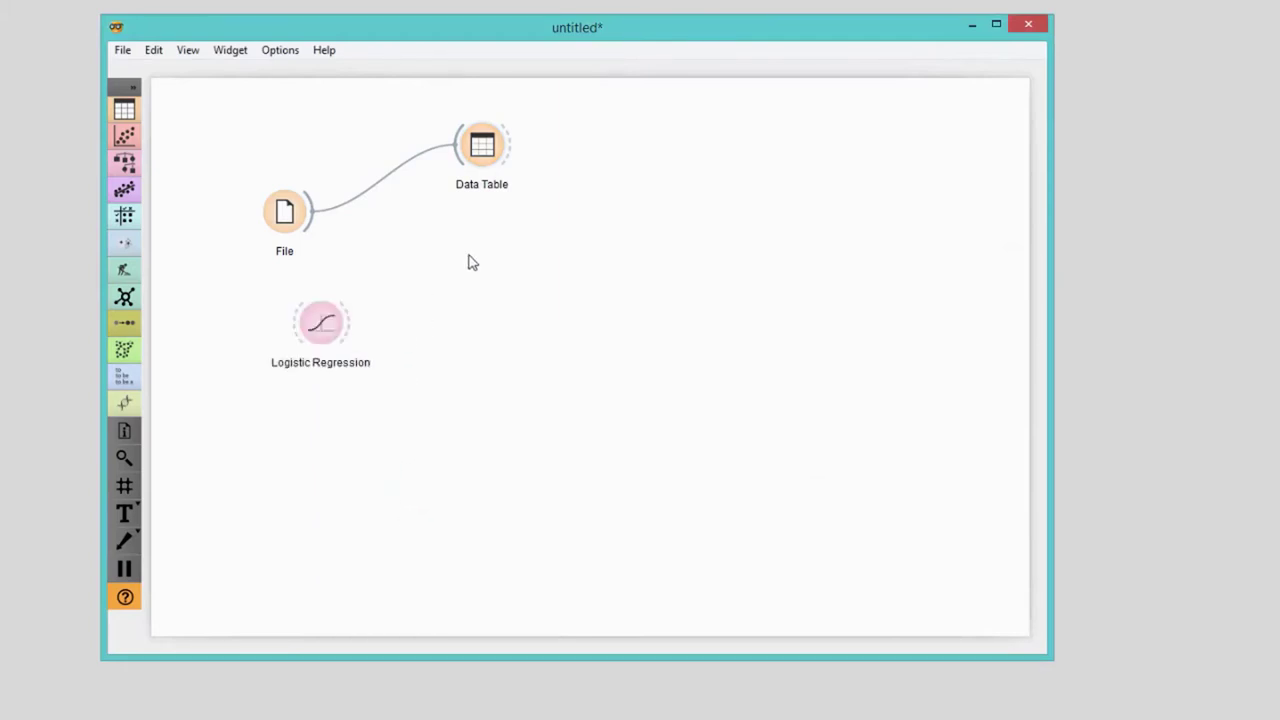
- Add Test & Score fed by File, with Logistic Regression linked Learner→Learner
{"action": "left_click_drag", "start_coordinate": [314, 220], "coordinate": [478, 262]}
{"action": "type", "text": "test"}
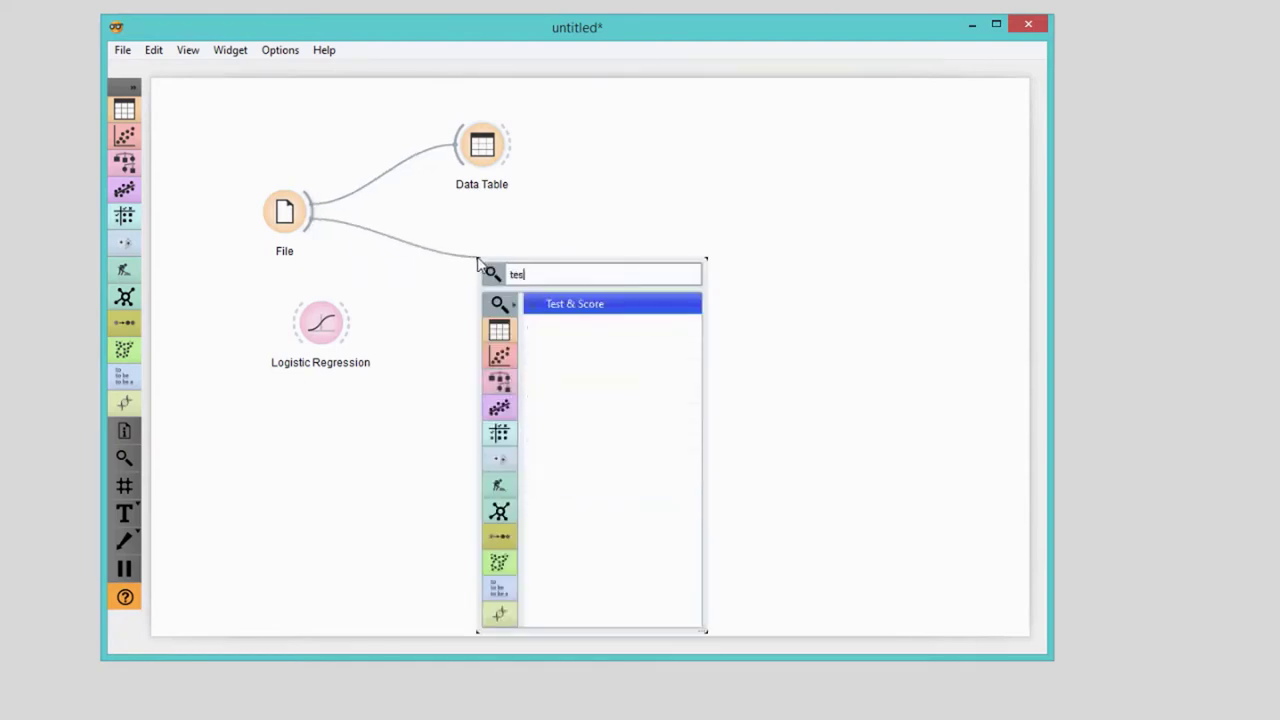
{"action": "left_click", "coordinate": [585, 307]}
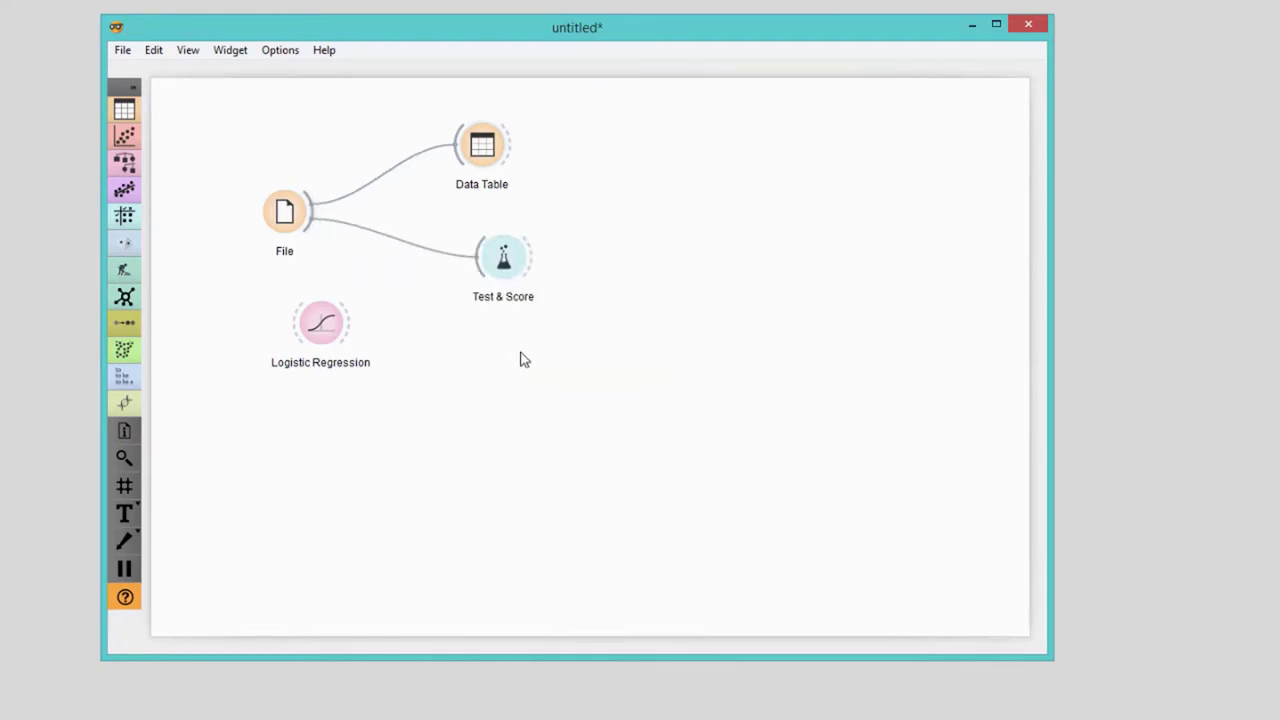
{"action": "left_click_drag", "start_coordinate": [350, 333], "coordinate": [482, 268]}
{"action": "left_click", "coordinate": [670, 428]}
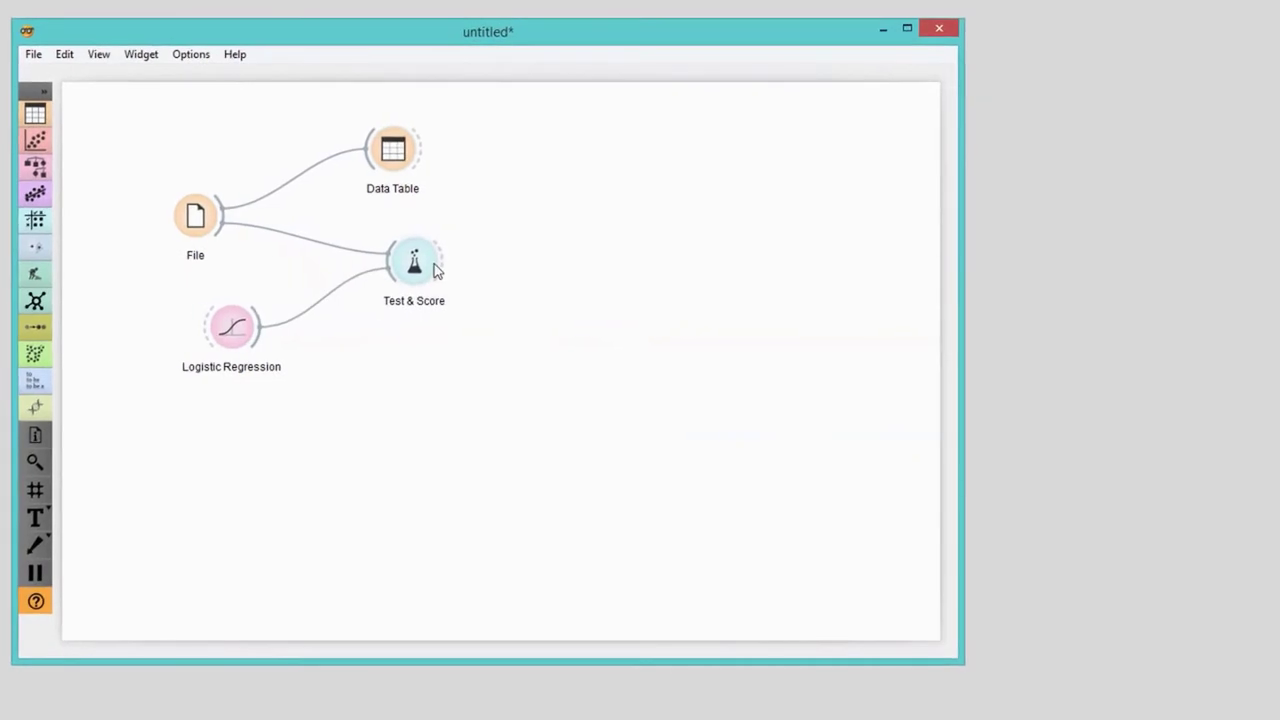
{"action": "double_click", "coordinate": [498, 262]}
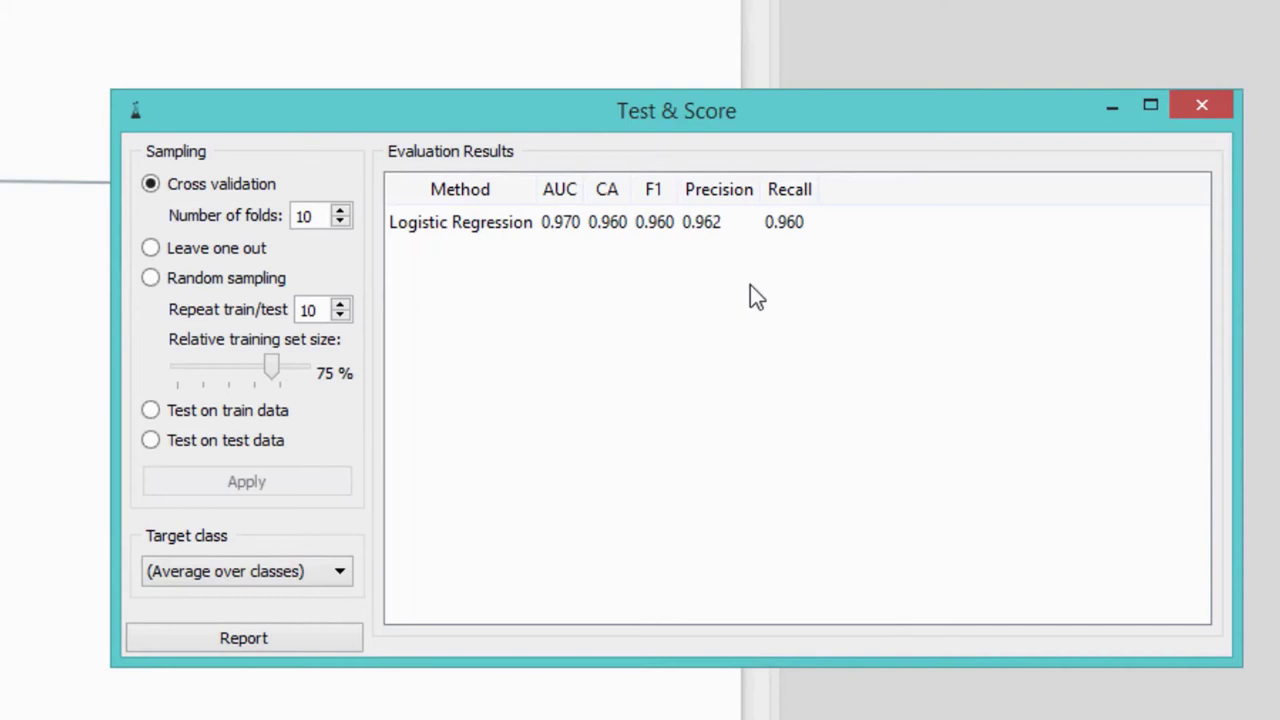
- Check the Logistic Regression evaluation row: AUC 0.970, CA 0.960, Precision 0.962
{"action": "left_click", "coordinate": [614, 236]}
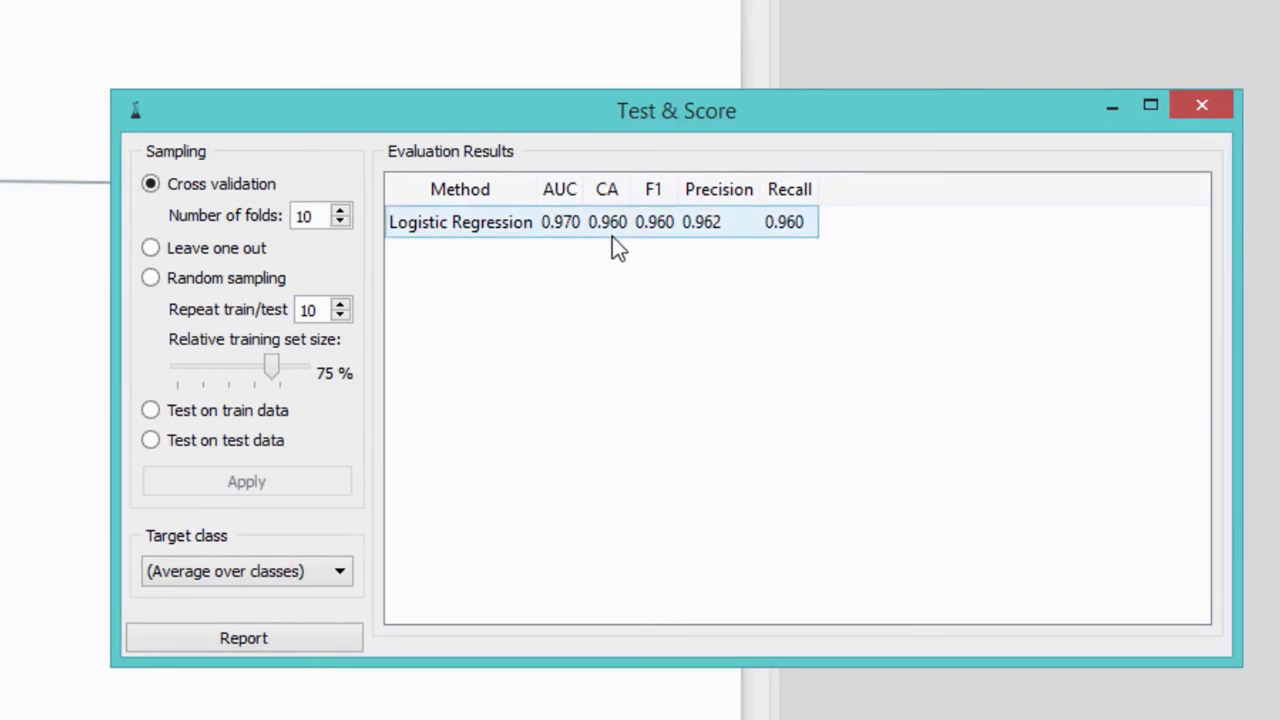
{"action": "left_click", "coordinate": [613, 243]}
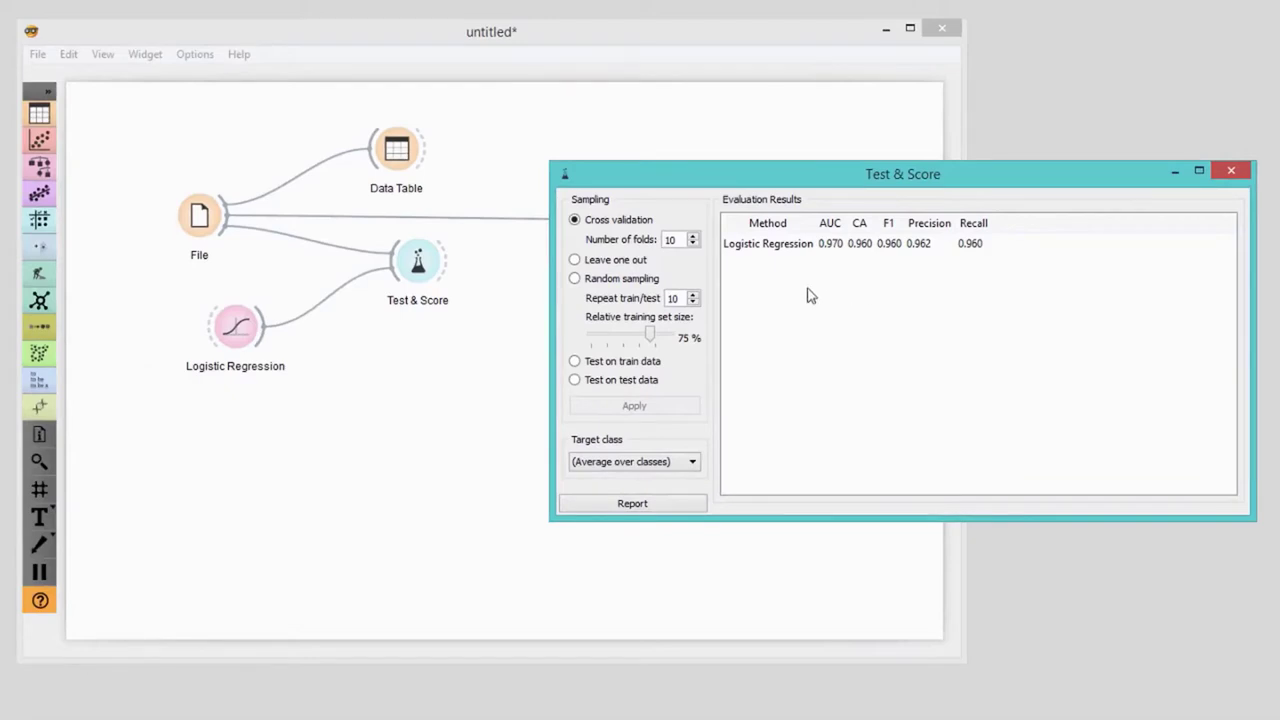
- Add a Confusion Matrix linked from Test & Score and review its results
{"action": "left_click", "coordinate": [500, 328]}
{"action": "left_click_drag", "start_coordinate": [441, 276], "coordinate": [580, 285]}
{"action": "type", "text": "donf"}
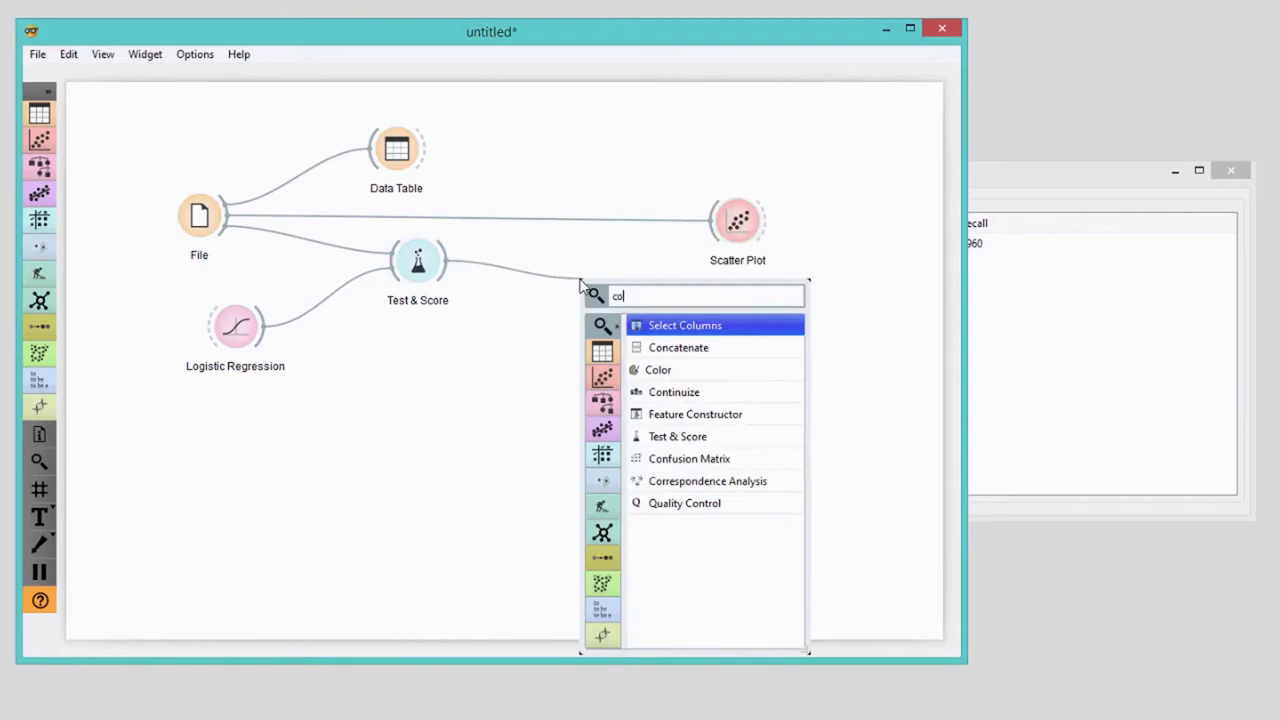
{"action": "left_click", "coordinate": [645, 320]}
{"action": "double_click", "coordinate": [628, 294]}
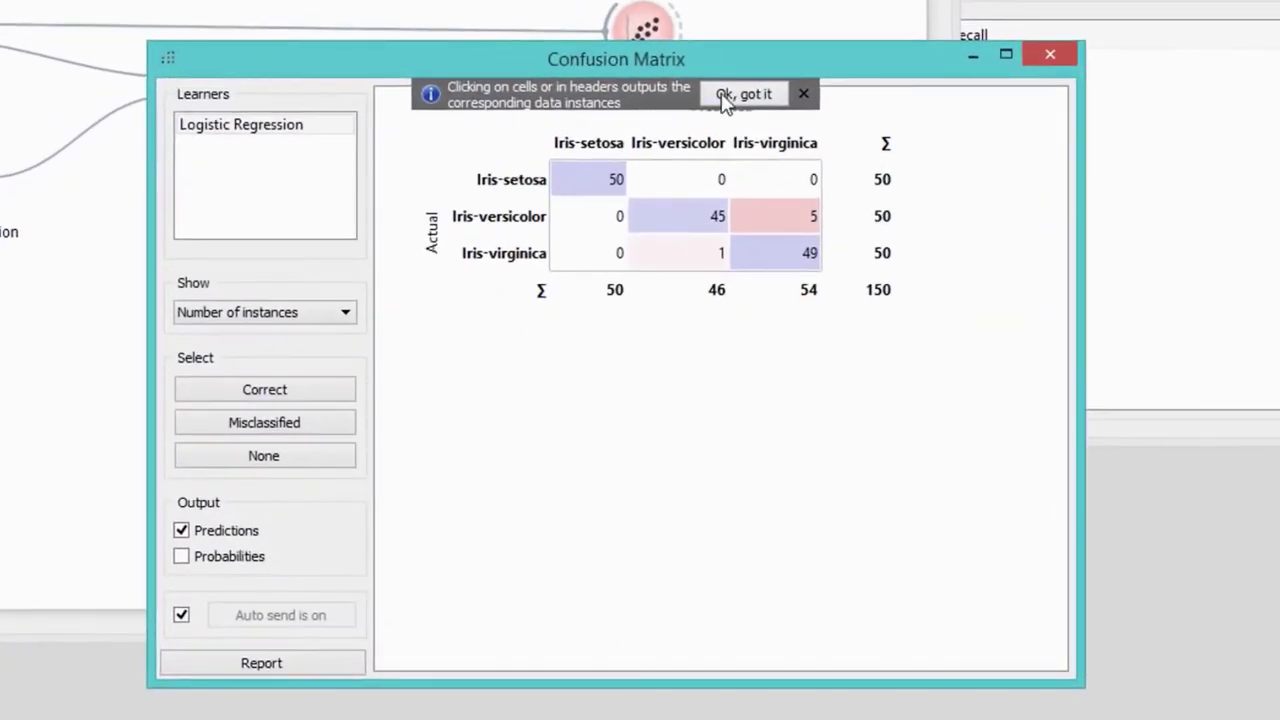
{"action": "left_click", "coordinate": [721, 95]}
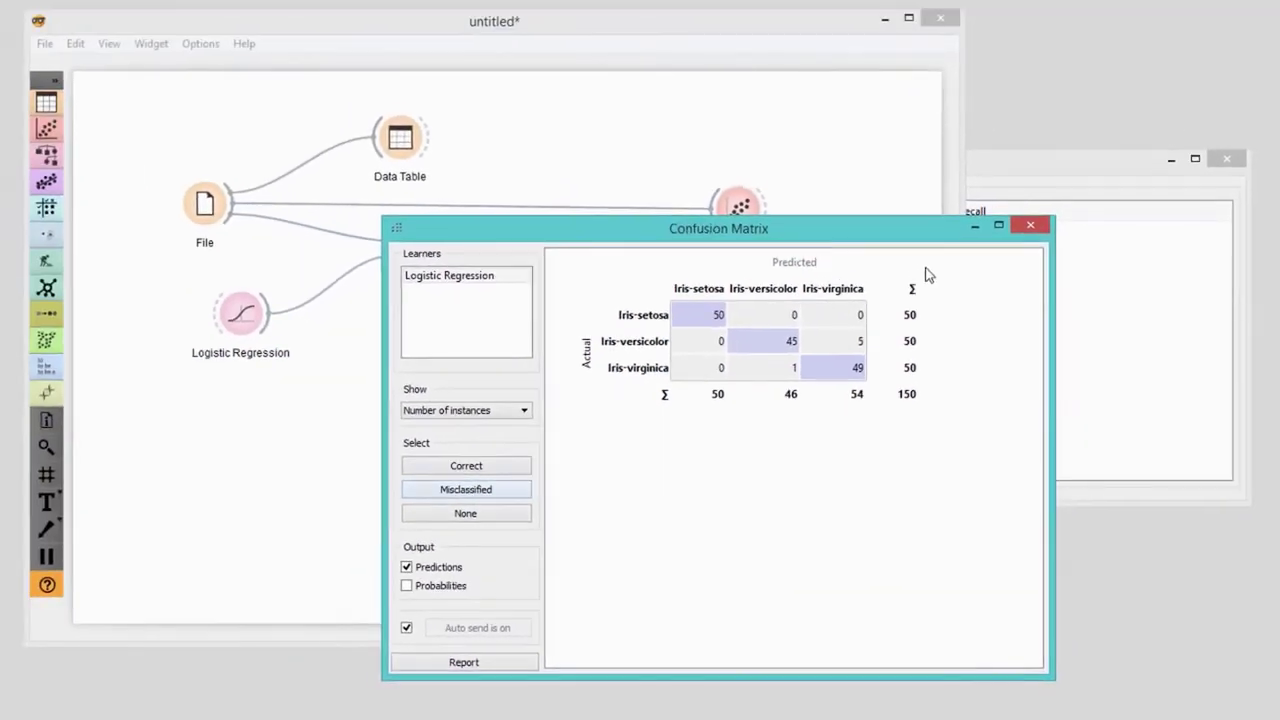
{"action": "left_click", "coordinate": [973, 66]}
- Feed the Confusion Matrix into a Data Table (1) listing the six misclassified iris instances
{"action": "left_click_drag", "start_coordinate": [636, 268], "coordinate": [710, 357]}
{"action": "type", "text": "data"}
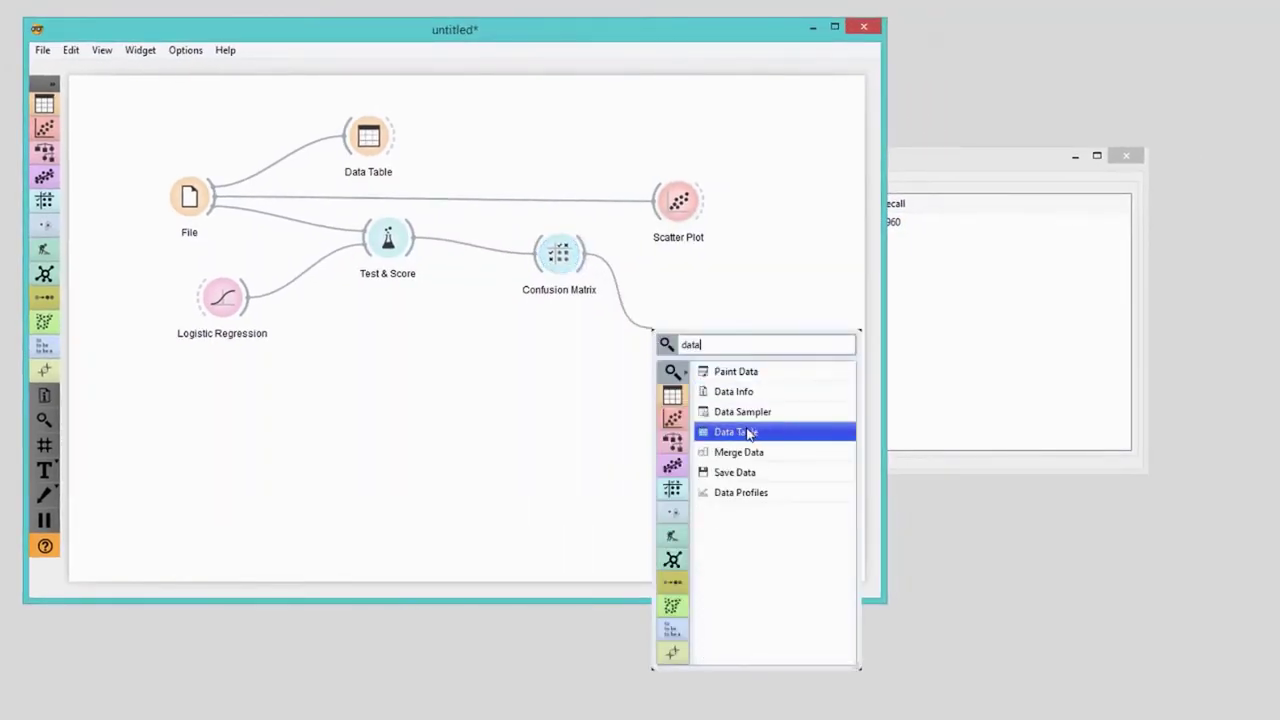
{"action": "left_click", "coordinate": [740, 431]}
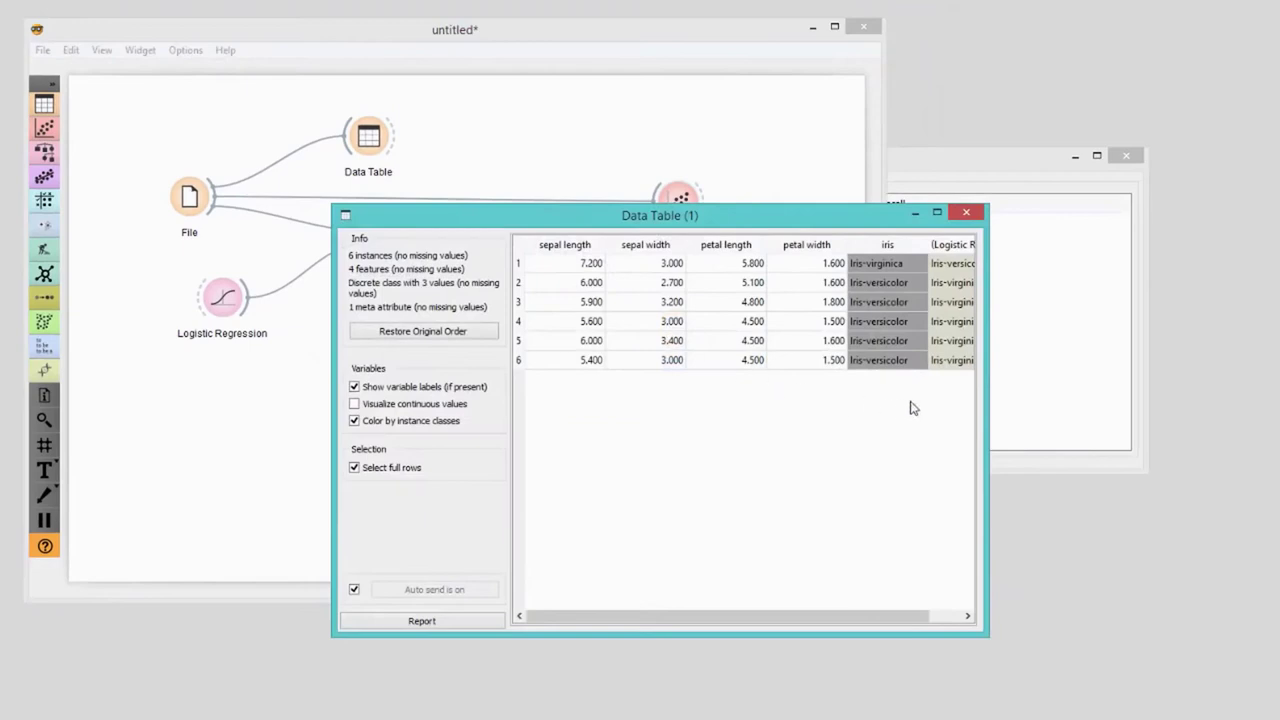
{"action": "left_click_drag", "start_coordinate": [986, 406], "coordinate": [1049, 406]}
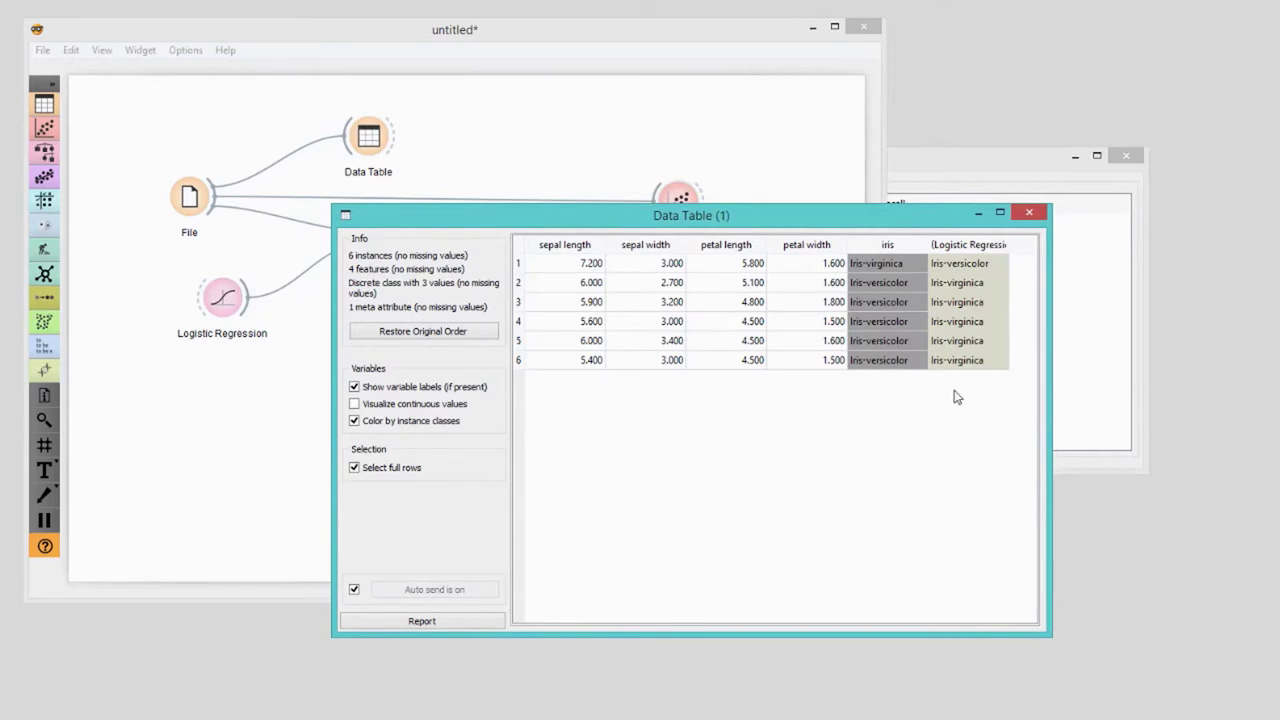
{"action": "left_click", "coordinate": [1028, 213]}
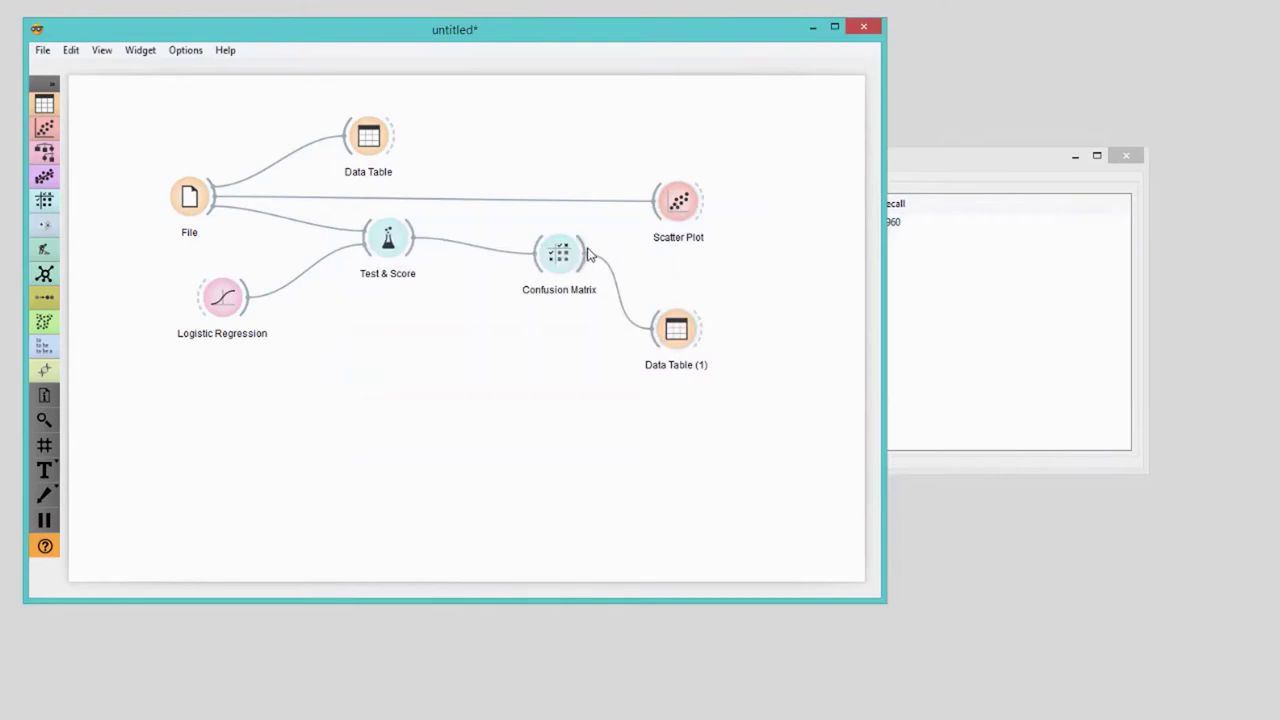
- Rank Scatter Plot projections to show petal width vs petal length, legend moved mid-right
{"action": "double_click", "coordinate": [670, 211]}
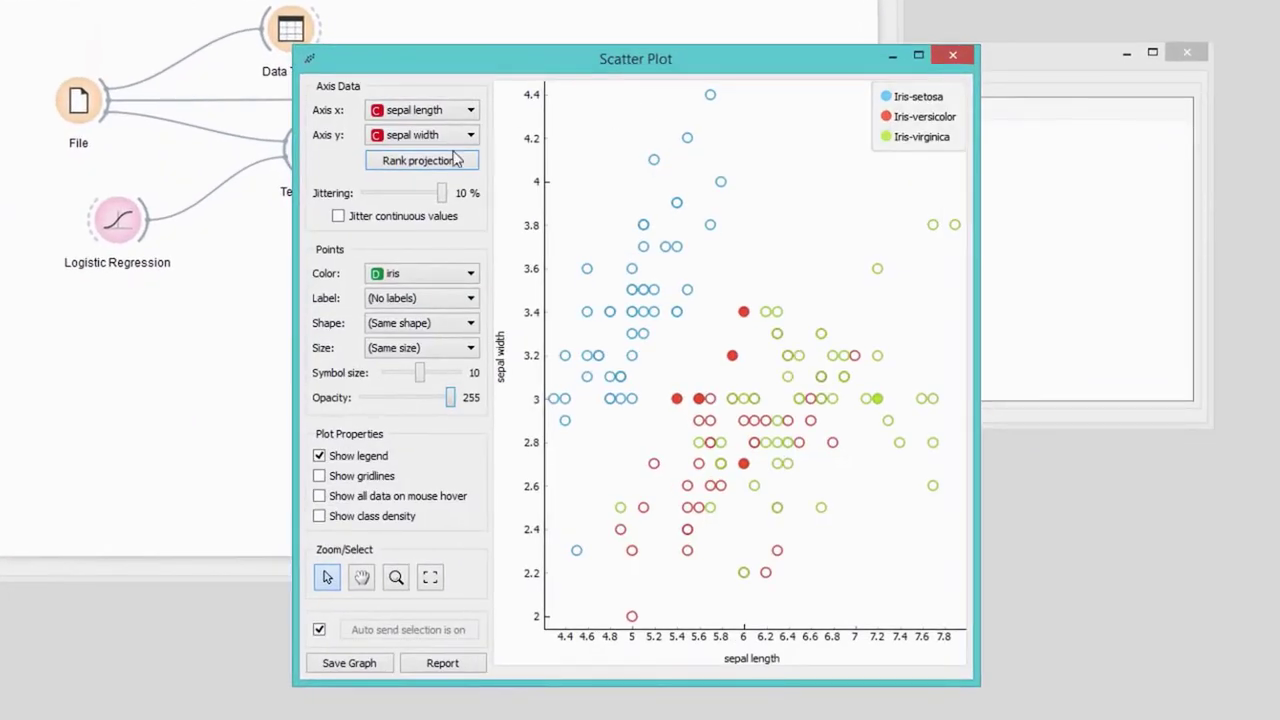
{"action": "left_click", "coordinate": [455, 160]}
{"action": "left_click", "coordinate": [584, 605]}
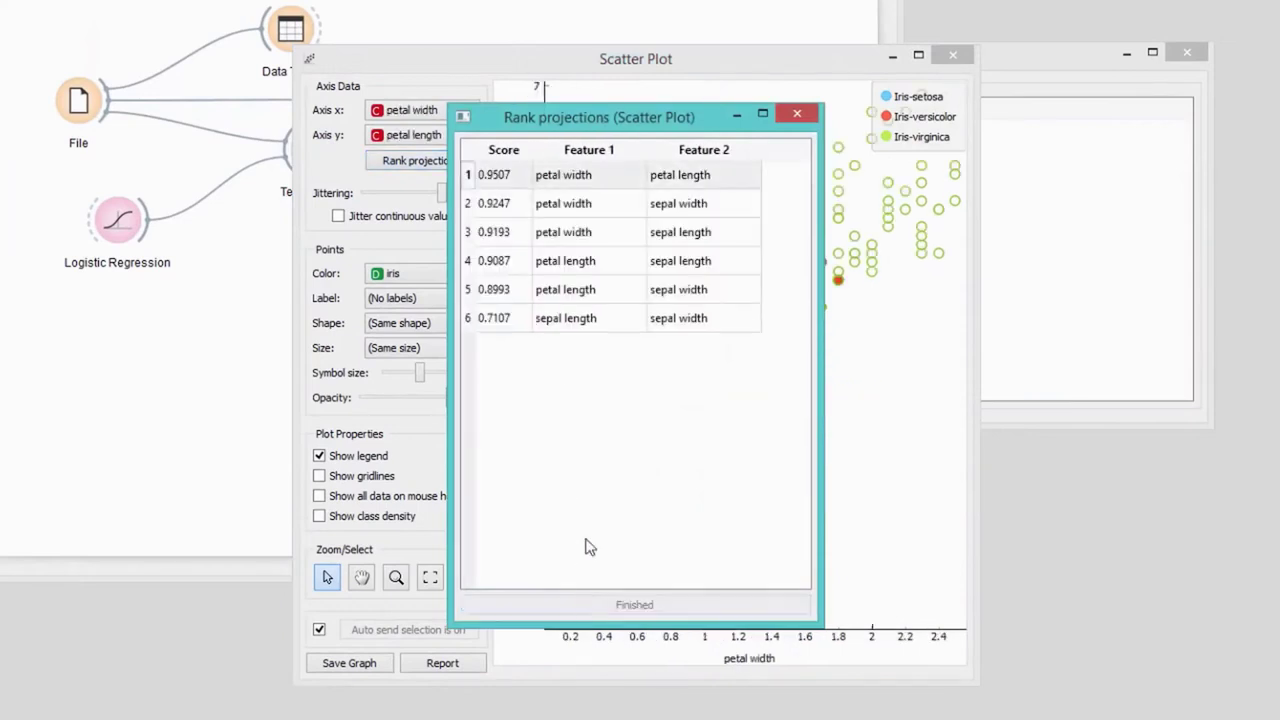
{"action": "left_click", "coordinate": [796, 115]}
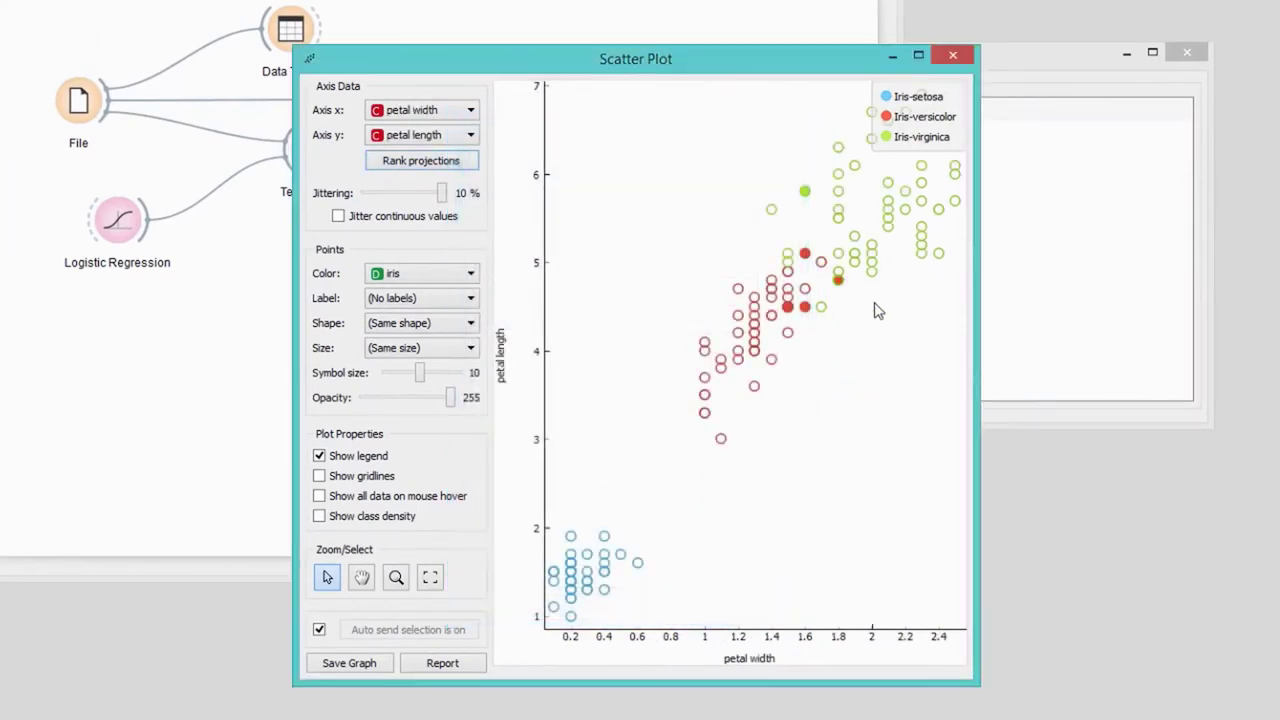
{"action": "left_click_drag", "start_coordinate": [951, 108], "coordinate": [944, 323]}
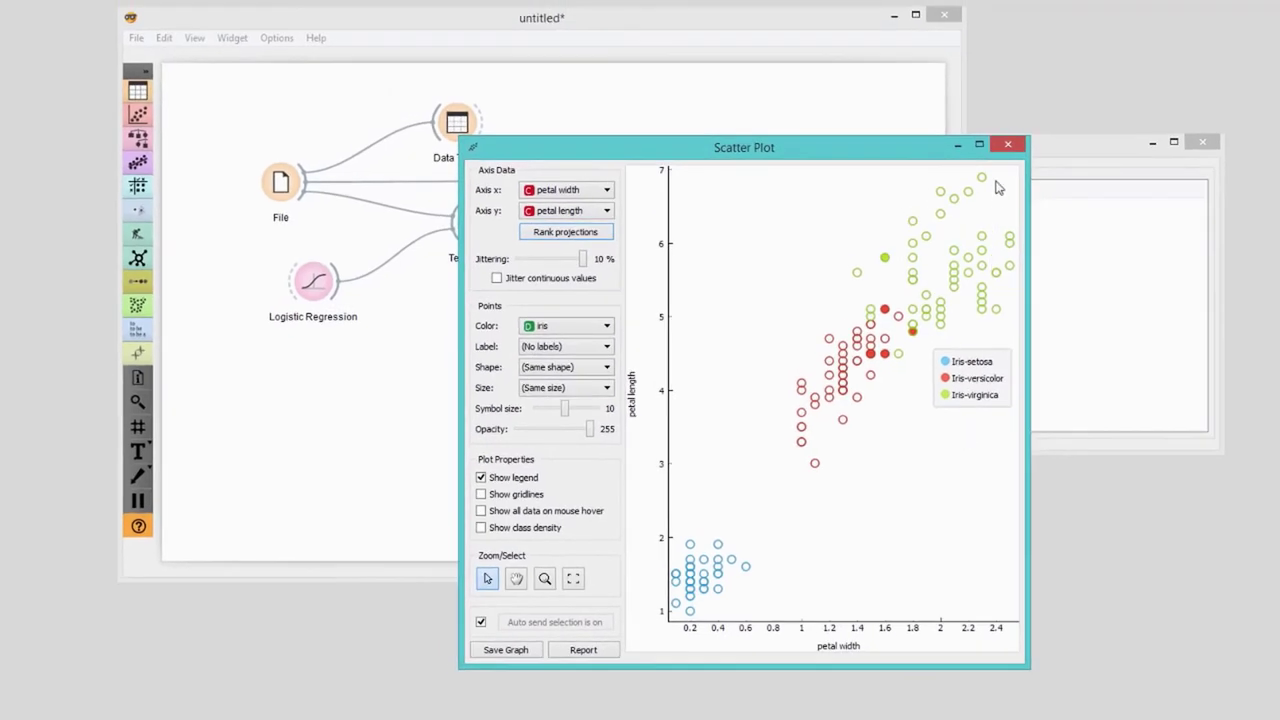
{"action": "left_click", "coordinate": [1008, 144]}
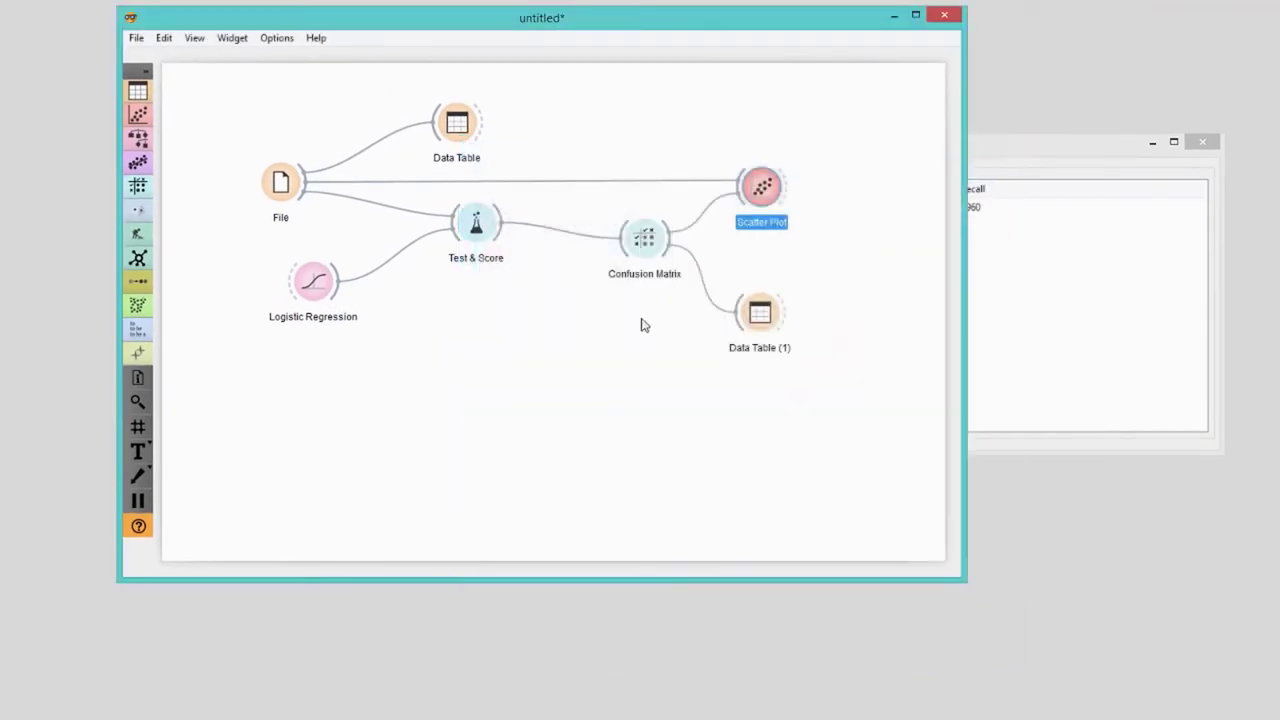
- Link Random Forest Classification to Test & Score and compare it with Logistic Regression
{"action": "double_click", "coordinate": [296, 370]}
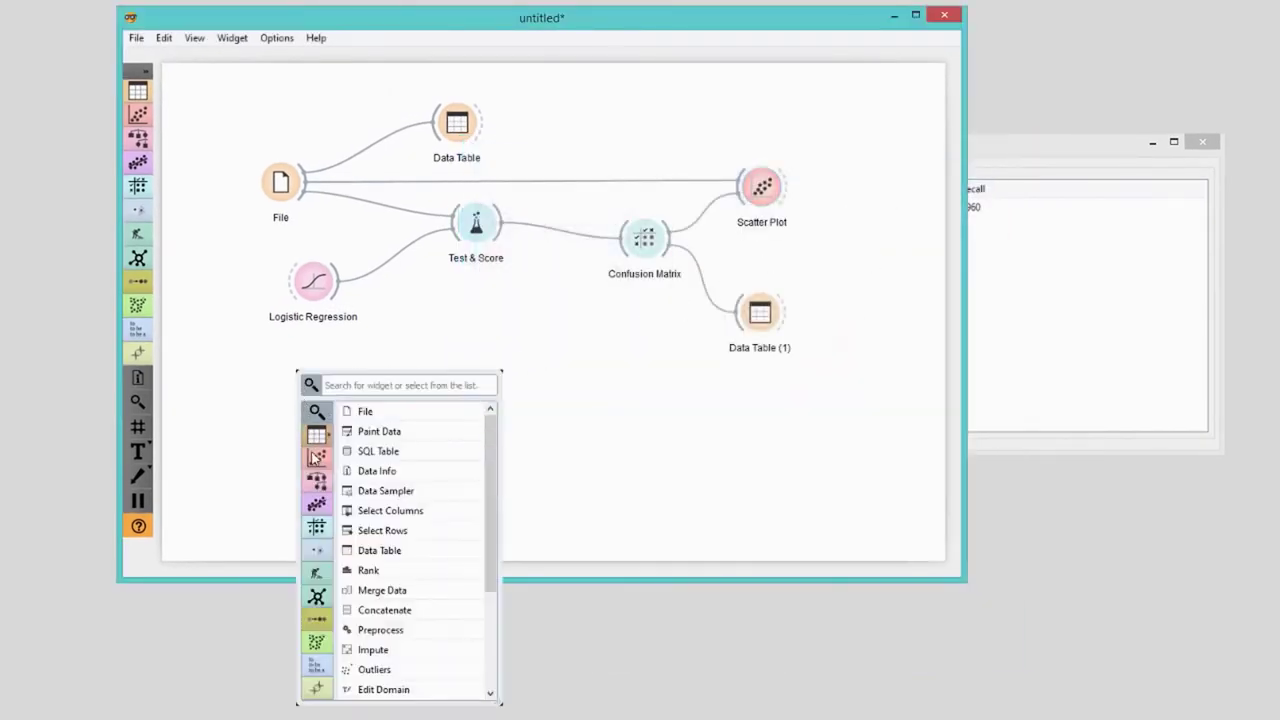
{"action": "mouse_move", "coordinate": [316, 481]}
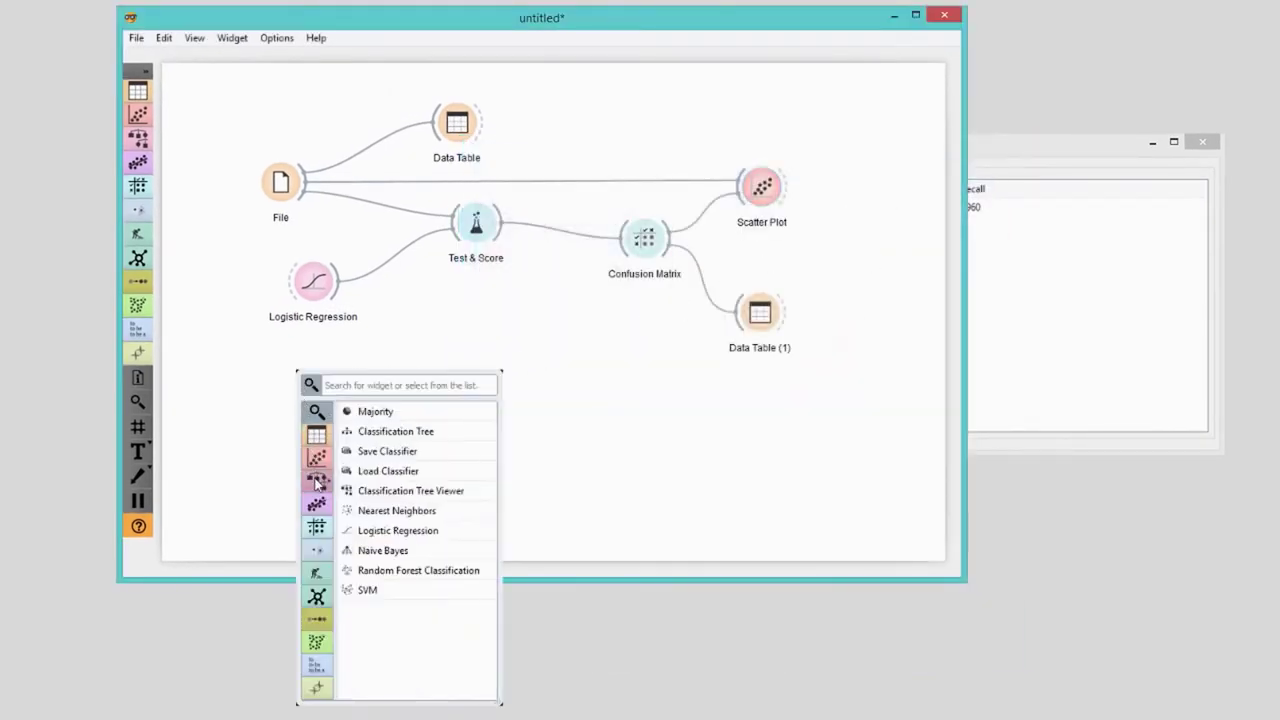
{"action": "left_click", "coordinate": [386, 569]}
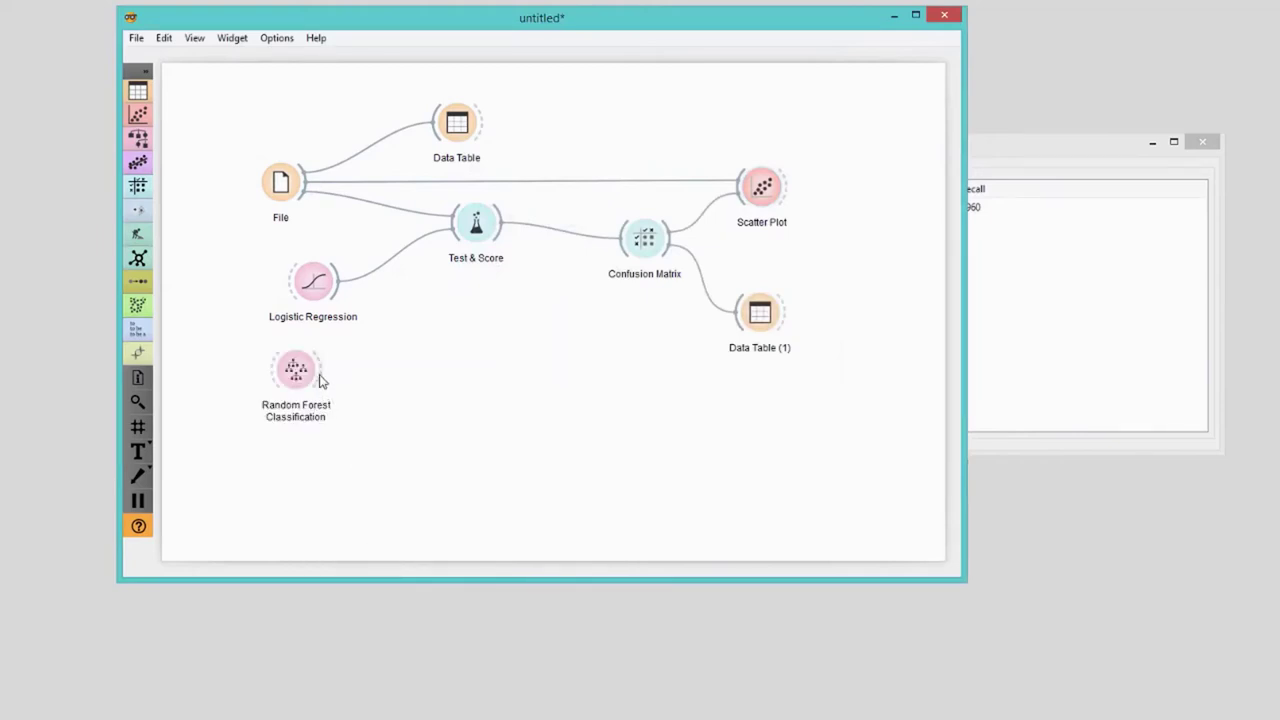
{"action": "left_click_drag", "start_coordinate": [320, 380], "coordinate": [452, 243]}
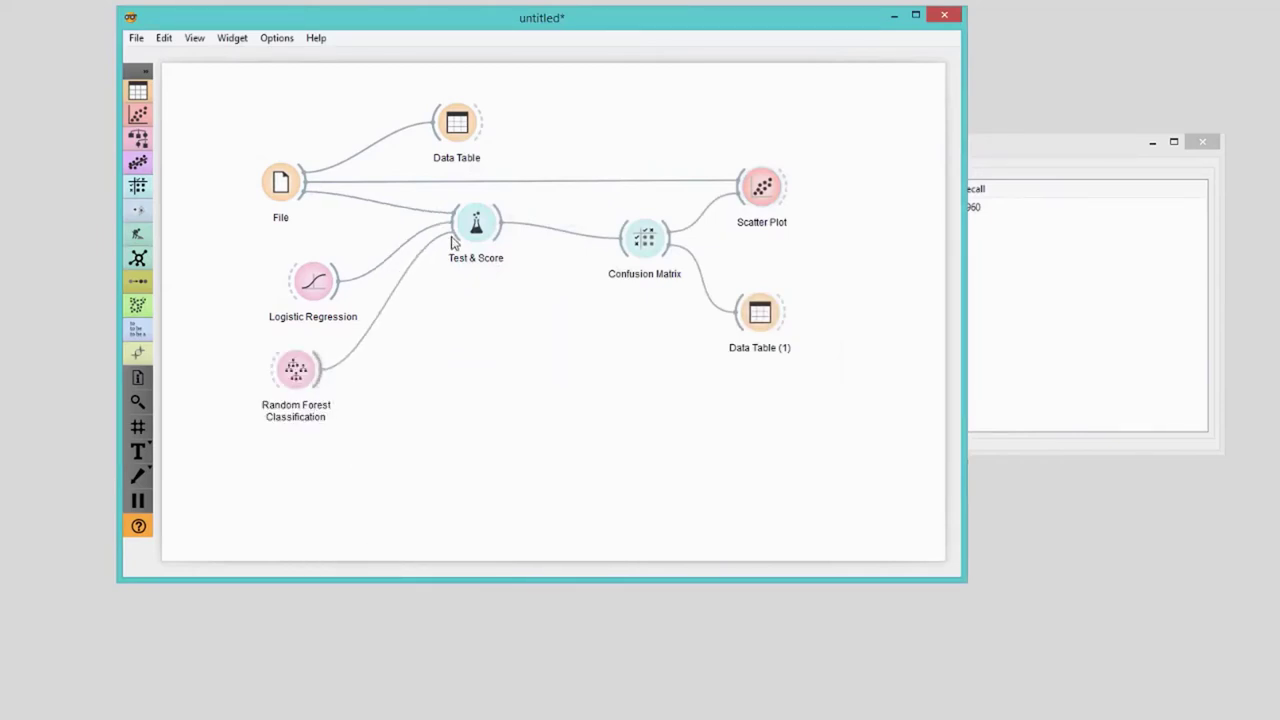
{"action": "left_click", "coordinate": [973, 160]}
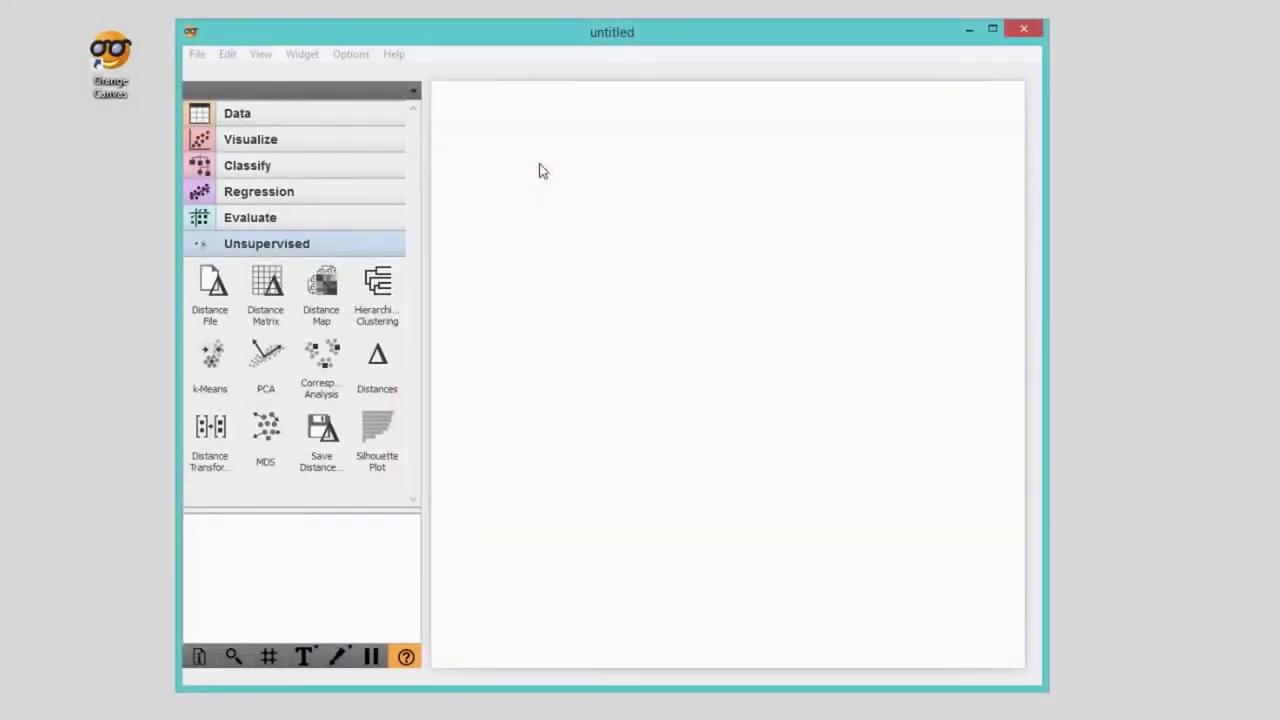
- Install the Orange-Bioinformatics add-on via Options > Add-ons, then close Orange to restart
{"action": "left_click", "coordinate": [371, 57]}
{"action": "left_click", "coordinate": [383, 163]}
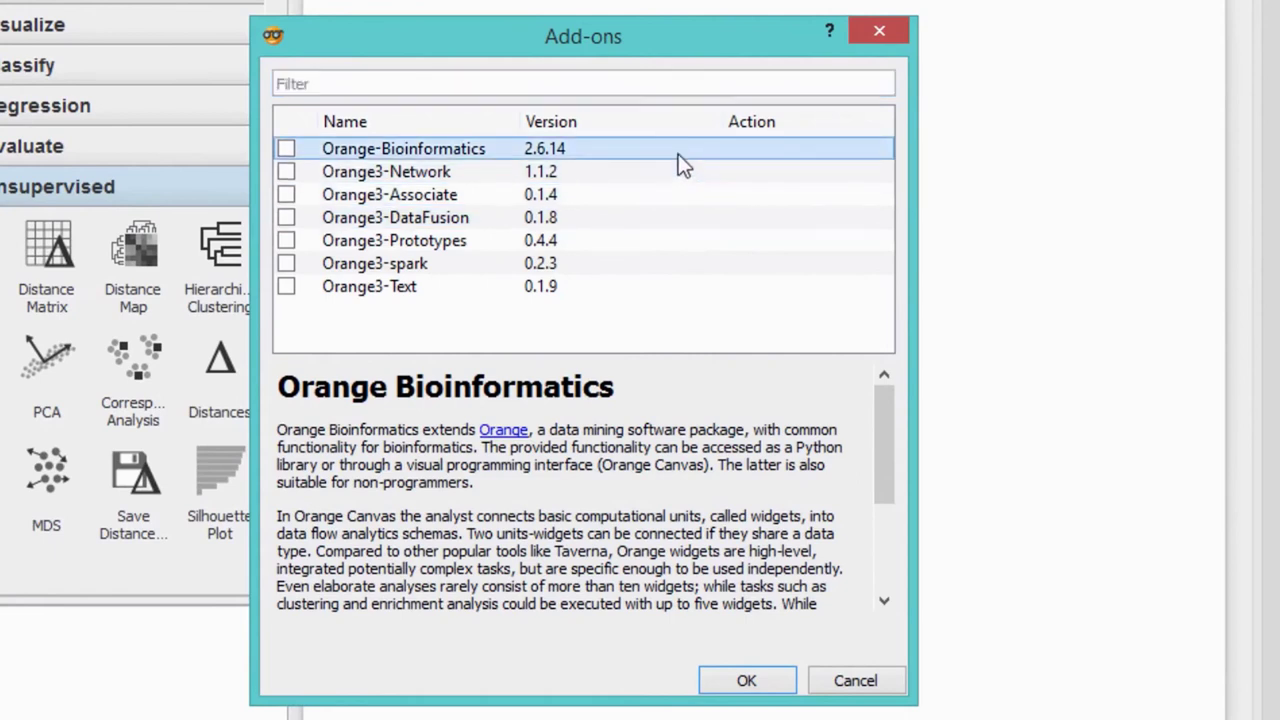
{"action": "left_click", "coordinate": [286, 149]}
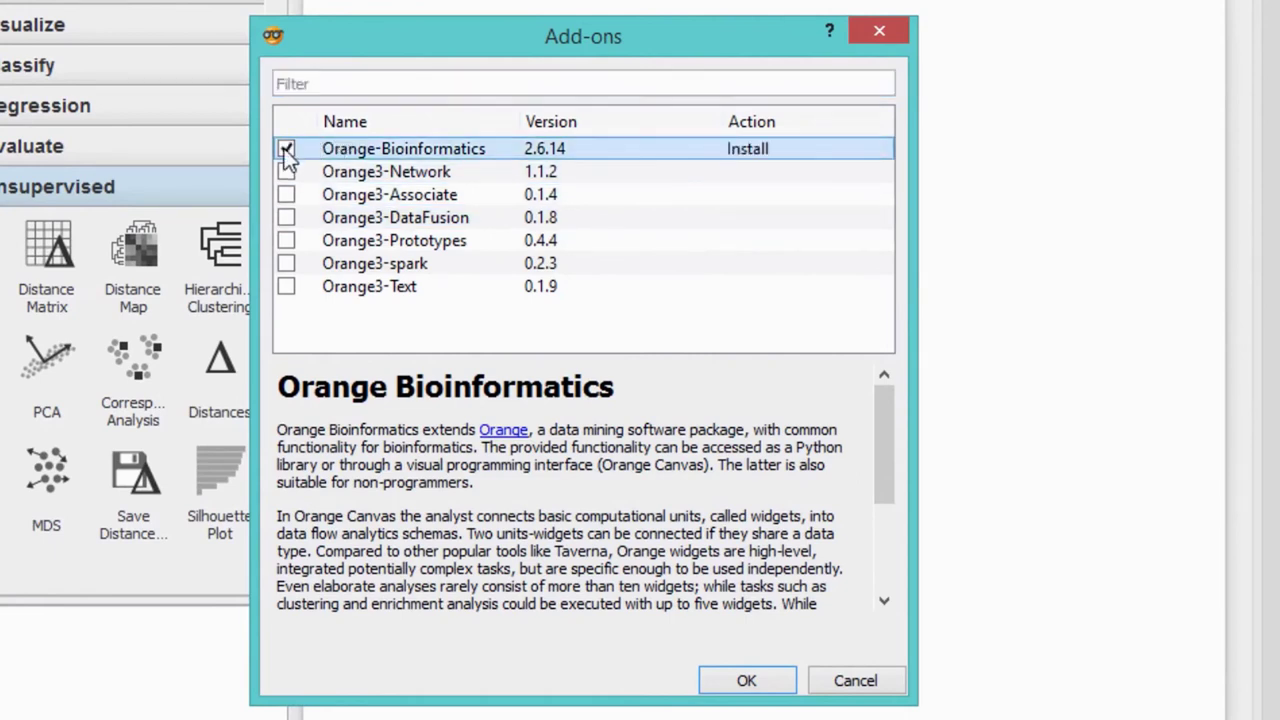
{"action": "left_click", "coordinate": [745, 668]}
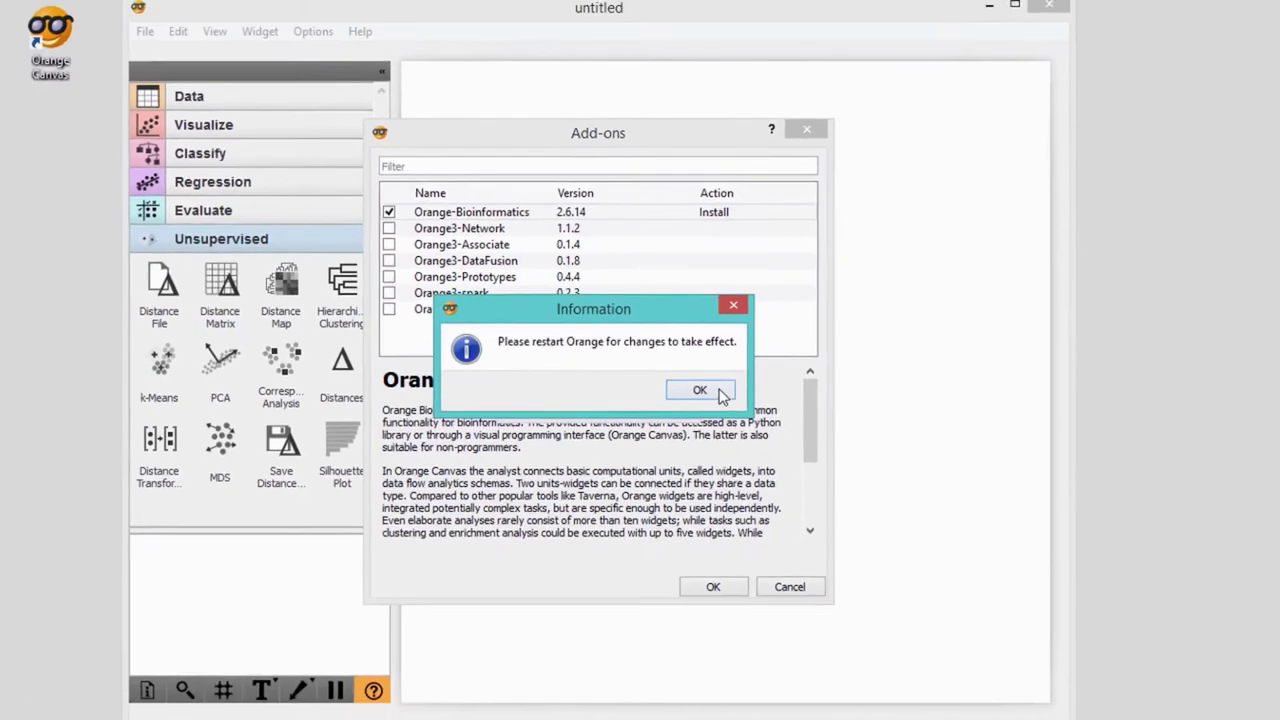
{"action": "left_click", "coordinate": [727, 400]}
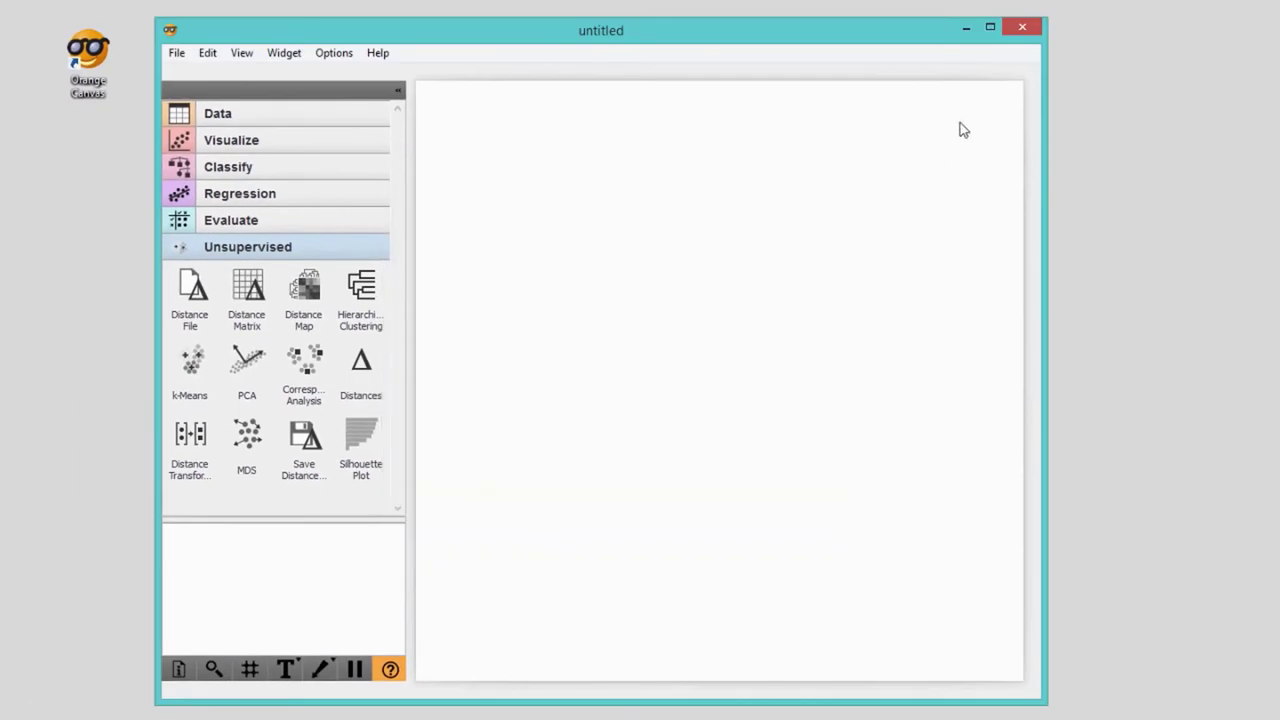
{"action": "left_click", "coordinate": [1012, 38]}
- Relaunch Orange, expand the Bioinformatics category and add a GEO Data Sets widget
{"action": "double_click", "coordinate": [88, 62]}
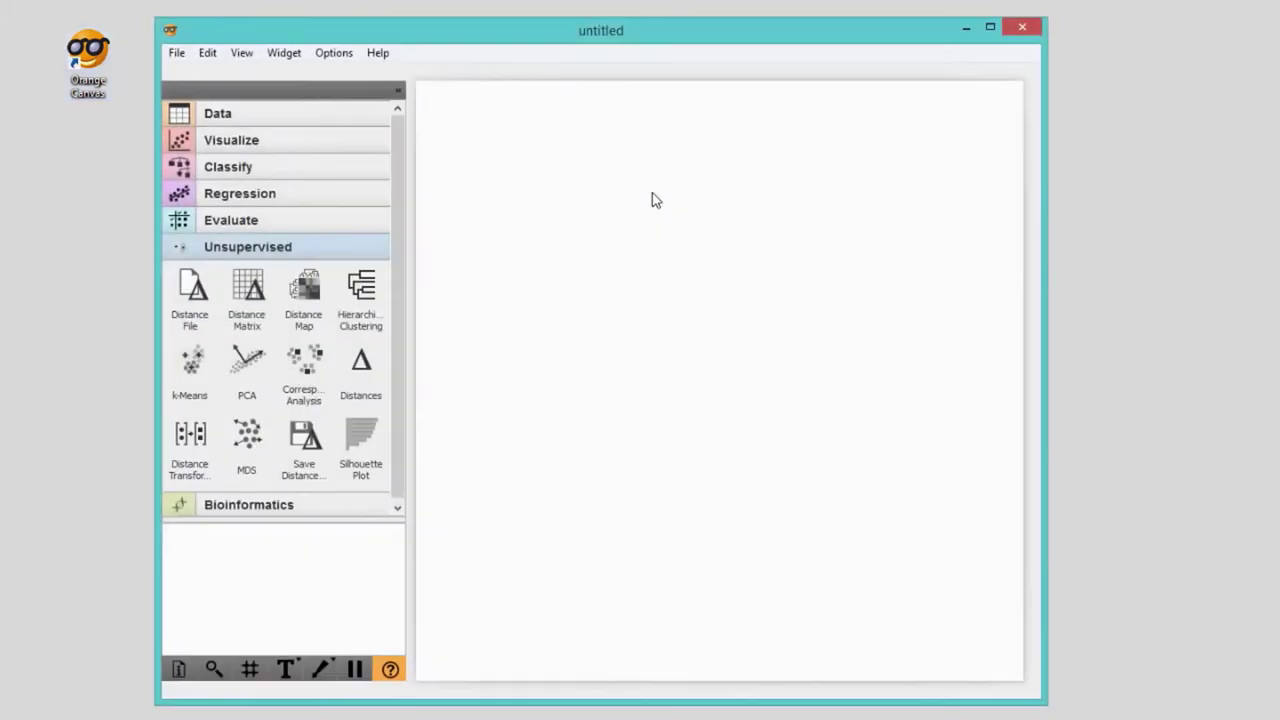
{"action": "left_click_drag", "start_coordinate": [398, 206], "coordinate": [408, 486]}
{"action": "left_click", "coordinate": [348, 498]}
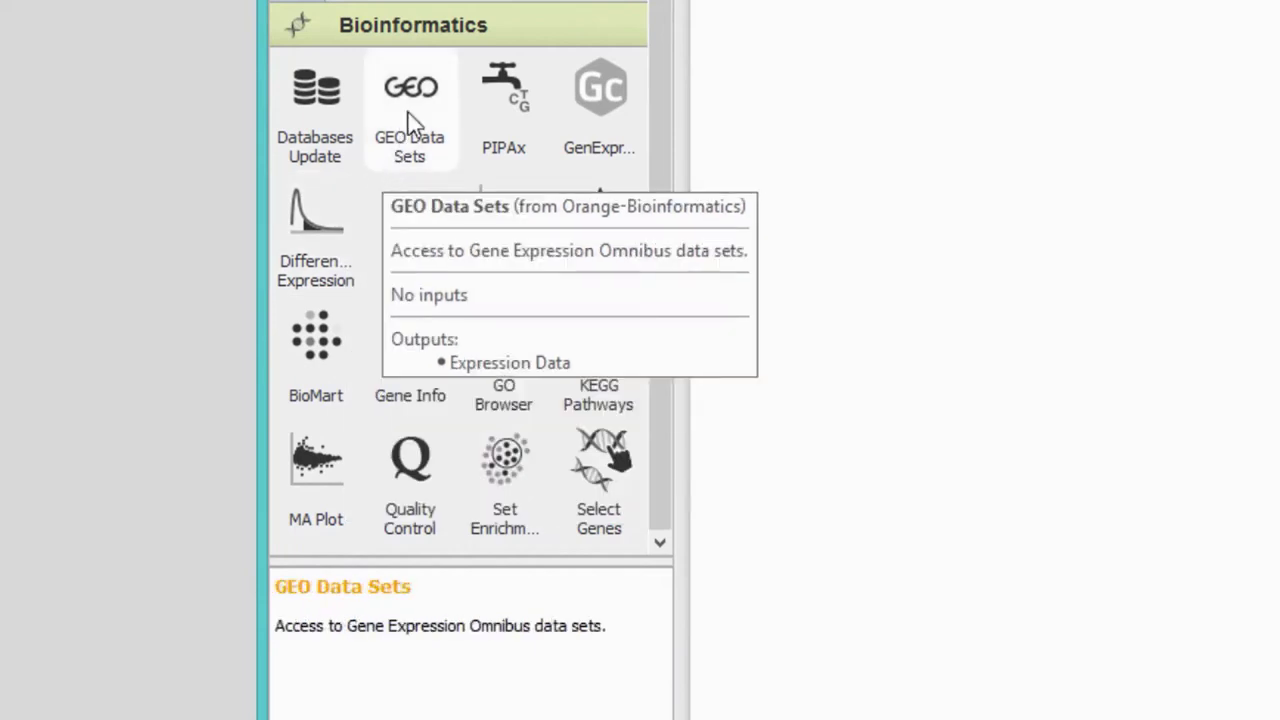
{"action": "double_click", "coordinate": [410, 122]}
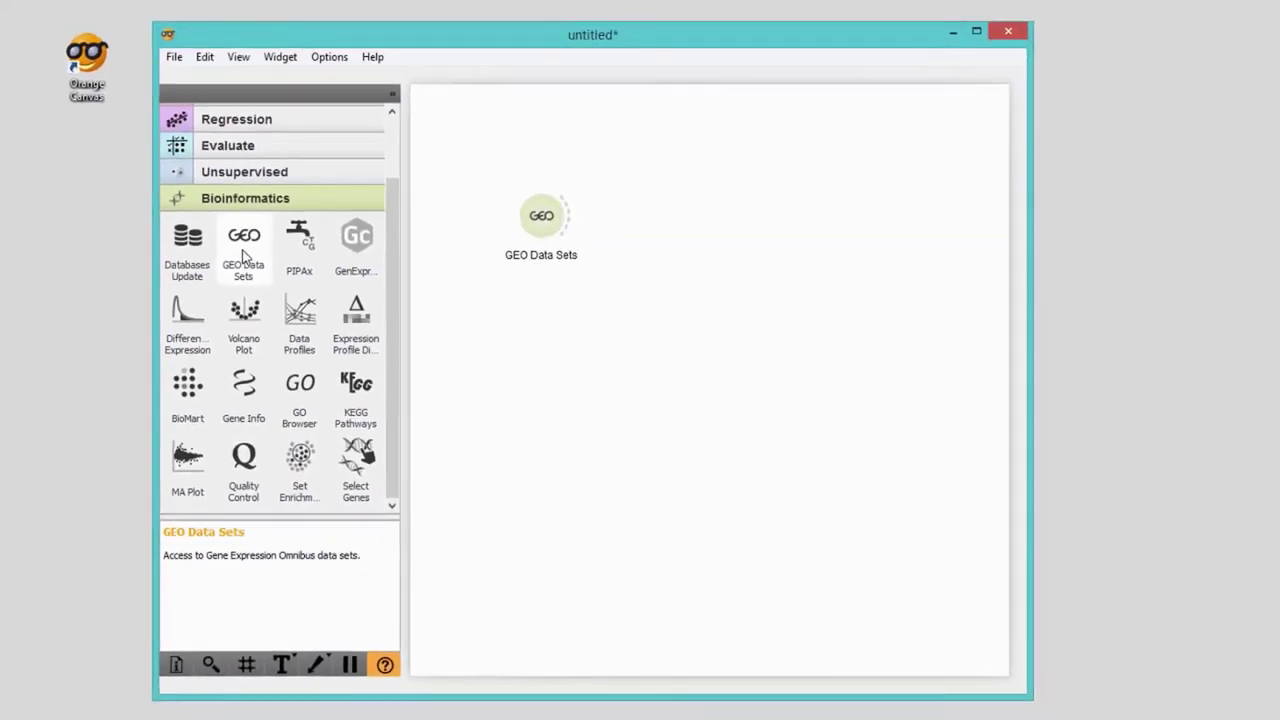
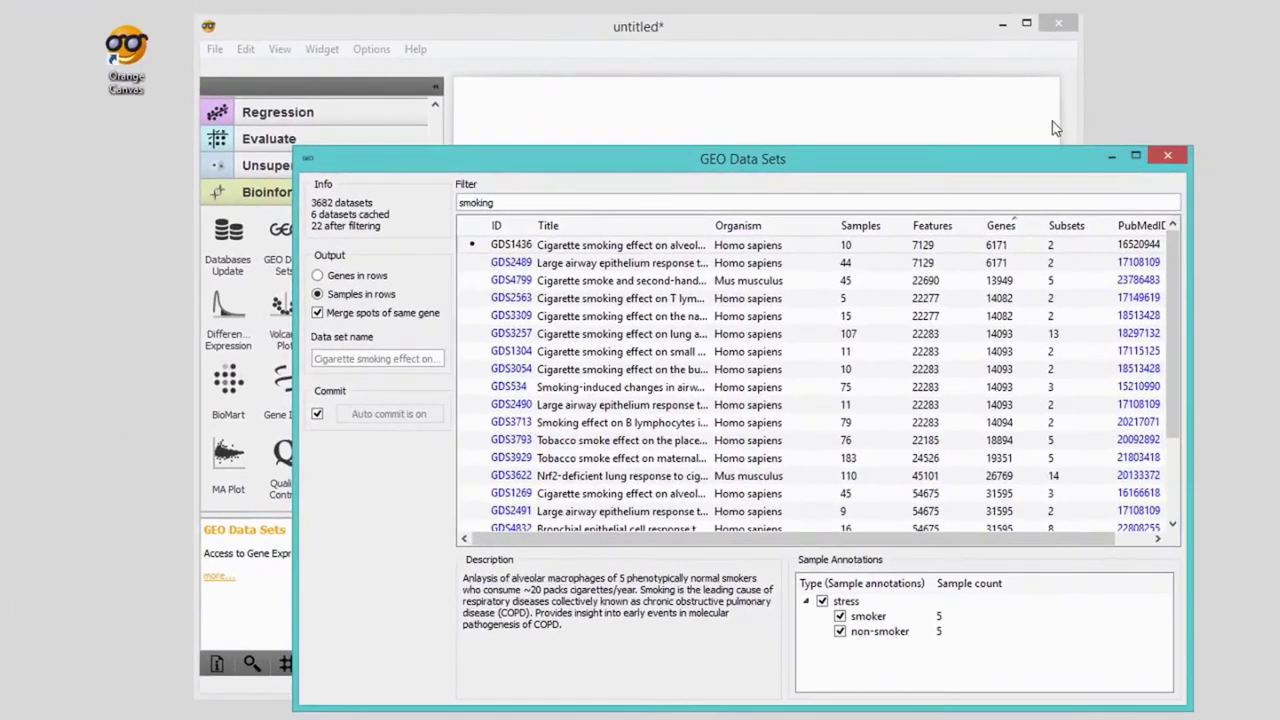
- Add a Data Table linked to the GEO Data Sets output from the quick menu
{"action": "left_click", "coordinate": [1033, 97]}
{"action": "left_click_drag", "start_coordinate": [612, 212], "coordinate": [741, 145]}
{"action": "type", "text": "da"}
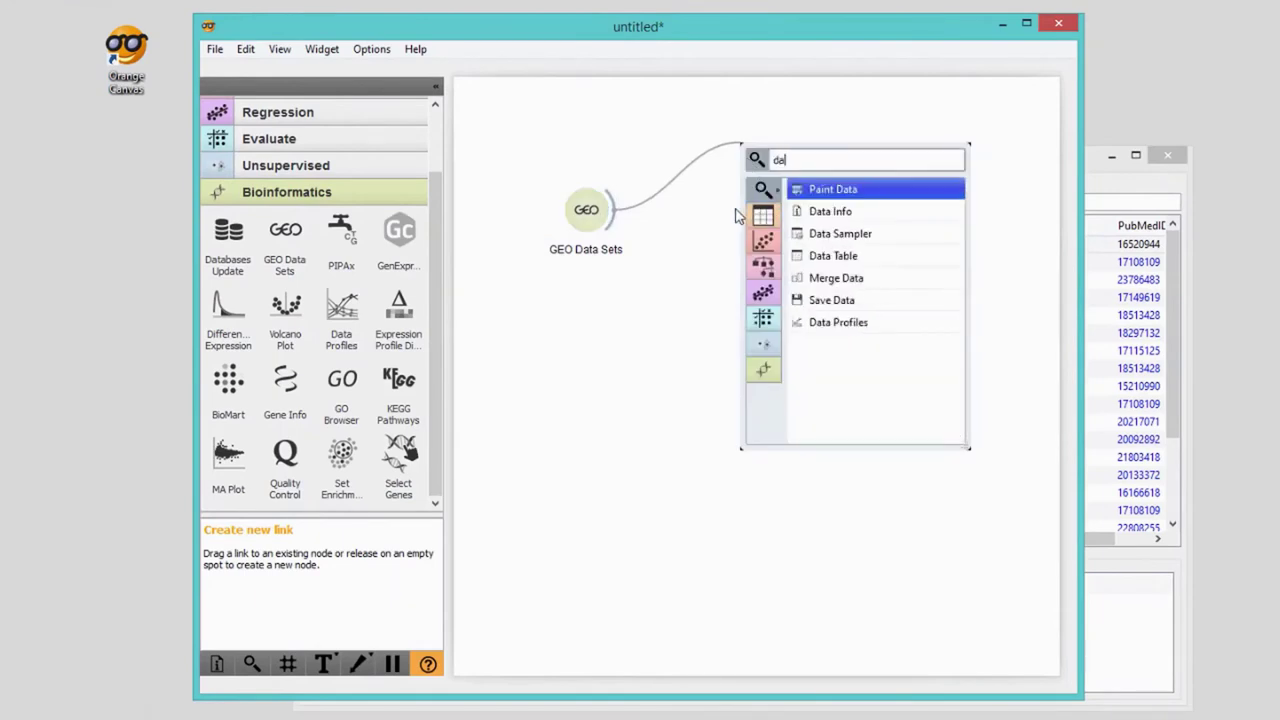
{"action": "key", "text": "Down"}
{"action": "key", "text": "Down"}
{"action": "key", "text": "Down"}
{"action": "key", "text": "Return"}
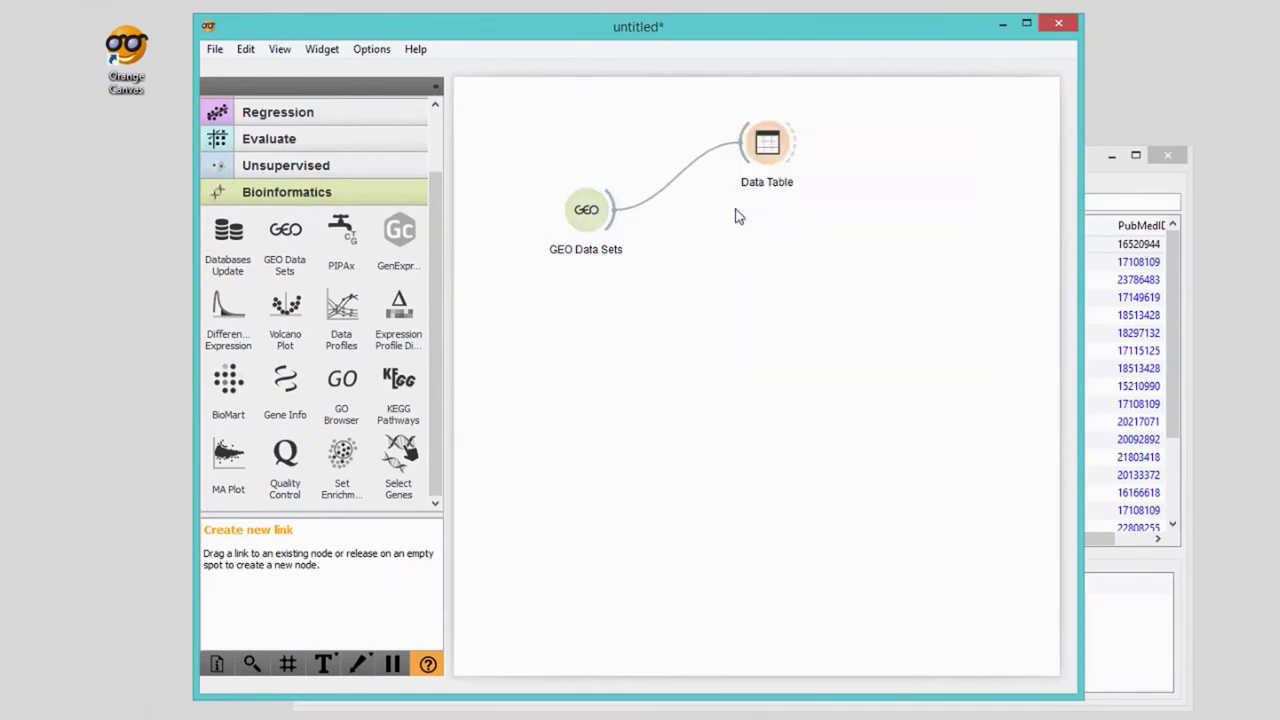
- Open the Data Table to view the 10 smoker and non-smoker samples, with the window moved aside
{"action": "double_click", "coordinate": [762, 150]}
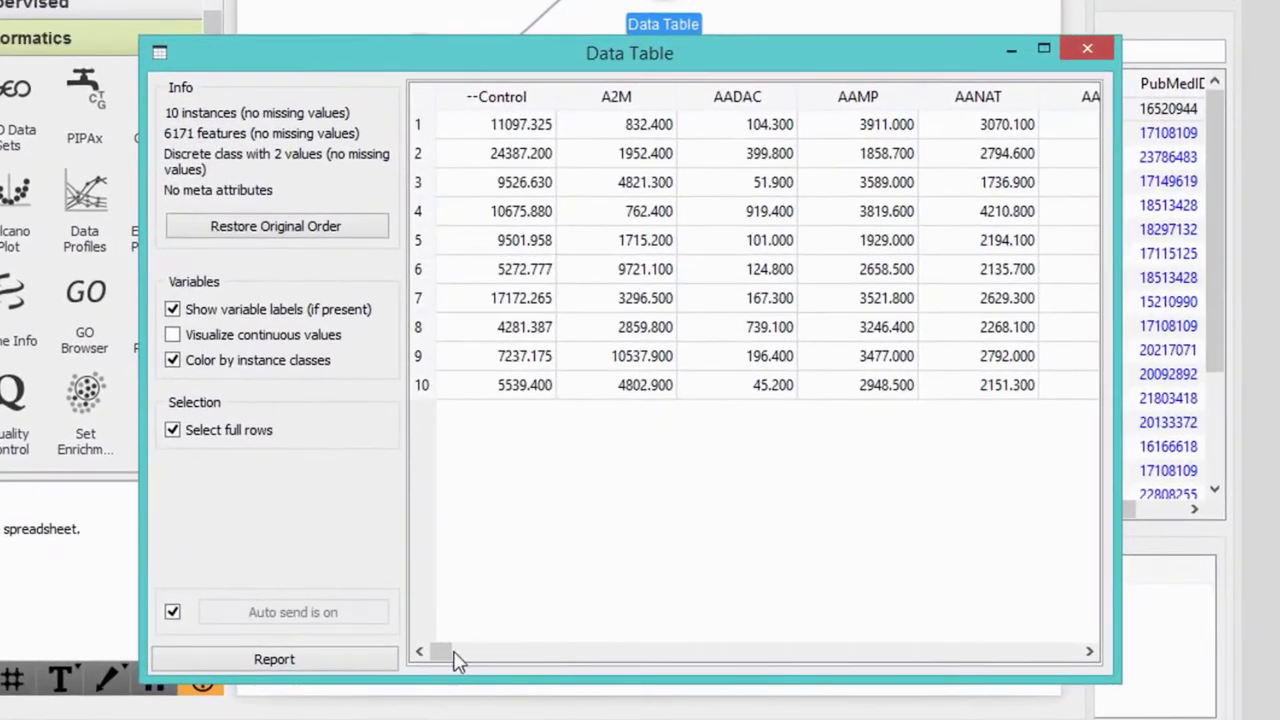
{"action": "left_click_drag", "start_coordinate": [438, 651], "coordinate": [1094, 614]}
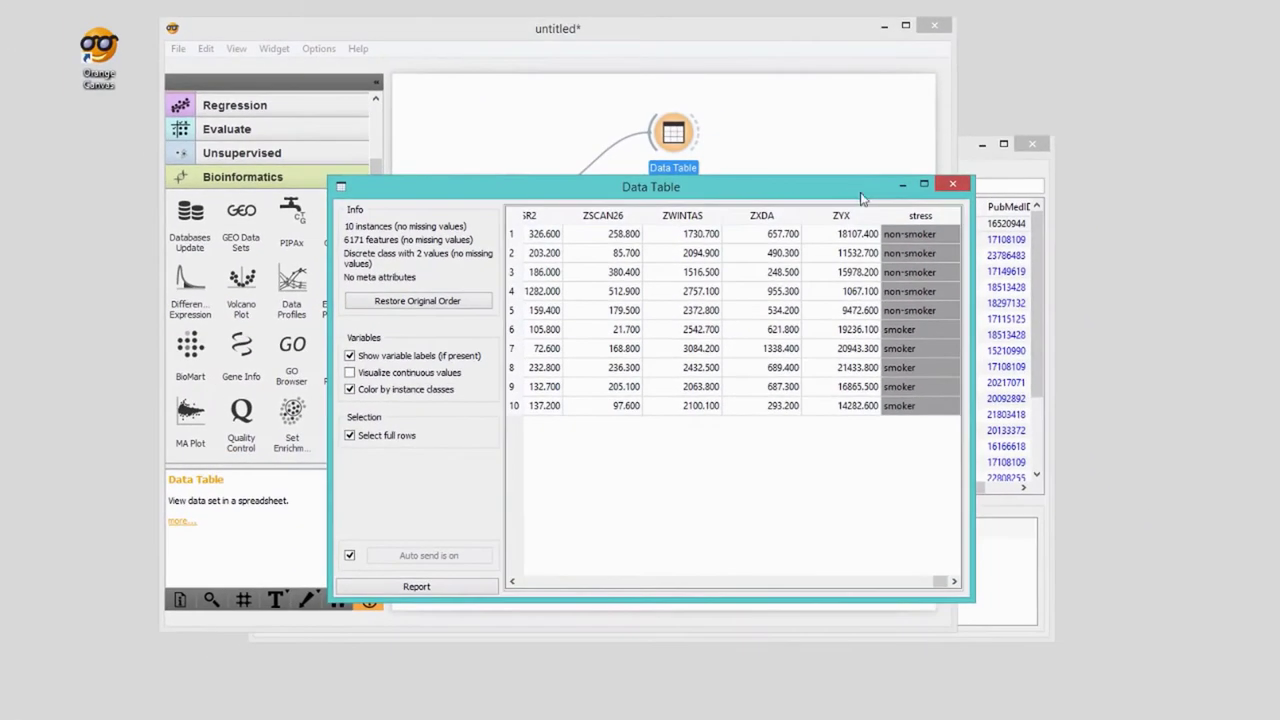
{"action": "left_click_drag", "start_coordinate": [950, 53], "coordinate": [1184, 106]}
{"action": "left_click_drag", "start_coordinate": [1028, 224], "coordinate": [1145, 224]}
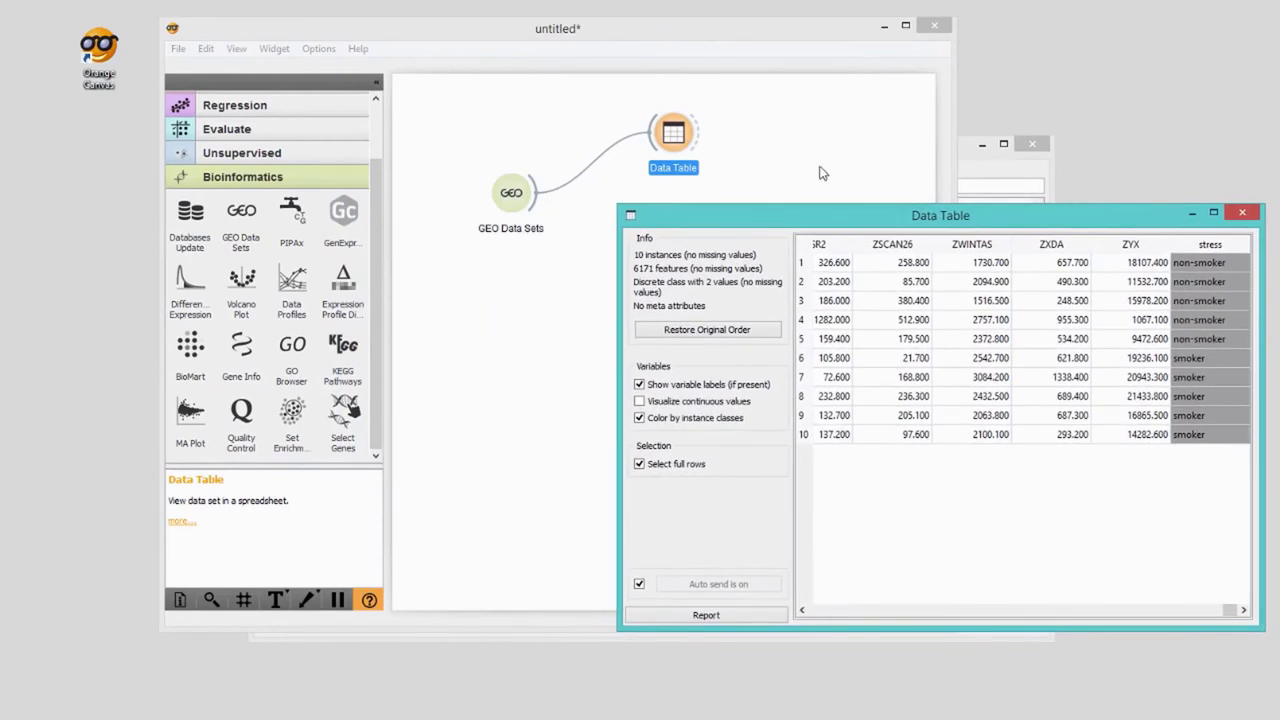
{"action": "left_click", "coordinate": [820, 174]}
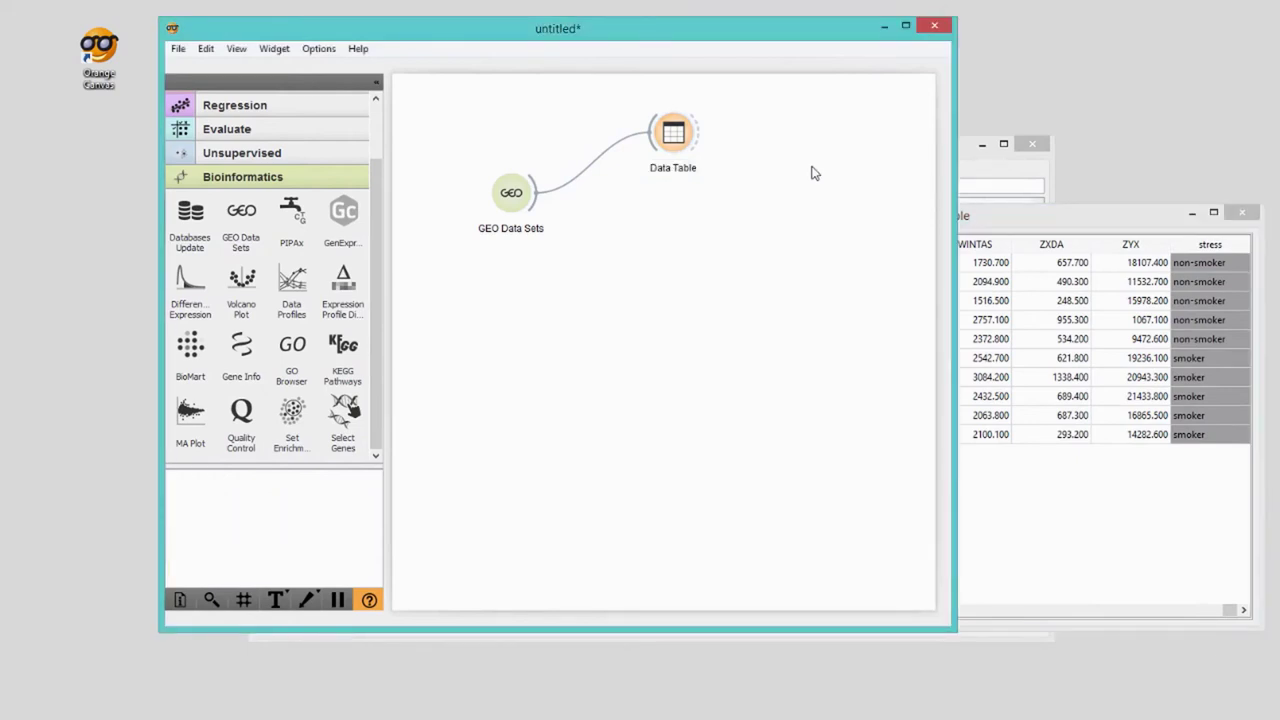
- Link a new MDS widget to GEO Data Sets and open its enlarged plot of the 10 samples
{"action": "left_click_drag", "start_coordinate": [537, 203], "coordinate": [648, 236]}
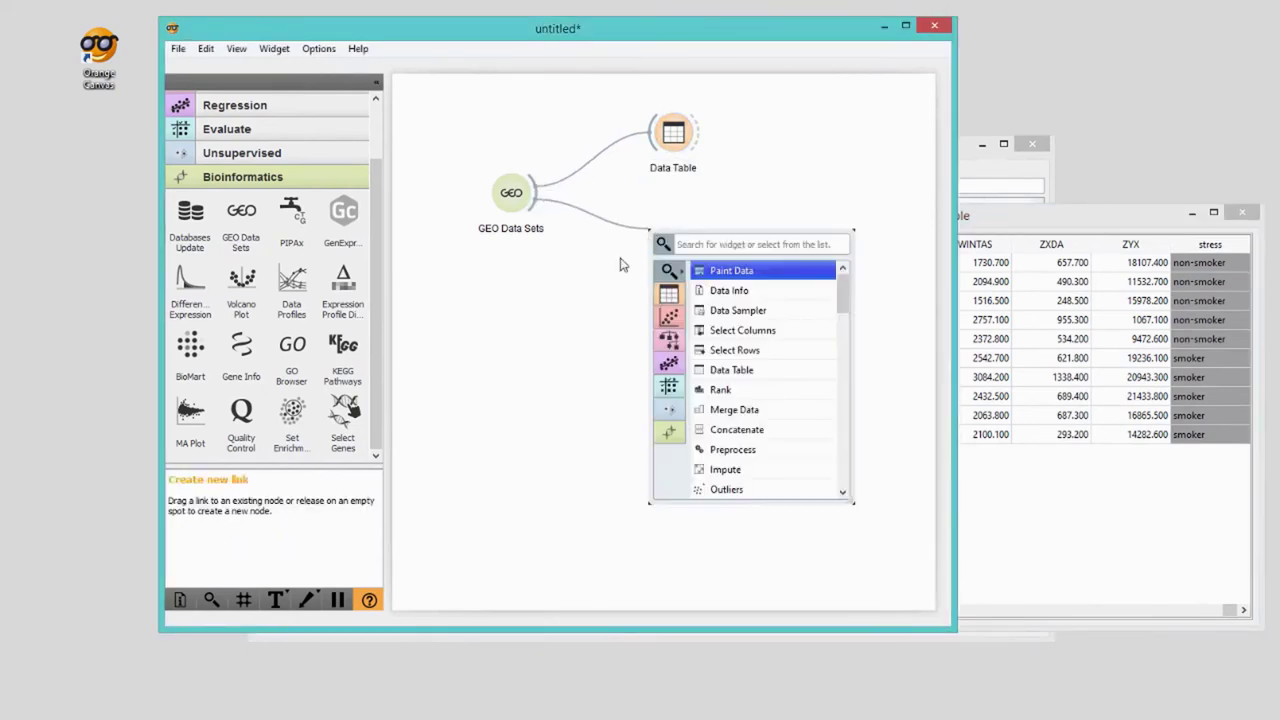
{"action": "type", "text": "mds"}
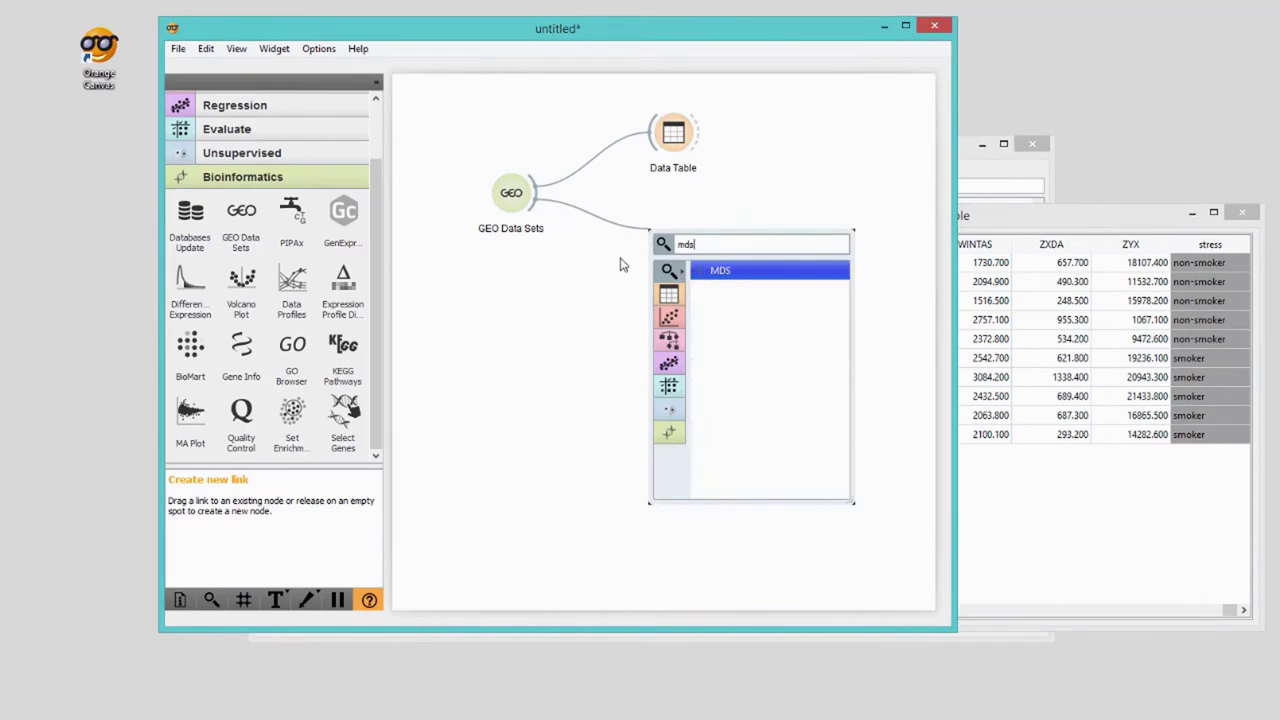
{"action": "key", "text": "Return"}
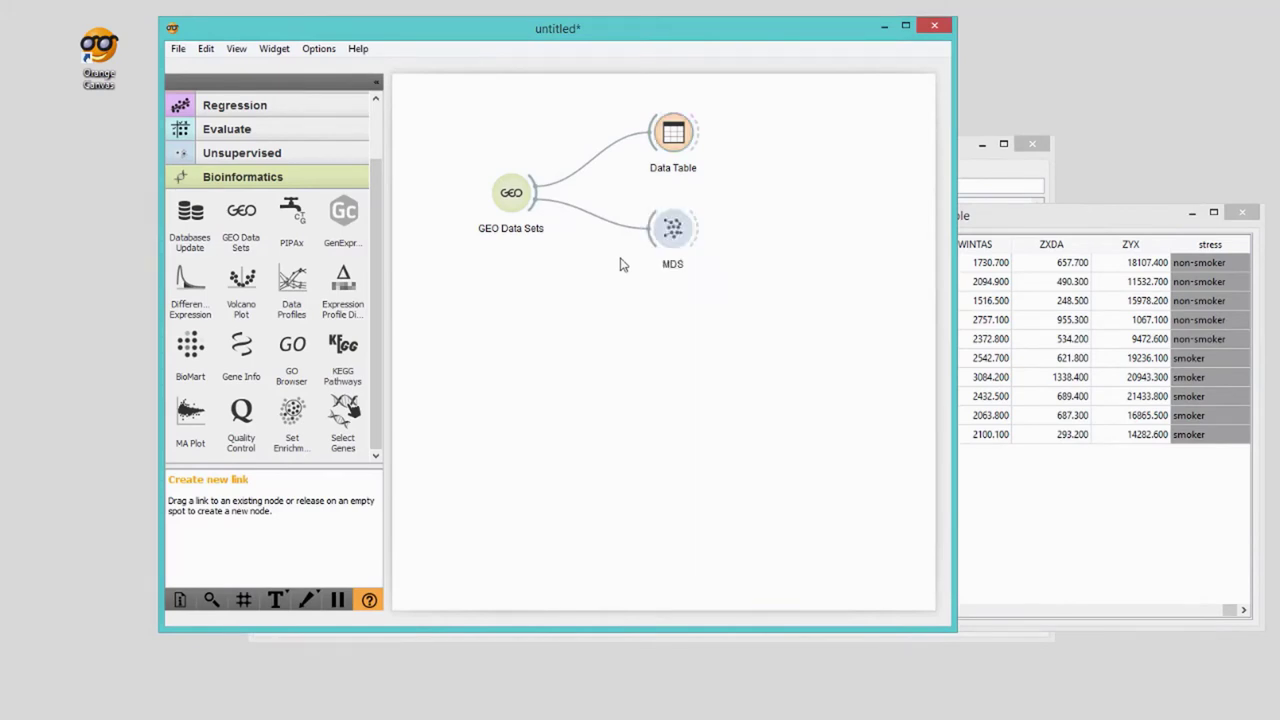
{"action": "double_click", "coordinate": [658, 234]}
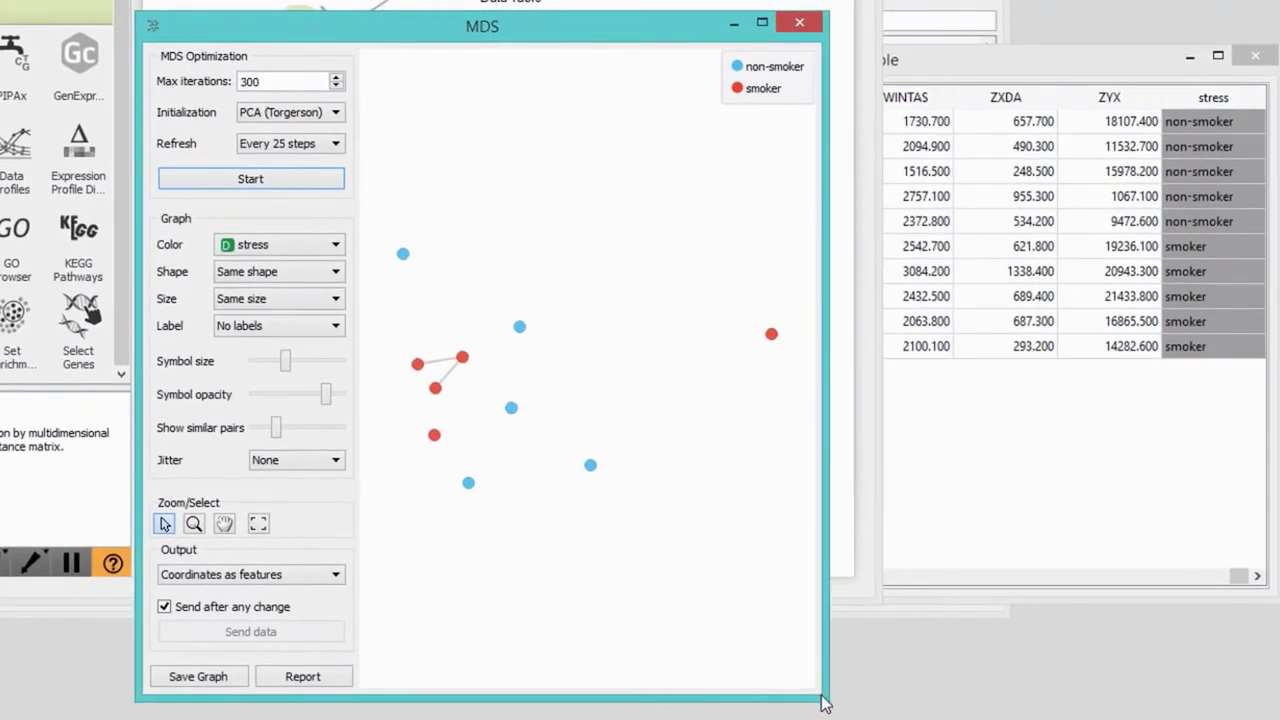
{"action": "left_click_drag", "start_coordinate": [824, 698], "coordinate": [1076, 714]}
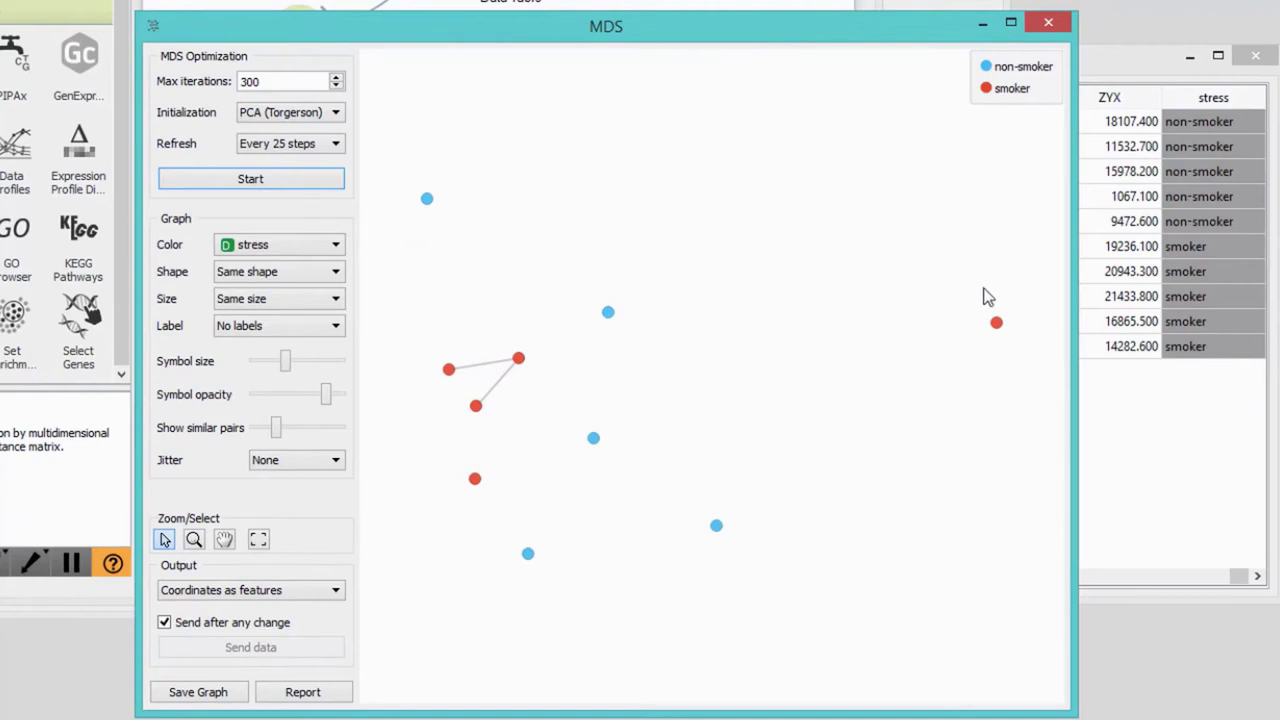
- Select the outlying red smoker point in the MDS plot
{"action": "left_click", "coordinate": [997, 322]}
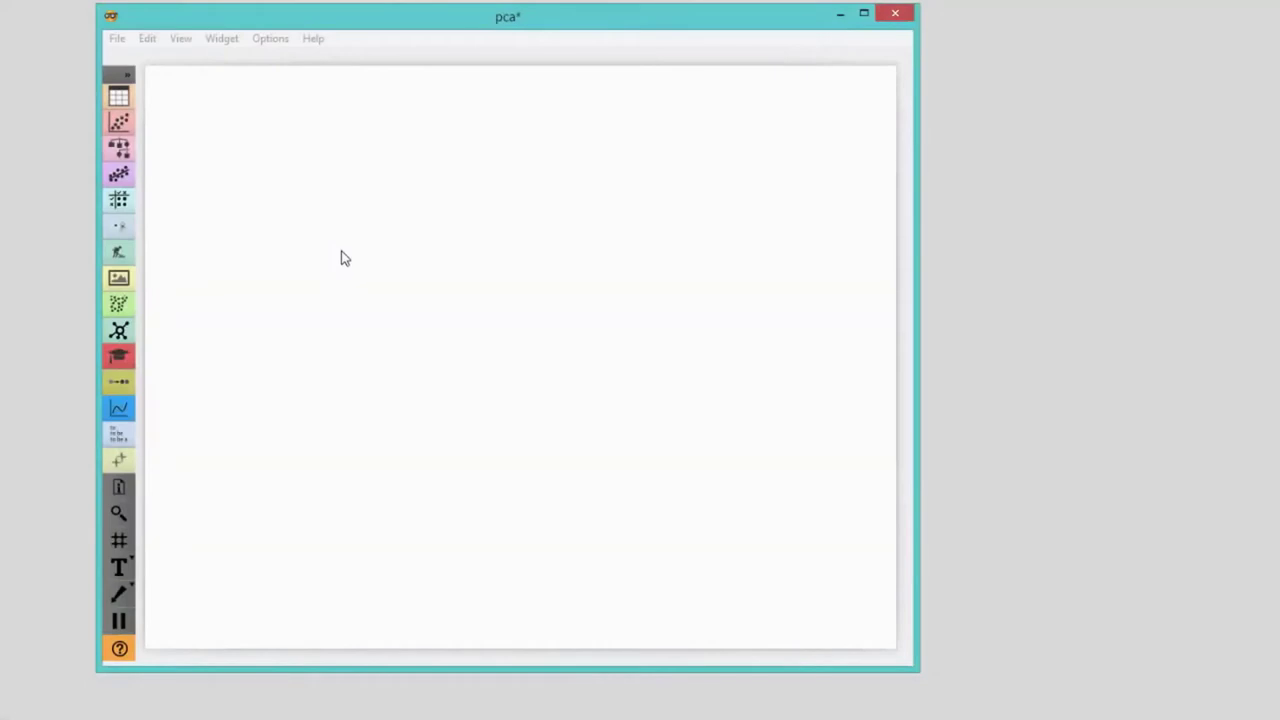
- Place a PCA widget and a Paint Data widget on the empty canvas
{"action": "right_click", "coordinate": [341, 252]}
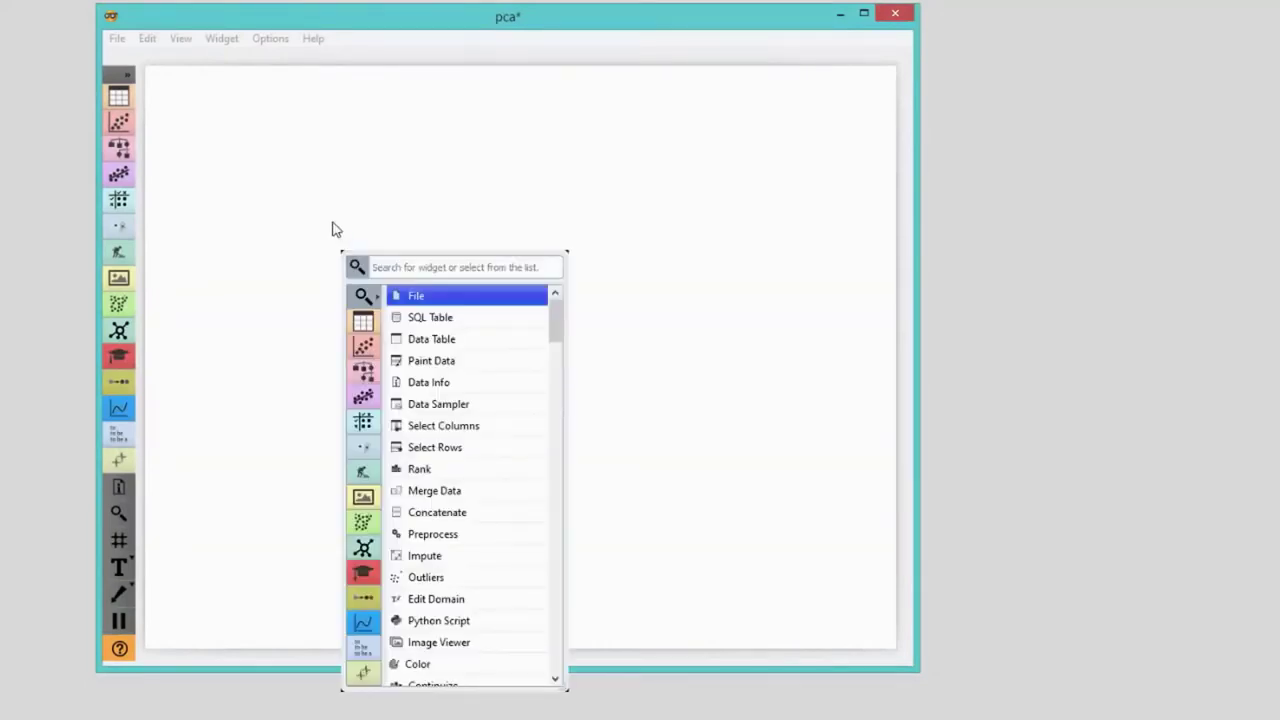
{"action": "type", "text": "pca"}
{"action": "key", "text": "Return"}
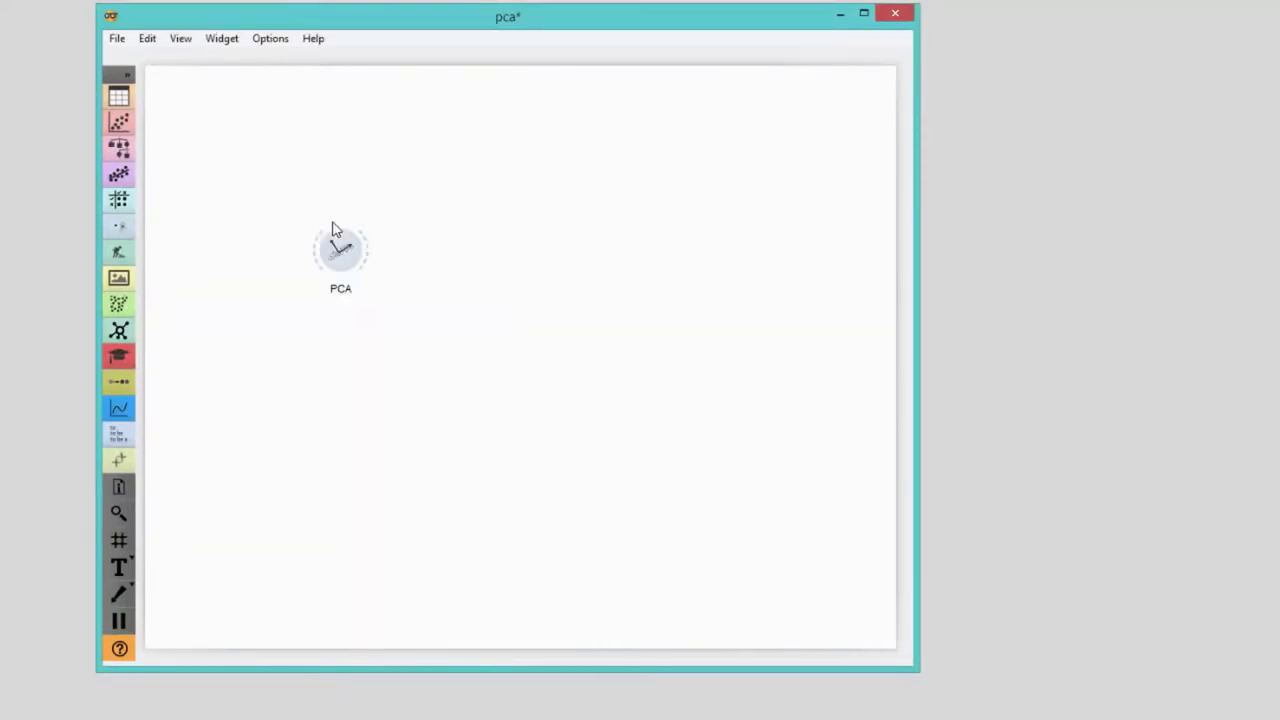
{"action": "right_click", "coordinate": [213, 146]}
{"action": "type", "text": "paint"}
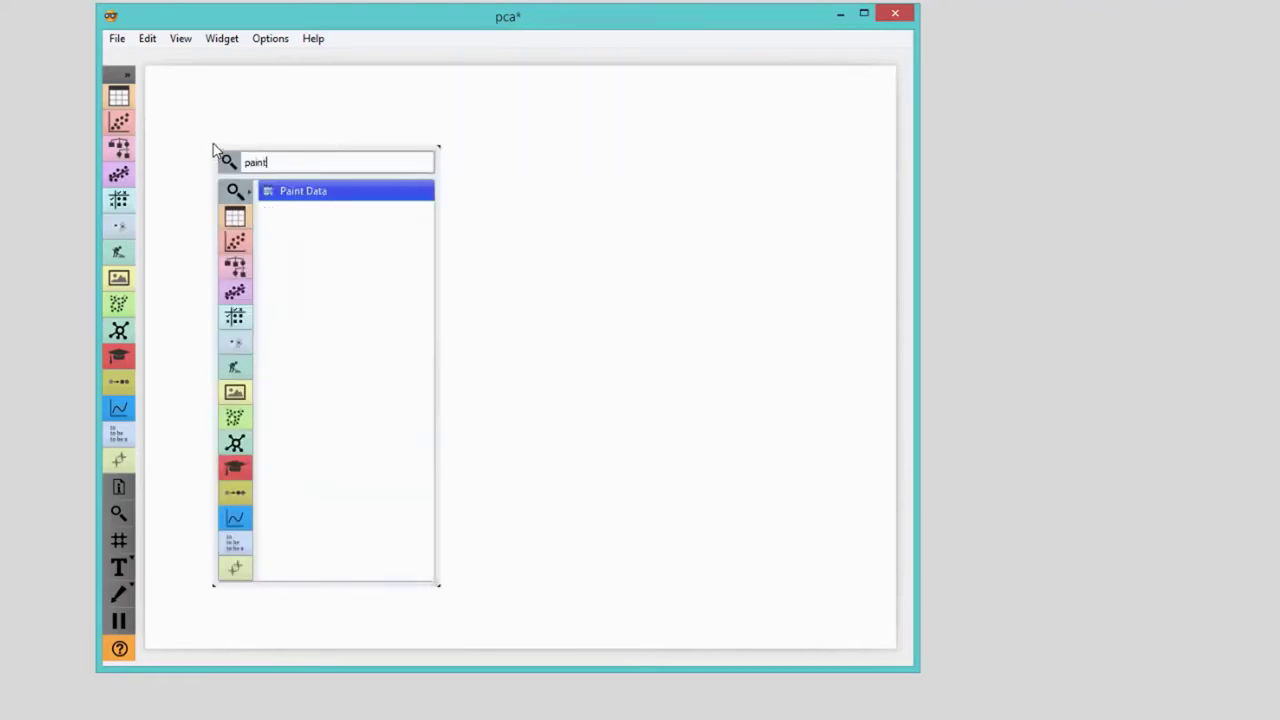
{"action": "key", "text": "Return"}
- In Paint Data, brush a diagonal band of C1 points rising left to right
{"action": "double_click", "coordinate": [213, 146]}
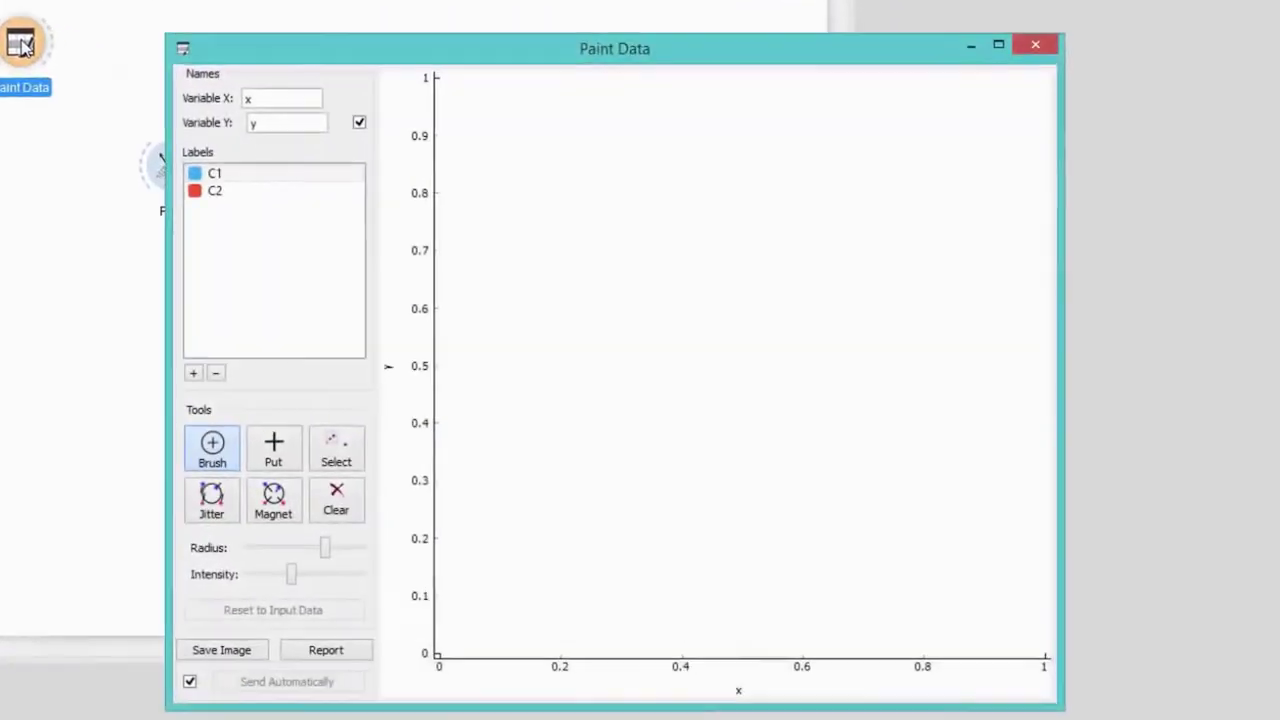
{"action": "left_click_drag", "start_coordinate": [816, 251], "coordinate": [578, 470]}
{"action": "left_click_drag", "start_coordinate": [517, 531], "coordinate": [826, 225]}
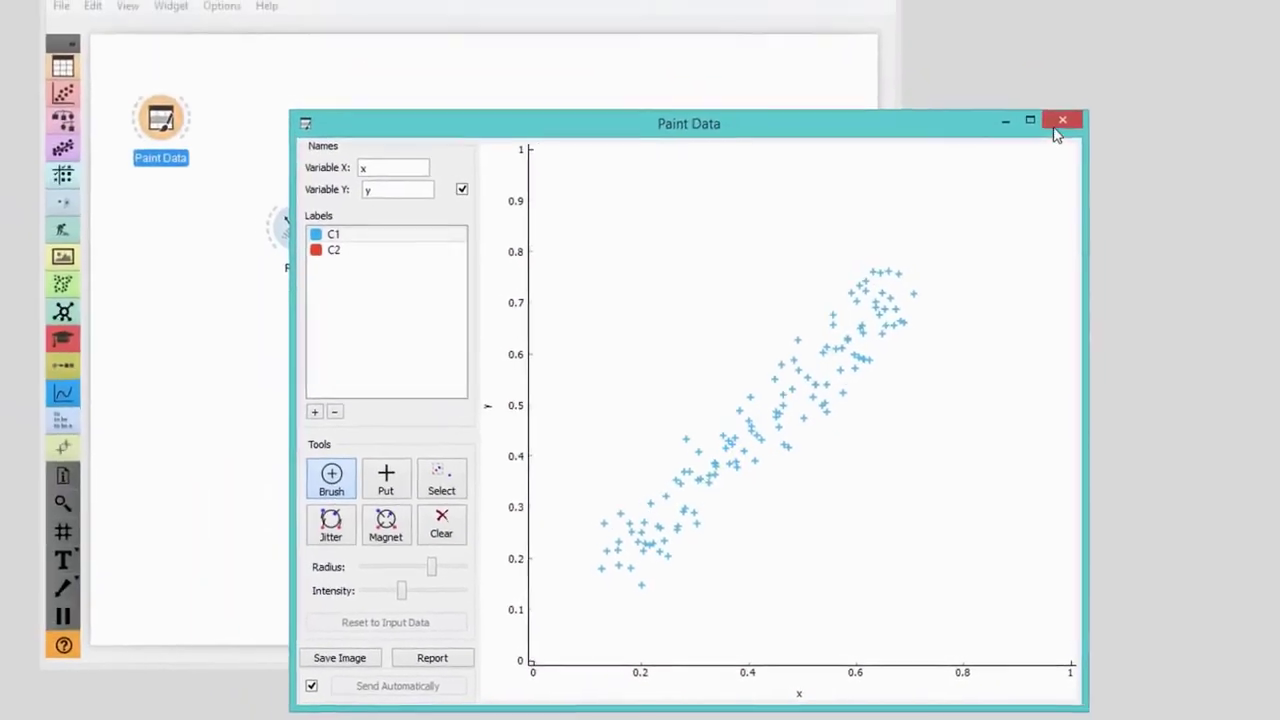
{"action": "left_click", "coordinate": [1061, 121]}
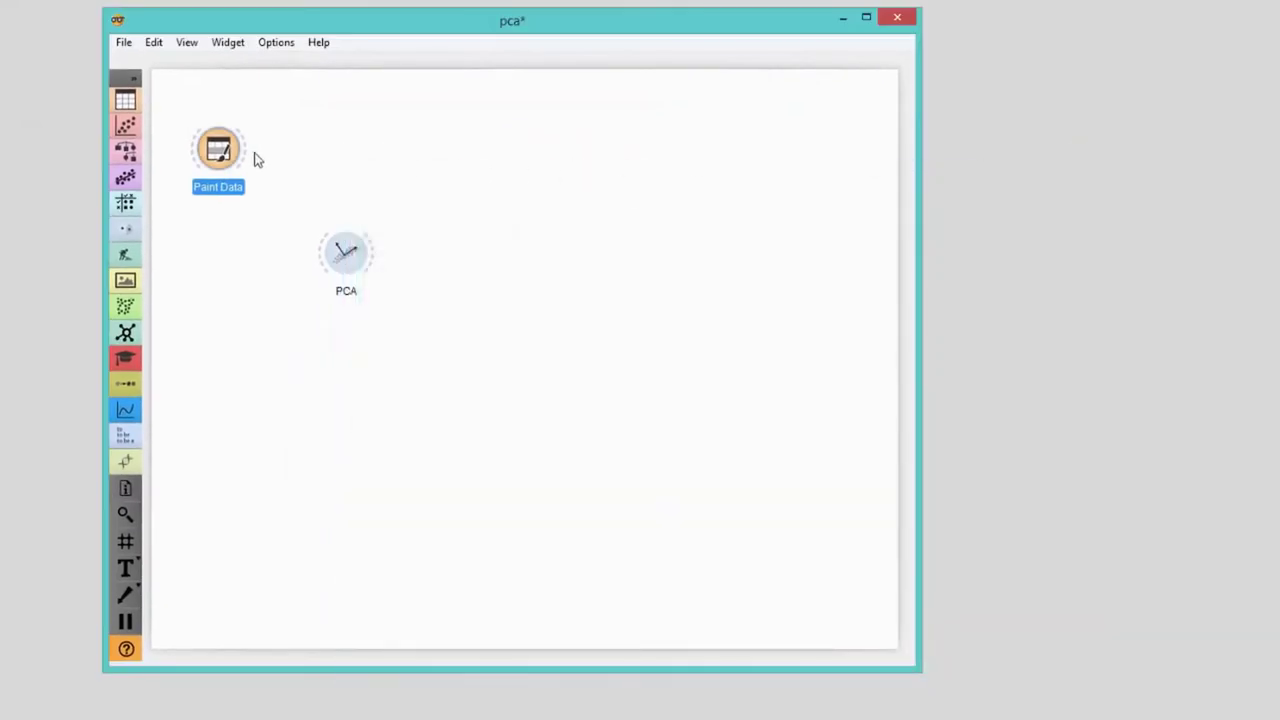
- Feed Paint Data into PCA and attach a Data Table after PCA
{"action": "mouse_move", "coordinate": [247, 160]}
{"action": "left_mouse_down"}
{"action": "mouse_move", "coordinate": [338, 252]}
{"action": "mouse_move", "coordinate": [449, 152]}
{"action": "left_mouse_up"}
{"action": "type", "text": "data"}
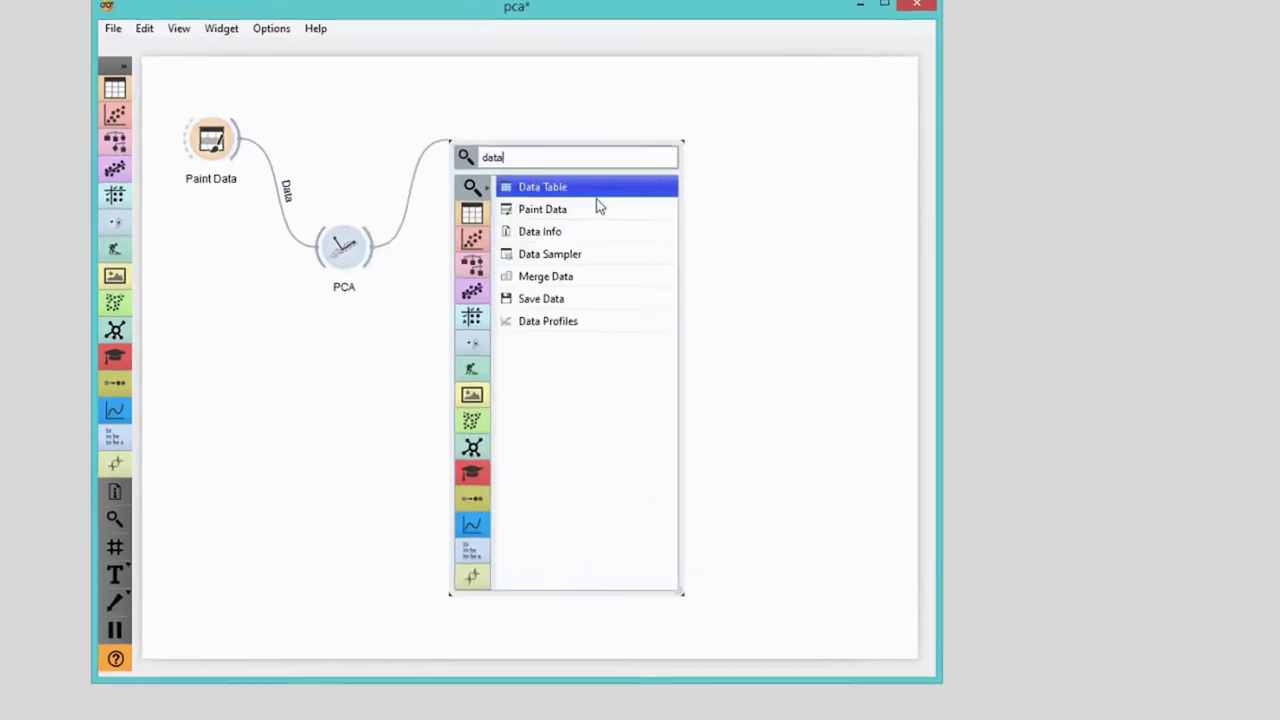
{"action": "key", "text": "Return"}
- Route PCA's Components instead of Transformed data to the Data Table and view the PC1/PC2 rows
{"action": "left_click_drag", "start_coordinate": [487, 323], "coordinate": [570, 328]}
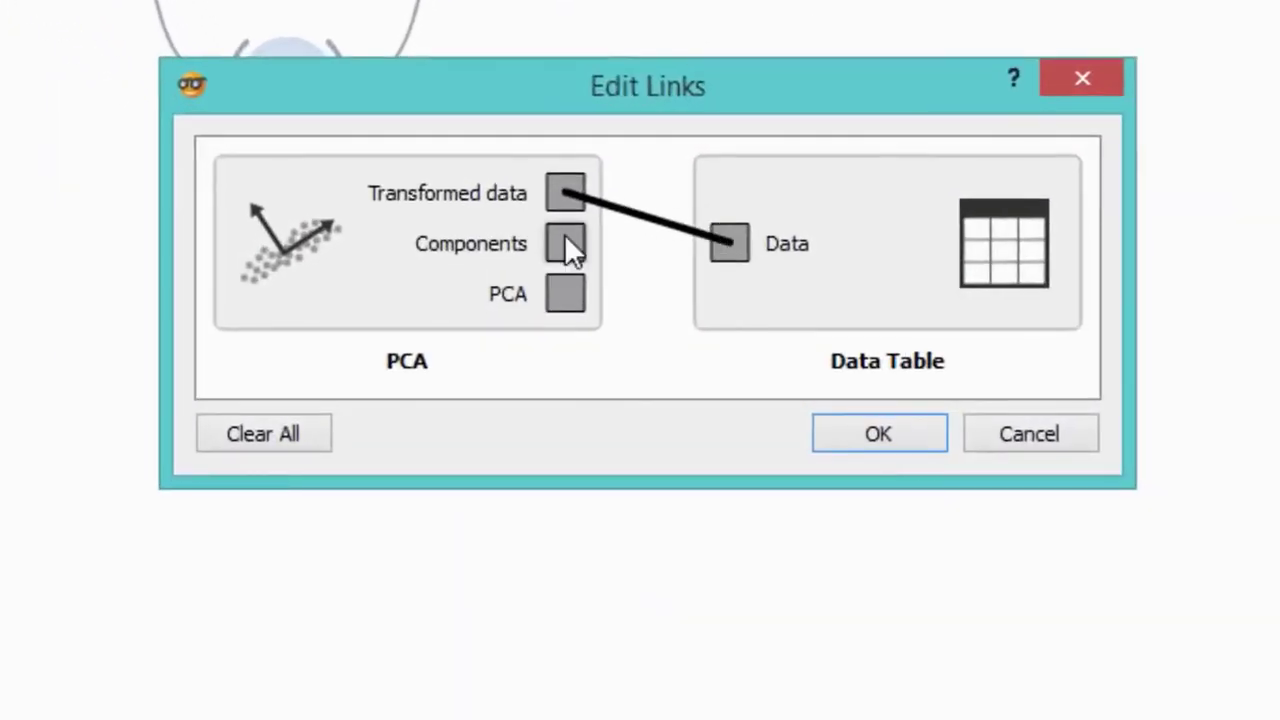
{"action": "left_click_drag", "start_coordinate": [728, 255], "coordinate": [729, 250]}
{"action": "left_click", "coordinate": [625, 222]}
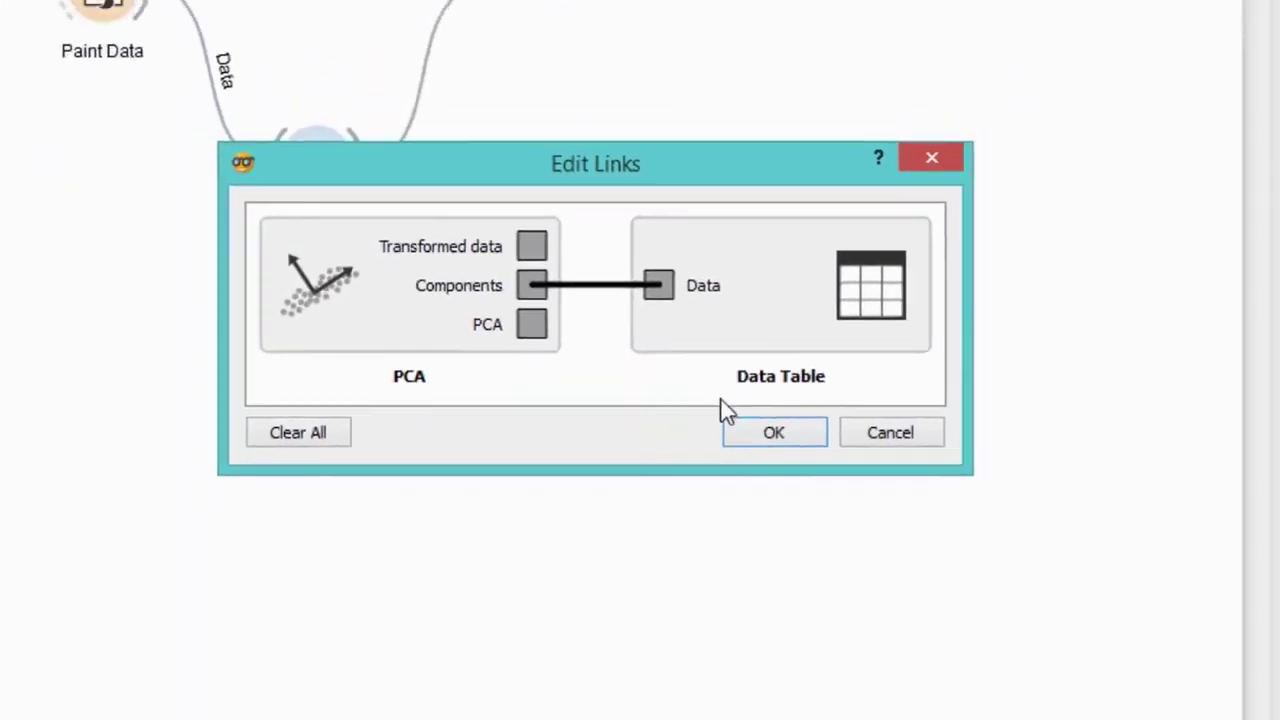
{"action": "left_click", "coordinate": [879, 433]}
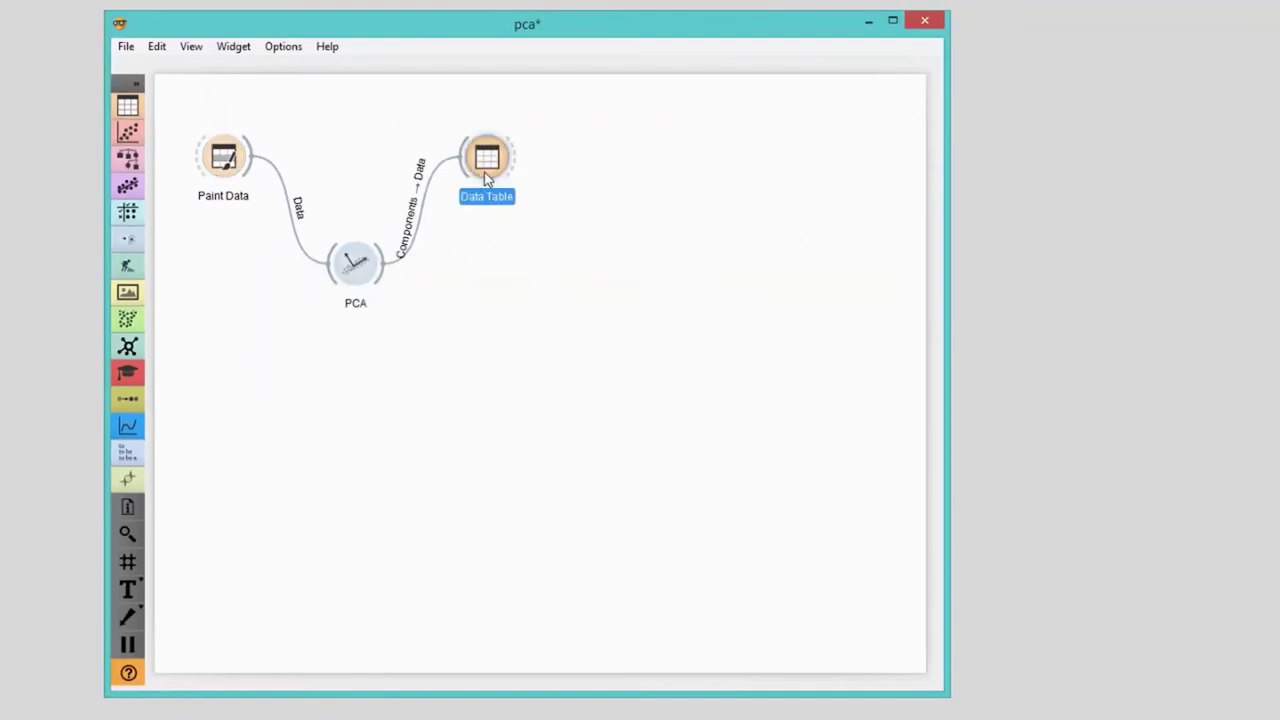
{"action": "double_click", "coordinate": [487, 160]}
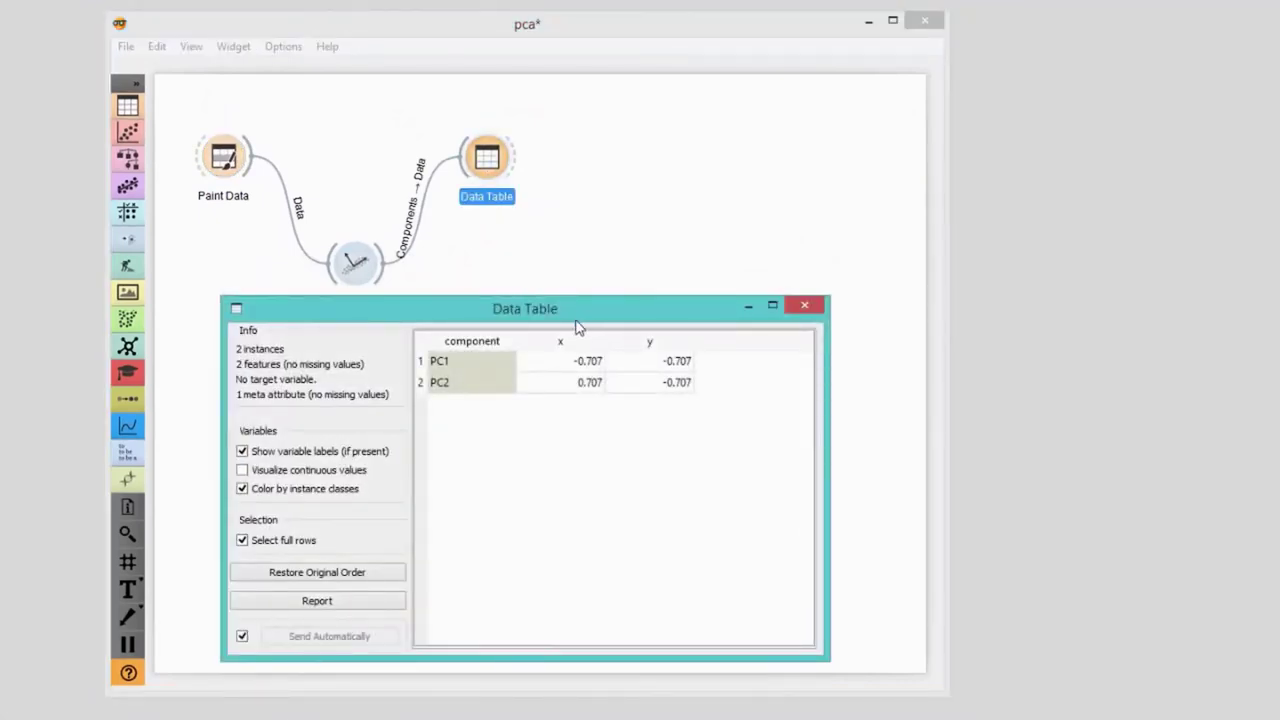
{"action": "left_click_drag", "start_coordinate": [582, 312], "coordinate": [571, 337]}
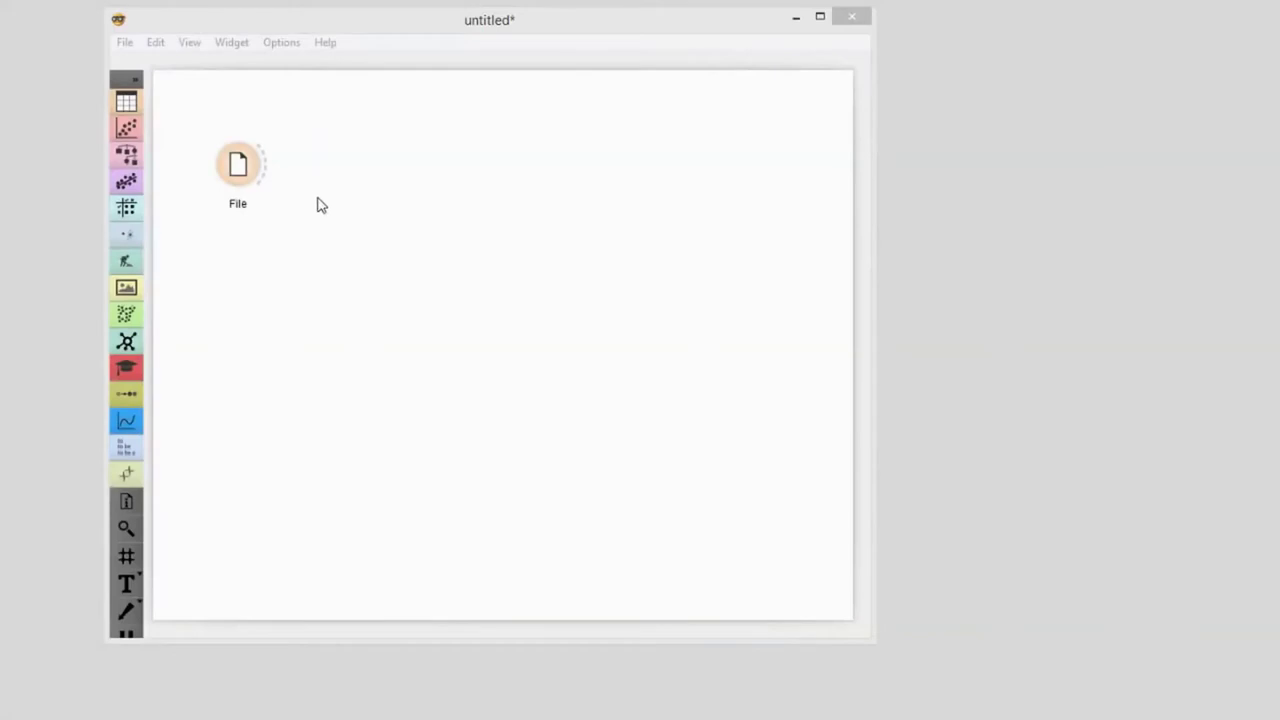
- Check that the File widget loads wine.tab
{"action": "double_click", "coordinate": [257, 165]}
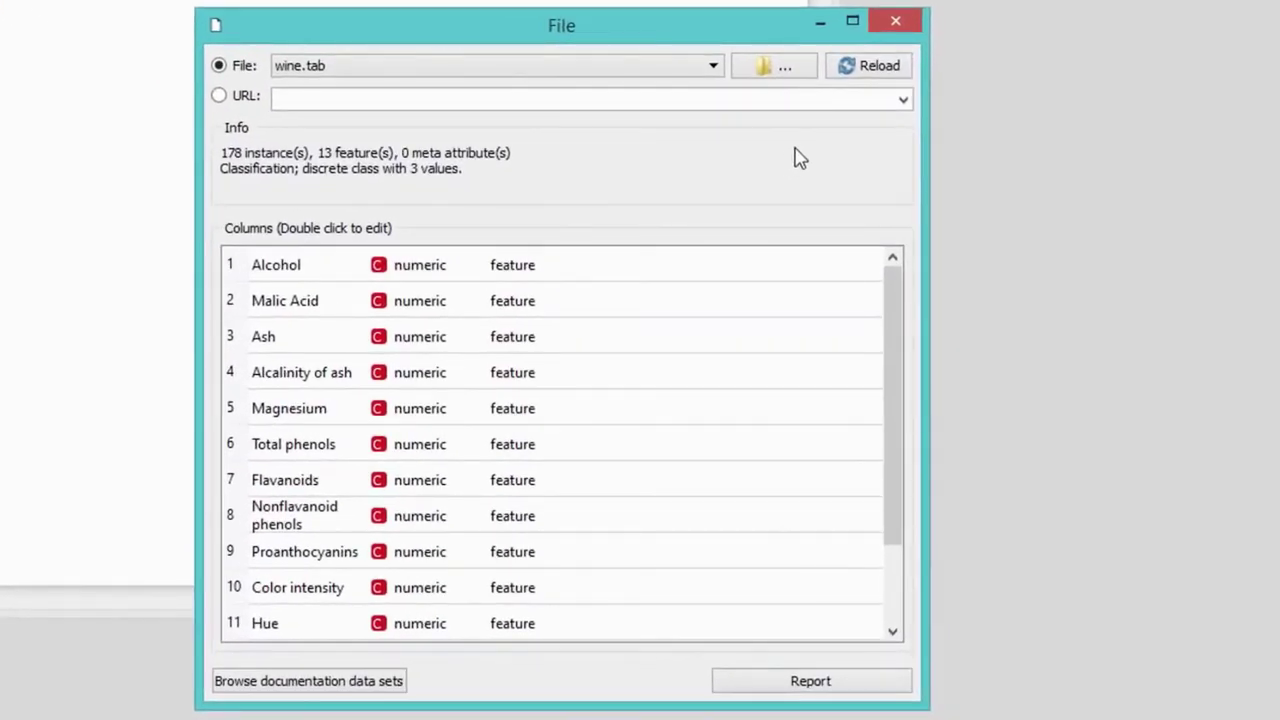
{"action": "left_click", "coordinate": [895, 21]}
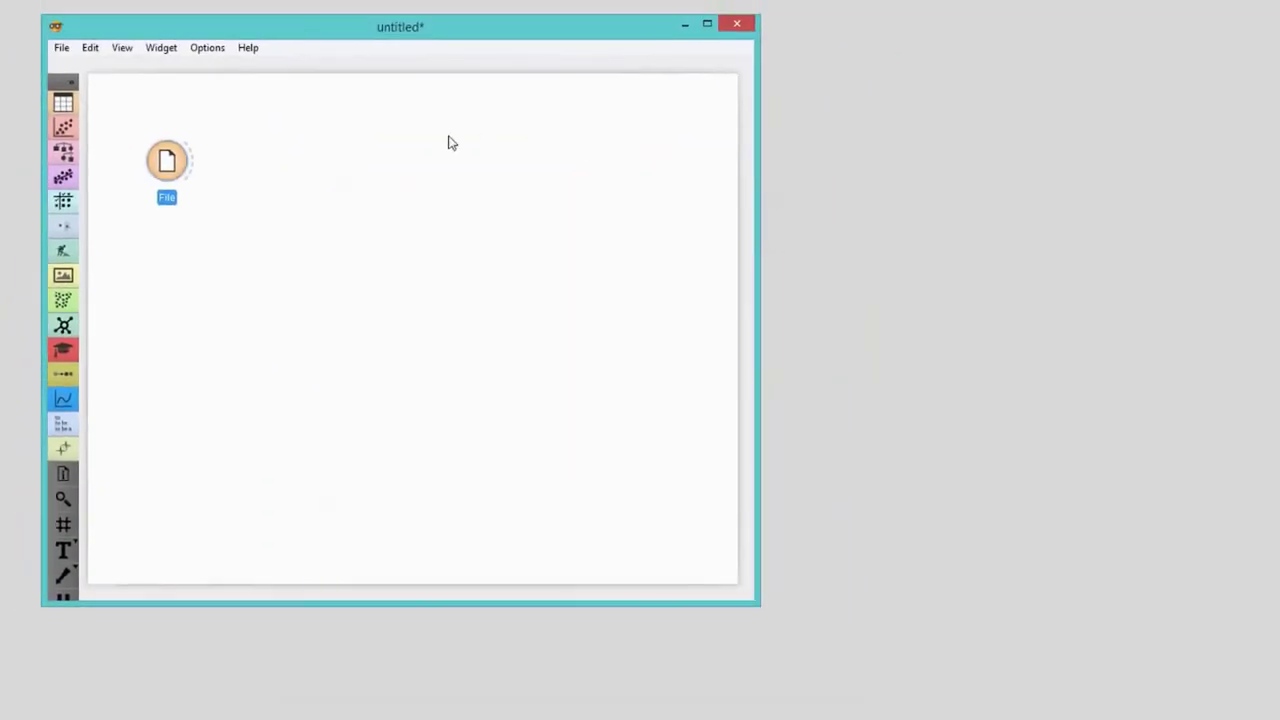
{"action": "left_click", "coordinate": [228, 199]}
- Add a PCA after File and set 5 components covering 0.802 of the variance
{"action": "left_click_drag", "start_coordinate": [193, 163], "coordinate": [257, 283]}
{"action": "type", "text": "pca"}
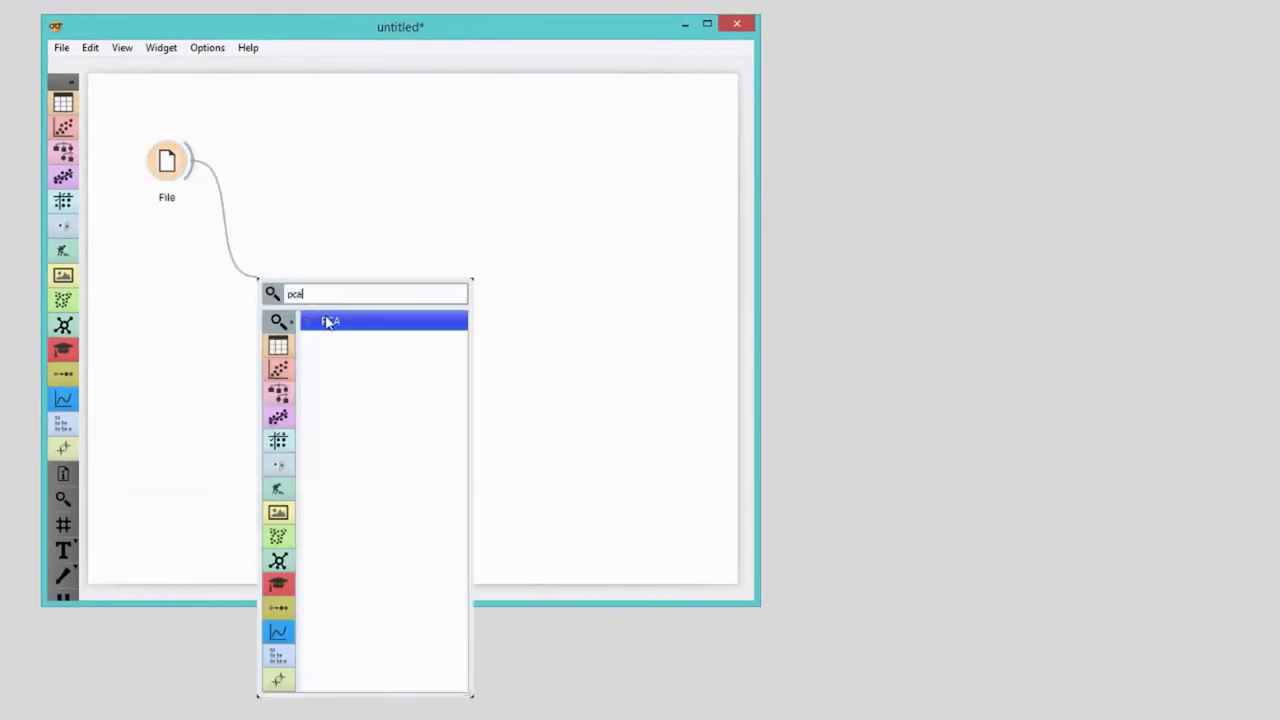
{"action": "left_click", "coordinate": [330, 320]}
{"action": "double_click", "coordinate": [281, 278]}
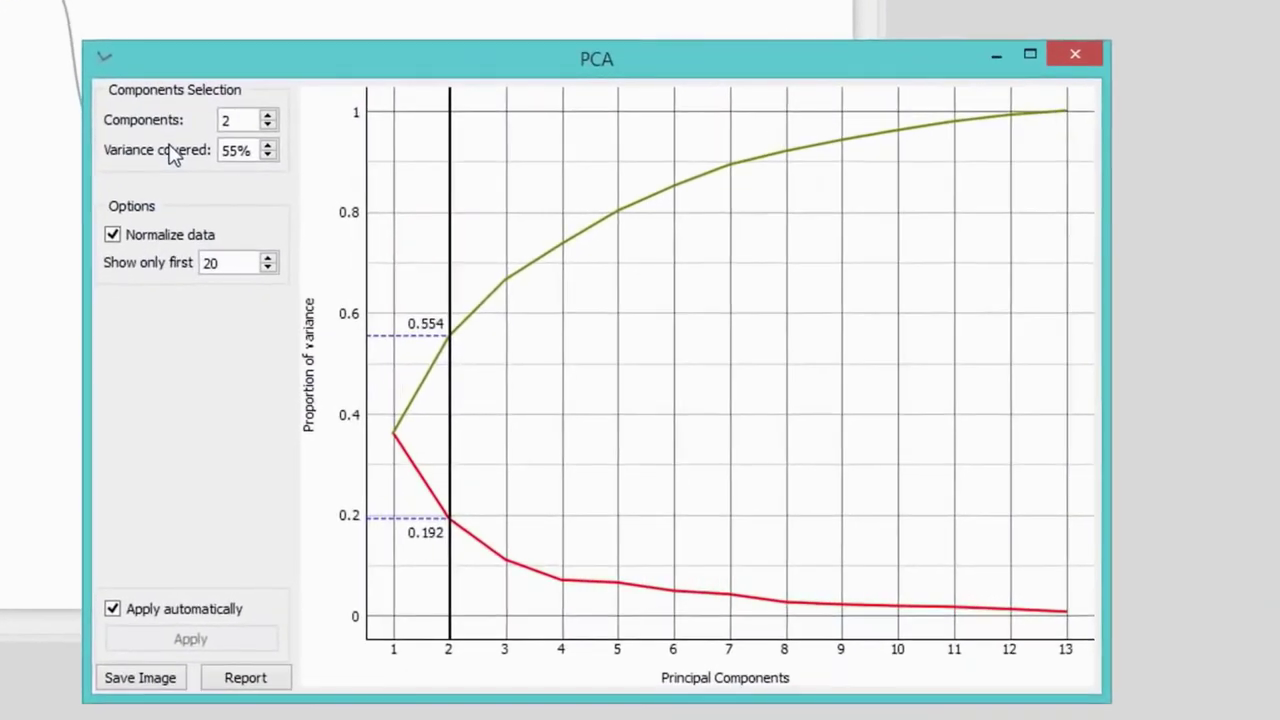
{"action": "left_click_drag", "start_coordinate": [450, 185], "coordinate": [610, 190]}
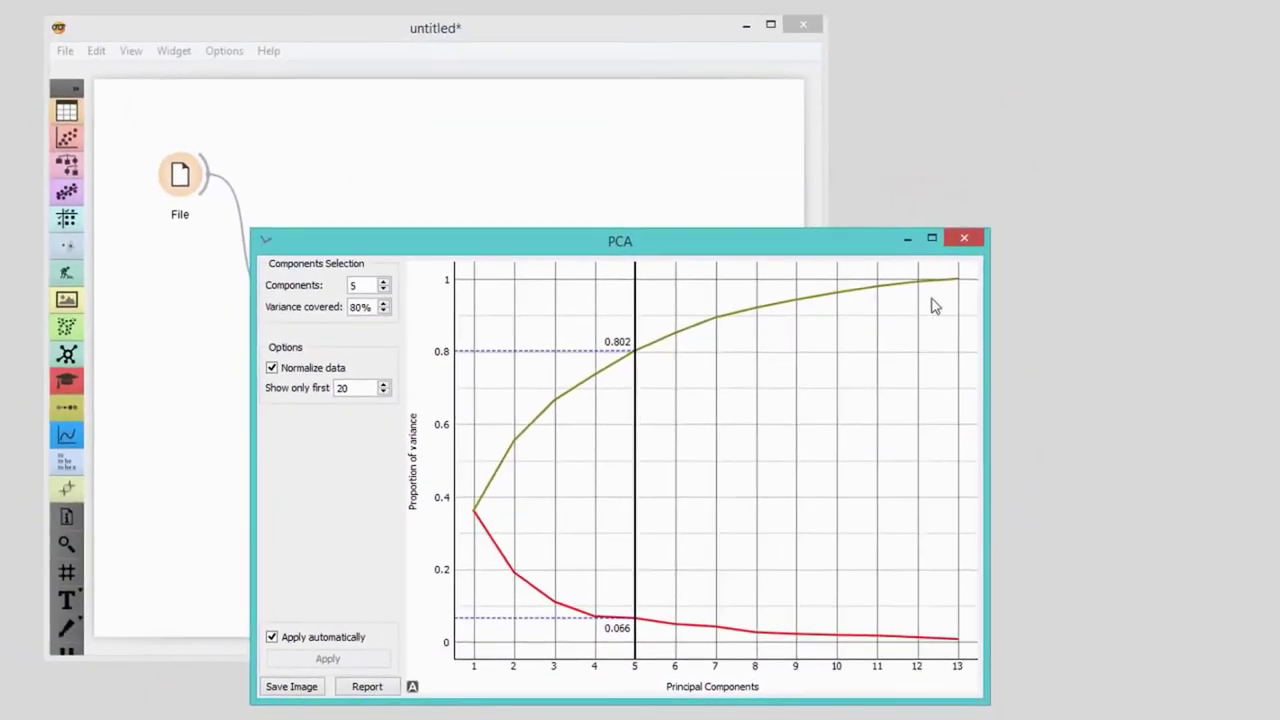
- Link a Data Table to PCA and view the transformed wine data
{"action": "left_click", "coordinate": [961, 242]}
{"action": "left_click_drag", "start_coordinate": [332, 308], "coordinate": [426, 185]}
{"action": "type", "text": "a"}
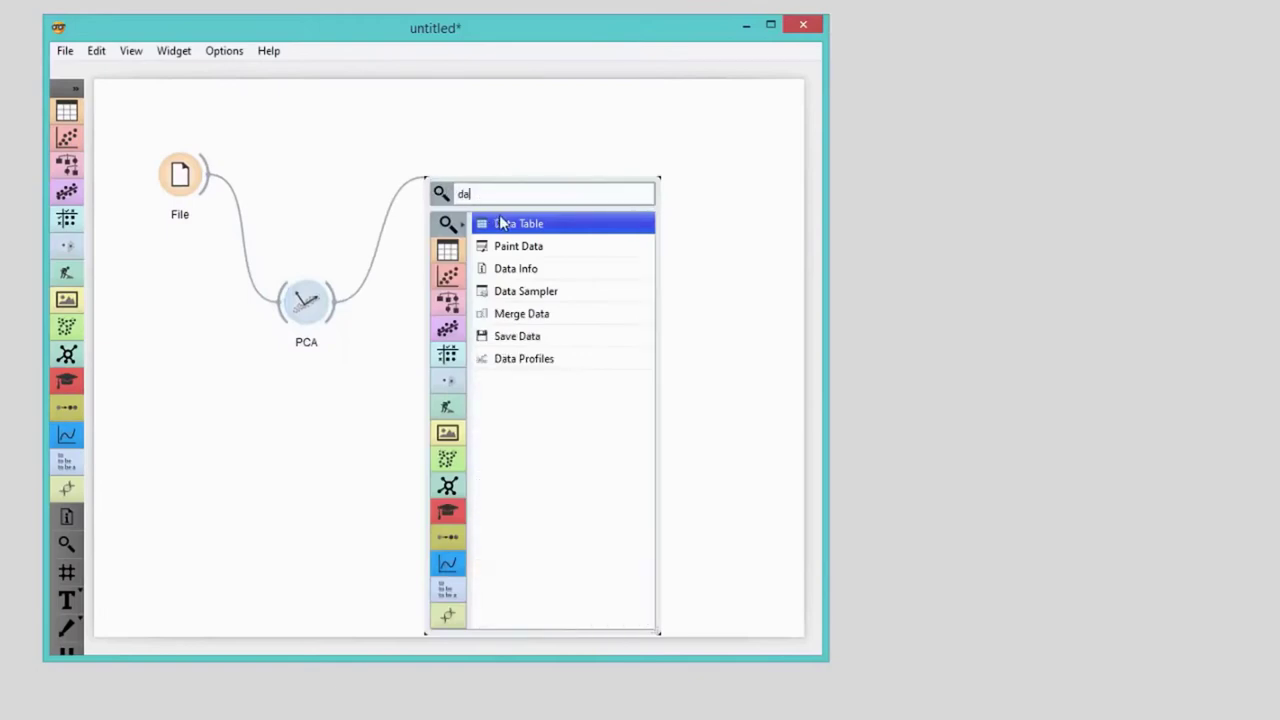
{"action": "key", "text": "Return"}
{"action": "left_click", "coordinate": [545, 416]}
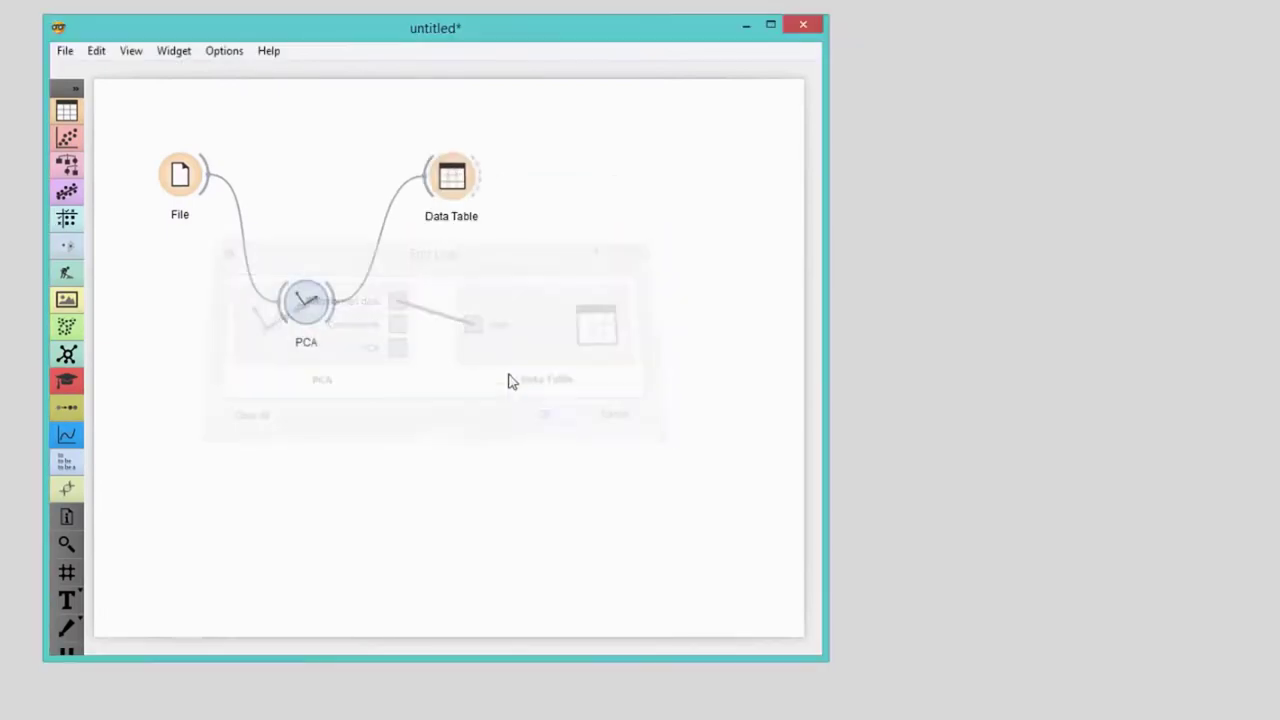
{"action": "double_click", "coordinate": [449, 200]}
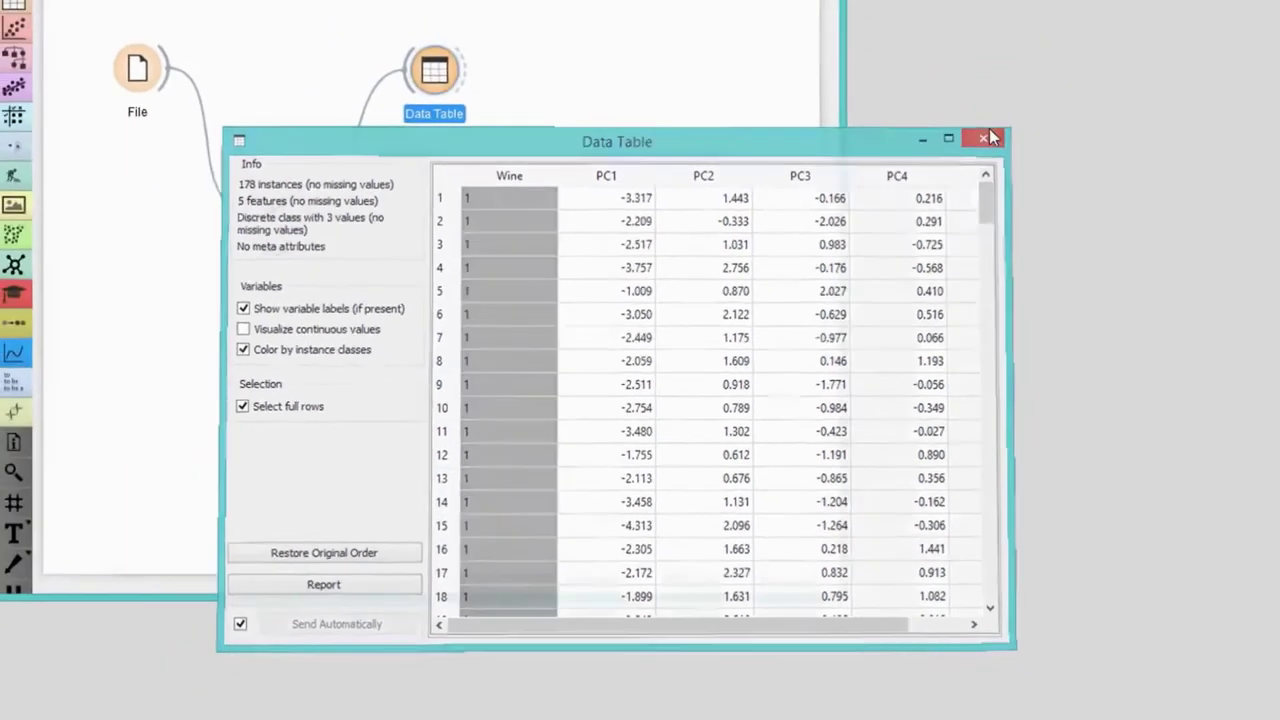
{"action": "left_click", "coordinate": [1100, 38]}
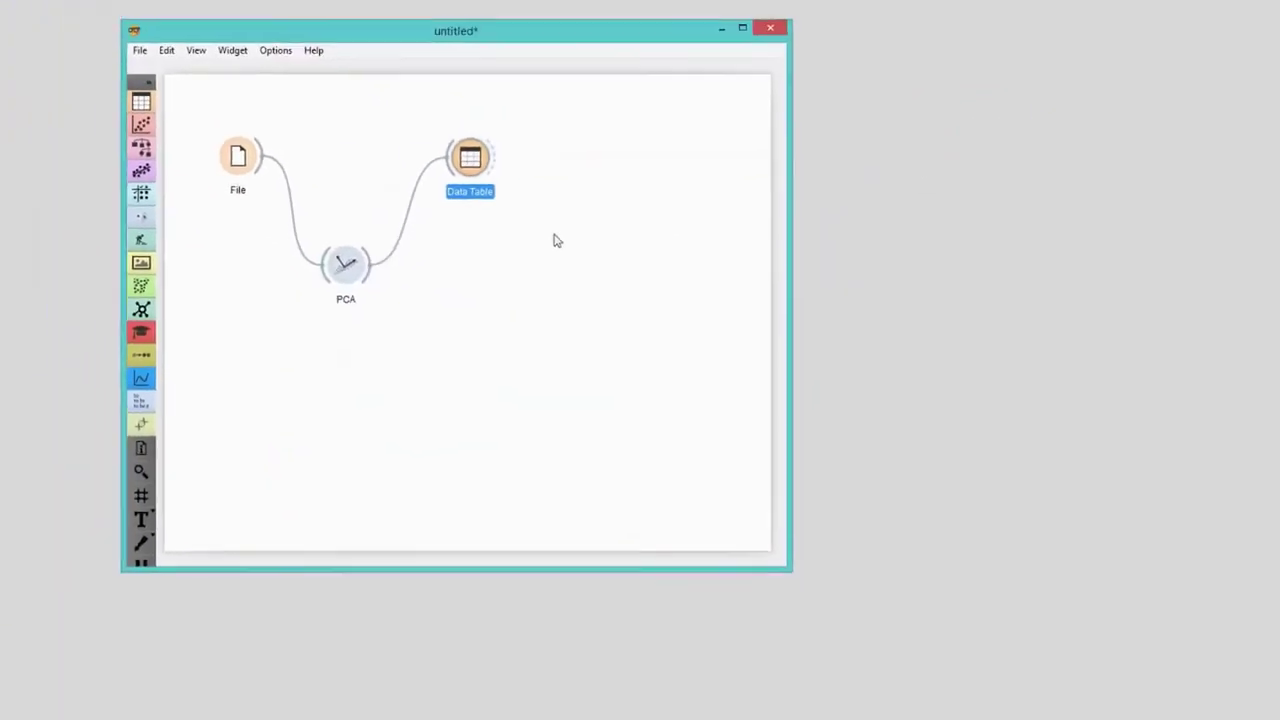
- Link a Scatter Plot to PCA's transformed data and view wines on PC1 versus PC2
{"action": "left_click_drag", "start_coordinate": [365, 277], "coordinate": [446, 326]}
{"action": "type", "text": "sca"}
{"action": "left_click", "coordinate": [528, 366]}
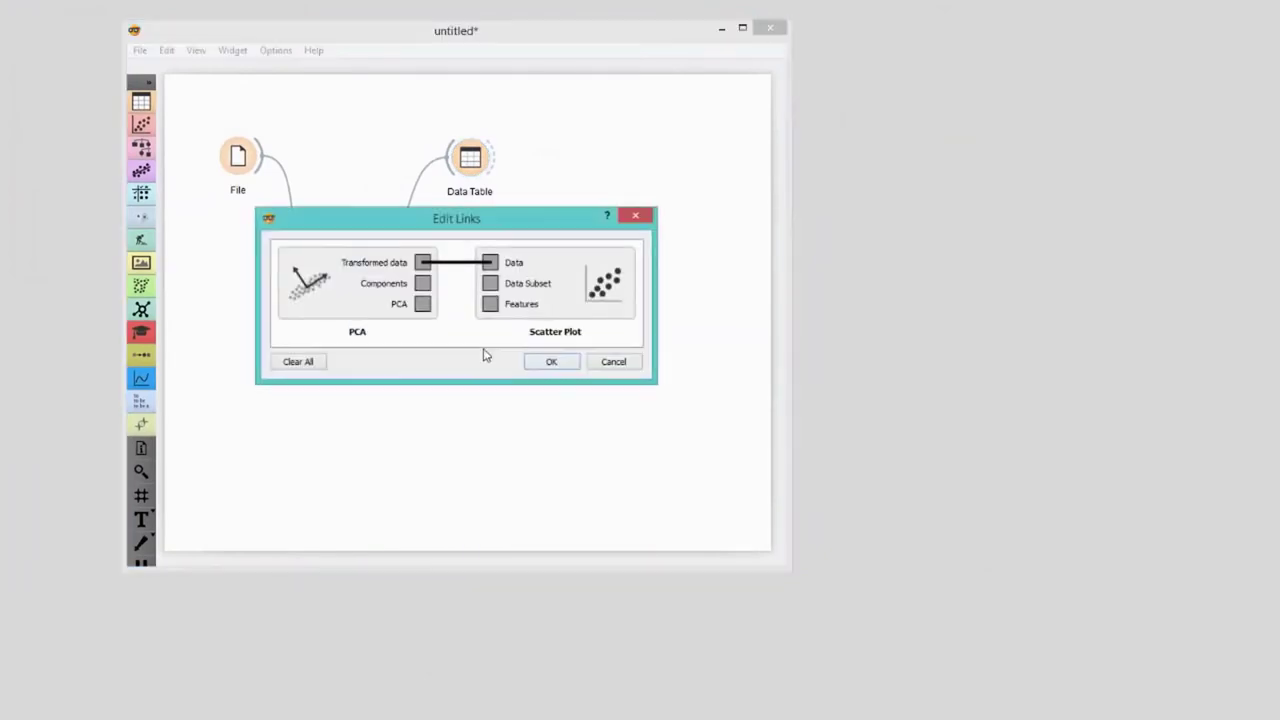
{"action": "left_click", "coordinate": [550, 363]}
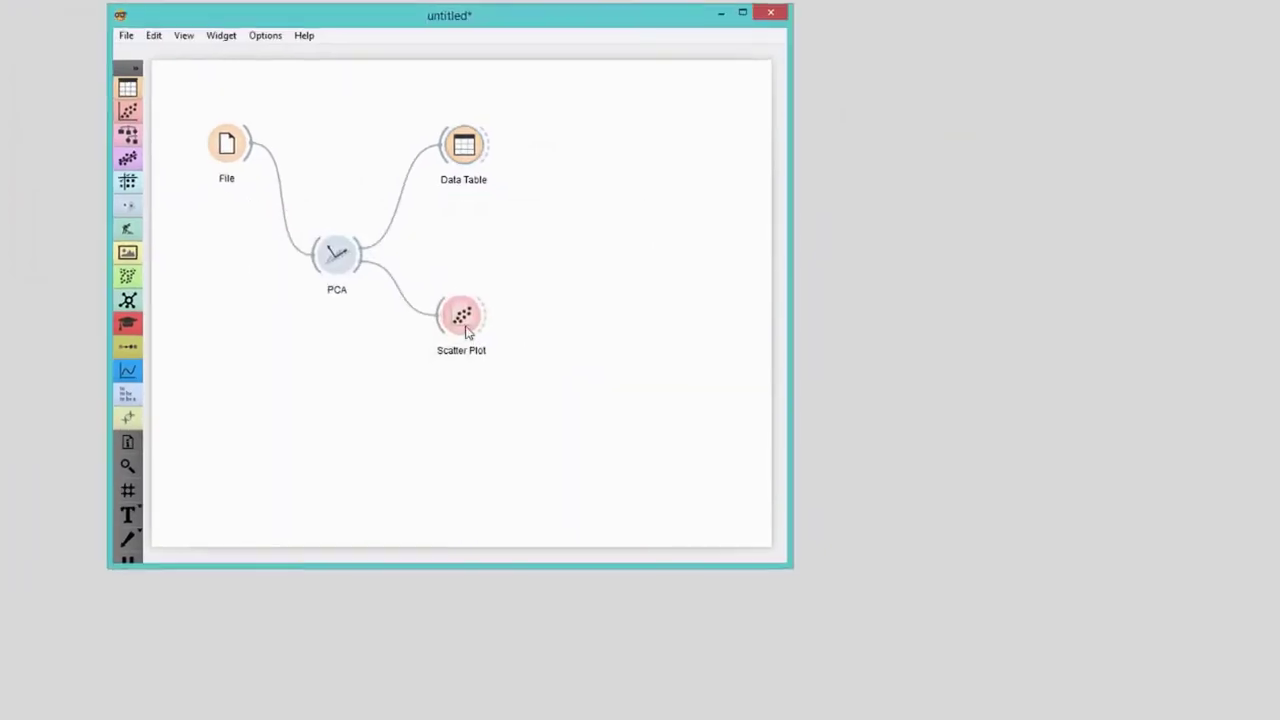
{"action": "double_click", "coordinate": [468, 328]}
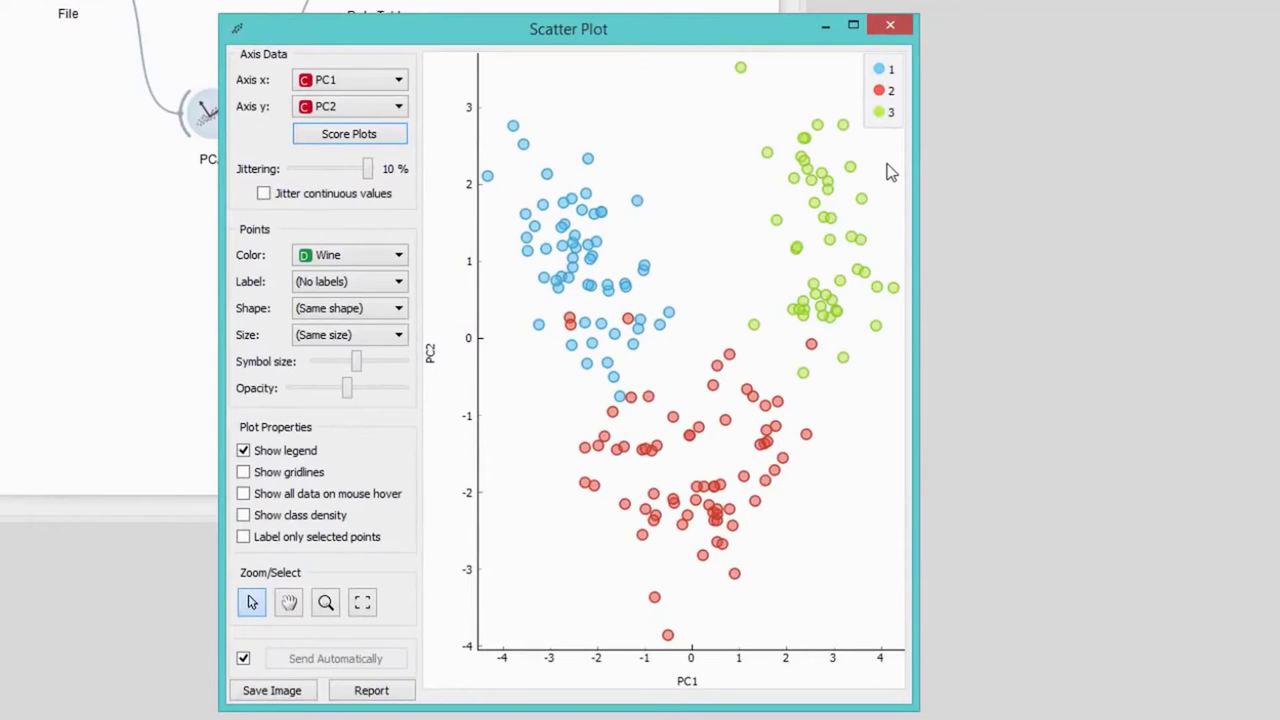
{"action": "key", "text": "ctrl+w"}
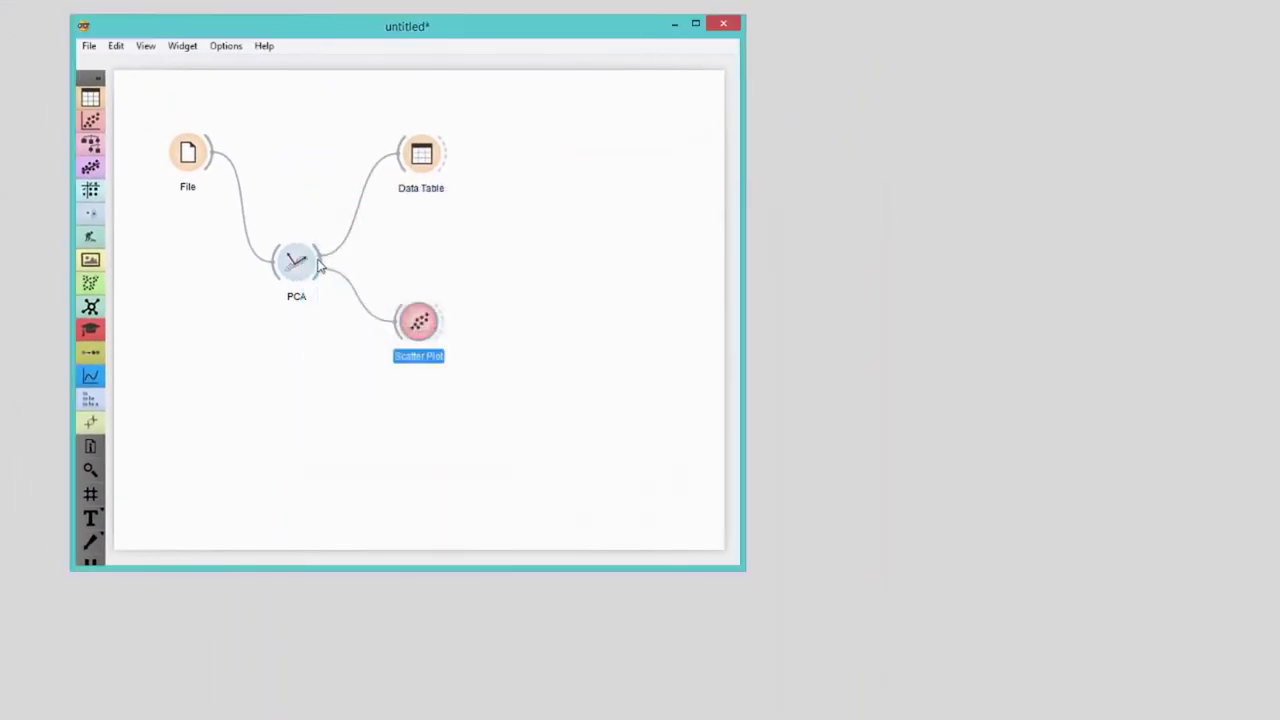
{"action": "left_click_drag", "start_coordinate": [320, 265], "coordinate": [418, 158]}
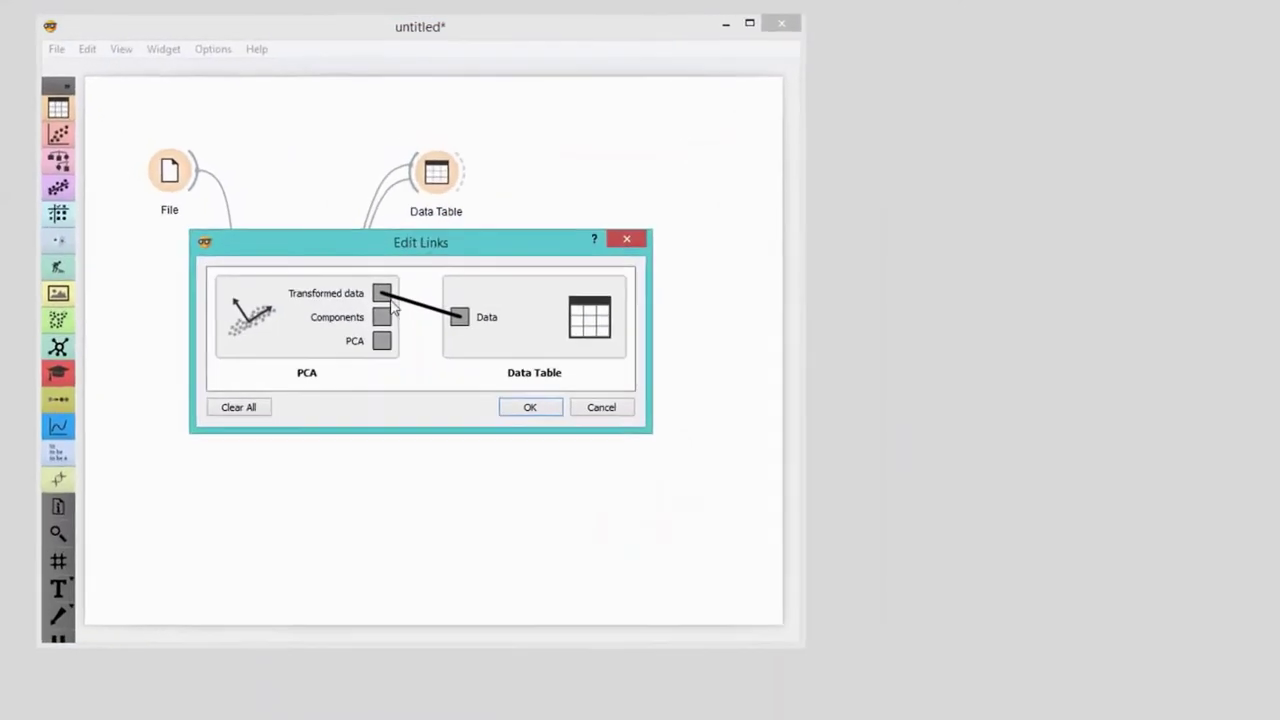
- Add a Components link to the Data Table and view the PC1–PC5 loadings, widening Nonflavanoid phenols
{"action": "left_click_drag", "start_coordinate": [381, 317], "coordinate": [458, 322]}
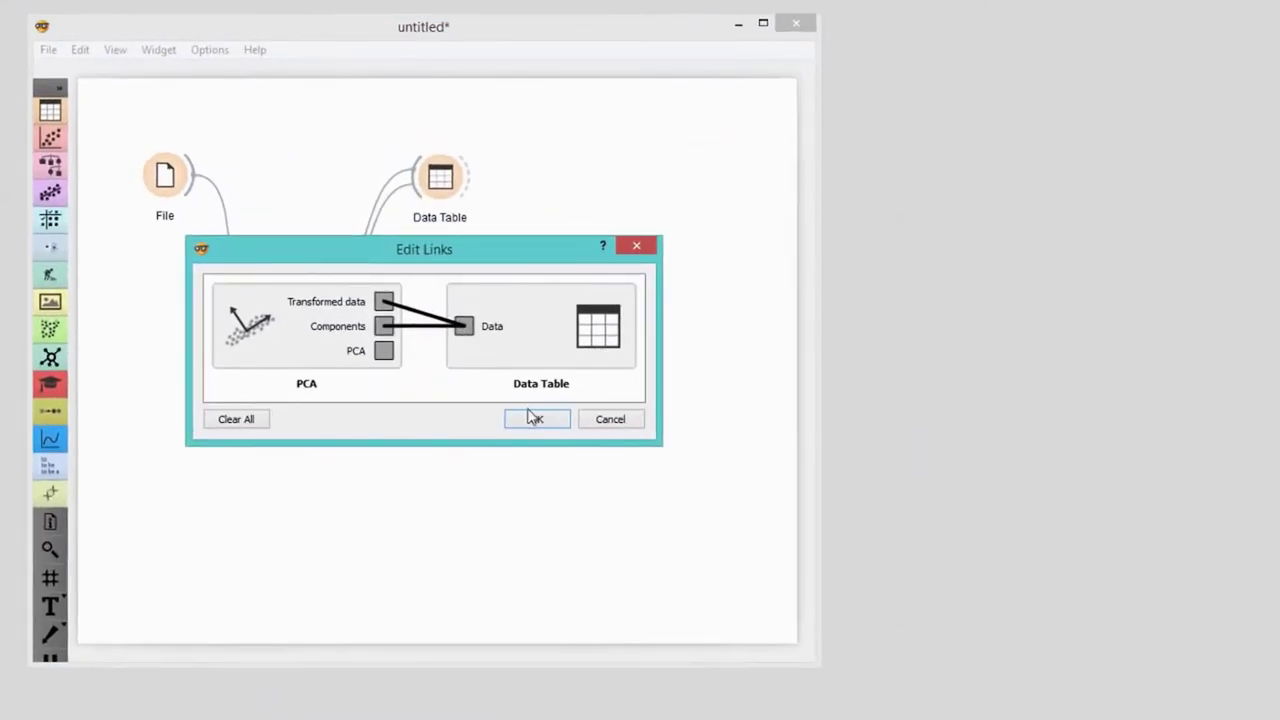
{"action": "left_click", "coordinate": [533, 417]}
{"action": "double_click", "coordinate": [440, 177]}
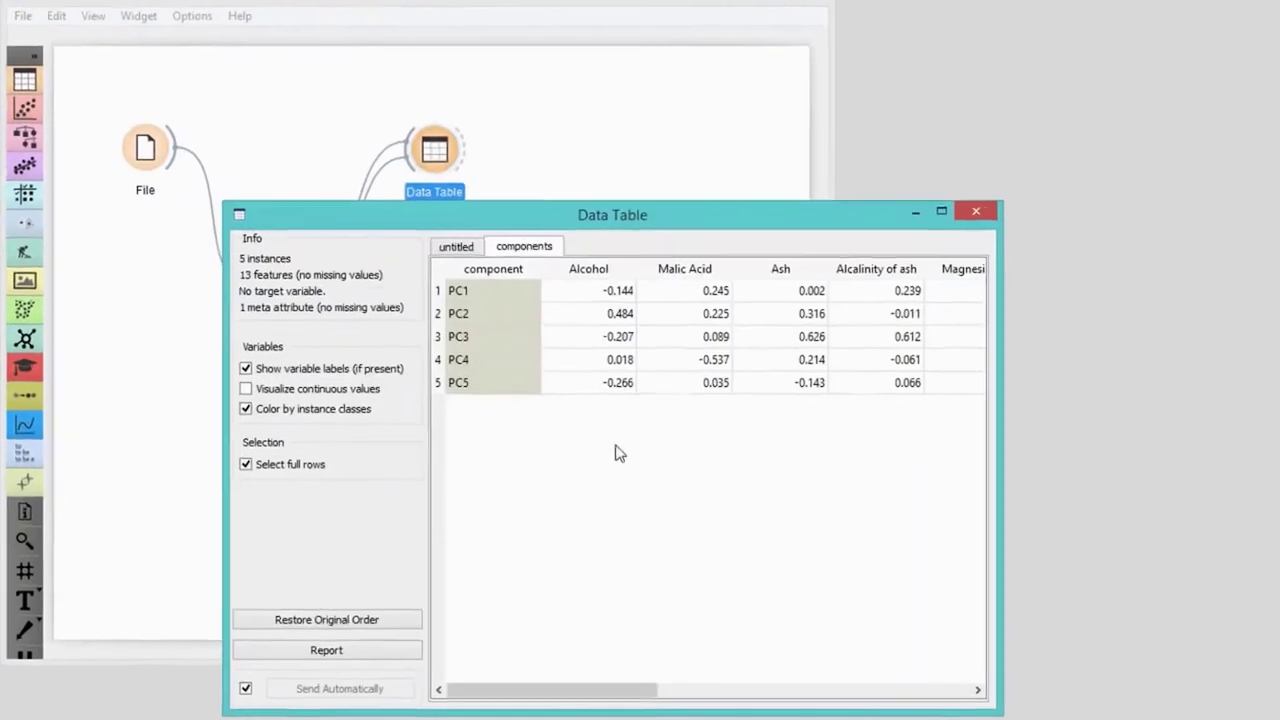
{"action": "left_click_drag", "start_coordinate": [613, 690], "coordinate": [903, 690]}
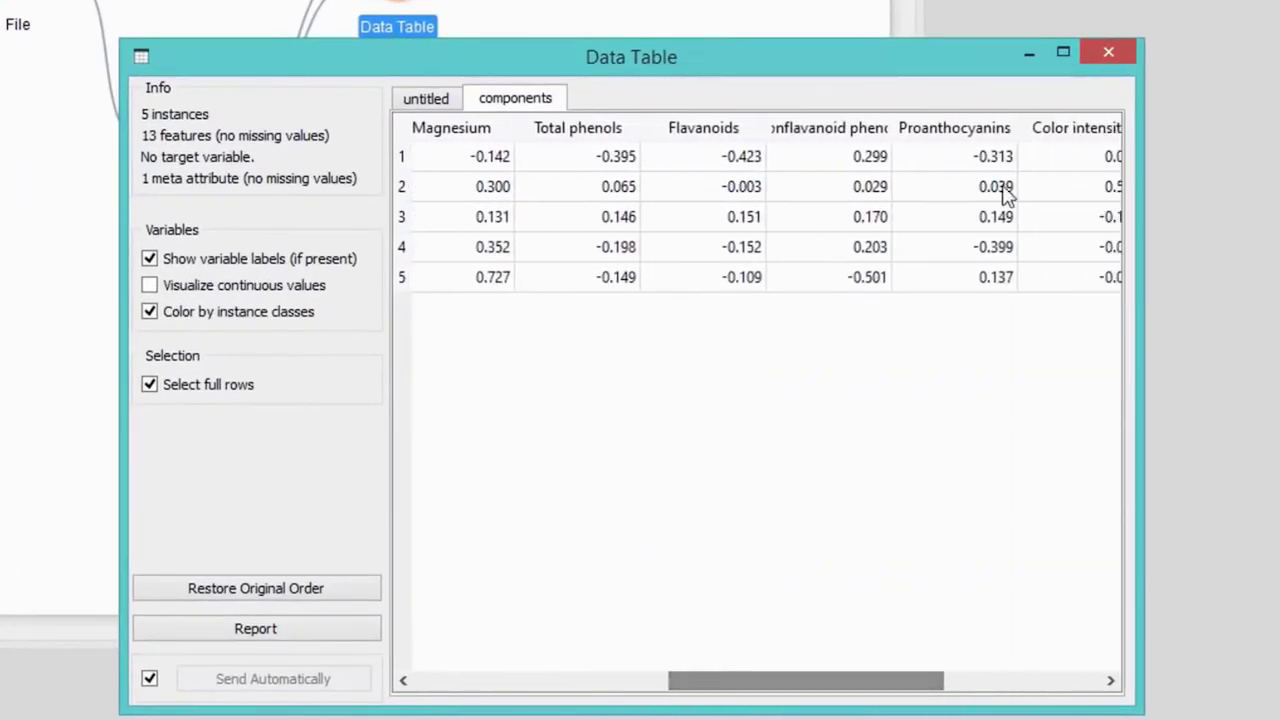
{"action": "left_click_drag", "start_coordinate": [888, 119], "coordinate": [947, 120]}
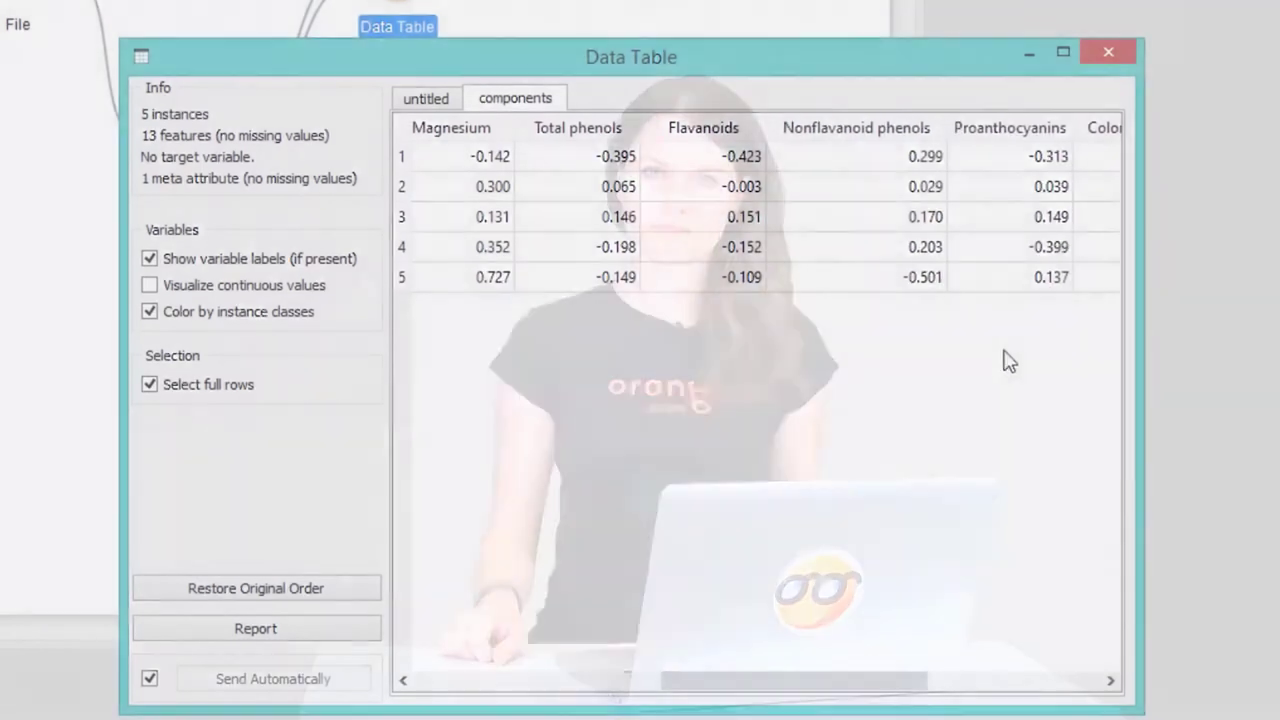
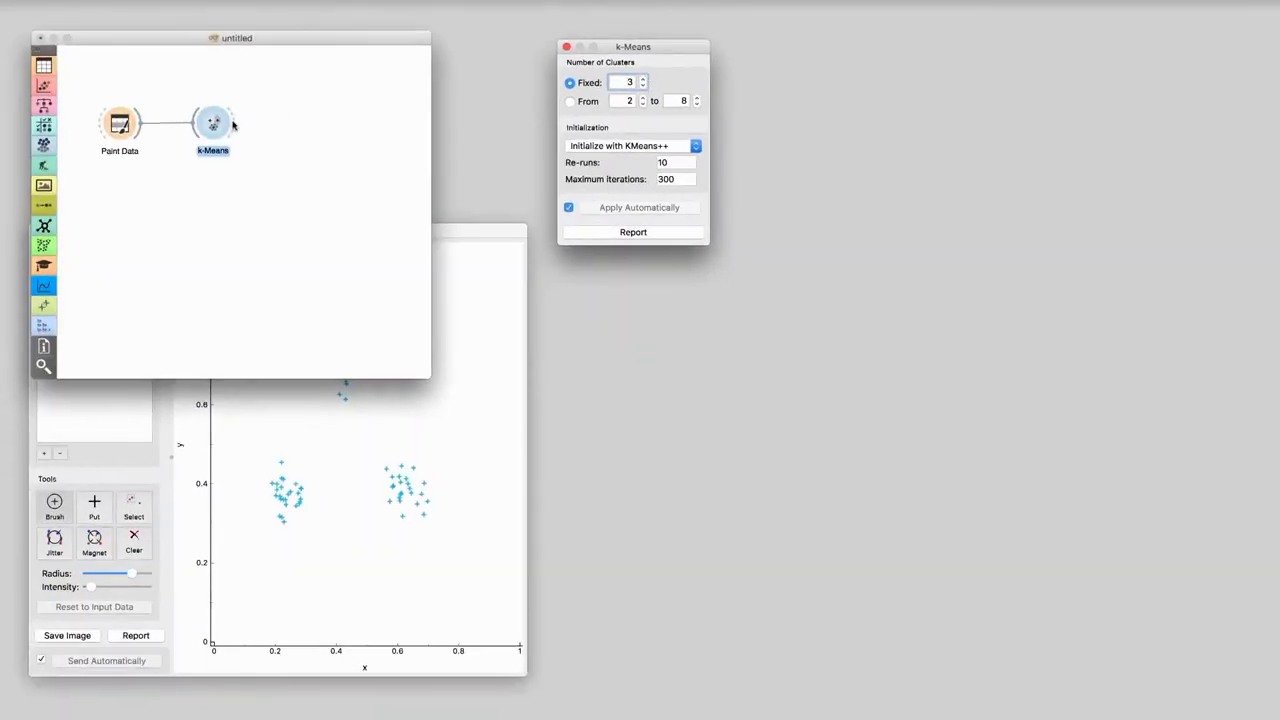
- Add a Scatter Plot fed by the k-Means output and open it
{"action": "left_click_drag", "start_coordinate": [232, 123], "coordinate": [281, 125]}
{"action": "type", "text": "sca"}
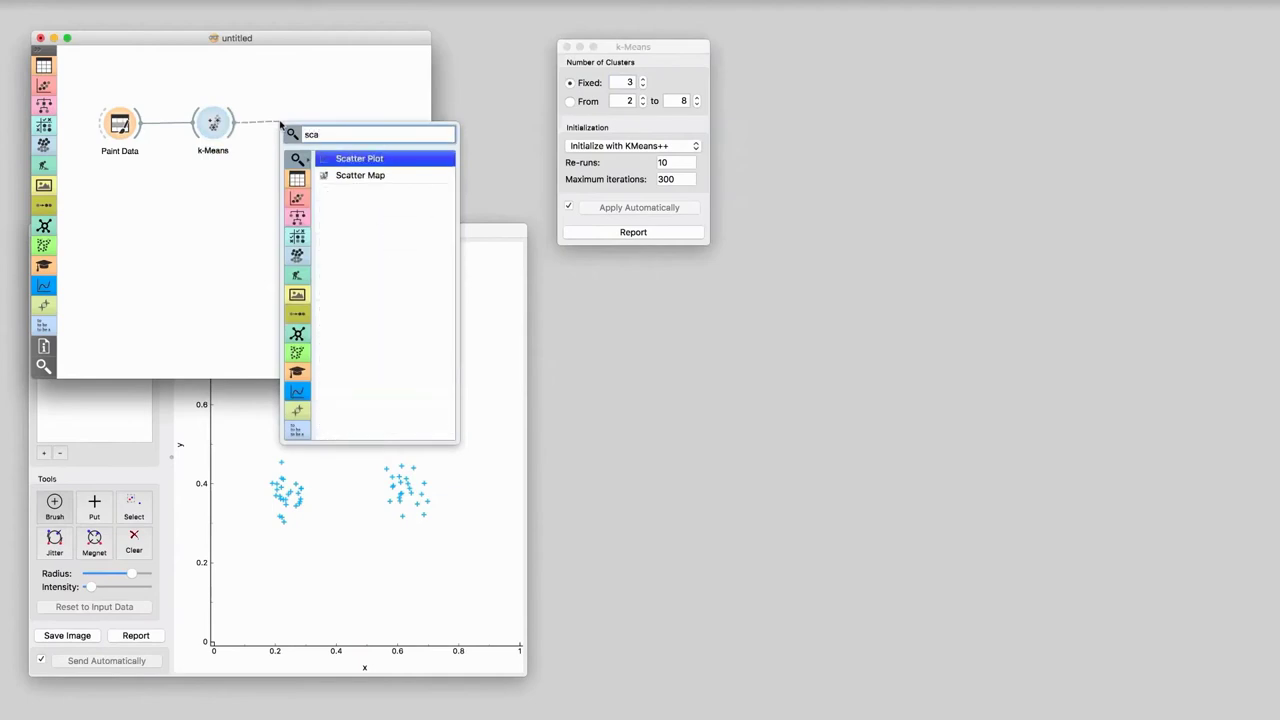
{"action": "key", "text": "Return"}
{"action": "double_click", "coordinate": [298, 122]}
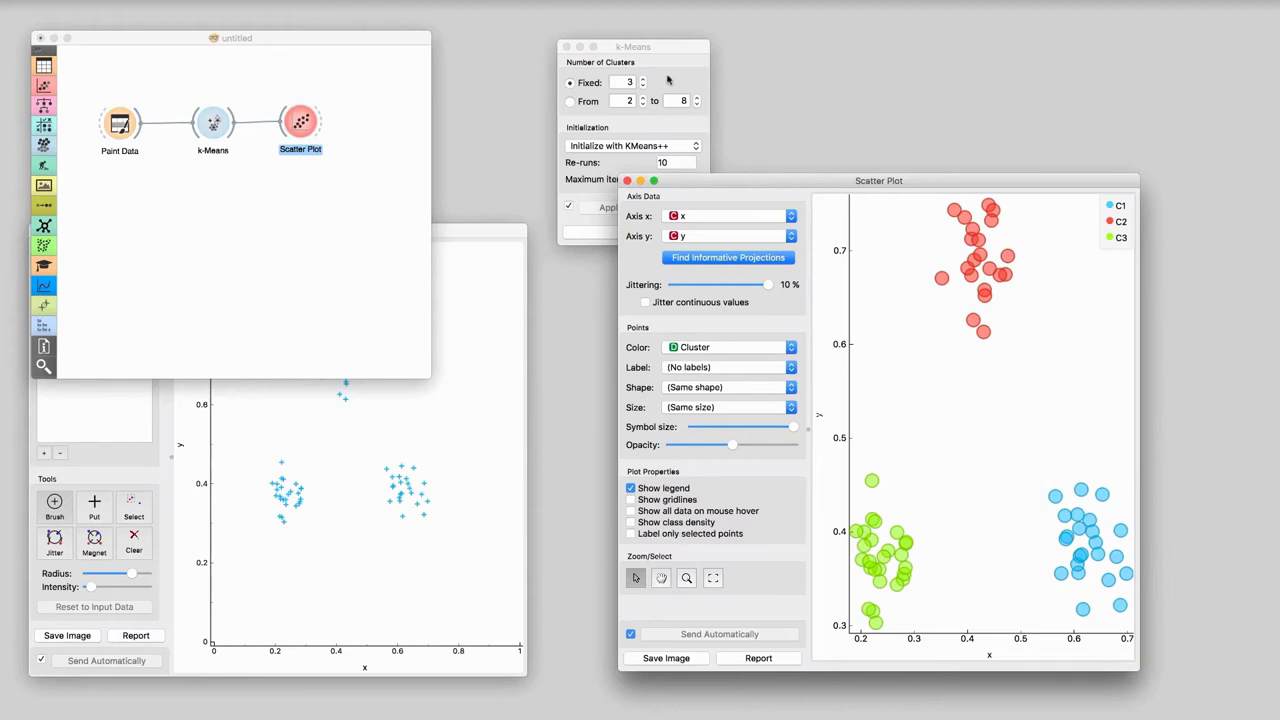
- Try 2 and 4 fixed clusters in k-Means, then settle back on 3
{"action": "left_click", "coordinate": [668, 80]}
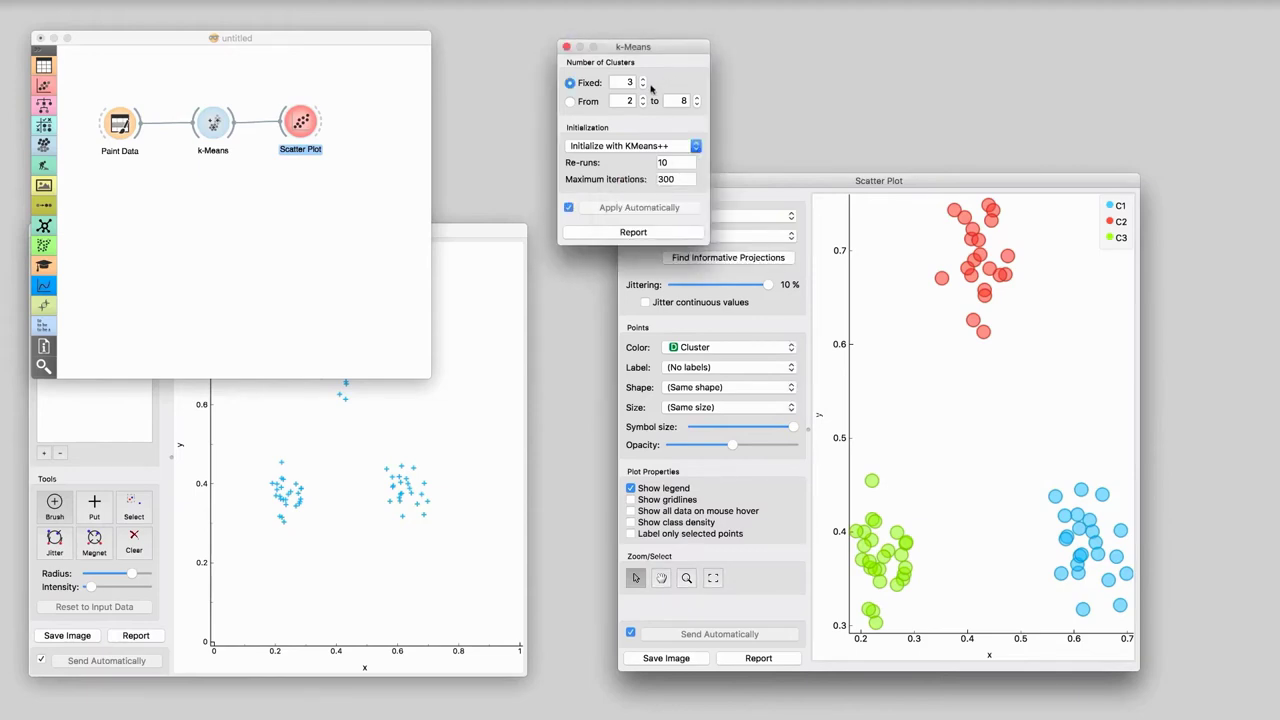
{"action": "left_click", "coordinate": [643, 87]}
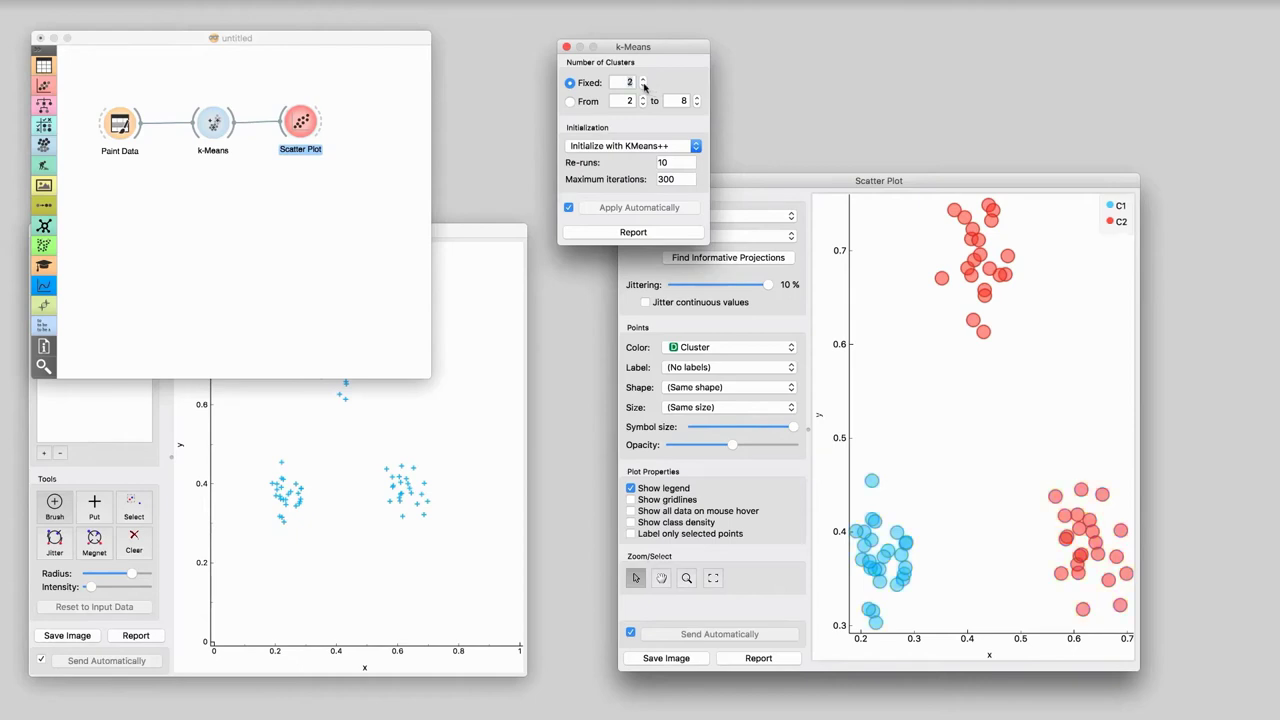
{"action": "left_click", "coordinate": [643, 80]}
{"action": "left_click", "coordinate": [643, 80]}
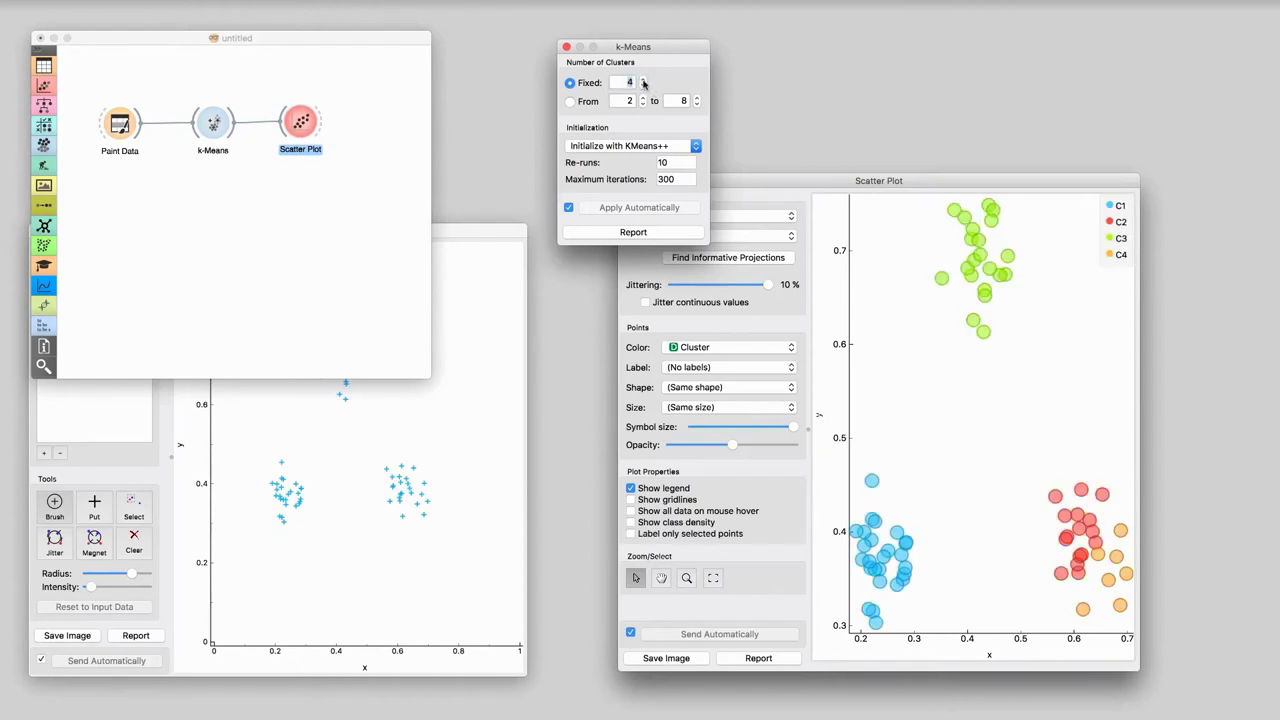
{"action": "left_click", "coordinate": [643, 80]}
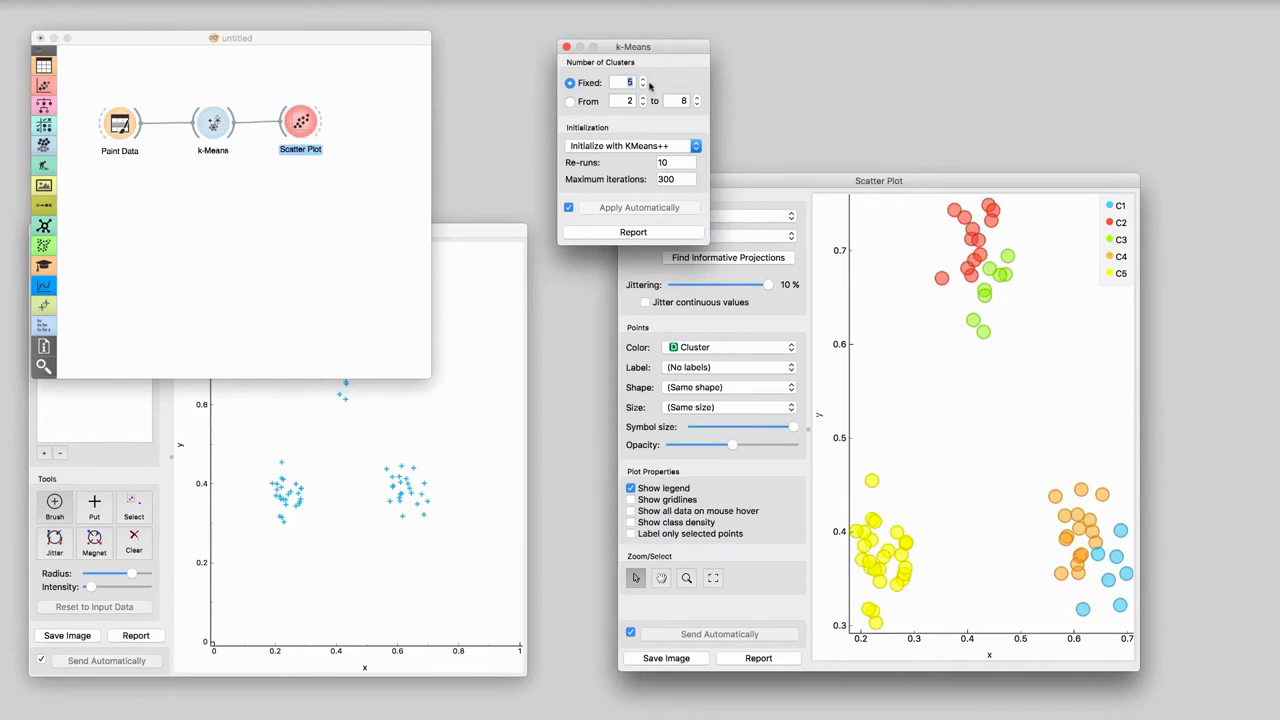
{"action": "left_click", "coordinate": [643, 87]}
{"action": "left_click", "coordinate": [643, 87]}
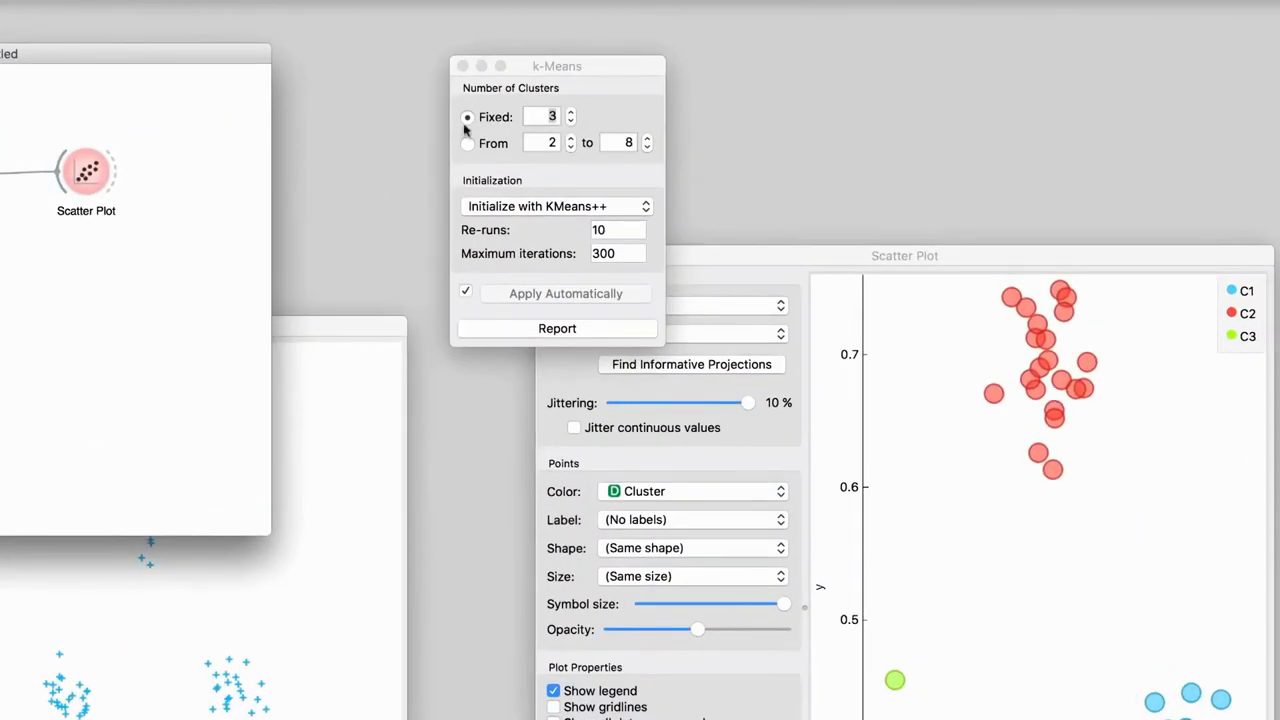
{"action": "left_click", "coordinate": [586, 82]}
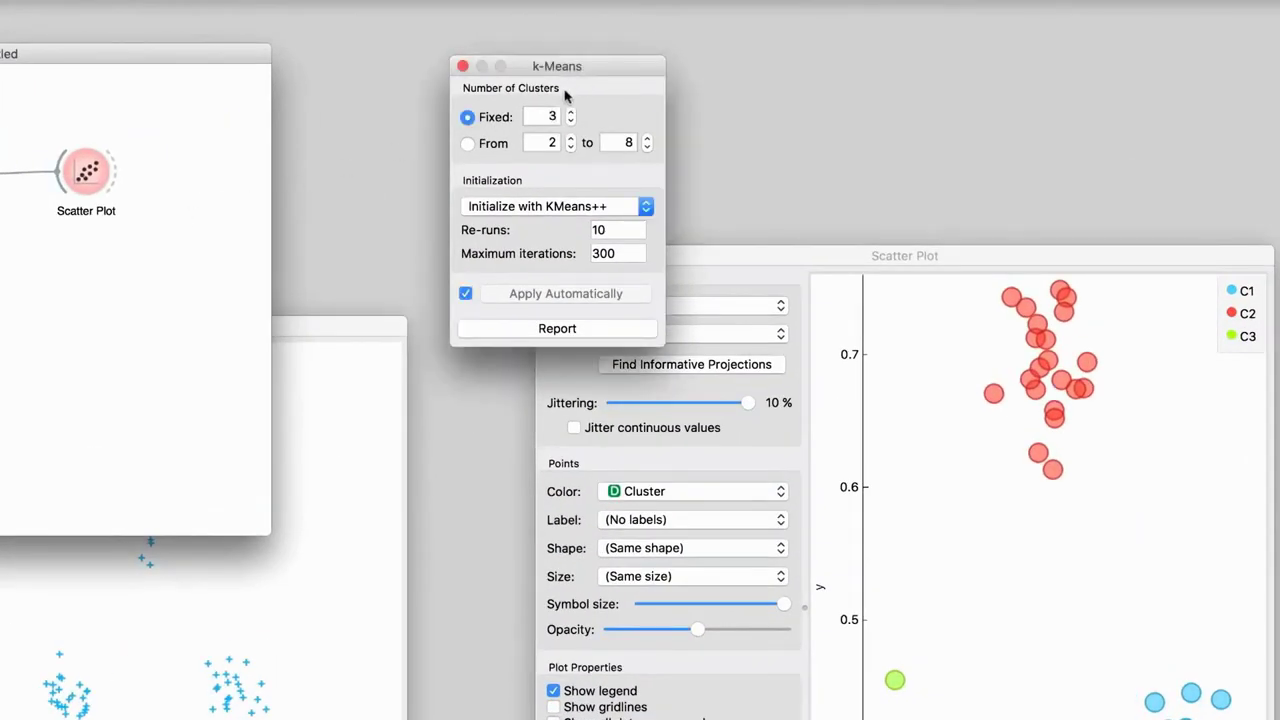
- Let k-Means pick 2–8 clusters by silhouette, paint a top point group, then clear the painted data
{"action": "left_click", "coordinate": [469, 144]}
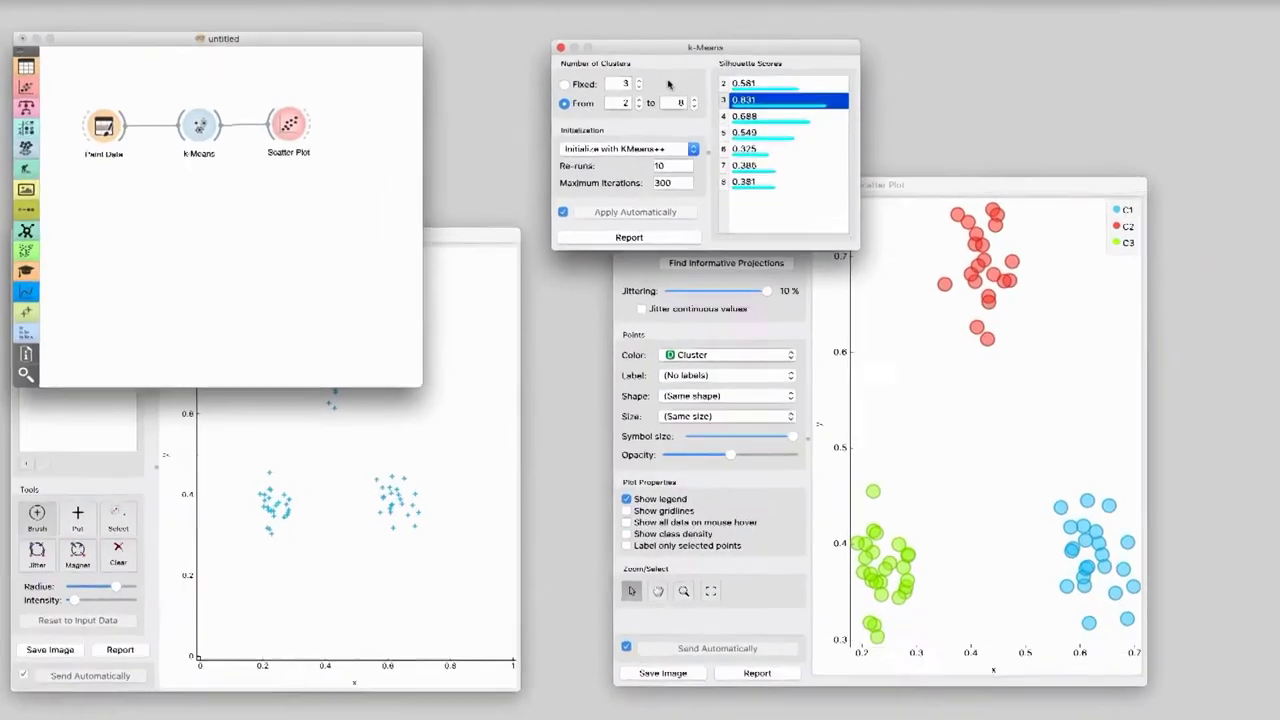
{"action": "left_click", "coordinate": [467, 235]}
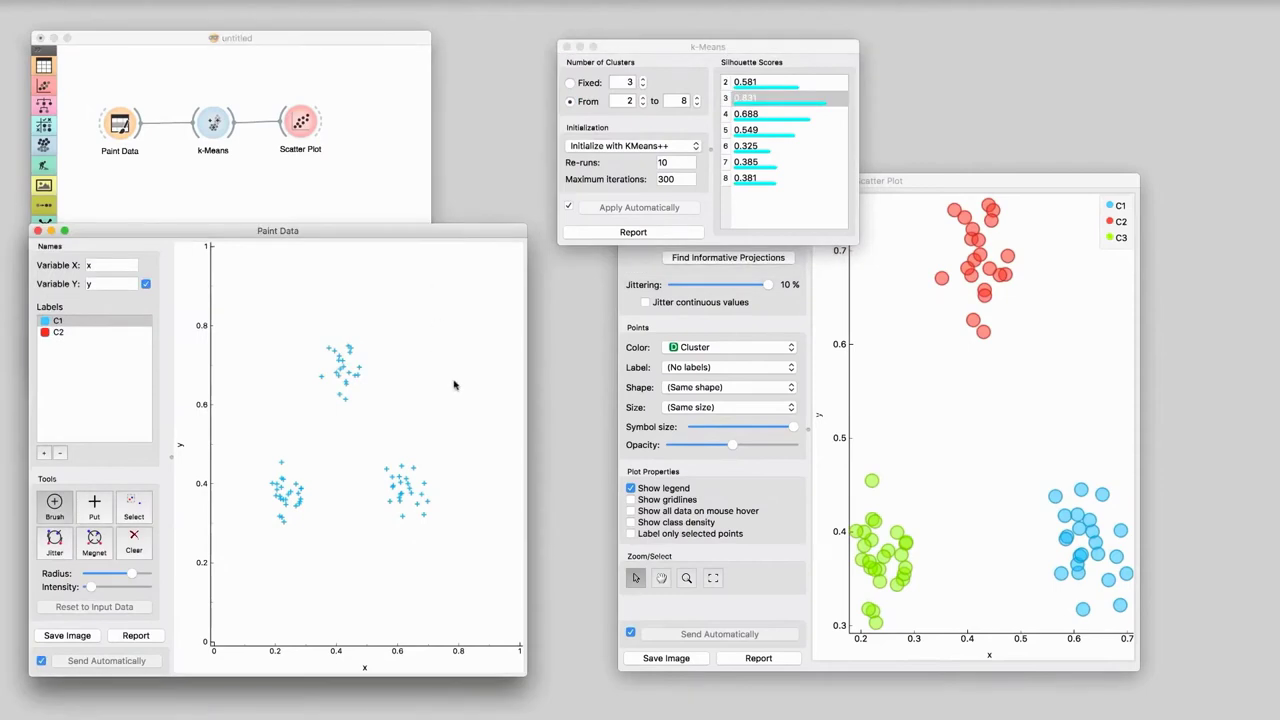
{"action": "left_click", "coordinate": [368, 288]}
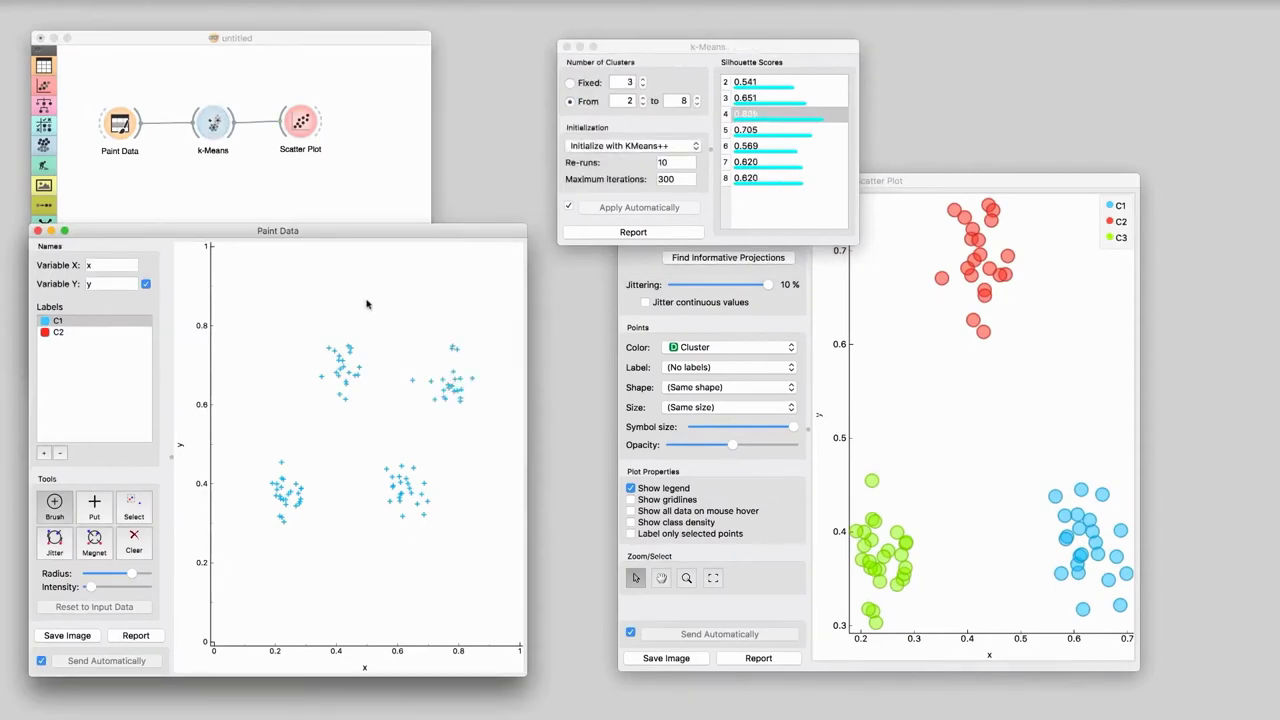
{"action": "left_click", "coordinate": [368, 292]}
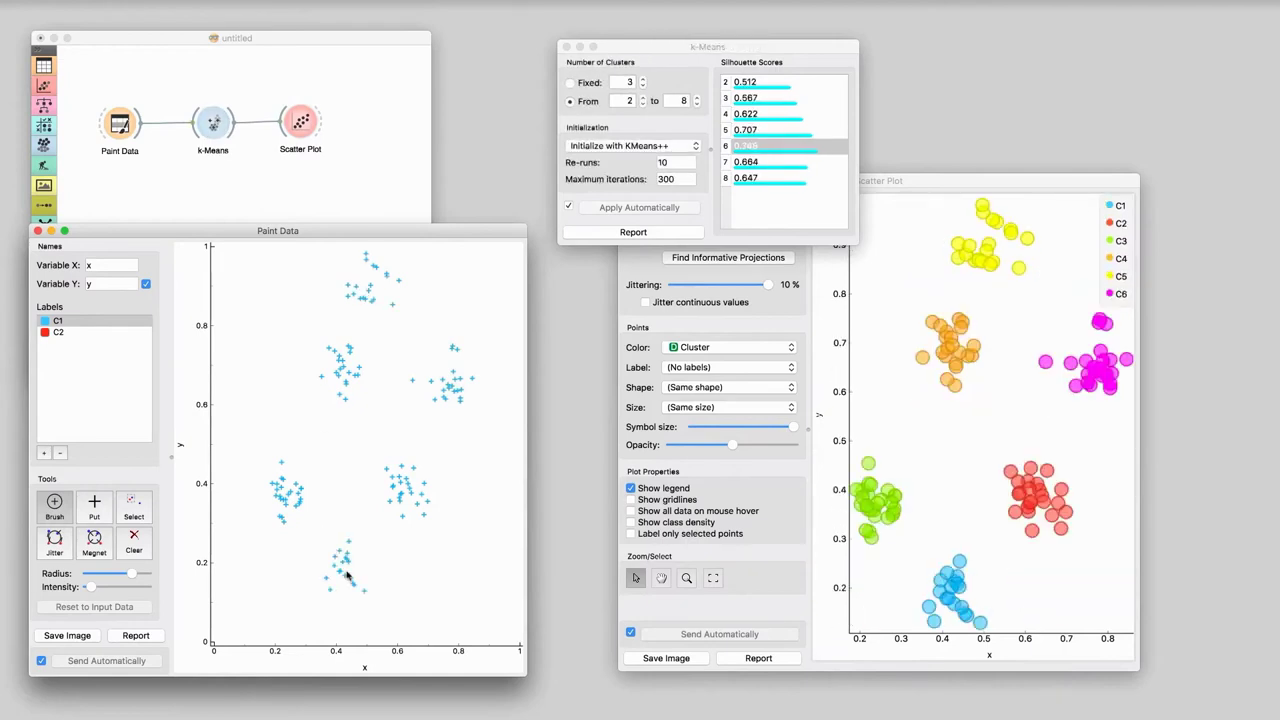
{"action": "left_click", "coordinate": [641, 268]}
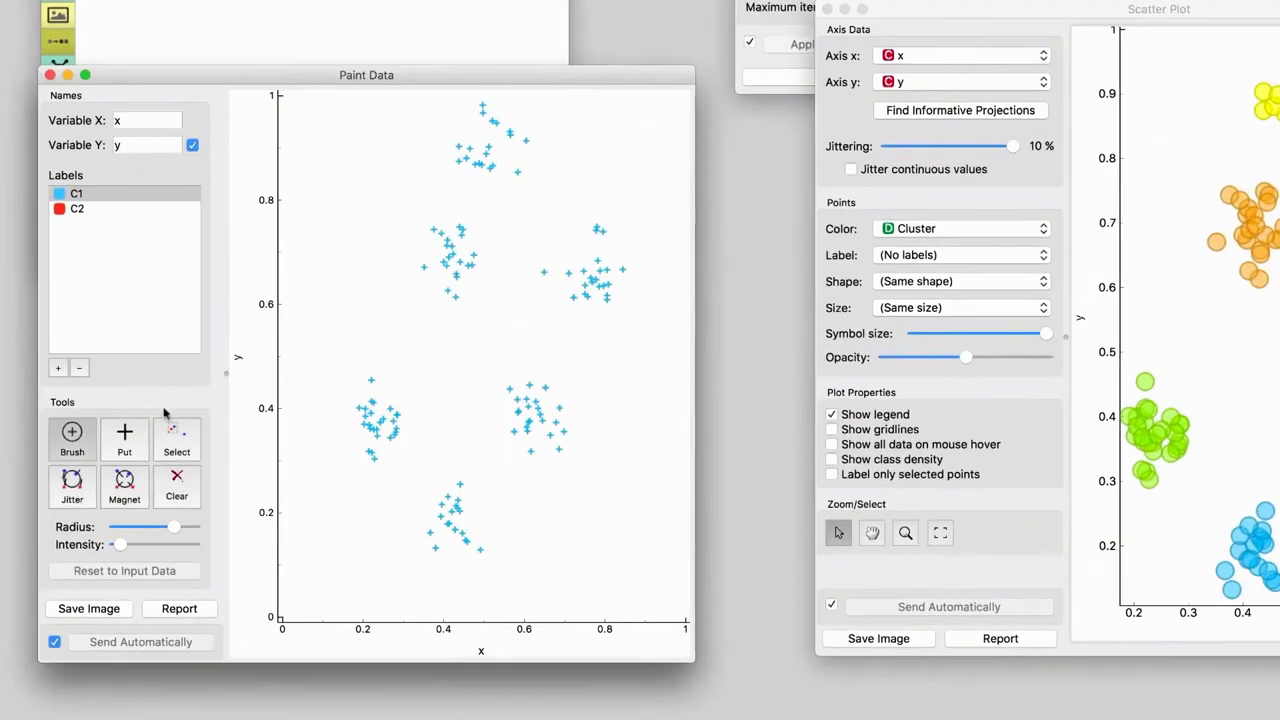
{"action": "left_click", "coordinate": [176, 485]}
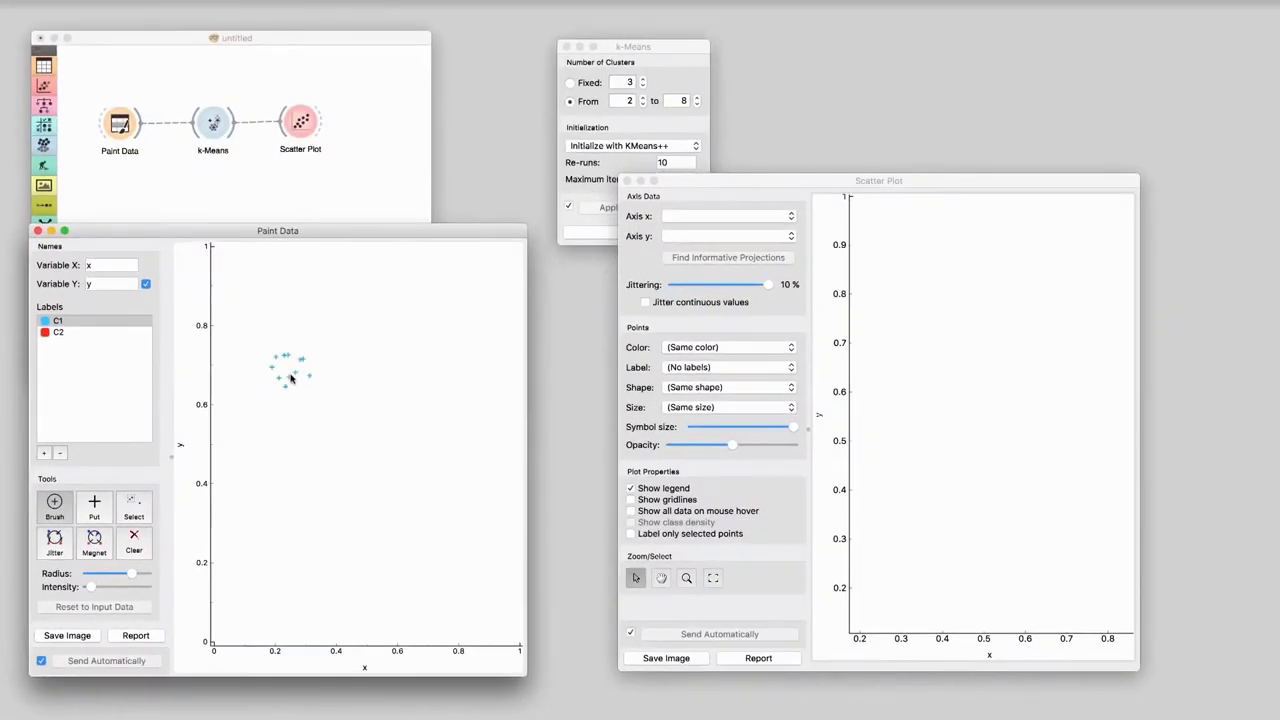
- Repaint two point groups around (0.25, 0.7) and (0.75, 0.7) and check the scatter plot
{"action": "left_click_drag", "start_coordinate": [291, 378], "coordinate": [300, 372]}
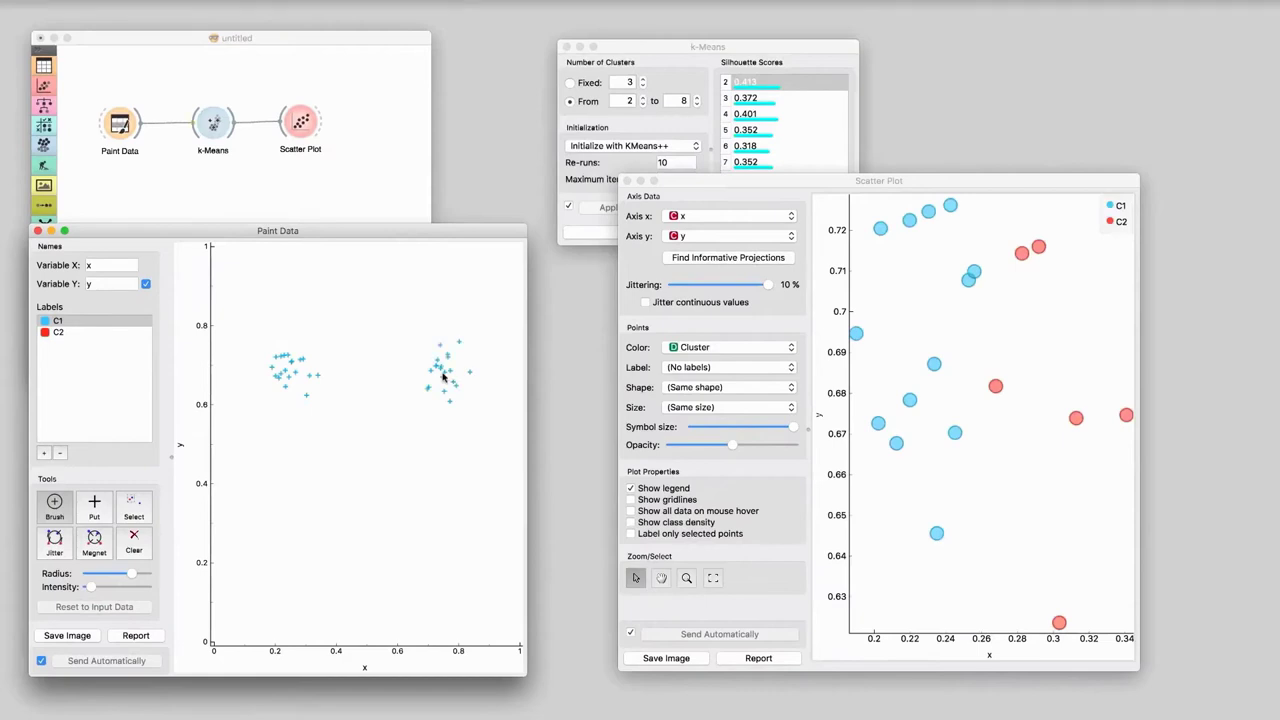
{"action": "mouse_move", "coordinate": [278, 490]}
{"action": "left_mouse_down"}
{"action": "mouse_move", "coordinate": [310, 510]}
{"action": "mouse_move", "coordinate": [380, 518]}
{"action": "mouse_move", "coordinate": [449, 503]}
{"action": "left_mouse_up"}
{"action": "left_click", "coordinate": [770, 318]}
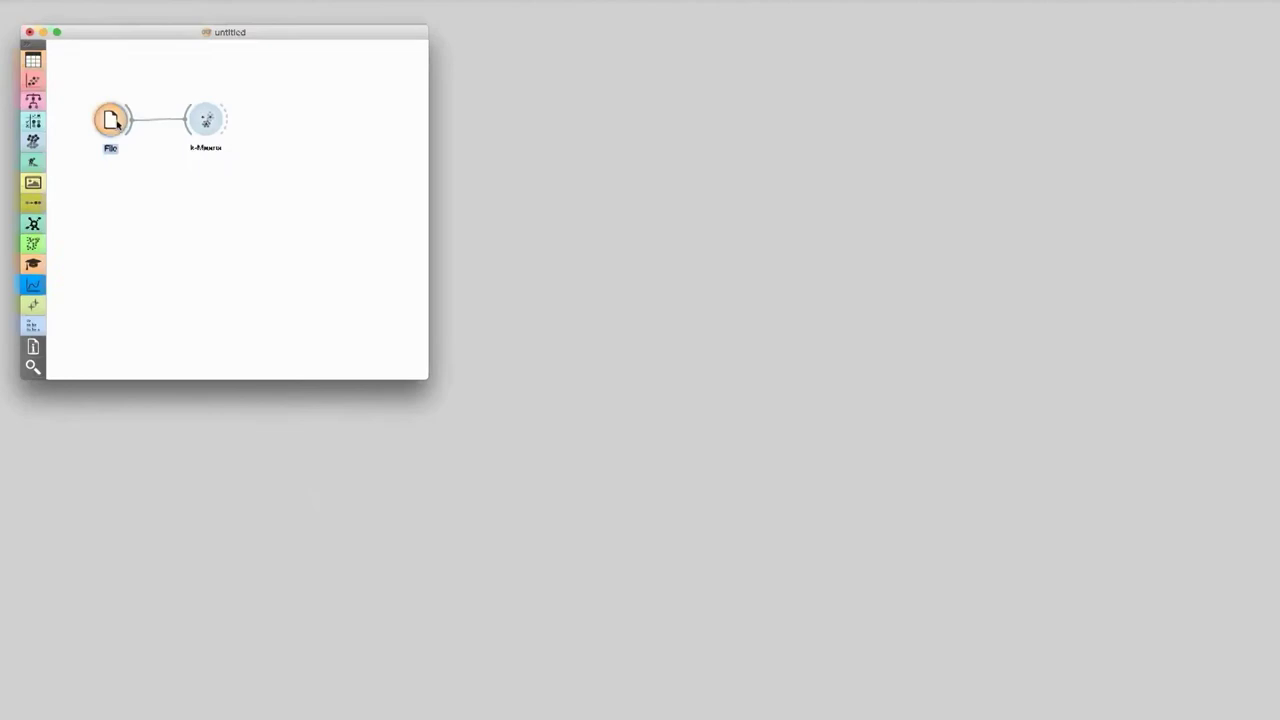
- Load housing.tab in the File widget and set k-Means to 2 fixed clusters
{"action": "double_click", "coordinate": [121, 124]}
{"action": "left_click", "coordinate": [358, 152]}
{"action": "left_click", "coordinate": [351, 166]}
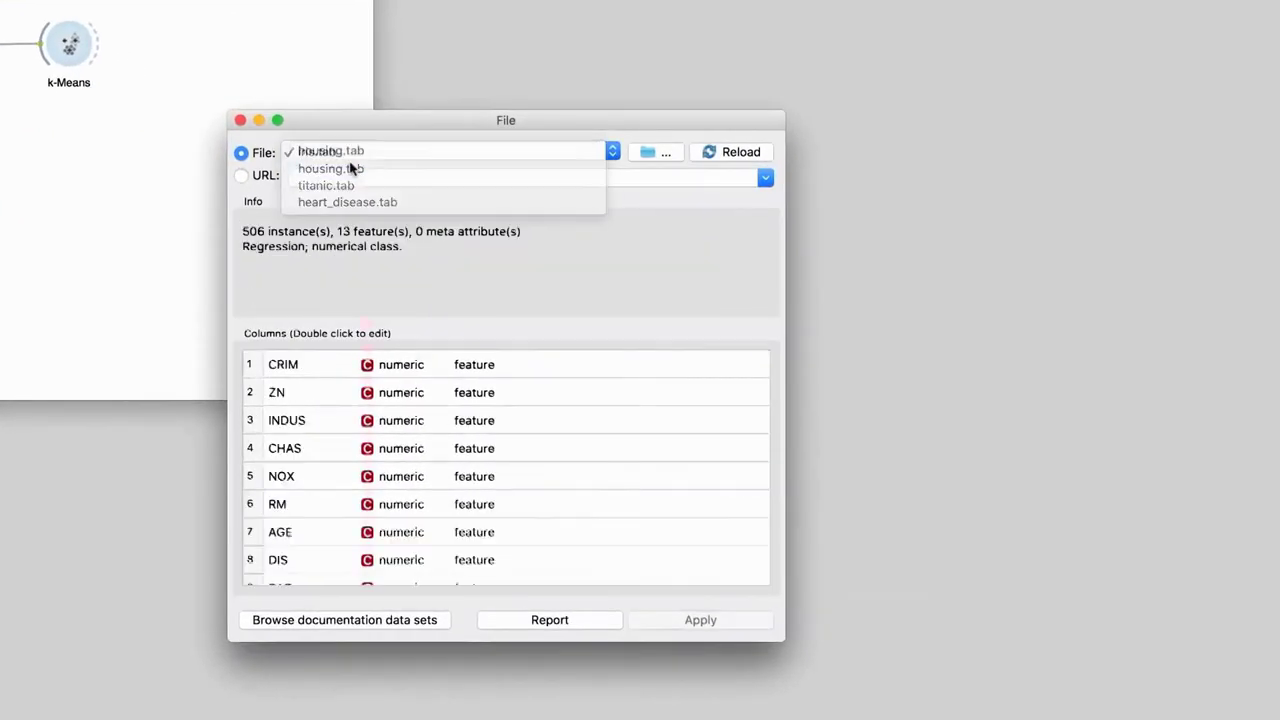
{"action": "left_click", "coordinate": [313, 164]}
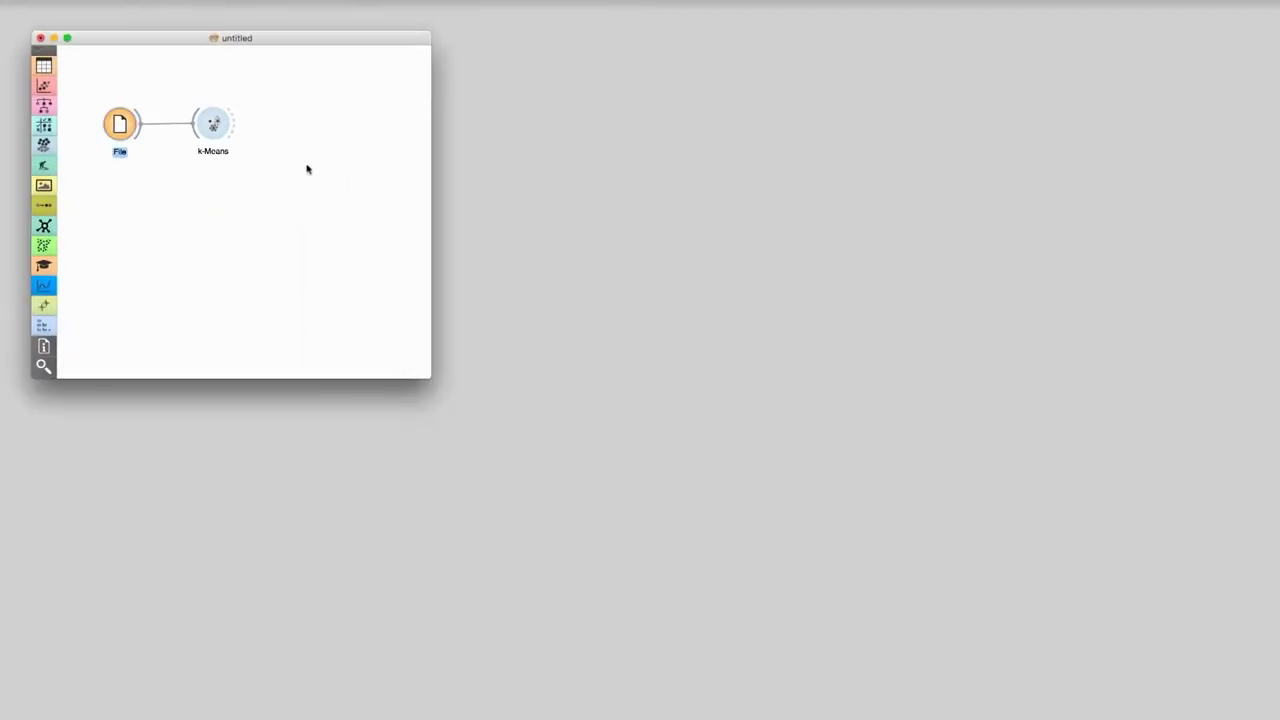
{"action": "double_click", "coordinate": [179, 104]}
{"action": "left_click", "coordinate": [630, 103]}
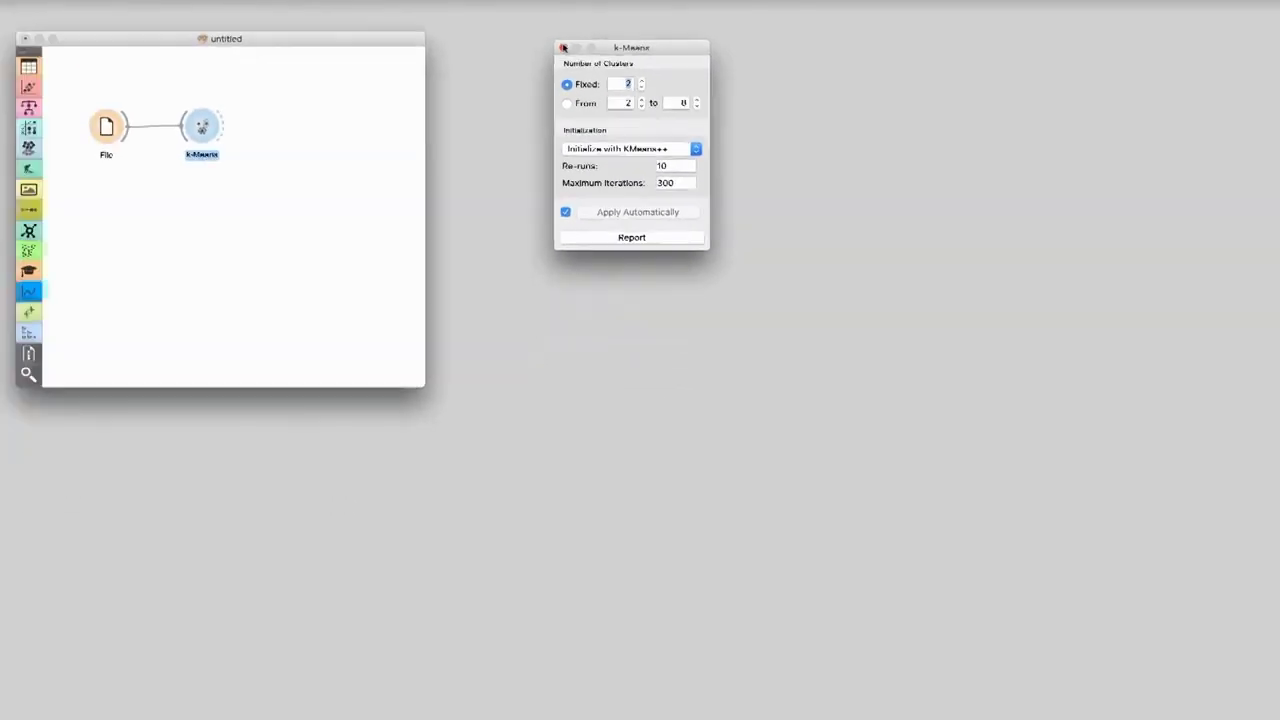
{"action": "left_click", "coordinate": [563, 47]}
- Add a Box Plot from k-Means and view NOX and AGE distributions per cluster
{"action": "left_click_drag", "start_coordinate": [224, 125], "coordinate": [303, 126]}
{"action": "type", "text": "box"}
{"action": "key", "text": "Return"}
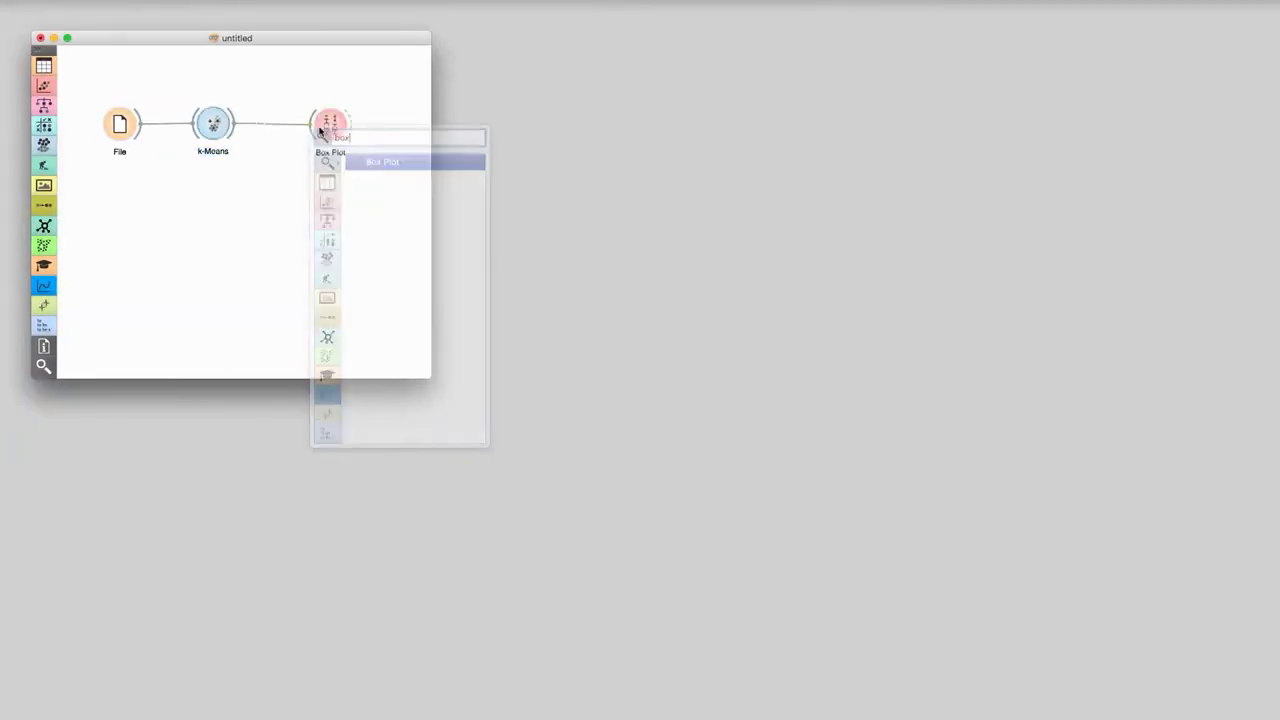
{"action": "double_click", "coordinate": [324, 128]}
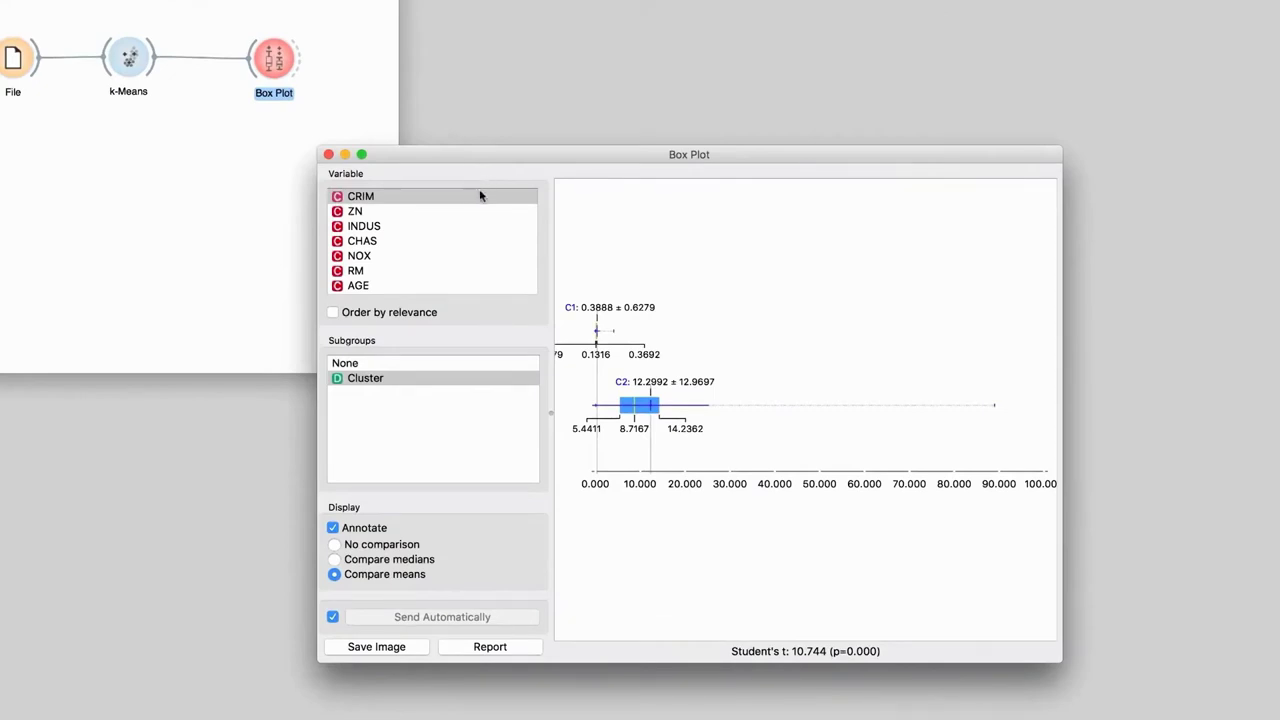
{"action": "left_click", "coordinate": [369, 256]}
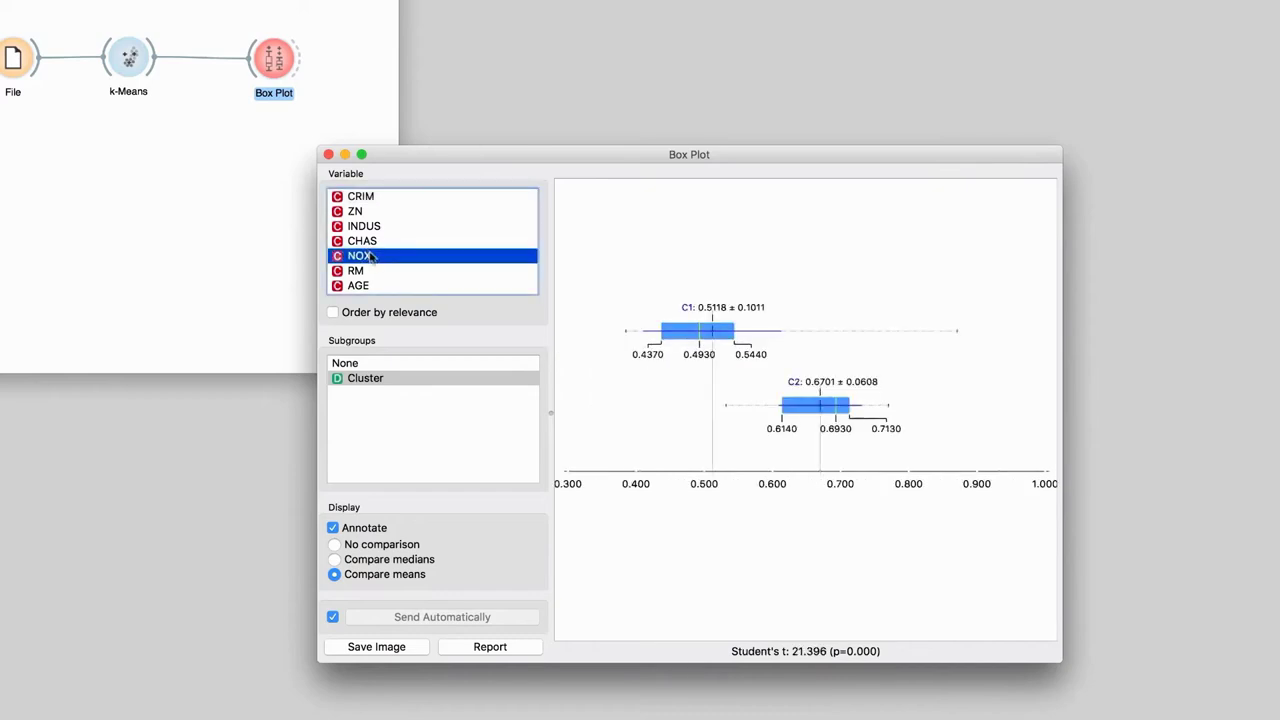
{"action": "left_click", "coordinate": [377, 285]}
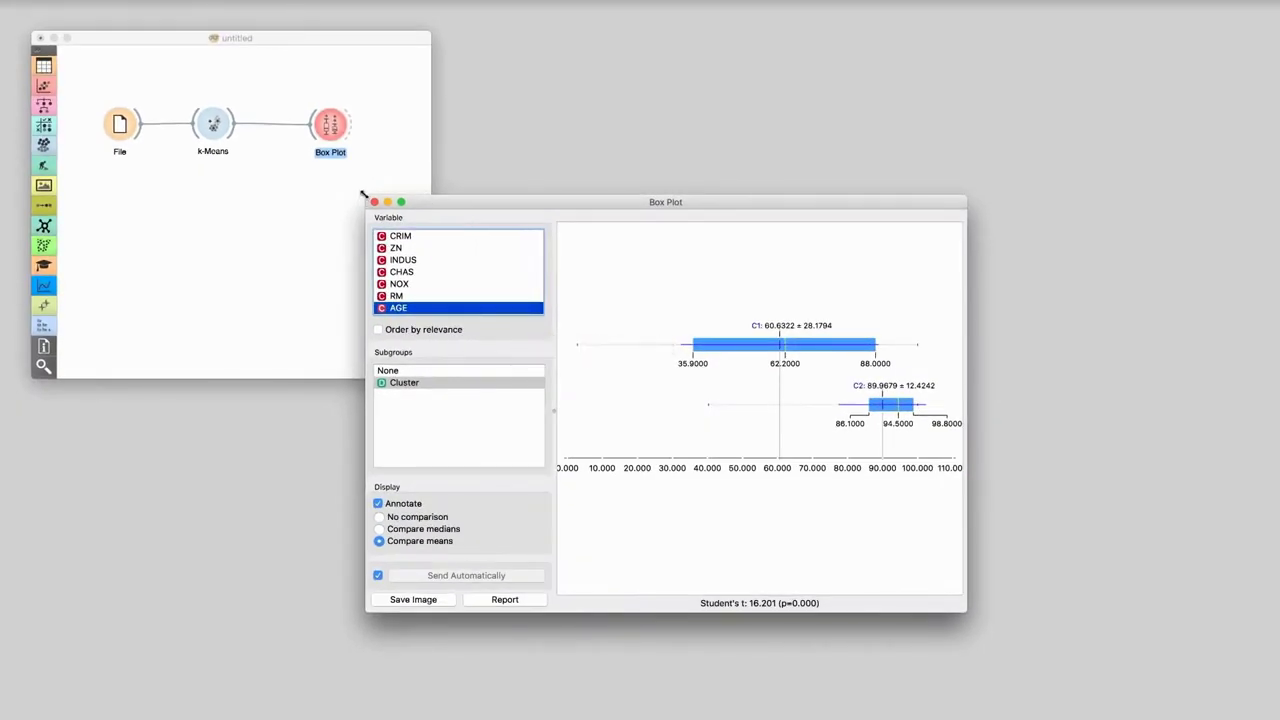
{"action": "left_click", "coordinate": [374, 202]}
- Connect an MDS widget to the k-Means output
{"action": "left_click_drag", "start_coordinate": [226, 120], "coordinate": [305, 193]}
{"action": "type", "text": "mds"}
{"action": "key", "text": "Return"}
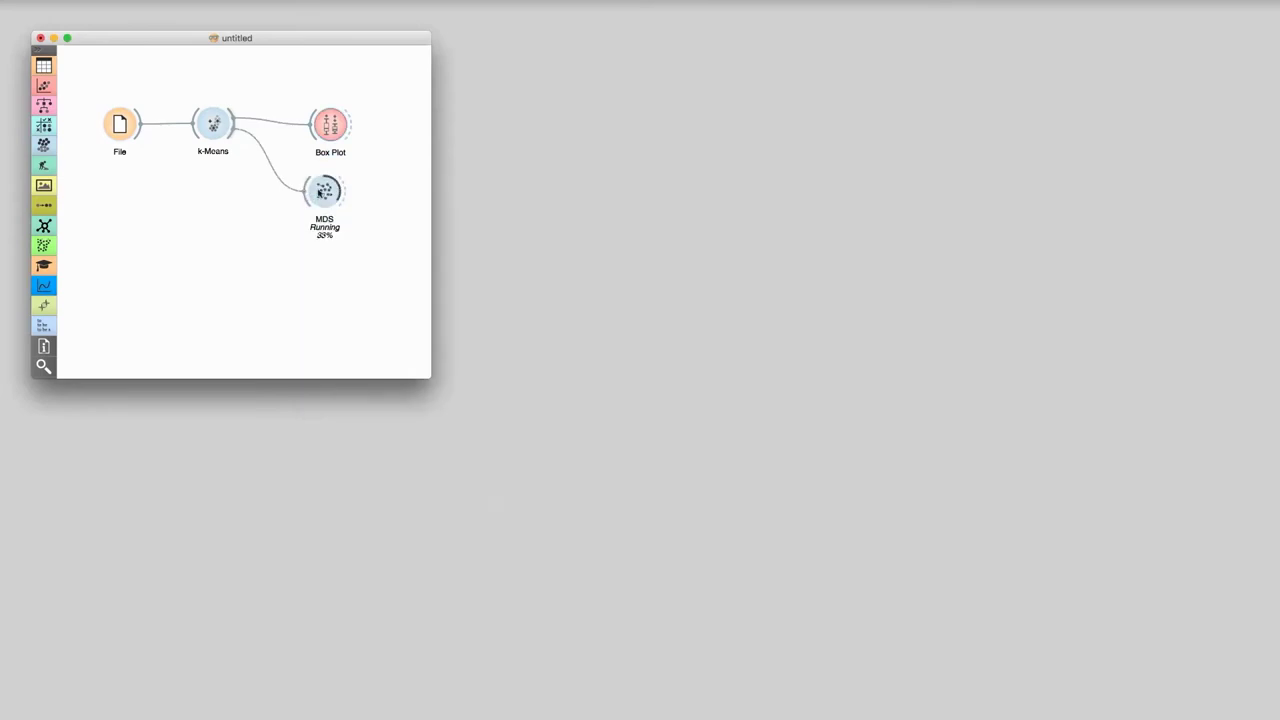
- Open the MDS widget to inspect the clustered housing data
{"action": "double_click", "coordinate": [323, 193]}
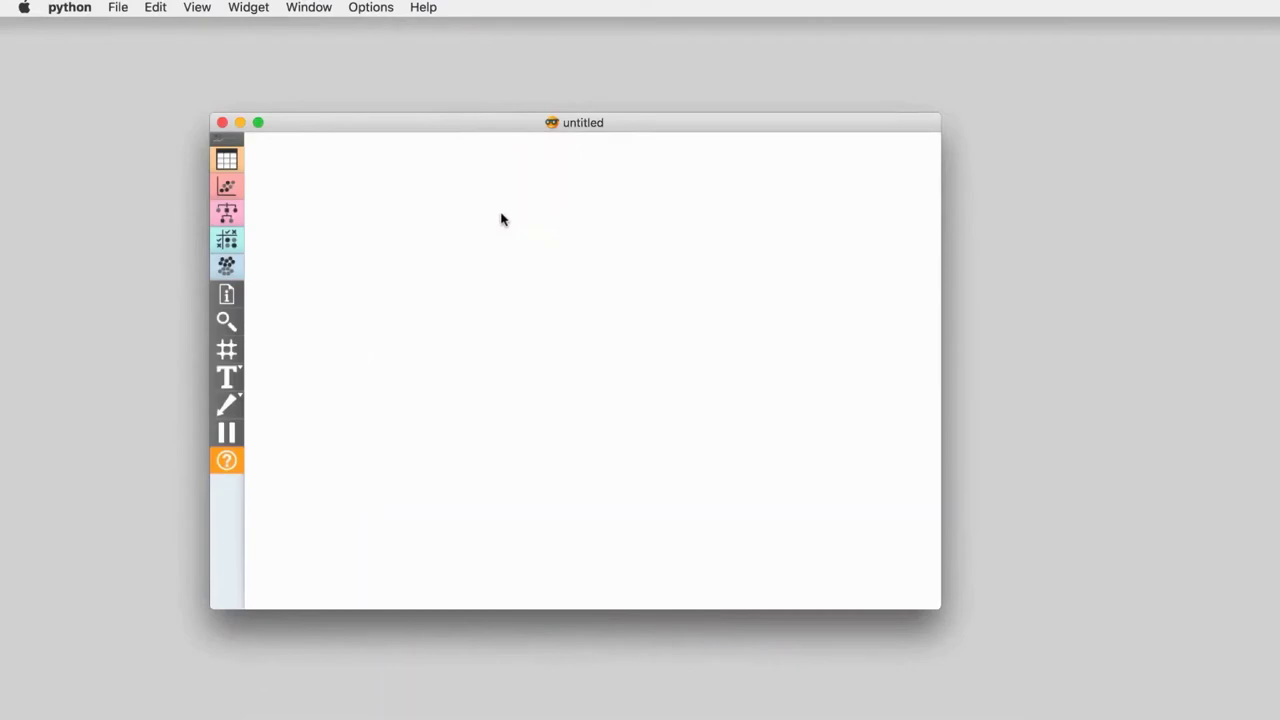
- Install the Educational add-on from Options > Add-ons, acknowledge the restart notice, and close Orange
{"action": "left_click", "coordinate": [384, 10]}
{"action": "left_click", "coordinate": [385, 45]}
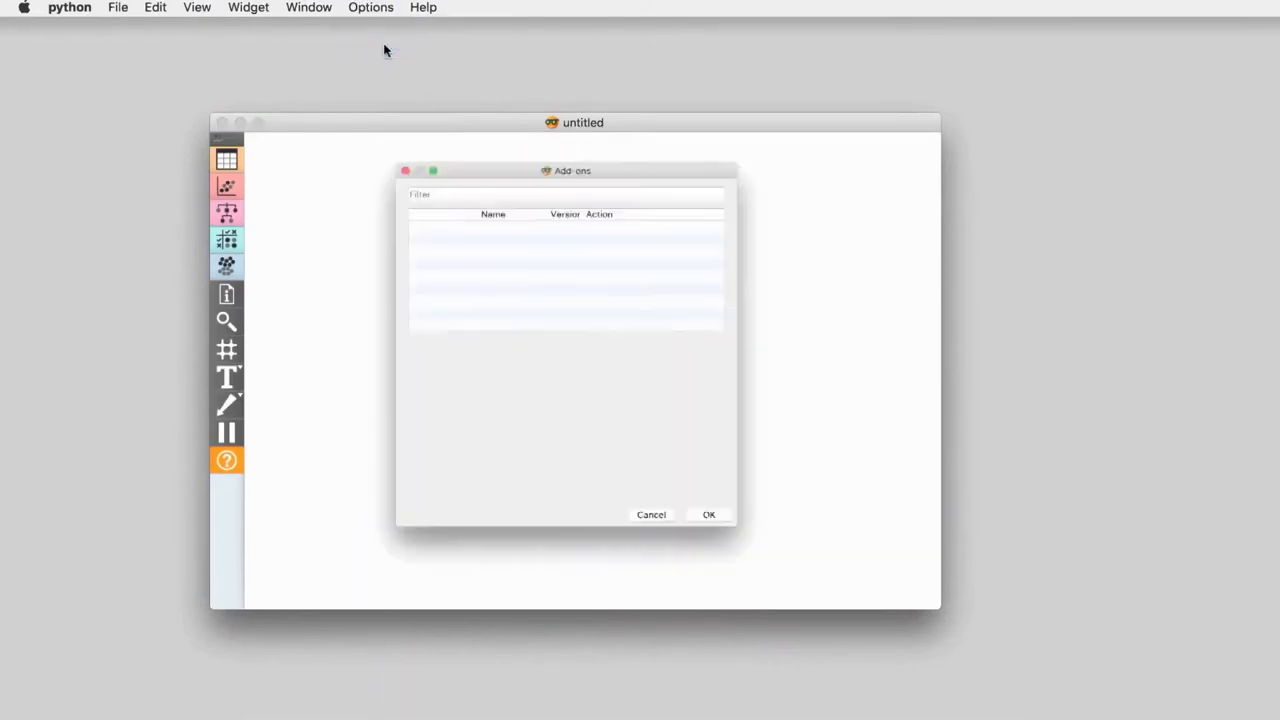
{"action": "left_click", "coordinate": [376, 265]}
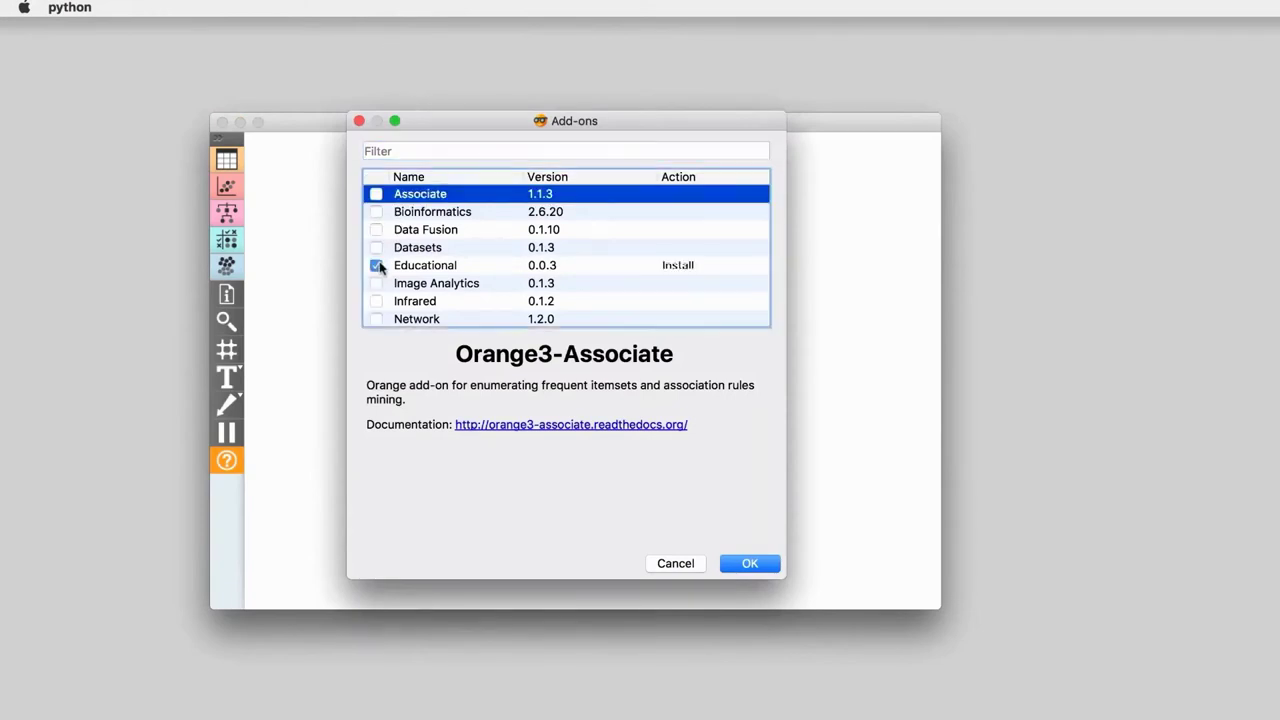
{"action": "left_click", "coordinate": [740, 564]}
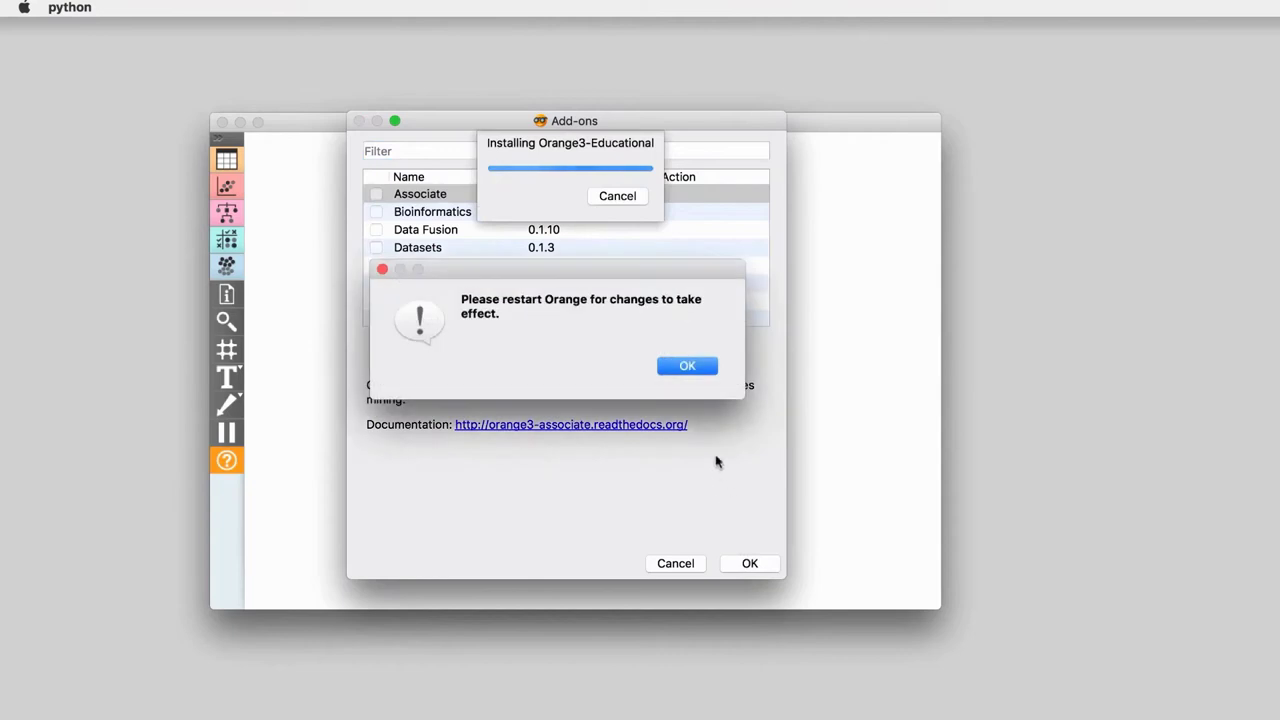
{"action": "left_click", "coordinate": [689, 370]}
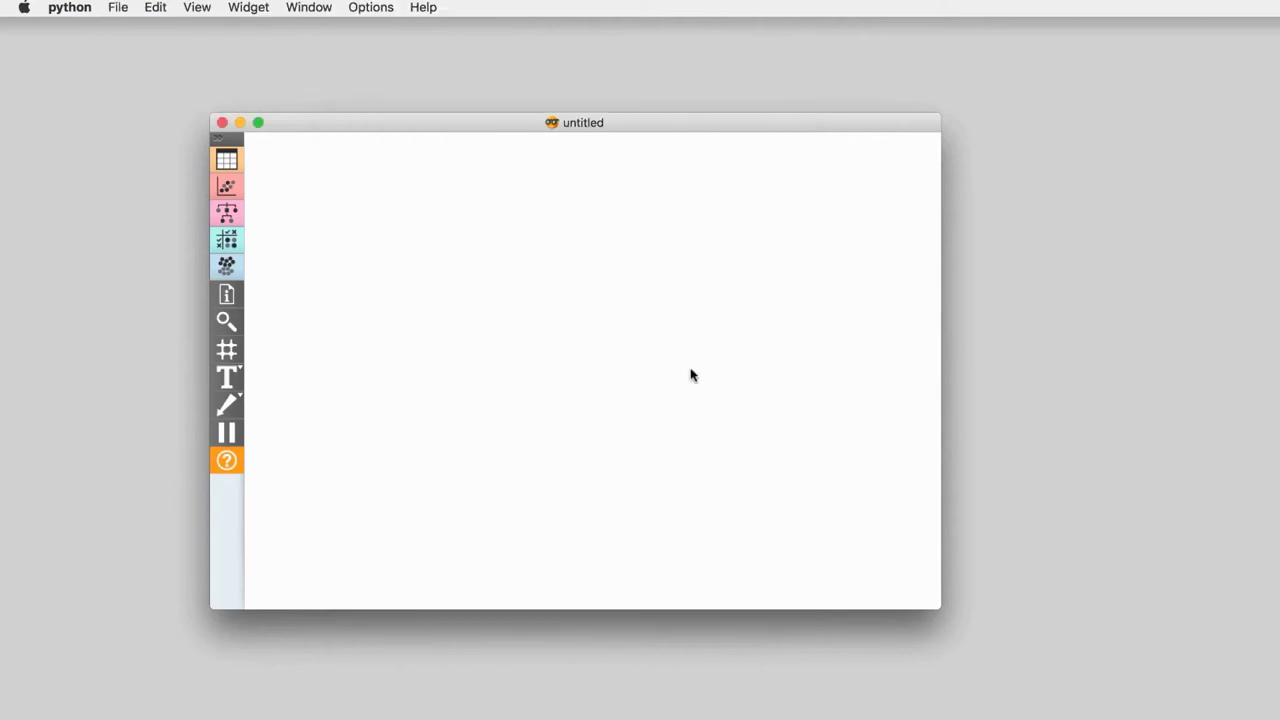
{"action": "left_click", "coordinate": [223, 123]}
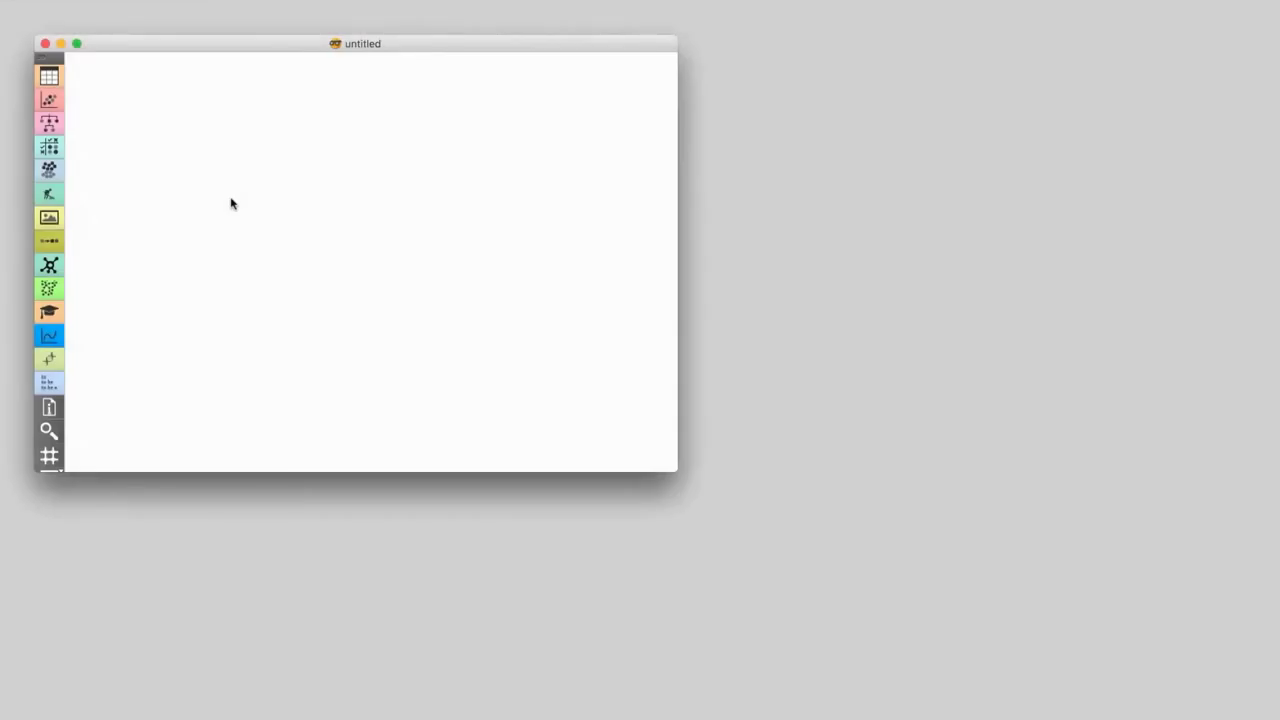
- Add Paint Data and brush three clusters around (0.25, 0.4), (0.5, 0.7) and (0.7, 0.4)
{"action": "right_click", "coordinate": [150, 145]}
{"action": "type", "text": "pain"}
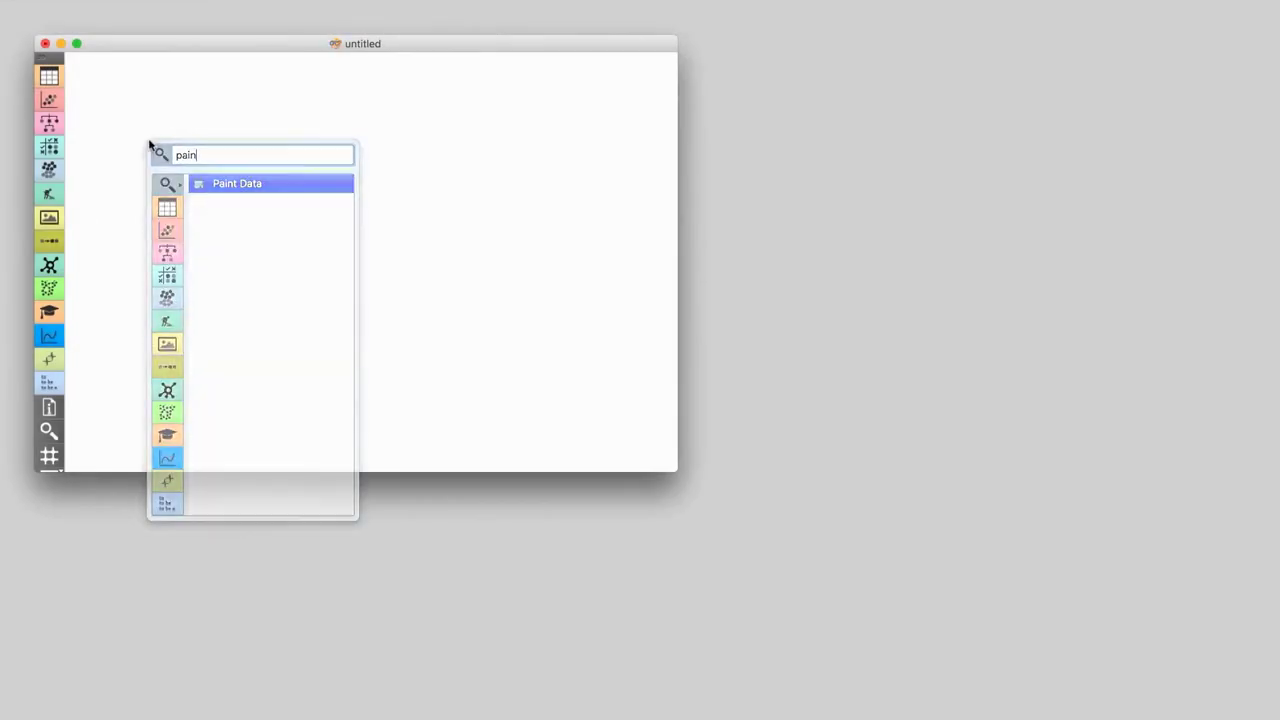
{"action": "key", "text": "Return"}
{"action": "double_click", "coordinate": [146, 137]}
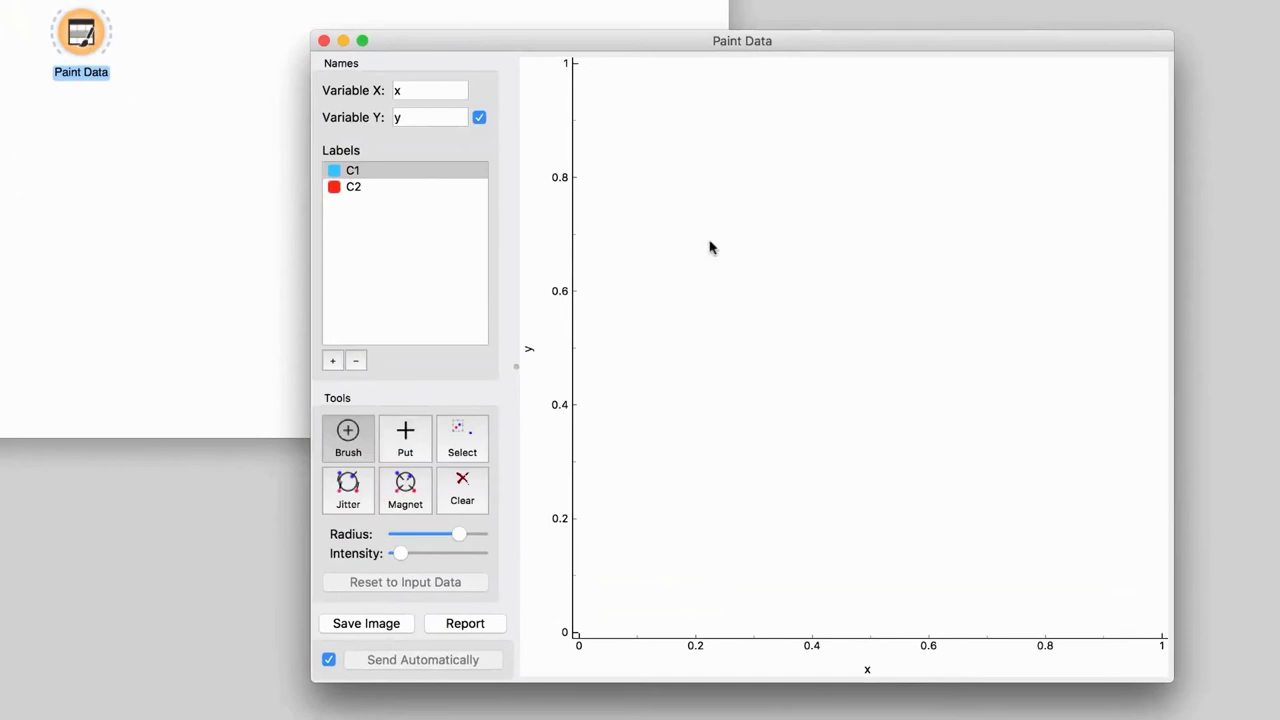
{"action": "left_click_drag", "start_coordinate": [722, 414], "coordinate": [726, 414]}
{"action": "left_click_drag", "start_coordinate": [860, 242], "coordinate": [864, 244]}
{"action": "left_click_drag", "start_coordinate": [991, 380], "coordinate": [993, 395]}
{"action": "left_click", "coordinate": [323, 40]}
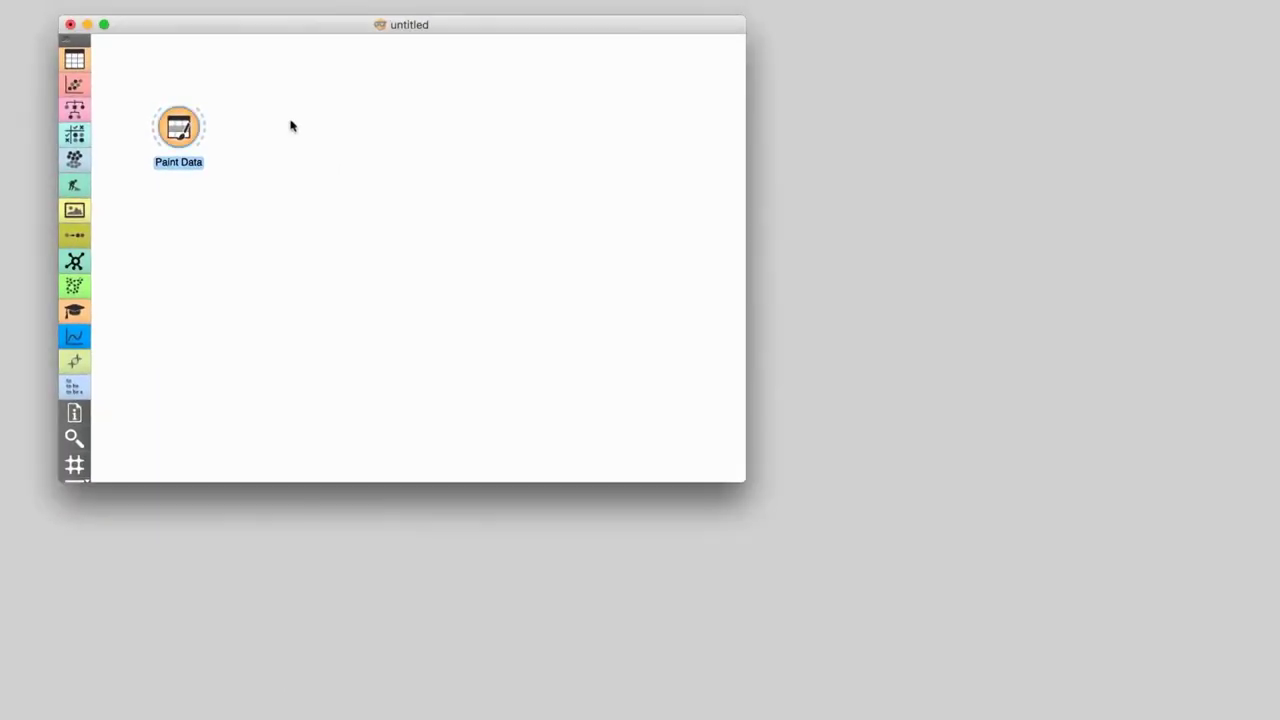
- Link an Interactive k-Means widget to Paint Data and open its window
{"action": "left_click_drag", "start_coordinate": [201, 128], "coordinate": [318, 130]}
{"action": "type", "text": "int"}
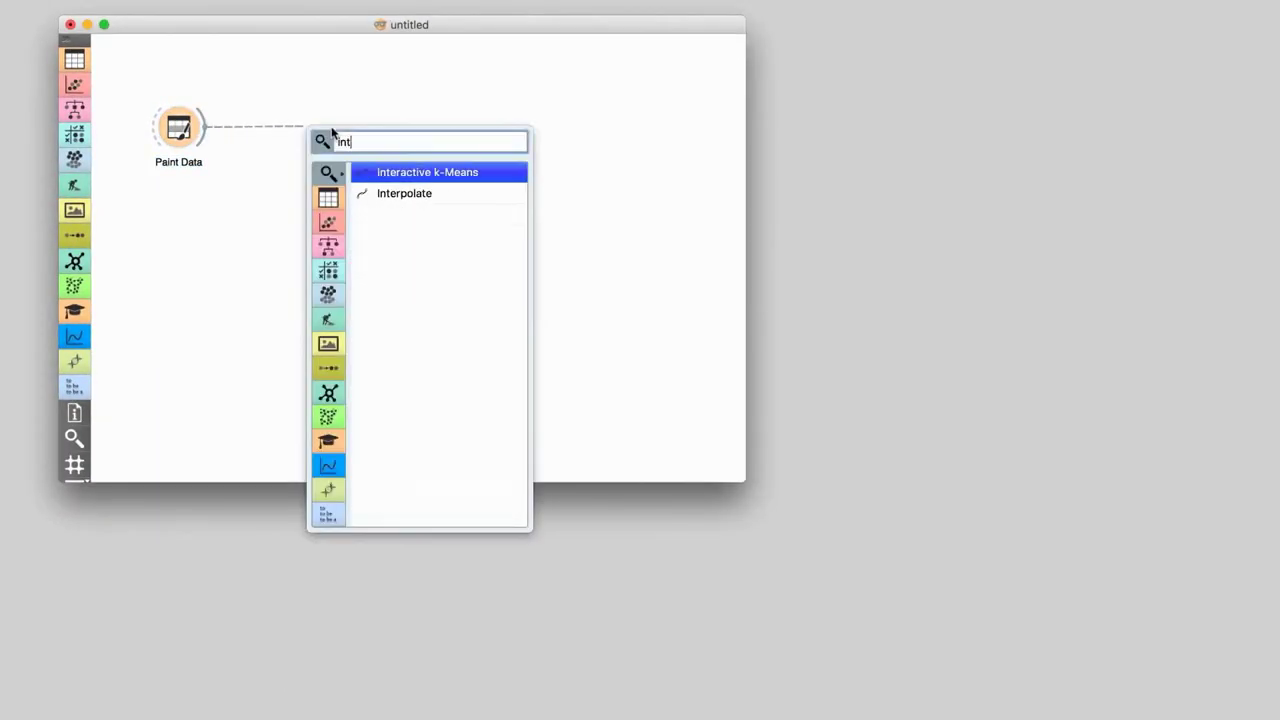
{"action": "key", "text": "Return"}
{"action": "double_click", "coordinate": [330, 126]}
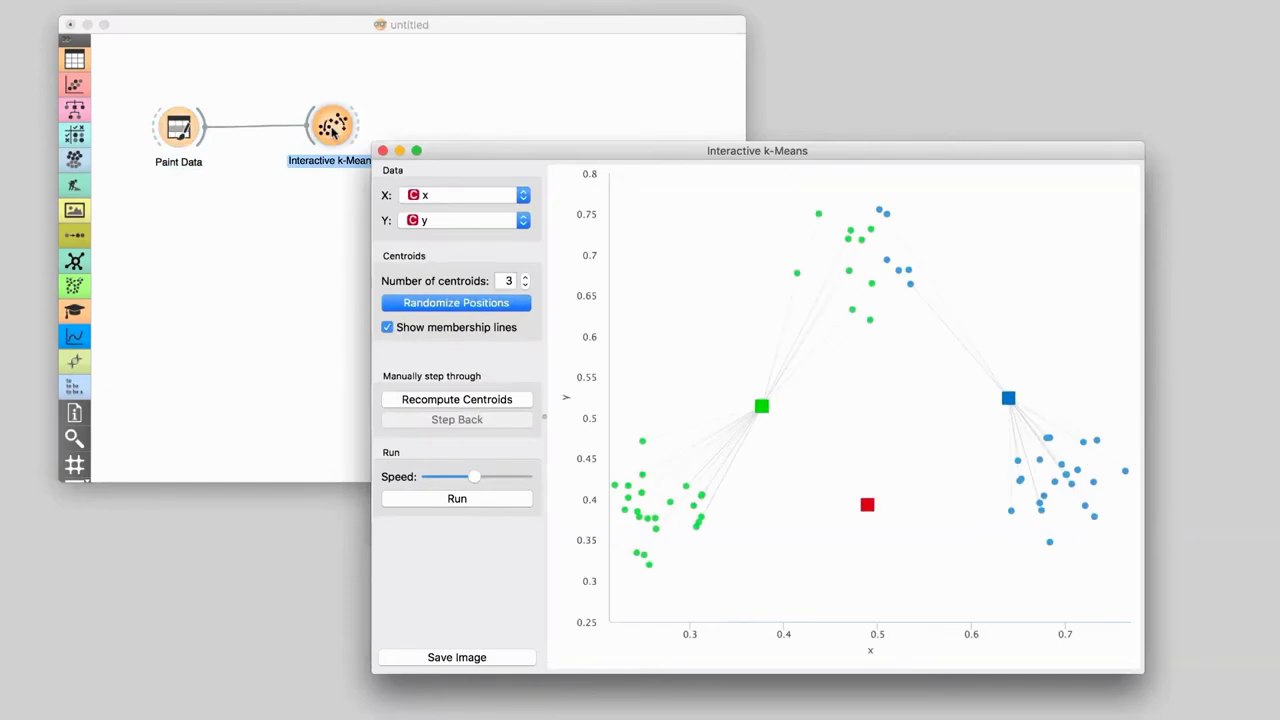
{"action": "left_click_drag", "start_coordinate": [491, 157], "coordinate": [610, 90]}
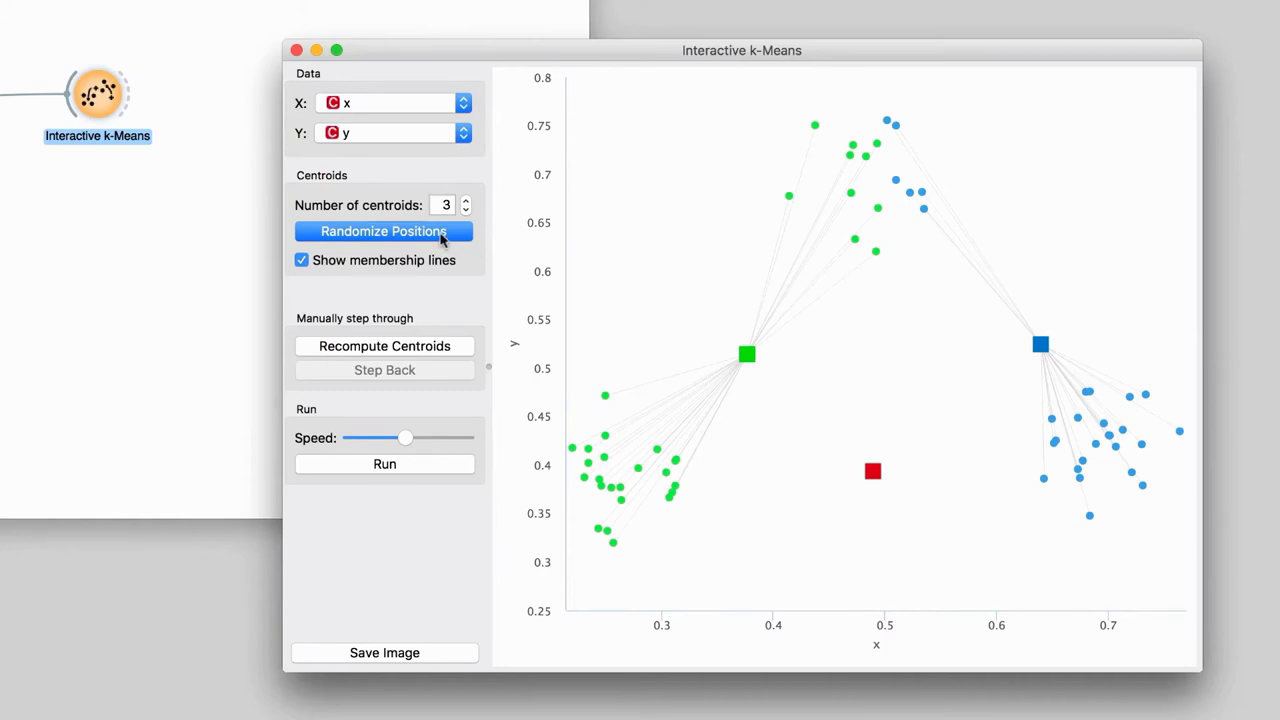
- Randomize the centroid positions twice
{"action": "left_click", "coordinate": [441, 233]}
{"action": "left_click", "coordinate": [441, 233]}
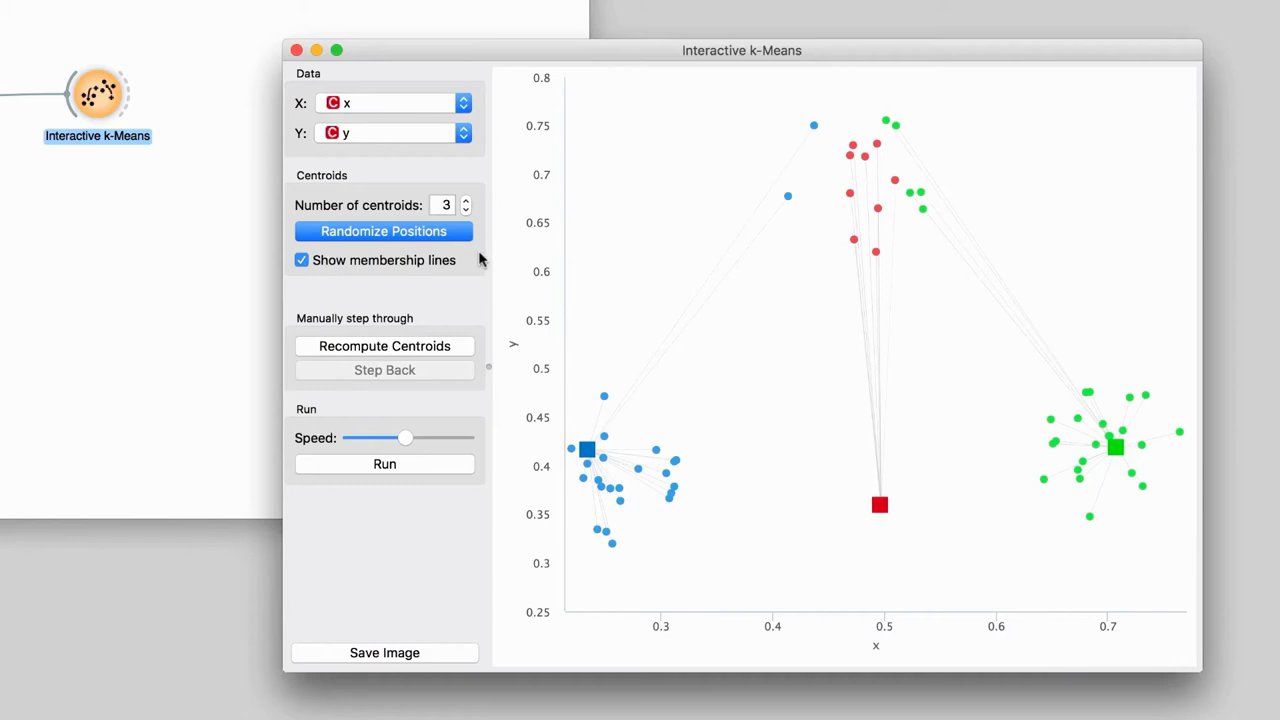
- Alternate Recompute Centroids and Reassign Membership until the three centroids settle at cluster centres
{"action": "left_click", "coordinate": [430, 346]}
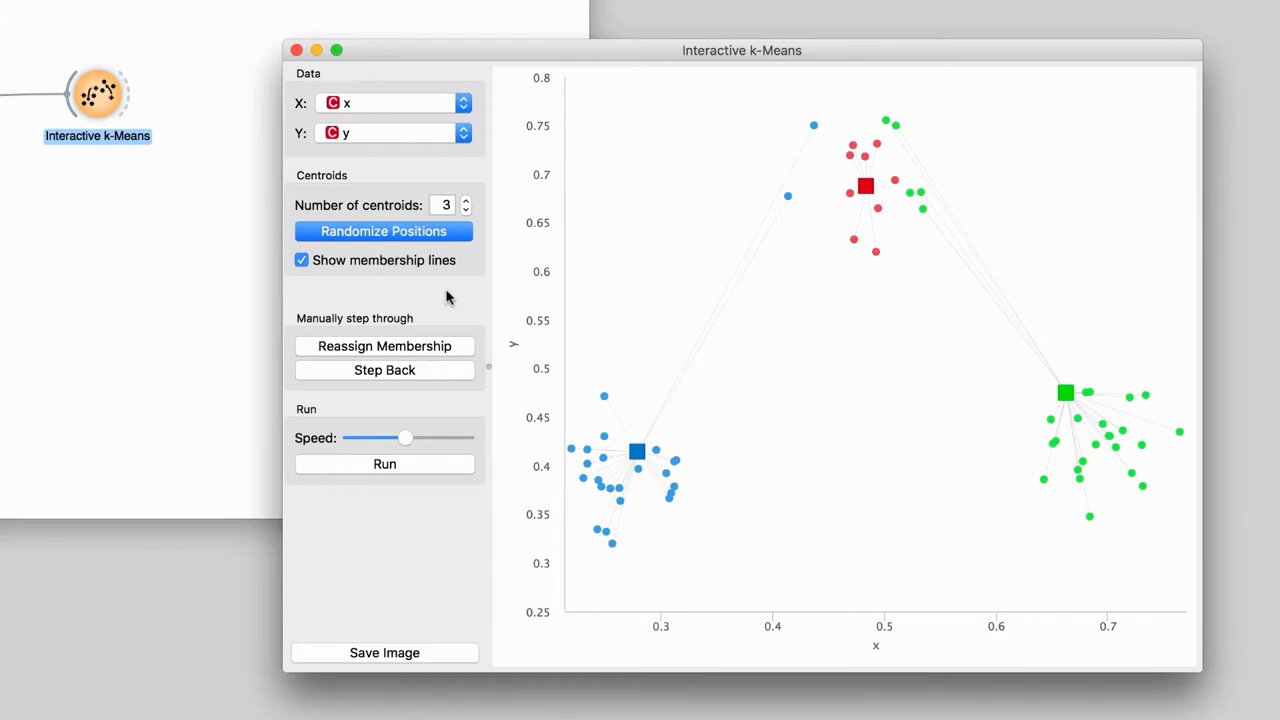
{"action": "left_click", "coordinate": [443, 345]}
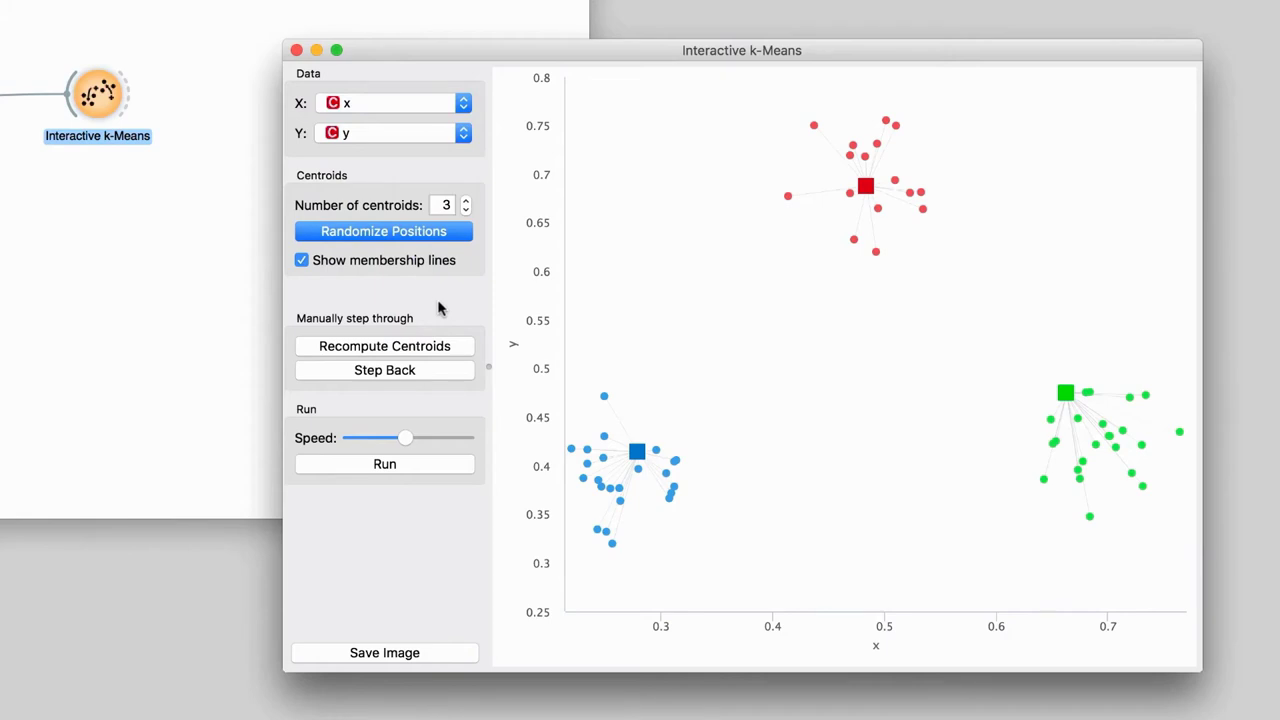
{"action": "left_click", "coordinate": [443, 346]}
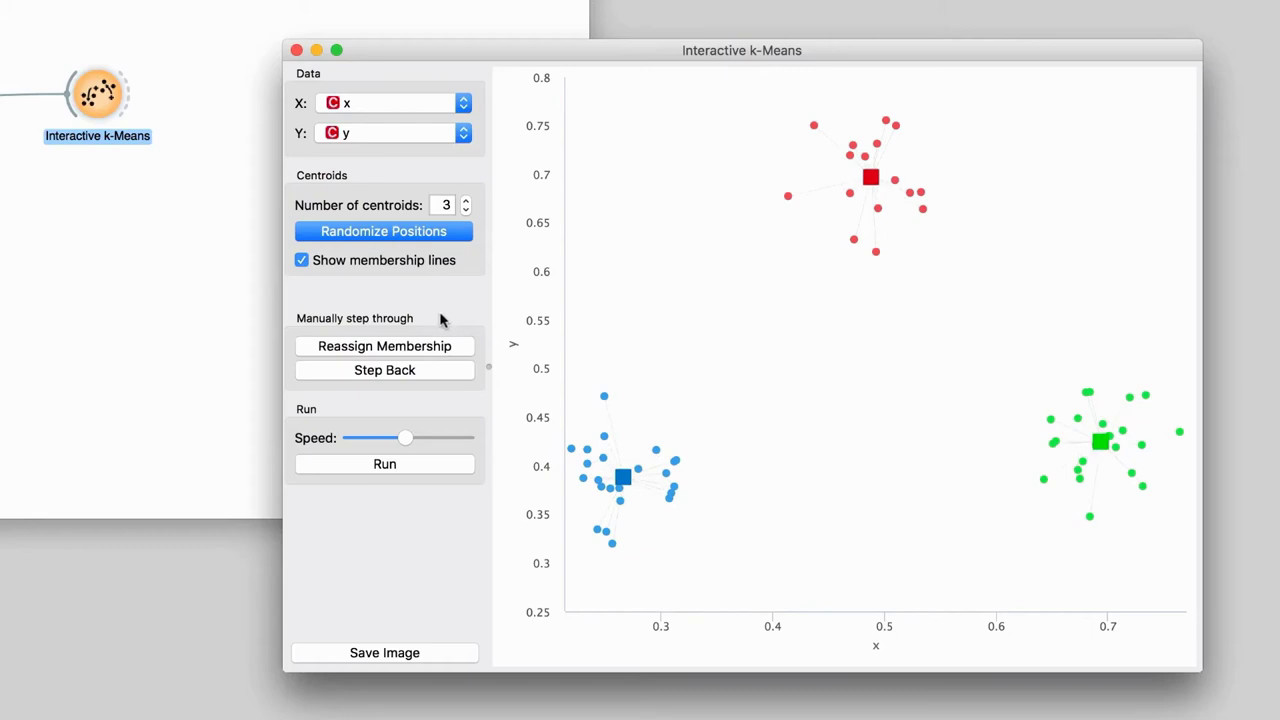
{"action": "left_click", "coordinate": [435, 346]}
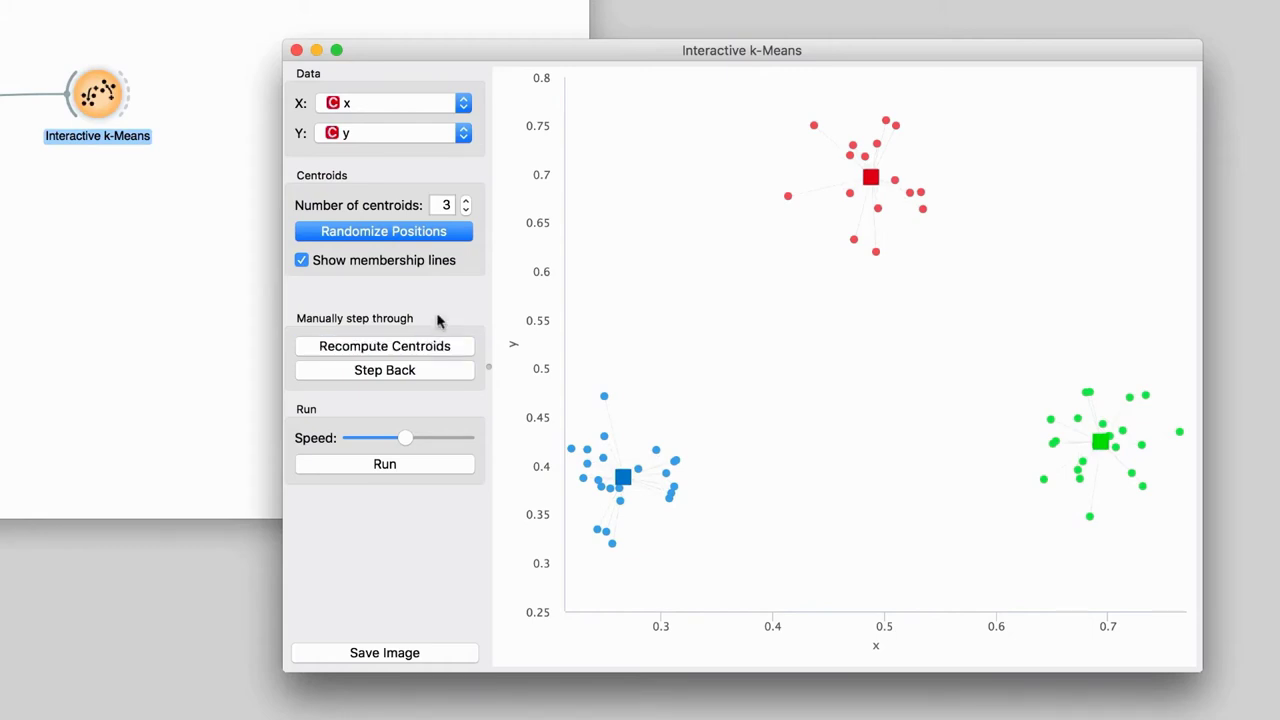
{"action": "left_click", "coordinate": [424, 347]}
{"action": "left_click", "coordinate": [425, 346]}
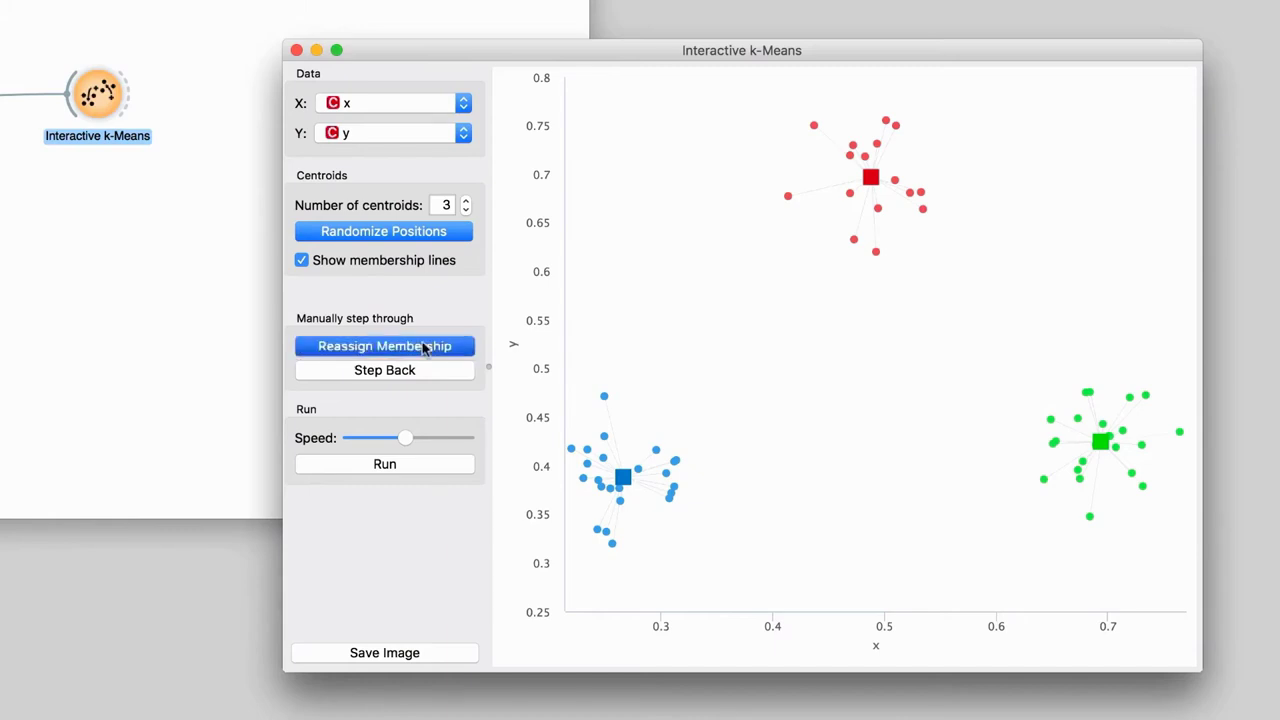
{"action": "left_click", "coordinate": [424, 347]}
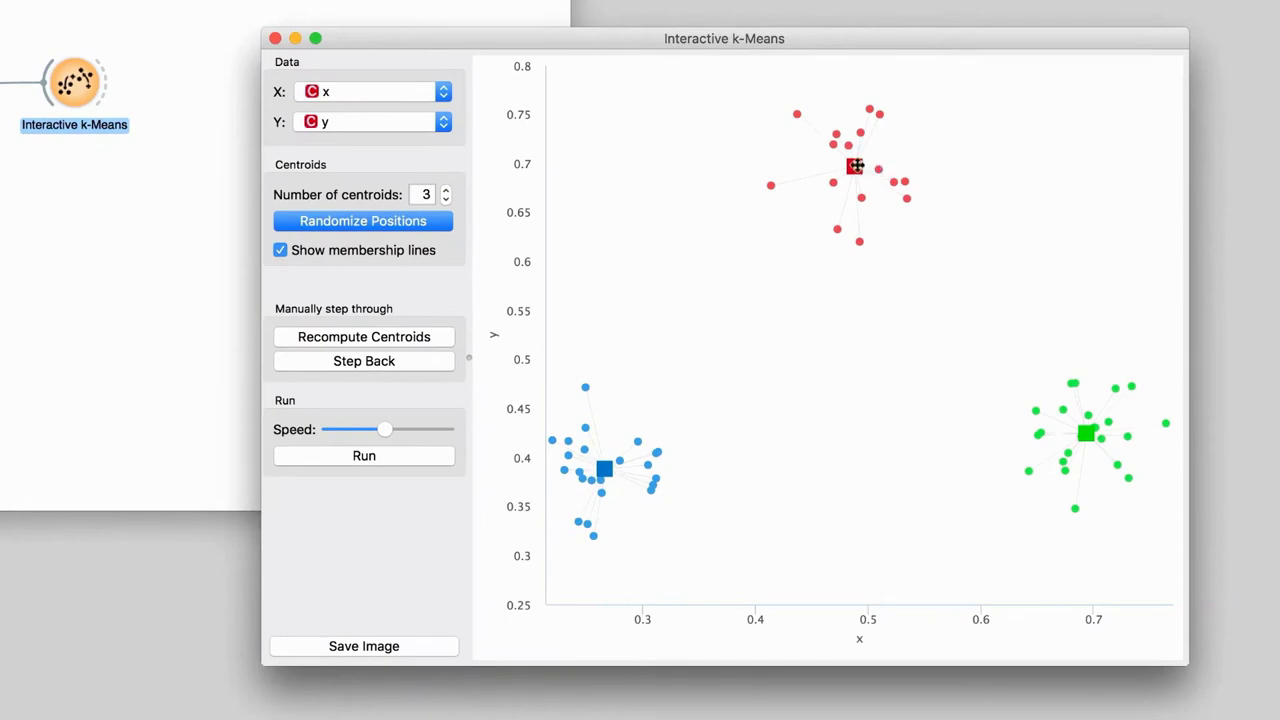
- Move red toward the right cluster and green beside blue, then alternate recompute and reassign
{"action": "left_click_drag", "start_coordinate": [854, 166], "coordinate": [966, 316]}
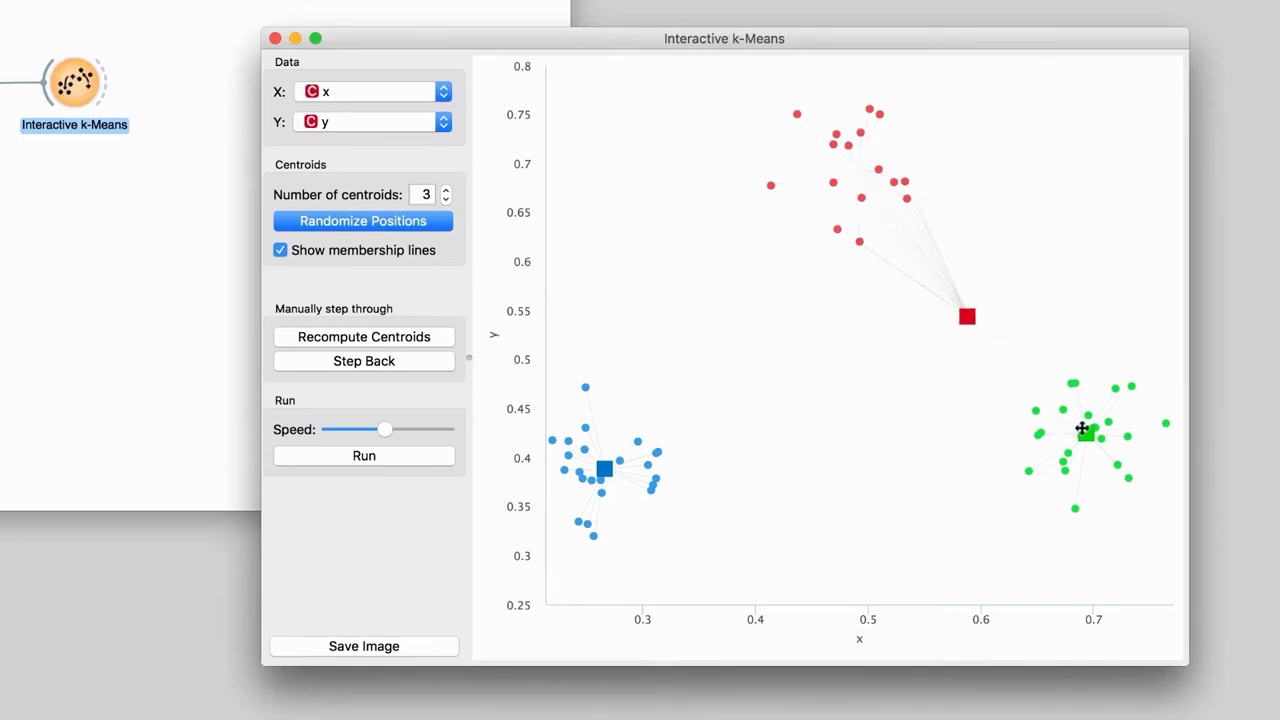
{"action": "left_click_drag", "start_coordinate": [1086, 432], "coordinate": [610, 484]}
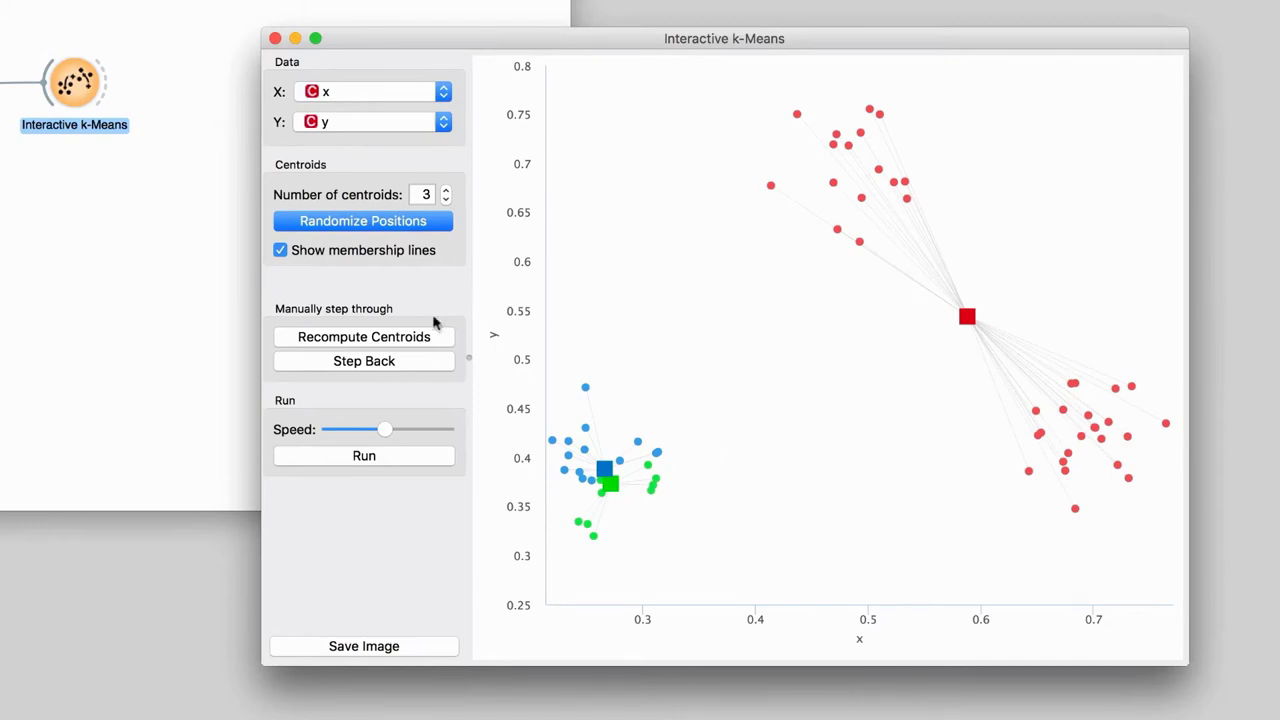
{"action": "left_click", "coordinate": [394, 341]}
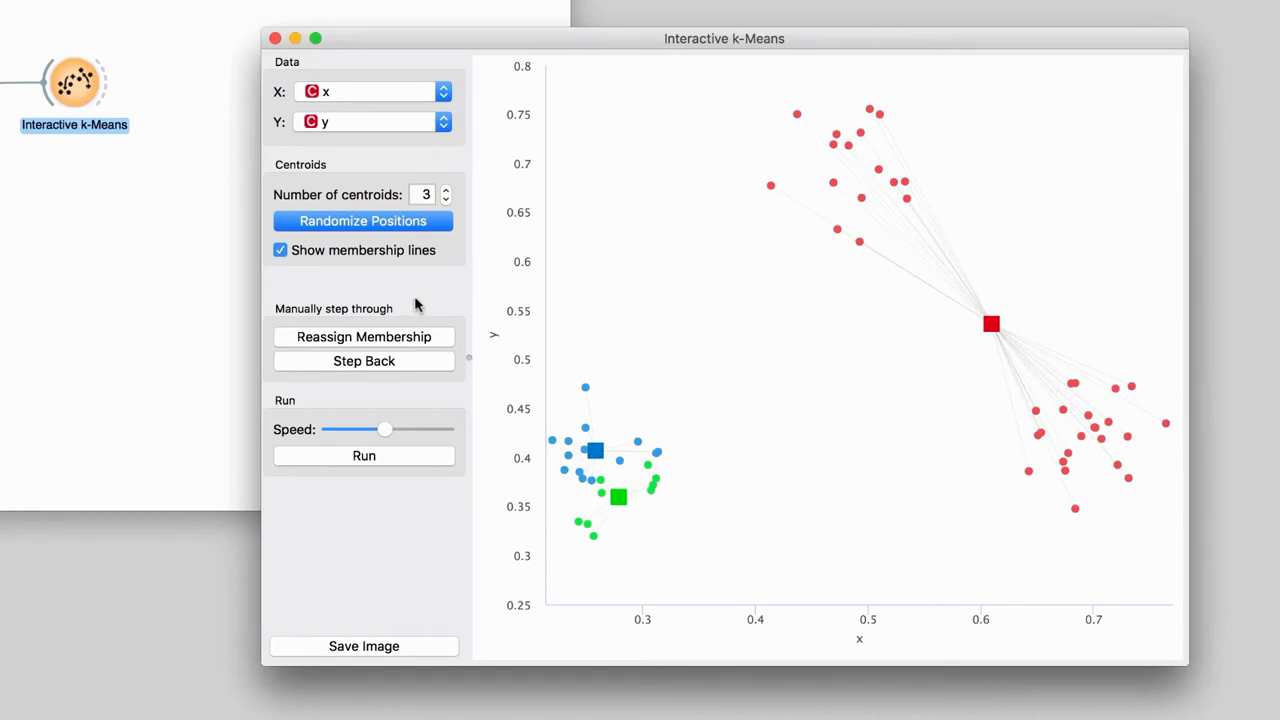
{"action": "left_click", "coordinate": [406, 339]}
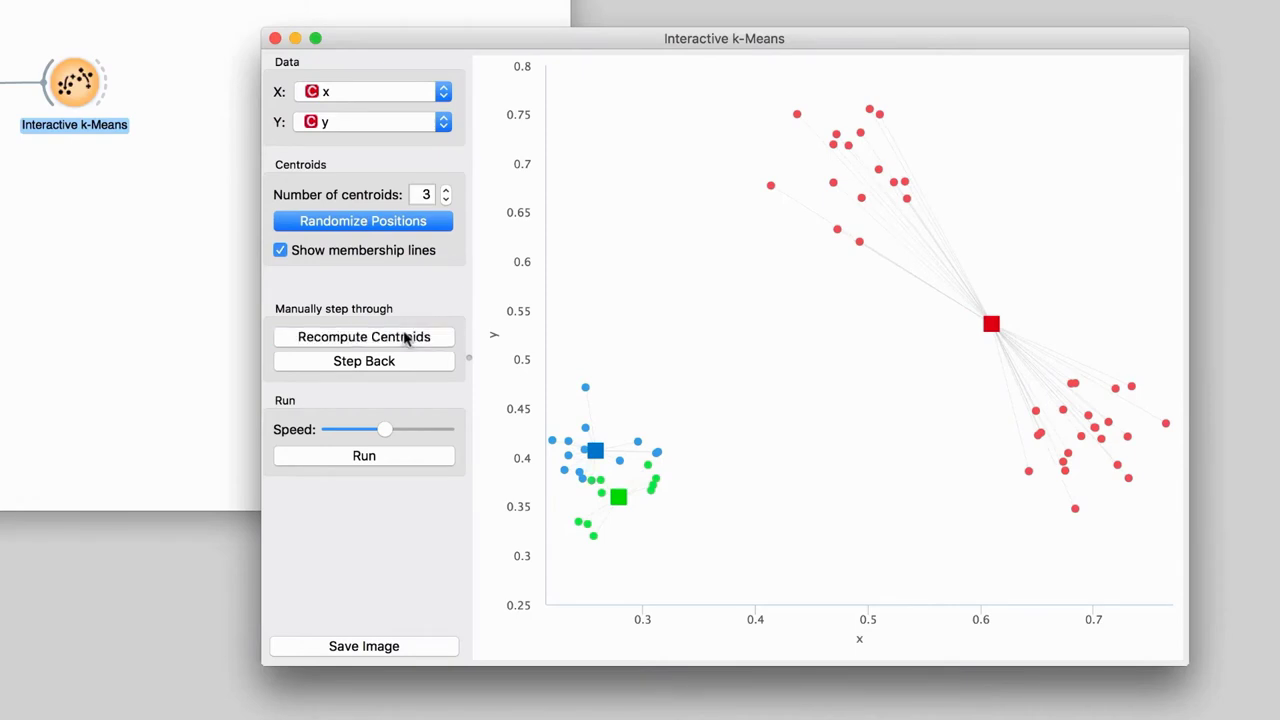
{"action": "left_click", "coordinate": [406, 339]}
{"action": "left_click", "coordinate": [406, 339]}
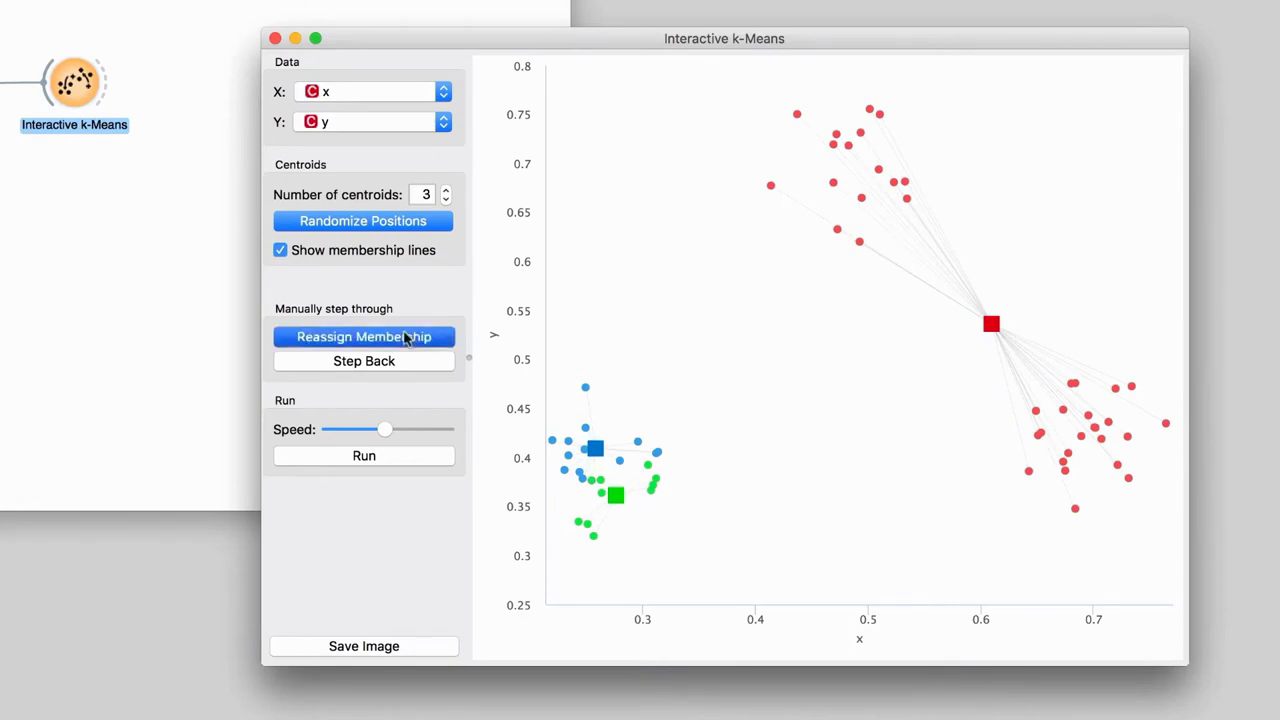
{"action": "left_click", "coordinate": [406, 339]}
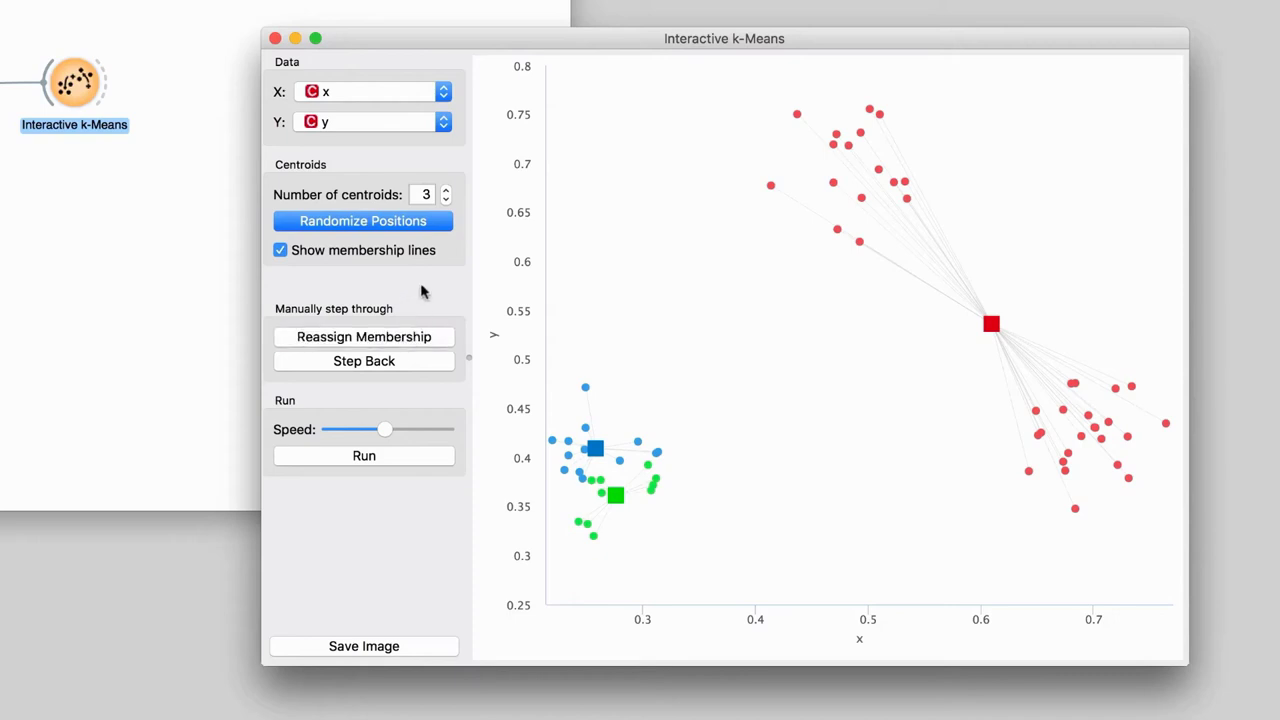
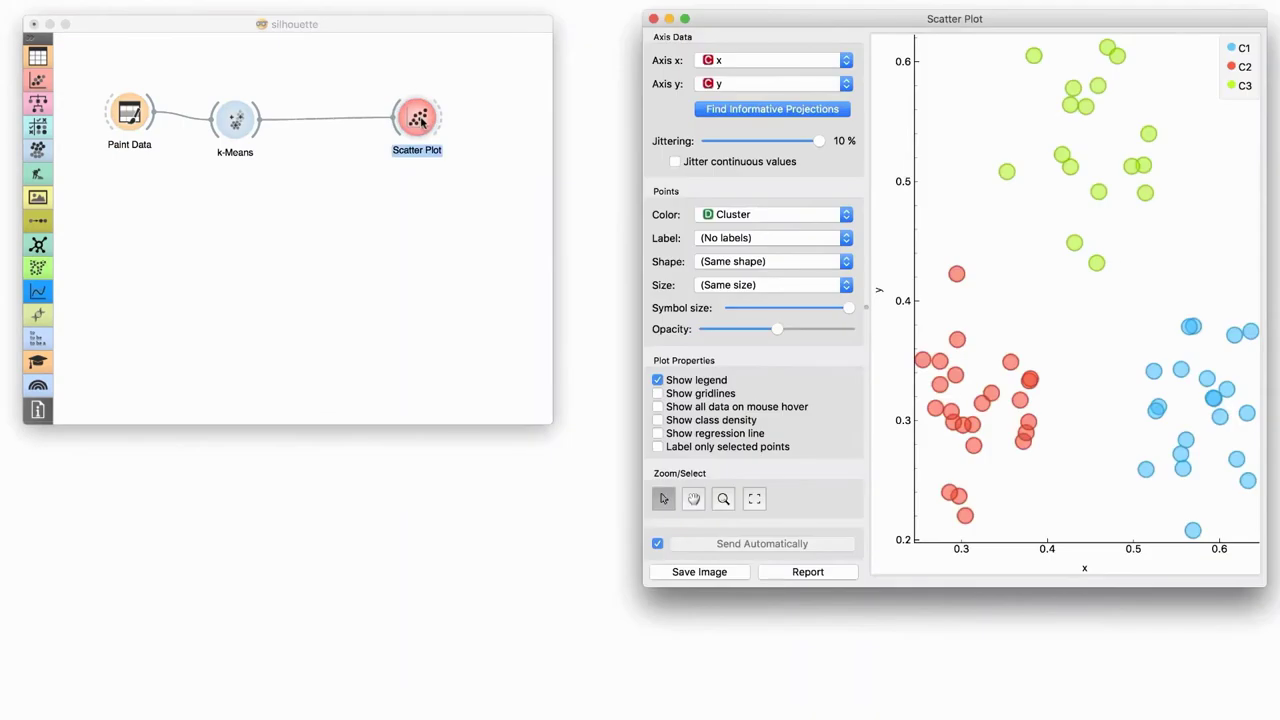
- Add a Silhouette Plot fed by the k-Means clusters and open it
{"action": "left_click_drag", "start_coordinate": [259, 121], "coordinate": [294, 205]}
{"action": "type", "text": "sil"}
{"action": "key", "text": "Return"}
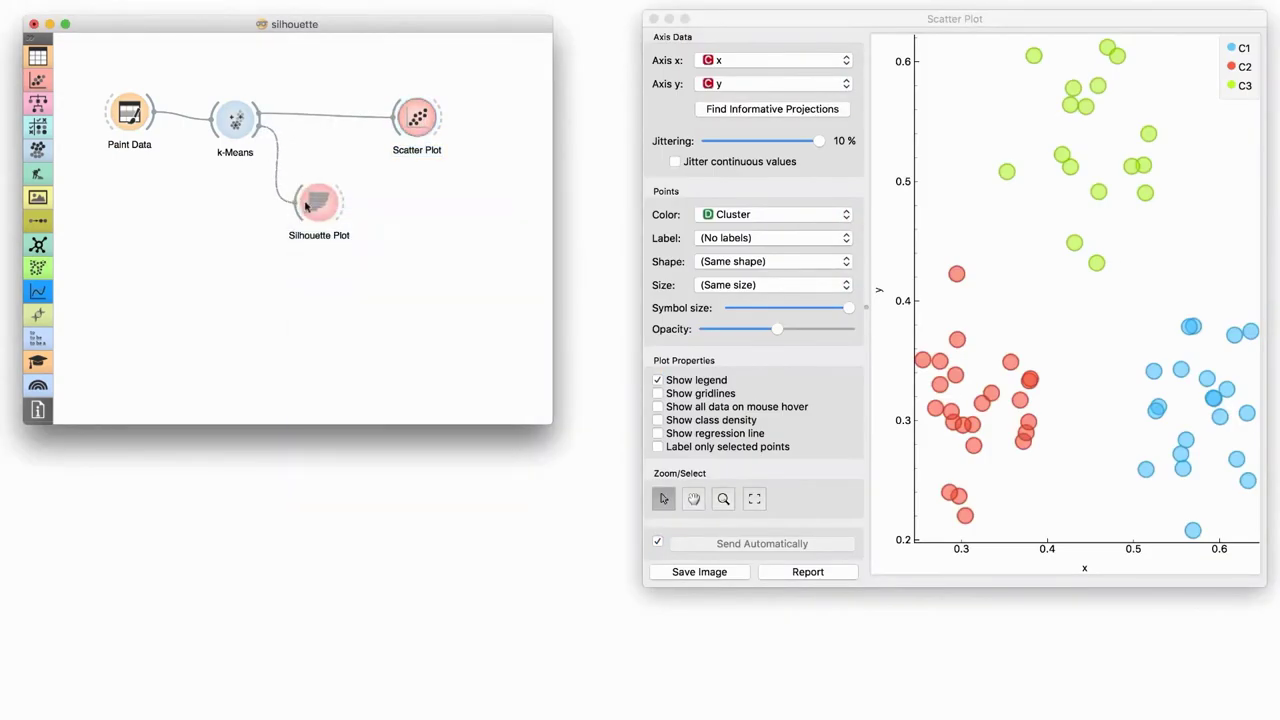
{"action": "double_click", "coordinate": [314, 200]}
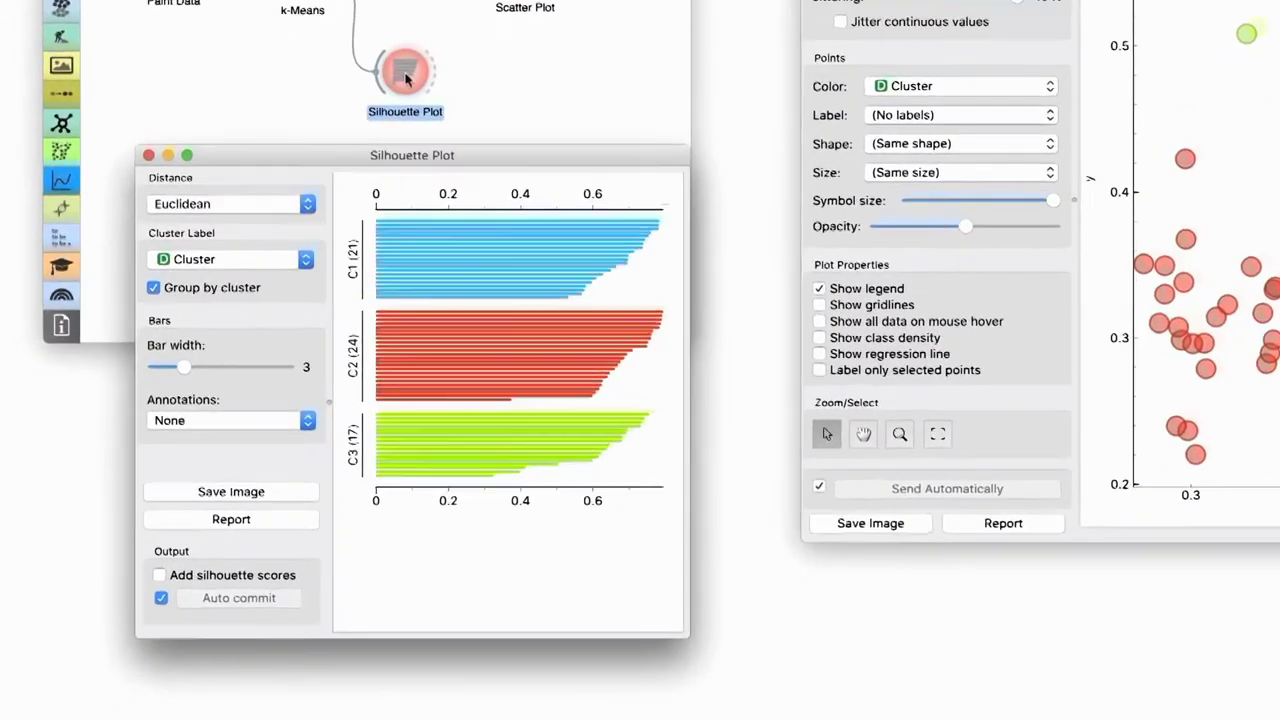
{"action": "left_click_drag", "start_coordinate": [481, 163], "coordinate": [496, 180]}
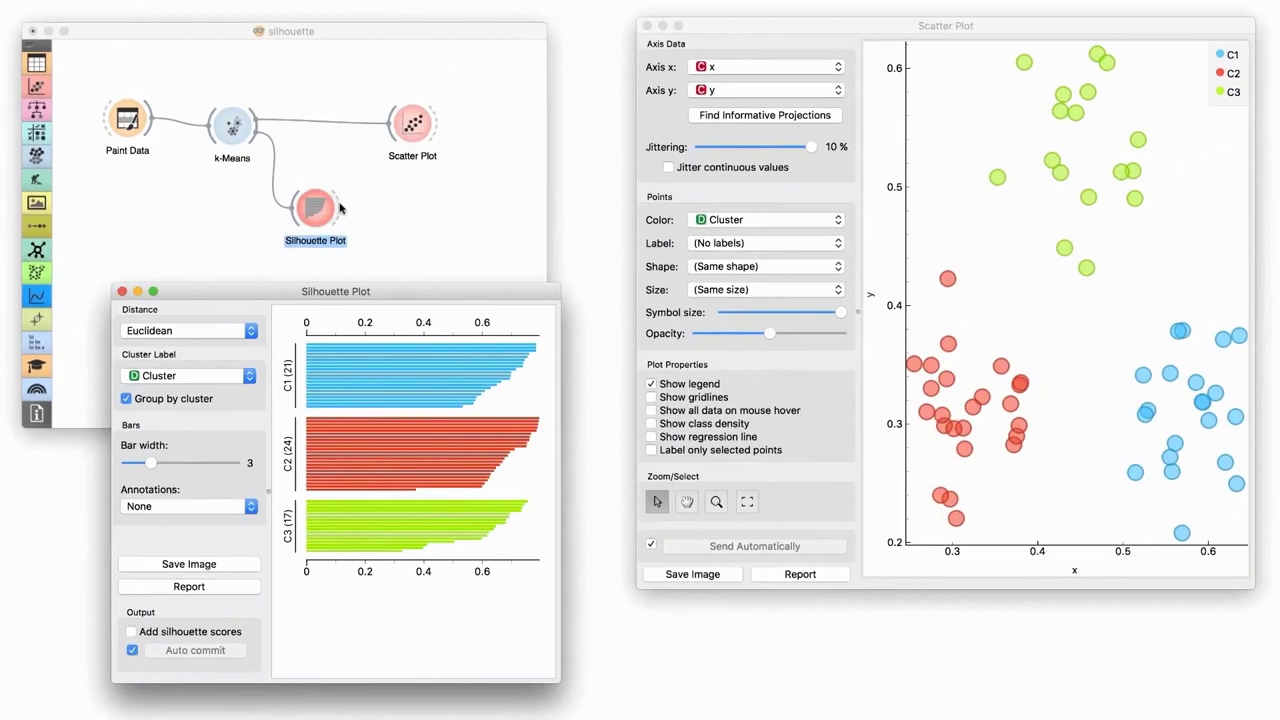
- Link the Silhouette Plot to Scatter Plot and select the lowest-scoring C2 silhouette bars
{"action": "left_click_drag", "start_coordinate": [340, 208], "coordinate": [390, 135]}
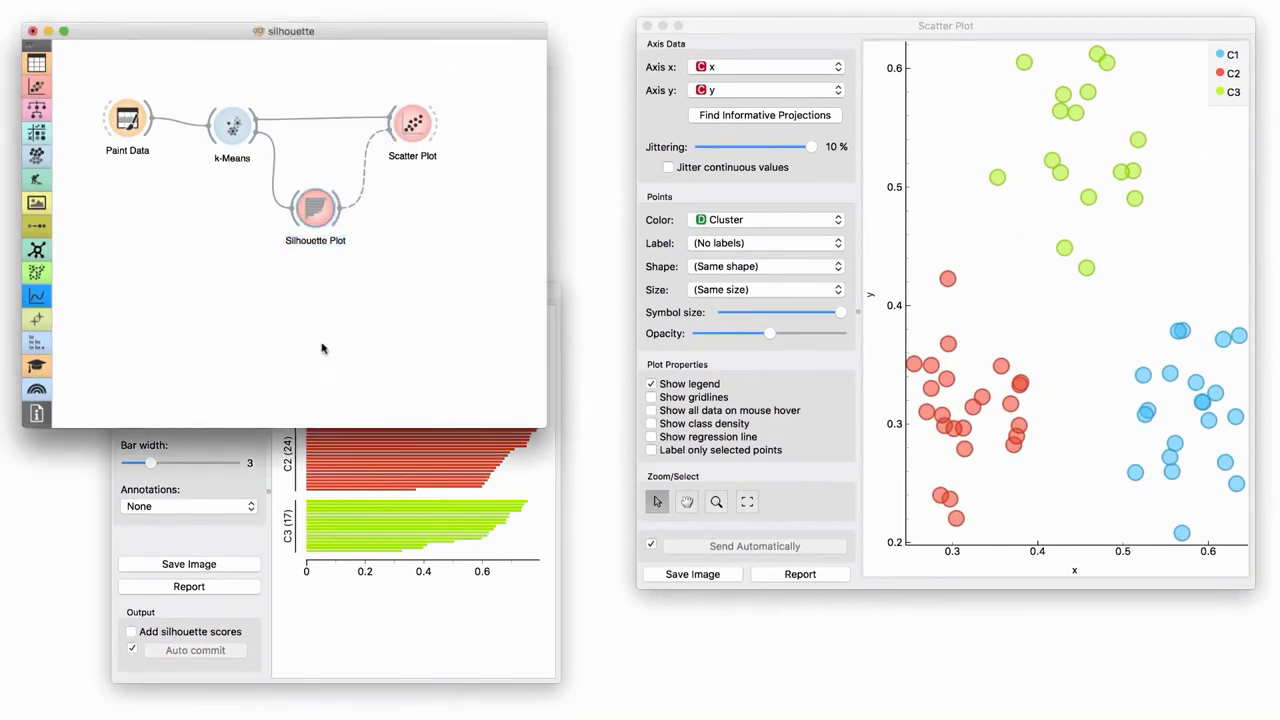
{"action": "left_click", "coordinate": [253, 451]}
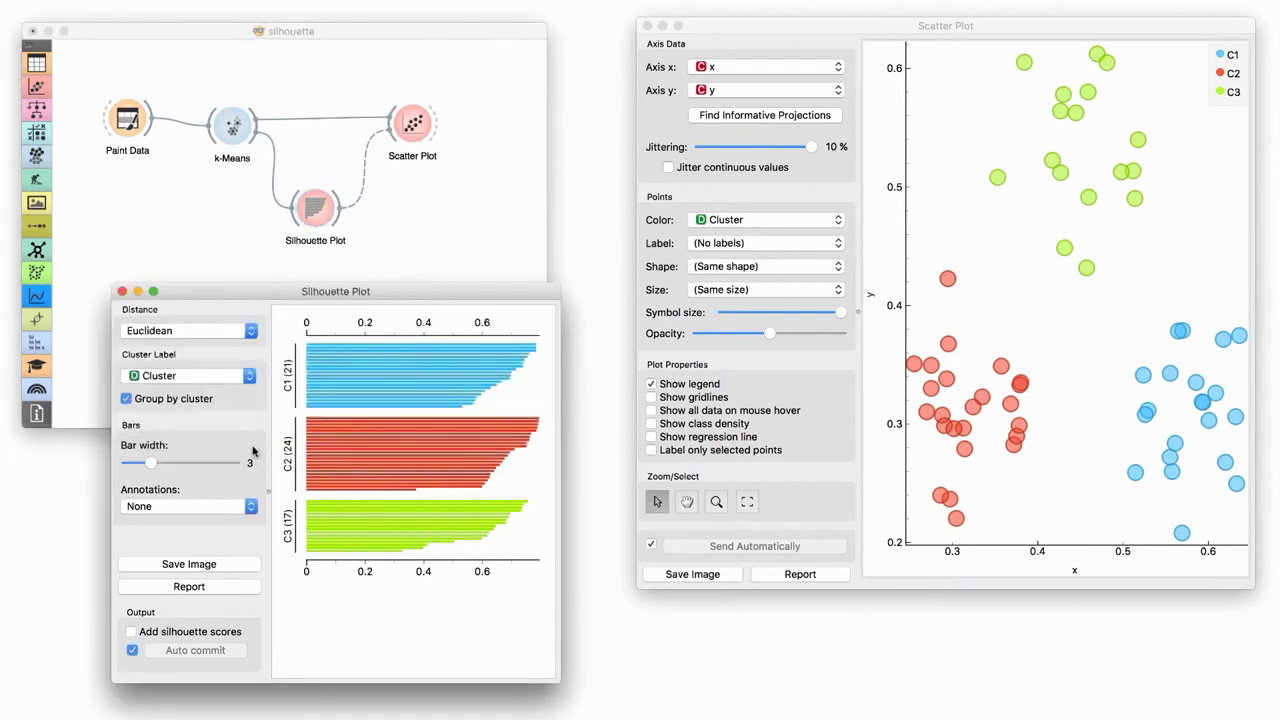
{"action": "left_click_drag", "start_coordinate": [388, 421], "coordinate": [388, 438]}
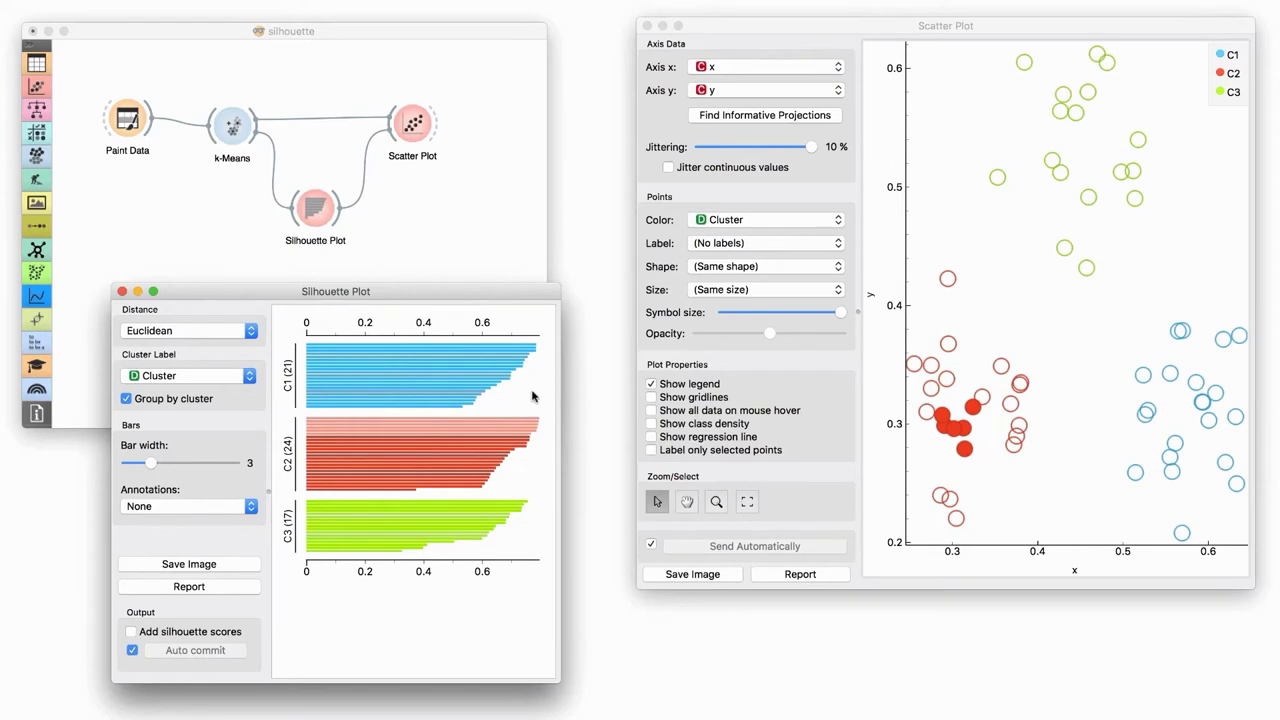
{"action": "left_click_drag", "start_coordinate": [391, 493], "coordinate": [517, 472]}
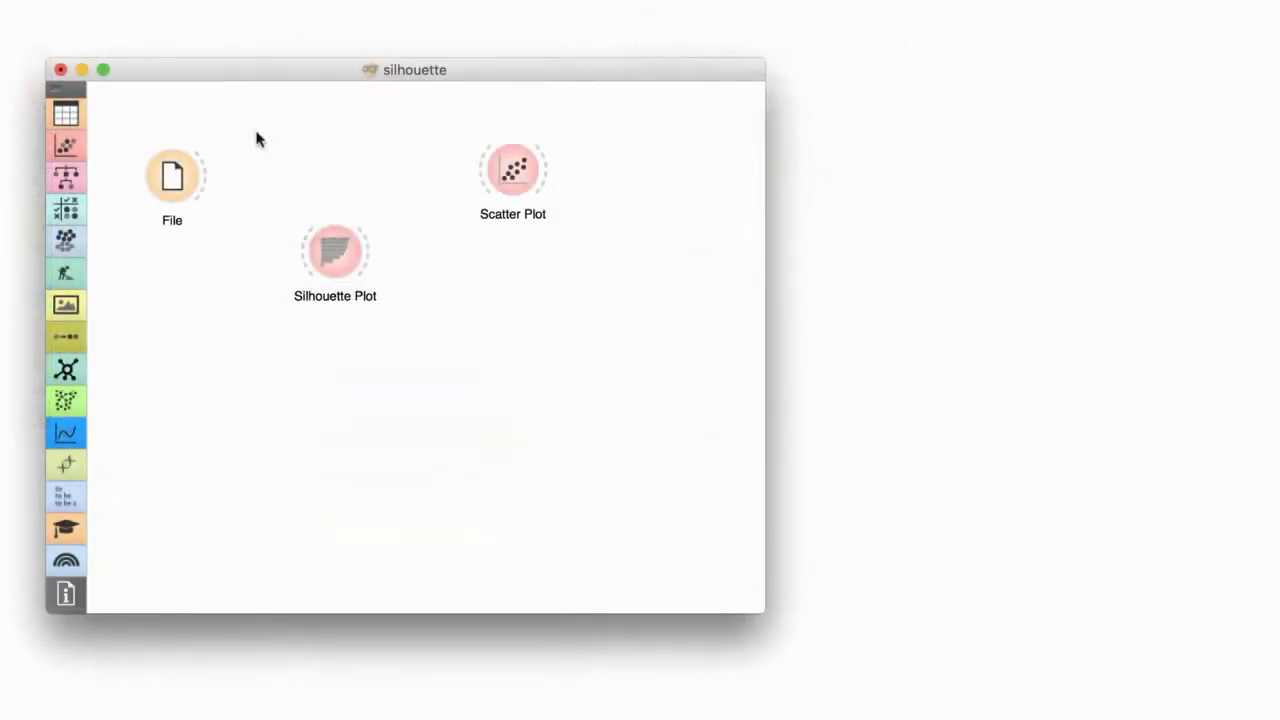
- Connect the iris.tab File widget to both the Scatter Plot and the Silhouette Plot
{"action": "left_click_drag", "start_coordinate": [349, 177], "coordinate": [495, 172]}
{"action": "left_click_drag", "start_coordinate": [206, 194], "coordinate": [505, 183]}
{"action": "double_click", "coordinate": [172, 176]}
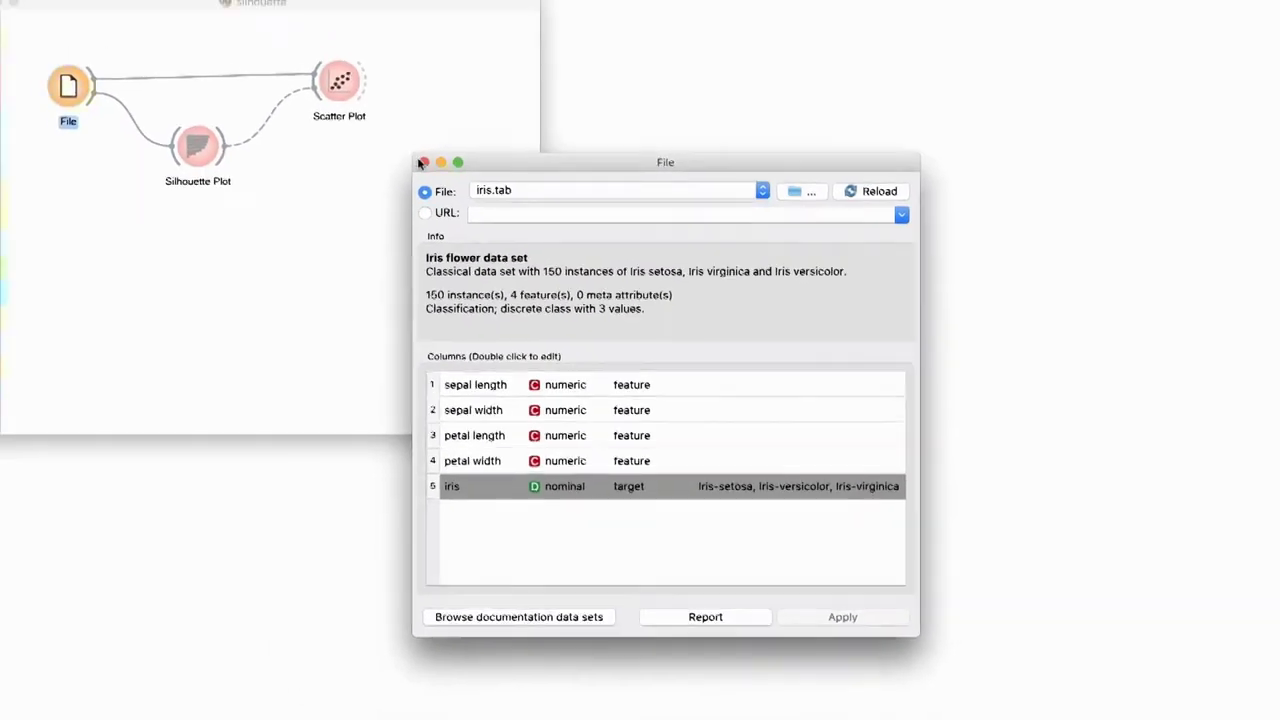
{"action": "left_click", "coordinate": [323, 51]}
- Select the highest-scoring iris instances in the silhouette plot to highlight them in the scatter plot
{"action": "double_click", "coordinate": [362, 106]}
{"action": "double_click", "coordinate": [225, 164]}
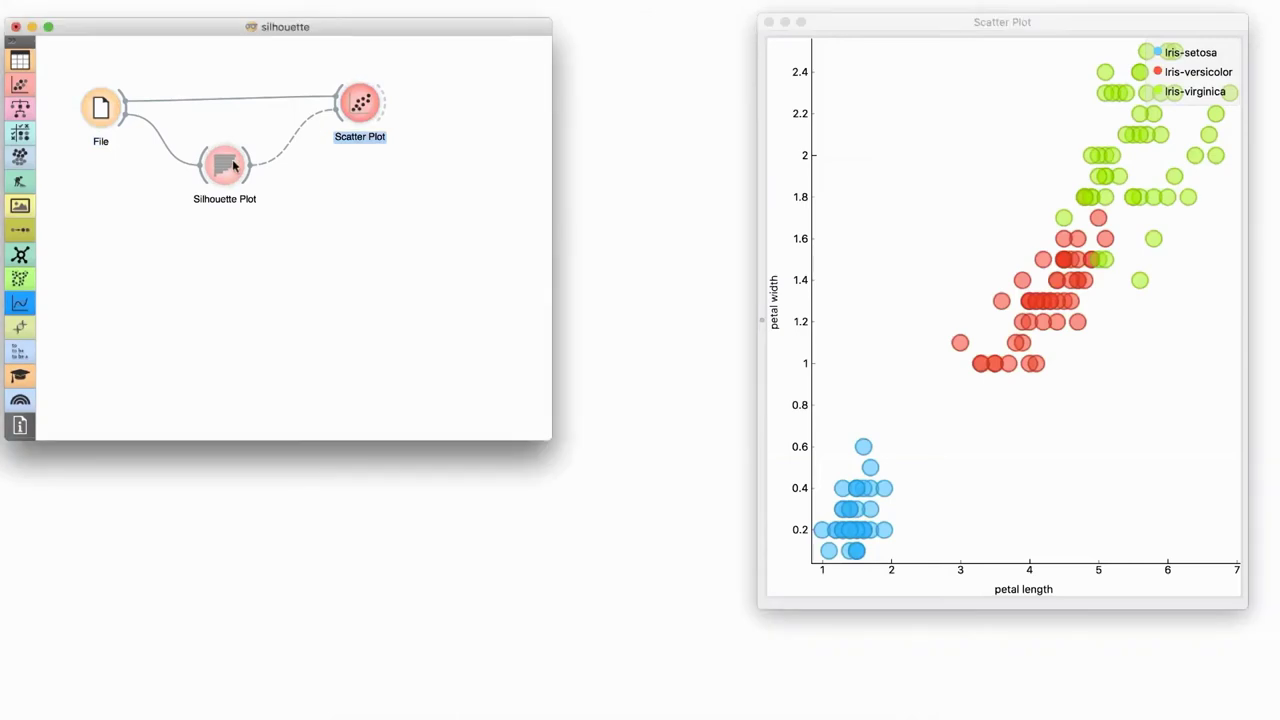
{"action": "left_click_drag", "start_coordinate": [524, 578], "coordinate": [524, 608]}
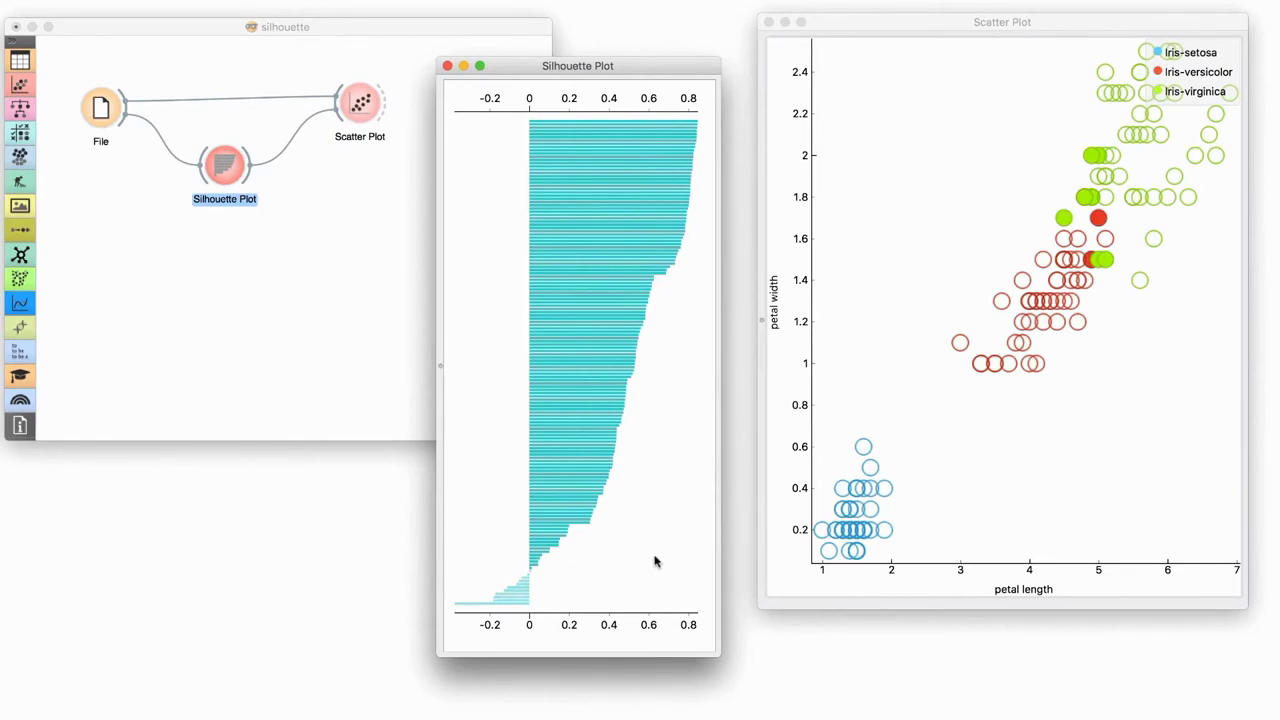
{"action": "left_click", "coordinate": [614, 121]}
{"action": "left_click_drag", "start_coordinate": [614, 121], "coordinate": [623, 263]}
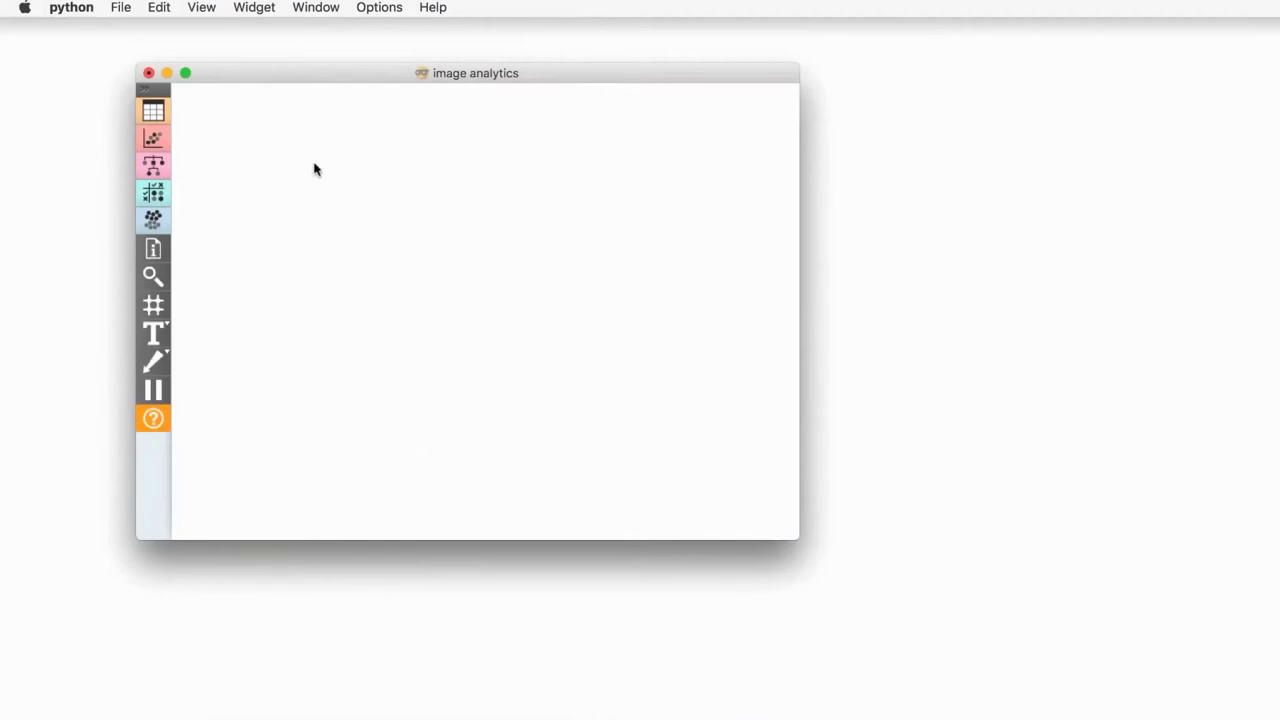
- Install the Image Analytics add-on via Options > Add-ons and accept the restart notice
{"action": "left_click", "coordinate": [378, 8]}
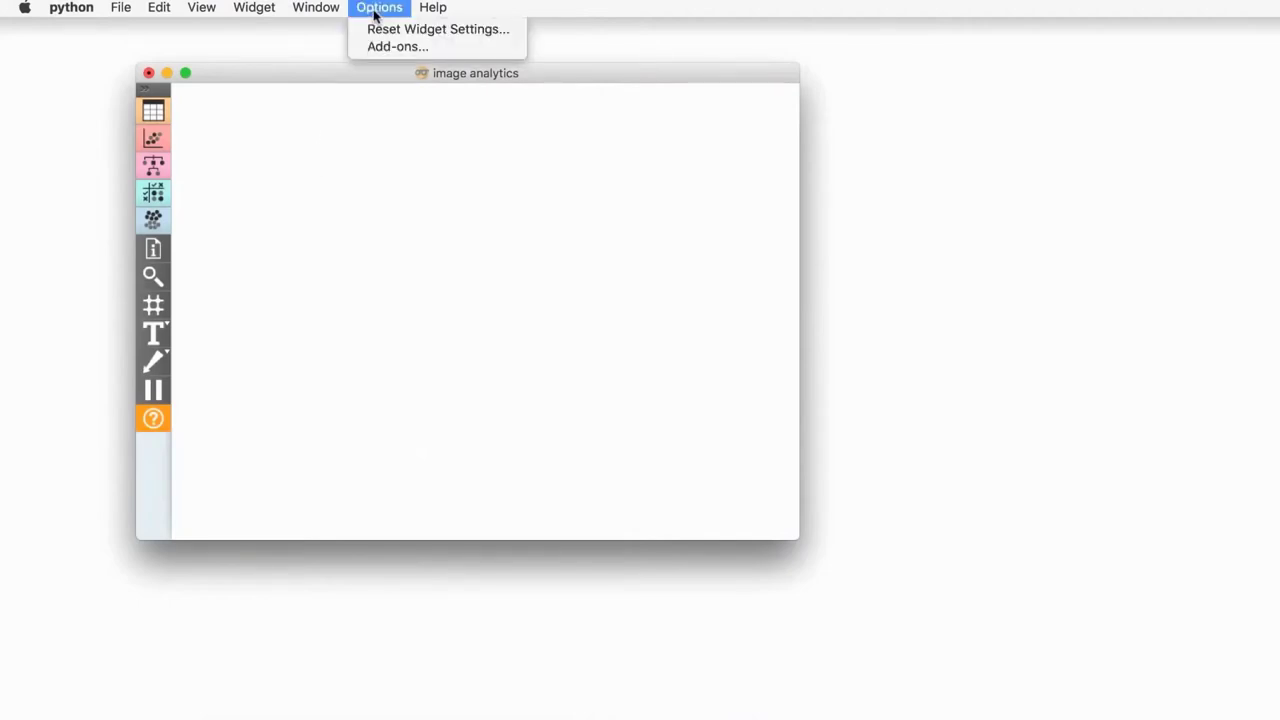
{"action": "left_click", "coordinate": [441, 48]}
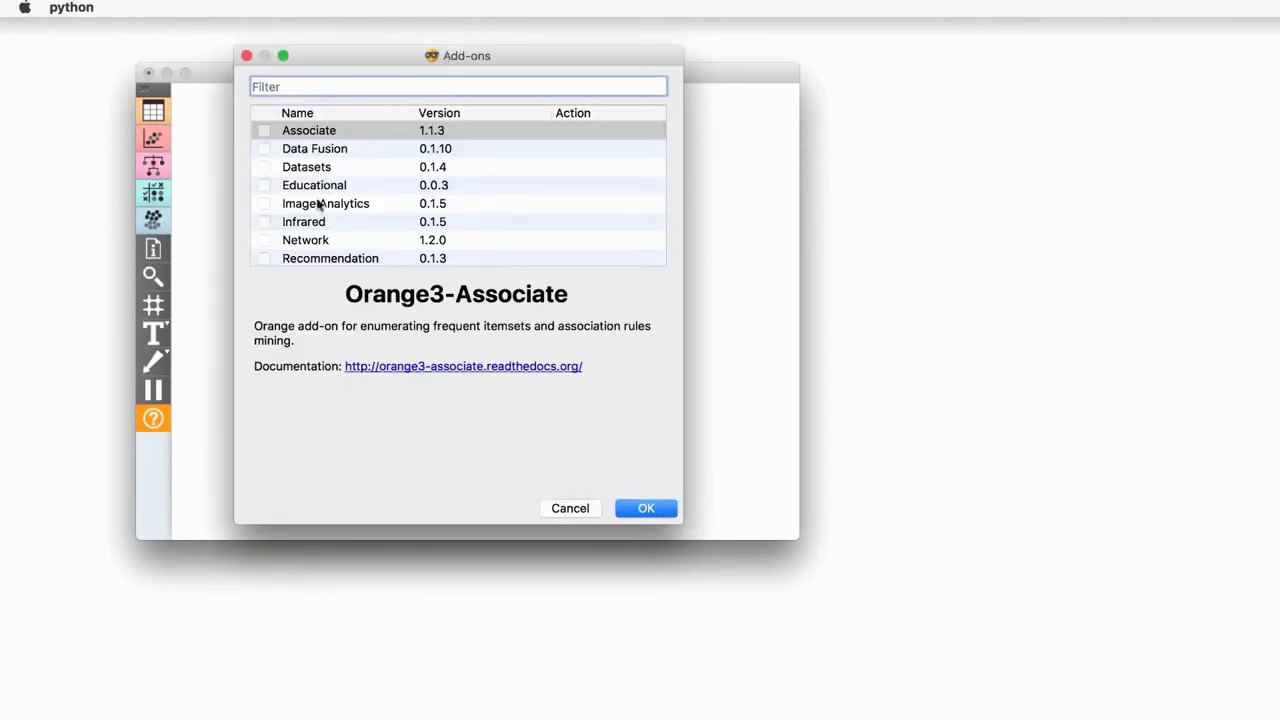
{"action": "left_click", "coordinate": [318, 206]}
{"action": "left_click", "coordinate": [263, 204]}
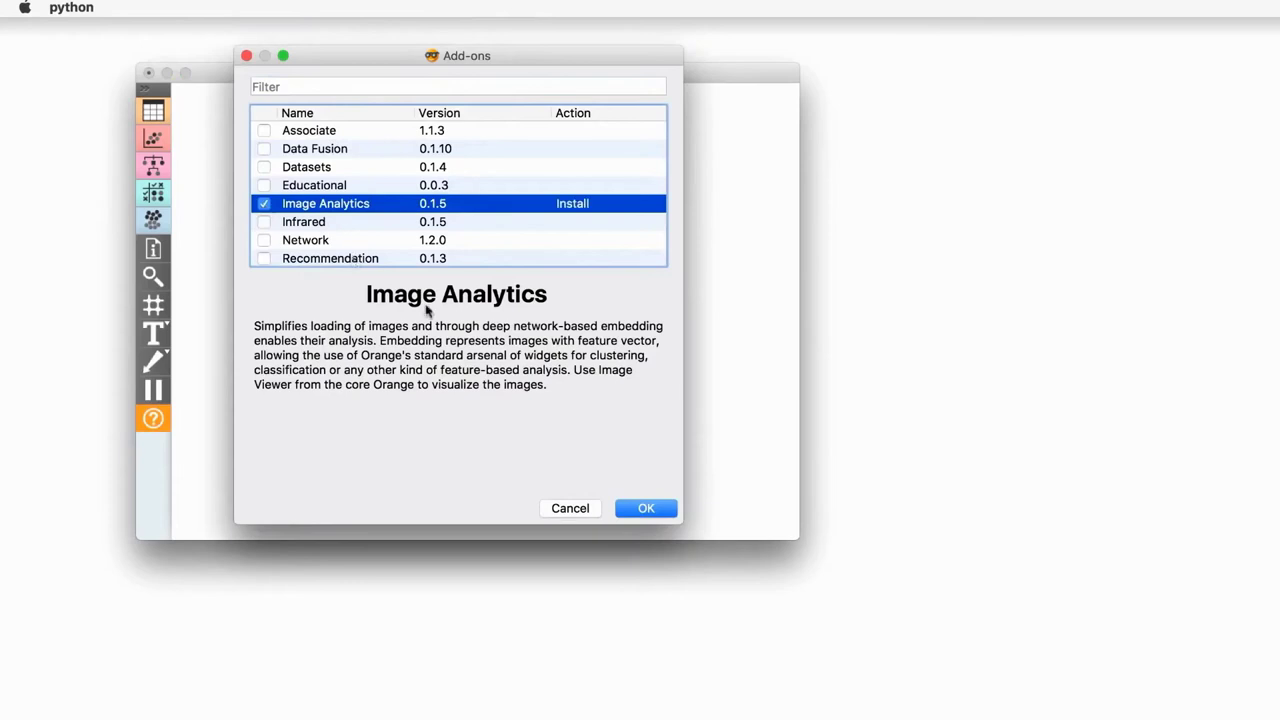
{"action": "left_click", "coordinate": [637, 508]}
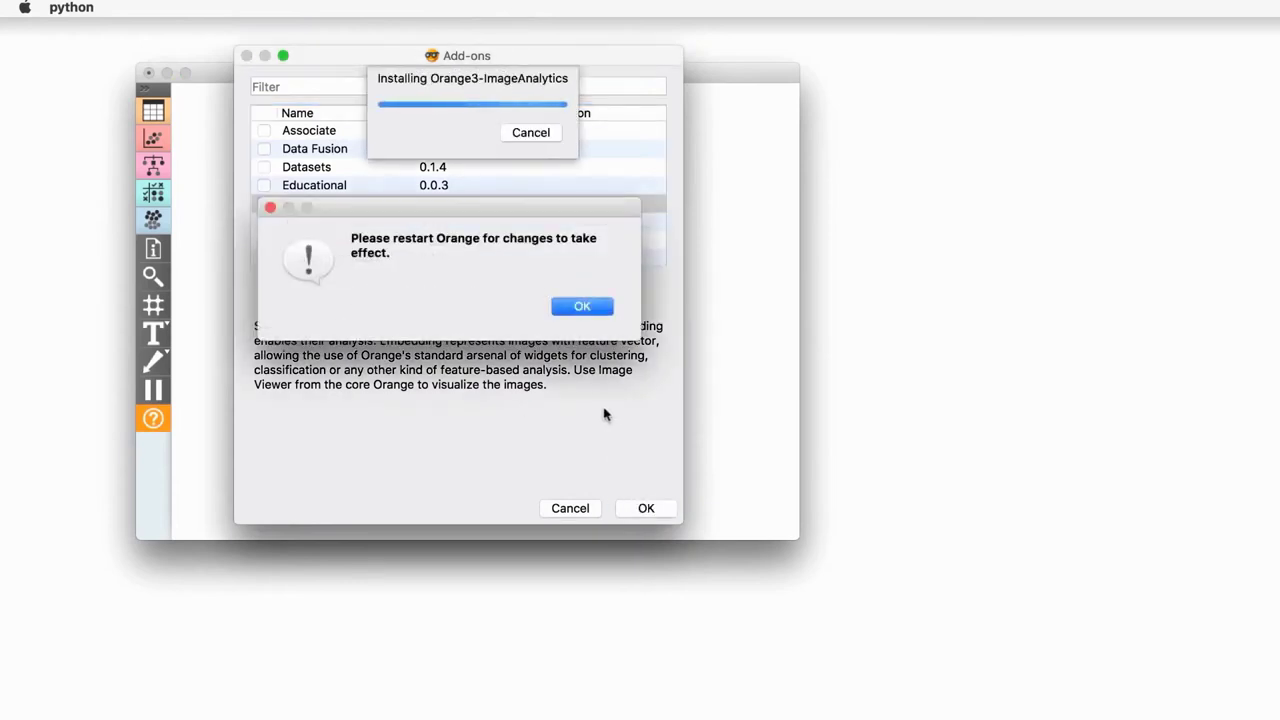
{"action": "left_click", "coordinate": [584, 307]}
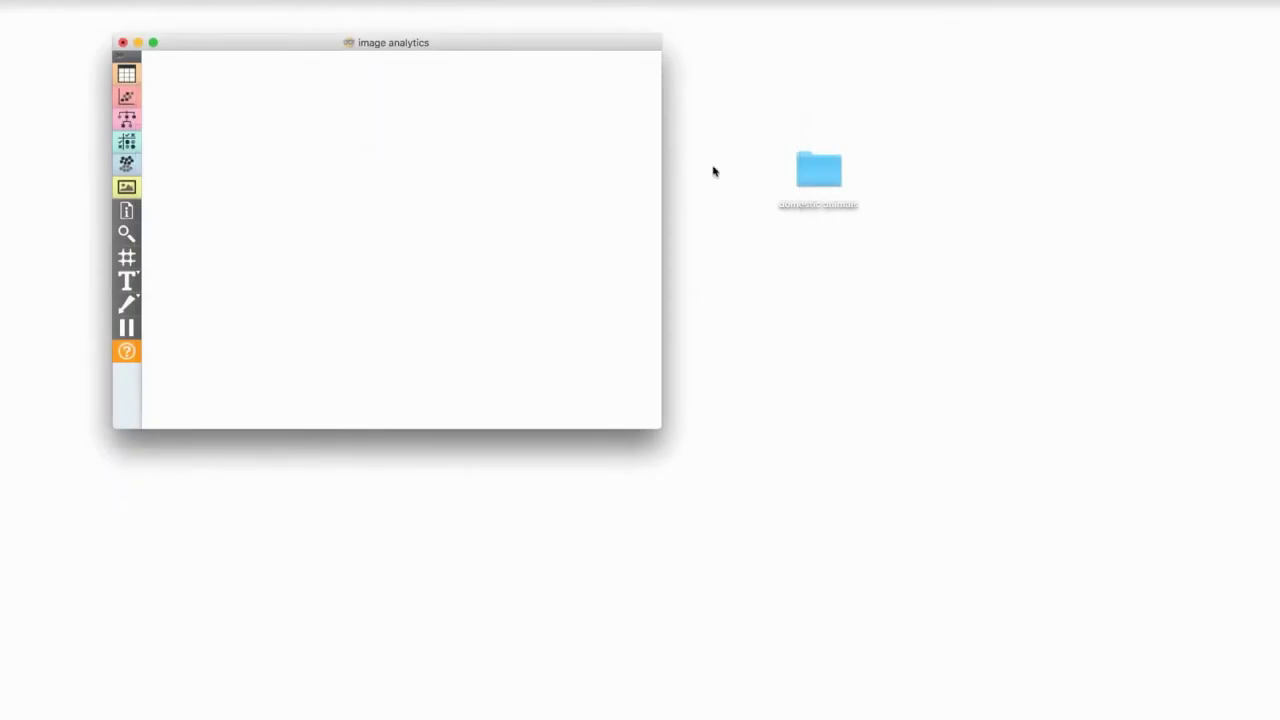
- Browse the animal pictures in the domestic animals folder, then close it
{"action": "double_click", "coordinate": [815, 166]}
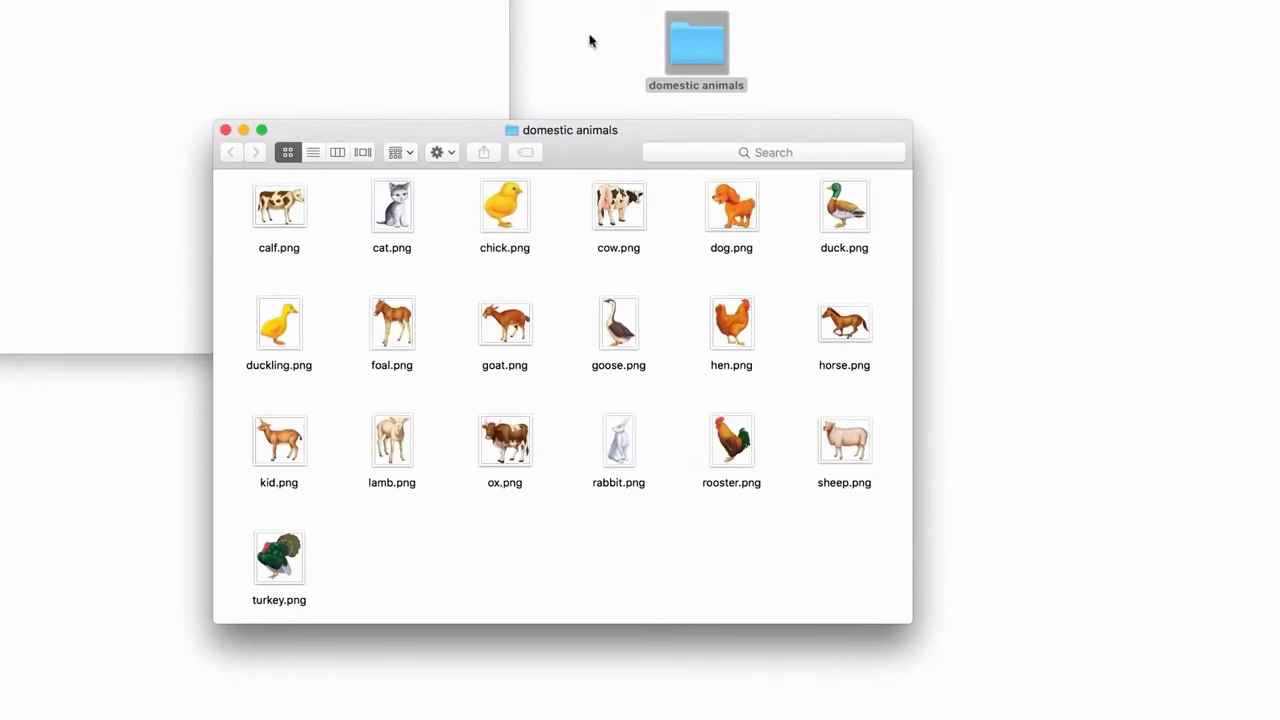
{"action": "left_click", "coordinate": [225, 130]}
{"action": "left_click", "coordinate": [30, 51]}
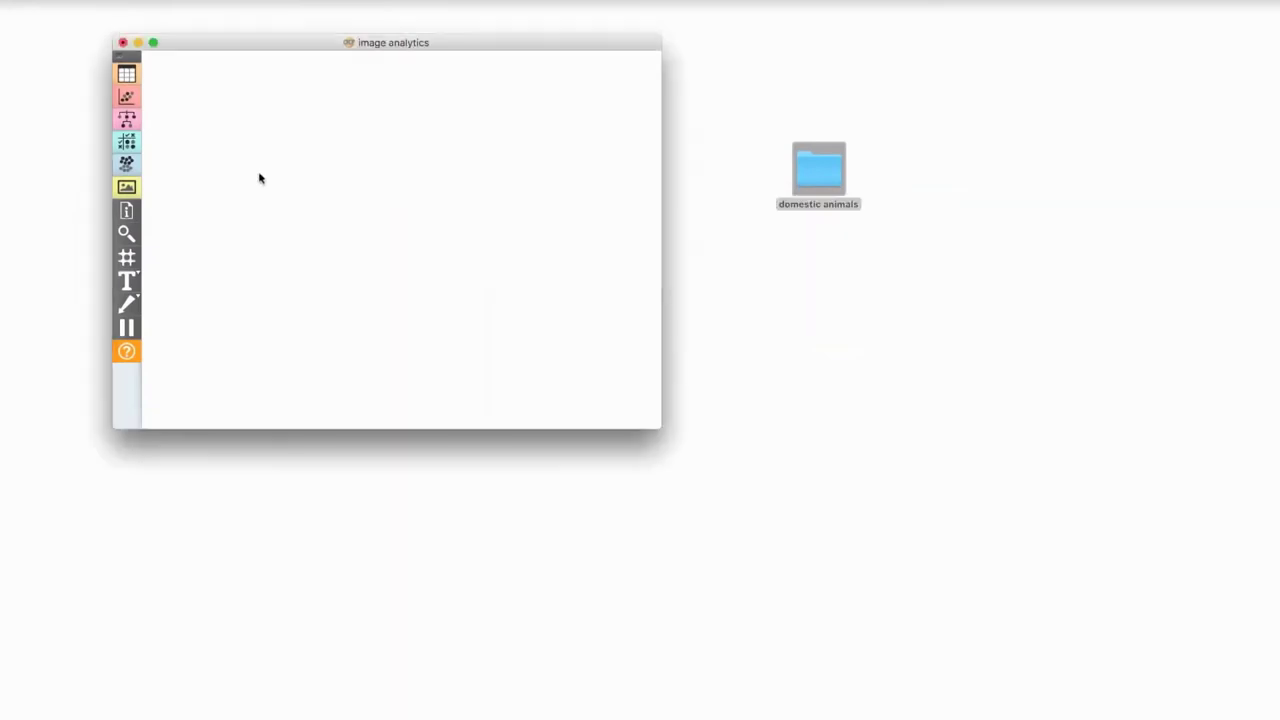
- Add an Import Images widget to the image analytics canvas
{"action": "right_click", "coordinate": [259, 178]}
{"action": "type", "text": "impo"}
{"action": "key", "text": "Return"}
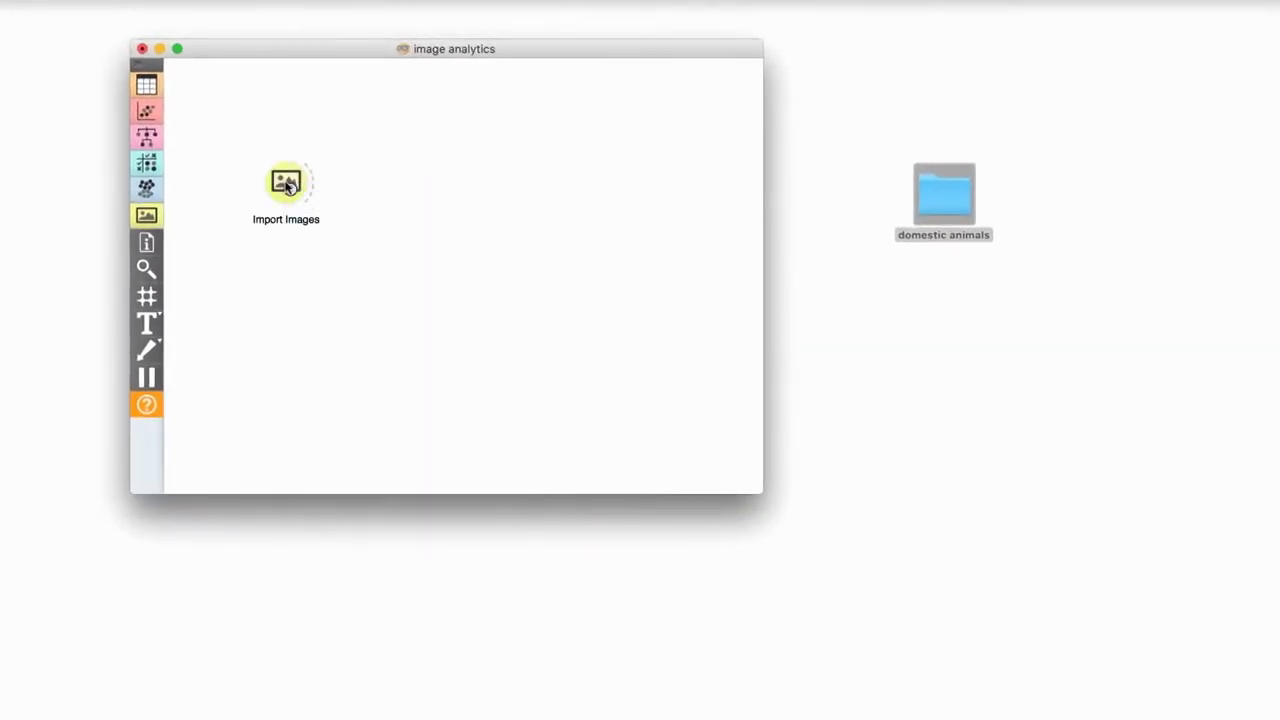
- Load the Desktop 'domestic animals' folder into Import Images, giving 19 images
{"action": "double_click", "coordinate": [286, 186]}
{"action": "left_click", "coordinate": [889, 453]}
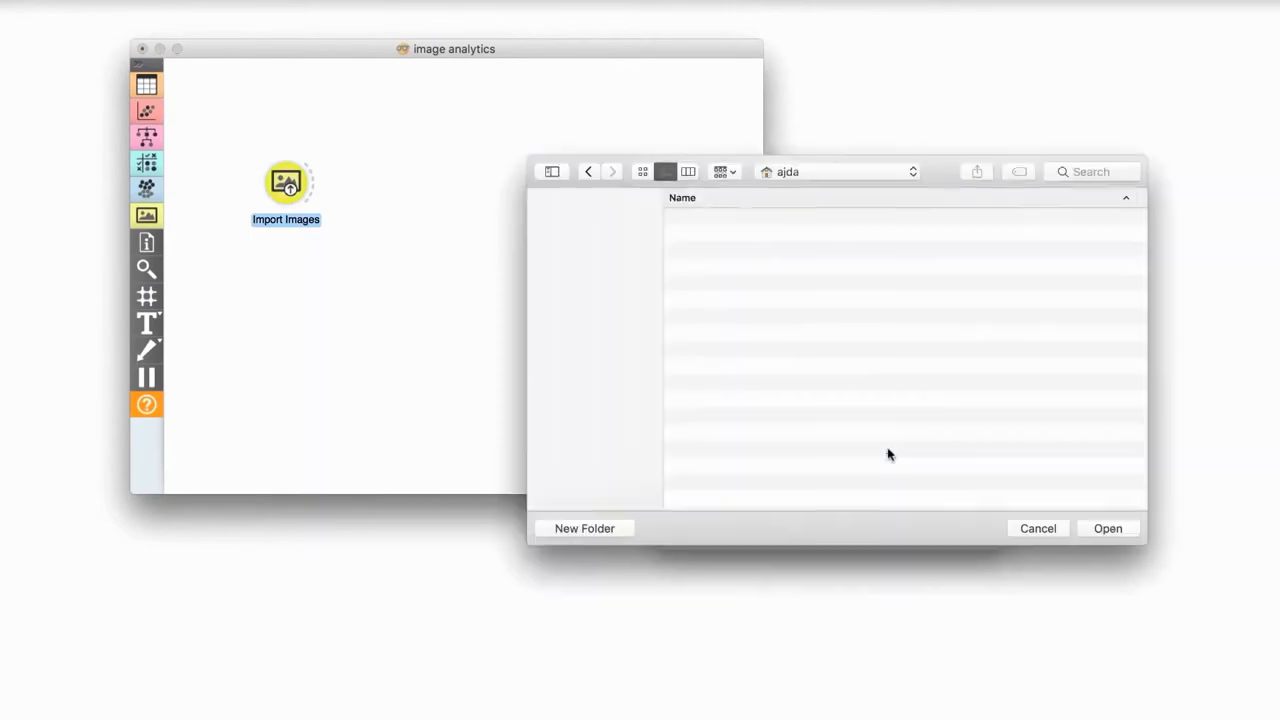
{"action": "left_click", "coordinate": [618, 290]}
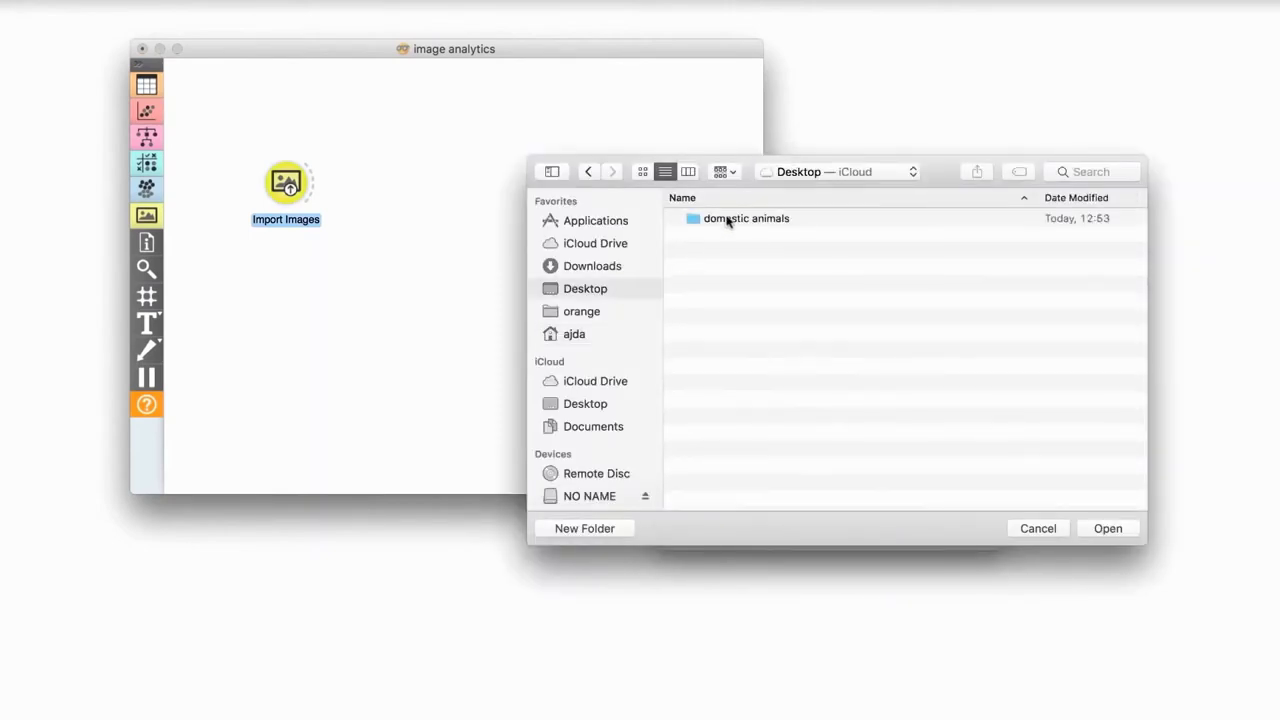
{"action": "left_click", "coordinate": [727, 220]}
{"action": "left_click", "coordinate": [1110, 527]}
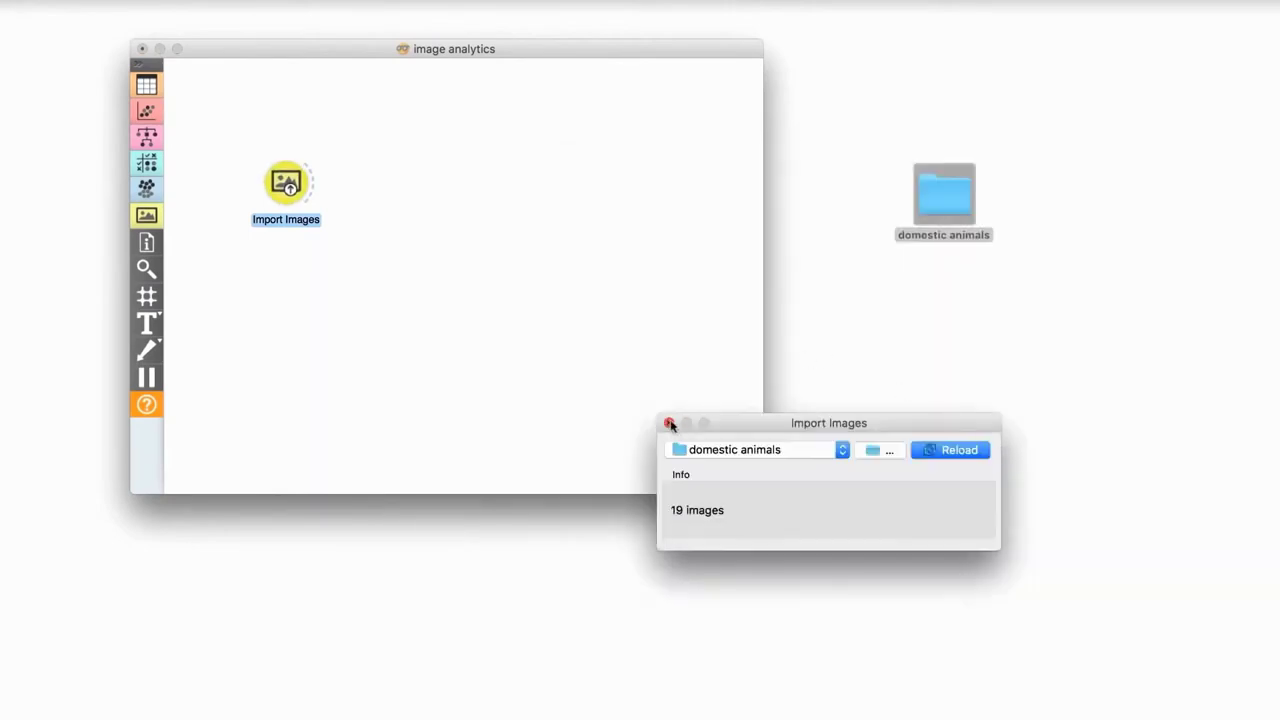
{"action": "left_click", "coordinate": [669, 424]}
{"action": "left_click_drag", "start_coordinate": [312, 182], "coordinate": [444, 192]}
- Add an Image Viewer on the imported images and view the animal thumbnails
{"action": "type", "text": "ima"}
{"action": "key", "text": "Return"}
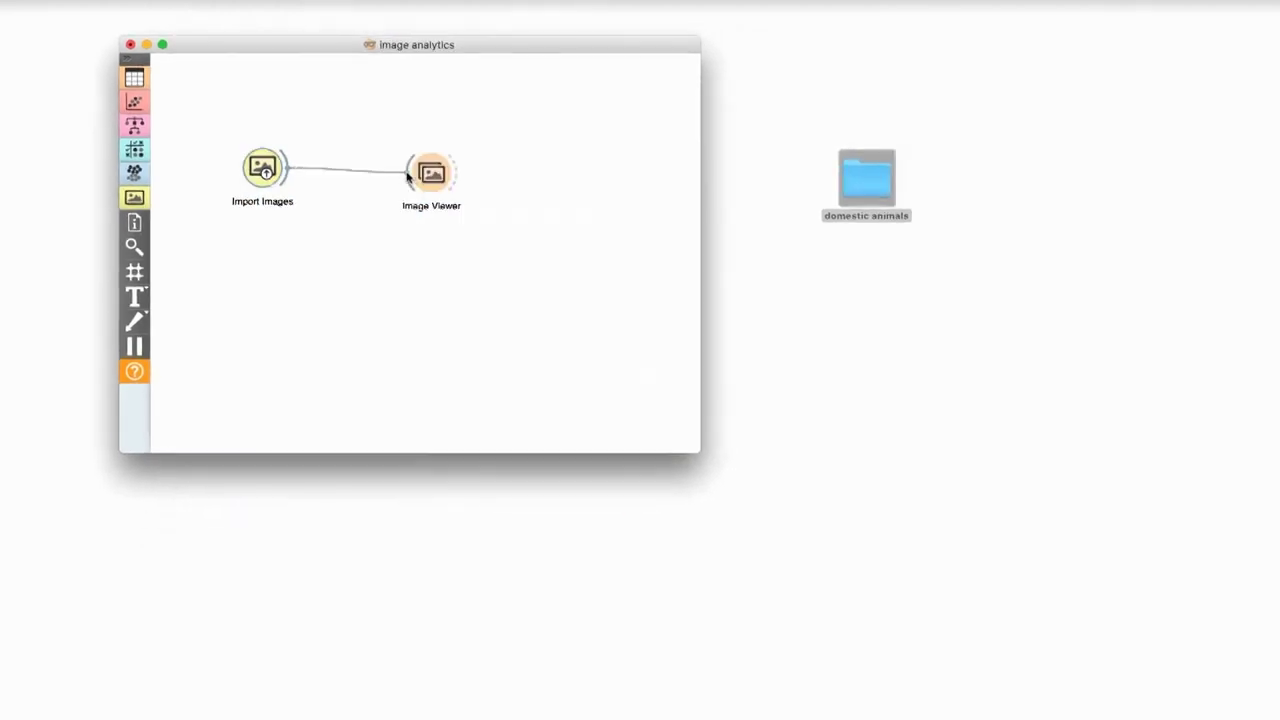
{"action": "double_click", "coordinate": [427, 175]}
{"action": "left_click", "coordinate": [857, 230]}
{"action": "left_click_drag", "start_coordinate": [1074, 681], "coordinate": [1118, 700]}
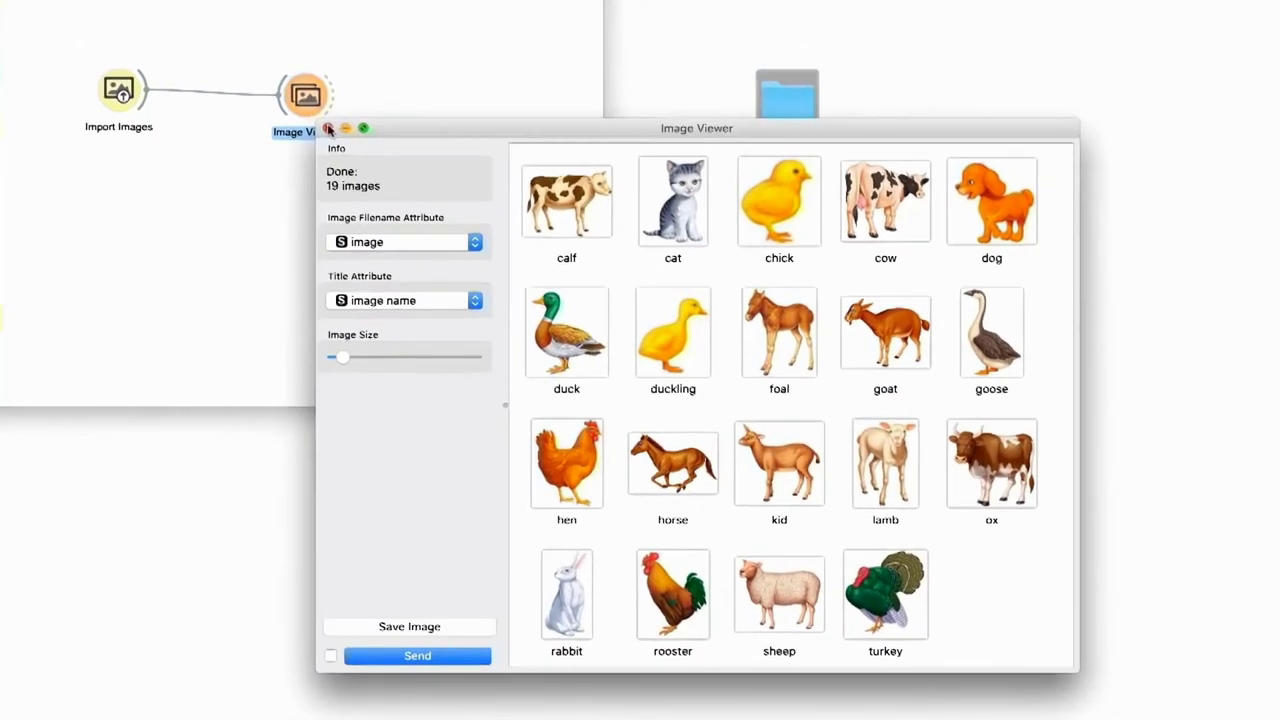
{"action": "left_click", "coordinate": [301, 111]}
- Add a Data Table of the imported images and inspect it
{"action": "left_click_drag", "start_coordinate": [279, 172], "coordinate": [391, 259]}
{"action": "type", "text": "data"}
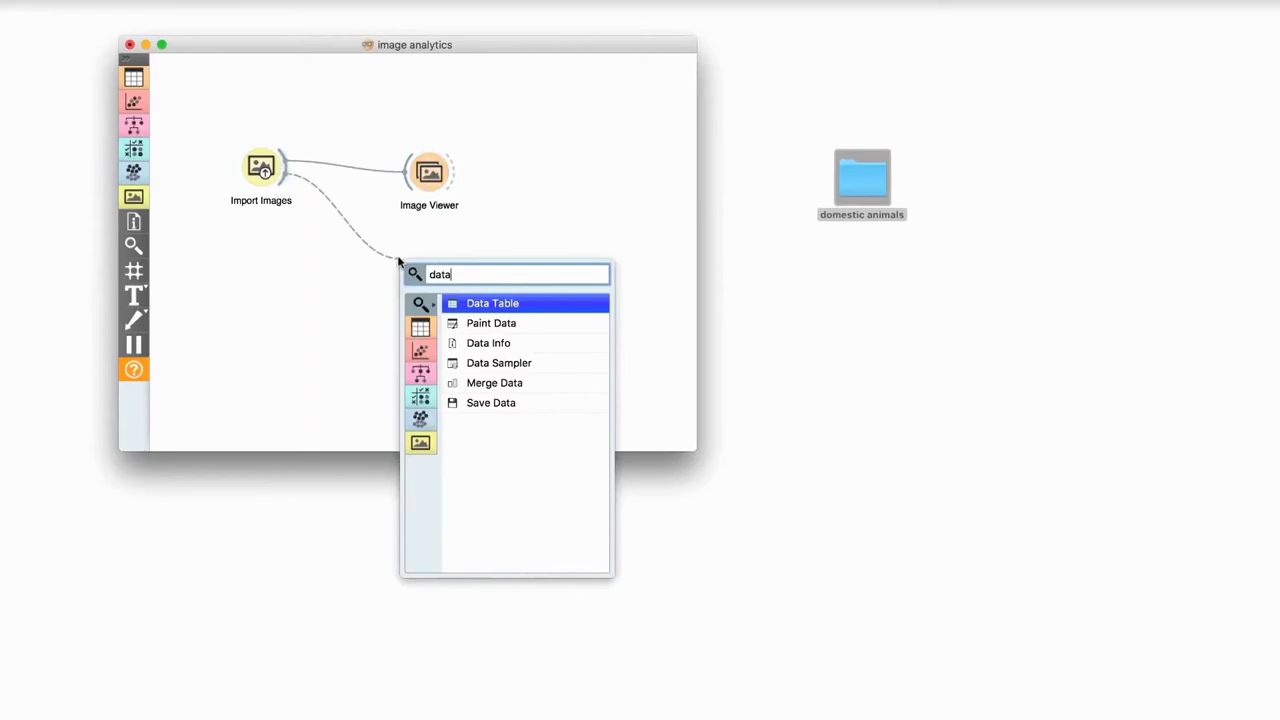
{"action": "key", "text": "Return"}
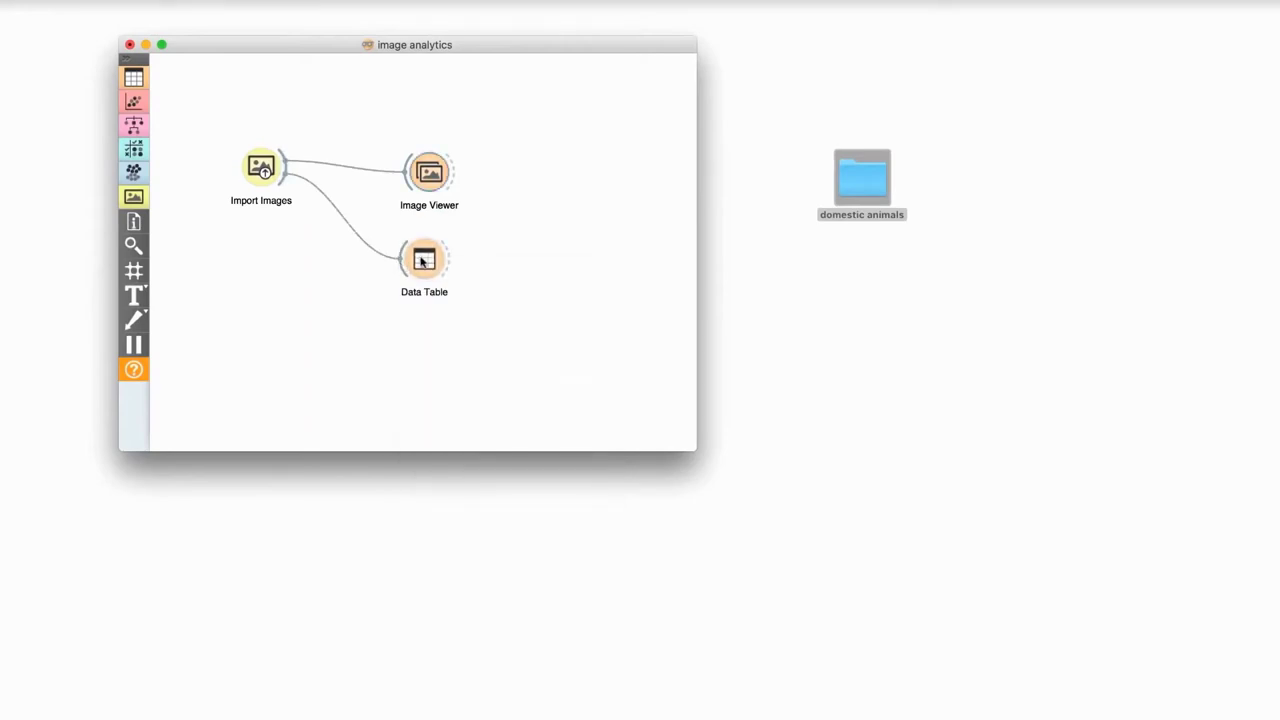
{"action": "double_click", "coordinate": [420, 261]}
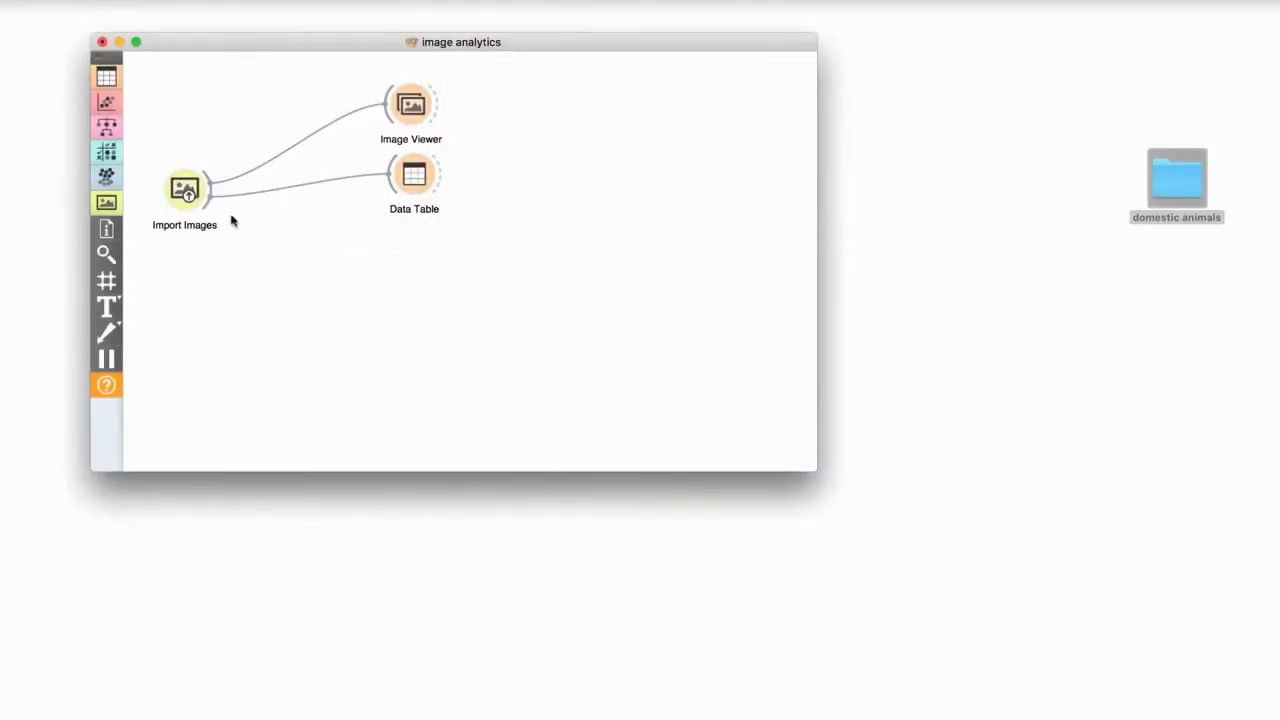
- Add an Image Embedding widget linked to Import Images and open its settings
{"action": "left_click_drag", "start_coordinate": [206, 203], "coordinate": [365, 258]}
{"action": "type", "text": "image"}
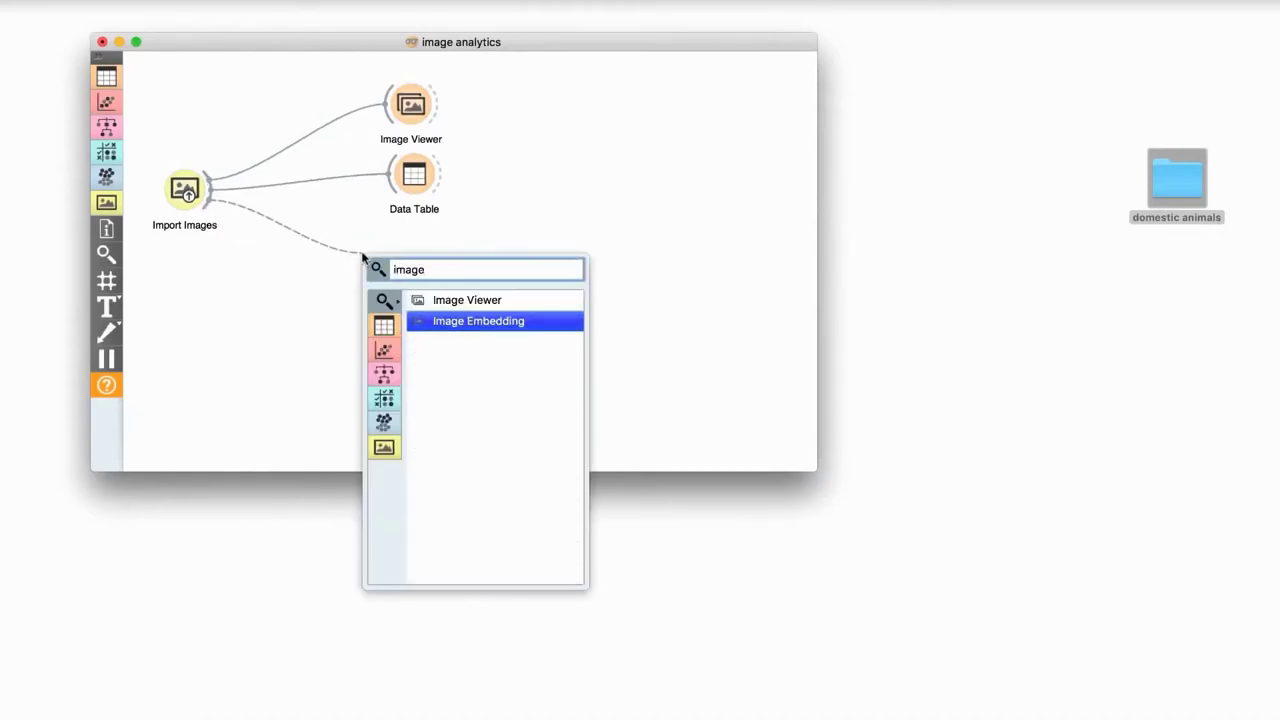
{"action": "key", "text": "Return"}
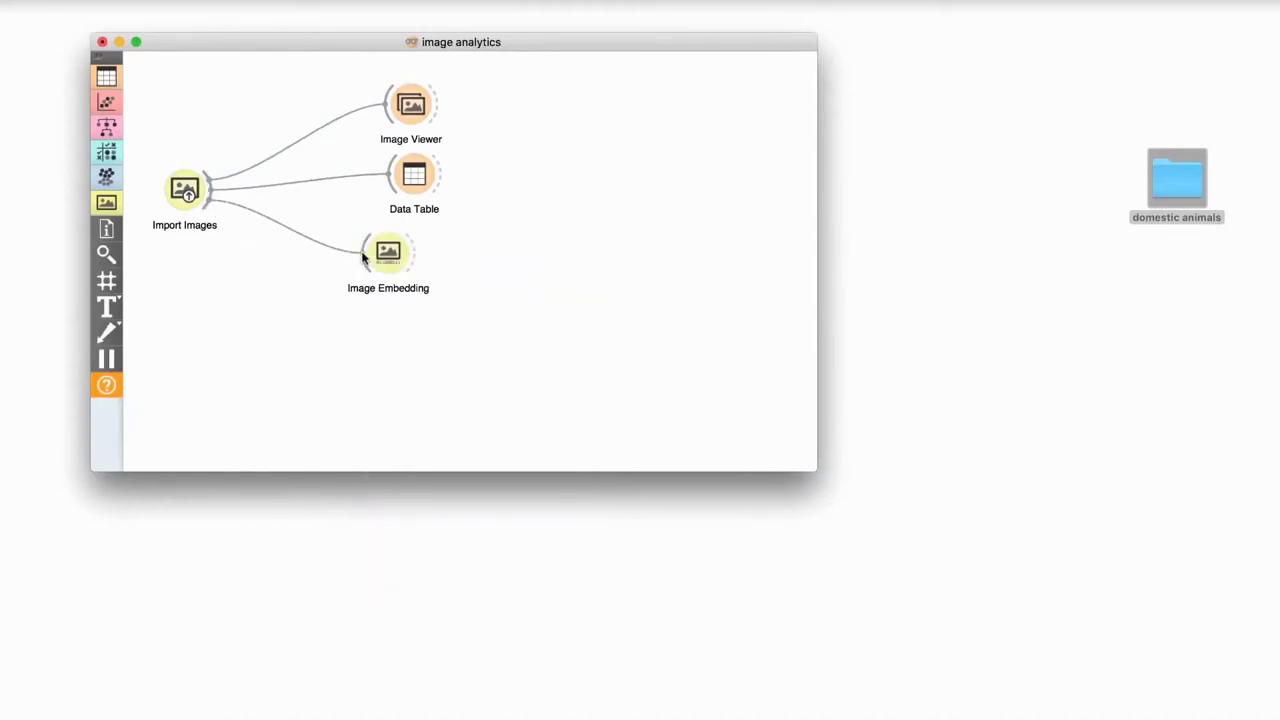
{"action": "double_click", "coordinate": [385, 253]}
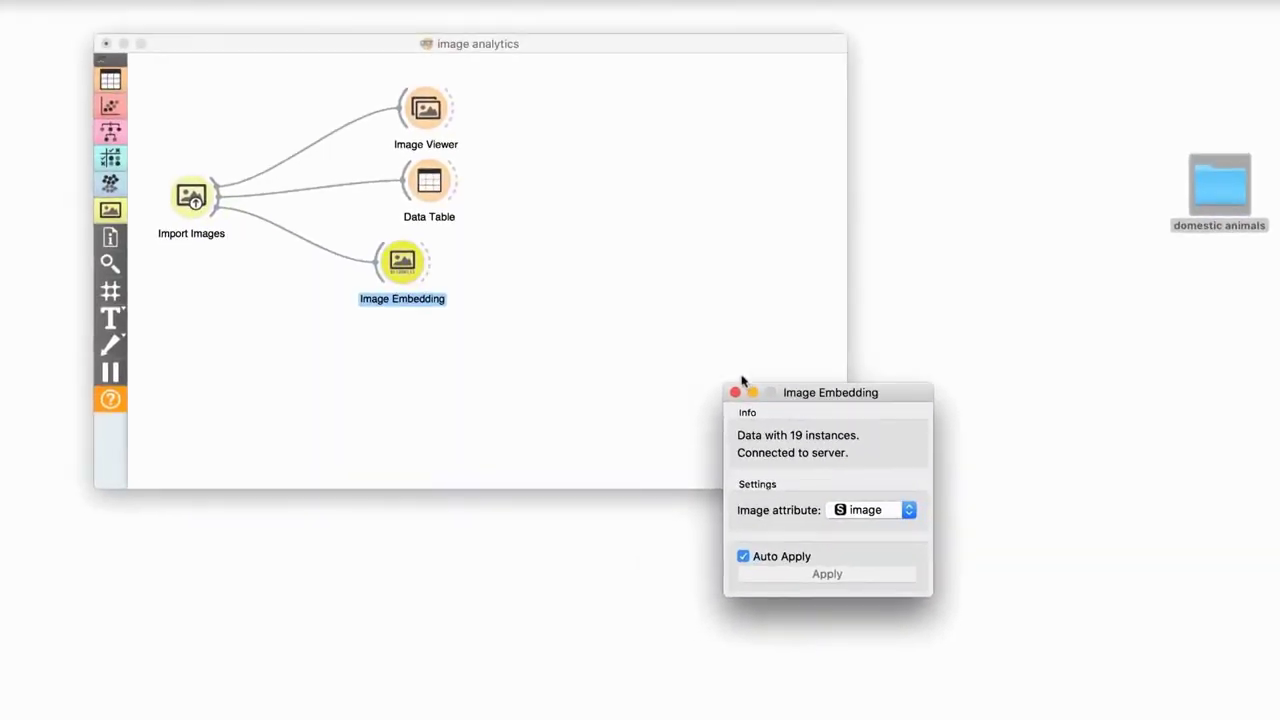
- Add a Data Table on Image Embedding's output and review its 2048 embedding features
{"action": "left_click", "coordinate": [736, 393]}
{"action": "left_click_drag", "start_coordinate": [433, 258], "coordinate": [531, 224]}
{"action": "type", "text": "data"}
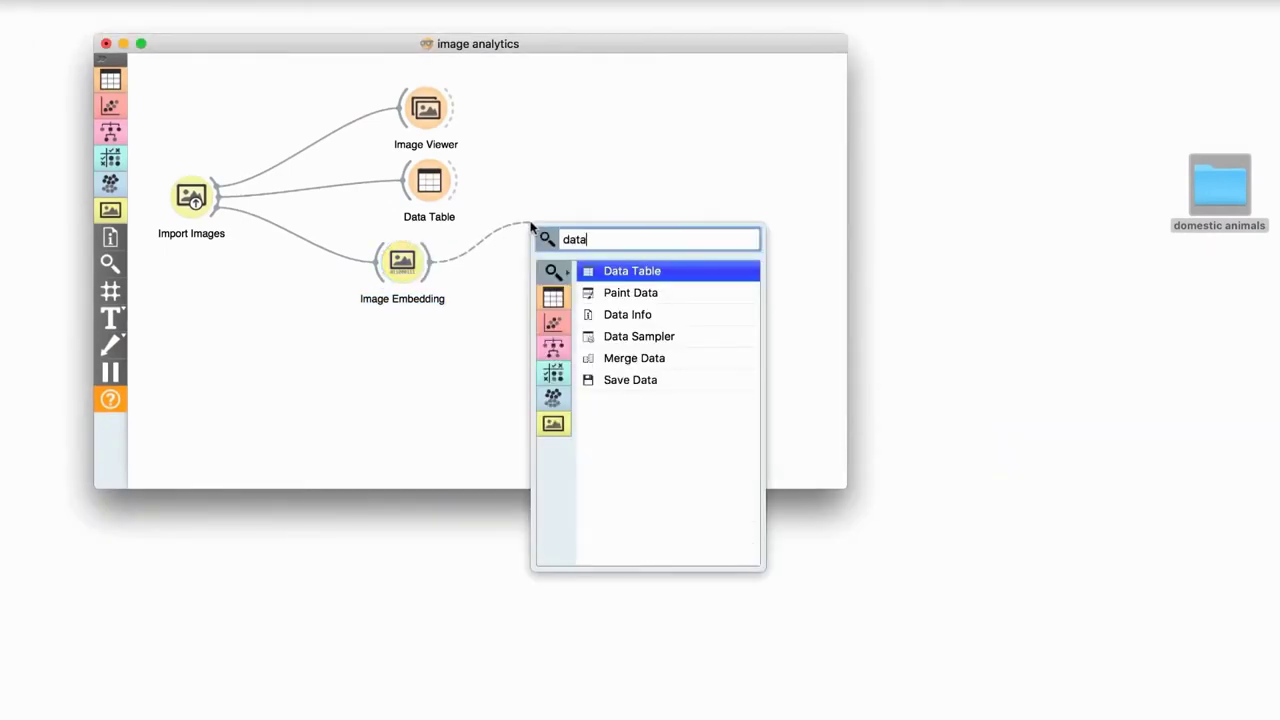
{"action": "key", "text": "Return"}
{"action": "double_click", "coordinate": [557, 224]}
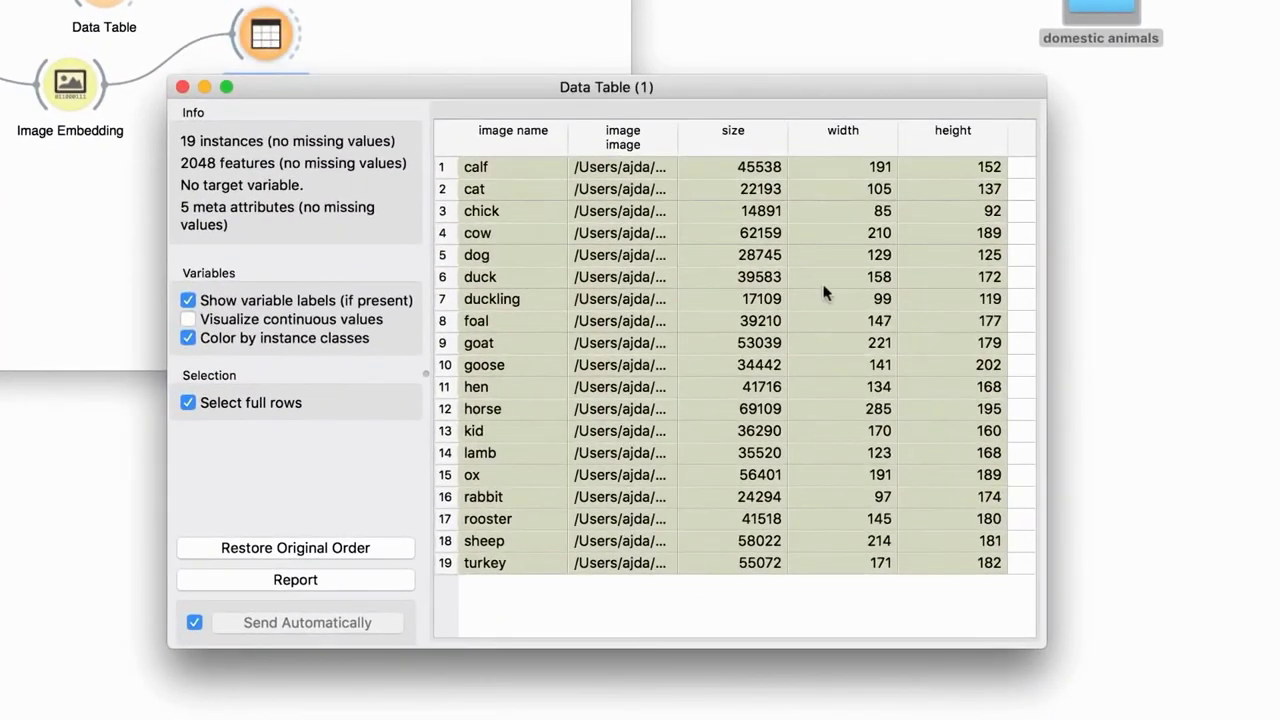
{"action": "scroll", "coordinate": [822, 291], "scroll_direction": "right", "scroll_amount": 10}
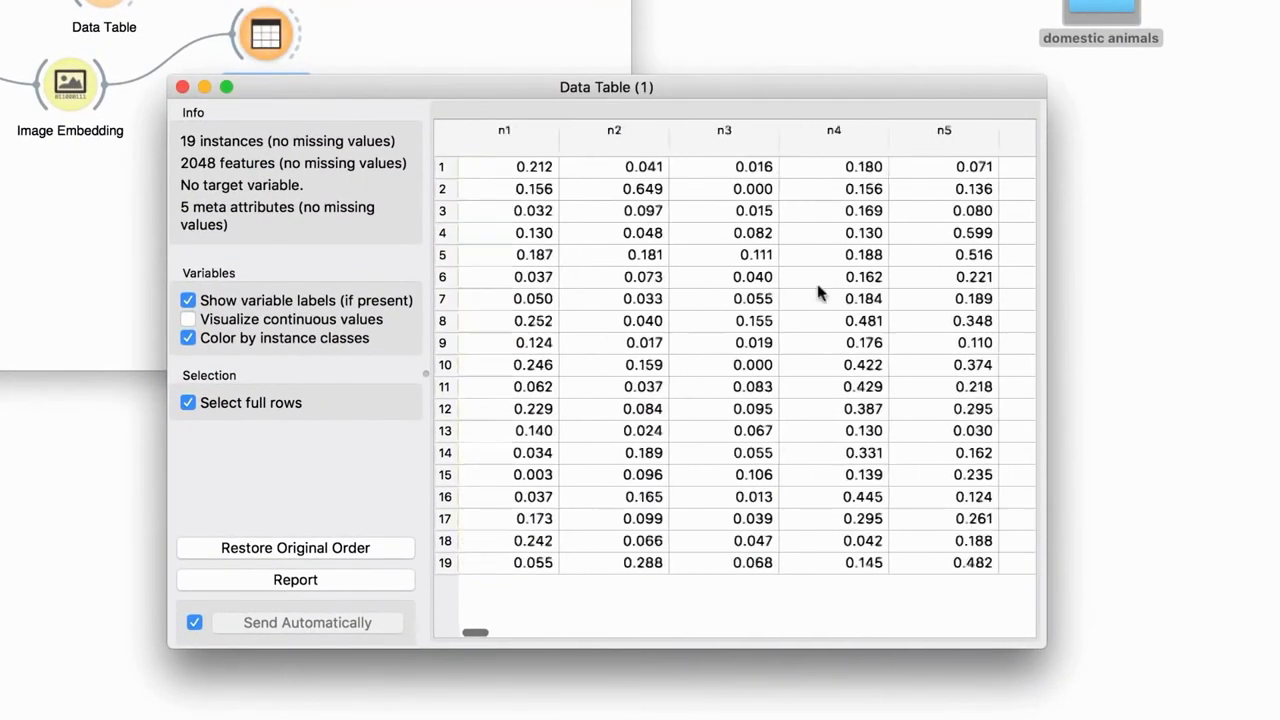
{"action": "scroll", "coordinate": [816, 287], "scroll_direction": "right", "scroll_amount": 3}
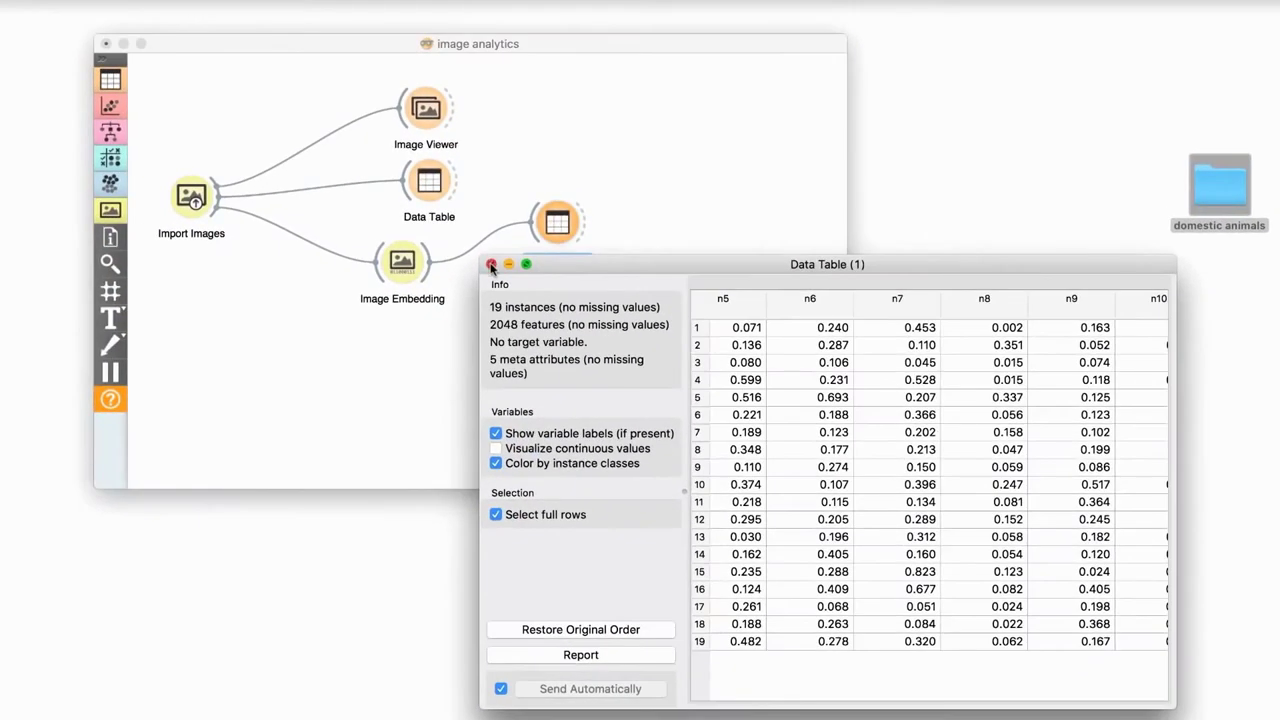
{"action": "left_click", "coordinate": [491, 264]}
- Add a Distances widget fed by Image Embedding
{"action": "left_click_drag", "start_coordinate": [432, 263], "coordinate": [519, 306]}
{"action": "type", "text": "dist"}
{"action": "key", "text": "Down"}
{"action": "key", "text": "Return"}
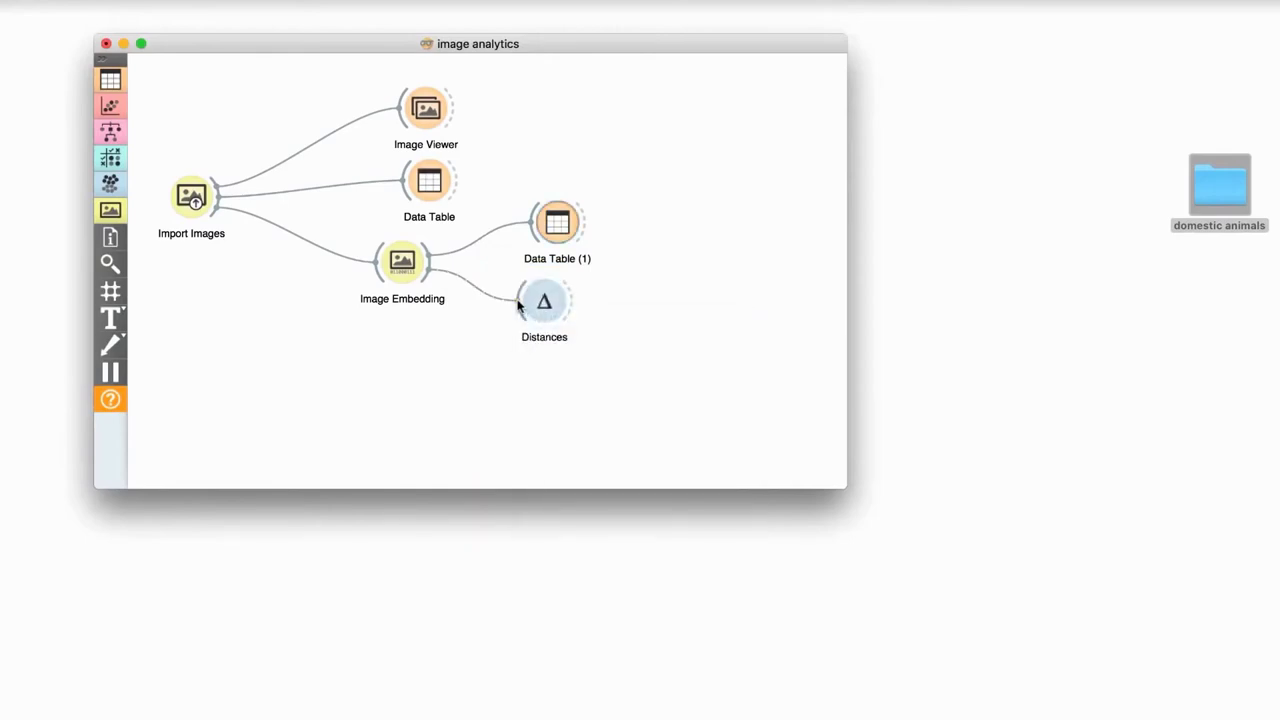
- Set the Distances widget's metric to Cosine between rows
{"action": "double_click", "coordinate": [525, 303]}
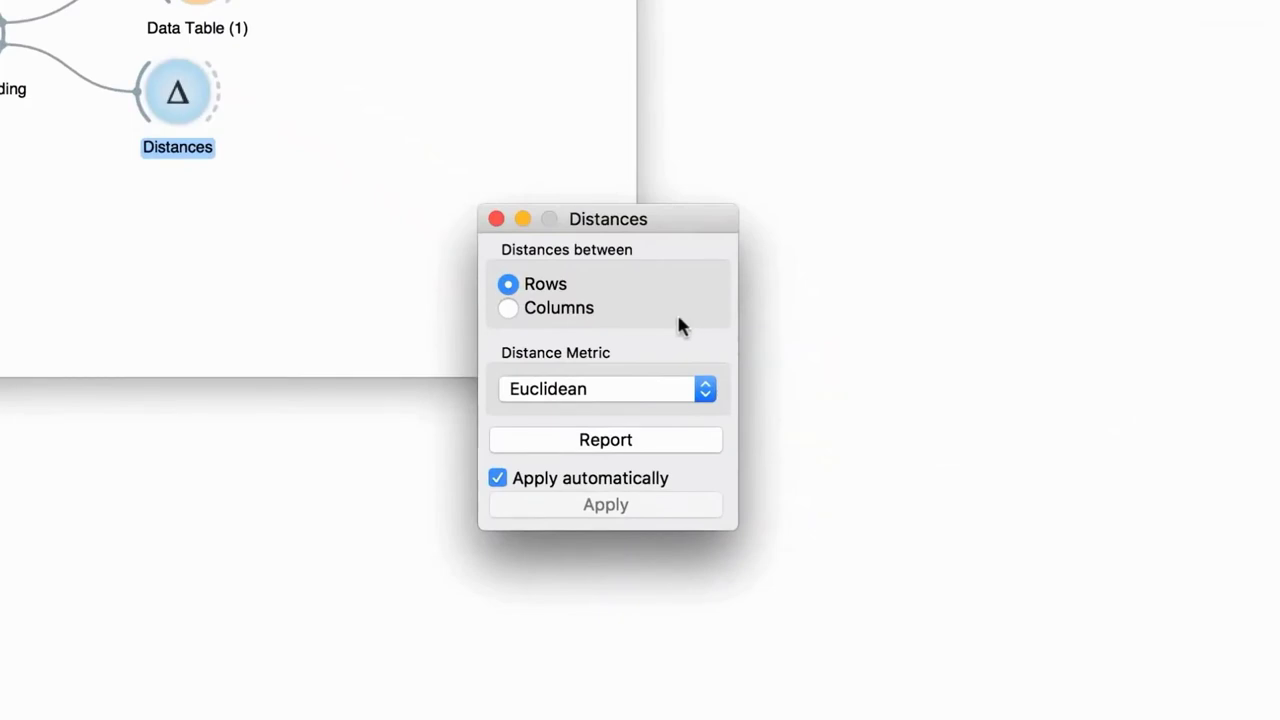
{"action": "left_click", "coordinate": [705, 389]}
{"action": "left_click", "coordinate": [562, 466]}
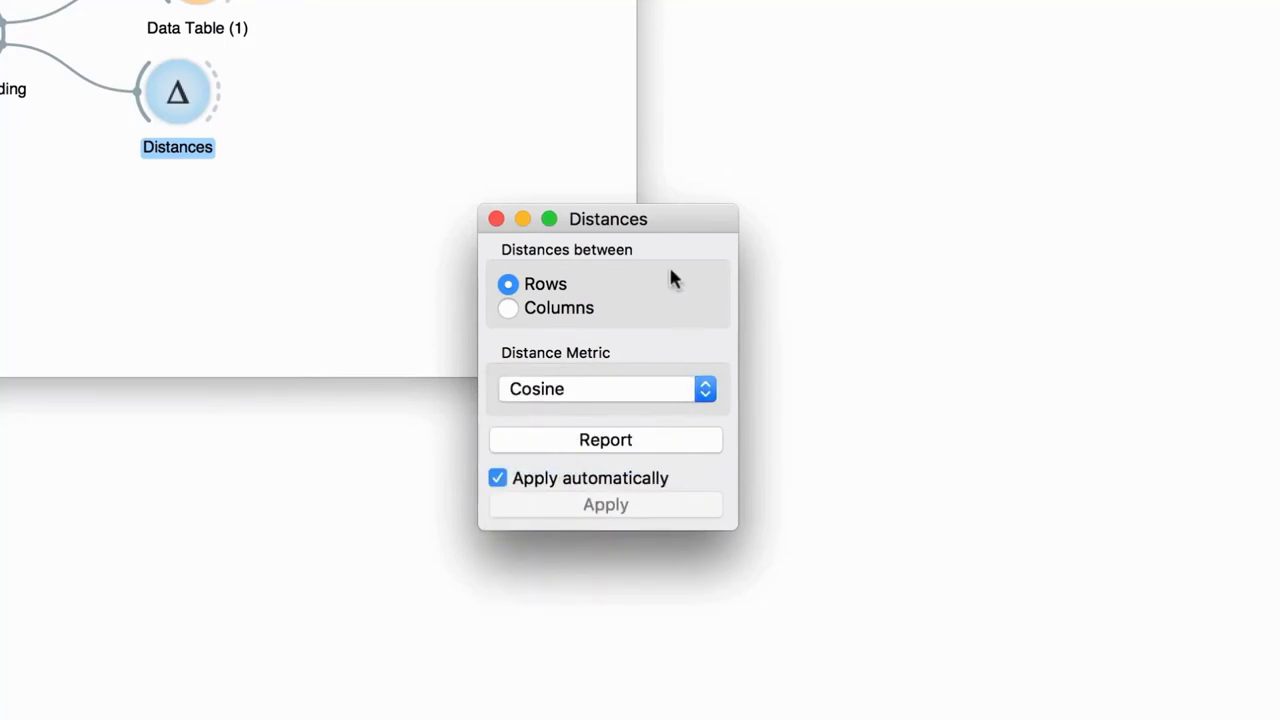
{"action": "left_click", "coordinate": [496, 218]}
{"action": "left_click_drag", "start_coordinate": [219, 92], "coordinate": [335, 100]}
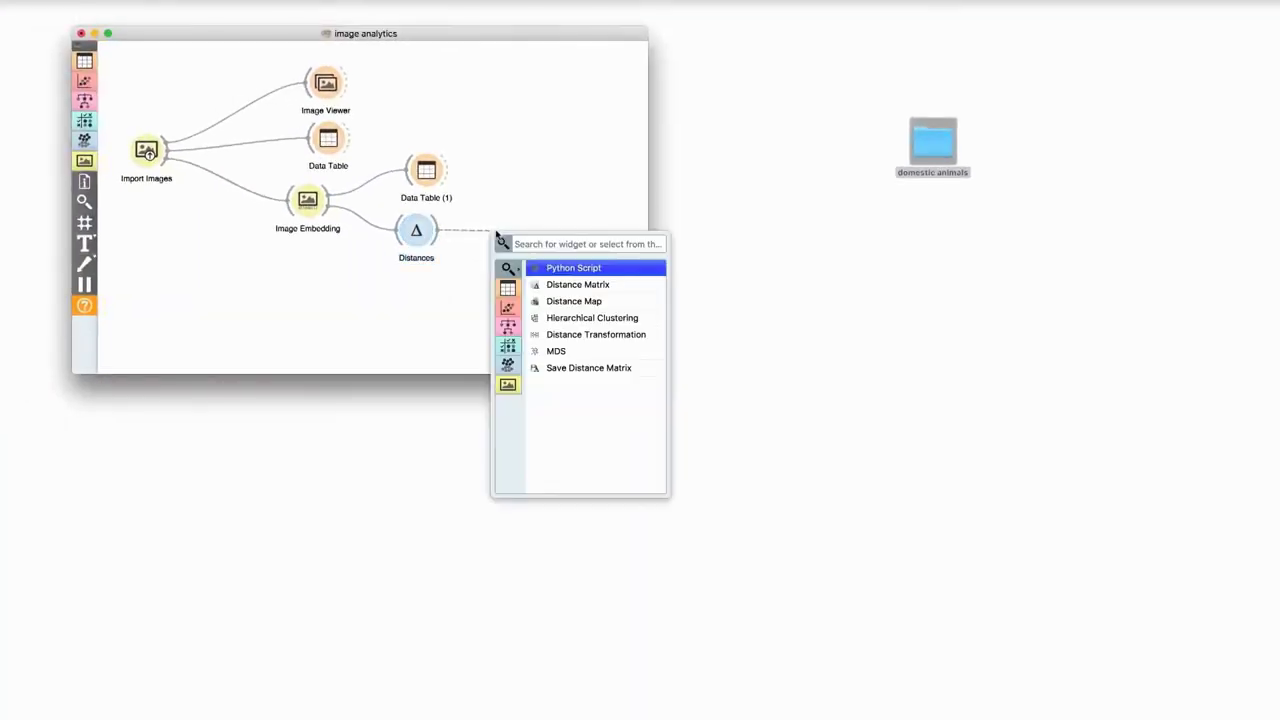
- Add Hierarchical Clustering on Distances and select the ox, calf and cow cluster
{"action": "type", "text": "hier"}
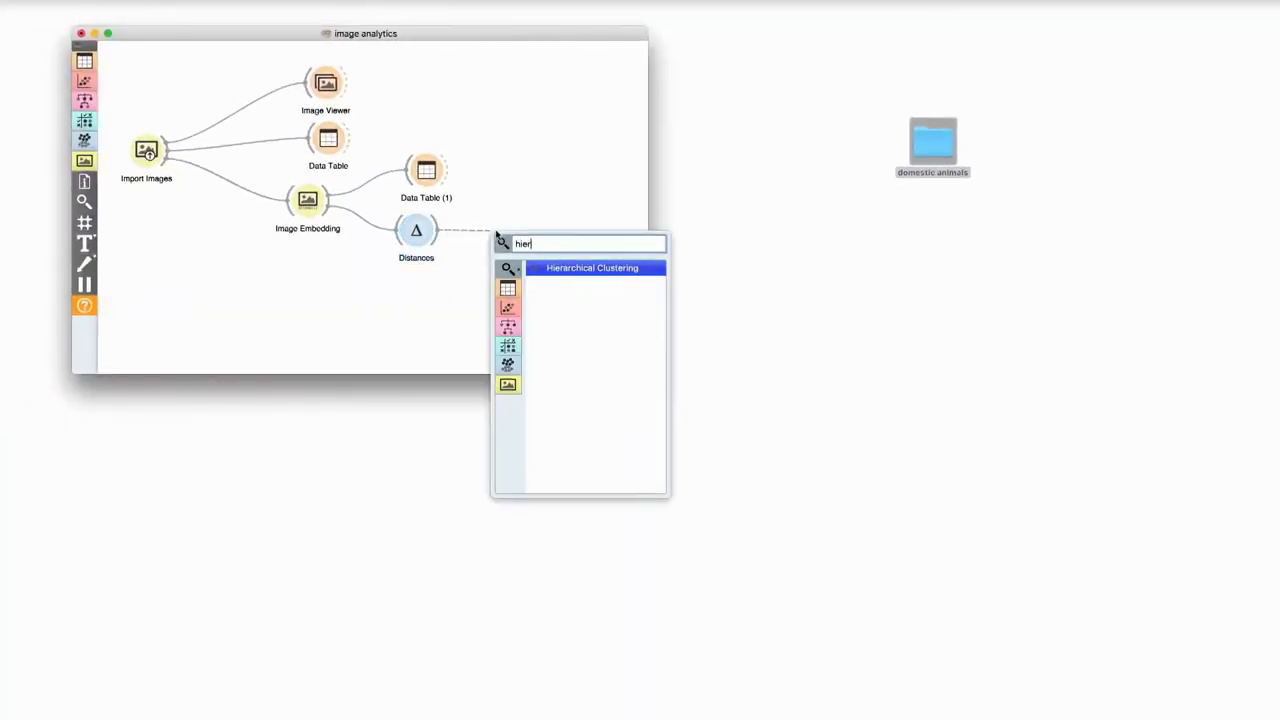
{"action": "key", "text": "Return"}
{"action": "double_click", "coordinate": [502, 233]}
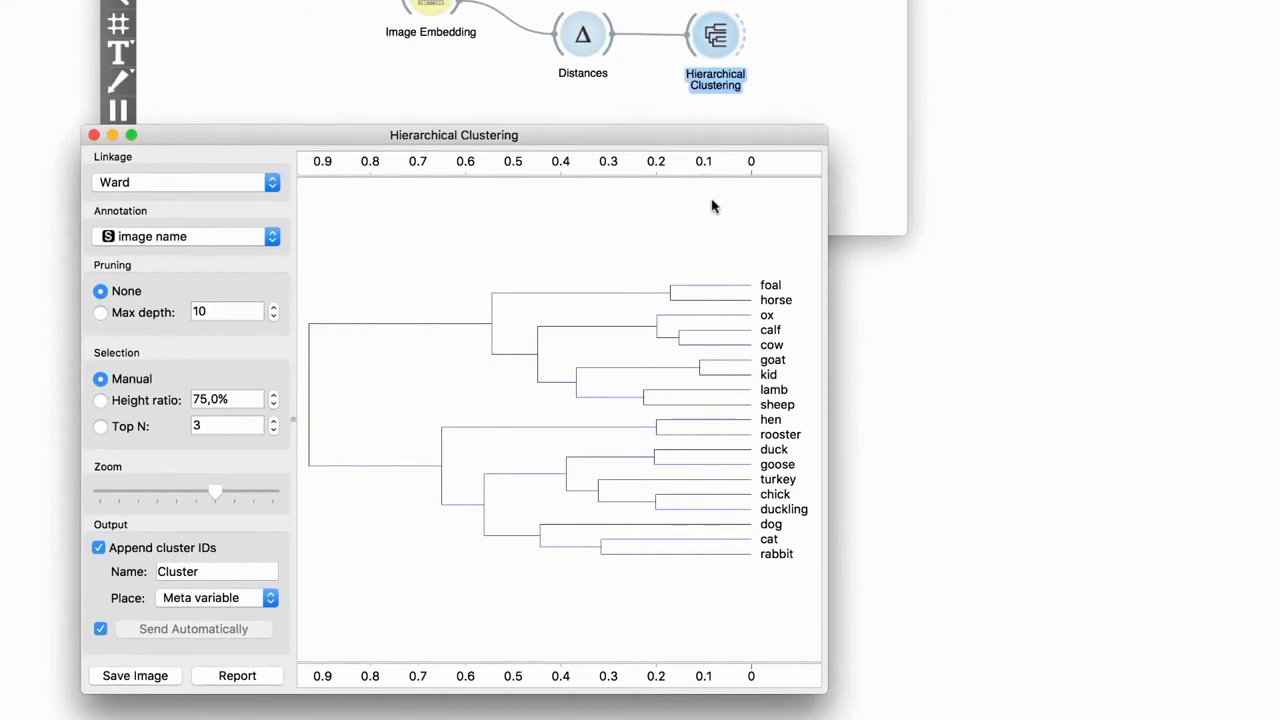
{"action": "left_click", "coordinate": [617, 497]}
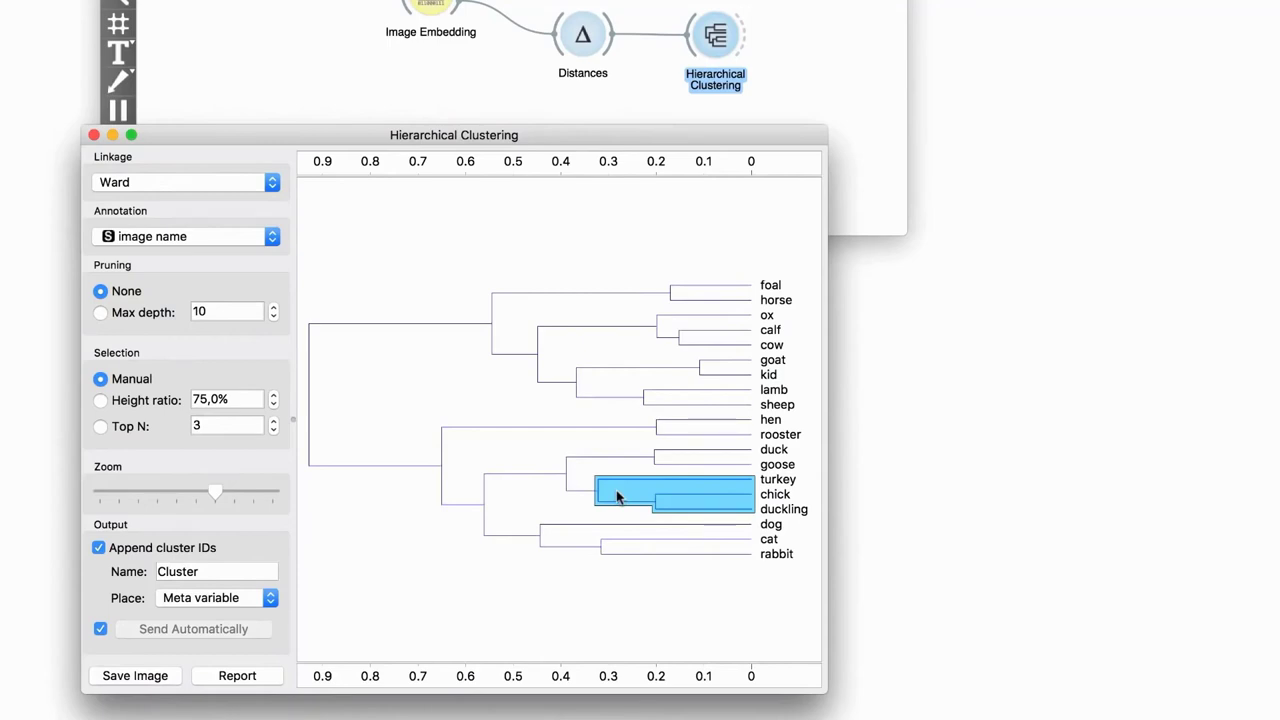
{"action": "left_click", "coordinate": [677, 328]}
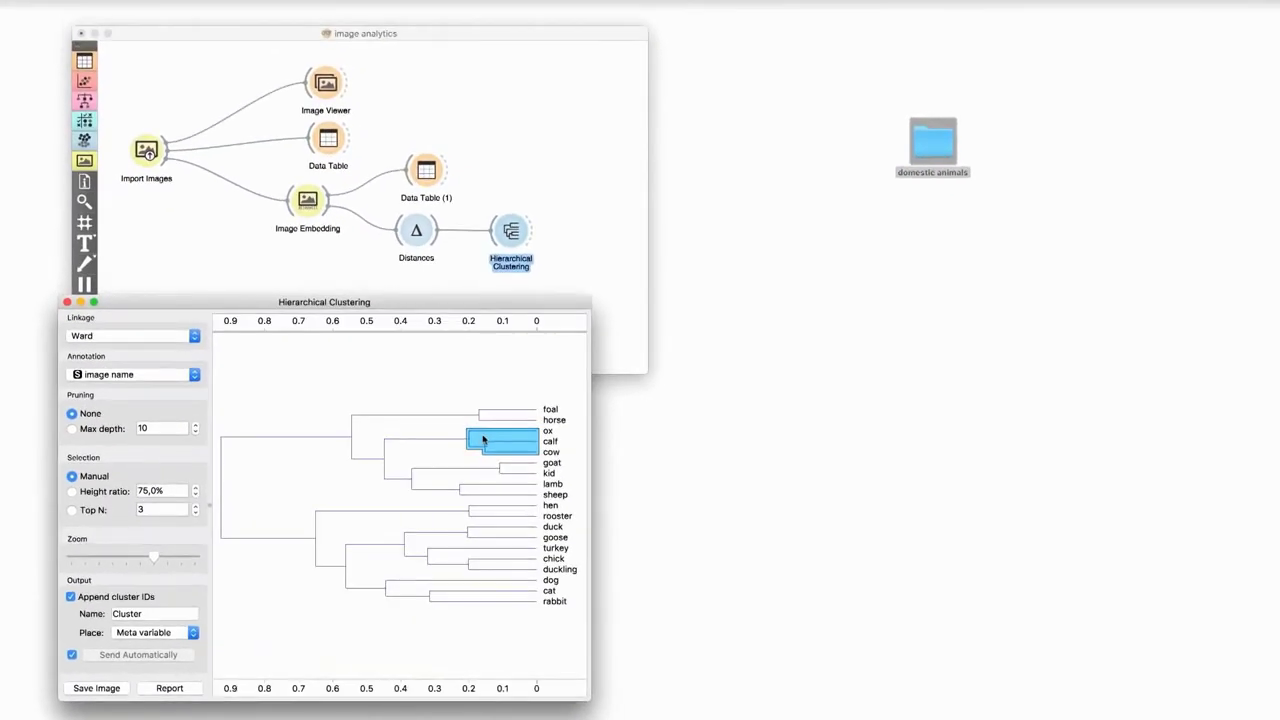
- Send the selected cluster to a new Image Viewer and open it
{"action": "left_click", "coordinate": [531, 231]}
{"action": "left_click_drag", "start_coordinate": [531, 231], "coordinate": [563, 233]}
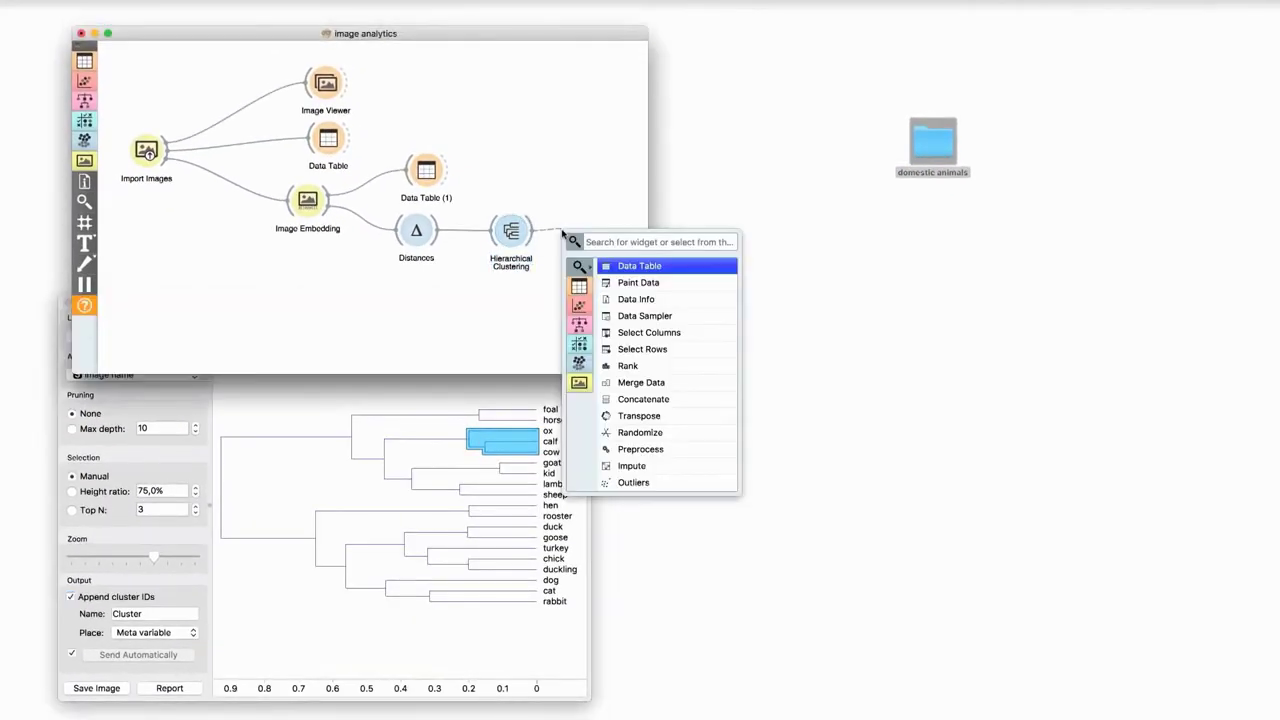
{"action": "type", "text": "imag"}
{"action": "key", "text": "Return"}
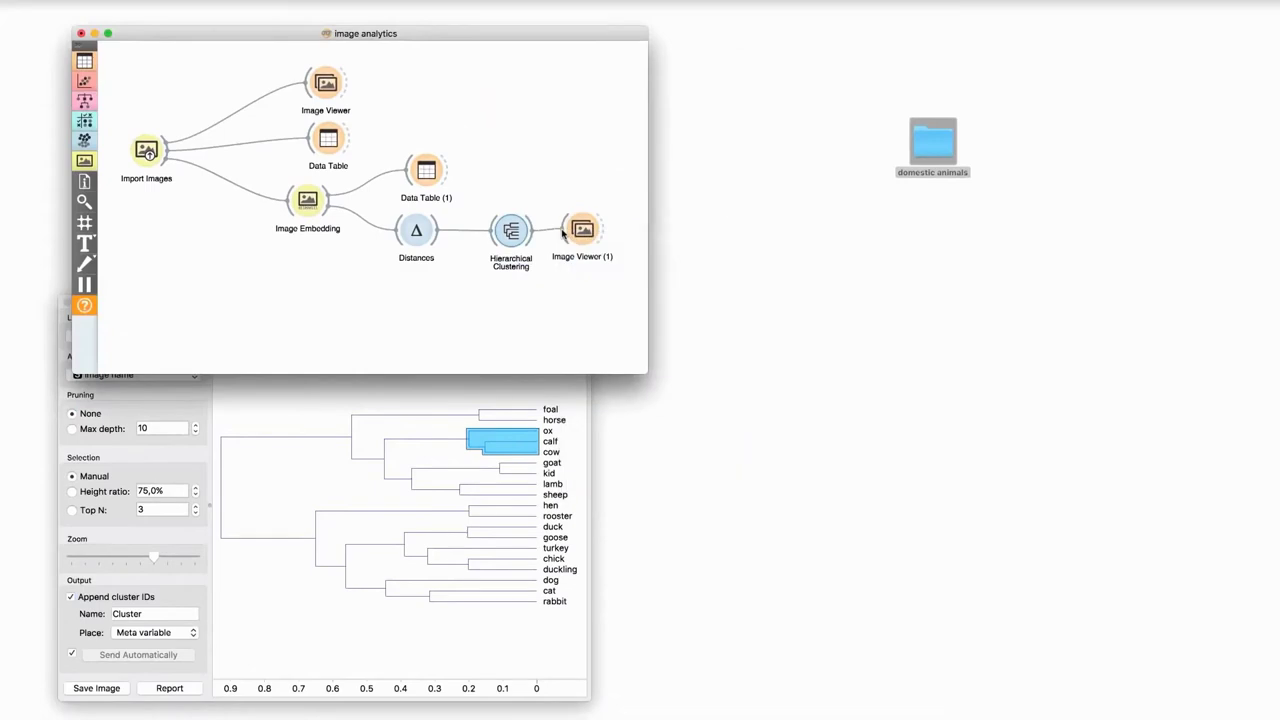
{"action": "double_click", "coordinate": [582, 230]}
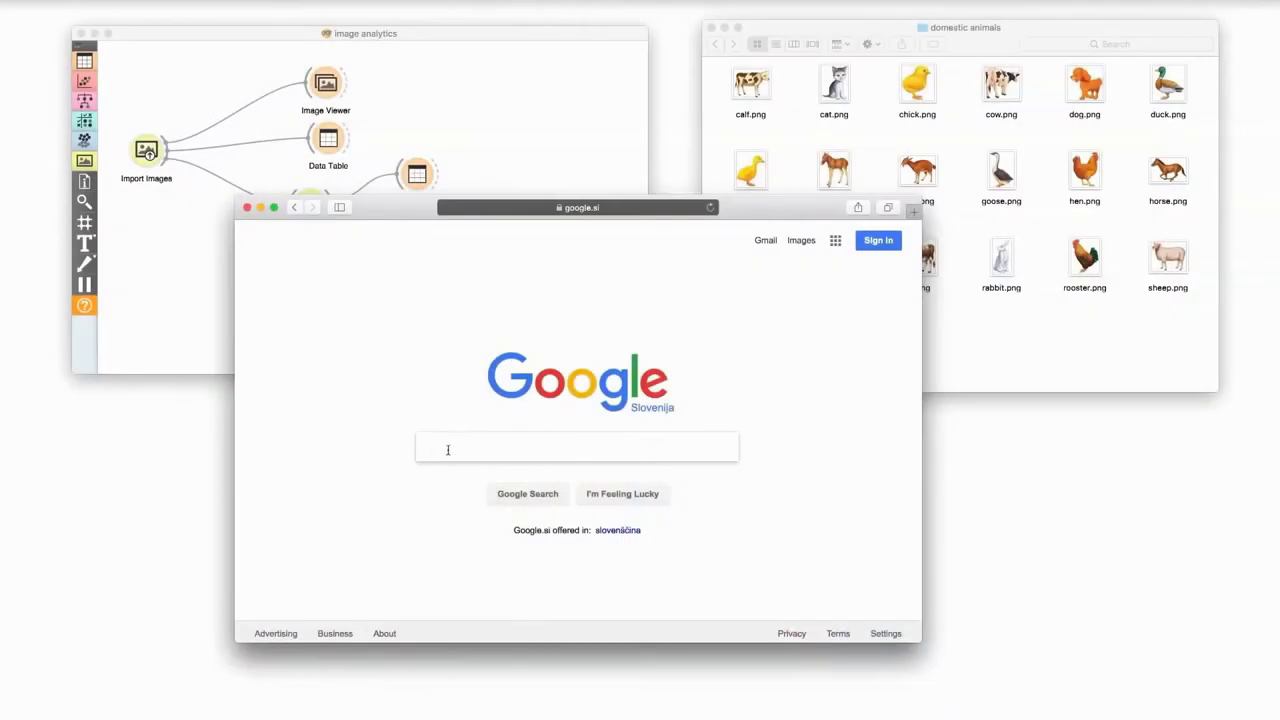
- Search Google Images for 'milka cow'
{"action": "type", "text": "milka cow"}
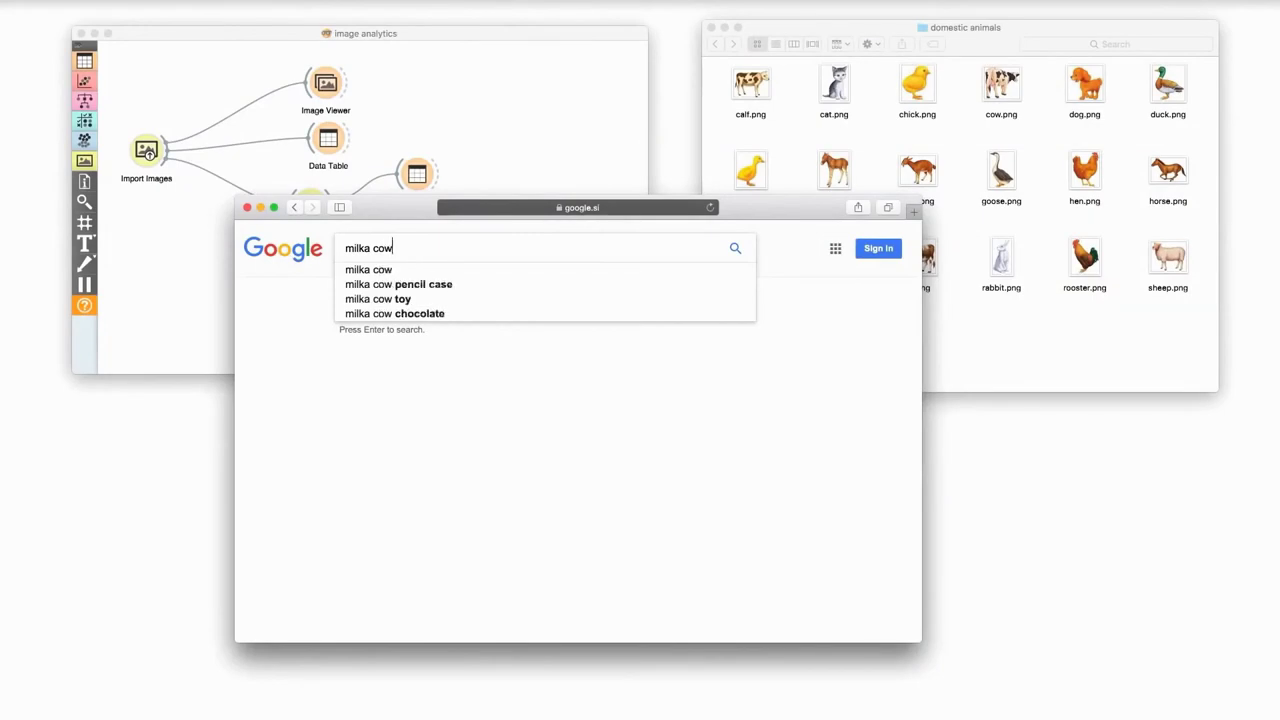
{"action": "key", "text": "Return"}
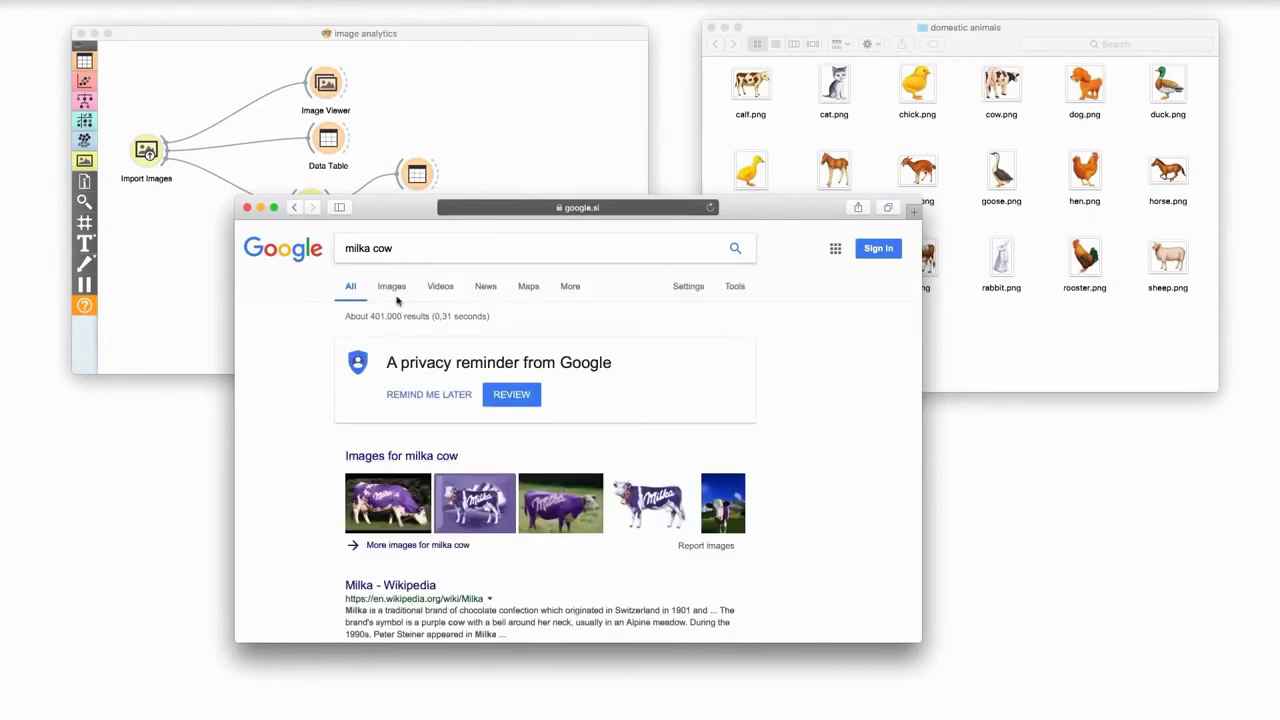
{"action": "left_click", "coordinate": [391, 286]}
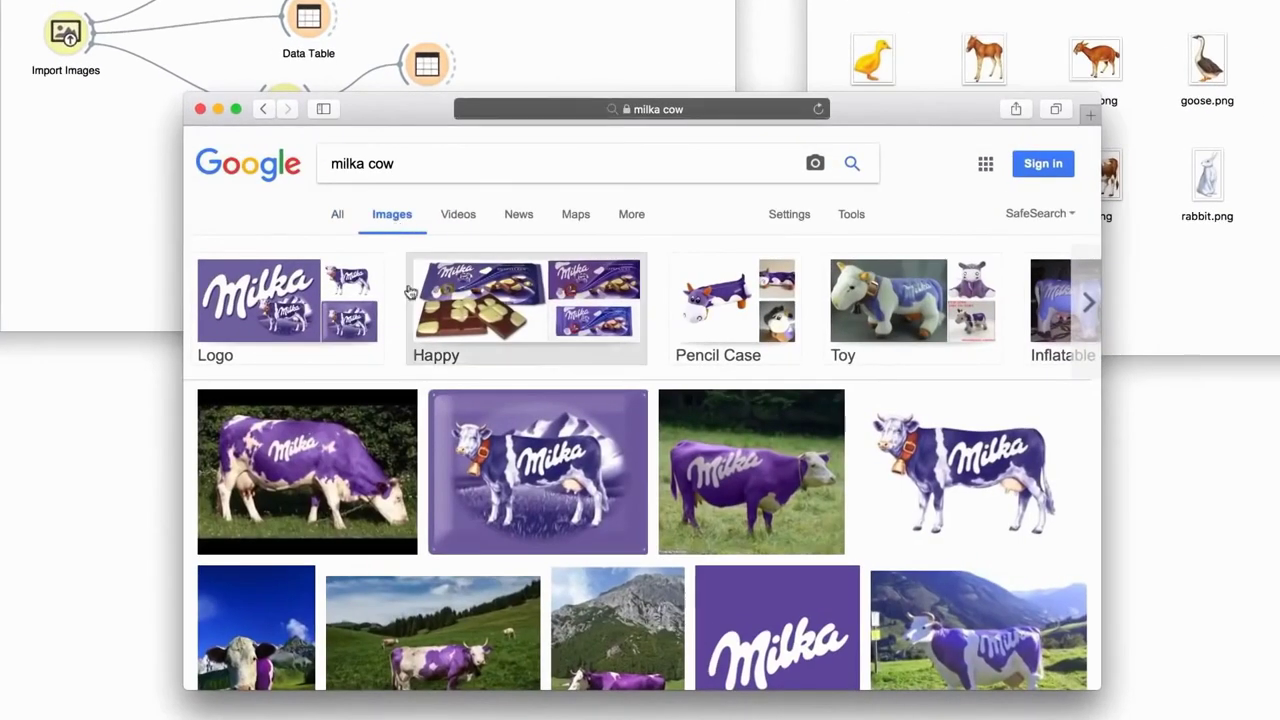
{"action": "scroll", "coordinate": [330, 340], "scroll_direction": "down", "scroll_amount": 5}
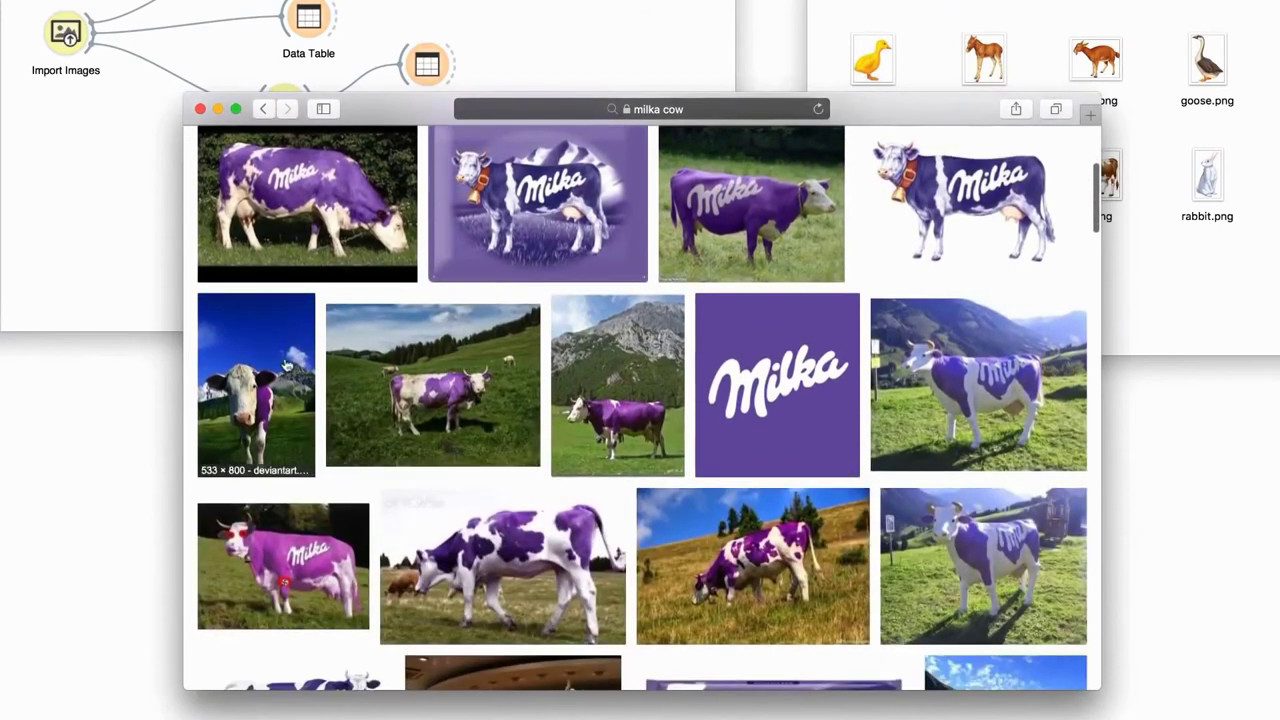
- Save the purple standing cow photo into the domestic animals folder
{"action": "left_click", "coordinate": [287, 366]}
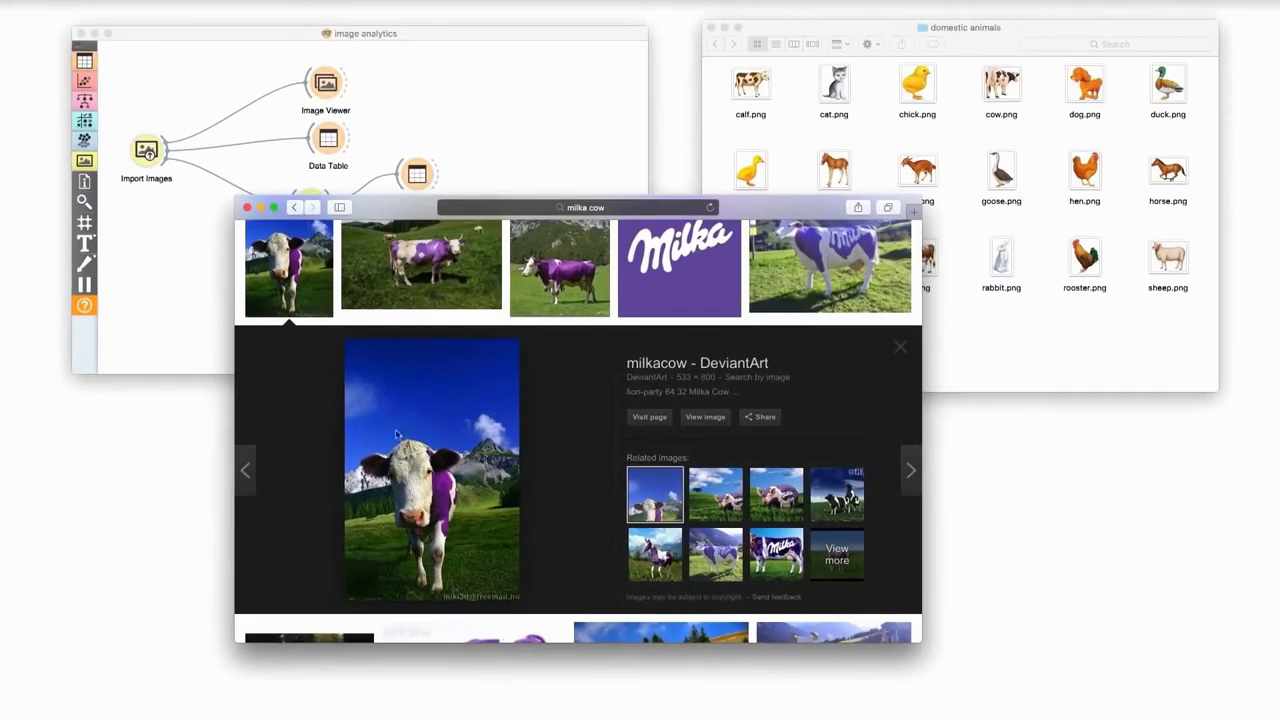
{"action": "left_click_drag", "start_coordinate": [397, 433], "coordinate": [979, 341]}
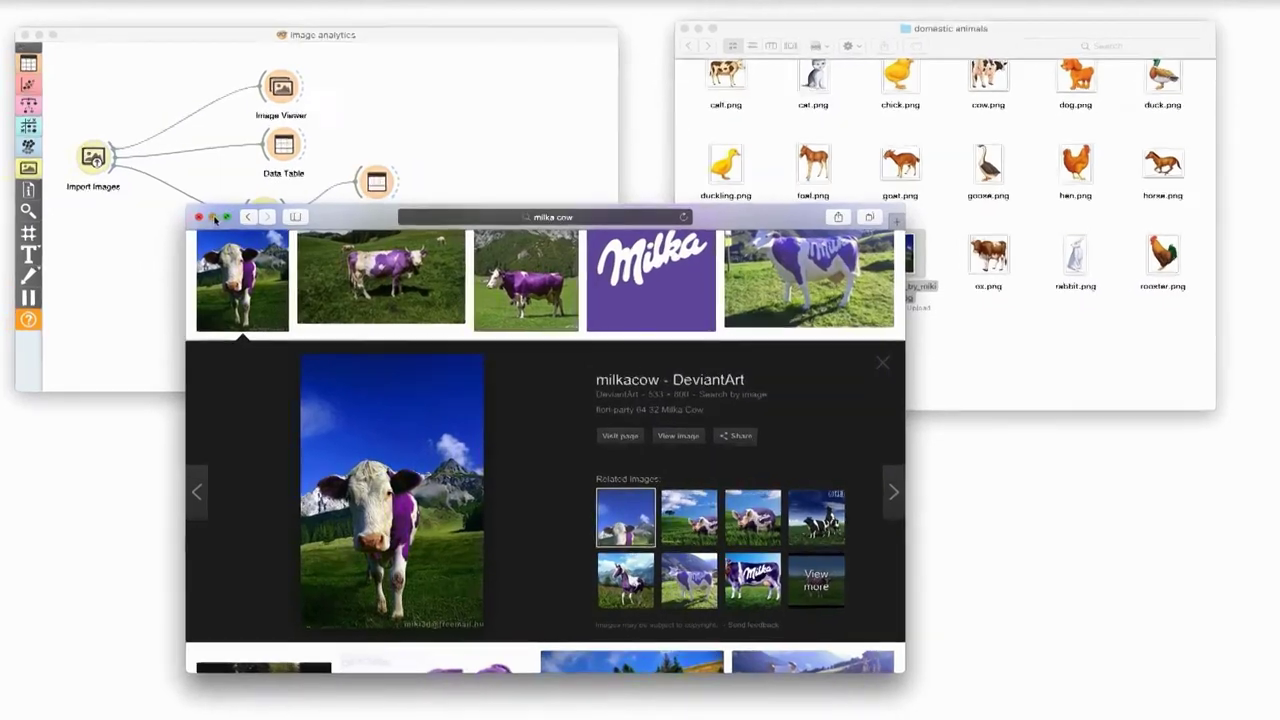
{"action": "key", "text": "super+h"}
- Rename the saved cow photo to milka.jpg, then reload the Import Images folder to 20 images
{"action": "left_click", "coordinate": [917, 274]}
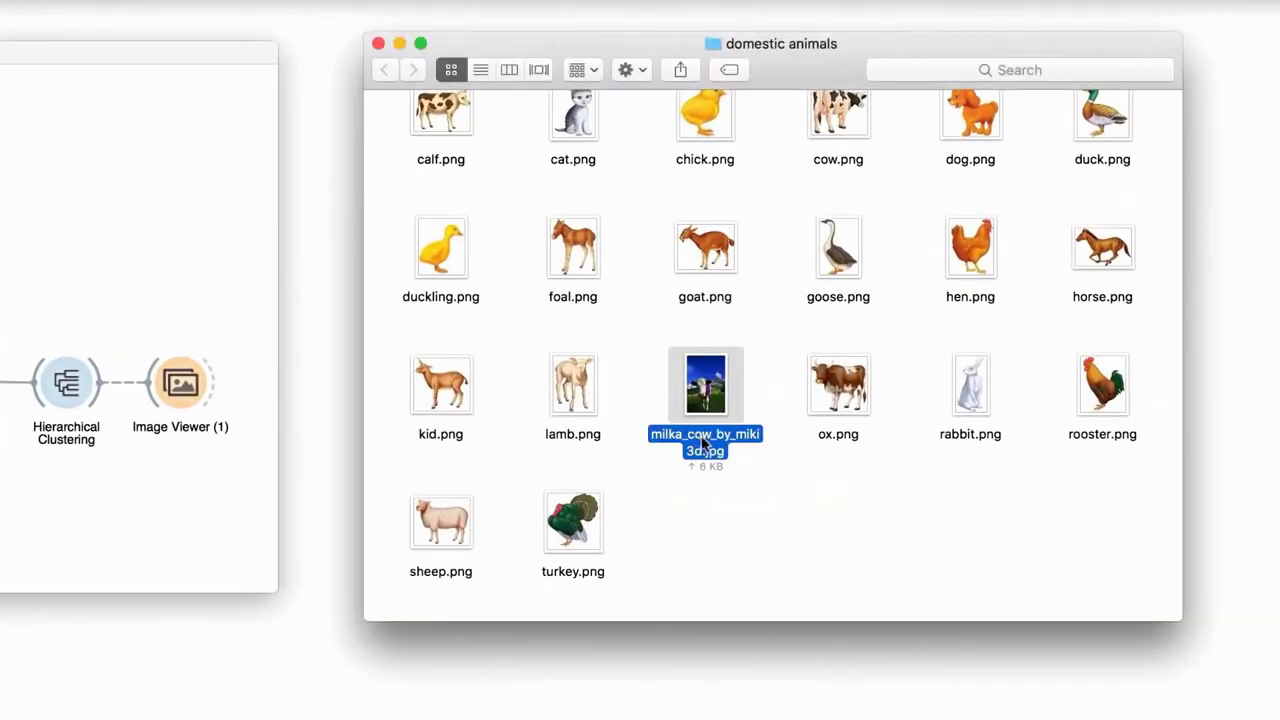
{"action": "left_click", "coordinate": [705, 443]}
{"action": "type", "text": "milka"}
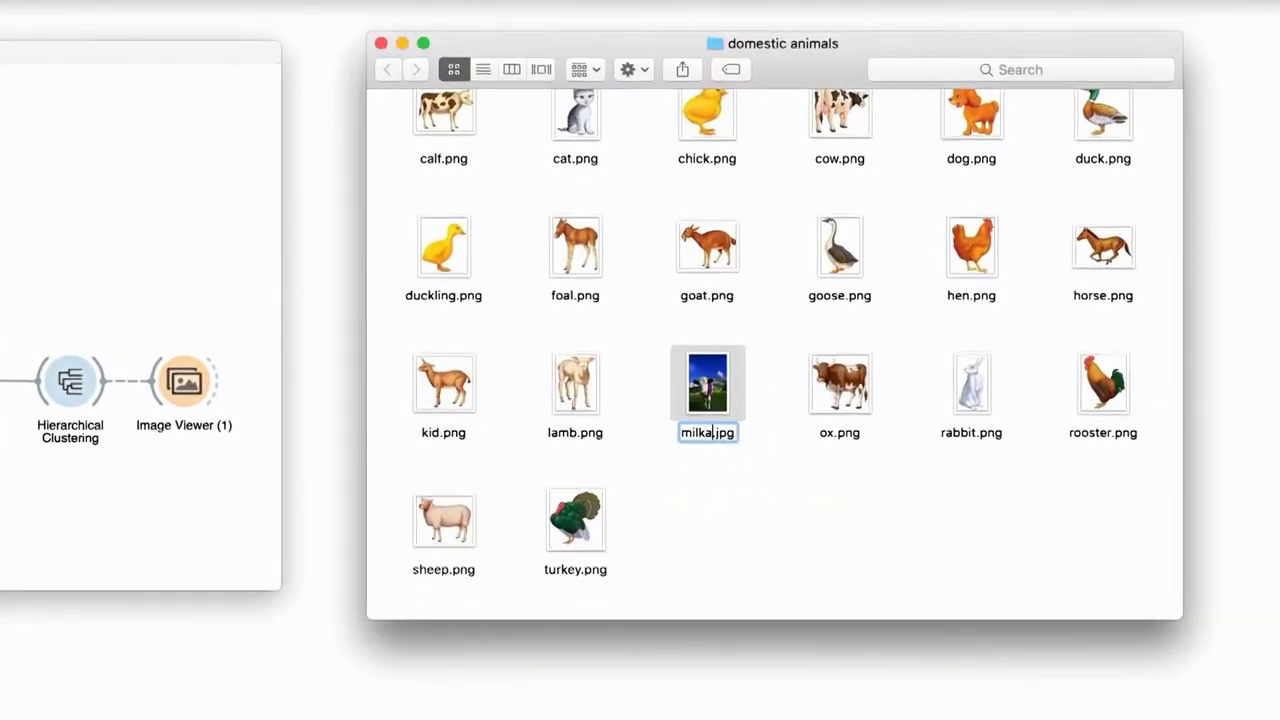
{"action": "key", "text": "Return"}
{"action": "double_click", "coordinate": [160, 149]}
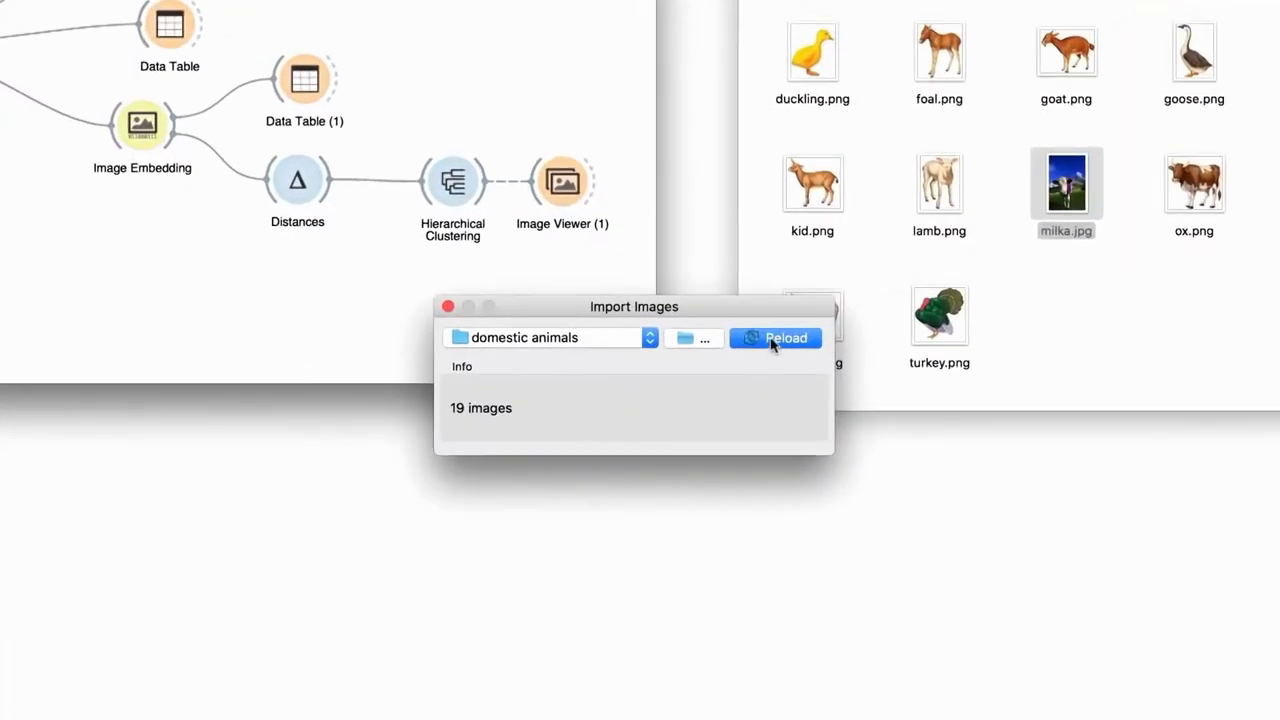
{"action": "left_click", "coordinate": [772, 340]}
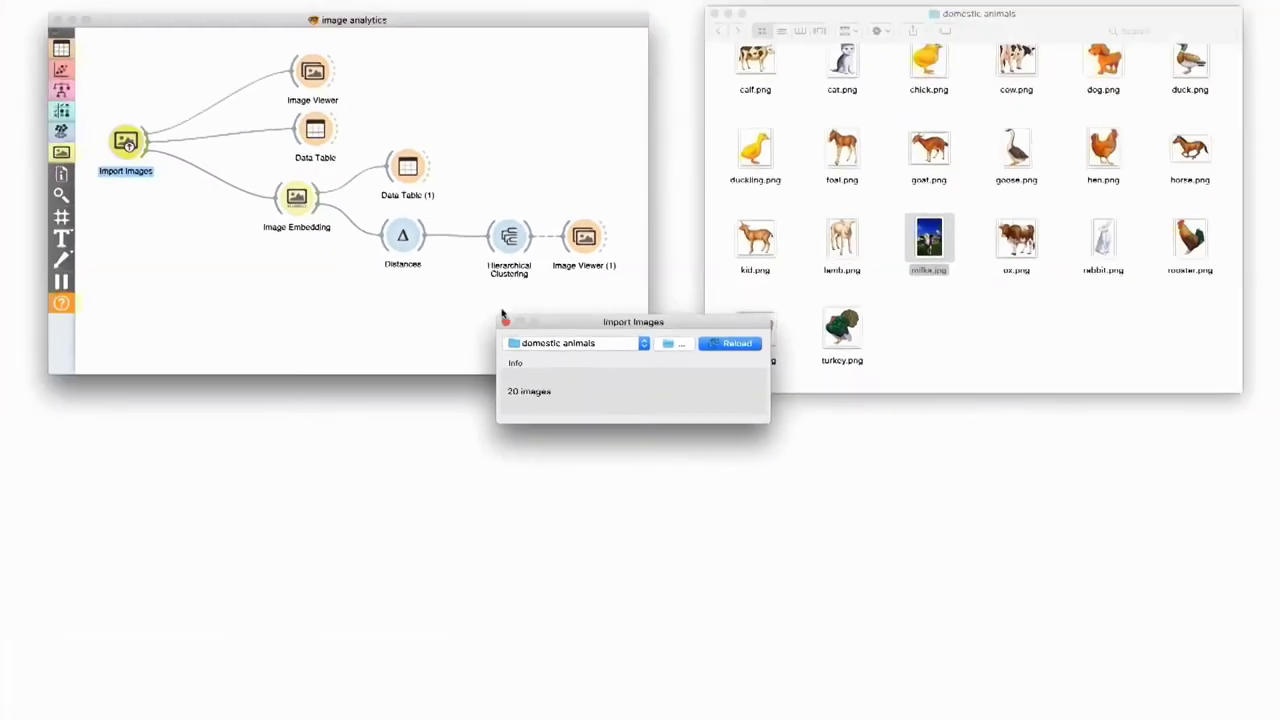
- Open the dendrogram and Image Viewer (1), then select the milka, ox, calf and cow cluster
{"action": "left_click", "coordinate": [506, 320]}
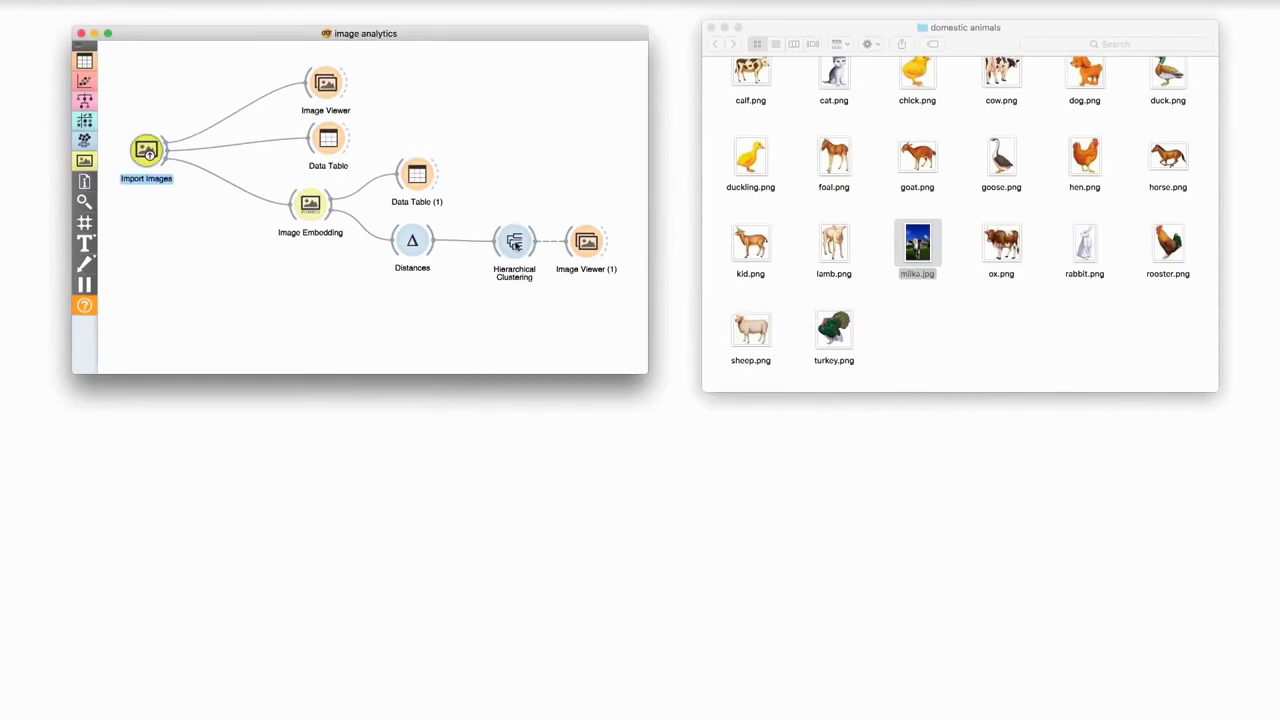
{"action": "double_click", "coordinate": [515, 243]}
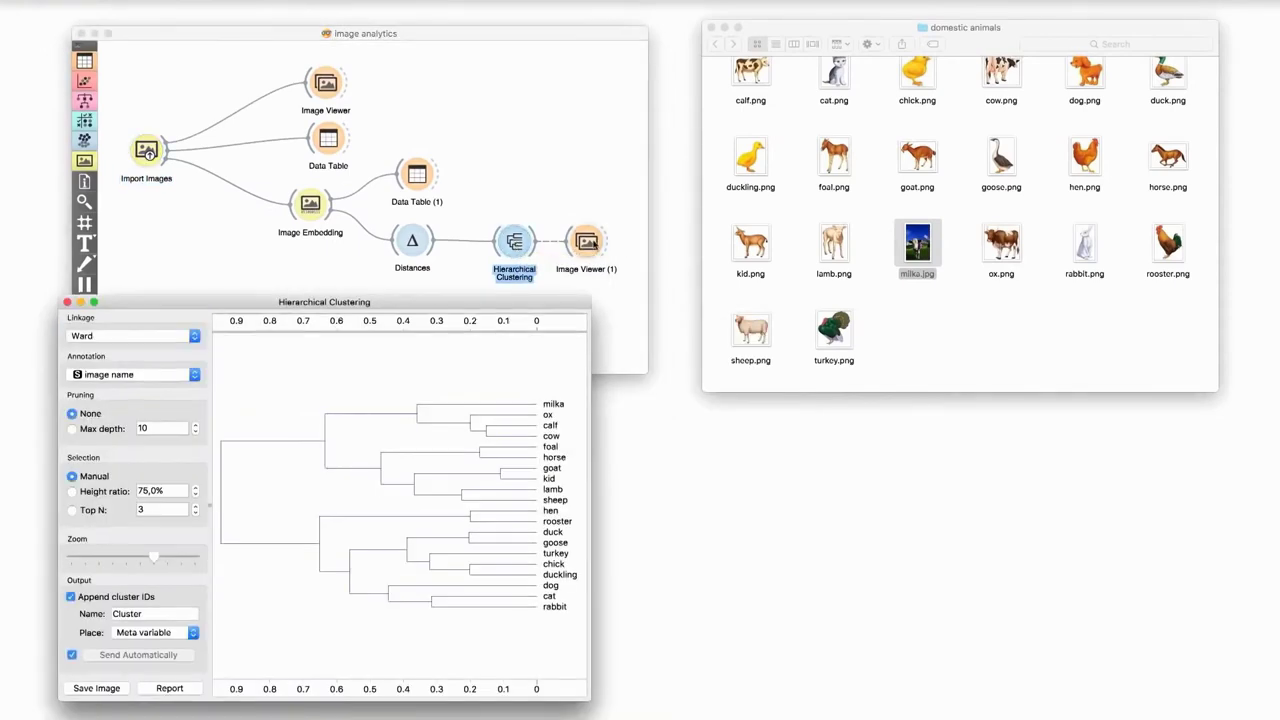
{"action": "double_click", "coordinate": [587, 242]}
{"action": "left_click", "coordinate": [207, 397]}
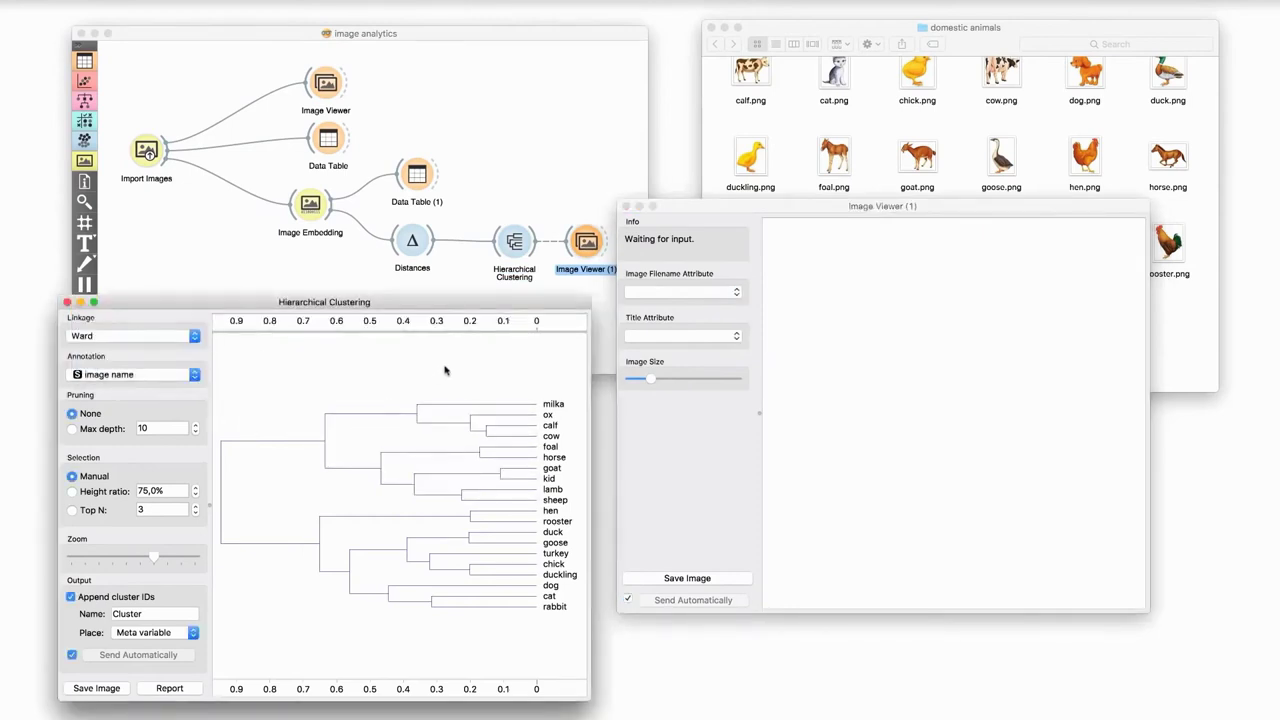
{"action": "left_click", "coordinate": [458, 416]}
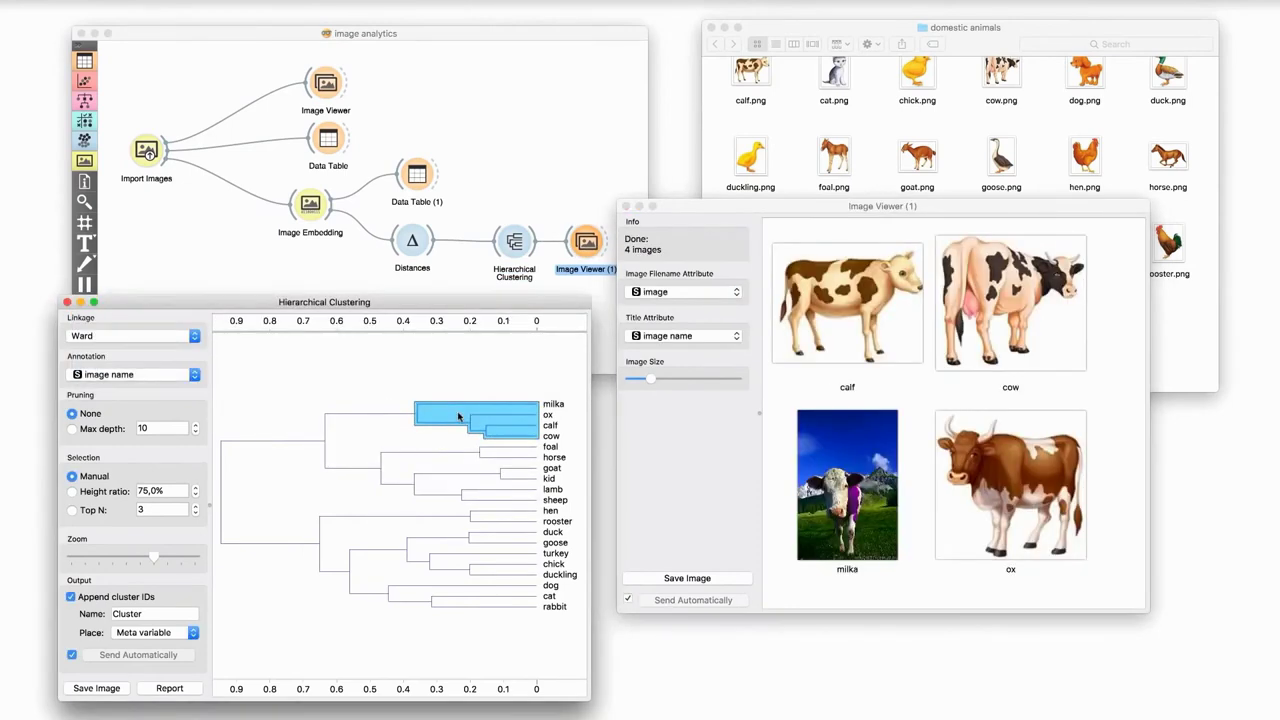
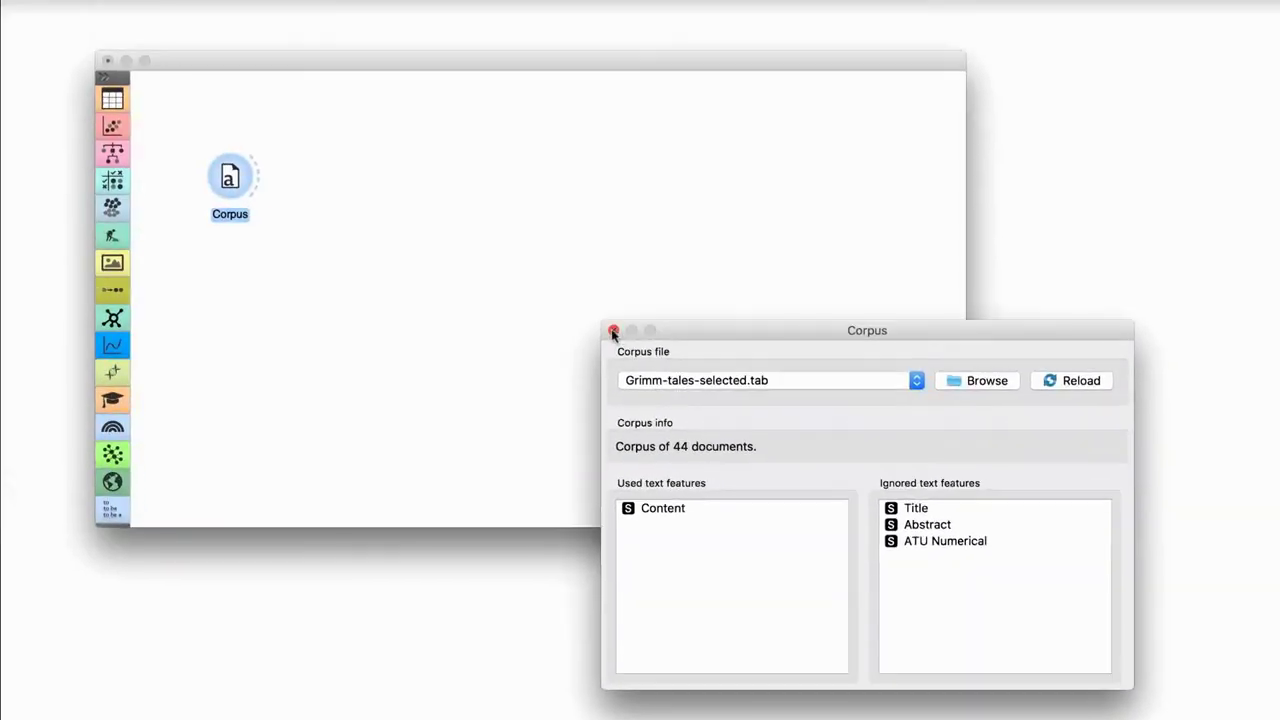
- Link a new Preprocess Text widget to the output of Corpus
{"action": "left_click", "coordinate": [614, 331]}
{"action": "left_click_drag", "start_coordinate": [263, 177], "coordinate": [360, 186]}
{"action": "type", "text": "text"}
{"action": "key", "text": "Return"}
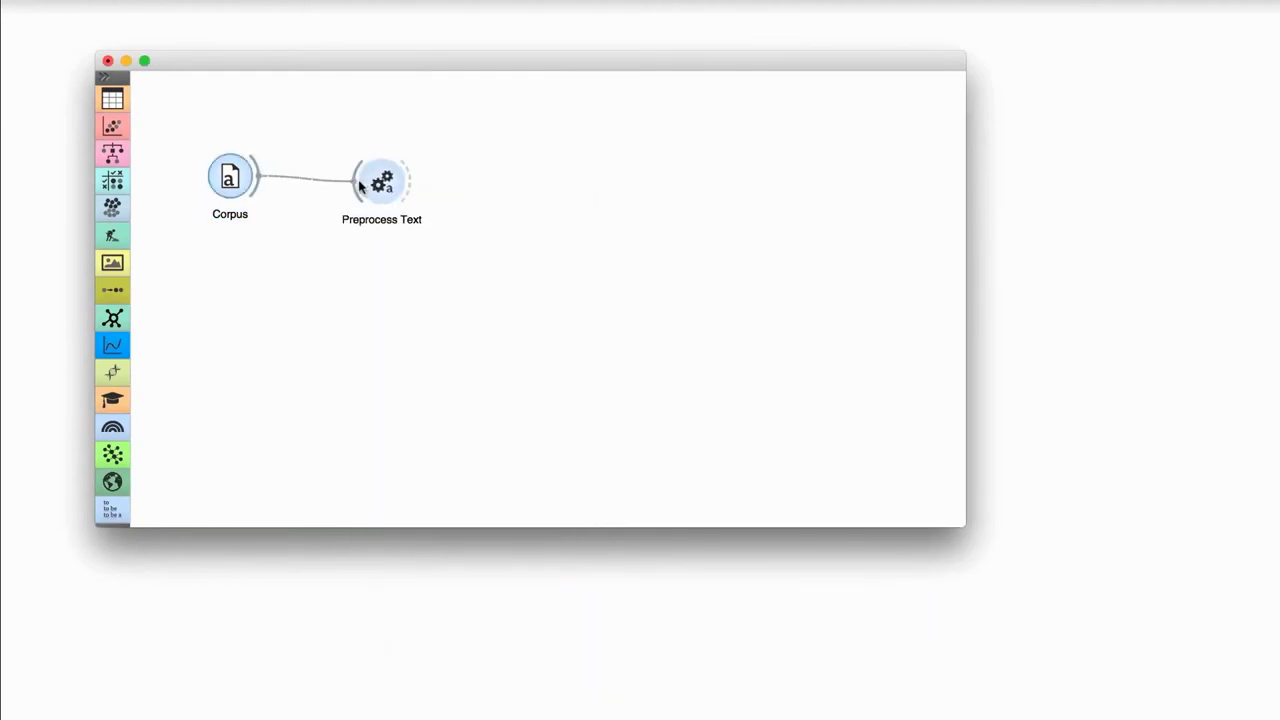
{"action": "left_click", "coordinate": [362, 179]}
{"action": "left_click", "coordinate": [443, 186]}
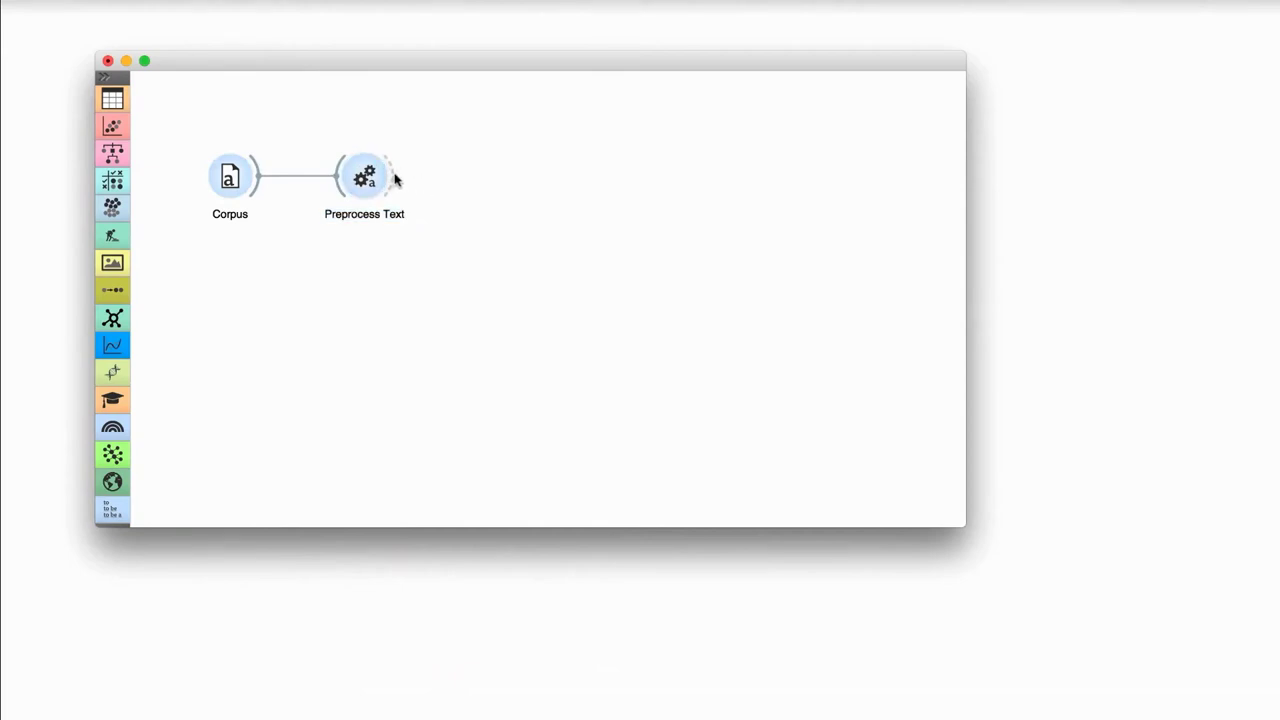
- Chain Bag of Words (Count term frequency) after Preprocess Text, then a Data Table after it
{"action": "left_click_drag", "start_coordinate": [393, 178], "coordinate": [460, 177]}
{"action": "type", "text": "bag"}
{"action": "key", "text": "Return"}
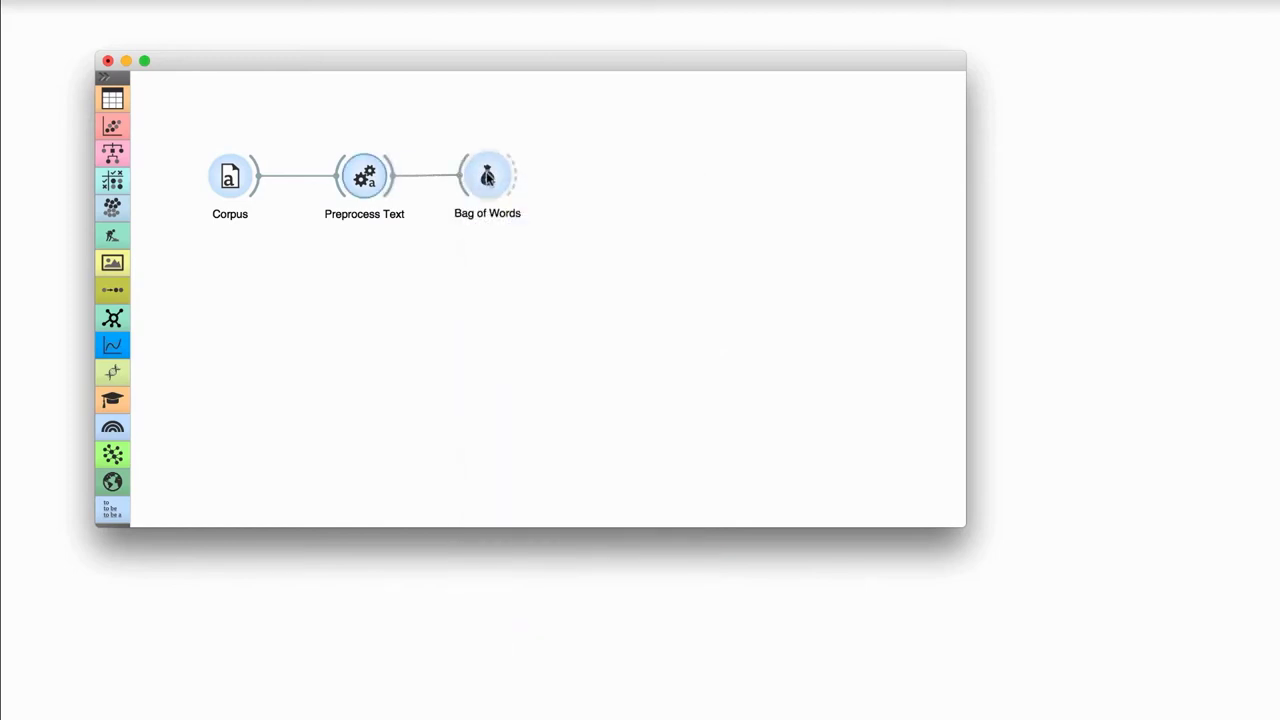
{"action": "double_click", "coordinate": [487, 177]}
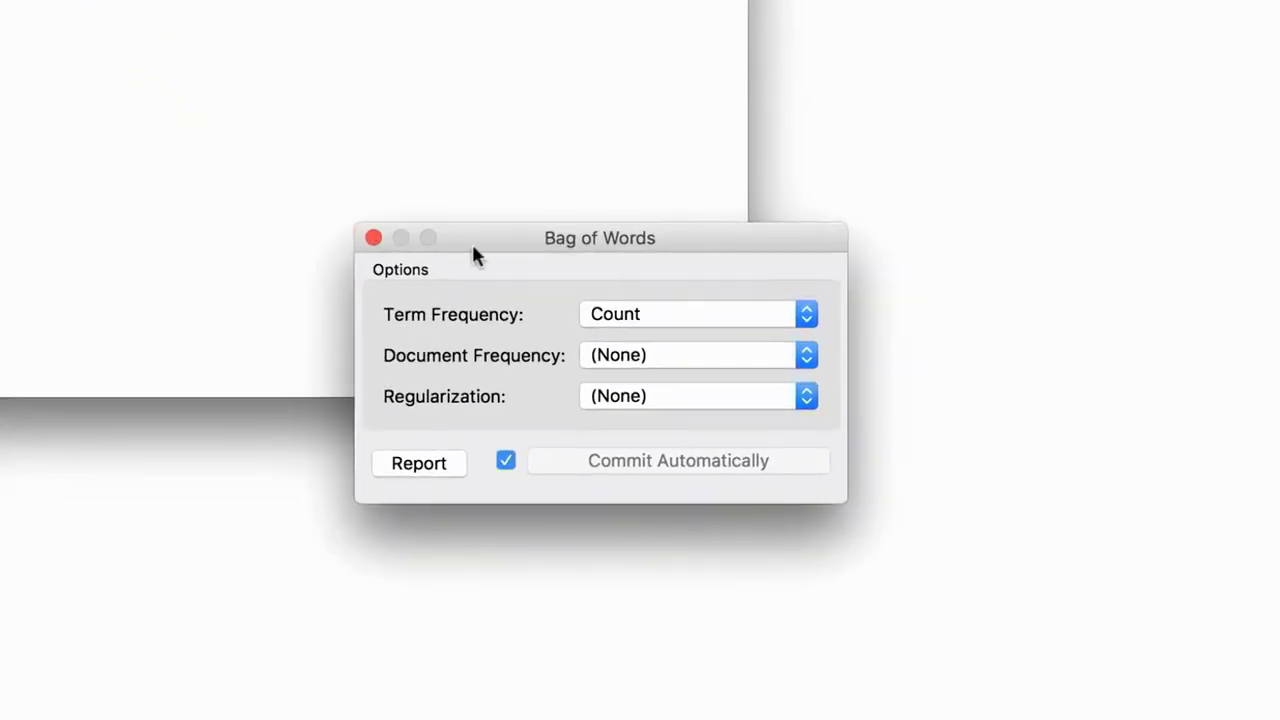
{"action": "left_click", "coordinate": [373, 237]}
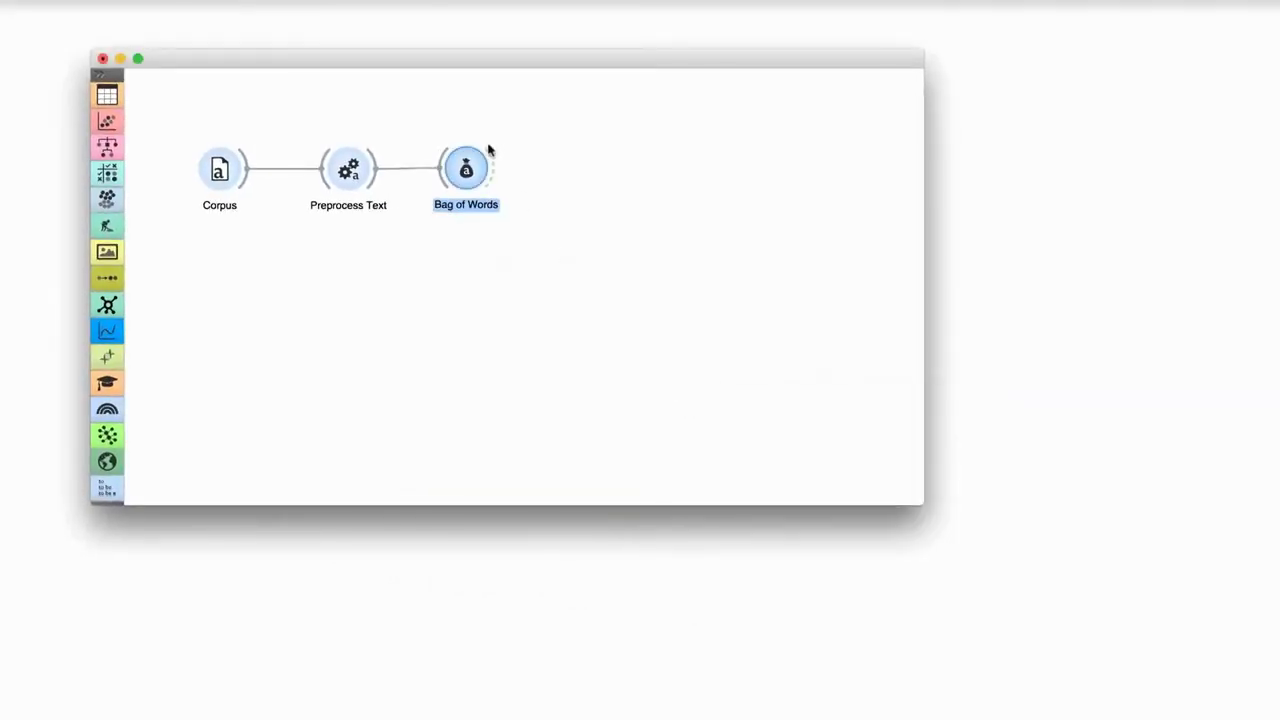
{"action": "left_click_drag", "start_coordinate": [489, 150], "coordinate": [580, 172]}
{"action": "type", "text": "data"}
{"action": "key", "text": "Return"}
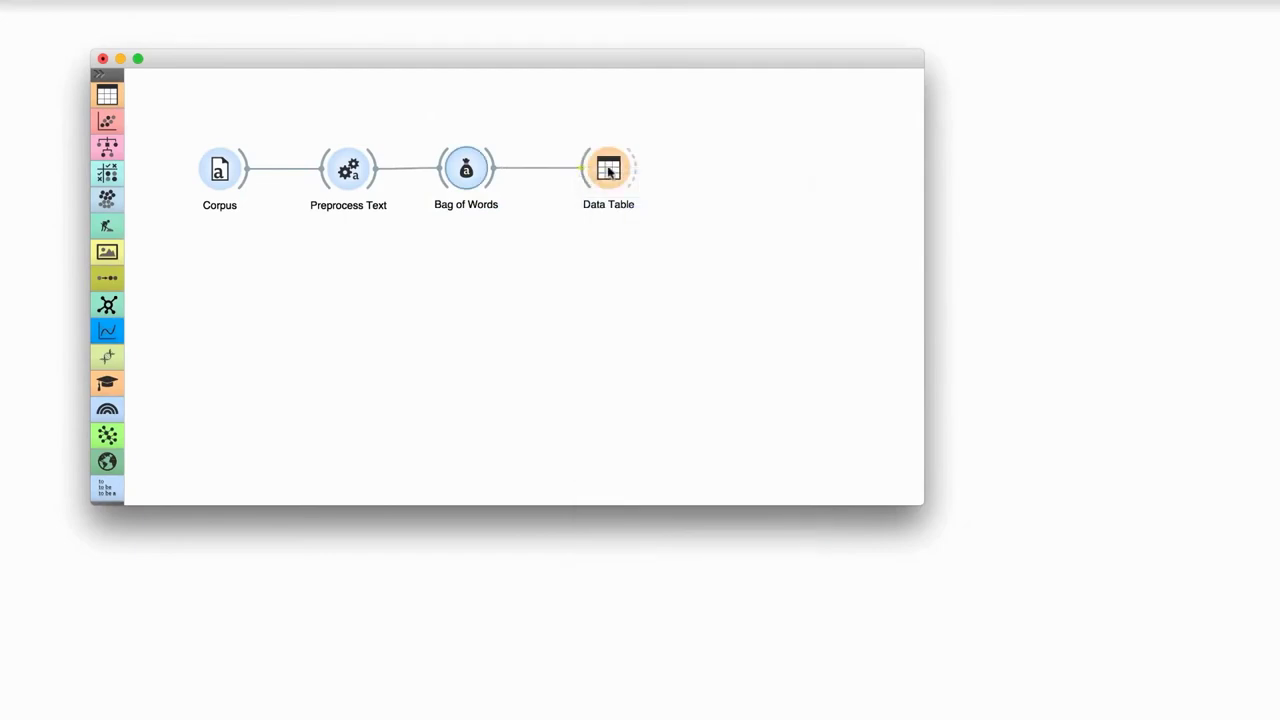
{"action": "double_click", "coordinate": [612, 172]}
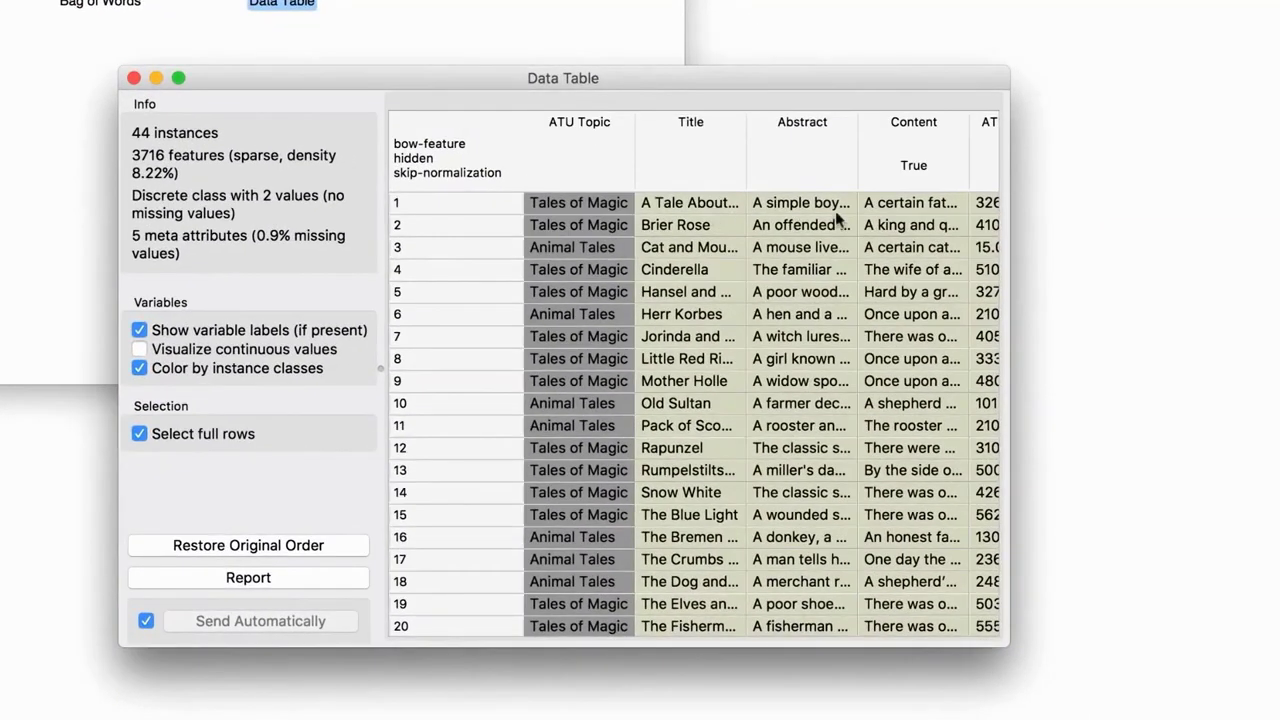
{"action": "scroll", "coordinate": [951, 304], "scroll_direction": "right", "scroll_amount": 3}
{"action": "scroll", "coordinate": [833, 205], "scroll_direction": "right", "scroll_amount": 5}
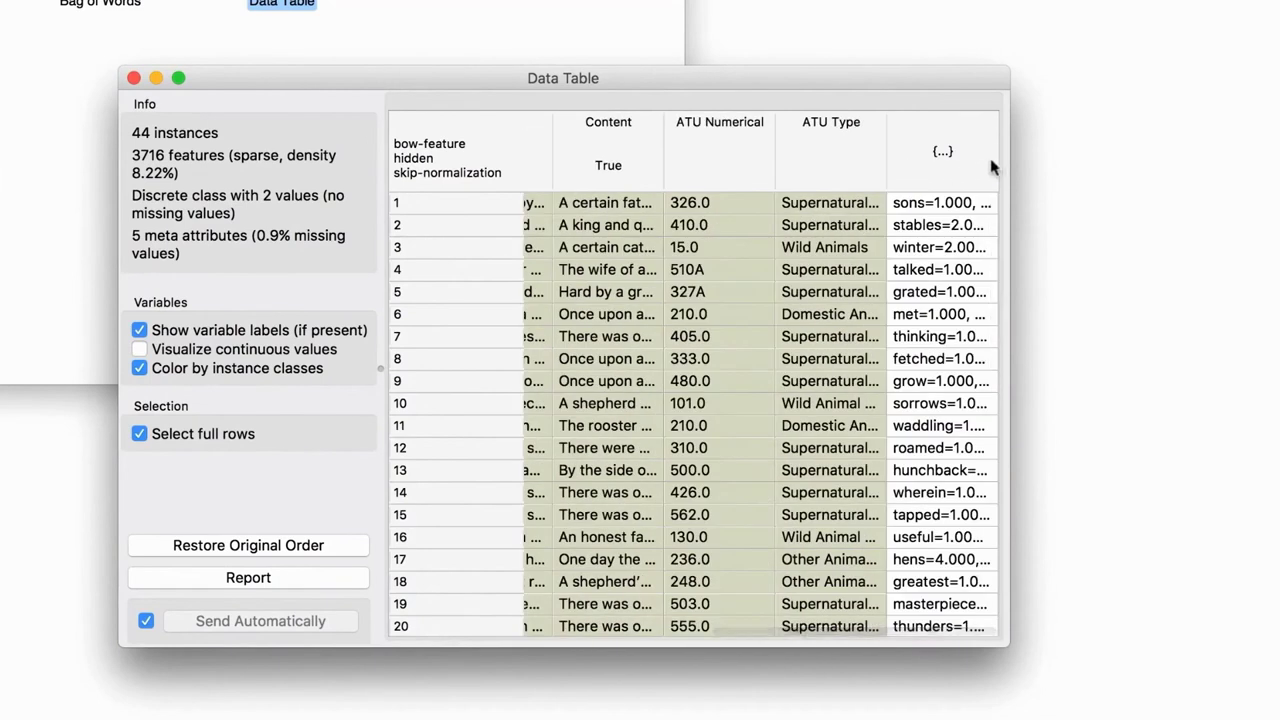
{"action": "left_click_drag", "start_coordinate": [997, 157], "coordinate": [1143, 163]}
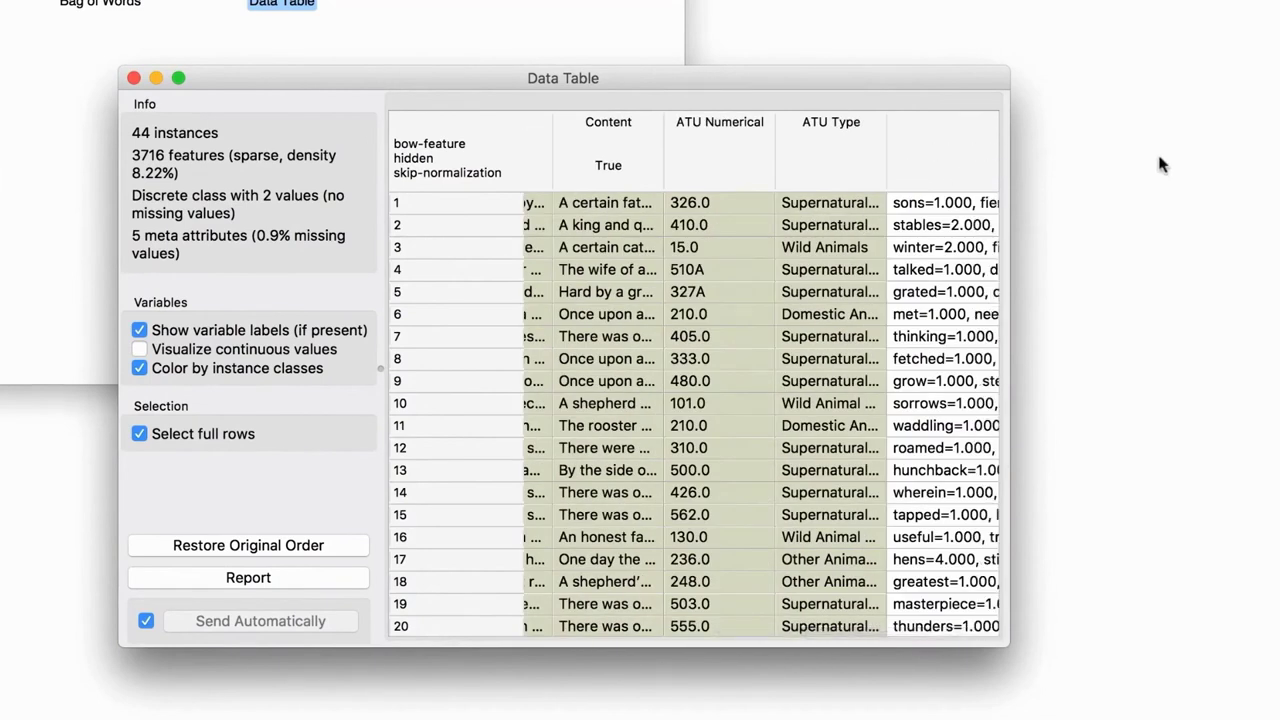
{"action": "left_click_drag", "start_coordinate": [1006, 204], "coordinate": [1225, 204]}
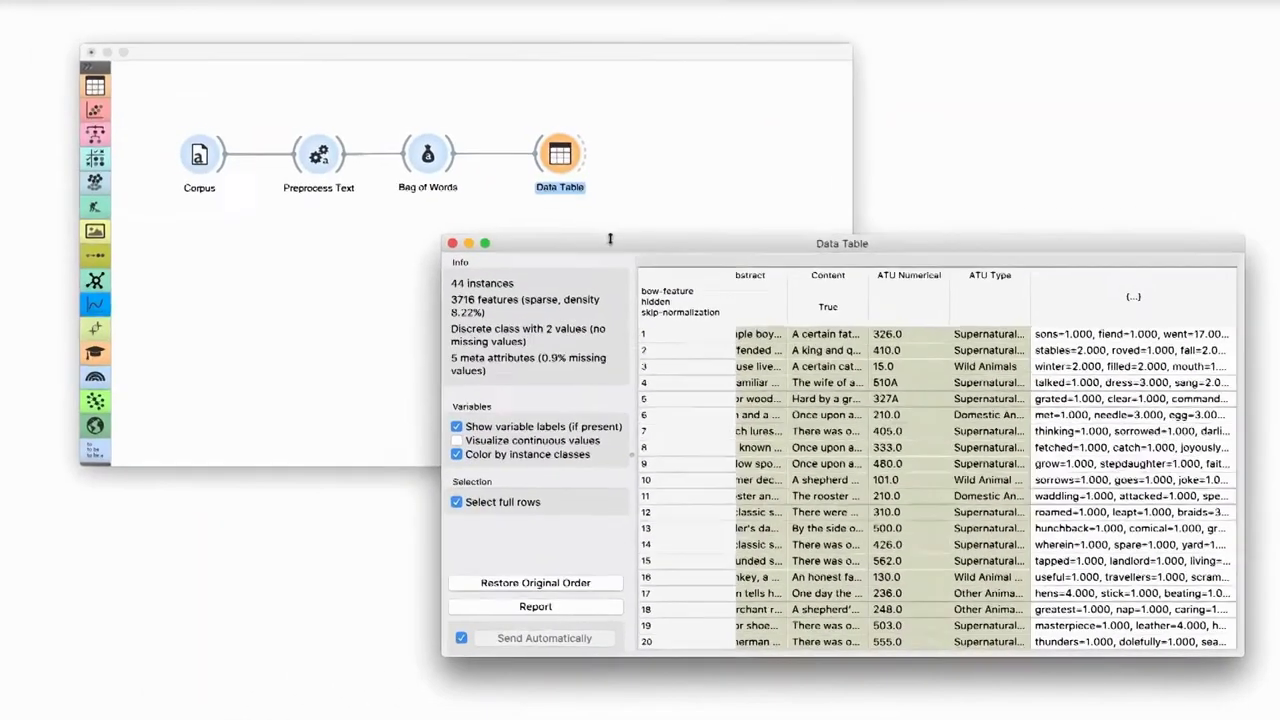
{"action": "left_click", "coordinate": [455, 245]}
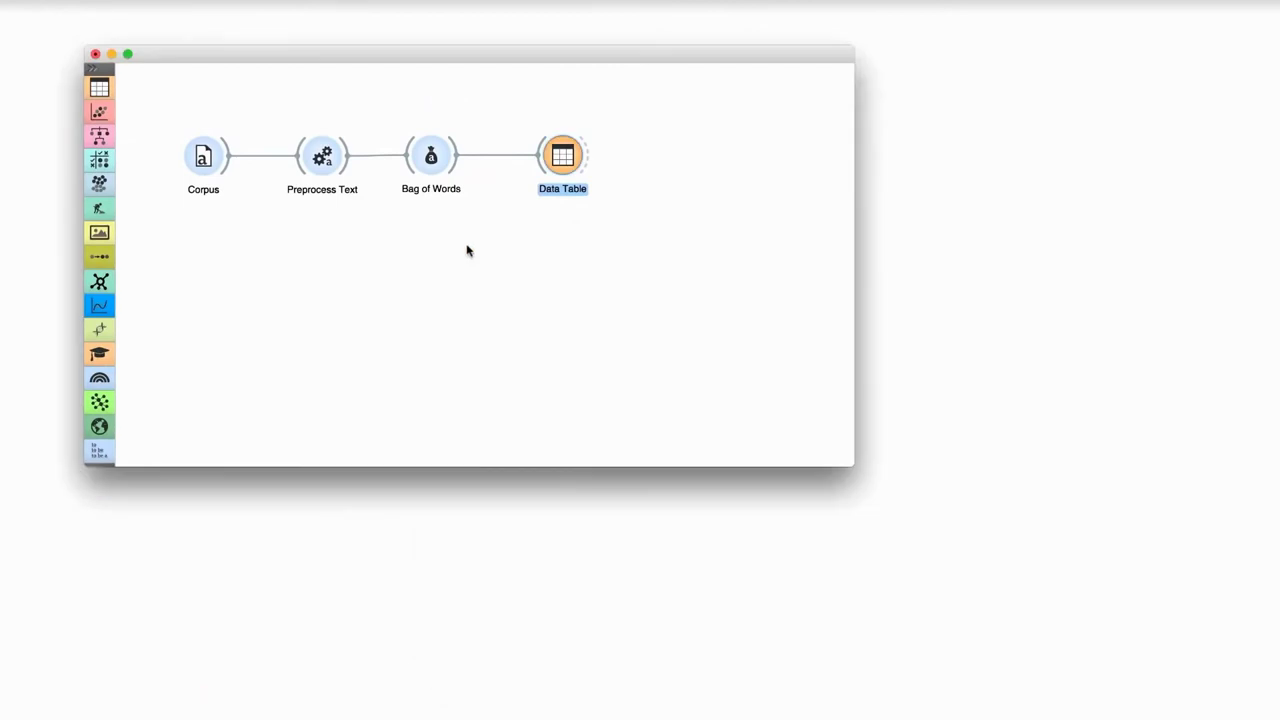
- Add a Distances widget after Bag of Words and set its metric to Cosine
{"action": "left_click_drag", "start_coordinate": [565, 175], "coordinate": [565, 118]}
{"action": "left_click_drag", "start_coordinate": [456, 162], "coordinate": [533, 196]}
{"action": "type", "text": "dista"}
{"action": "key", "text": "Return"}
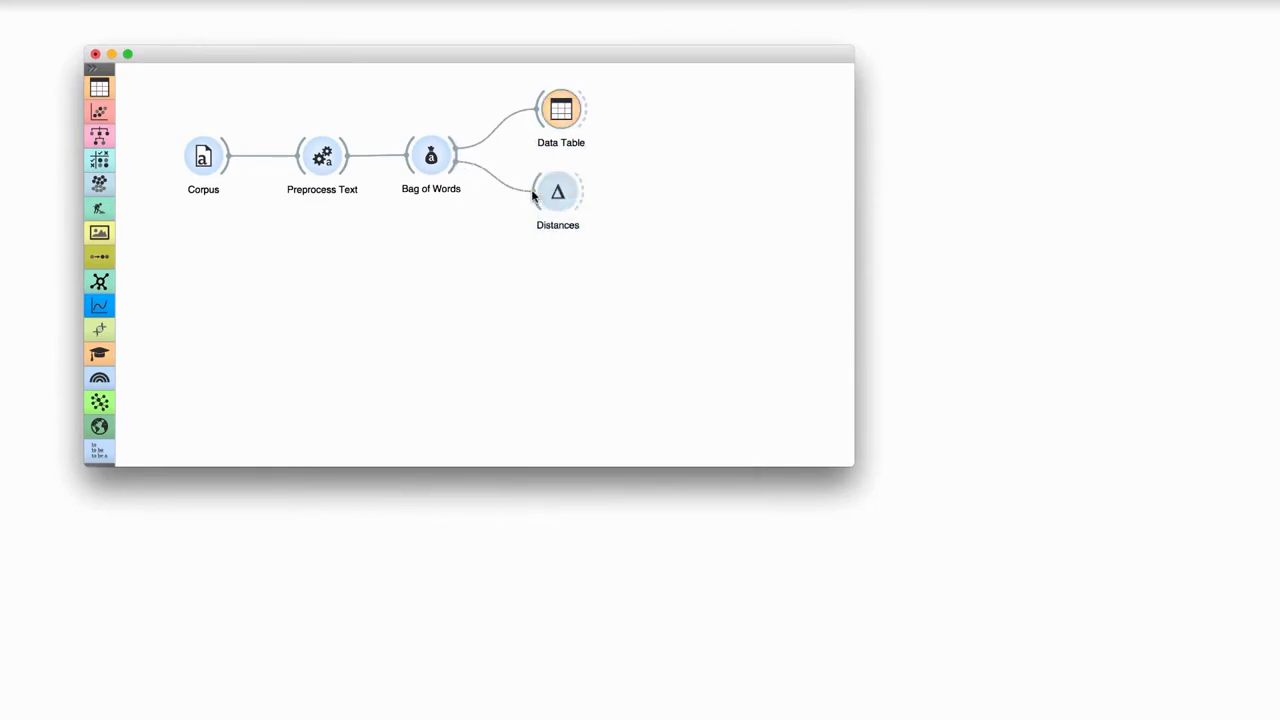
{"action": "double_click", "coordinate": [557, 193]}
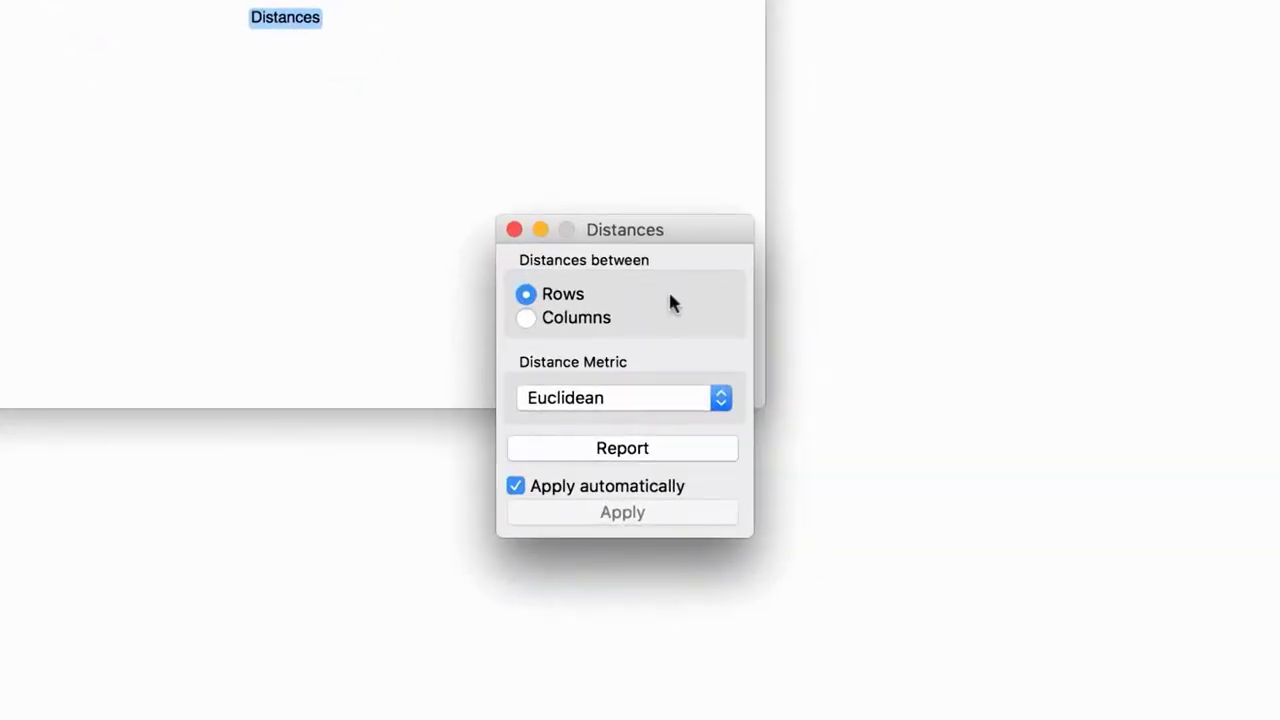
{"action": "left_click", "coordinate": [700, 398]}
{"action": "left_click", "coordinate": [606, 471]}
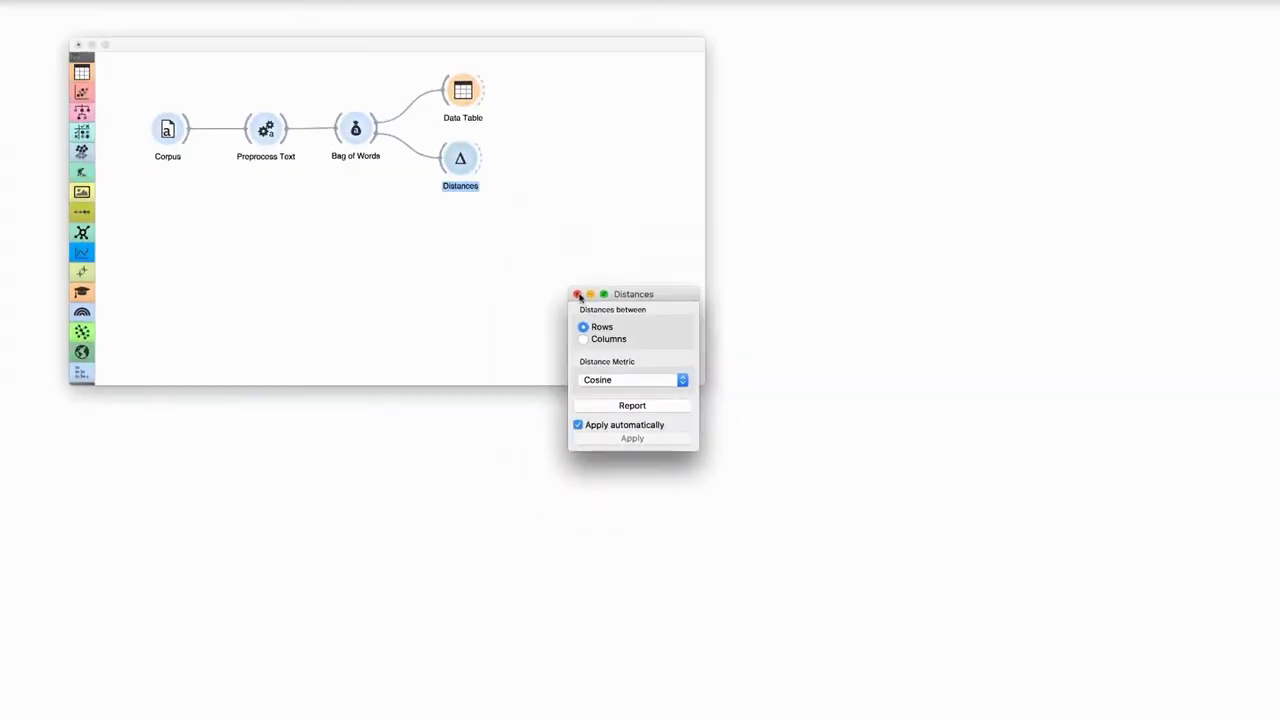
{"action": "left_click", "coordinate": [578, 296]}
- Feed Distances into a new Hierarchical Clustering widget
{"action": "left_click_drag", "start_coordinate": [525, 162], "coordinate": [527, 161]}
{"action": "type", "text": "hi"}
{"action": "key", "text": "Return"}
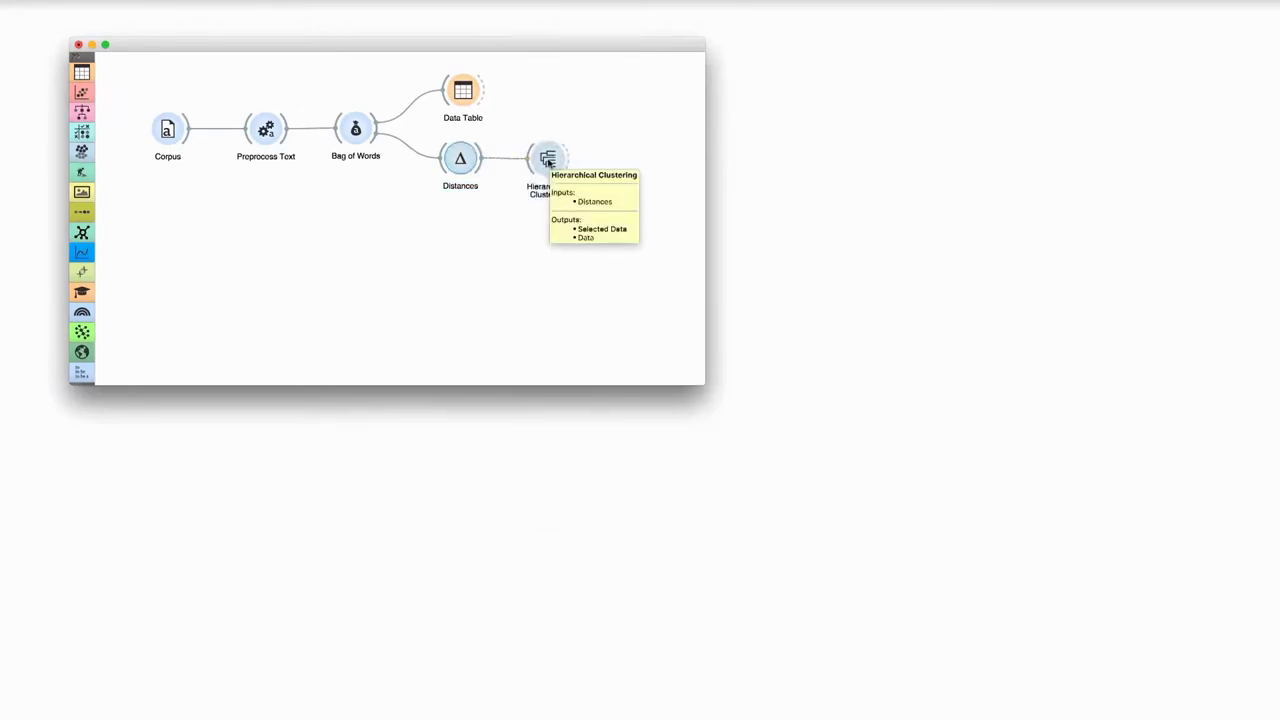
- Use Ward linkage and move the dendrogram cut to 86.5% for two clusters
{"action": "double_click", "coordinate": [548, 162]}
{"action": "left_click_drag", "start_coordinate": [755, 88], "coordinate": [757, 22]}
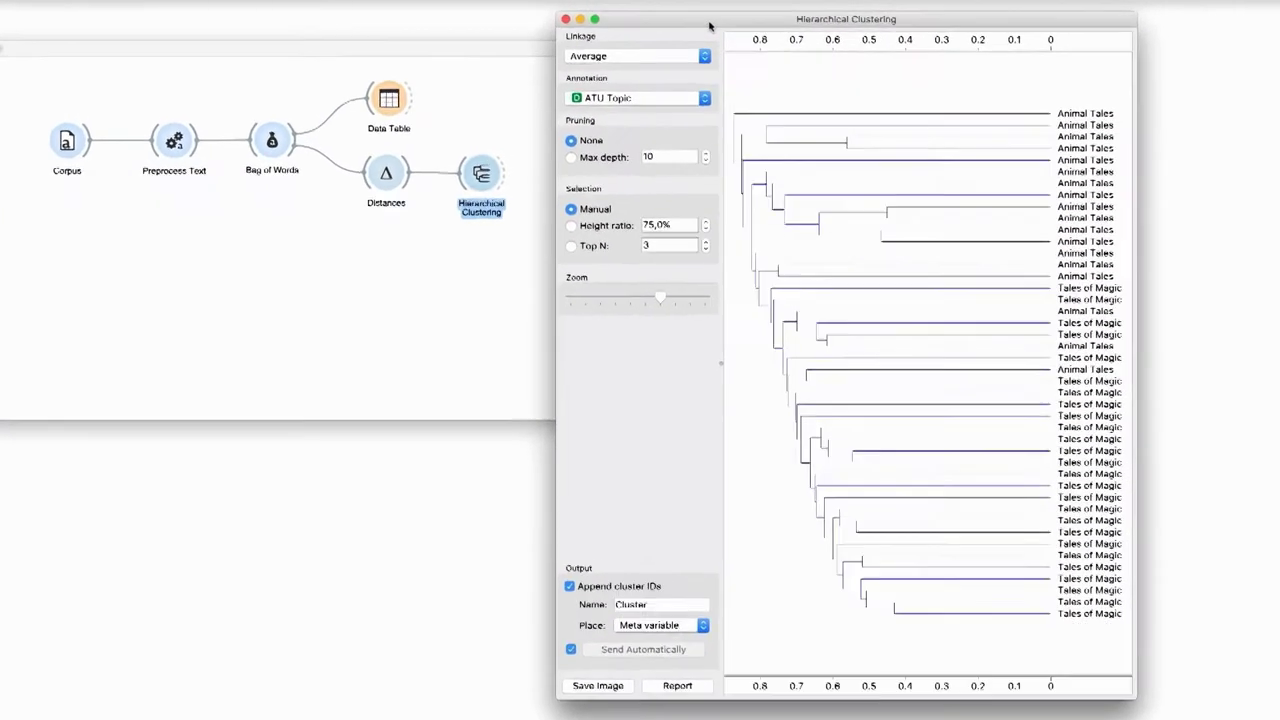
{"action": "left_click", "coordinate": [656, 62]}
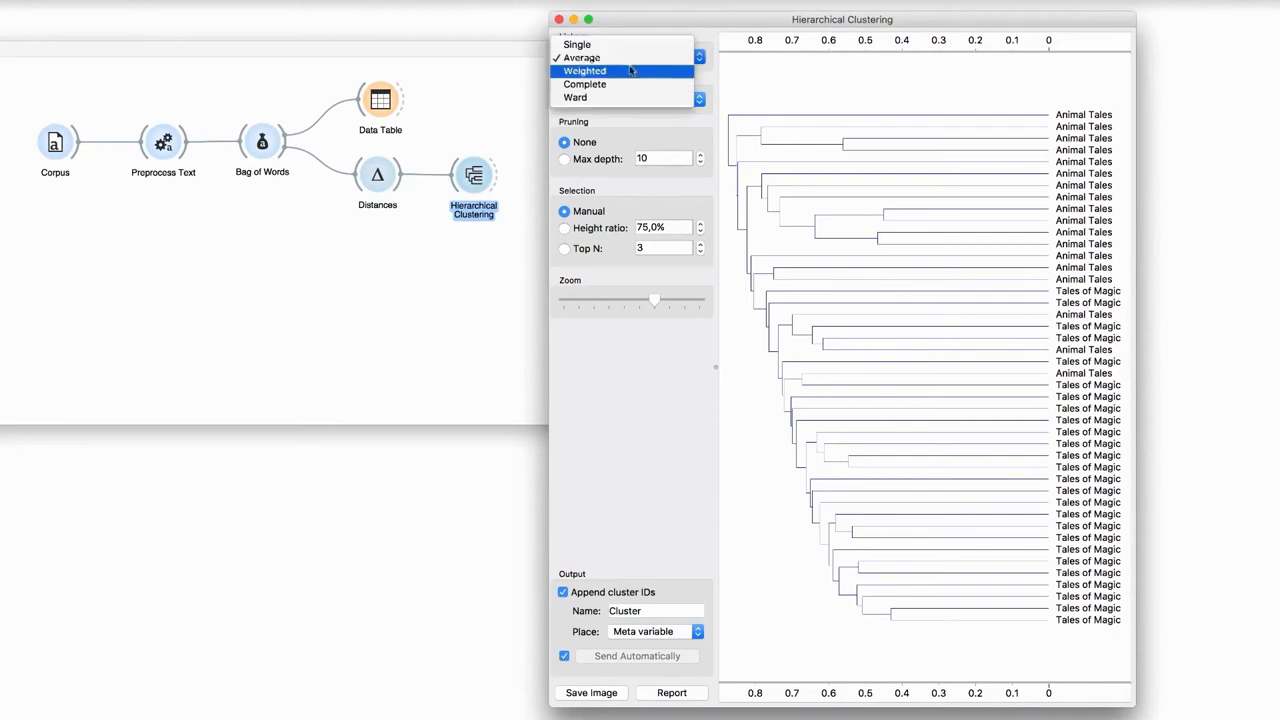
{"action": "left_click", "coordinate": [593, 97]}
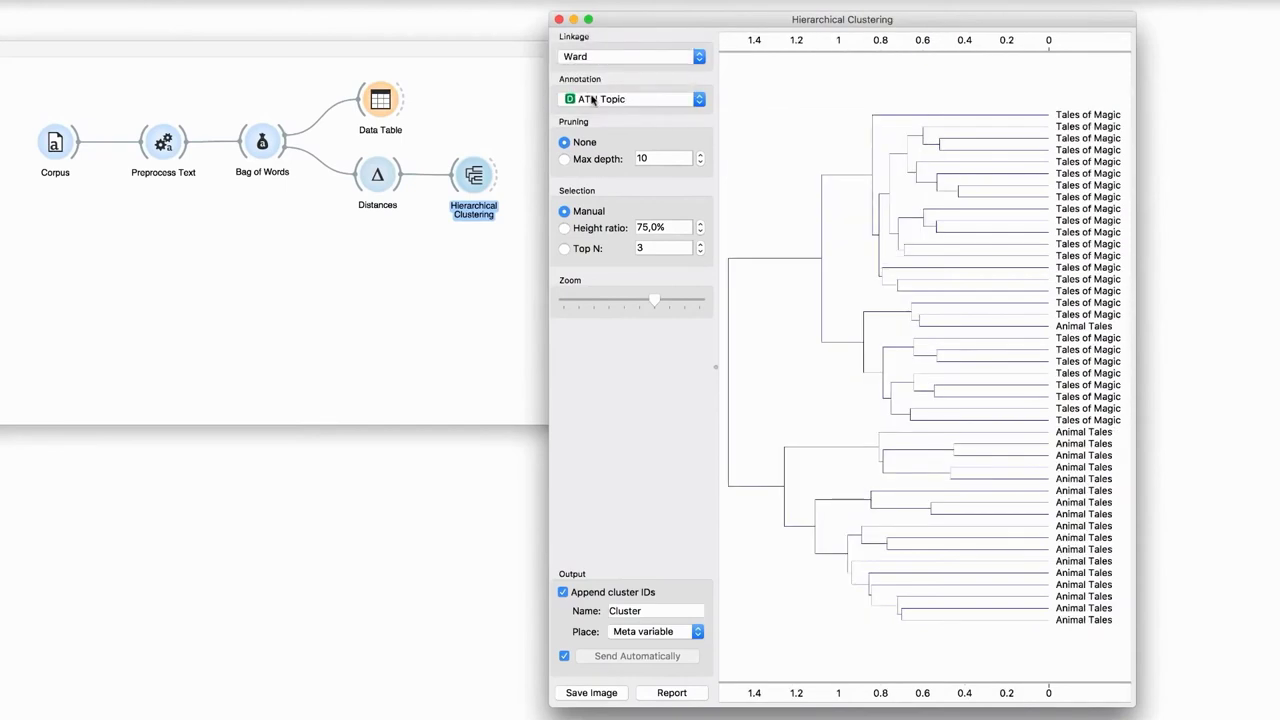
{"action": "left_click", "coordinate": [901, 42]}
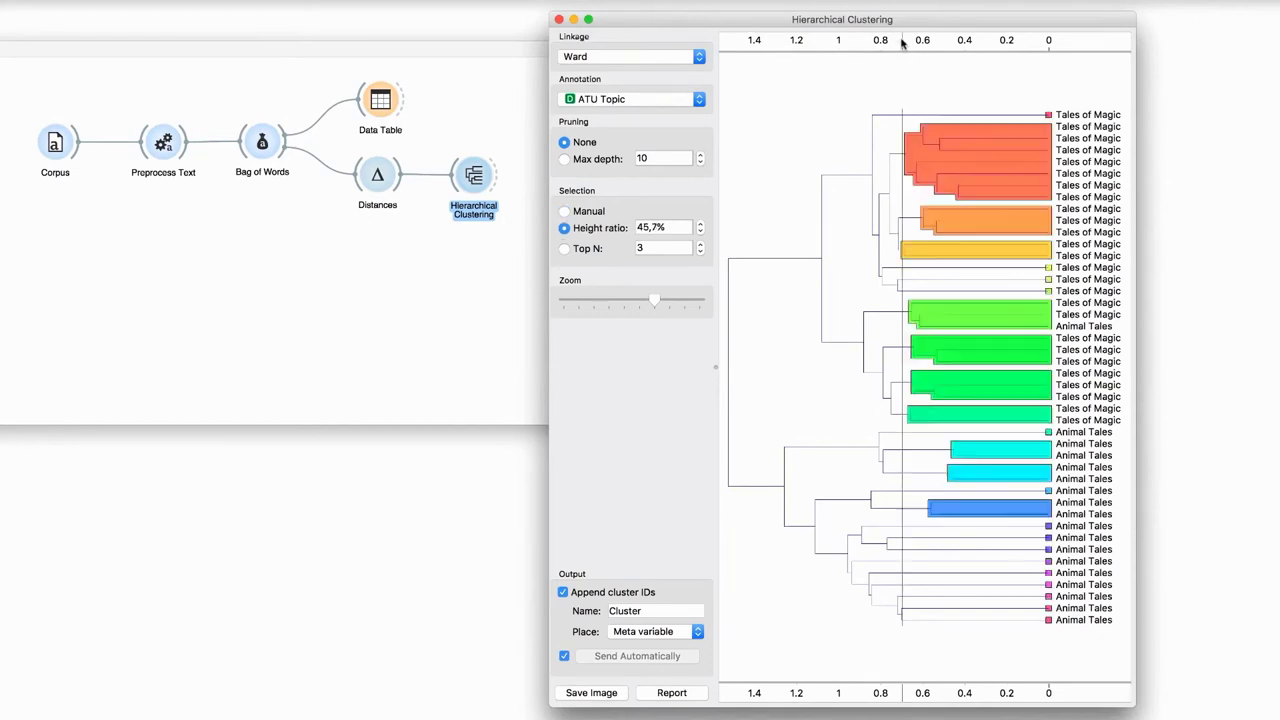
{"action": "left_click_drag", "start_coordinate": [902, 42], "coordinate": [766, 44]}
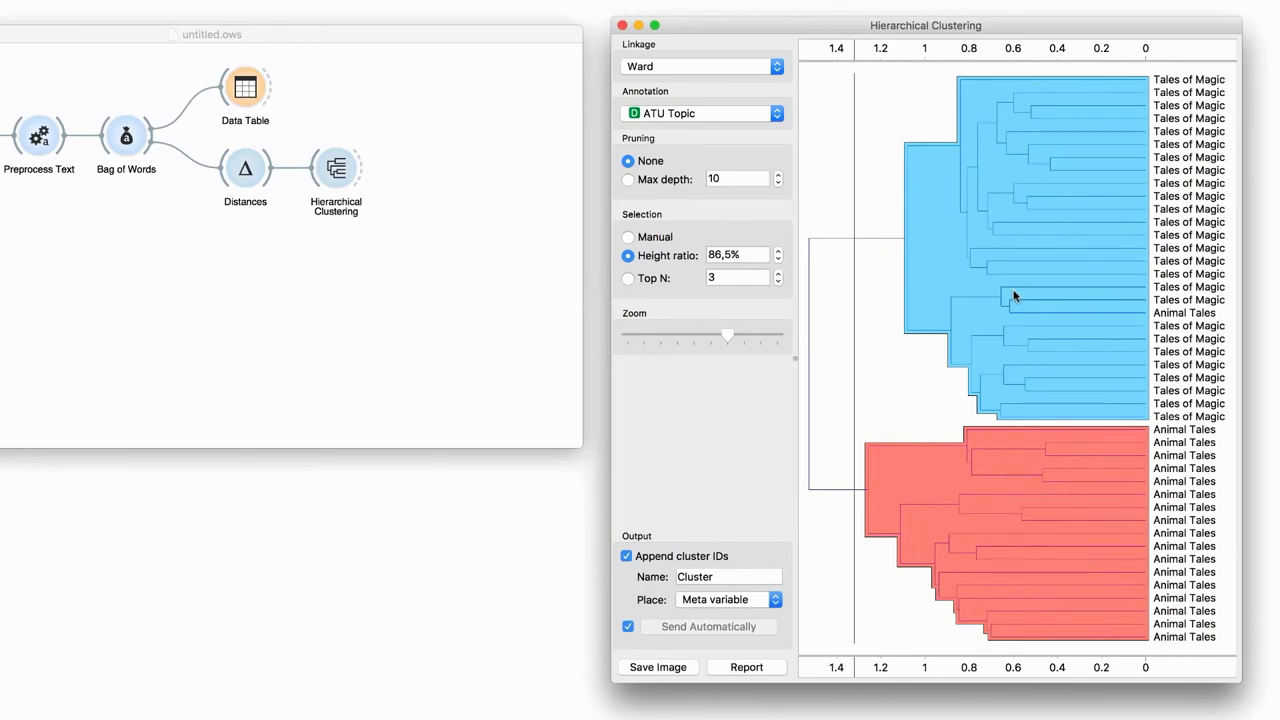
- Send a three-tale branch to a Corpus Viewer and read Little Red Riding Hood, Snow White and the third tale
{"action": "left_click", "coordinate": [1013, 296]}
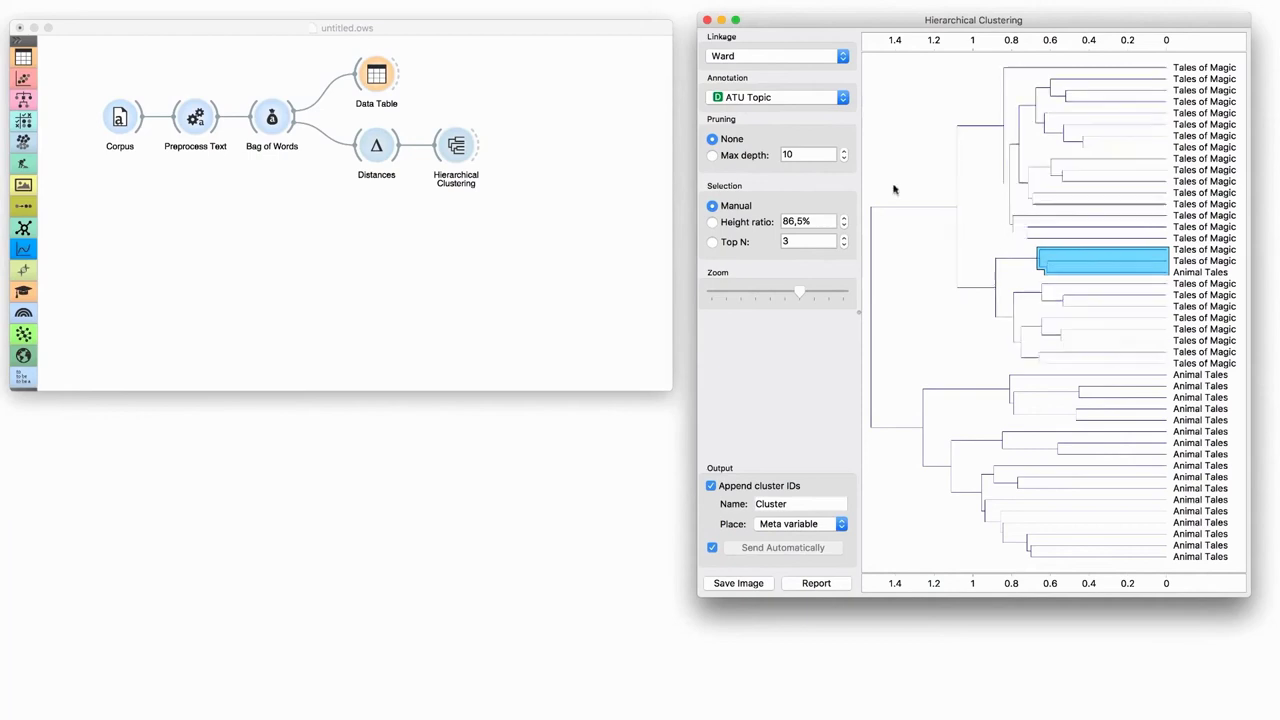
{"action": "left_click_drag", "start_coordinate": [477, 146], "coordinate": [535, 148]}
{"action": "type", "text": "corpus v"}
{"action": "key", "text": "Return"}
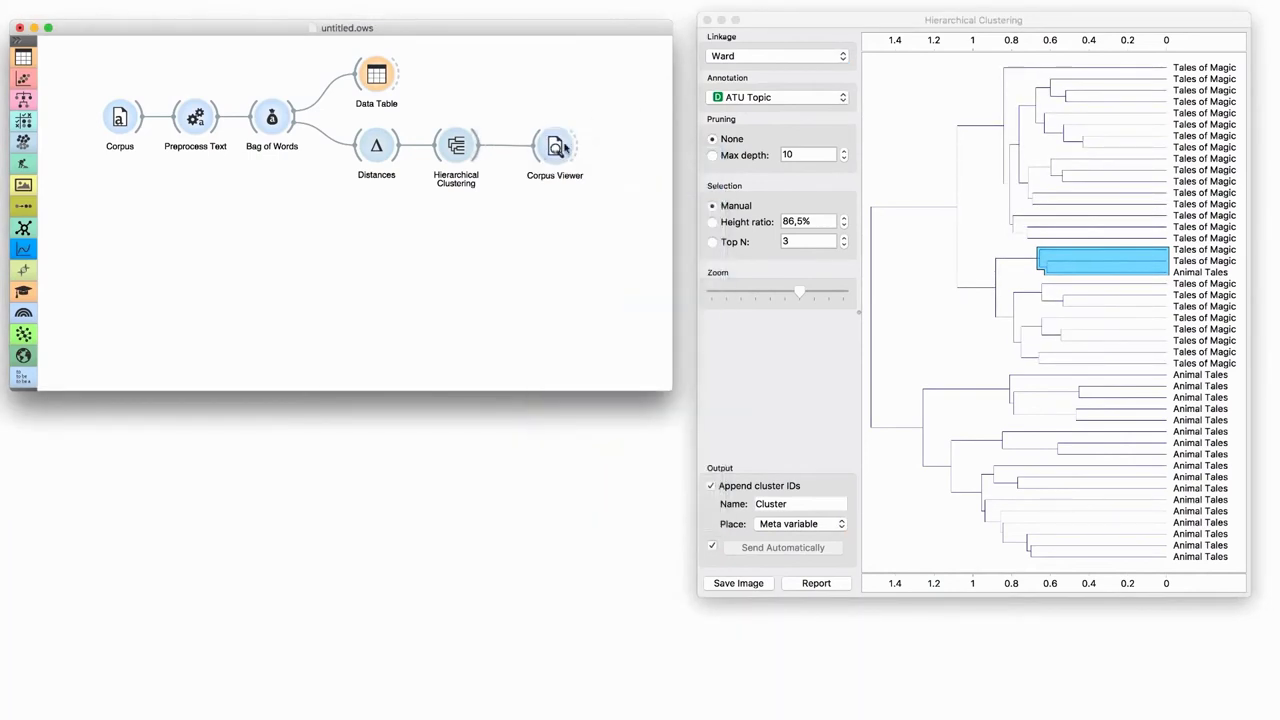
{"action": "double_click", "coordinate": [563, 148]}
{"action": "left_click_drag", "start_coordinate": [565, 148], "coordinate": [418, 213]}
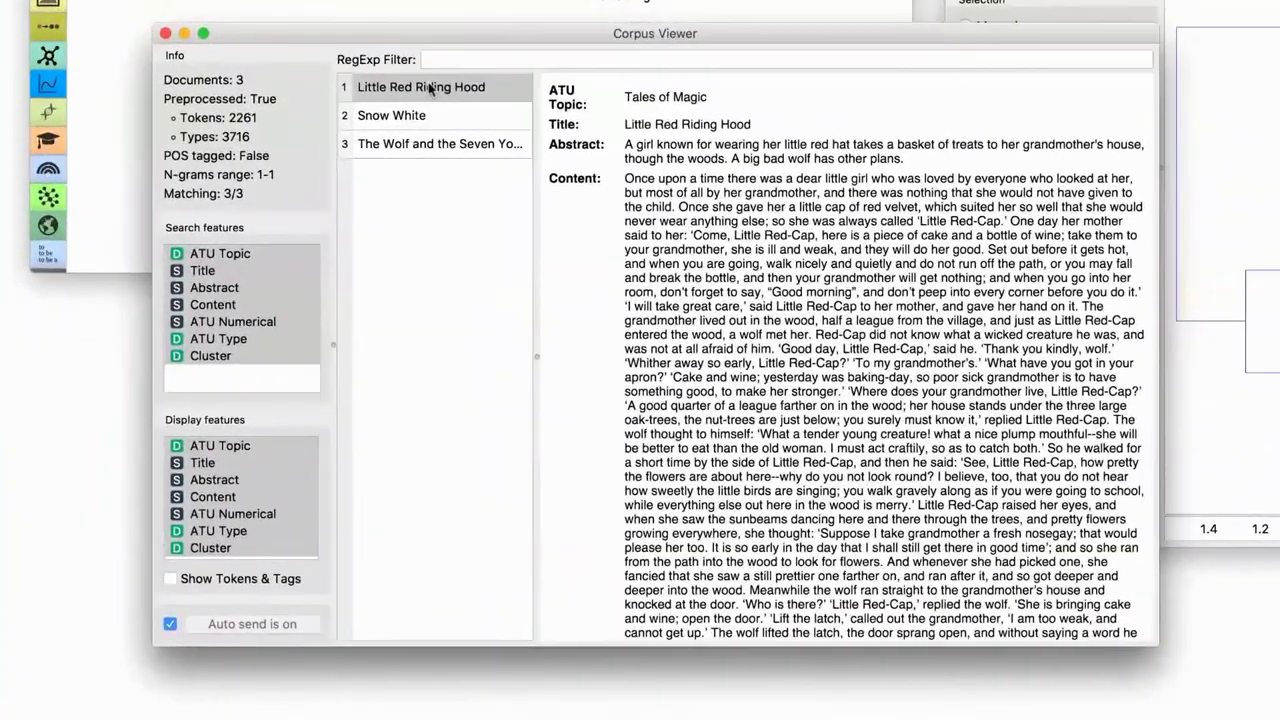
{"action": "left_click", "coordinate": [431, 90]}
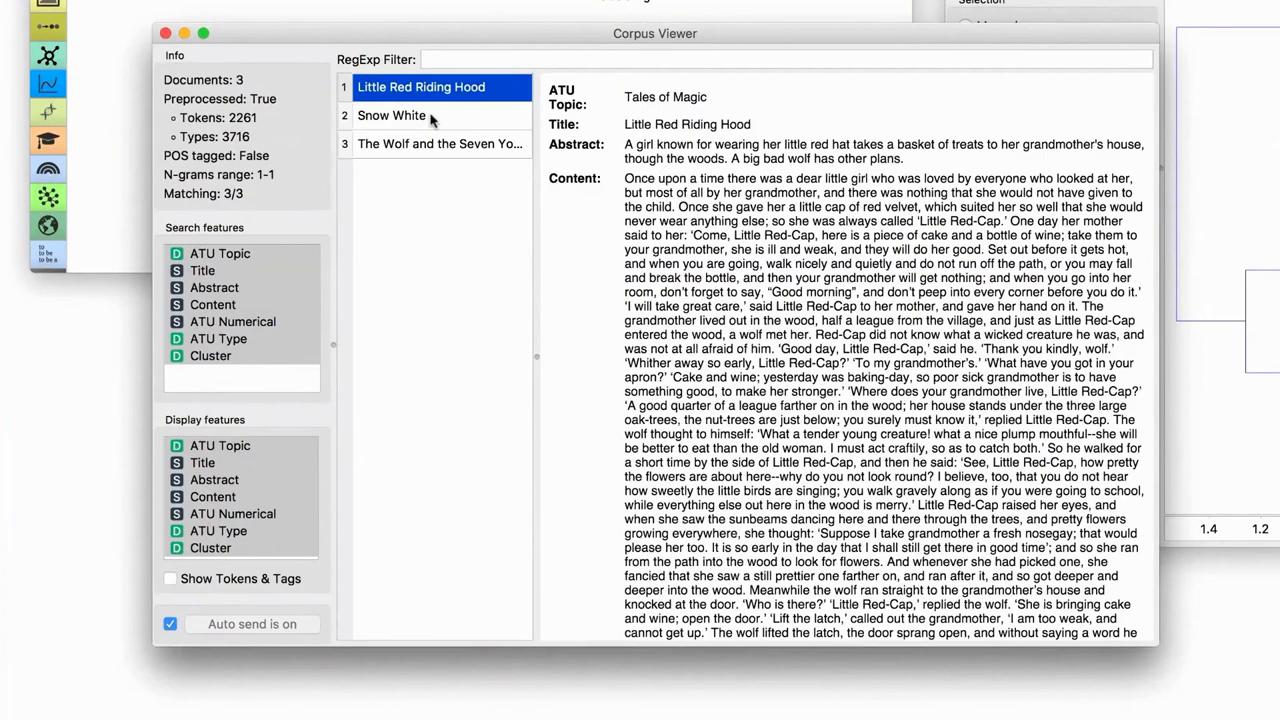
{"action": "left_click", "coordinate": [432, 118]}
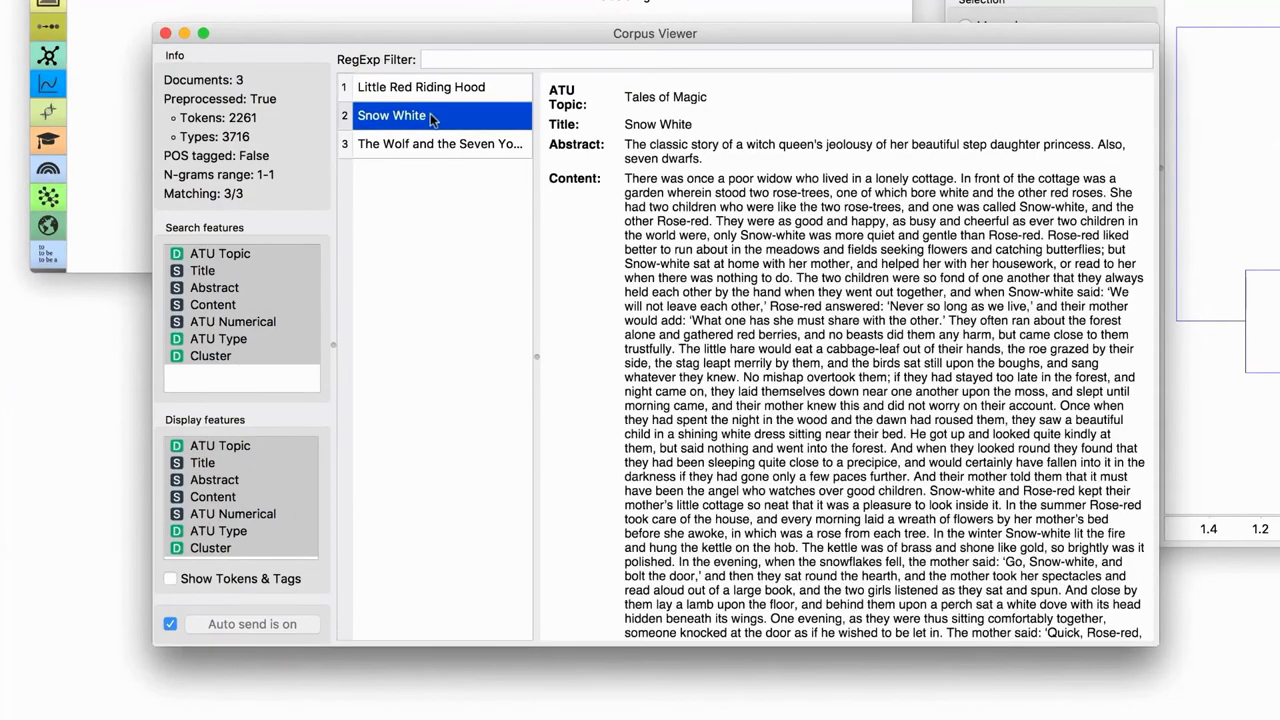
{"action": "left_click", "coordinate": [427, 146]}
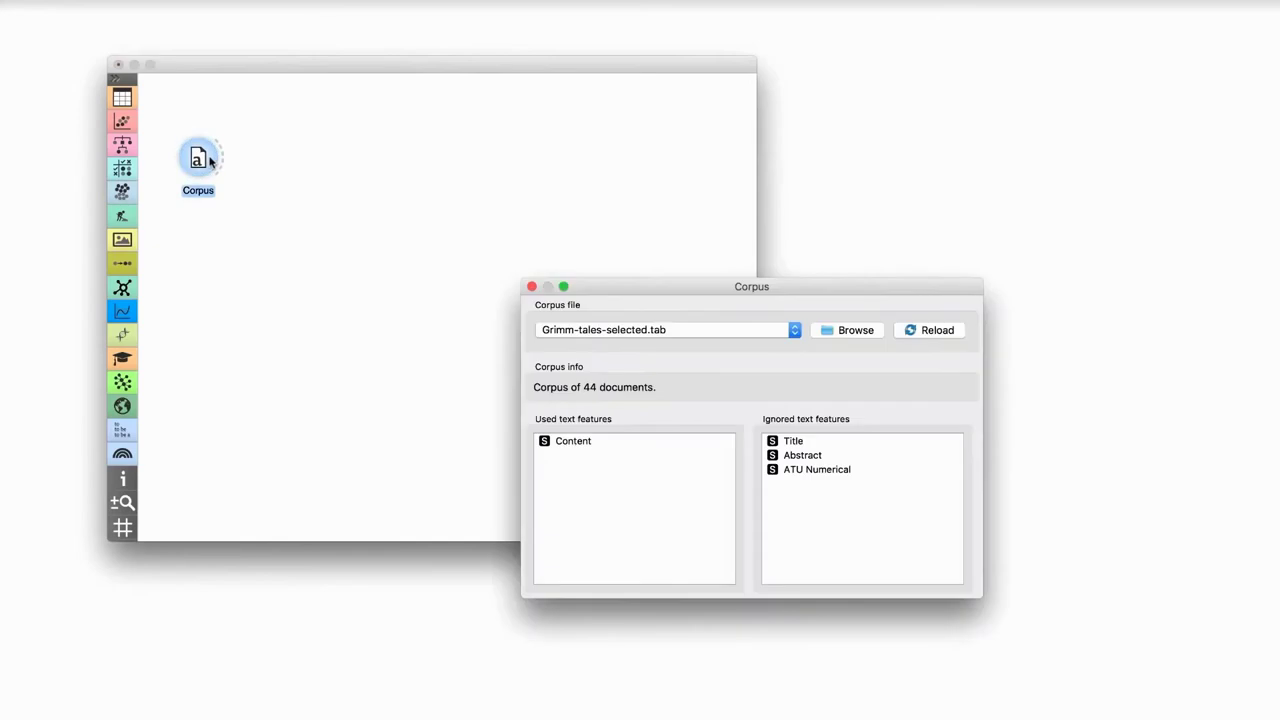
- Link Corpus to a new Corpus Viewer and open it to list all 44 tales
{"action": "left_click", "coordinate": [532, 288]}
{"action": "left_click_drag", "start_coordinate": [220, 156], "coordinate": [334, 138]}
{"action": "type", "text": "corpus"}
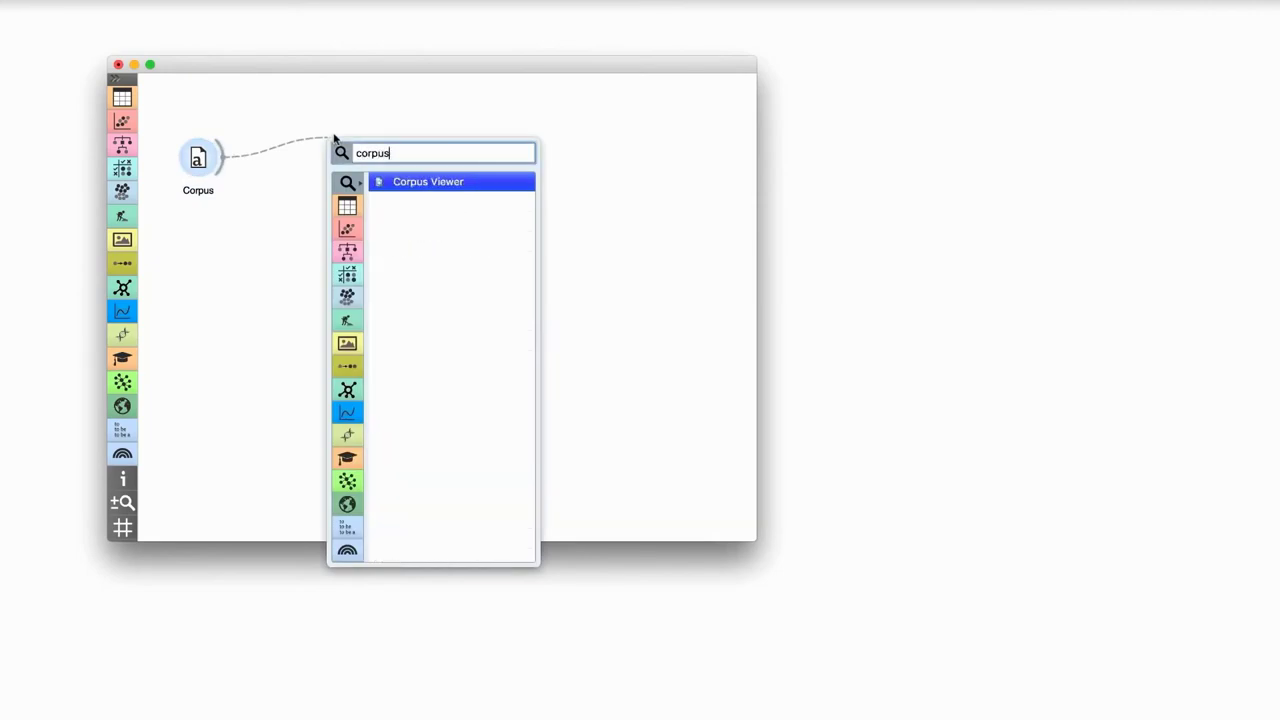
{"action": "key", "text": "Return"}
{"action": "double_click", "coordinate": [346, 137]}
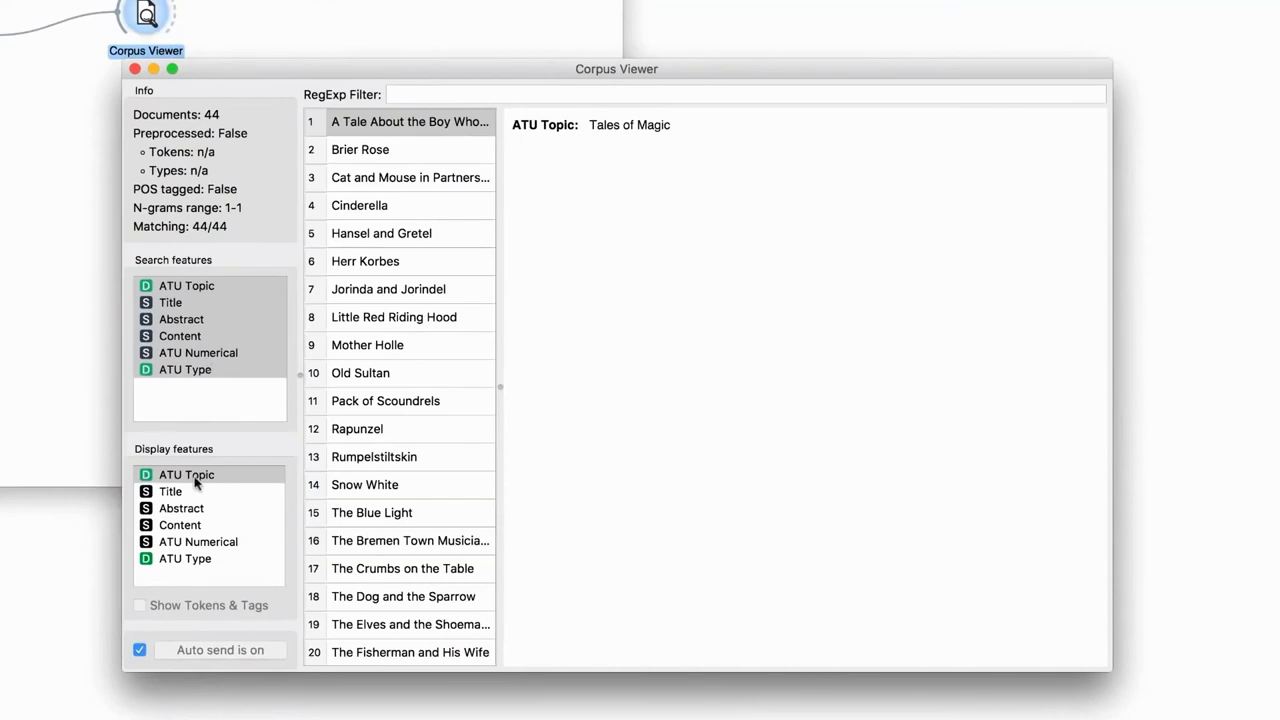
- Select the first nine tales in Corpus Viewer to compare their ATU Topics
{"action": "left_click", "coordinate": [398, 122]}
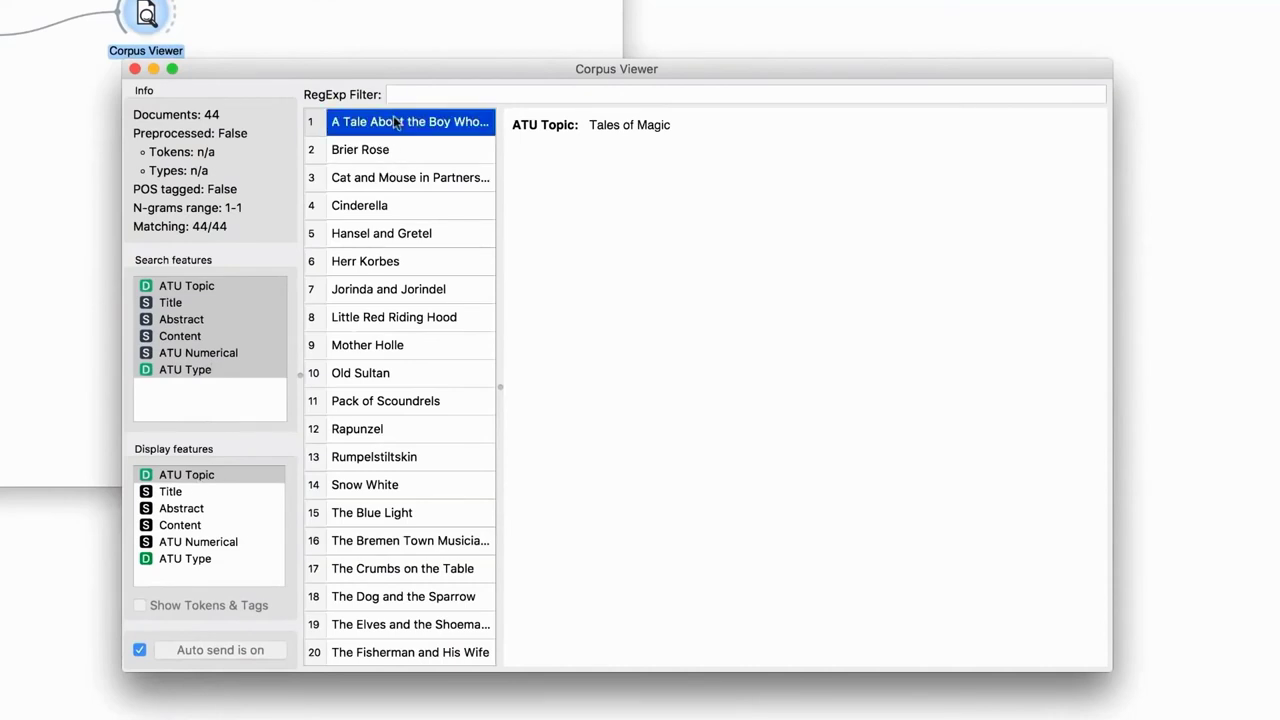
{"action": "left_click_drag", "start_coordinate": [393, 141], "coordinate": [401, 363]}
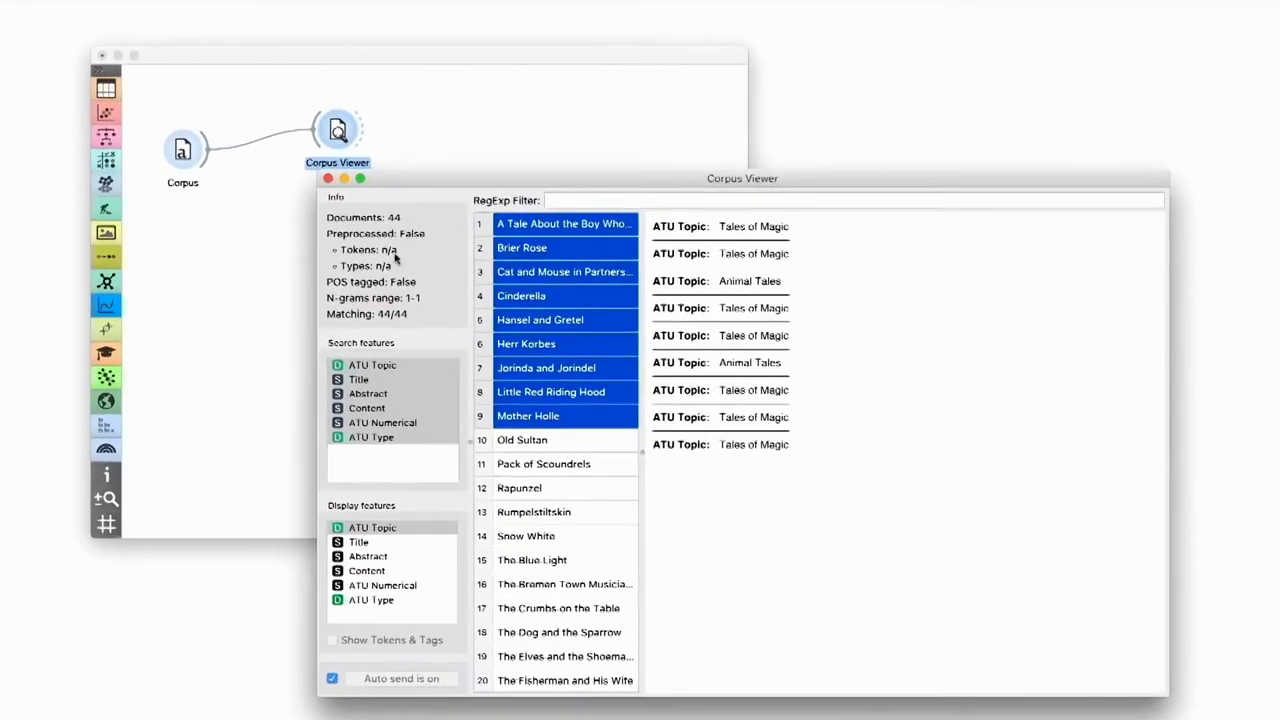
{"action": "left_click", "coordinate": [342, 188]}
{"action": "left_click_drag", "start_coordinate": [220, 162], "coordinate": [323, 213]}
- Chain Preprocess Text and then Bag of Words after Corpus
{"action": "type", "text": "pre"}
{"action": "key", "text": "Down"}
{"action": "key", "text": "Return"}
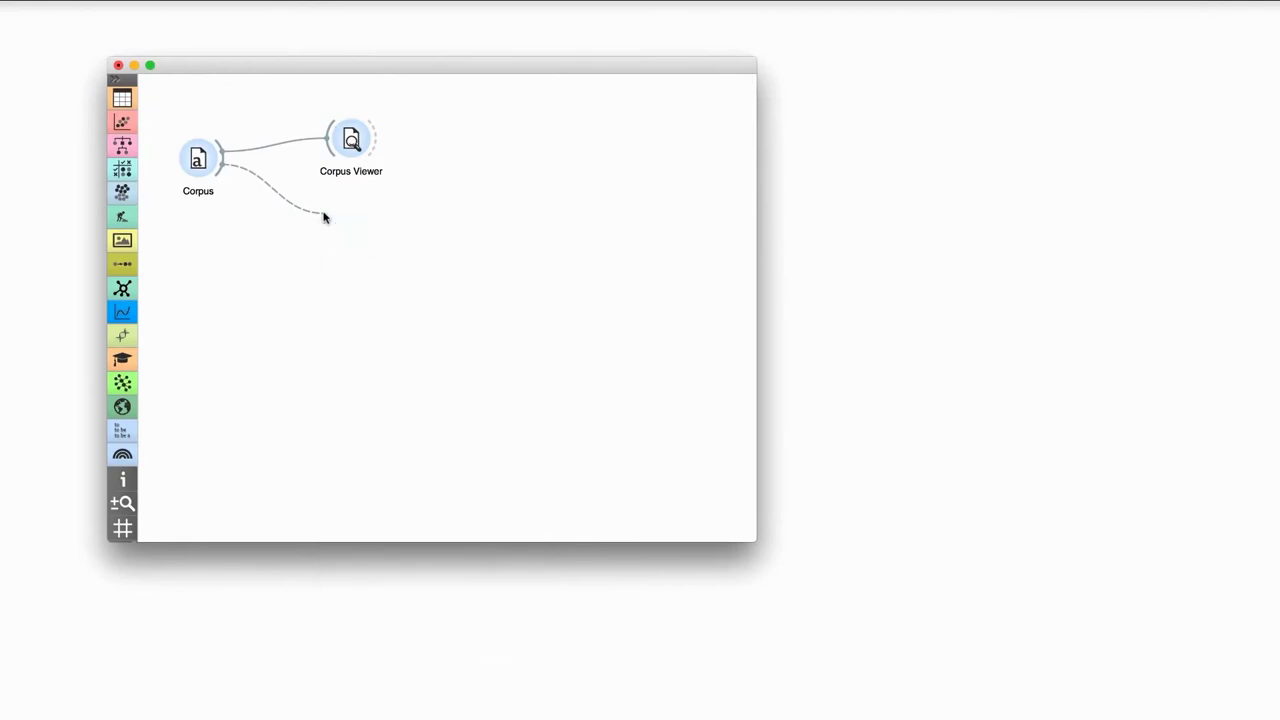
{"action": "left_click_drag", "start_coordinate": [371, 211], "coordinate": [437, 213]}
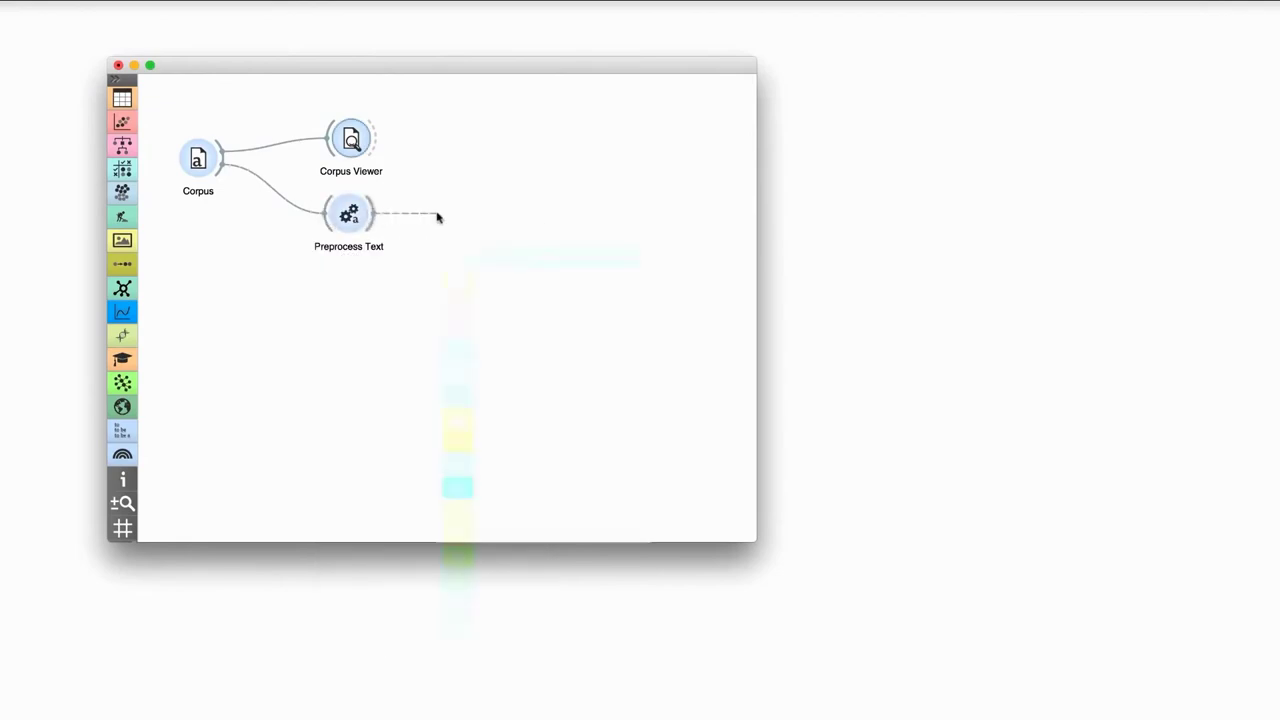
{"action": "type", "text": "bag"}
{"action": "key", "text": "Return"}
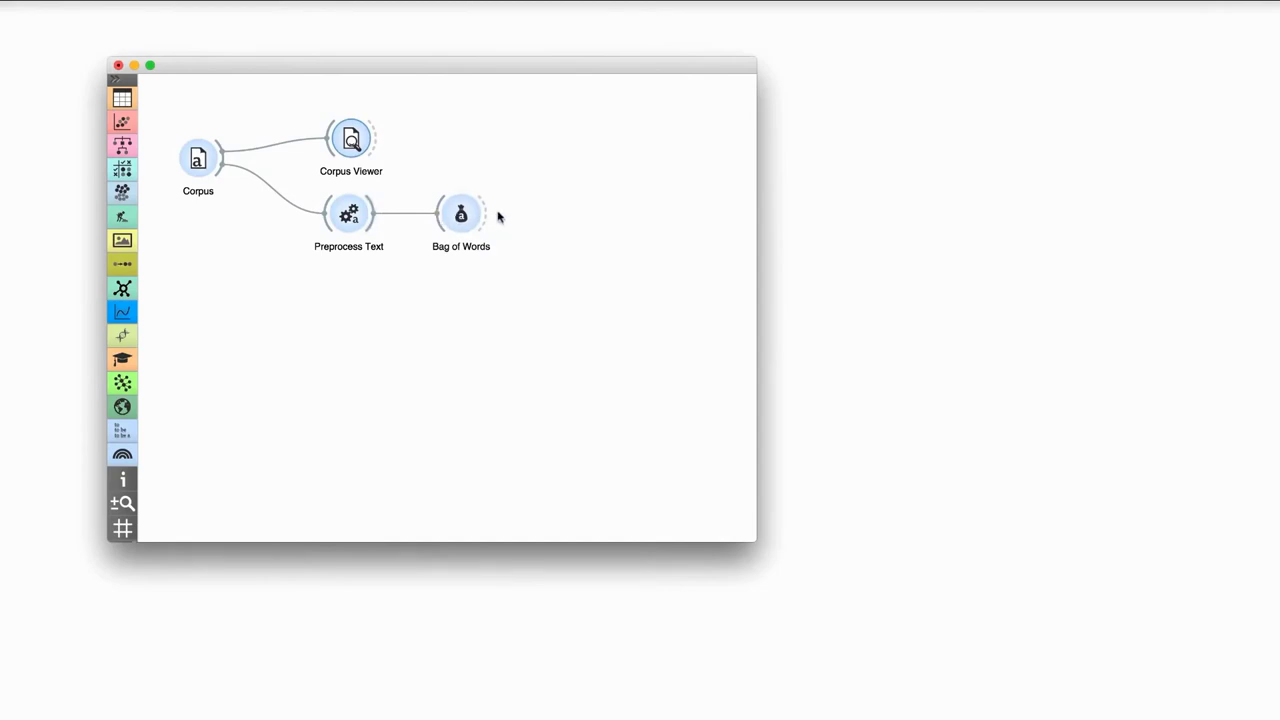
- Add Logistic Regression after Bag of Words and open a Nomogram showing Animal Tales' top ten words
{"action": "left_click_drag", "start_coordinate": [490, 213], "coordinate": [551, 215]}
{"action": "type", "text": "logi"}
{"action": "key", "text": "Return"}
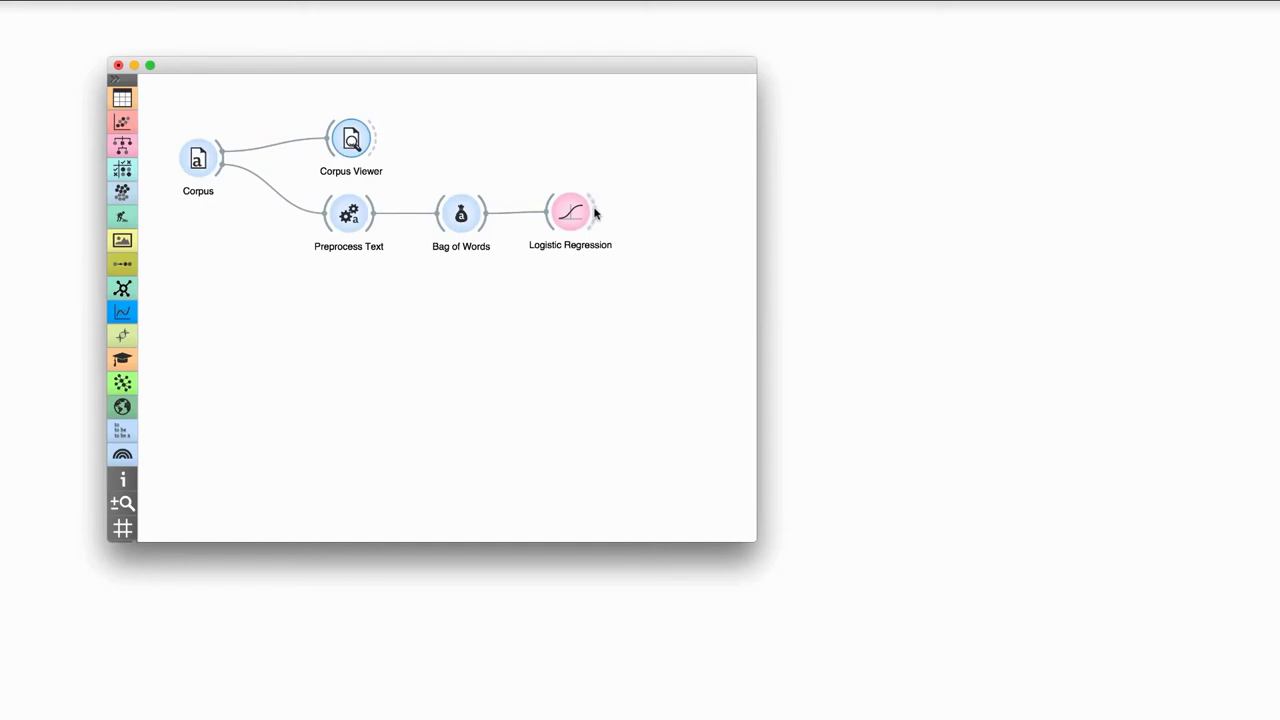
{"action": "left_click_drag", "start_coordinate": [594, 212], "coordinate": [650, 213]}
{"action": "type", "text": "nomo"}
{"action": "key", "text": "Return"}
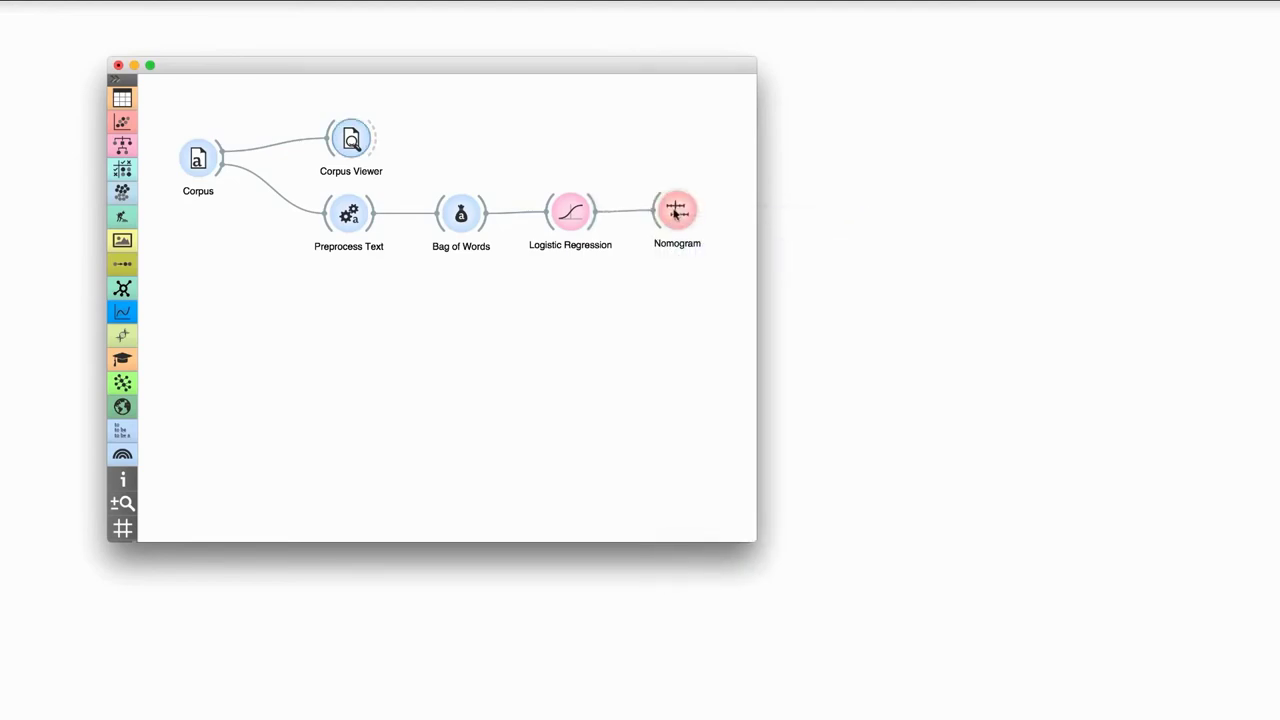
{"action": "left_click", "coordinate": [677, 211]}
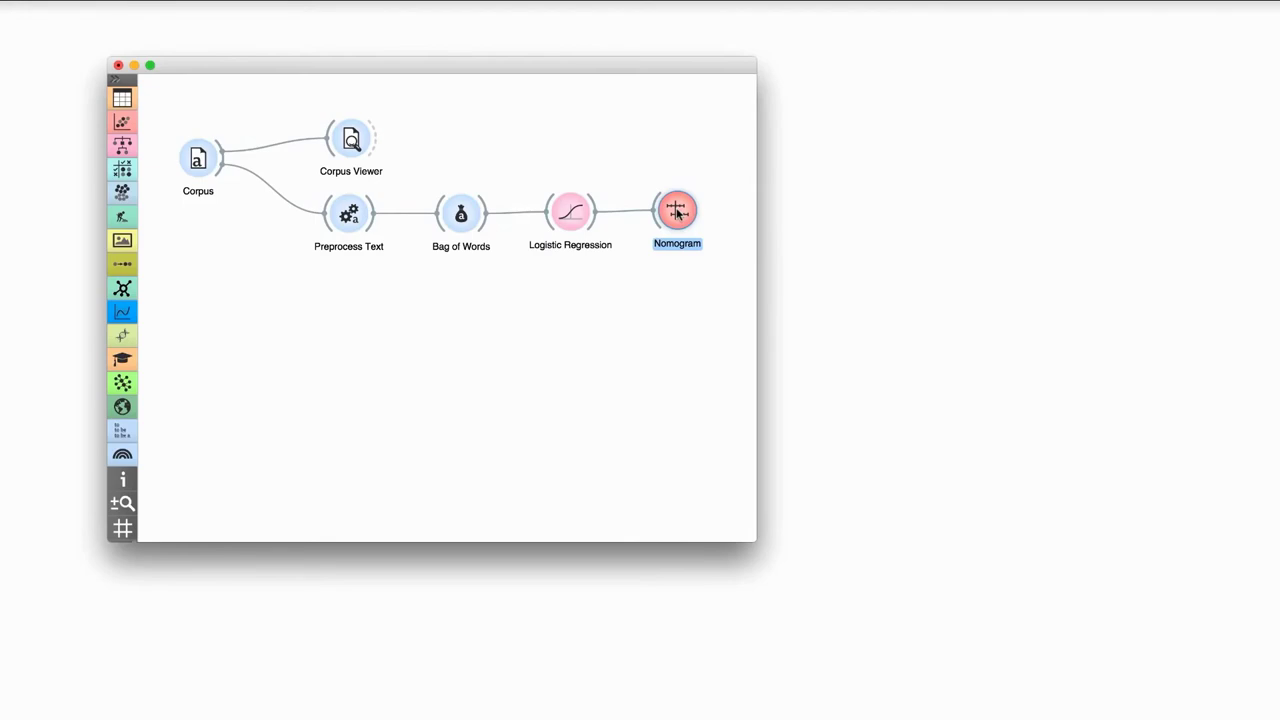
{"action": "double_click", "coordinate": [677, 211]}
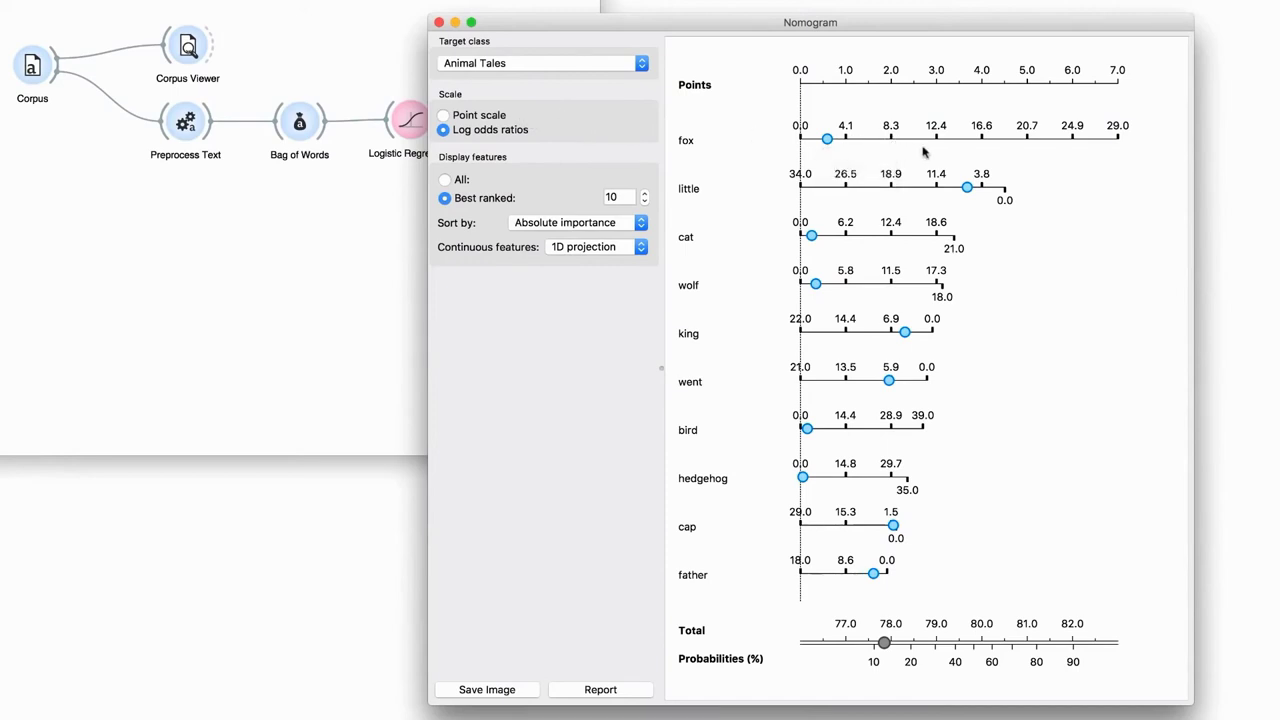
{"action": "mouse_move", "coordinate": [826, 142]}
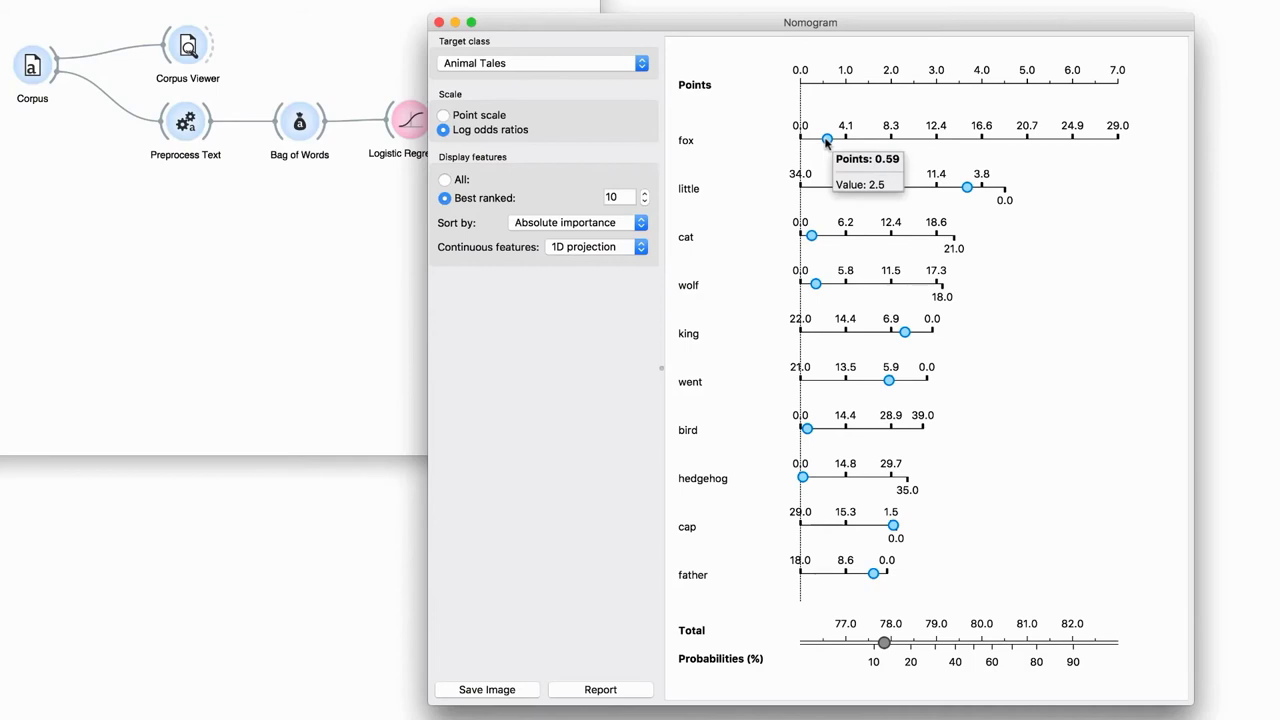
{"action": "mouse_move", "coordinate": [827, 141]}
{"action": "left_mouse_down"}
{"action": "mouse_move", "coordinate": [1118, 140]}
{"action": "mouse_move", "coordinate": [802, 143]}
{"action": "left_mouse_up"}
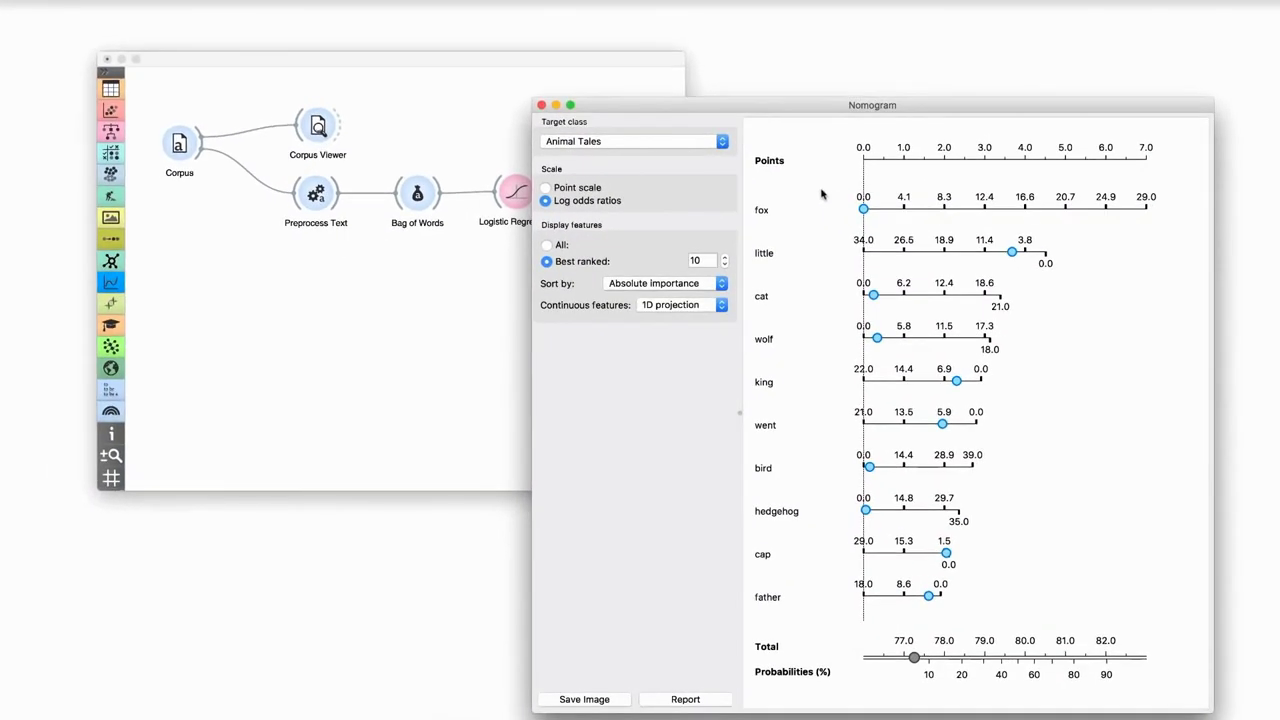
{"action": "left_click", "coordinate": [542, 105]}
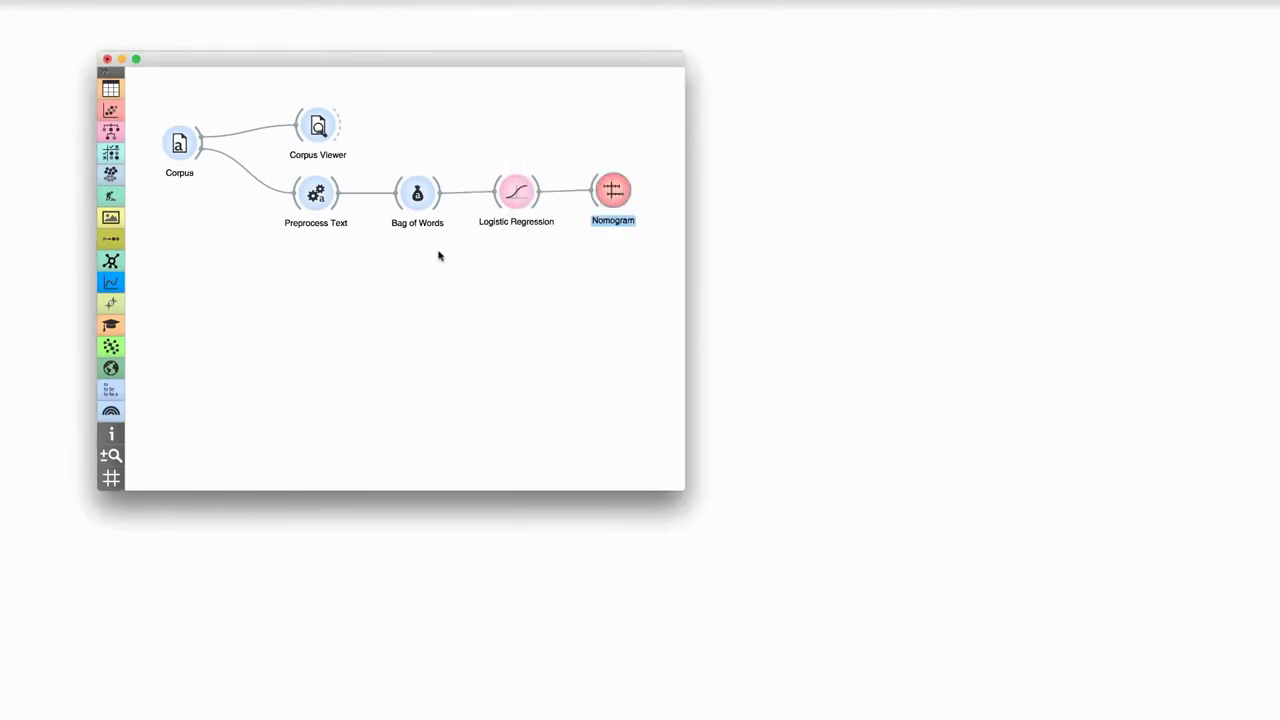
- Move Logistic Regression and Nomogram up and link Bag of Words to a new Test & Score
{"action": "left_click_drag", "start_coordinate": [650, 170], "coordinate": [480, 240]}
{"action": "left_click_drag", "start_coordinate": [513, 190], "coordinate": [514, 136]}
{"action": "left_click", "coordinate": [504, 232]}
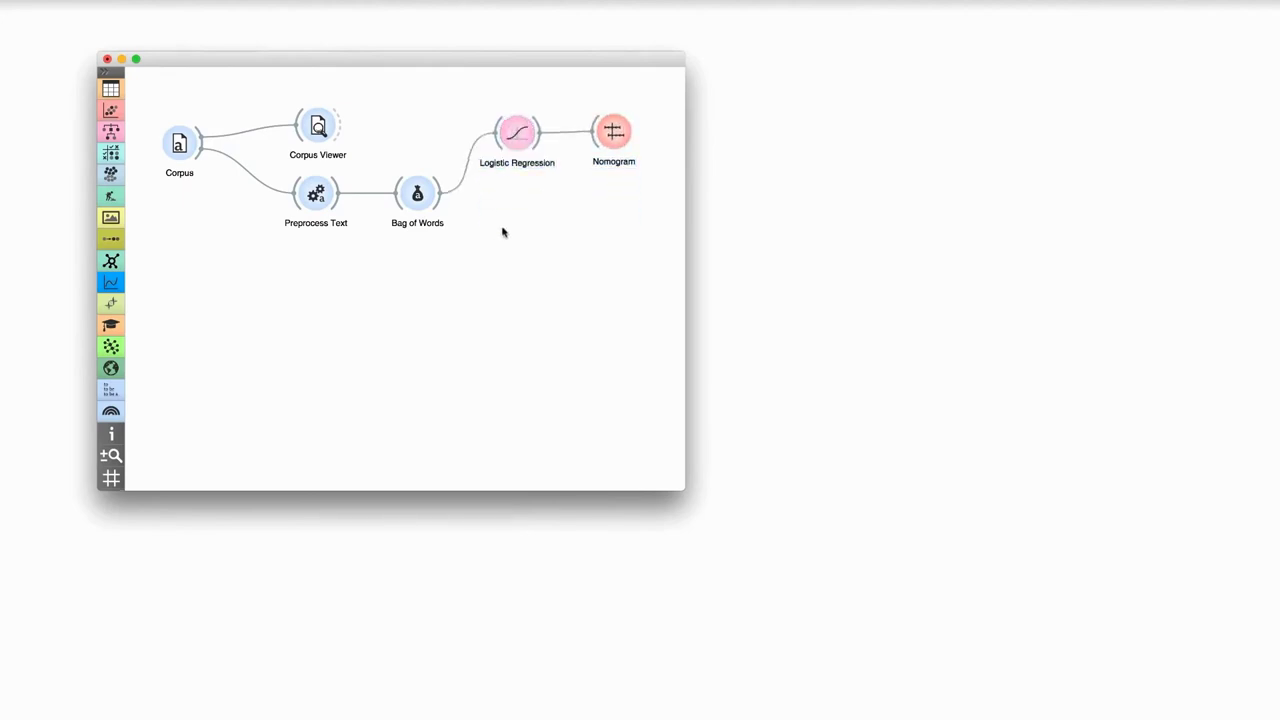
{"action": "left_click_drag", "start_coordinate": [437, 200], "coordinate": [503, 226]}
{"action": "type", "text": "test"}
{"action": "key", "text": "Return"}
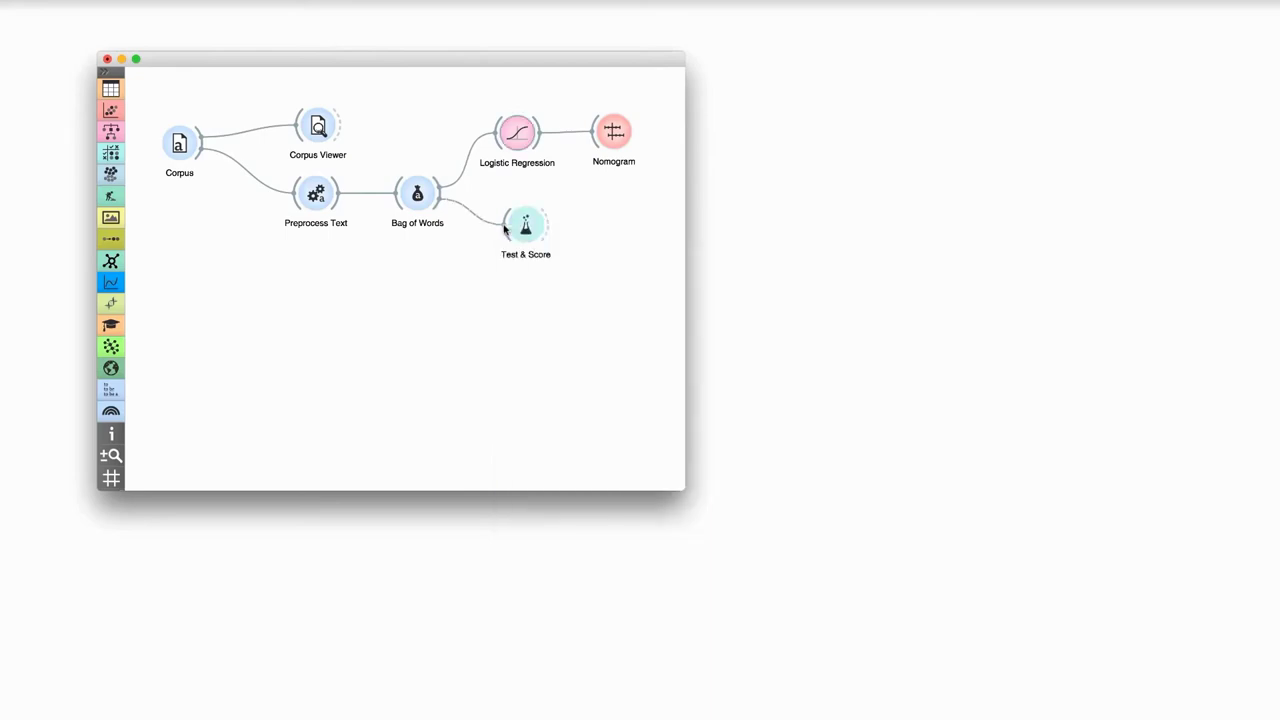
- Give Test & Score a second Logistic Regression learner and view its evaluation results
{"action": "left_click_drag", "start_coordinate": [506, 237], "coordinate": [445, 262]}
{"action": "type", "text": "logi"}
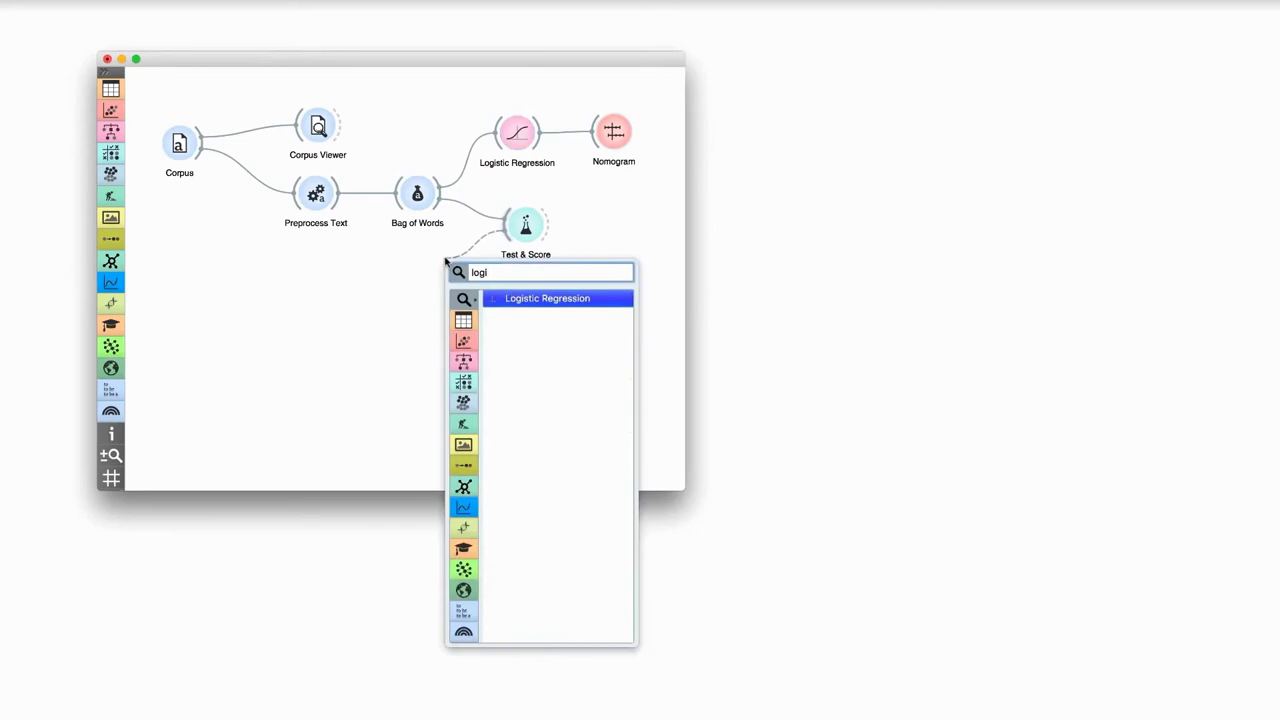
{"action": "key", "text": "Return"}
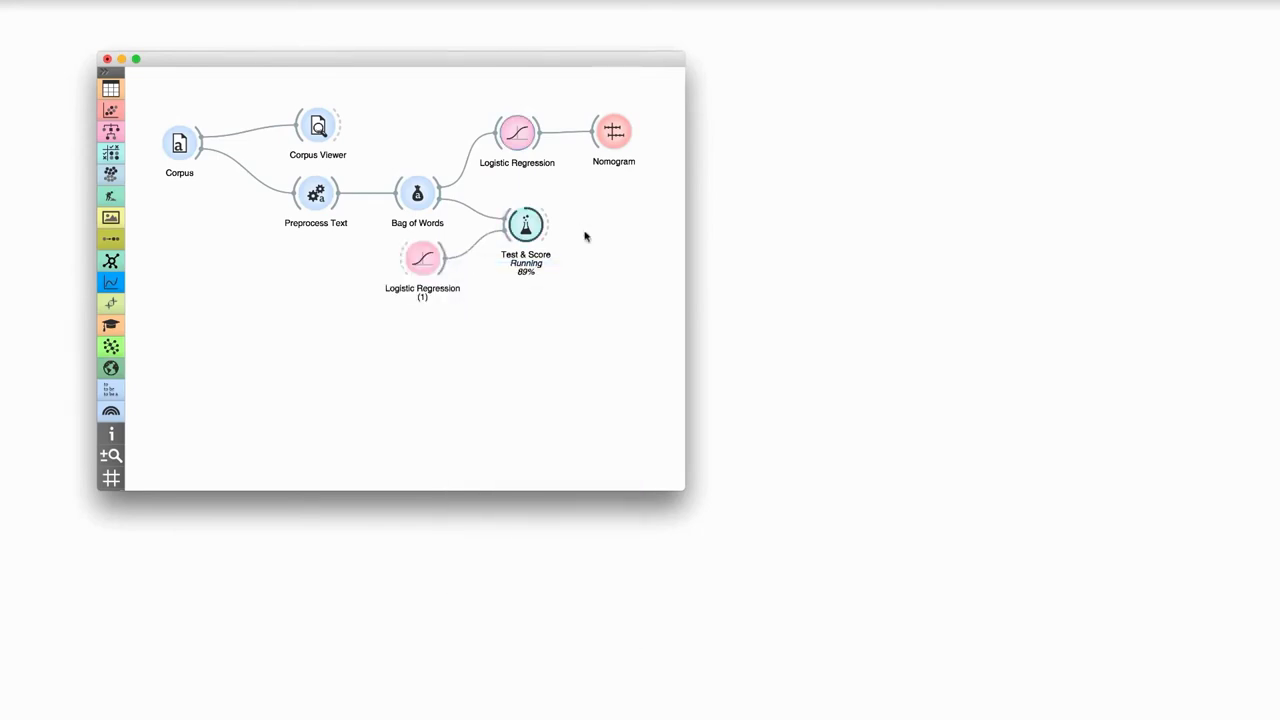
{"action": "double_click", "coordinate": [541, 230]}
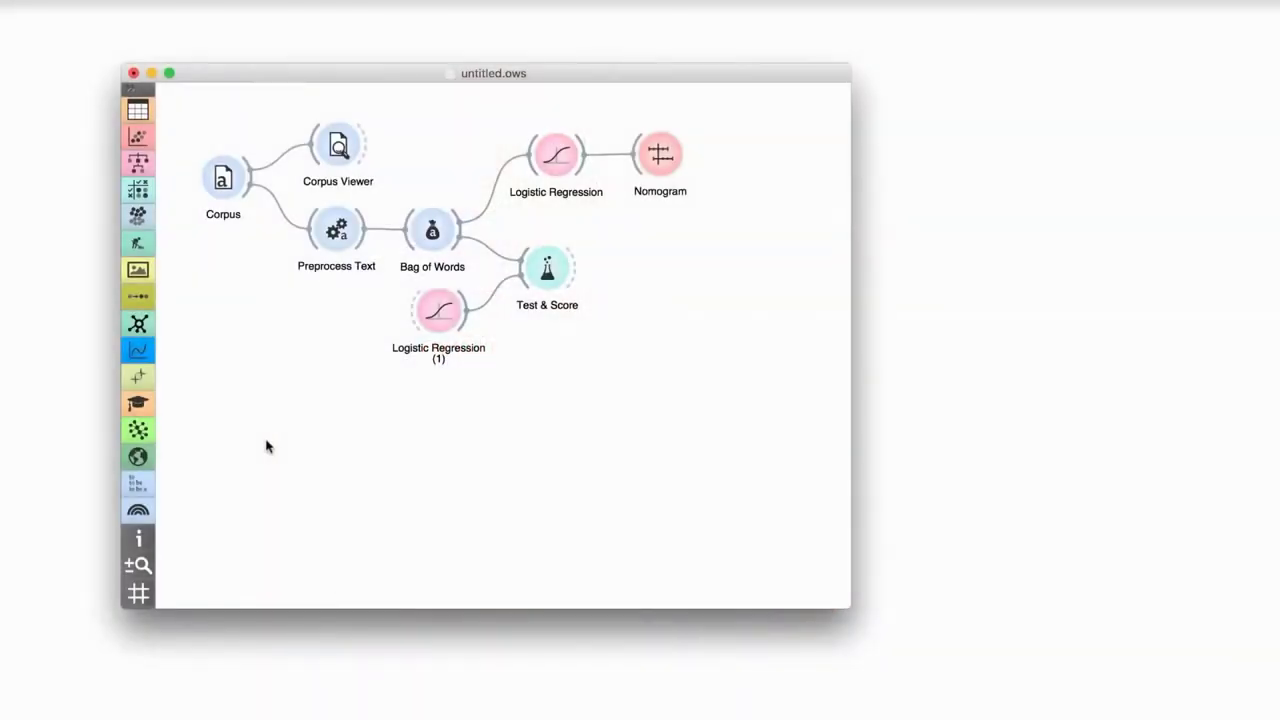
- Place a second Corpus widget and load Andersen.tab with its 3 documents
{"action": "right_click", "coordinate": [266, 446]}
{"action": "type", "text": "corpus"}
{"action": "key", "text": "Return"}
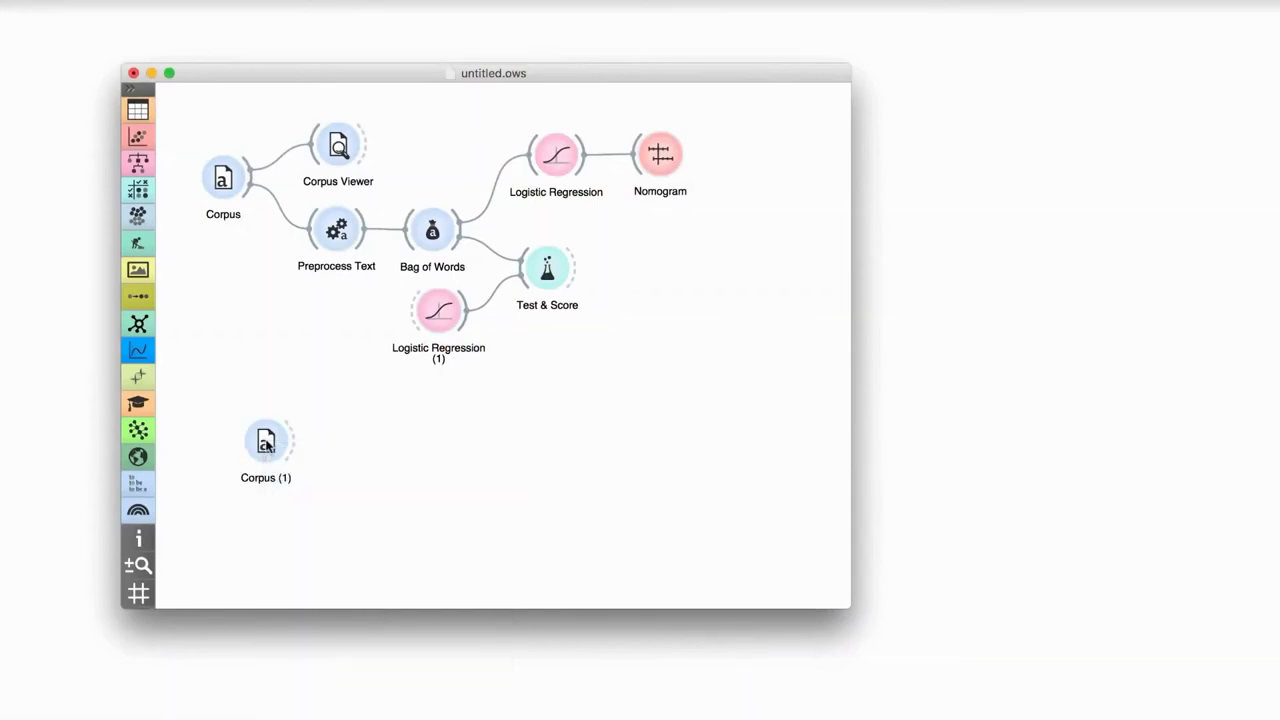
{"action": "double_click", "coordinate": [266, 446]}
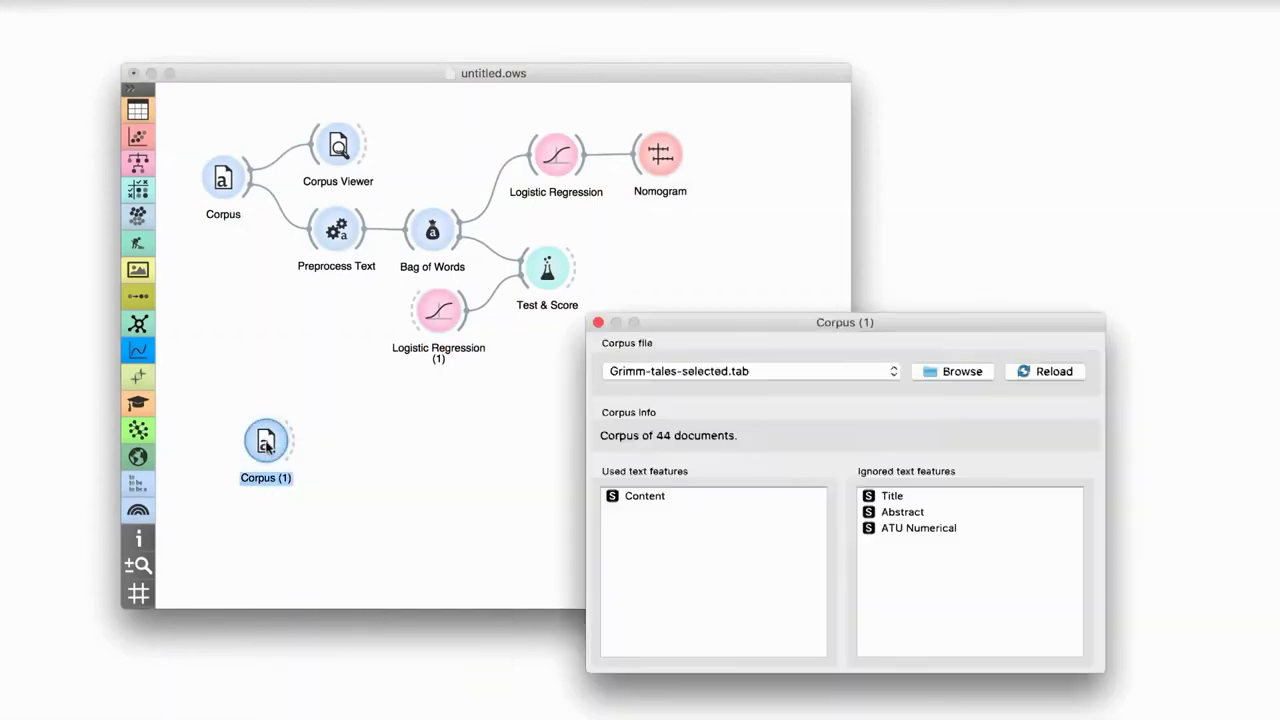
{"action": "left_click", "coordinate": [774, 381]}
{"action": "left_click", "coordinate": [657, 389]}
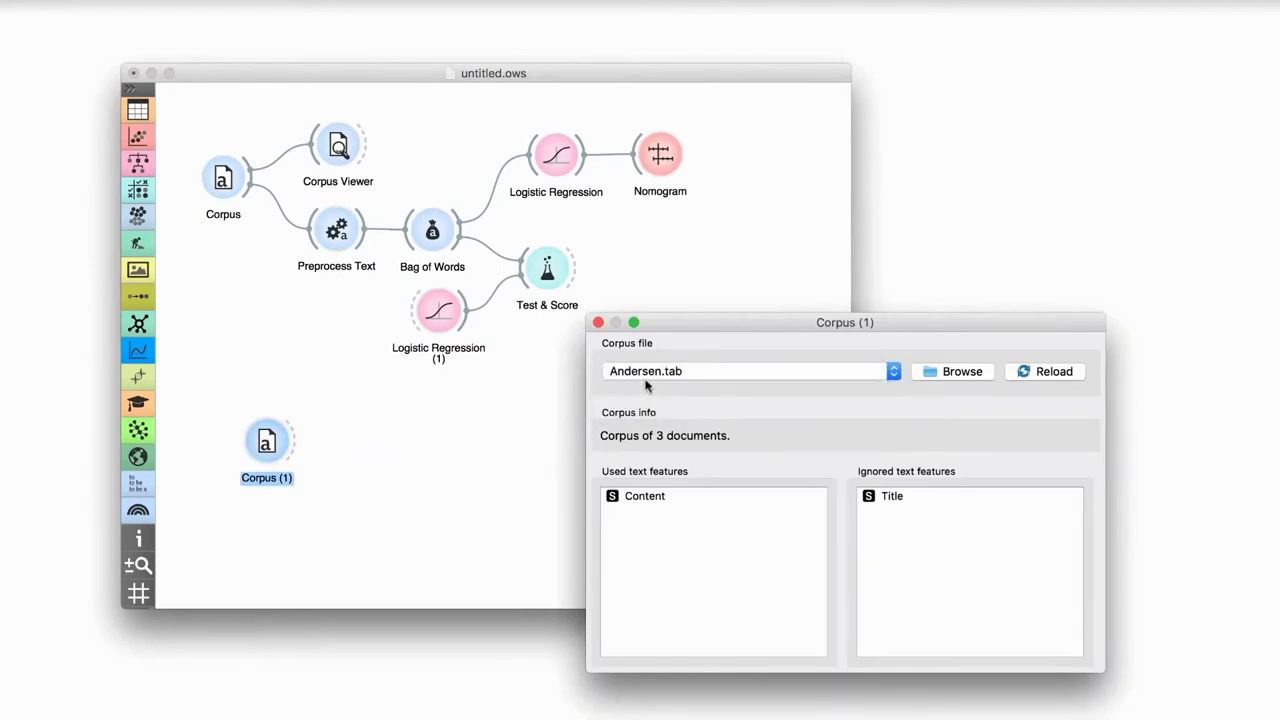
{"action": "left_click", "coordinate": [598, 322]}
- Feed Corpus (1) and Logistic Regression into a new Predictions widget to classify the tales
{"action": "left_click_drag", "start_coordinate": [297, 443], "coordinate": [694, 403]}
{"action": "type", "text": "pred"}
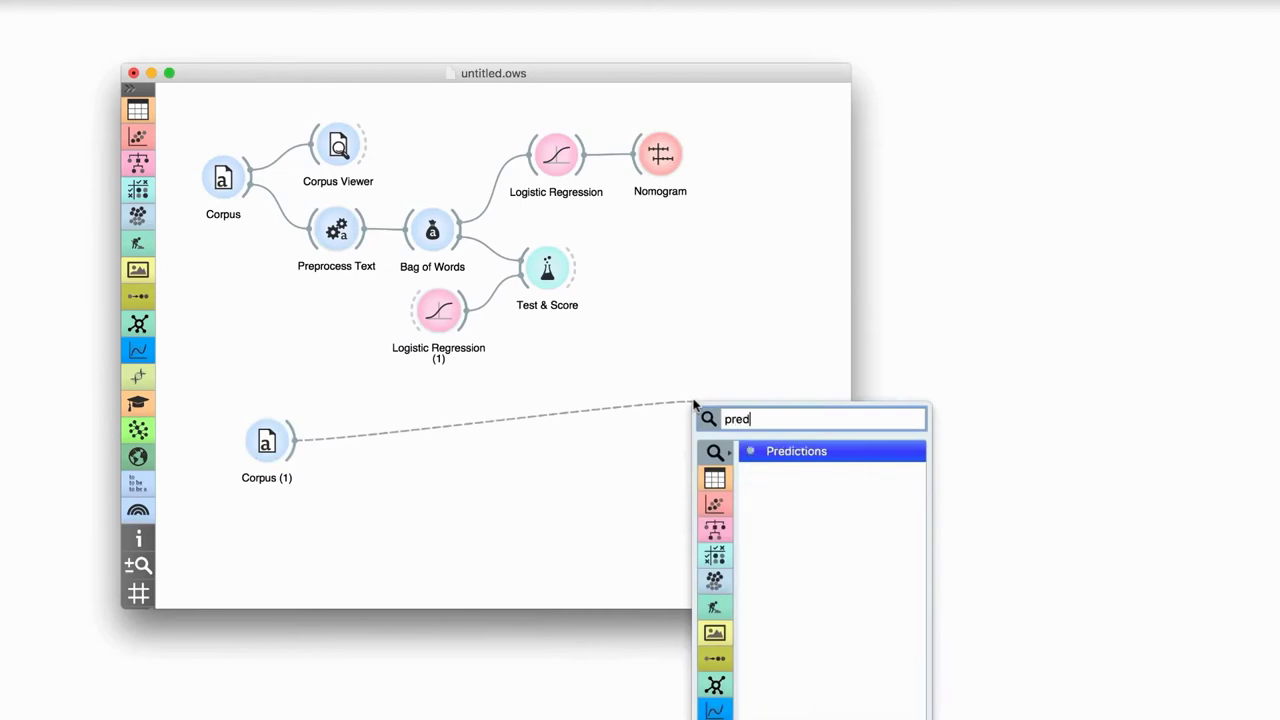
{"action": "key", "text": "Return"}
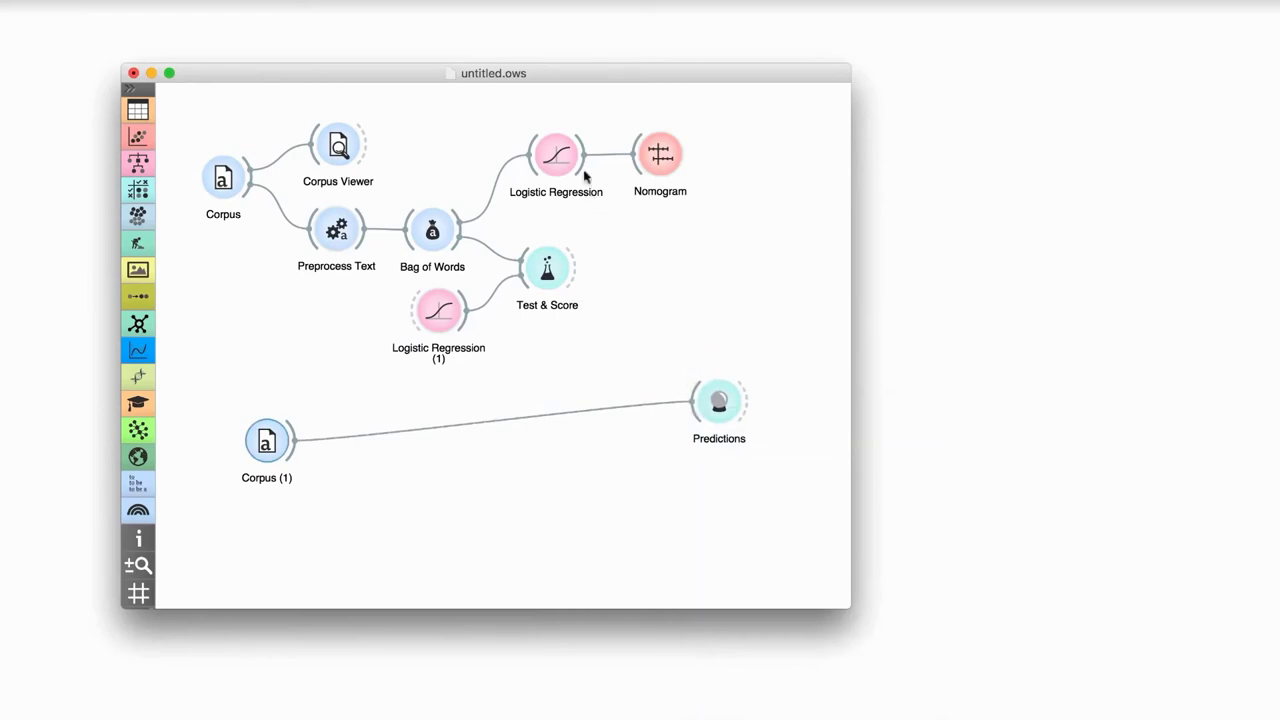
{"action": "left_click_drag", "start_coordinate": [583, 167], "coordinate": [697, 400]}
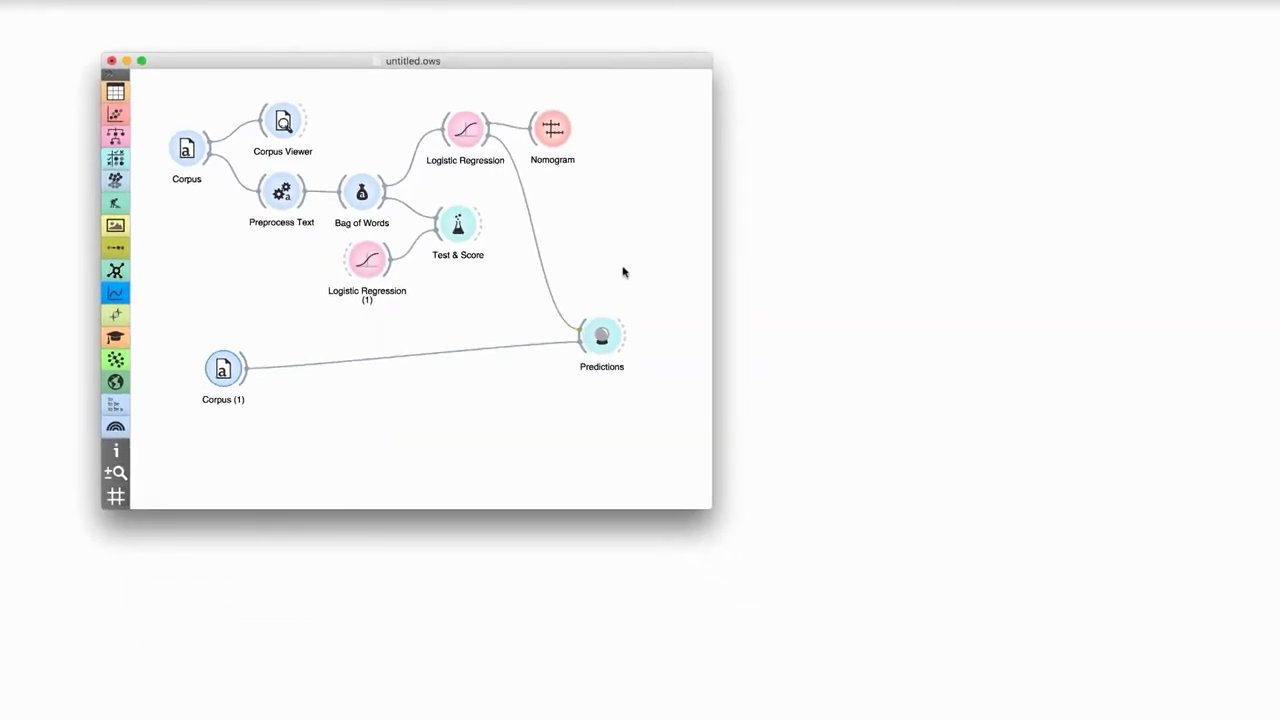
{"action": "double_click", "coordinate": [600, 337]}
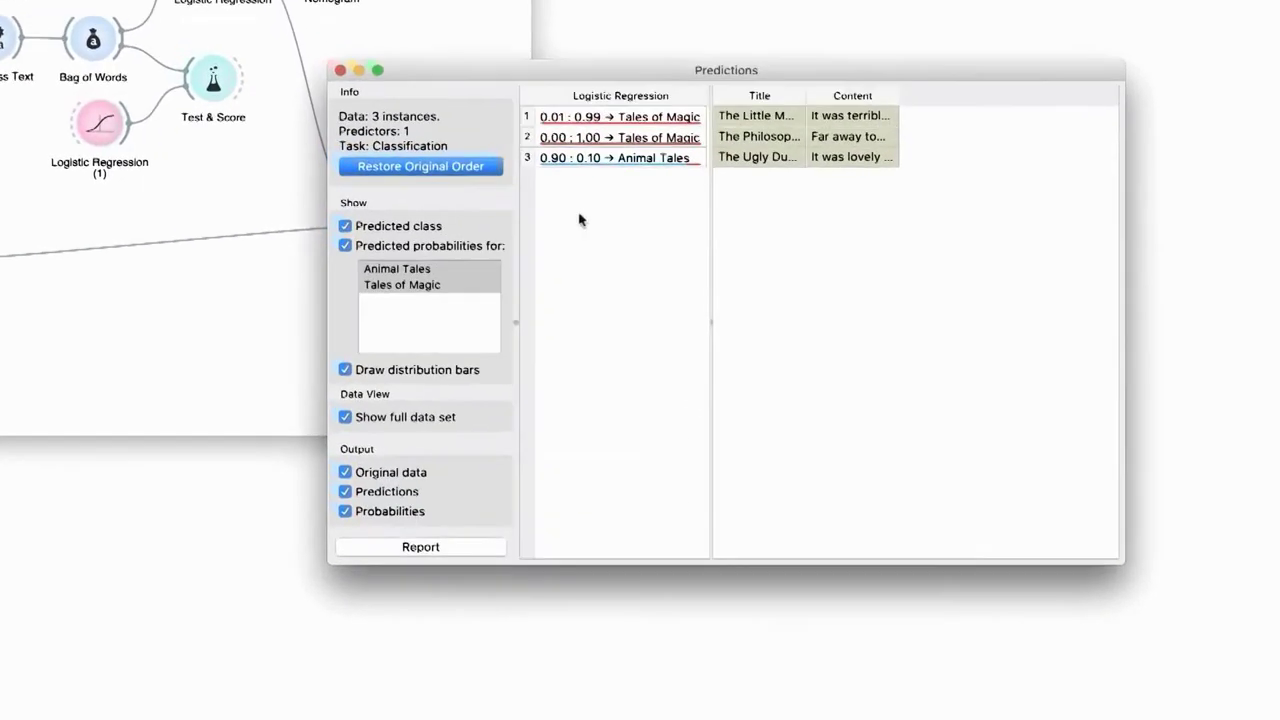
- Widen the Title column so The Ugly Duckling and the other Andersen titles are readable
{"action": "left_click_drag", "start_coordinate": [911, 214], "coordinate": [976, 214]}
{"action": "left_click_drag", "start_coordinate": [871, 77], "coordinate": [896, 76]}
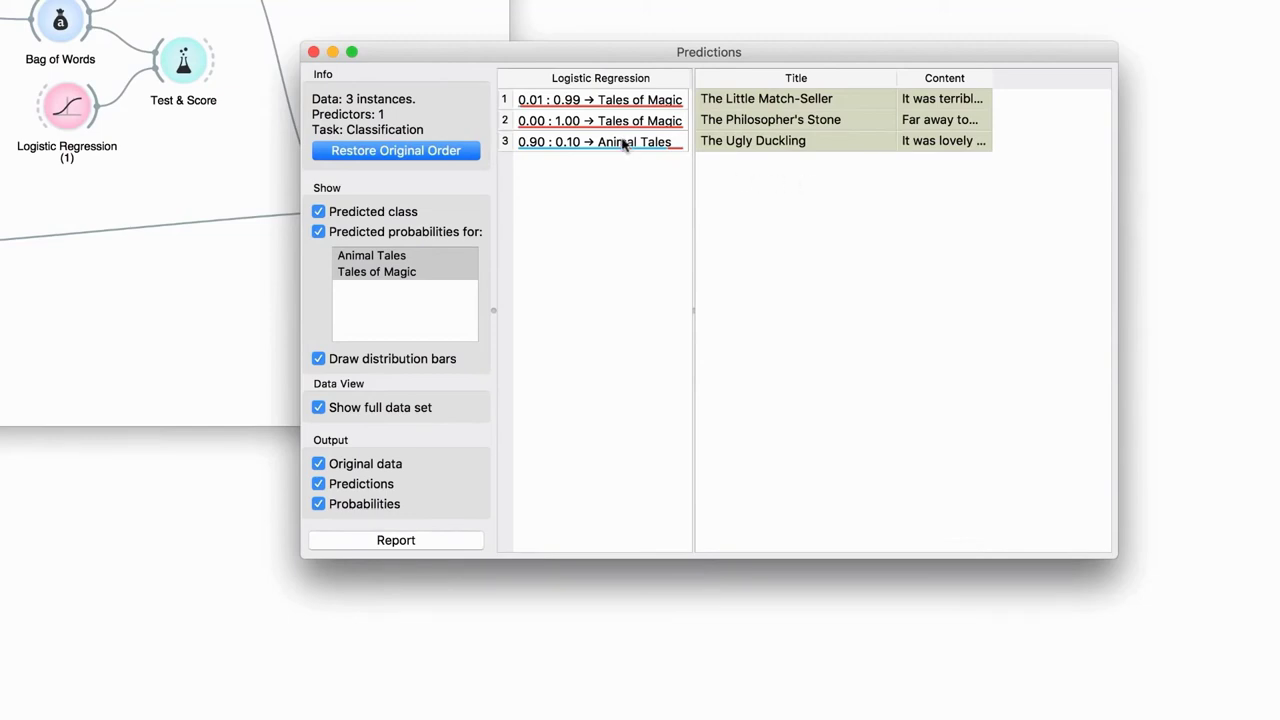
{"action": "mouse_move", "coordinate": [623, 145]}
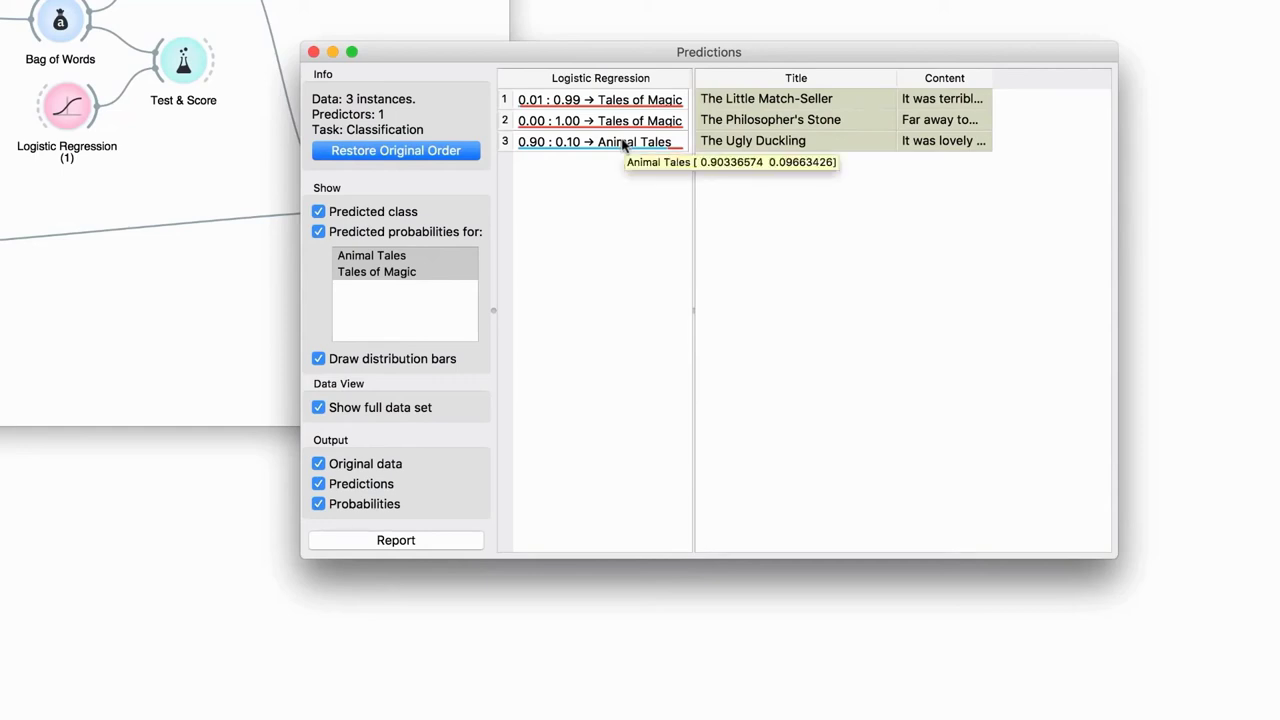
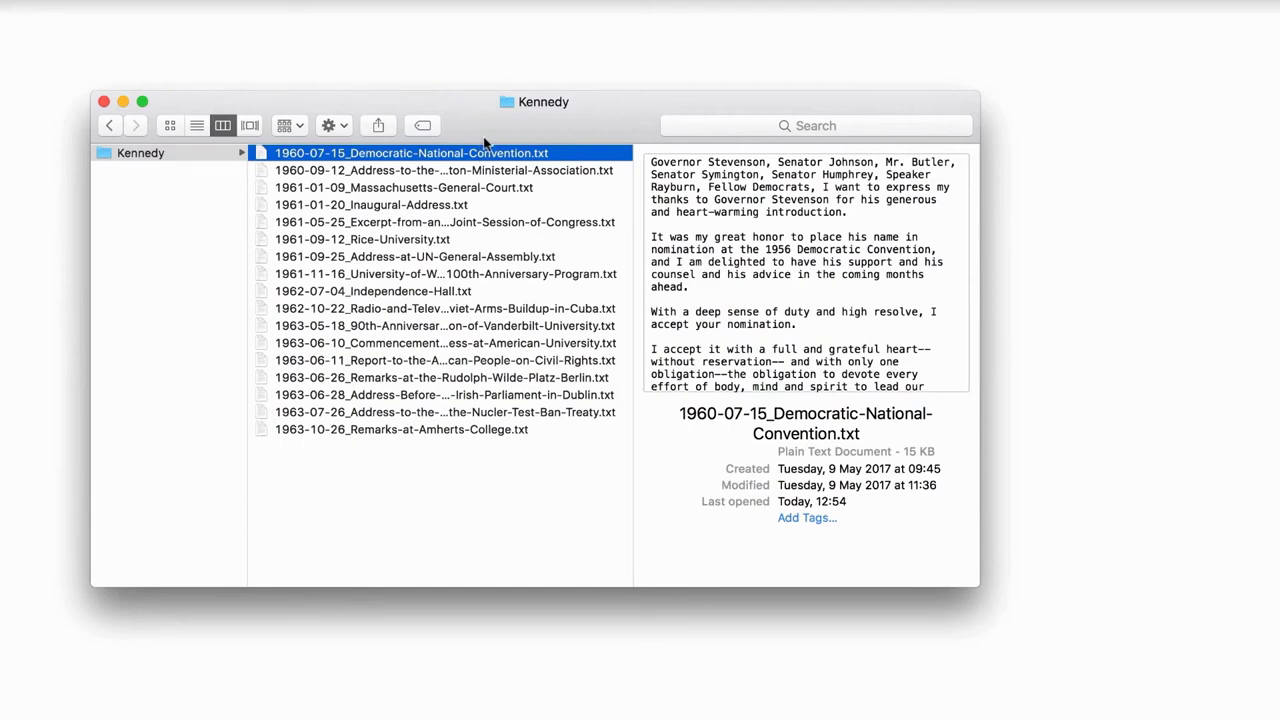
- Open the 1960-07-15_Democratic-National-Convention.txt speech in TextEdit and move its window down
{"action": "double_click", "coordinate": [480, 155]}
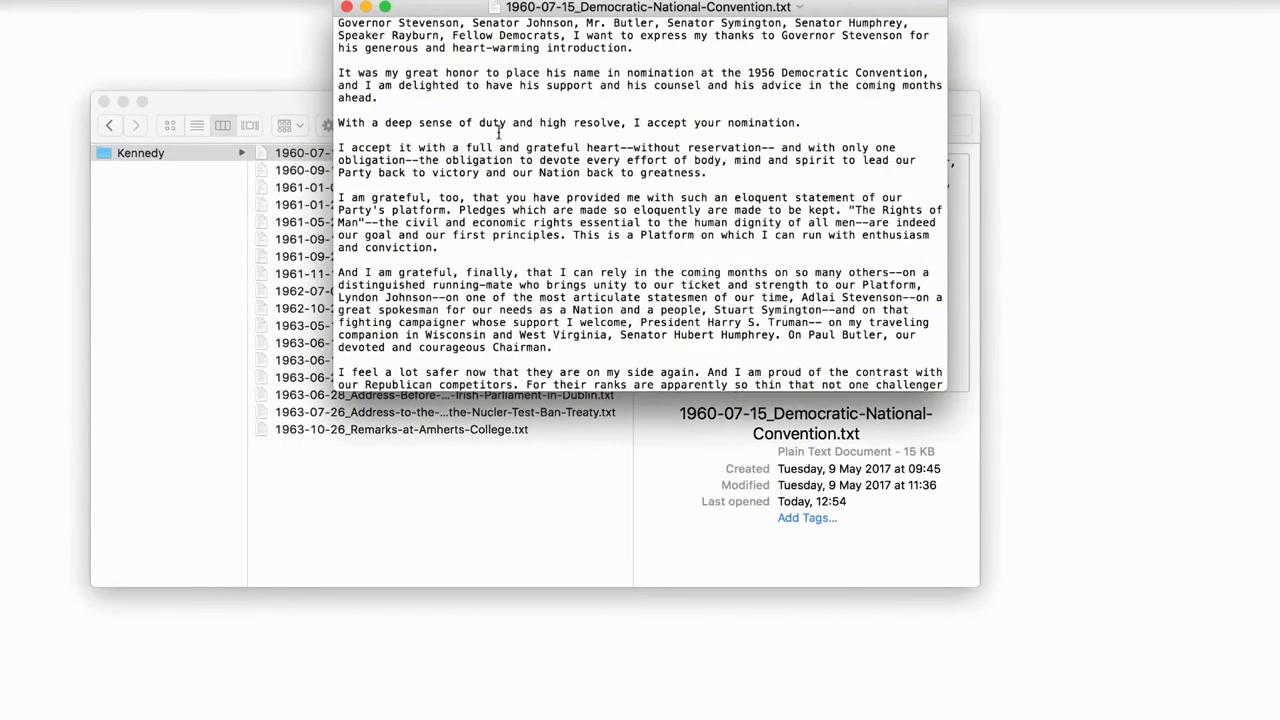
{"action": "left_click_drag", "start_coordinate": [596, 18], "coordinate": [616, 150]}
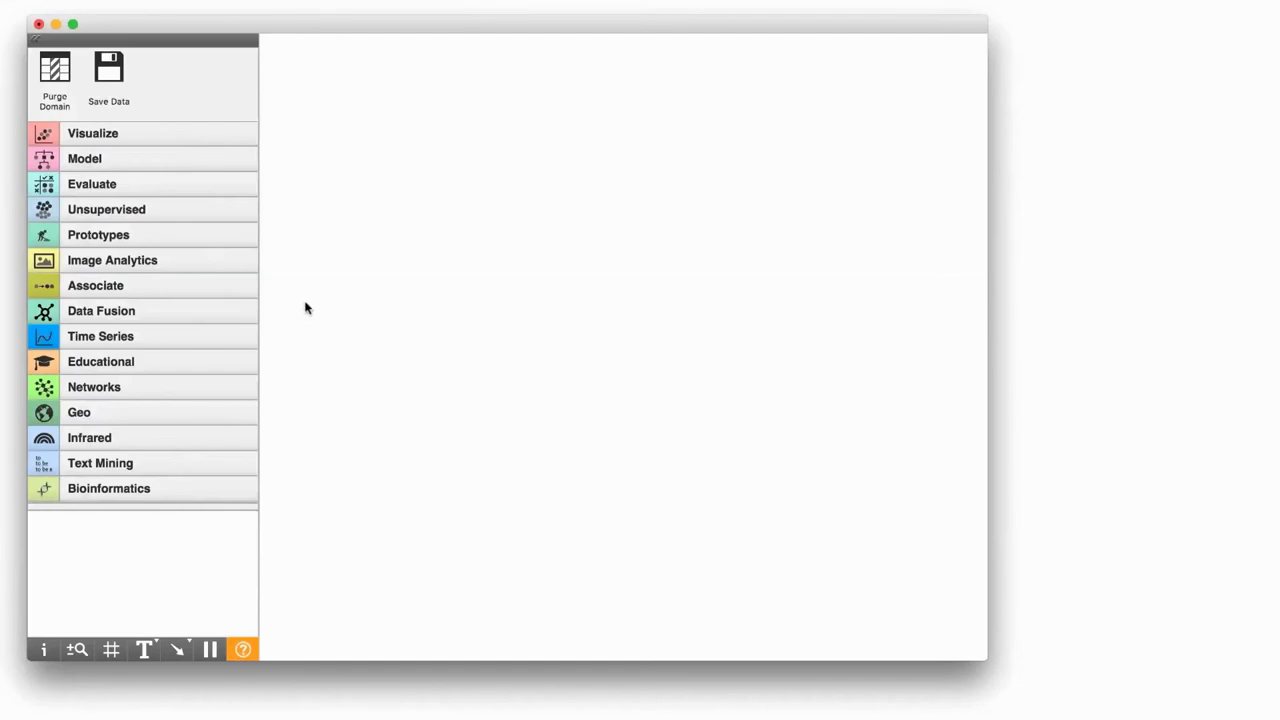
- Add an Import Documents widget from Text Mining and load the Kennedy folder's 17 documents
{"action": "left_click", "coordinate": [177, 460]}
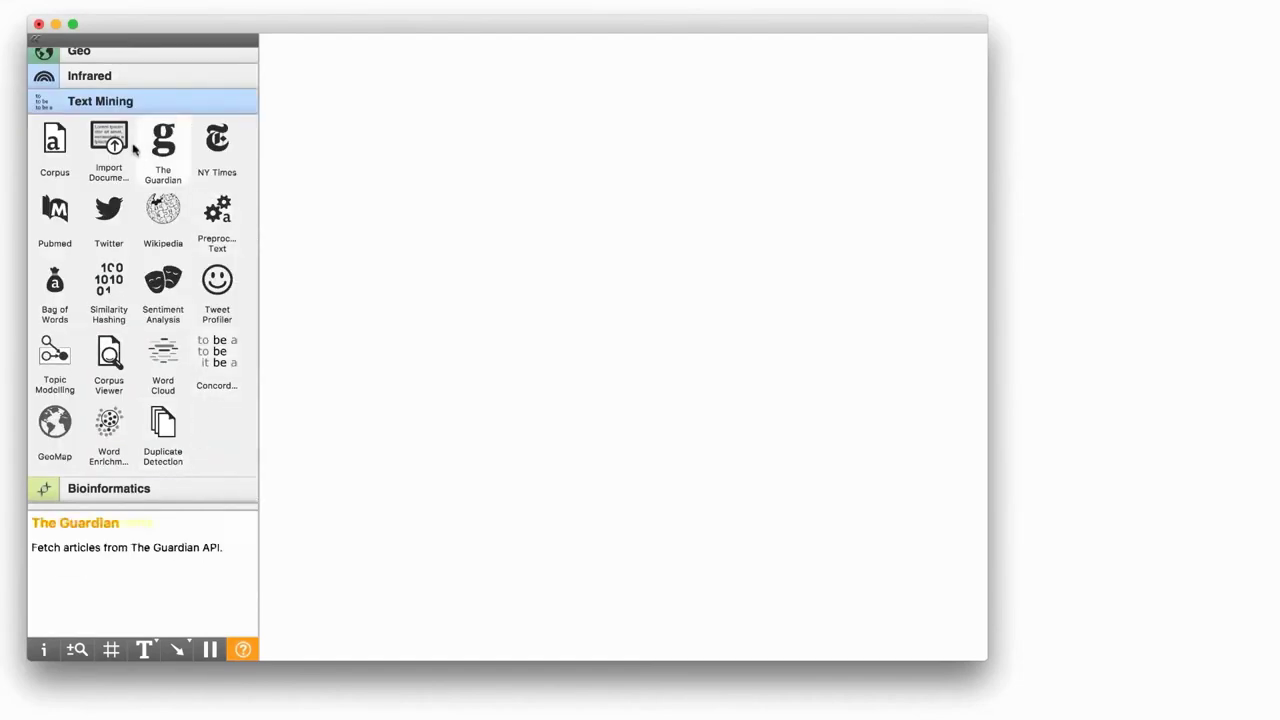
{"action": "left_click_drag", "start_coordinate": [109, 140], "coordinate": [401, 127]}
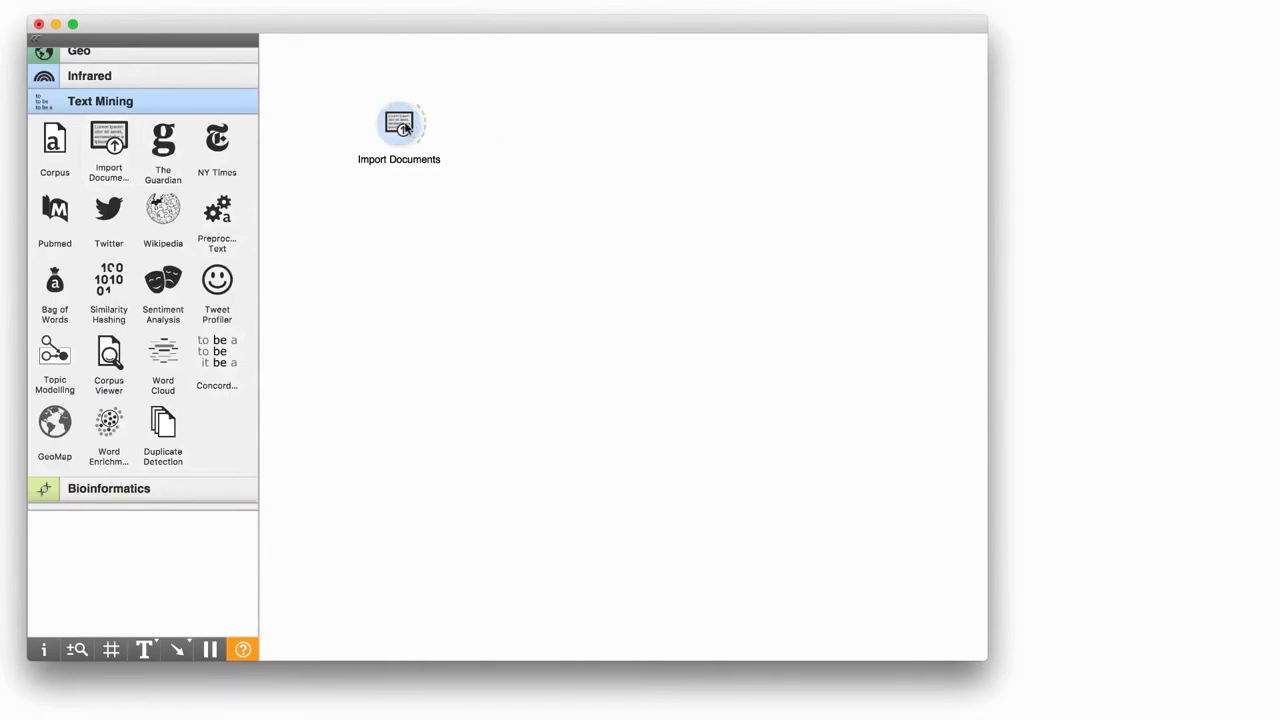
{"action": "double_click", "coordinate": [441, 147]}
{"action": "left_click_drag", "start_coordinate": [680, 367], "coordinate": [584, 181]}
{"action": "left_click", "coordinate": [700, 210]}
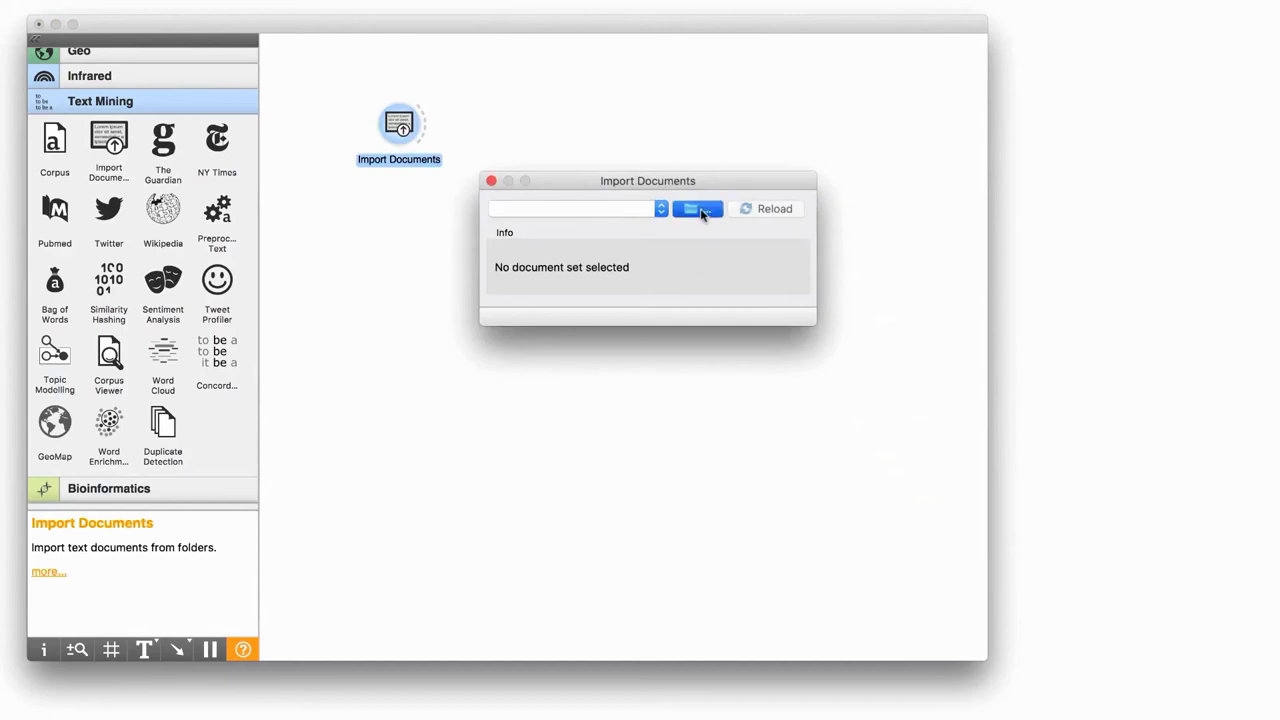
{"action": "left_click", "coordinate": [508, 205]}
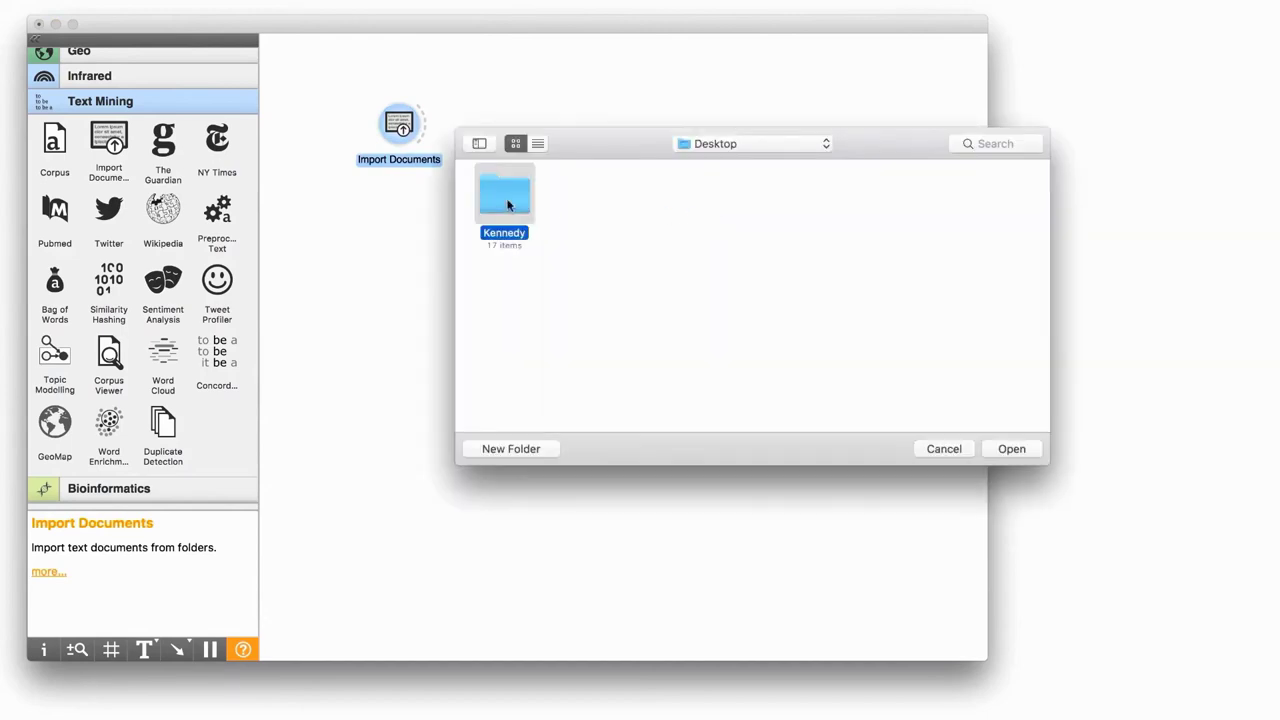
{"action": "left_click", "coordinate": [1022, 452]}
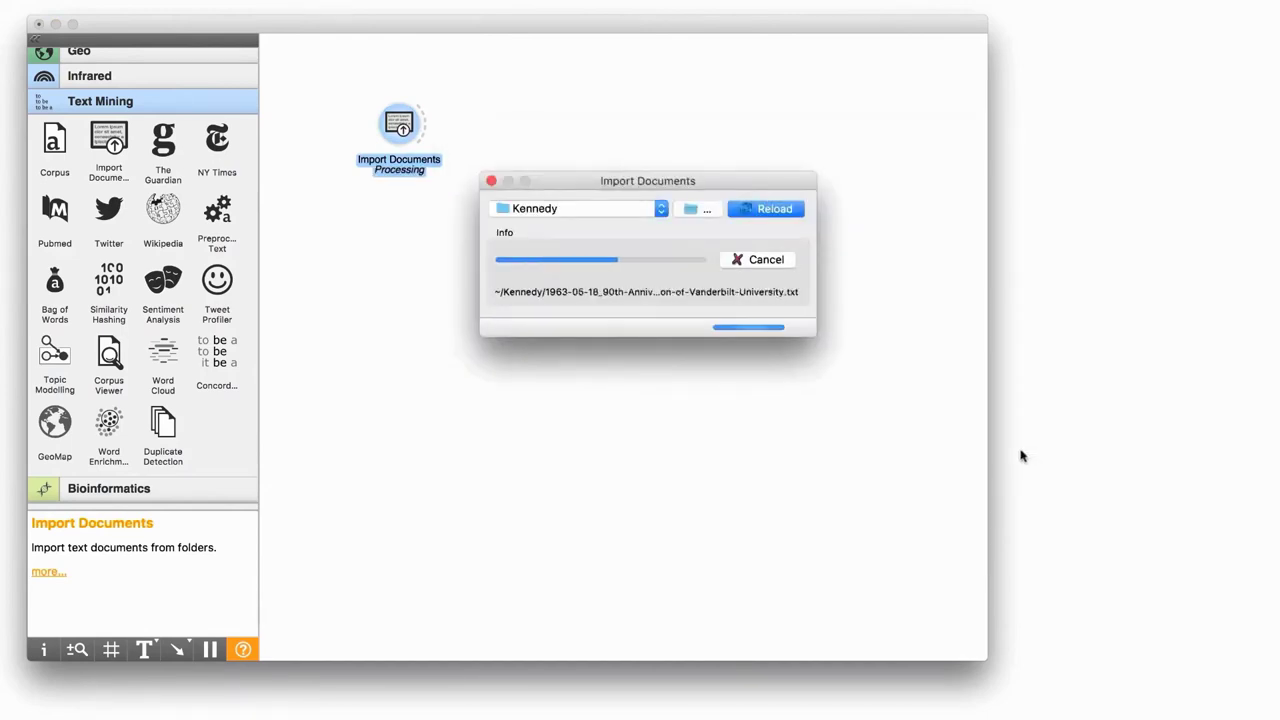
{"action": "left_click", "coordinate": [491, 180]}
- Link a Corpus Viewer to Import Documents and scroll through the speeches
{"action": "left_click_drag", "start_coordinate": [437, 127], "coordinate": [520, 140]}
{"action": "type", "text": "view"}
{"action": "key", "text": "Down"}
{"action": "key", "text": "Down"}
{"action": "key", "text": "Return"}
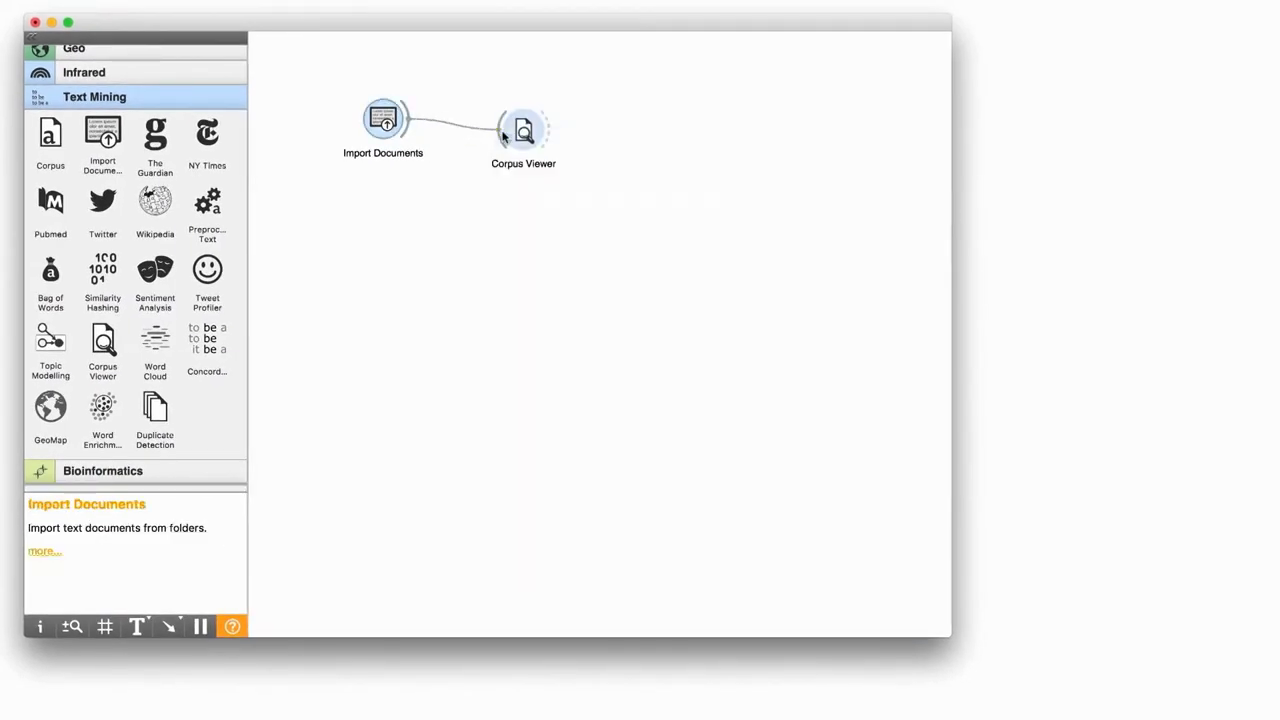
{"action": "double_click", "coordinate": [522, 130]}
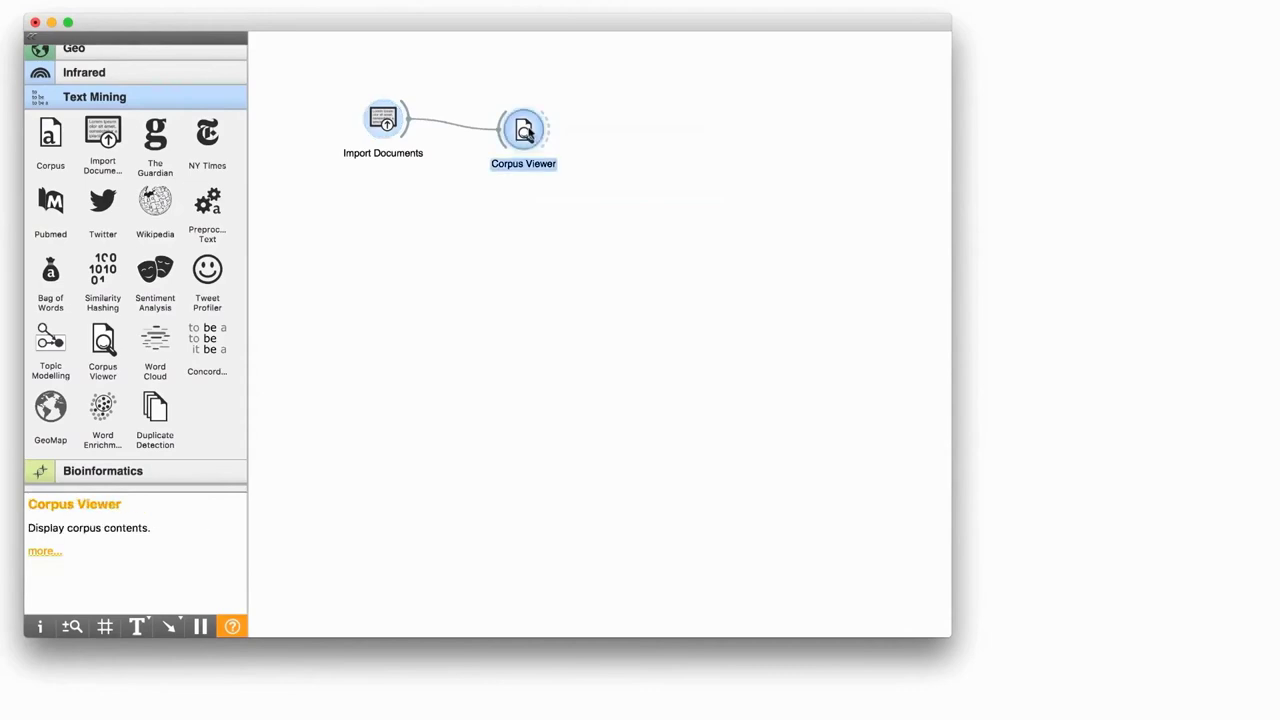
{"action": "scroll", "coordinate": [936, 398], "scroll_direction": "down", "scroll_amount": 5}
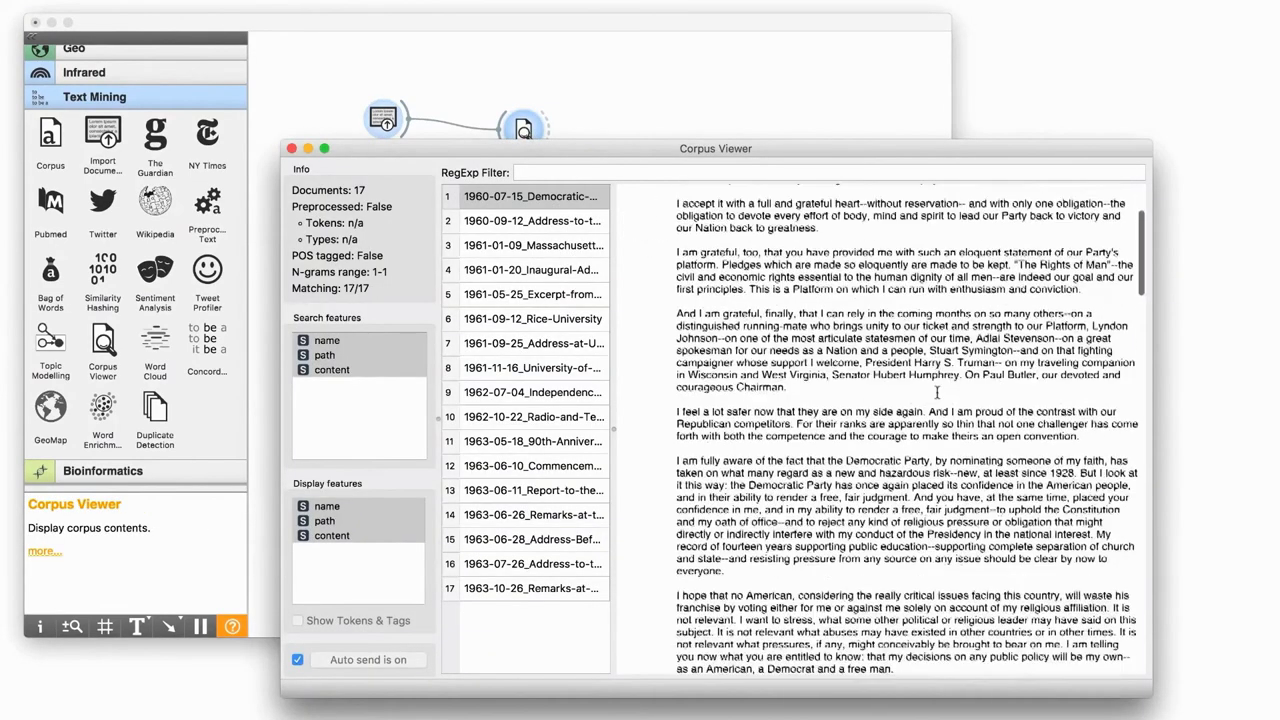
{"action": "scroll", "coordinate": [936, 396], "scroll_direction": "up", "scroll_amount": 5}
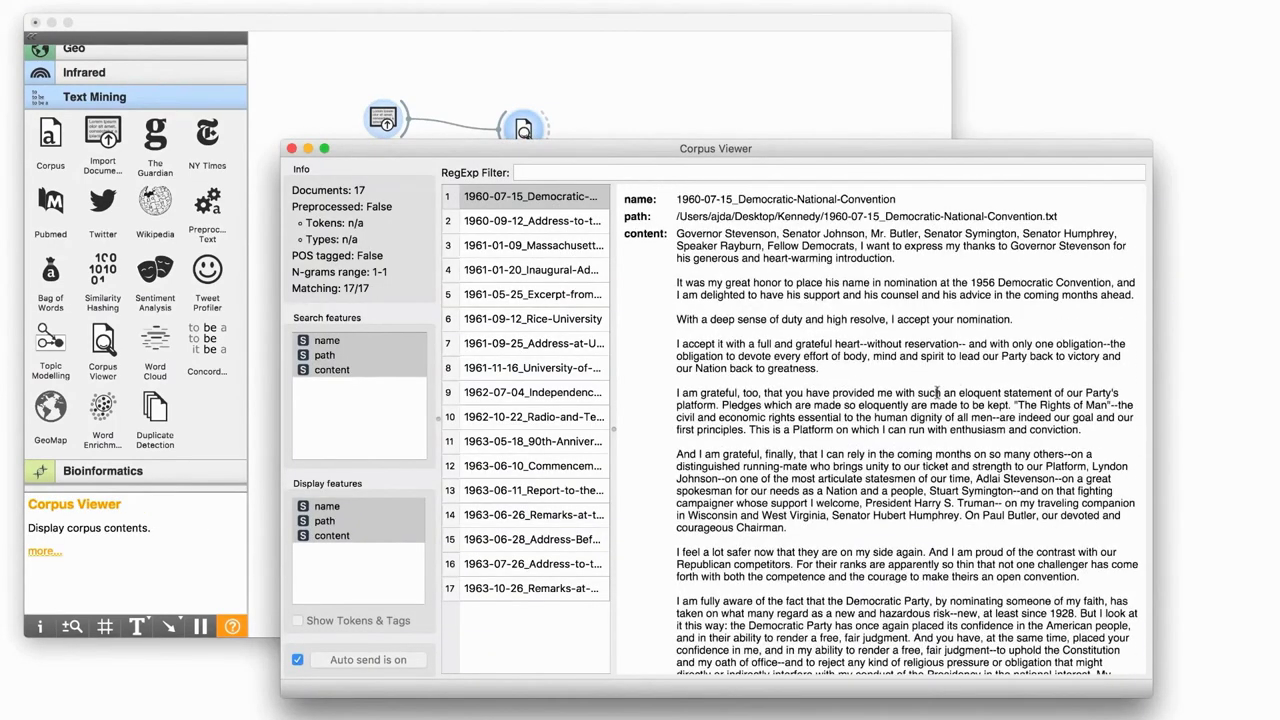
{"action": "left_click", "coordinate": [288, 148]}
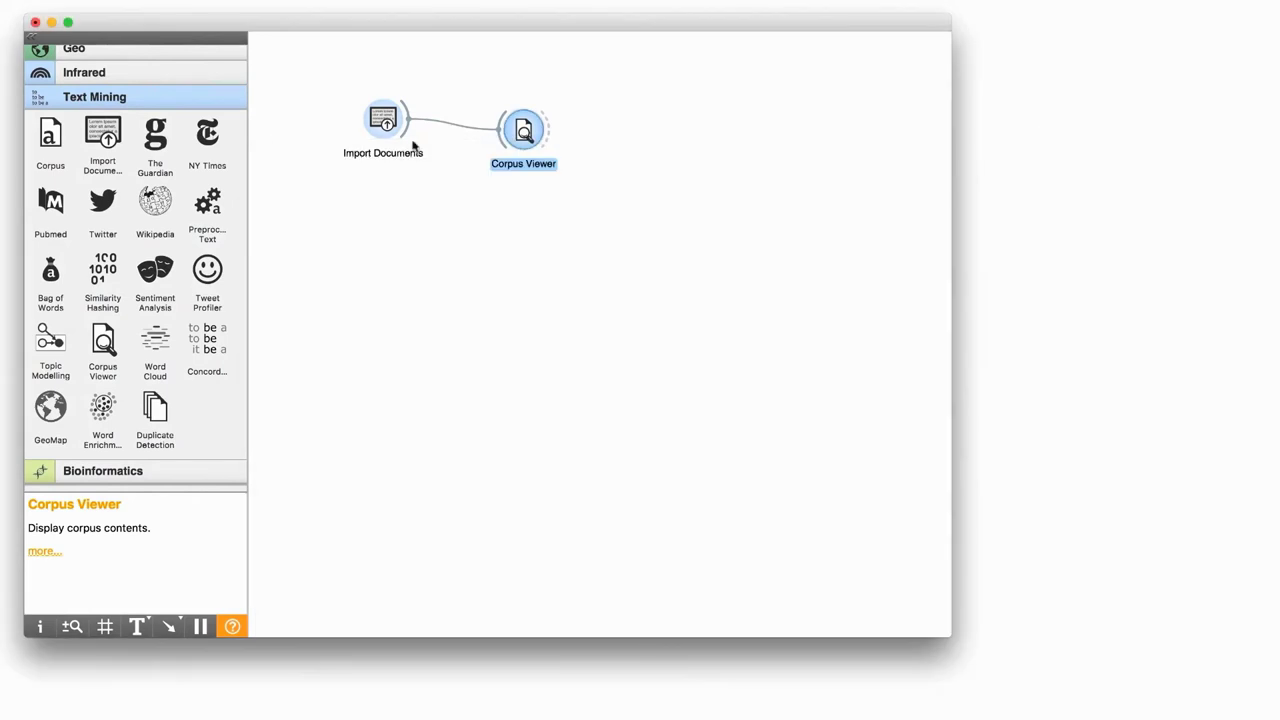
- Chain Preprocess Text and then Bag of Words after Import Documents
{"action": "left_click_drag", "start_coordinate": [414, 131], "coordinate": [470, 235]}
{"action": "type", "text": "pre"}
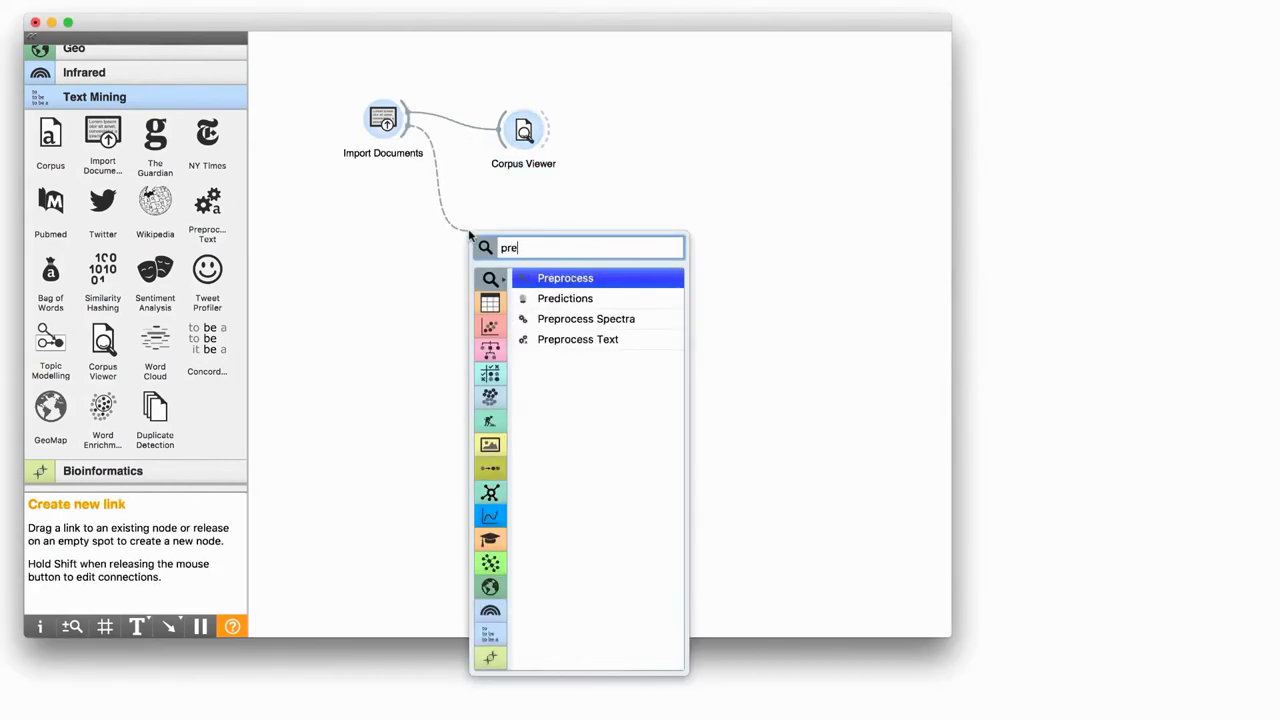
{"action": "key", "text": "Down"}
{"action": "key", "text": "Down"}
{"action": "key", "text": "Down"}
{"action": "key", "text": "Return"}
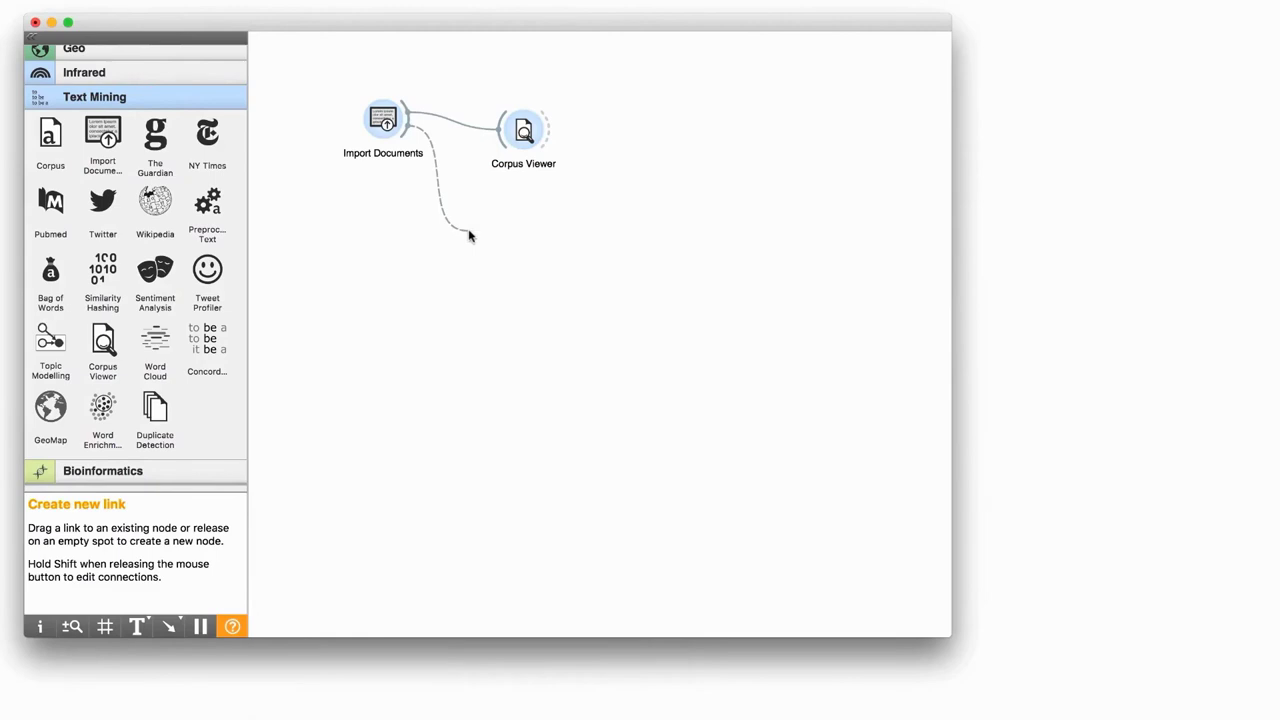
{"action": "left_click_drag", "start_coordinate": [514, 230], "coordinate": [660, 230]}
{"action": "type", "text": "bag"}
{"action": "key", "text": "Return"}
- Append Distances and then Hierarchical Clustering to the chain
{"action": "type", "text": "dist"}
{"action": "key", "text": "Down"}
{"action": "key", "text": "Return"}
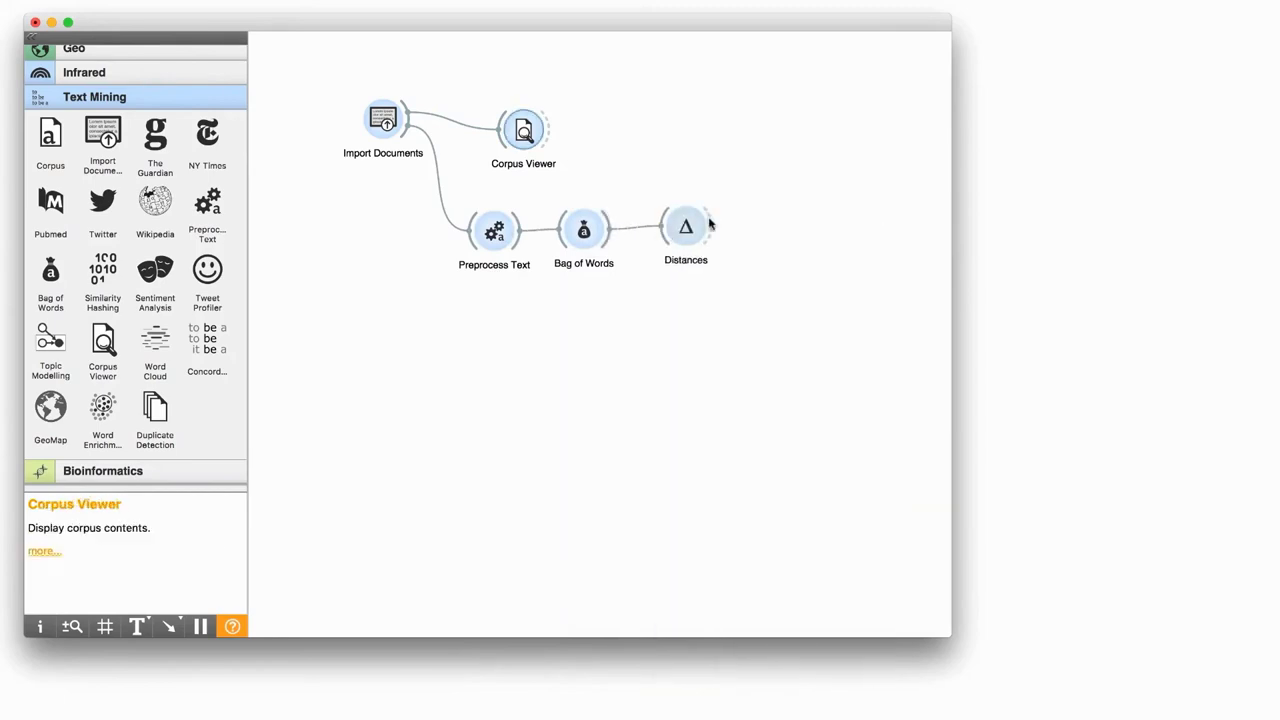
{"action": "left_click_drag", "start_coordinate": [709, 224], "coordinate": [762, 230]}
{"action": "type", "text": "hi"}
{"action": "key", "text": "Return"}
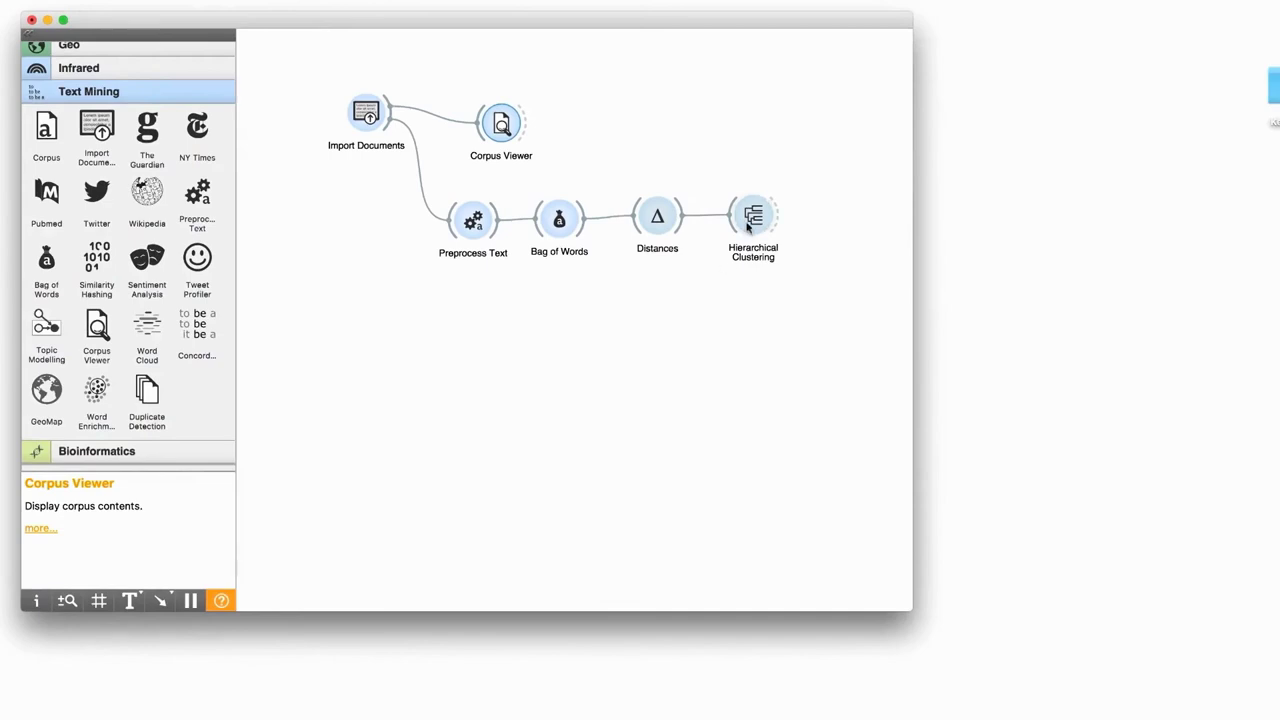
- Label the dendrogram leaves by speech name and cut the clusters near 0.92
{"action": "double_click", "coordinate": [745, 222]}
{"action": "left_click", "coordinate": [307, 150]}
{"action": "left_click", "coordinate": [240, 182]}
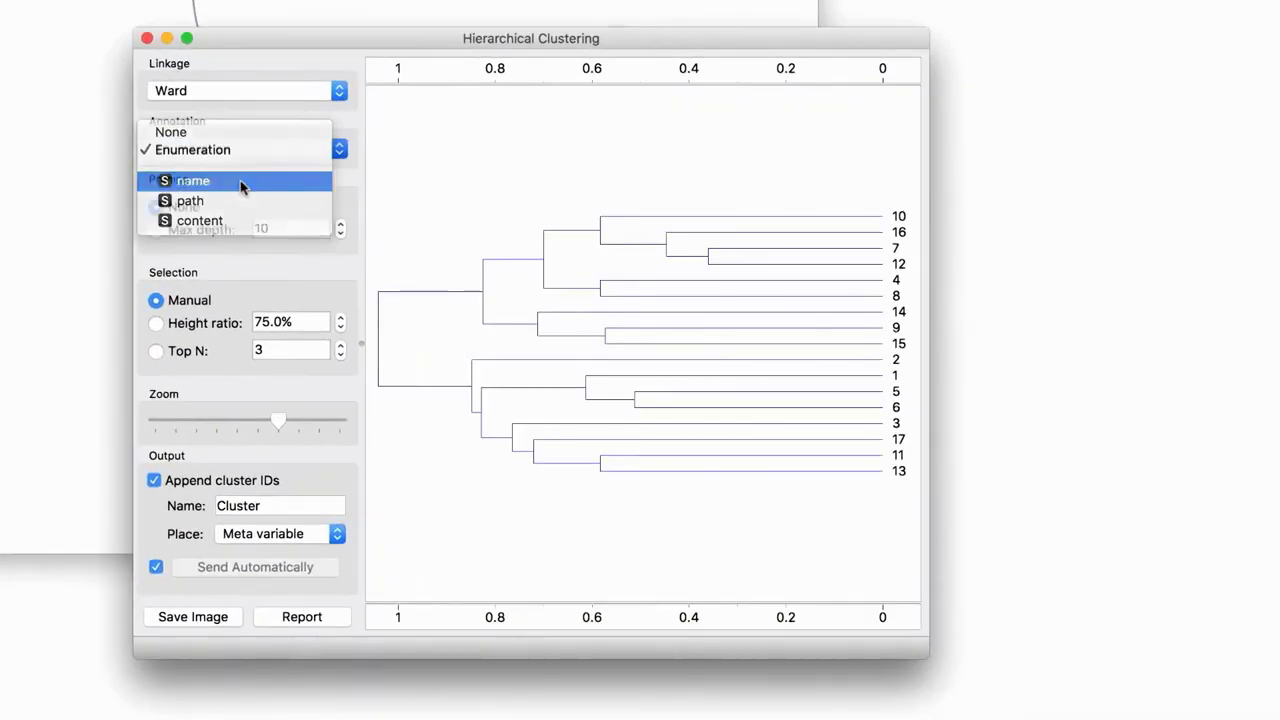
{"action": "left_click", "coordinate": [415, 70]}
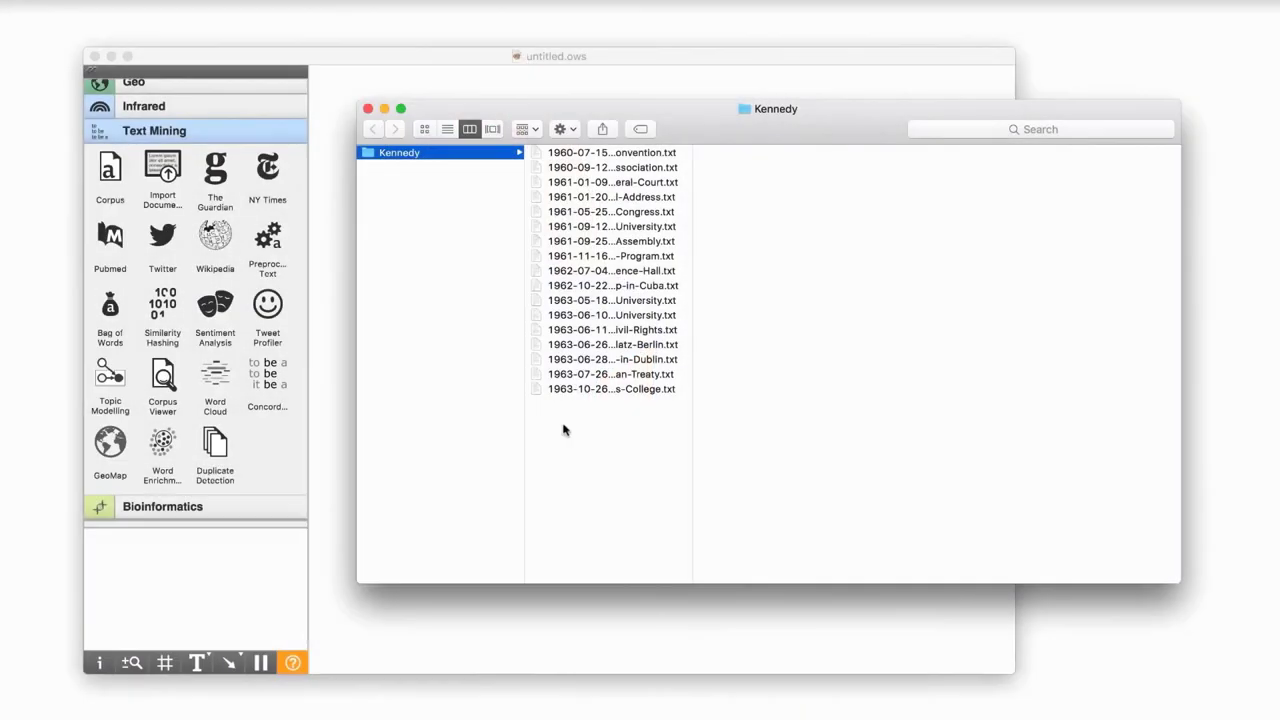
- Create pre-1962 and post-1962 subfolders inside the Kennedy folder
{"action": "right_click", "coordinate": [563, 430]}
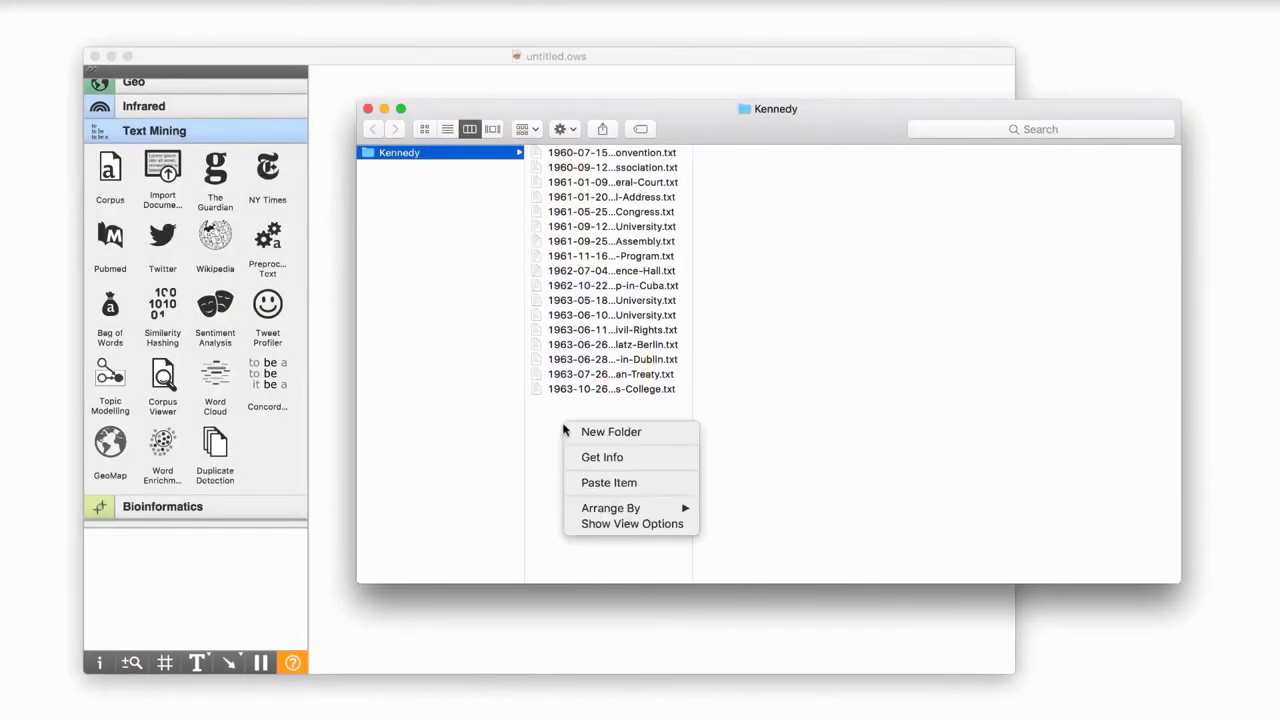
{"action": "left_click", "coordinate": [576, 432]}
{"action": "type", "text": "pre-1962"}
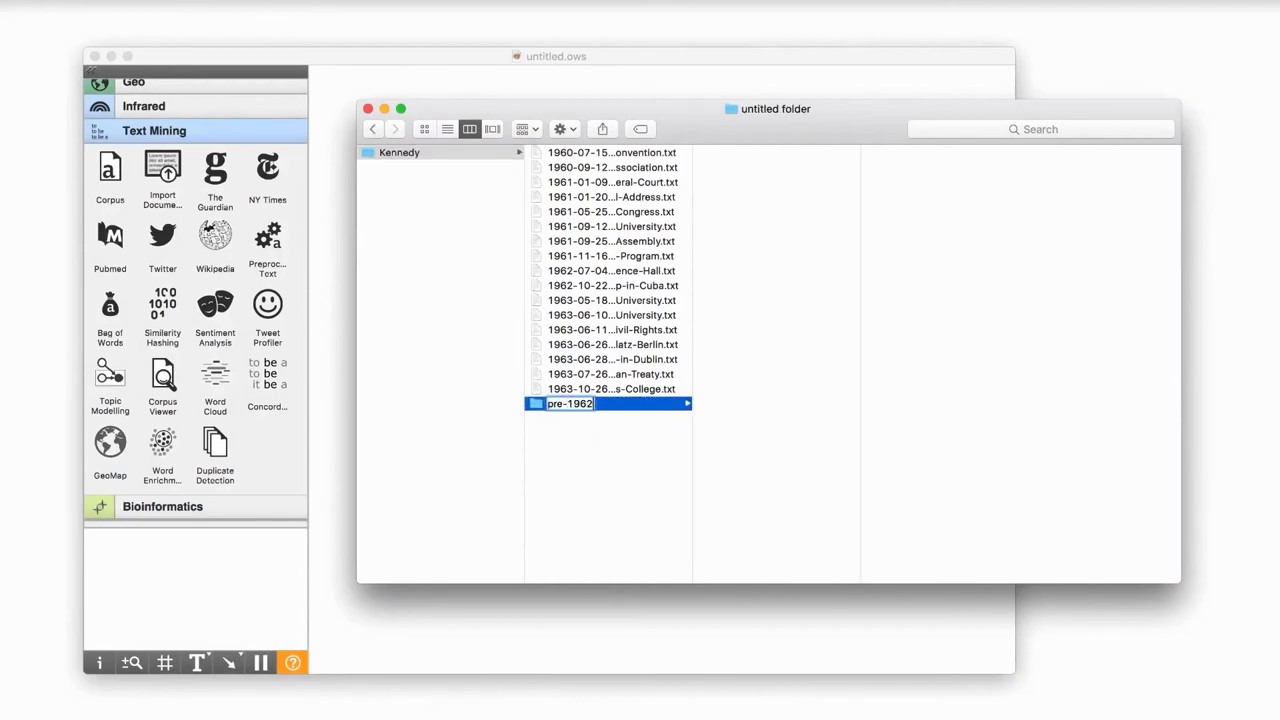
{"action": "key", "text": "Return"}
{"action": "right_click", "coordinate": [575, 431]}
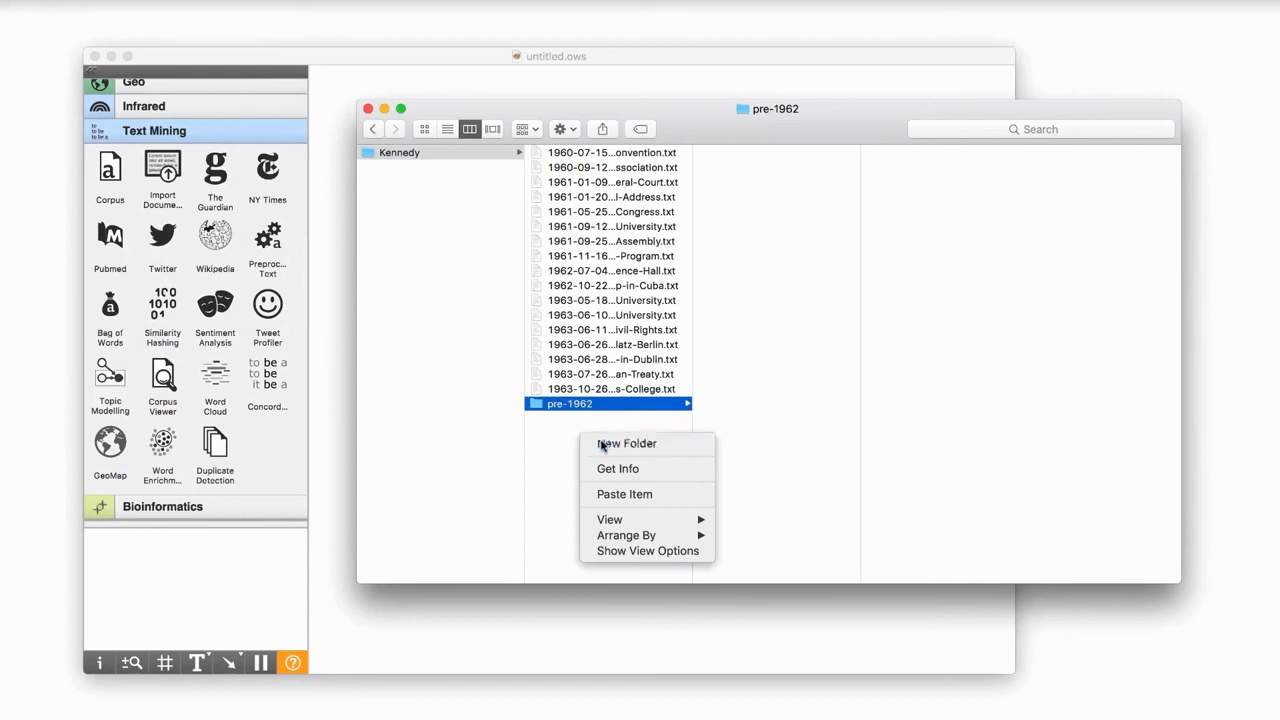
{"action": "left_click", "coordinate": [598, 443]}
{"action": "type", "text": "post-1962"}
{"action": "key", "text": "Return"}
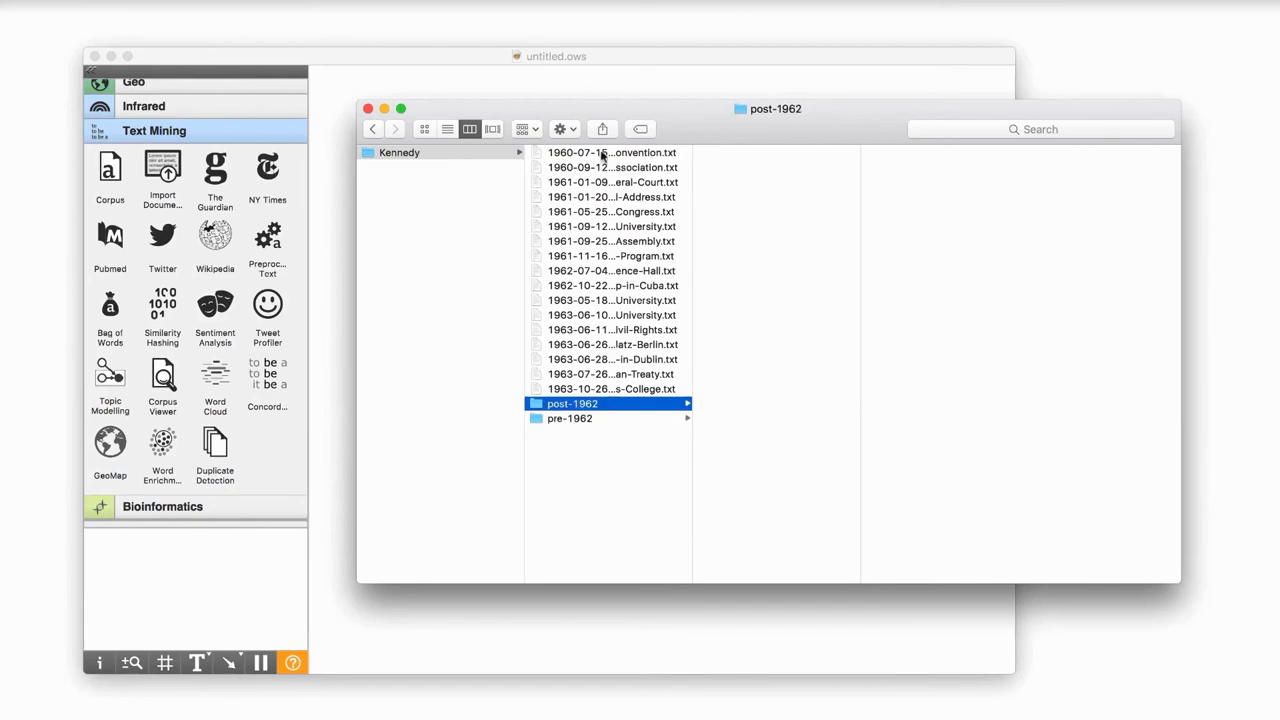
- Move the eight early speeches into pre-1962 and the nine later ones into post-1962, then reopen Import Documents
{"action": "left_click", "coordinate": [603, 153]}
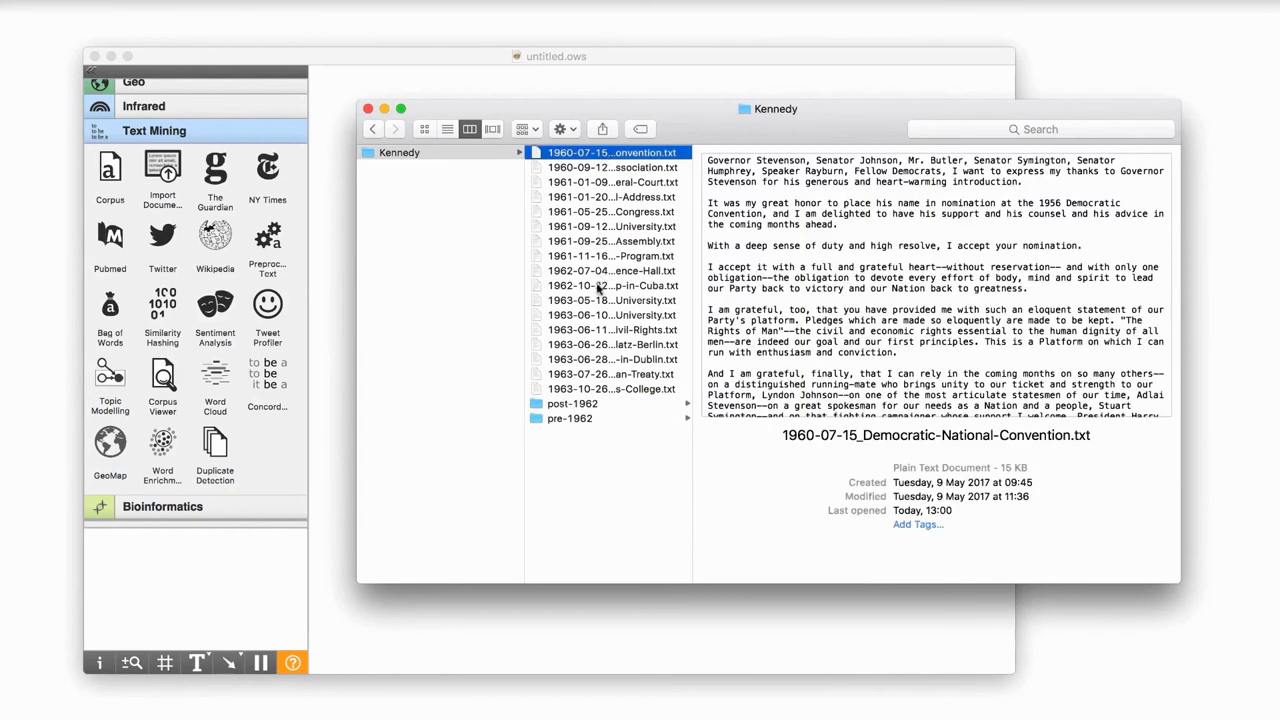
{"action": "left_click", "coordinate": [599, 258], "text": "shift"}
{"action": "left_click_drag", "start_coordinate": [569, 197], "coordinate": [577, 426]}
{"action": "left_click", "coordinate": [632, 155]}
{"action": "left_click", "coordinate": [634, 270], "text": "shift"}
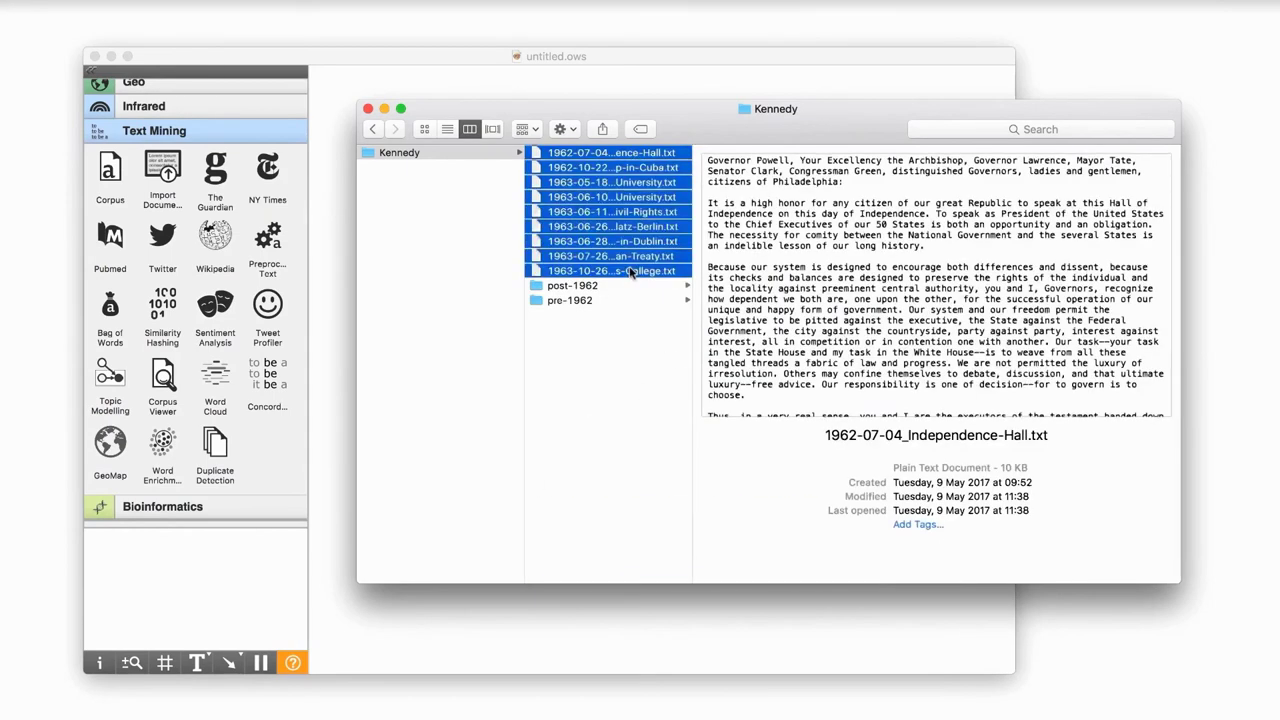
{"action": "left_click_drag", "start_coordinate": [590, 200], "coordinate": [574, 289]}
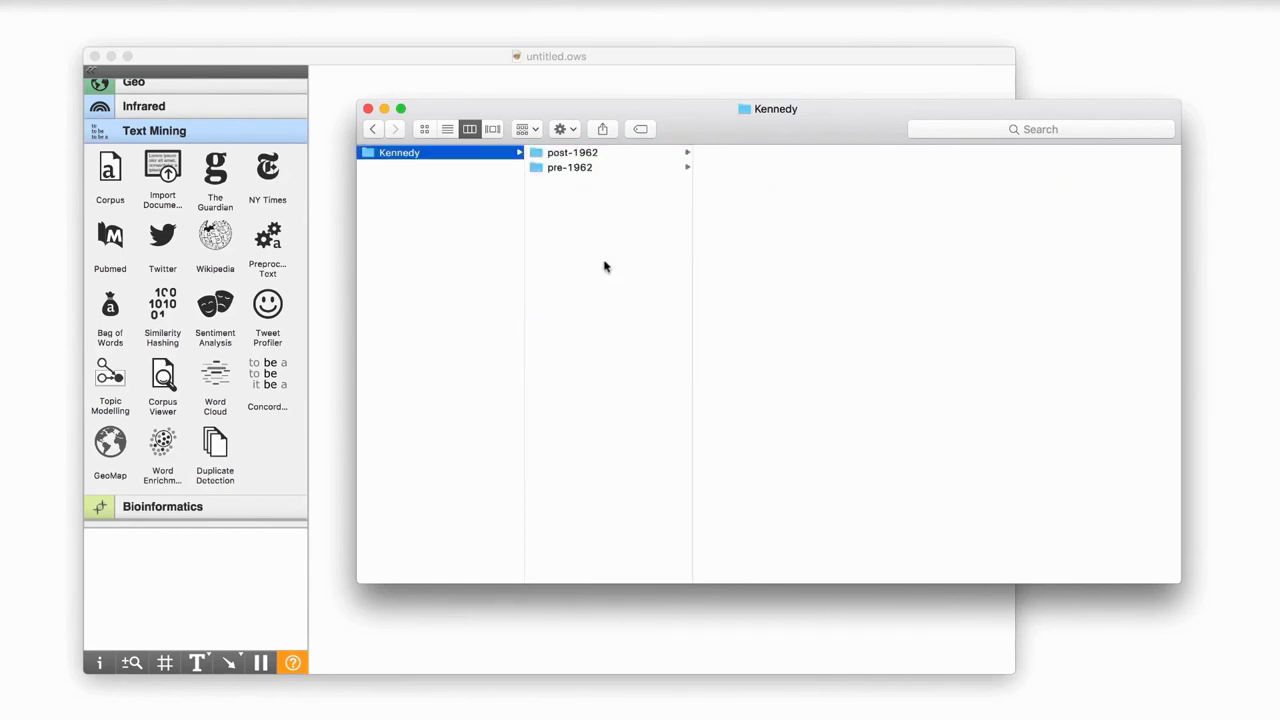
{"action": "left_click", "coordinate": [590, 155]}
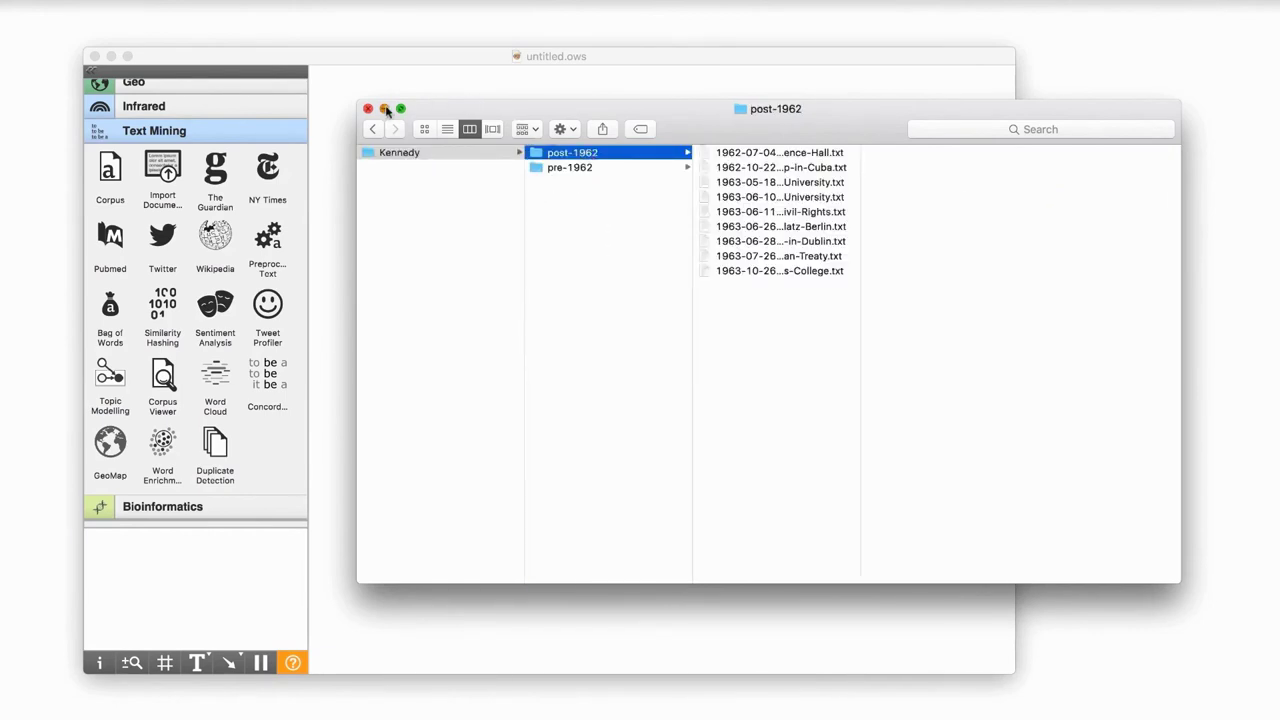
{"action": "left_click", "coordinate": [384, 108]}
{"action": "double_click", "coordinate": [455, 155]}
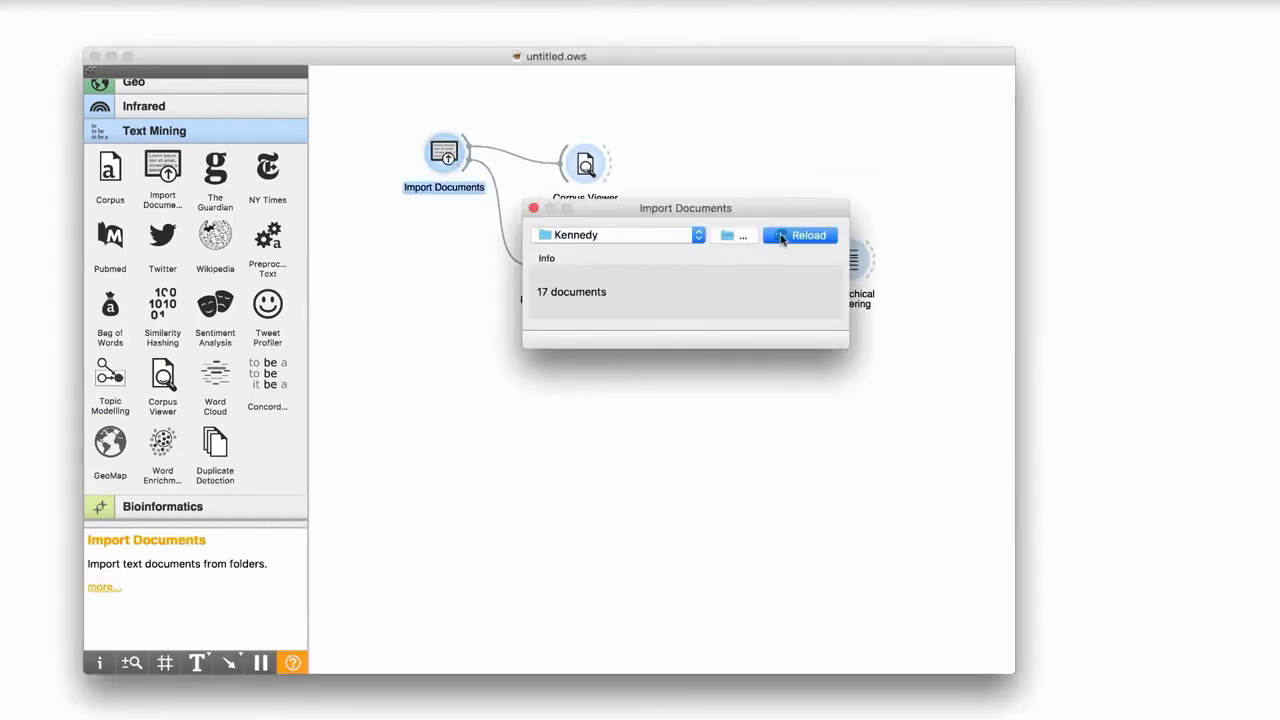
- Reload the Kennedy folder into 17 documents in 2 categories and view them in a linked Data Table
{"action": "left_click", "coordinate": [781, 236]}
{"action": "left_click", "coordinate": [533, 208]}
{"action": "left_click_drag", "start_coordinate": [468, 150], "coordinate": [556, 100]}
{"action": "type", "text": "data"}
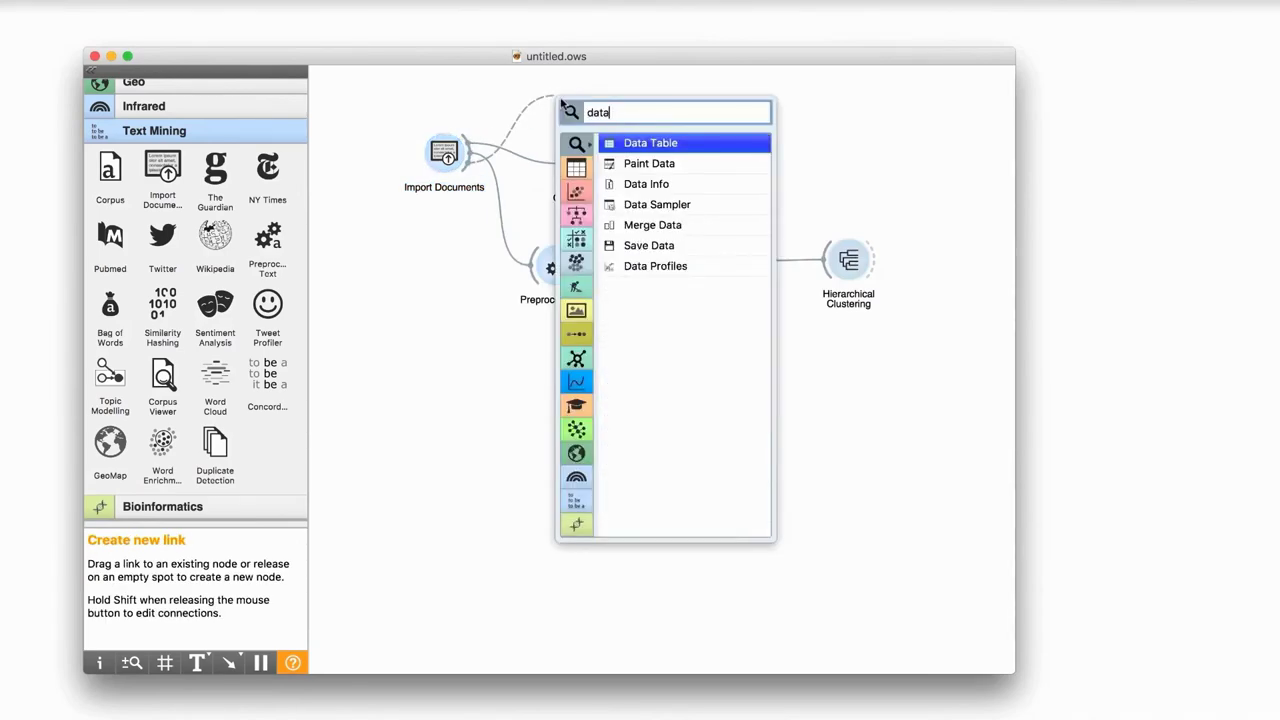
{"action": "key", "text": "Return"}
{"action": "double_click", "coordinate": [577, 101]}
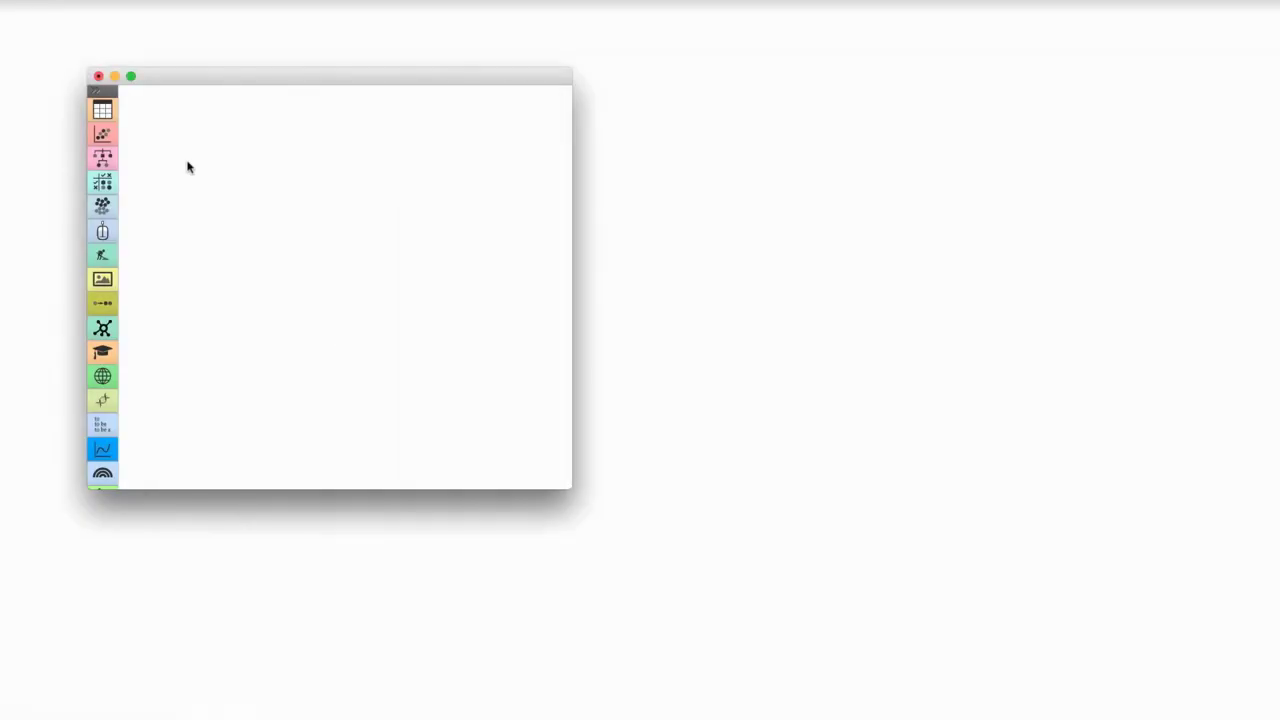
- Add a File widget loading the iris.tab dataset
{"action": "right_click", "coordinate": [188, 168]}
{"action": "type", "text": "file"}
{"action": "key", "text": "Return"}
{"action": "double_click", "coordinate": [188, 165]}
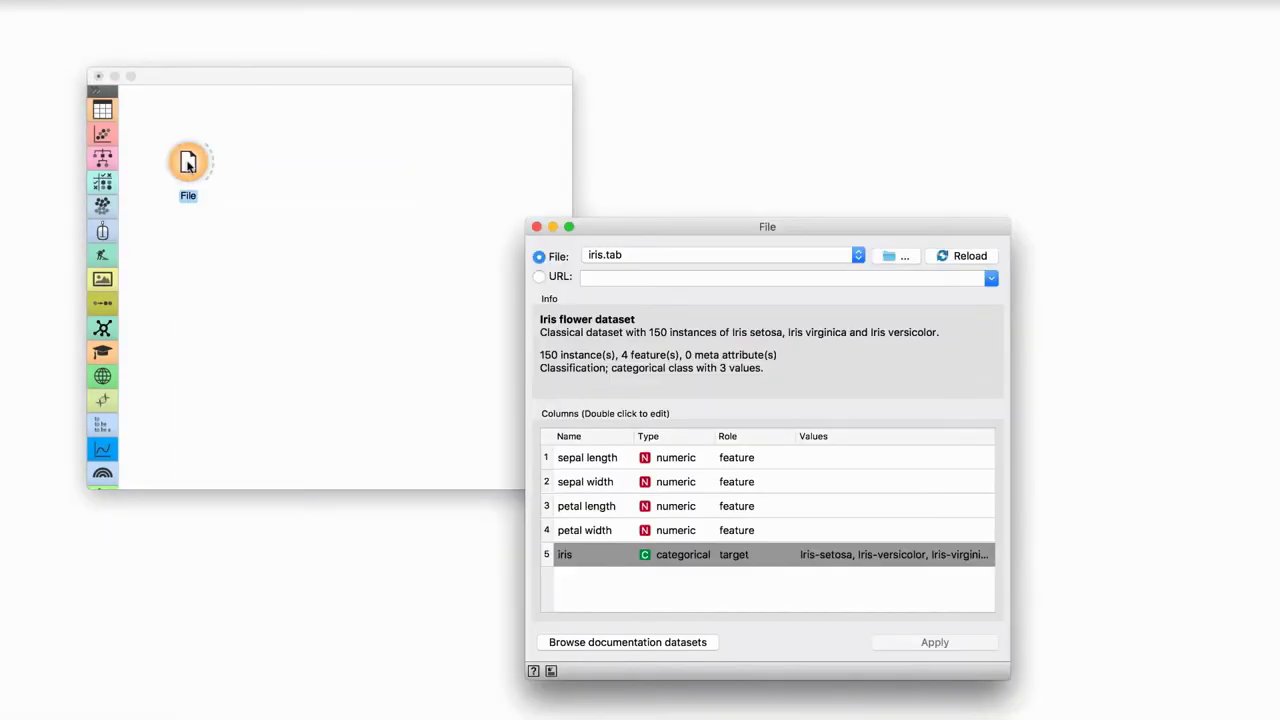
{"action": "left_click_drag", "start_coordinate": [598, 220], "coordinate": [378, 155]}
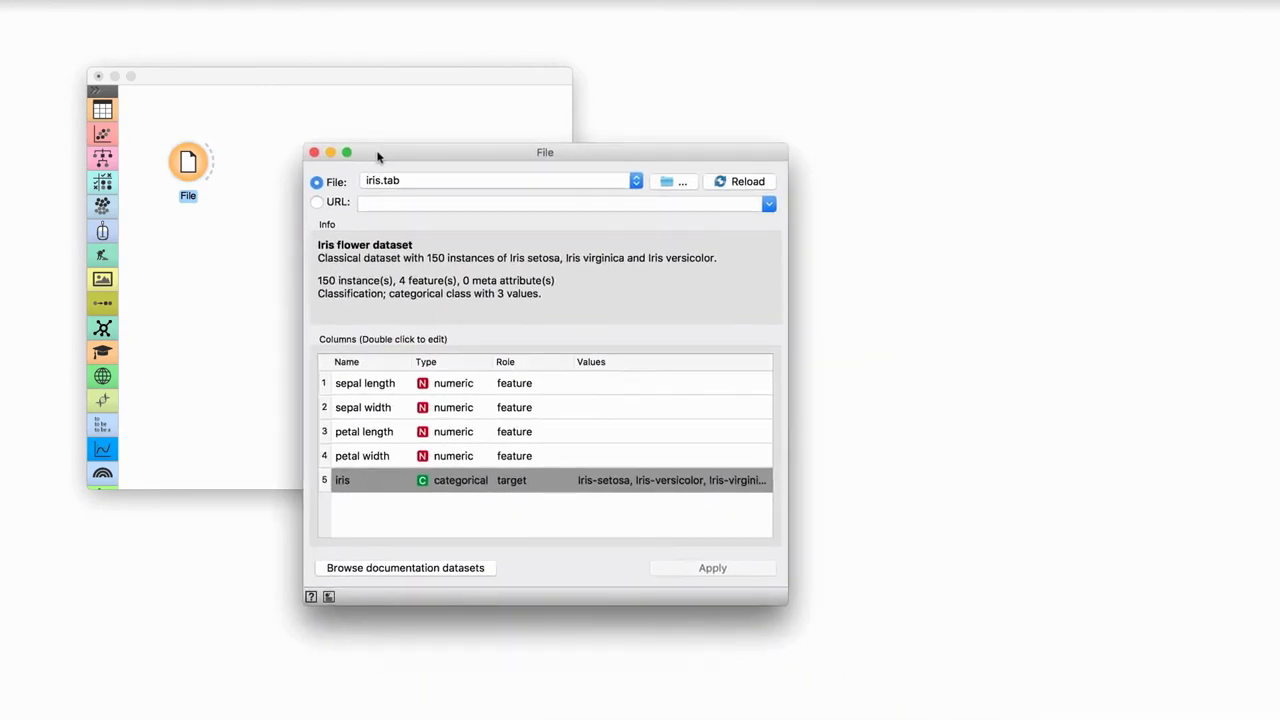
{"action": "left_click", "coordinate": [314, 152]}
- Connect a Scatter Plot to File and review its x-axis attribute list
{"action": "left_click_drag", "start_coordinate": [209, 163], "coordinate": [270, 165]}
{"action": "type", "text": "sca"}
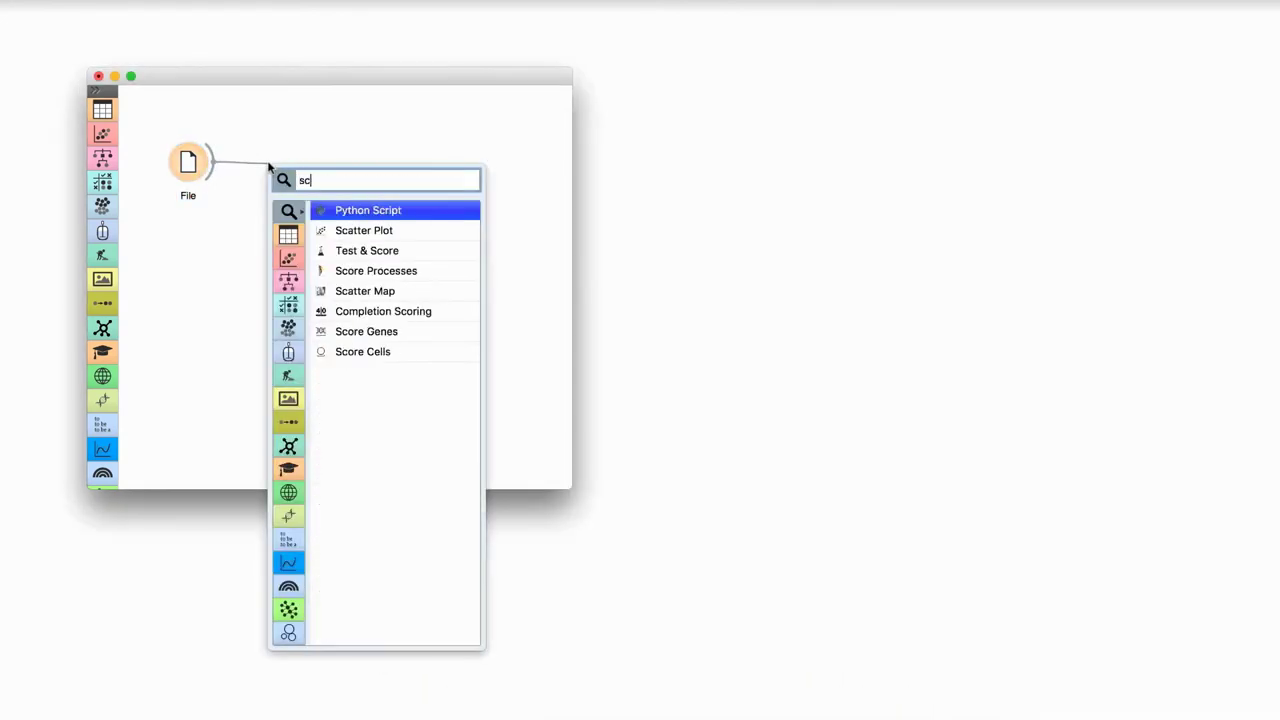
{"action": "left_click", "coordinate": [362, 210]}
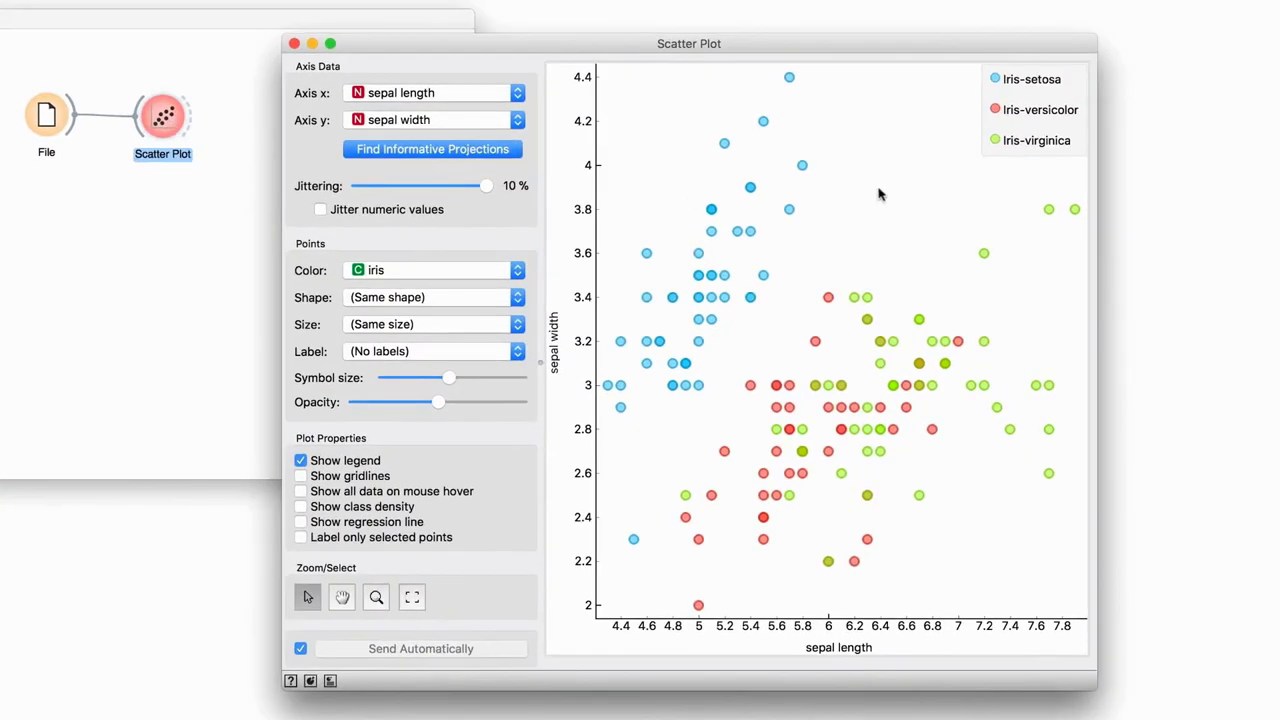
{"action": "left_click", "coordinate": [517, 93]}
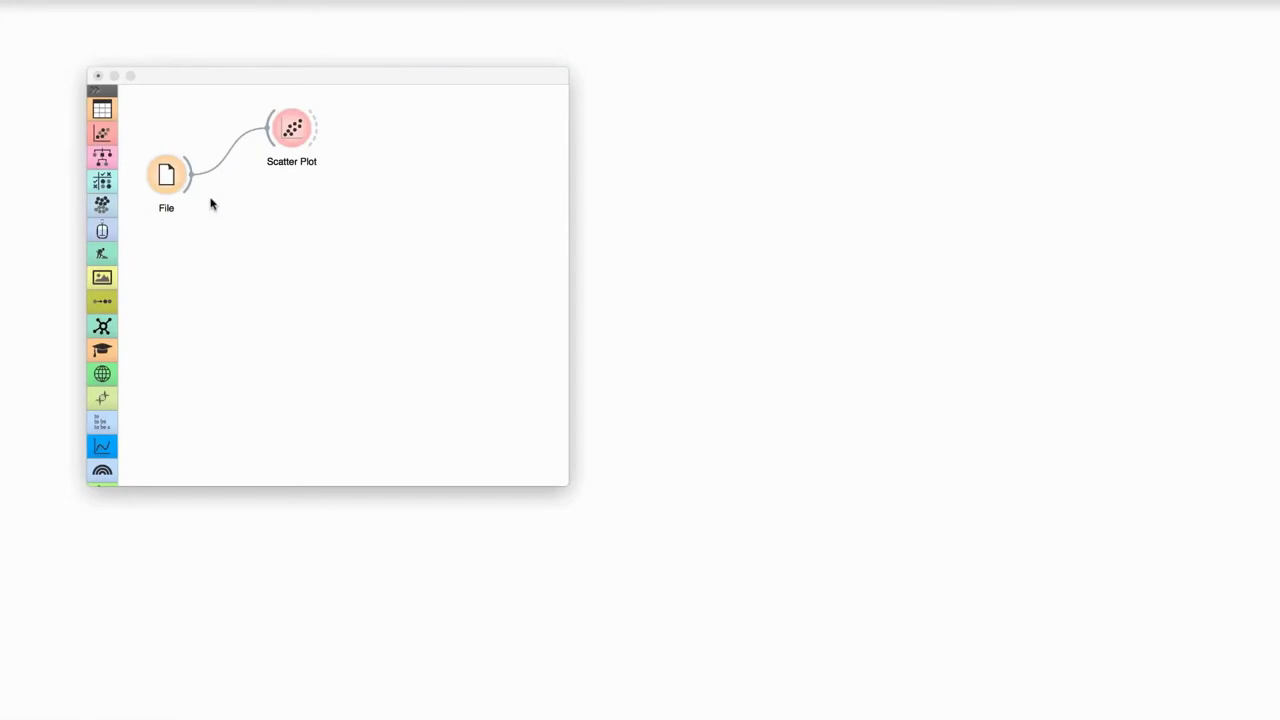
{"action": "left_click_drag", "start_coordinate": [189, 191], "coordinate": [270, 212]}
- Add a FreeViz widget fed by File and optimize its iris projection
{"action": "type", "text": "free"}
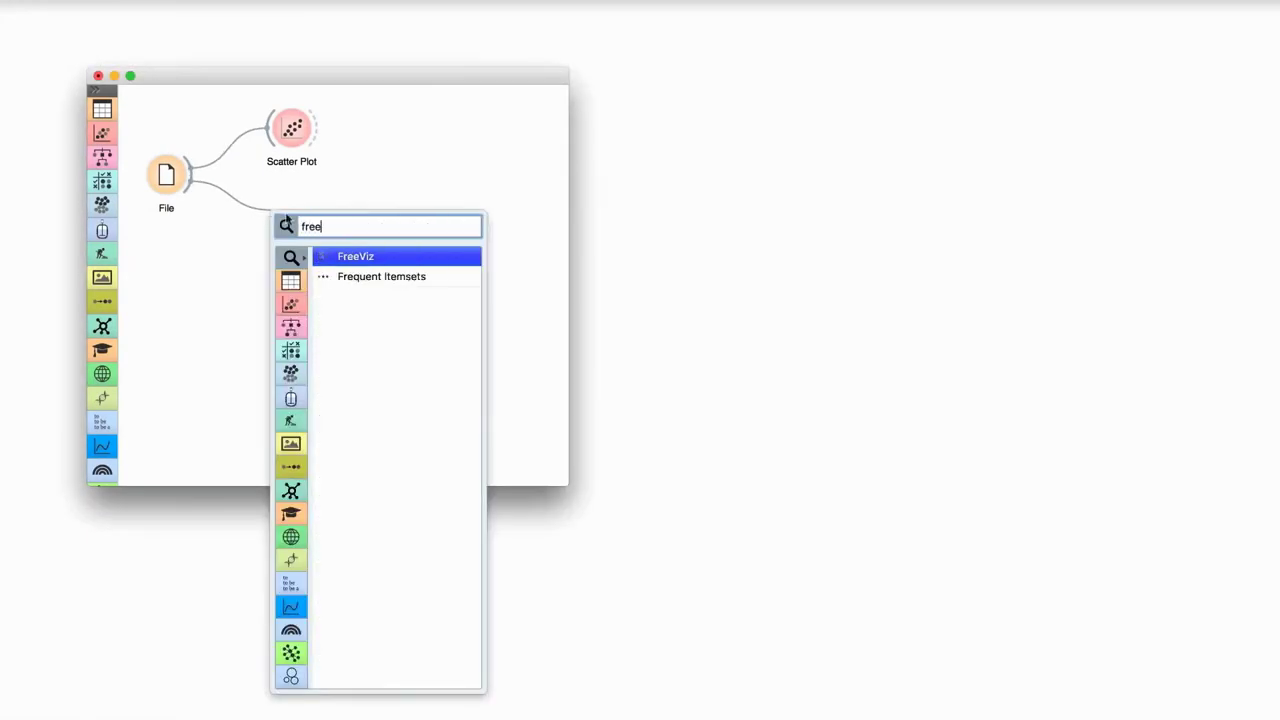
{"action": "left_click", "coordinate": [348, 258]}
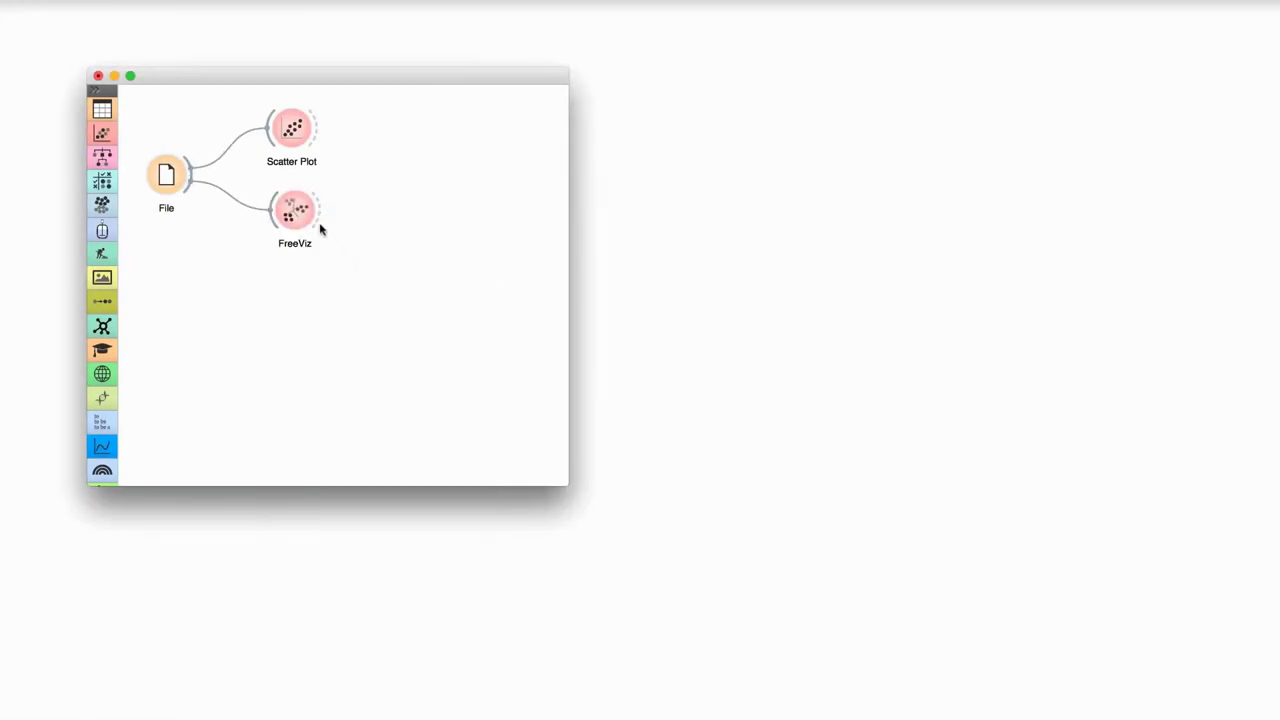
{"action": "double_click", "coordinate": [300, 212]}
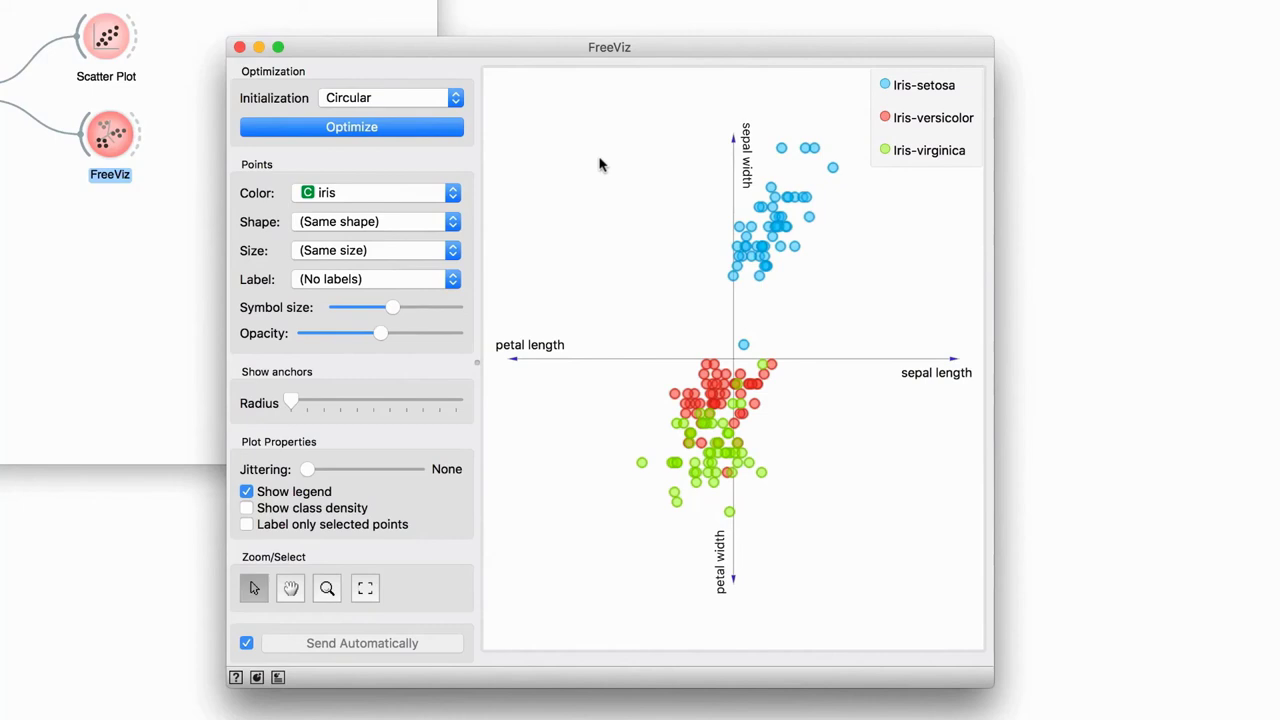
{"action": "left_click", "coordinate": [415, 127]}
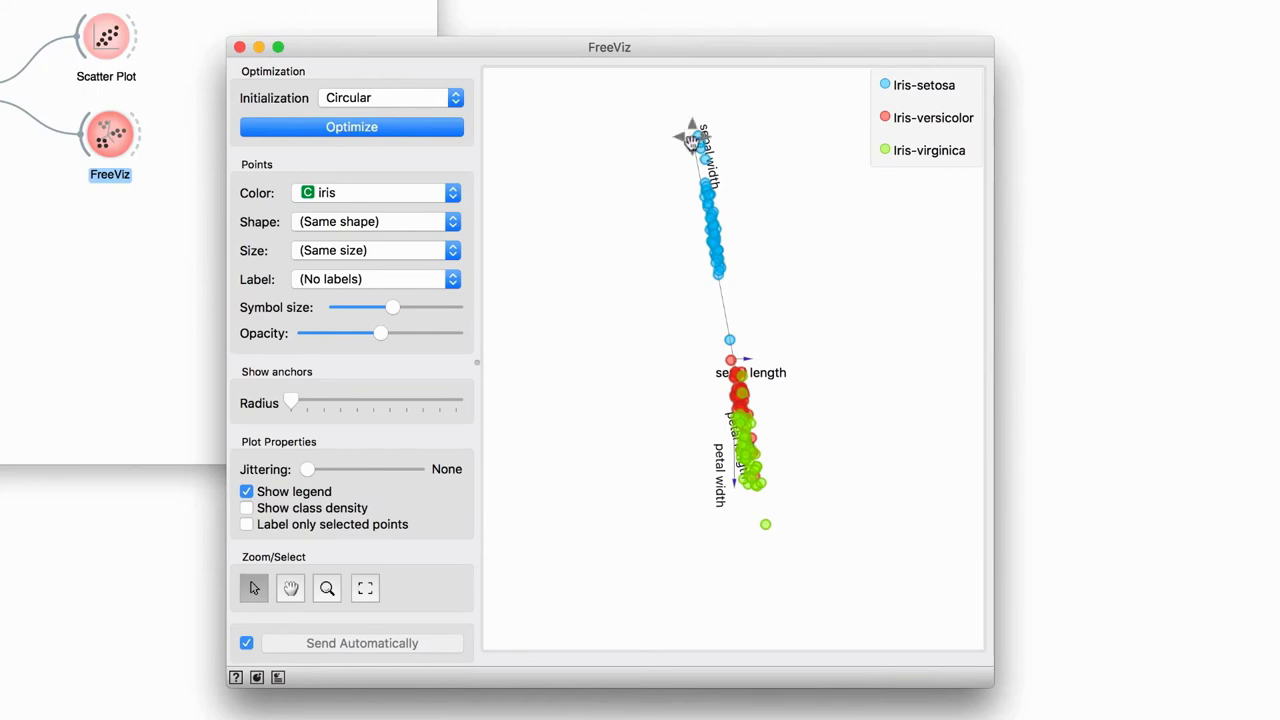
- Drag the sepal width anchor up-left and the petal width anchor left
{"action": "left_click_drag", "start_coordinate": [688, 145], "coordinate": [636, 164]}
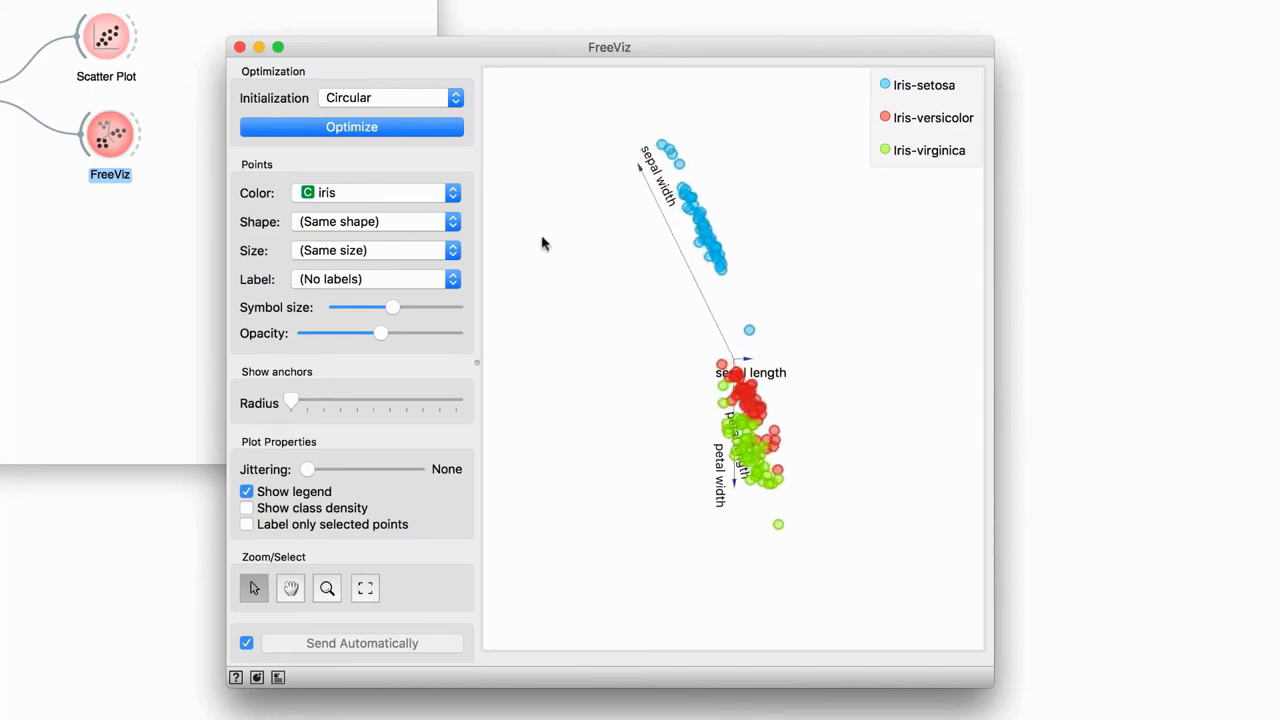
{"action": "left_click_drag", "start_coordinate": [734, 490], "coordinate": [686, 500]}
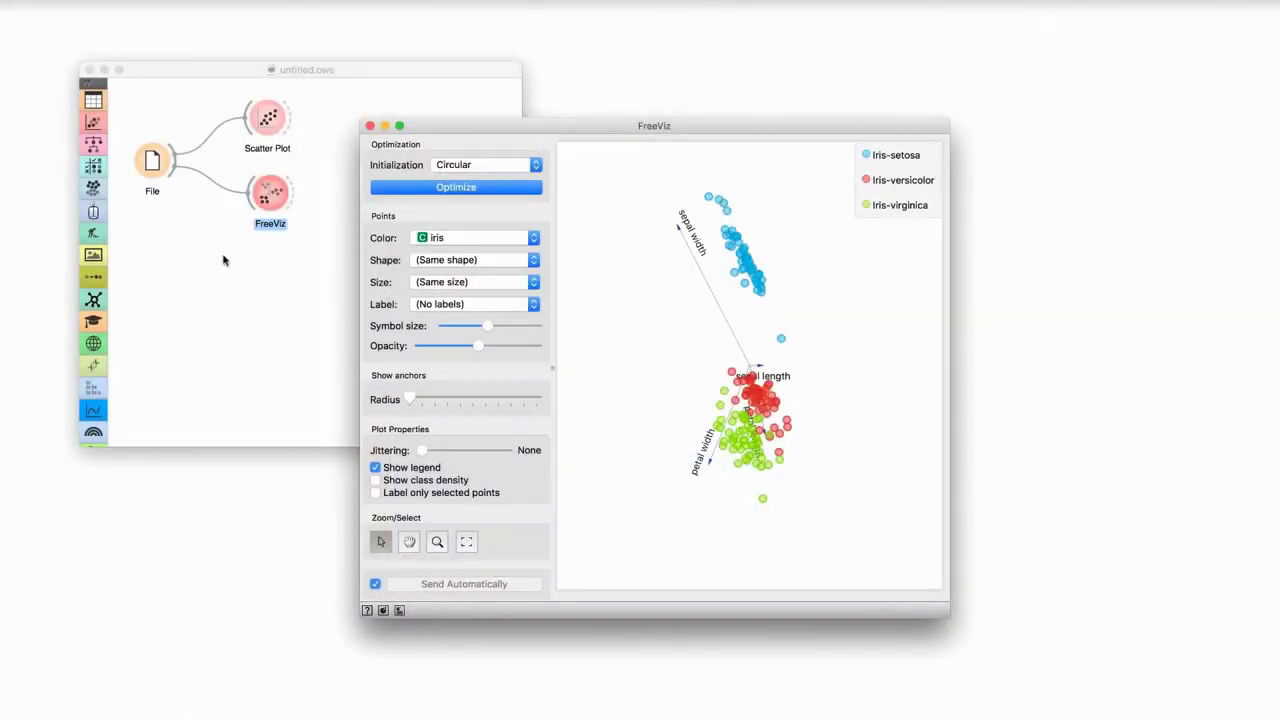
{"action": "double_click", "coordinate": [158, 178]}
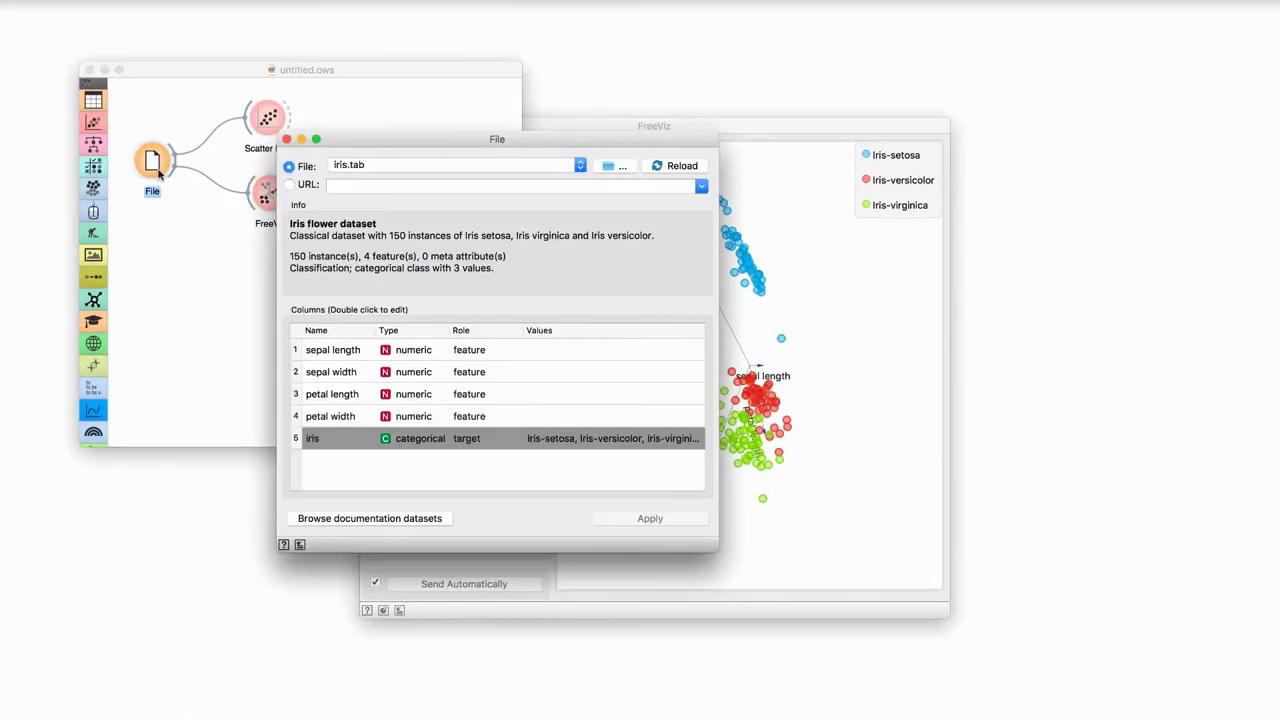
- Switch the File widget's dataset to zoo.tab
{"action": "left_click", "coordinate": [369, 518]}
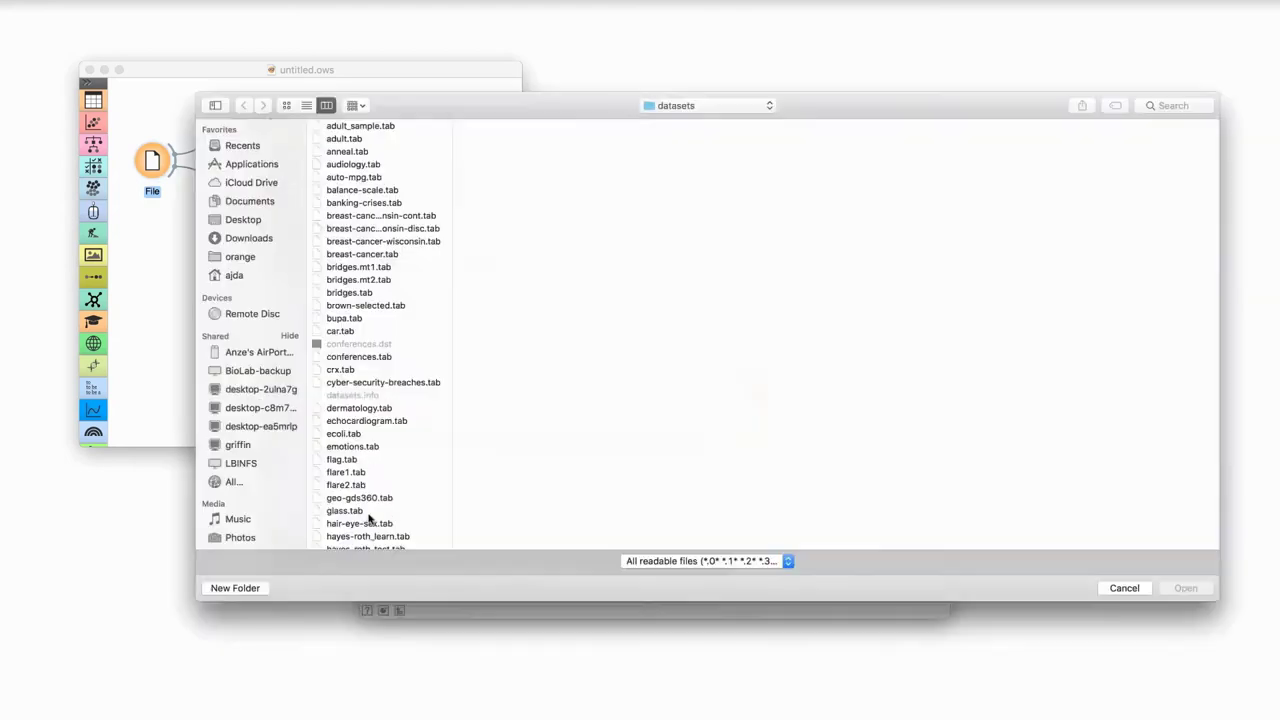
{"action": "scroll", "coordinate": [361, 392], "scroll_direction": "down", "scroll_amount": 10}
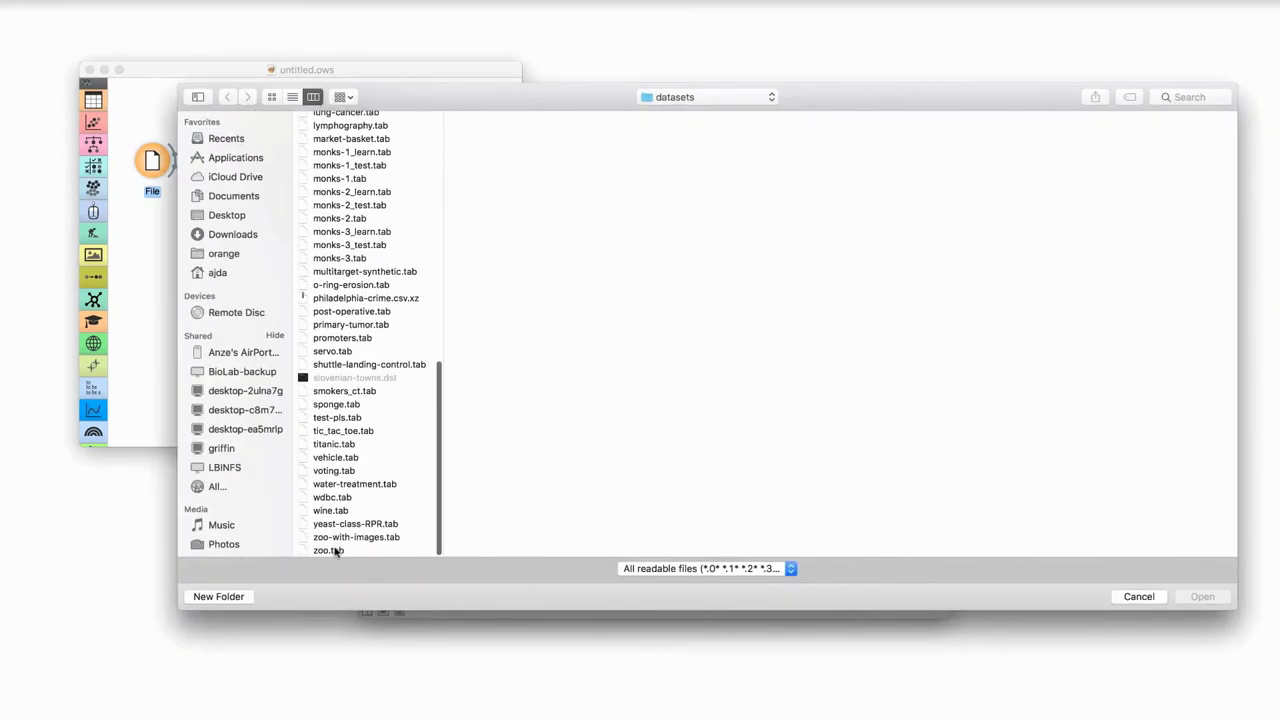
{"action": "double_click", "coordinate": [334, 546]}
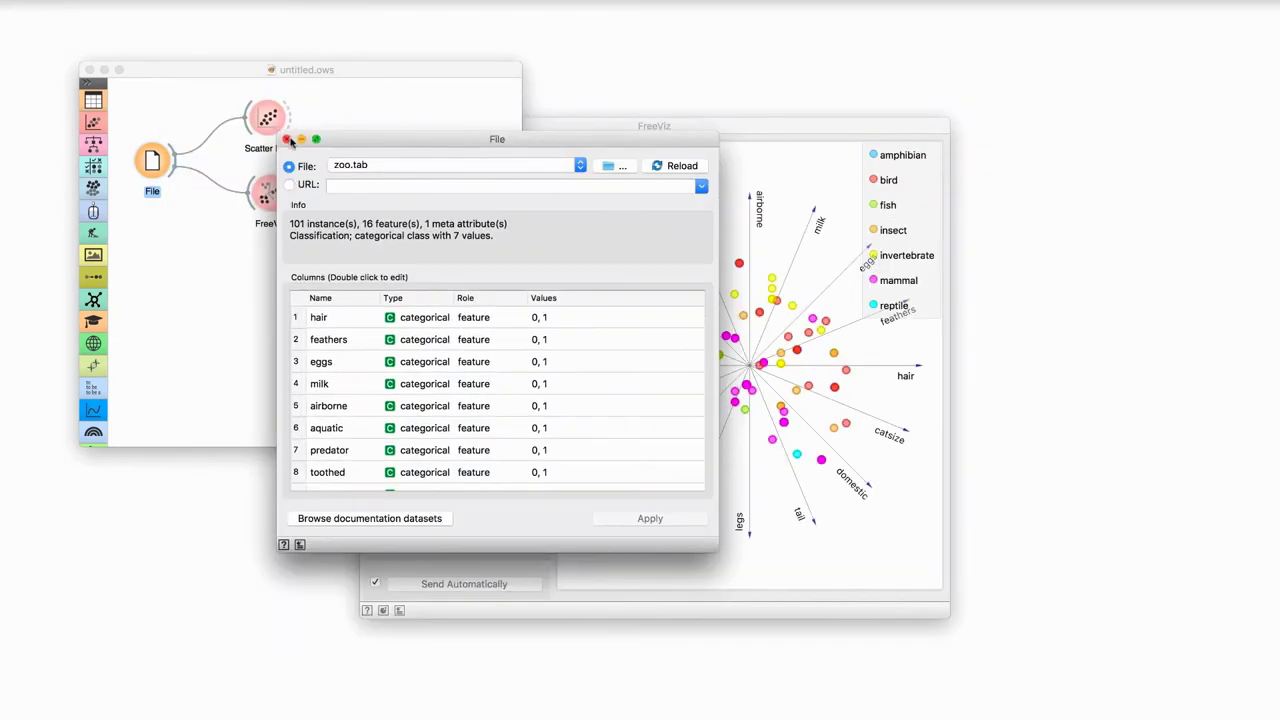
{"action": "left_click", "coordinate": [286, 139]}
- Widen FreeViz, optimize the zoo projection and turn on Show class density
{"action": "left_click", "coordinate": [528, 134]}
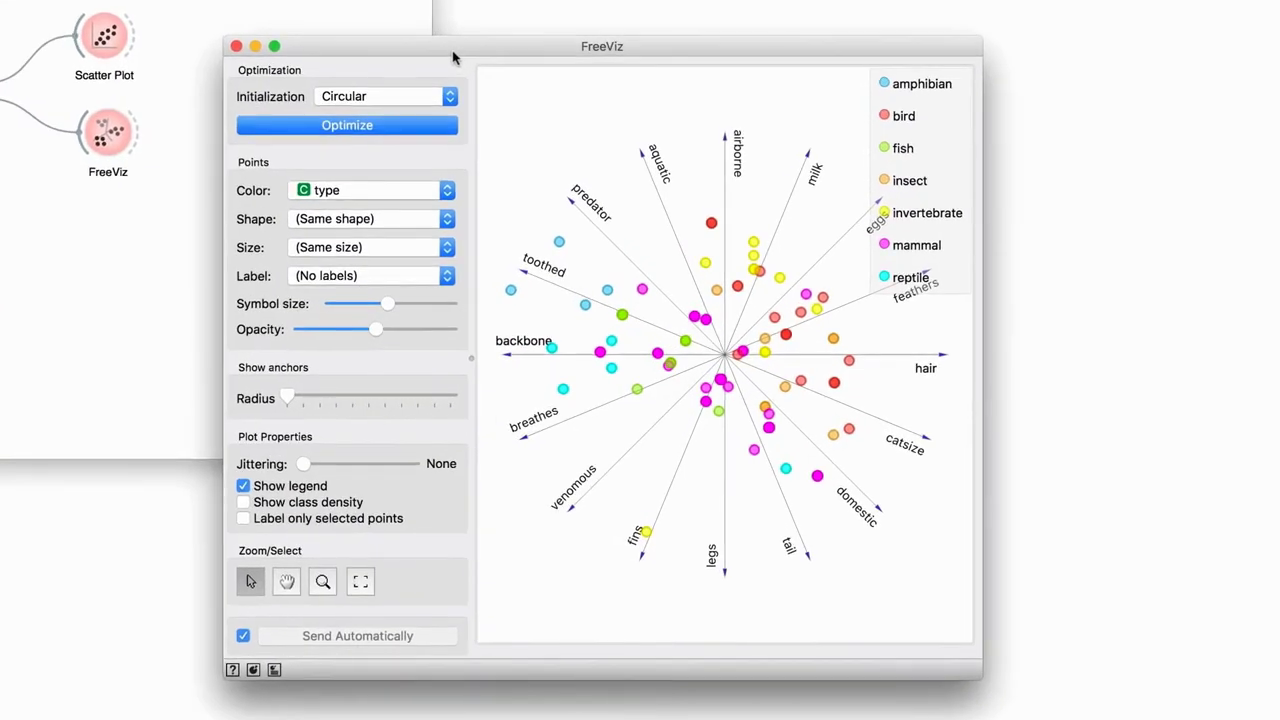
{"action": "left_click_drag", "start_coordinate": [984, 207], "coordinate": [1210, 243]}
{"action": "left_click", "coordinate": [389, 134]}
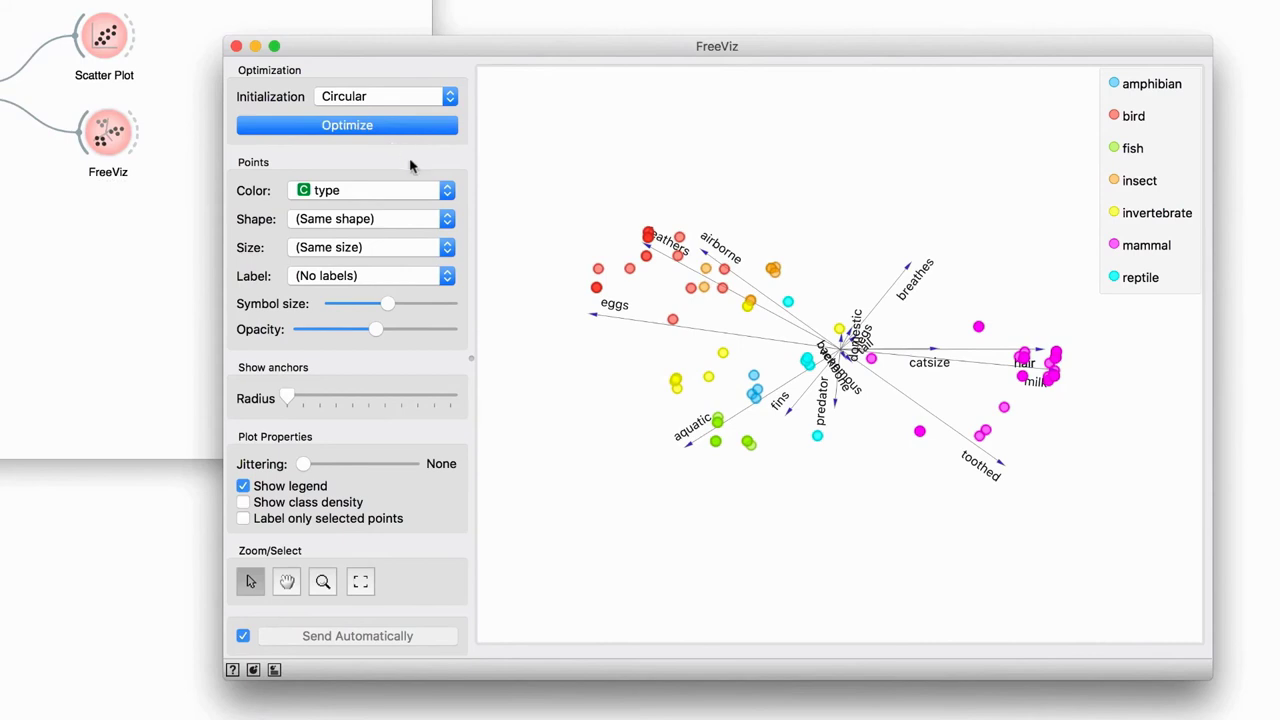
{"action": "left_click", "coordinate": [243, 502]}
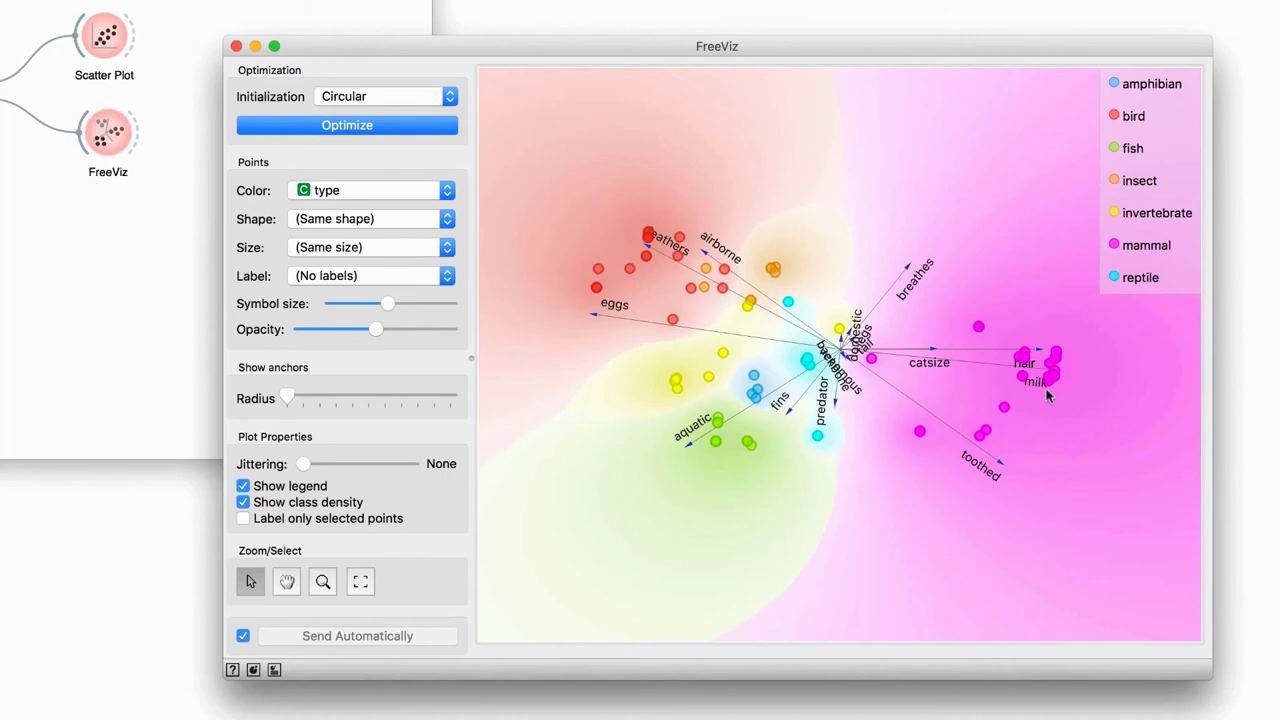
- Nudge the hair anchor upward and raise the radius to hide the short central anchors
{"action": "left_click_drag", "start_coordinate": [1038, 350], "coordinate": [1037, 312]}
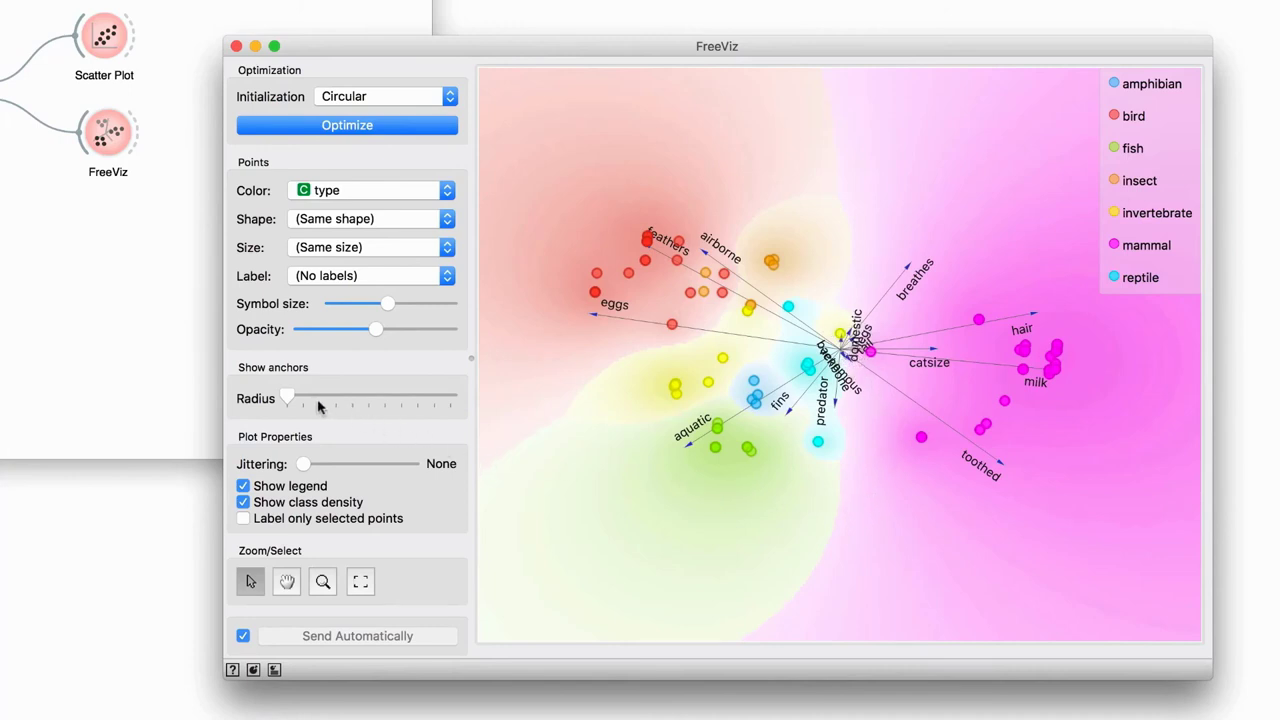
{"action": "left_click_drag", "start_coordinate": [287, 398], "coordinate": [322, 400]}
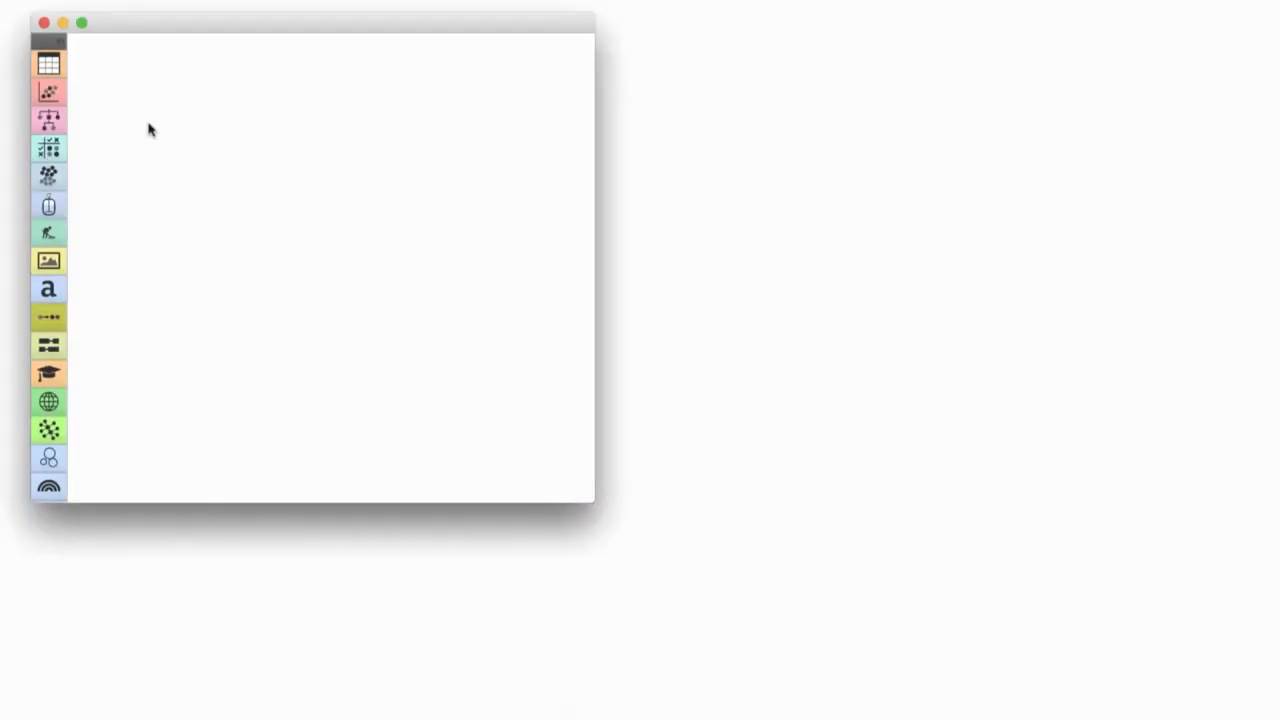
- Add a Corpus widget loading grimm-tales-selected.tab
{"action": "right_click", "coordinate": [148, 130]}
{"action": "type", "text": "cor"}
{"action": "key", "text": "Return"}
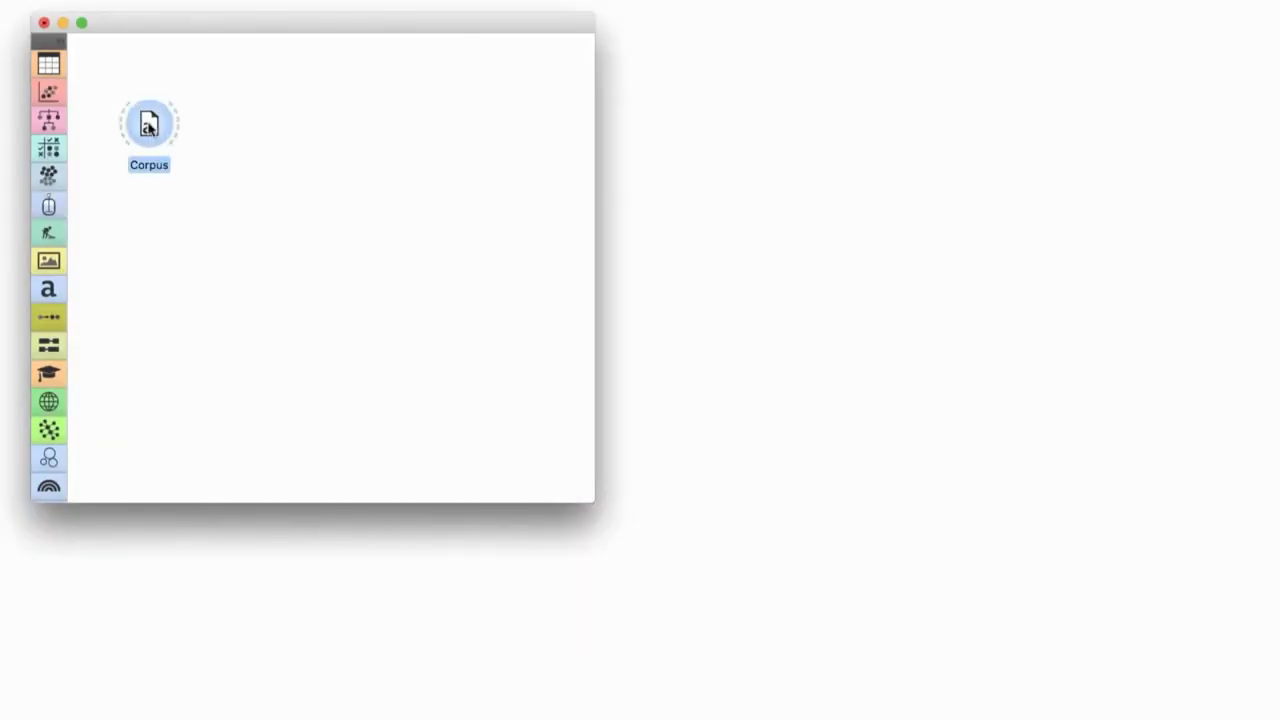
{"action": "double_click", "coordinate": [148, 125]}
{"action": "left_click", "coordinate": [530, 300]}
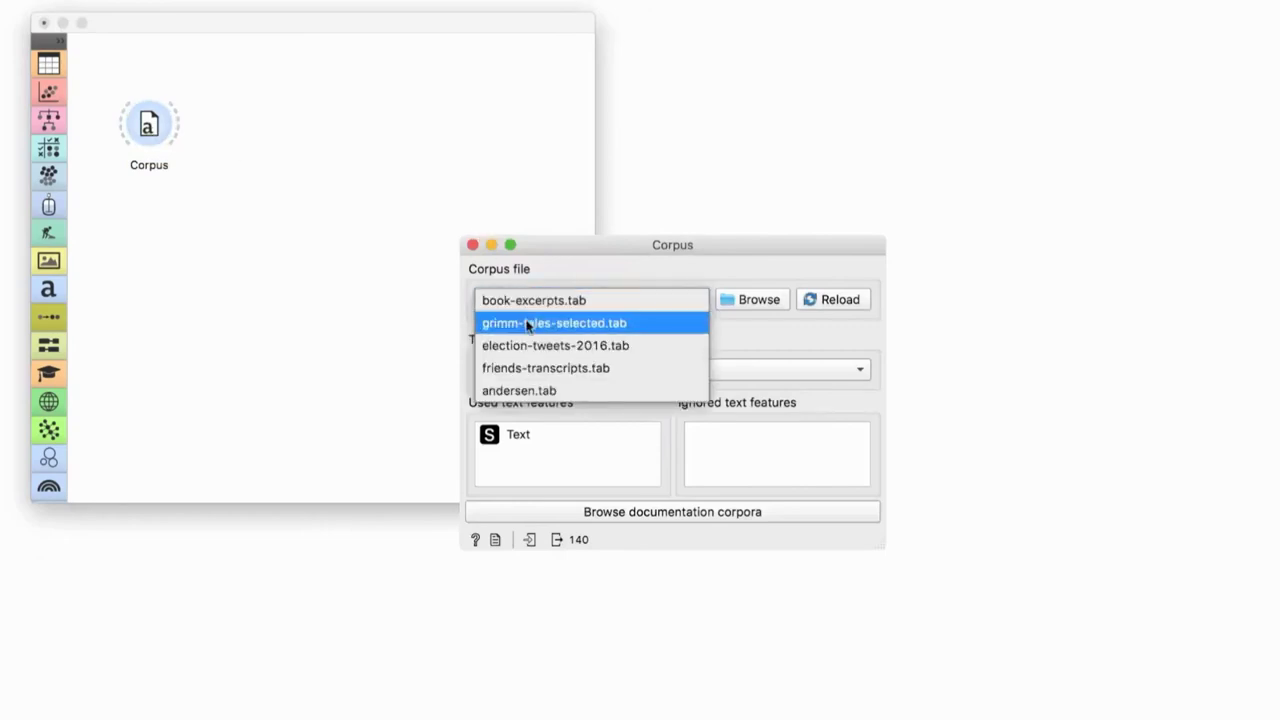
{"action": "left_click", "coordinate": [528, 323]}
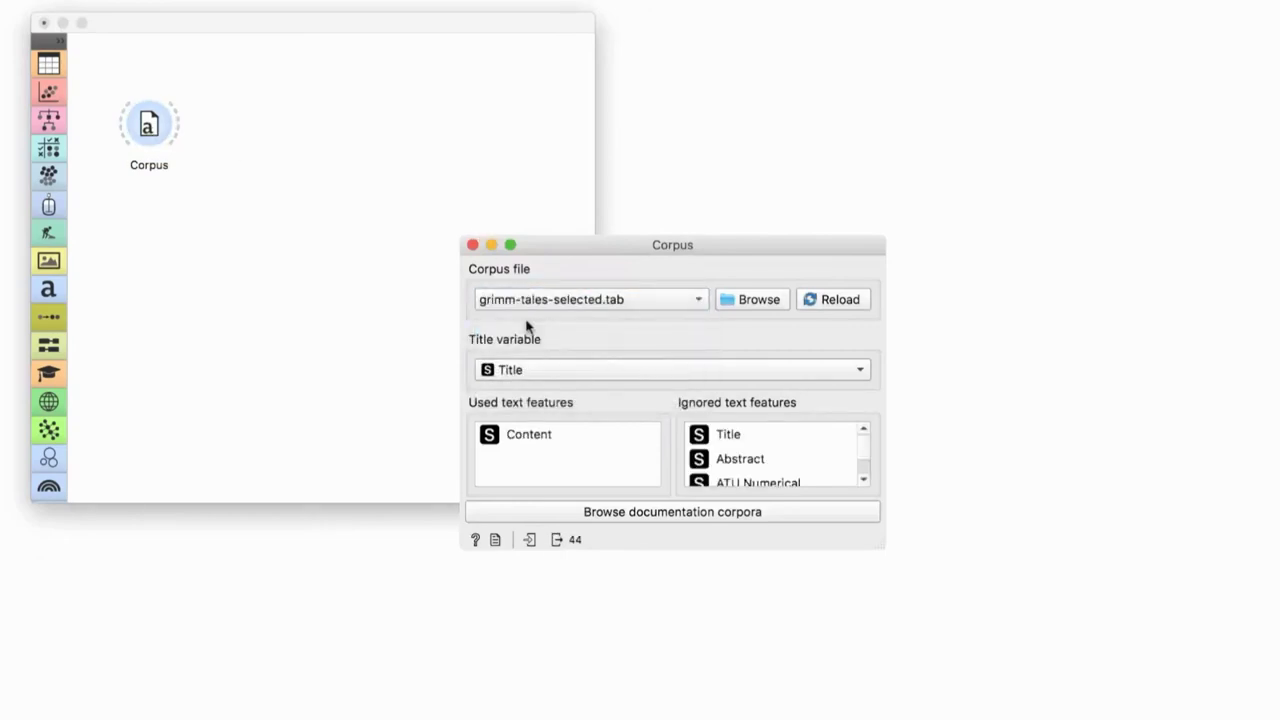
{"action": "left_click", "coordinate": [473, 245]}
- Connect a Corpus Viewer to Corpus and enlarge its document text area
{"action": "left_click_drag", "start_coordinate": [178, 128], "coordinate": [278, 129]}
{"action": "left_click", "coordinate": [350, 198]}
{"action": "double_click", "coordinate": [308, 128]}
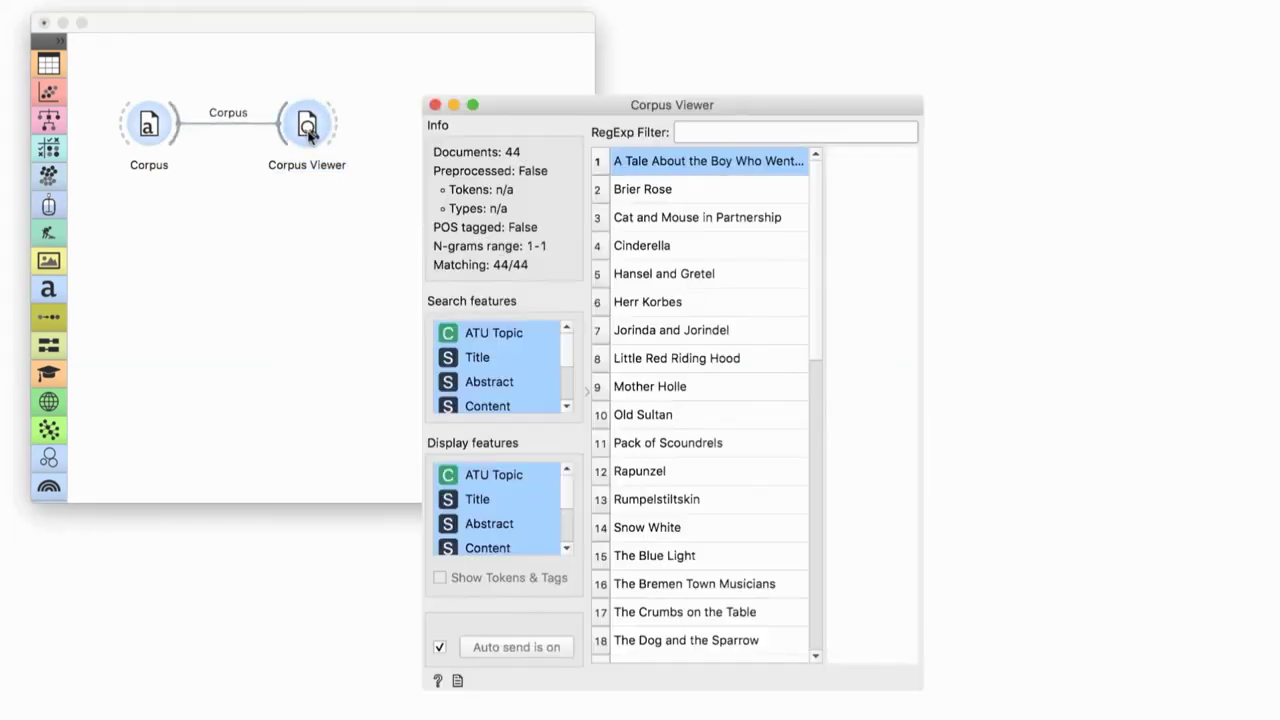
{"action": "left_click_drag", "start_coordinate": [950, 348], "coordinate": [1137, 350]}
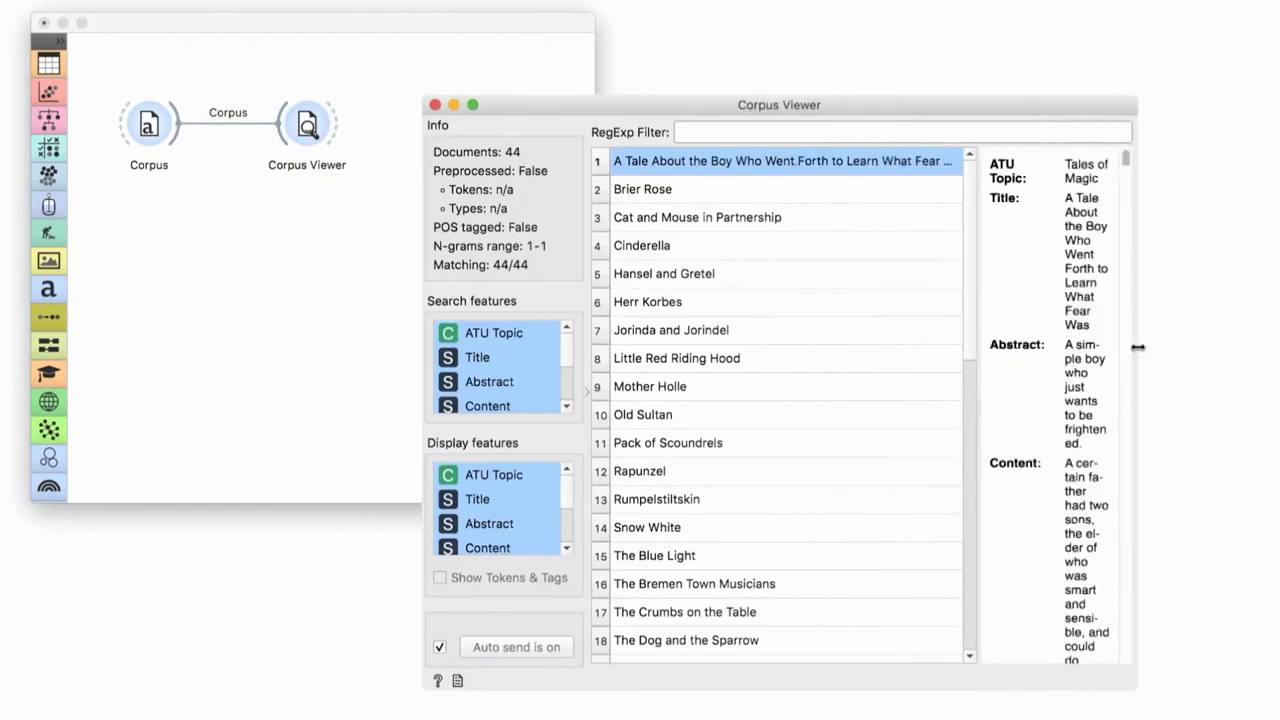
{"action": "left_click_drag", "start_coordinate": [980, 371], "coordinate": [829, 367]}
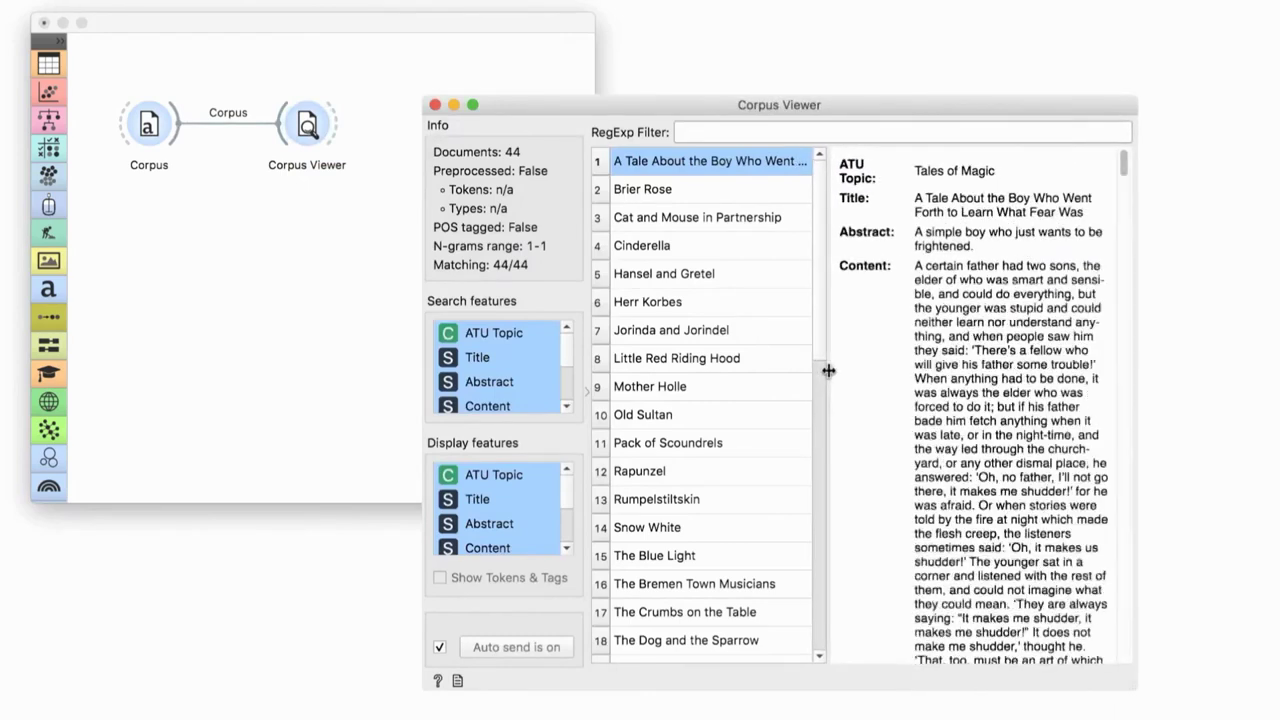
- Read the Cinderella, Little Red Riding Hood and Snow White tales, then close the viewer
{"action": "left_click", "coordinate": [657, 256]}
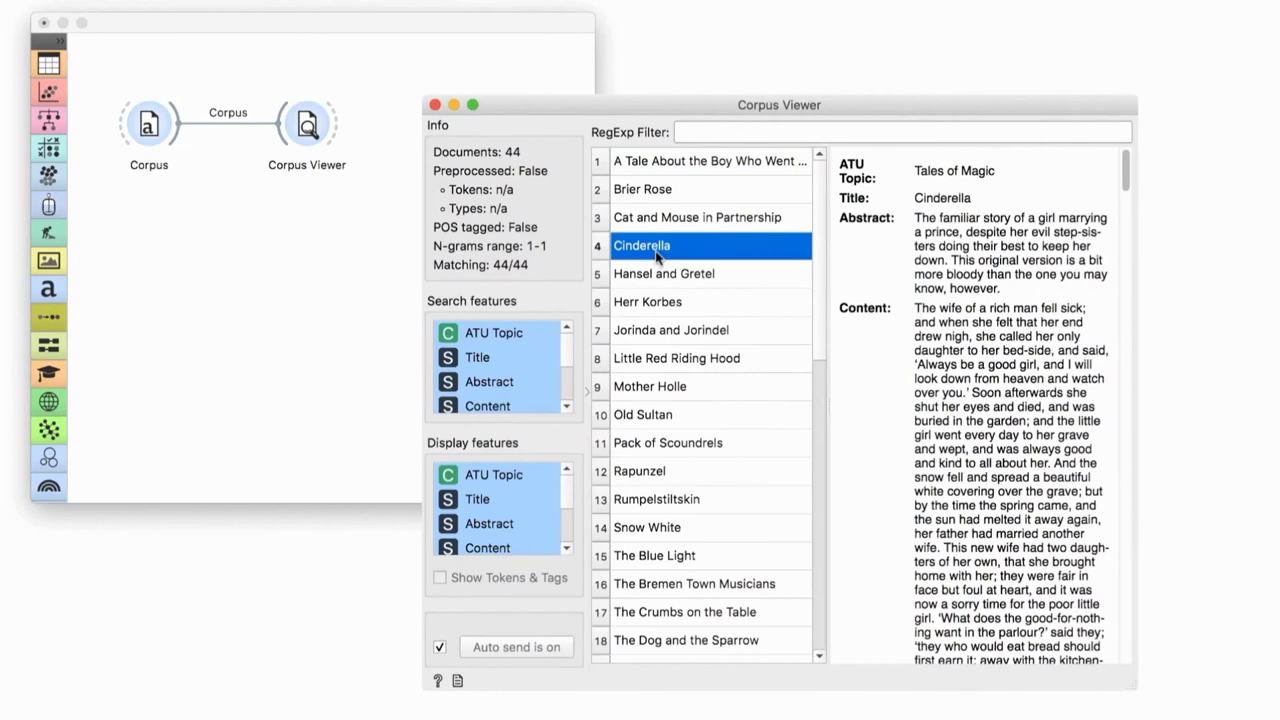
{"action": "left_click", "coordinate": [672, 360]}
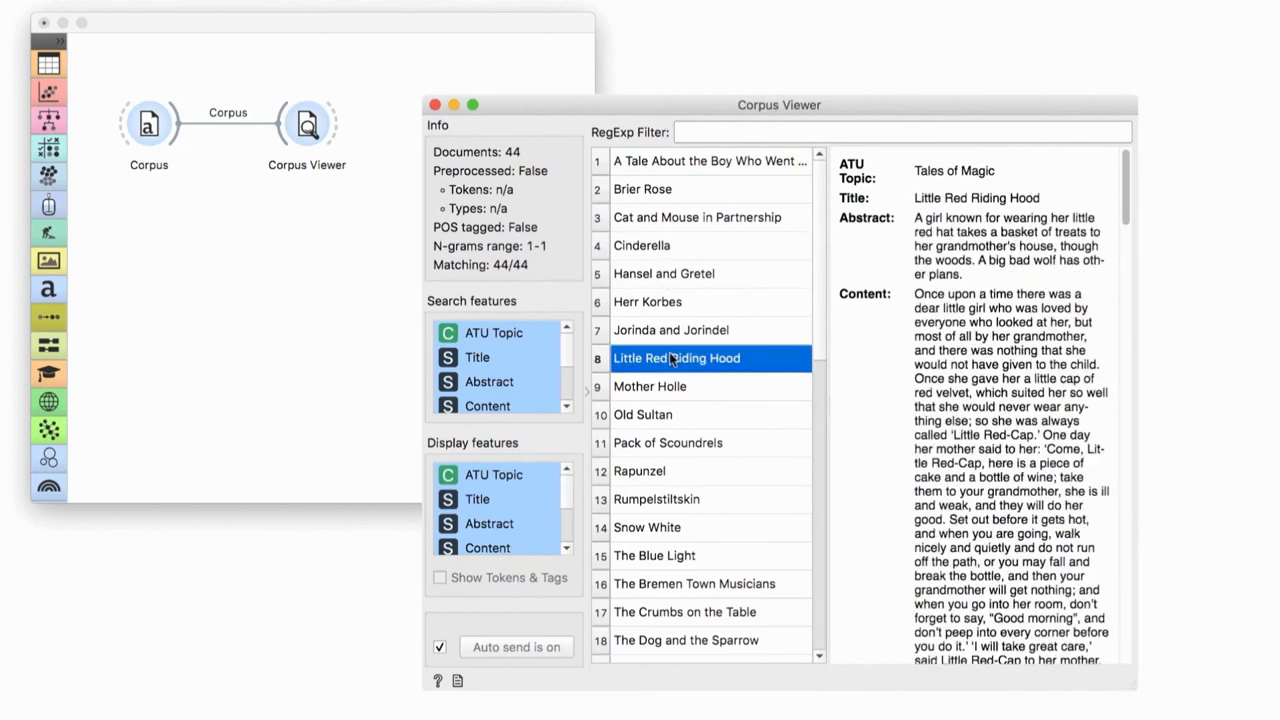
{"action": "left_click", "coordinate": [661, 524]}
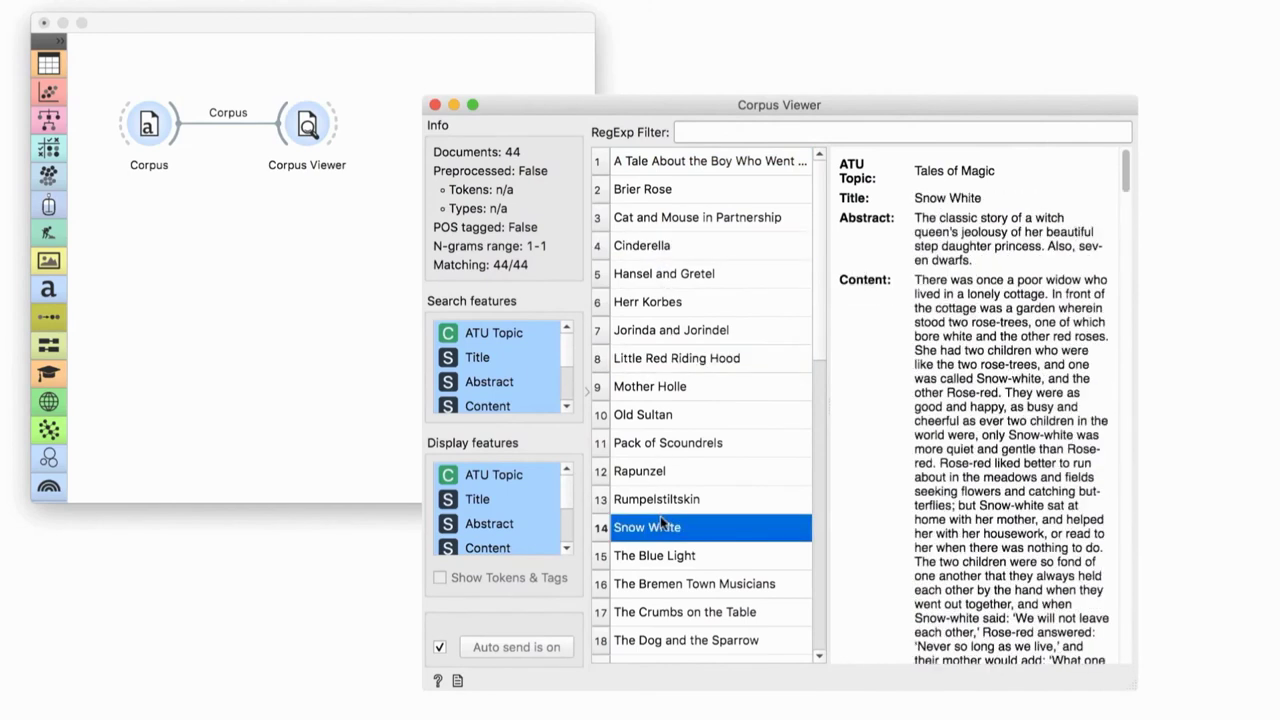
{"action": "left_click", "coordinate": [435, 104]}
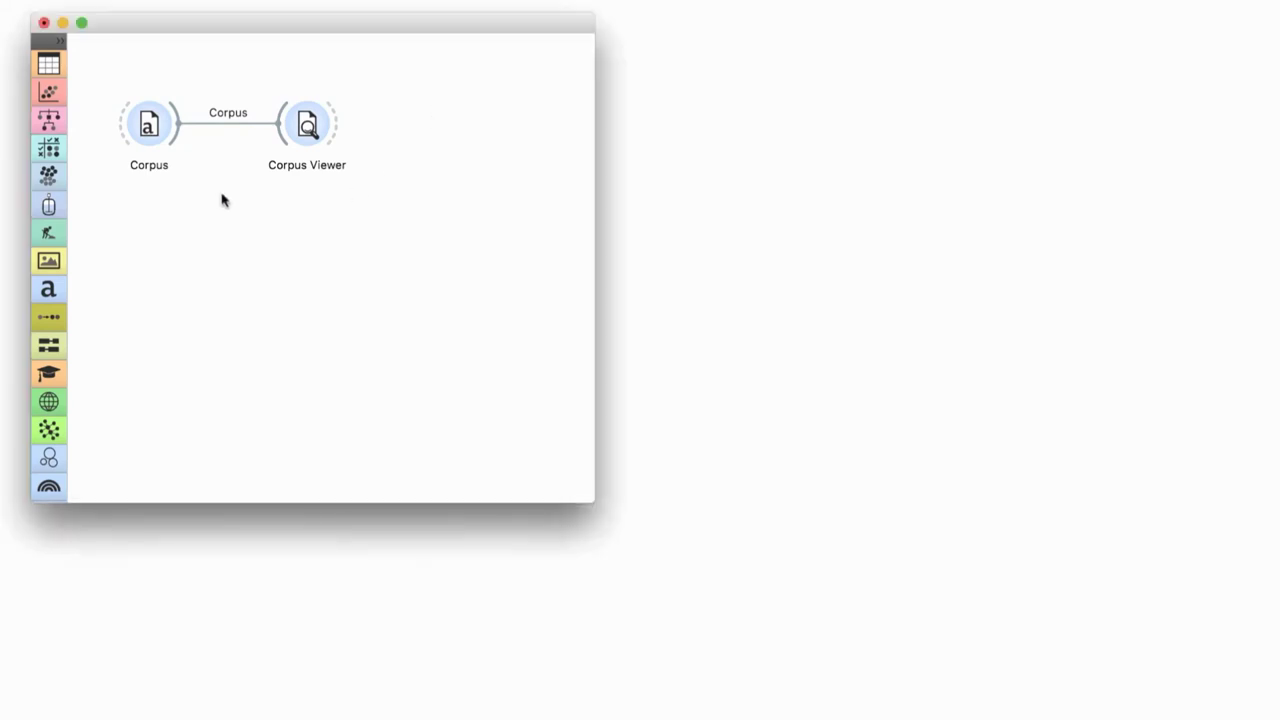
- Add a Preprocess Text widget linked from Corpus and enable Document frequency filtering
{"action": "left_click_drag", "start_coordinate": [177, 141], "coordinate": [289, 250]}
{"action": "type", "text": "pre"}
{"action": "key", "text": "Return"}
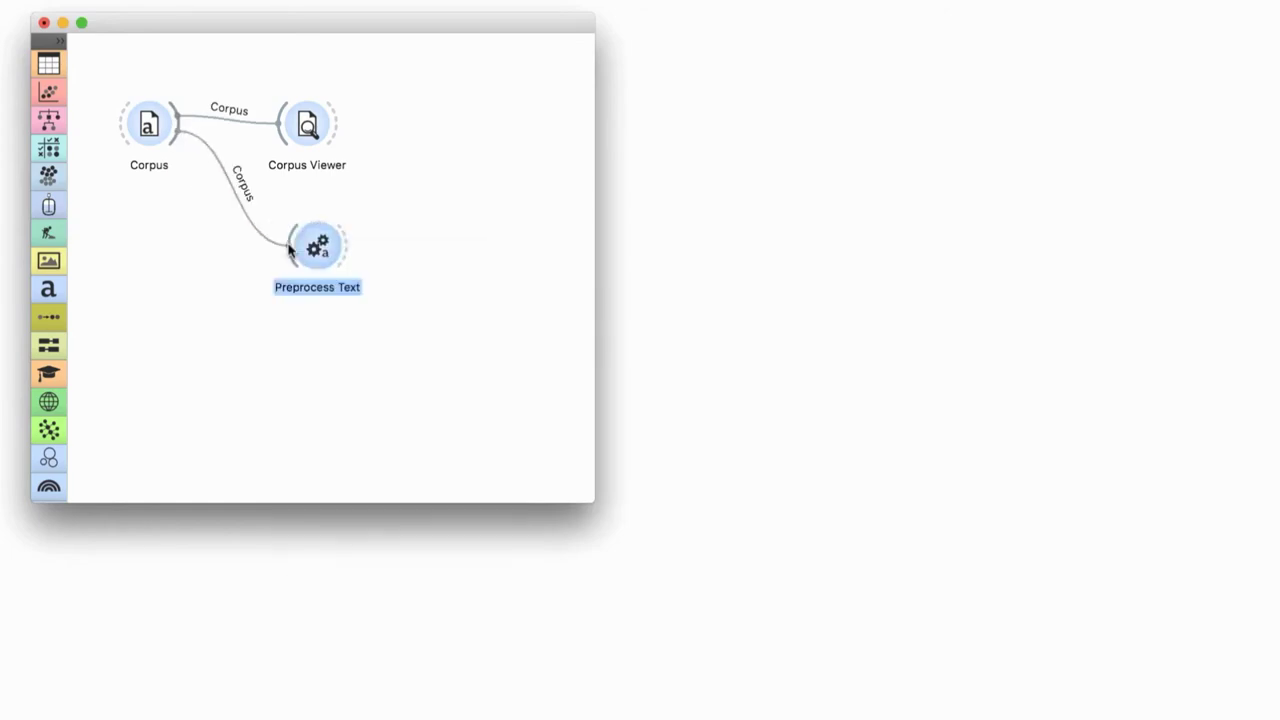
{"action": "double_click", "coordinate": [312, 247]}
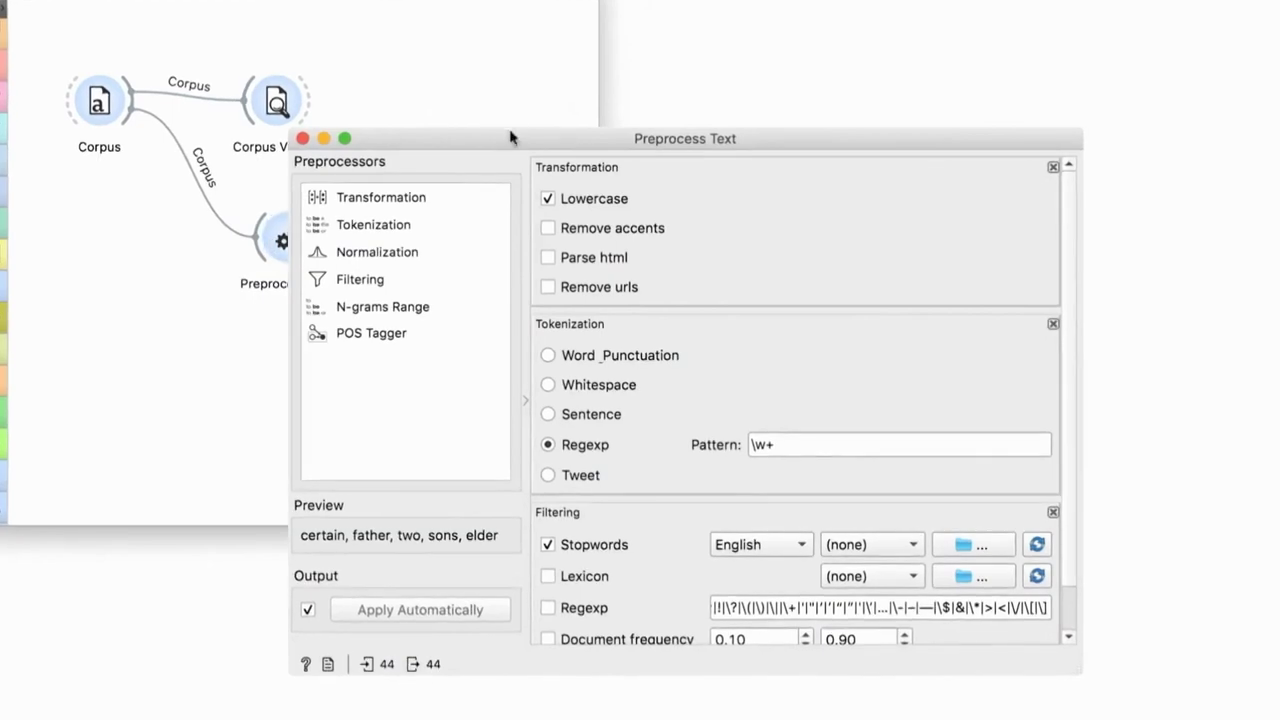
{"action": "left_click_drag", "start_coordinate": [510, 137], "coordinate": [595, 57]}
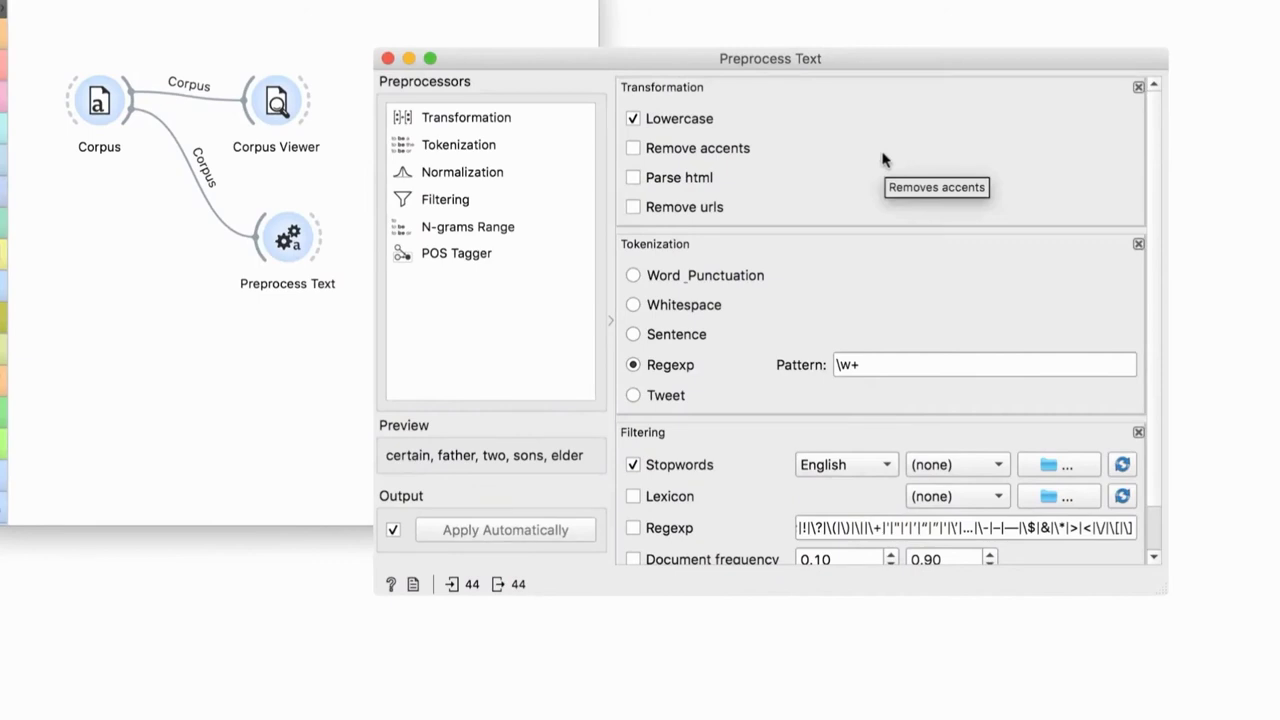
{"action": "scroll", "coordinate": [882, 160], "scroll_direction": "down", "scroll_amount": 1}
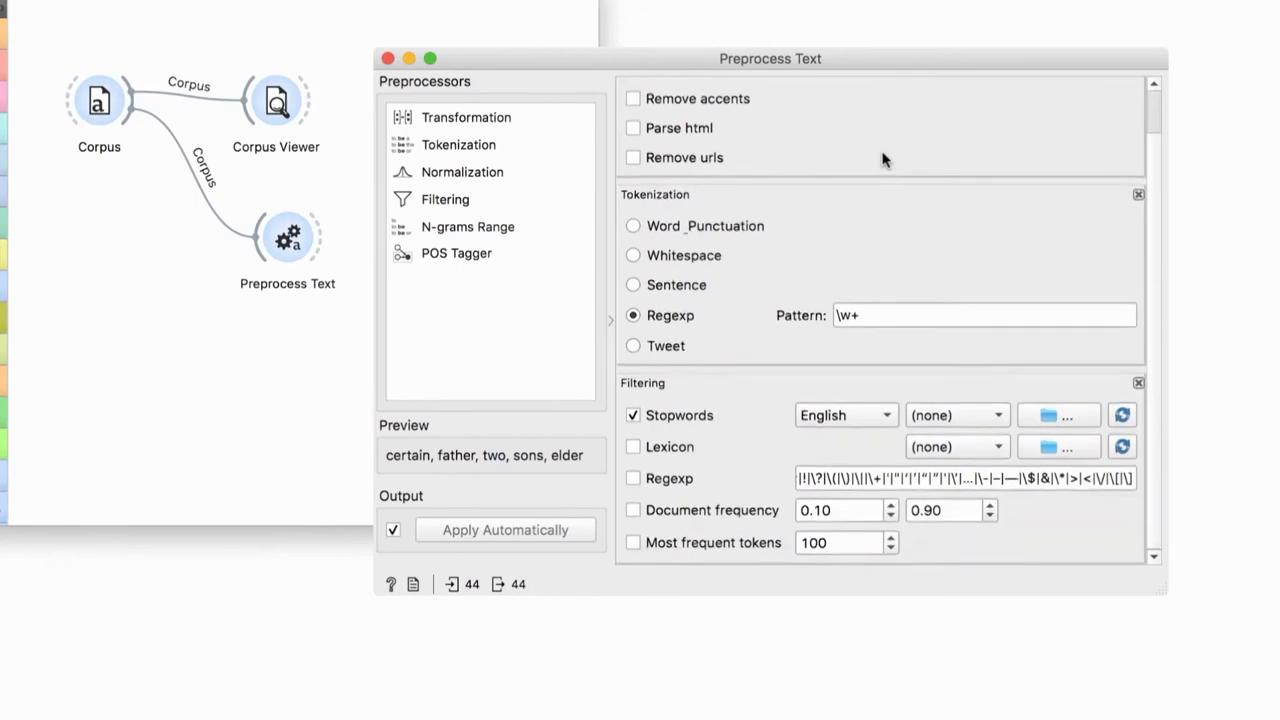
{"action": "scroll", "coordinate": [882, 160], "scroll_direction": "up", "scroll_amount": 1}
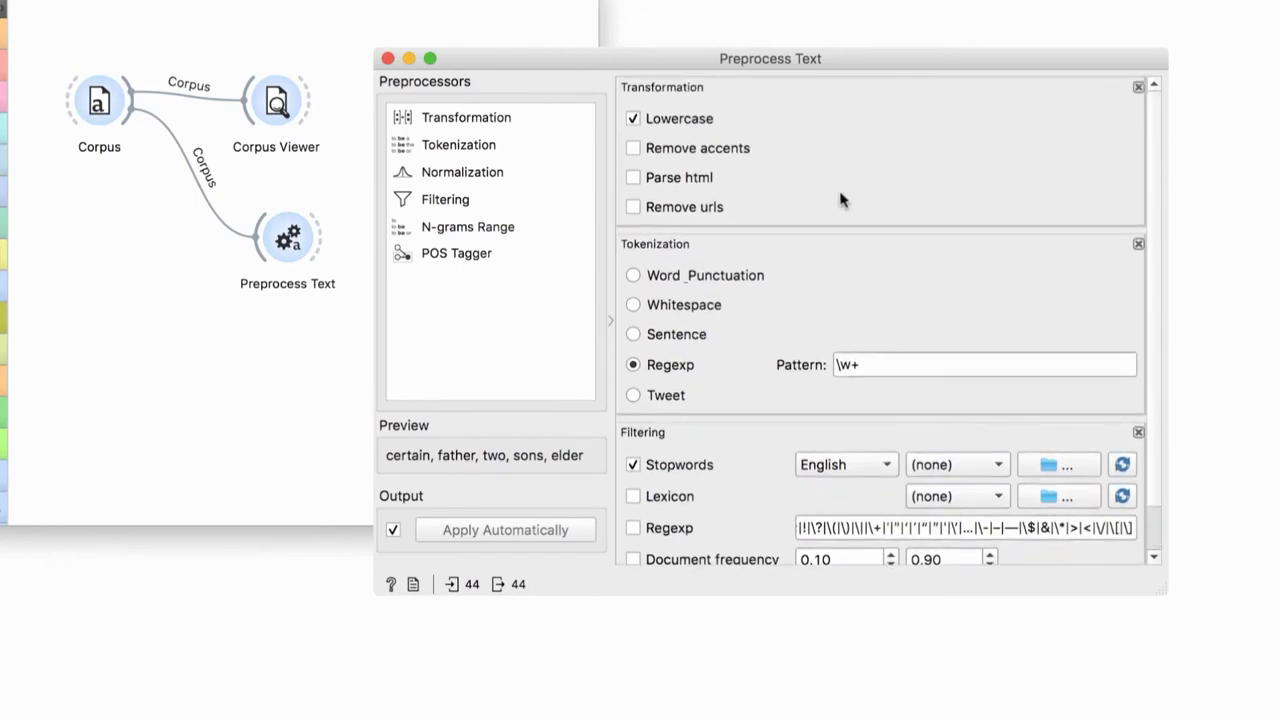
{"action": "scroll", "coordinate": [837, 197], "scroll_direction": "down", "scroll_amount": 1}
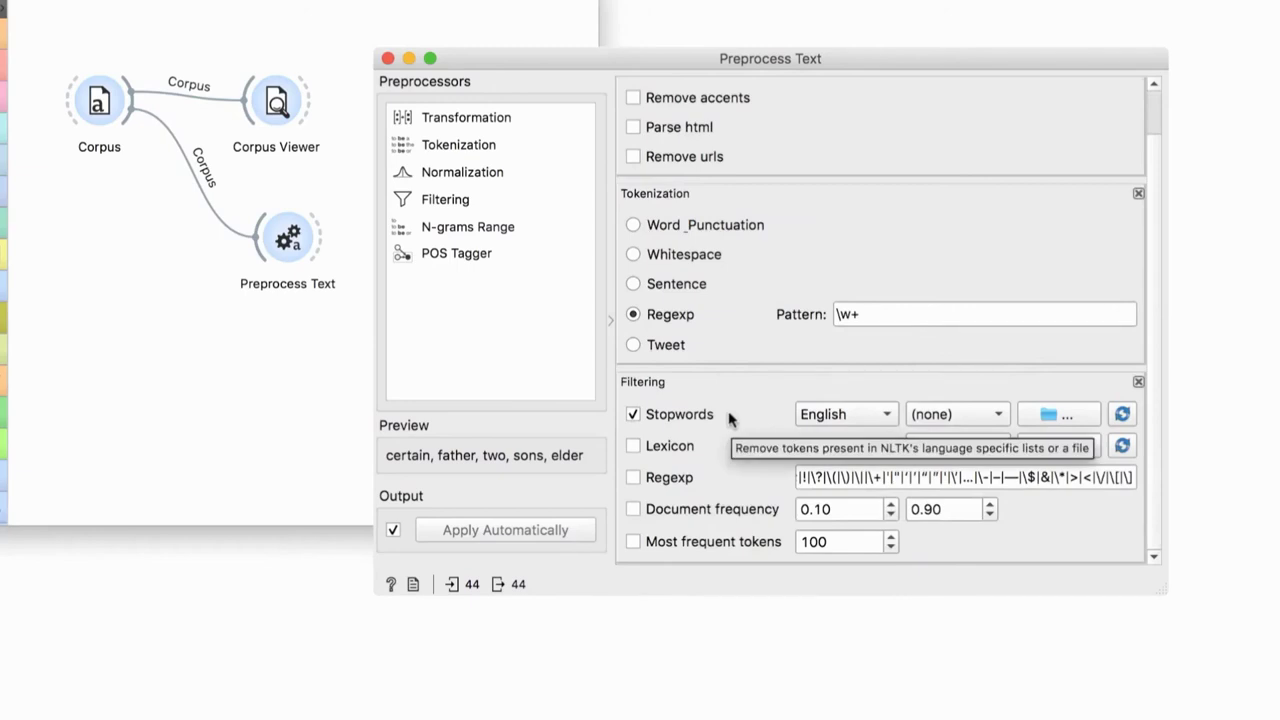
{"action": "left_click", "coordinate": [634, 510]}
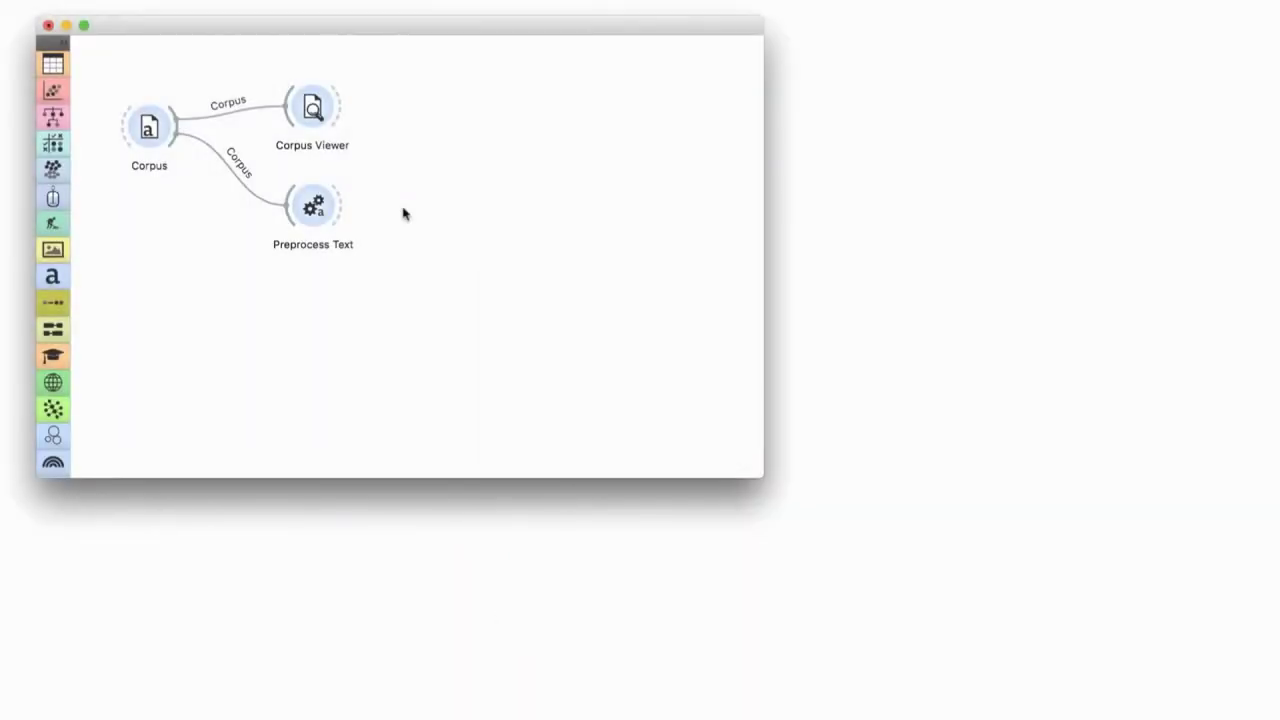
- Add Document Embedding after Preprocess Text with English language and Mean aggregator
{"action": "left_click_drag", "start_coordinate": [343, 206], "coordinate": [431, 208]}
{"action": "type", "text": "doc"}
{"action": "key", "text": "Return"}
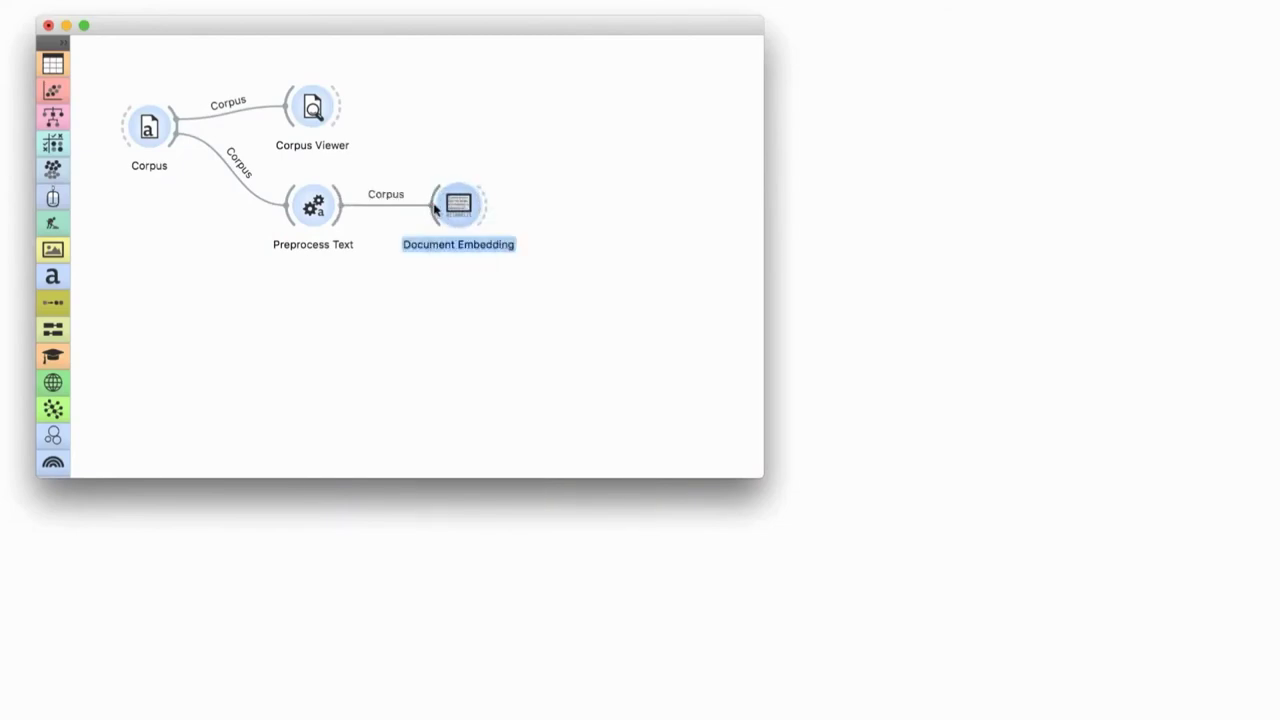
{"action": "left_click", "coordinate": [521, 203]}
{"action": "double_click", "coordinate": [458, 205]}
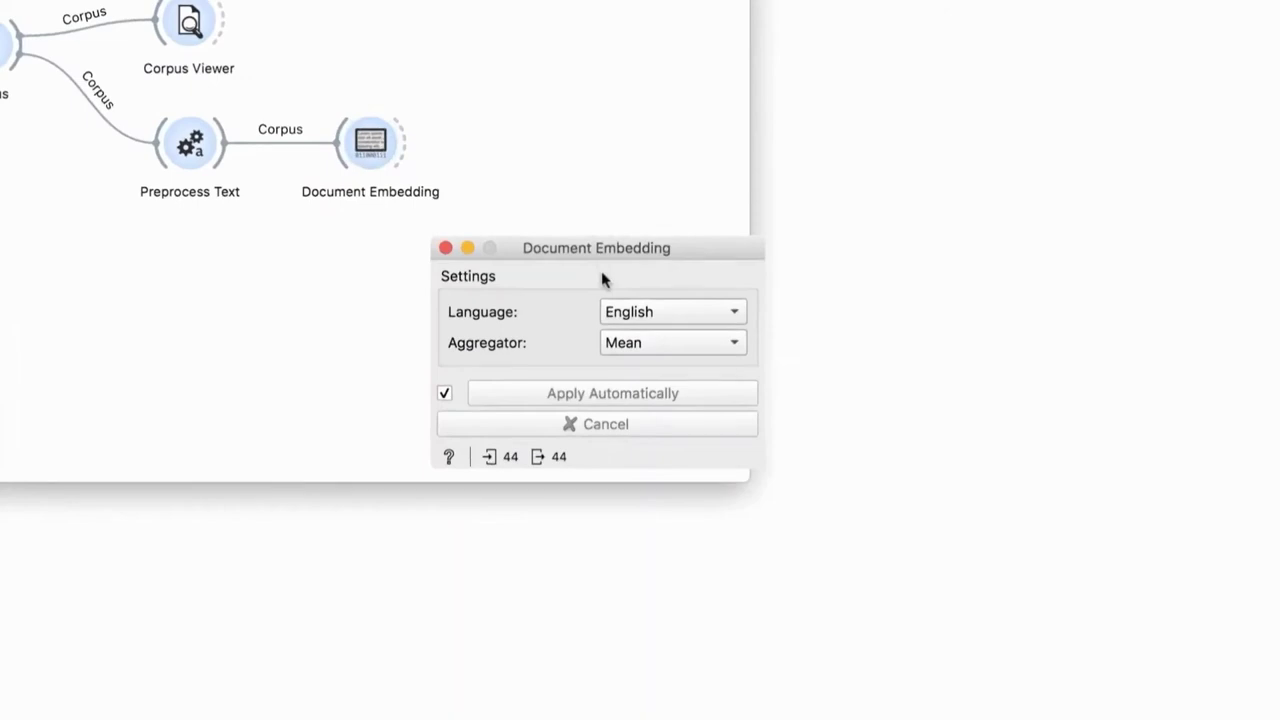
{"action": "left_click", "coordinate": [665, 313]}
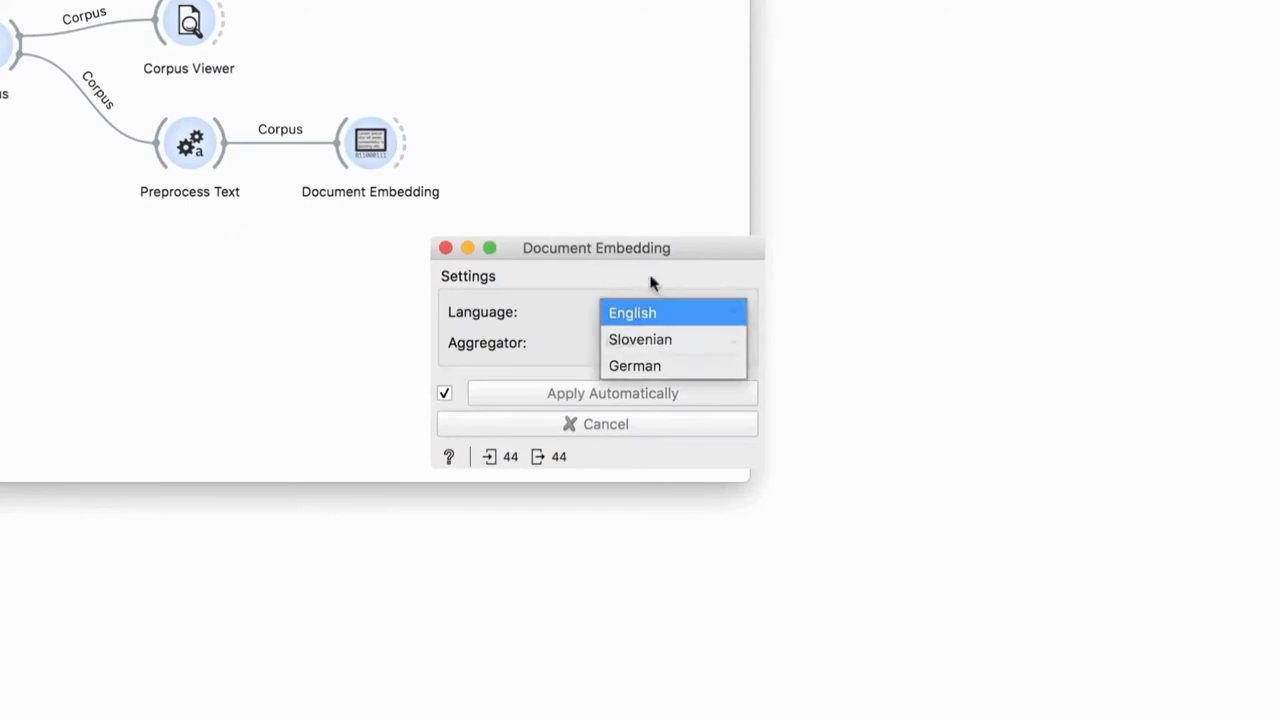
{"action": "left_click", "coordinate": [648, 270]}
{"action": "left_click", "coordinate": [659, 344]}
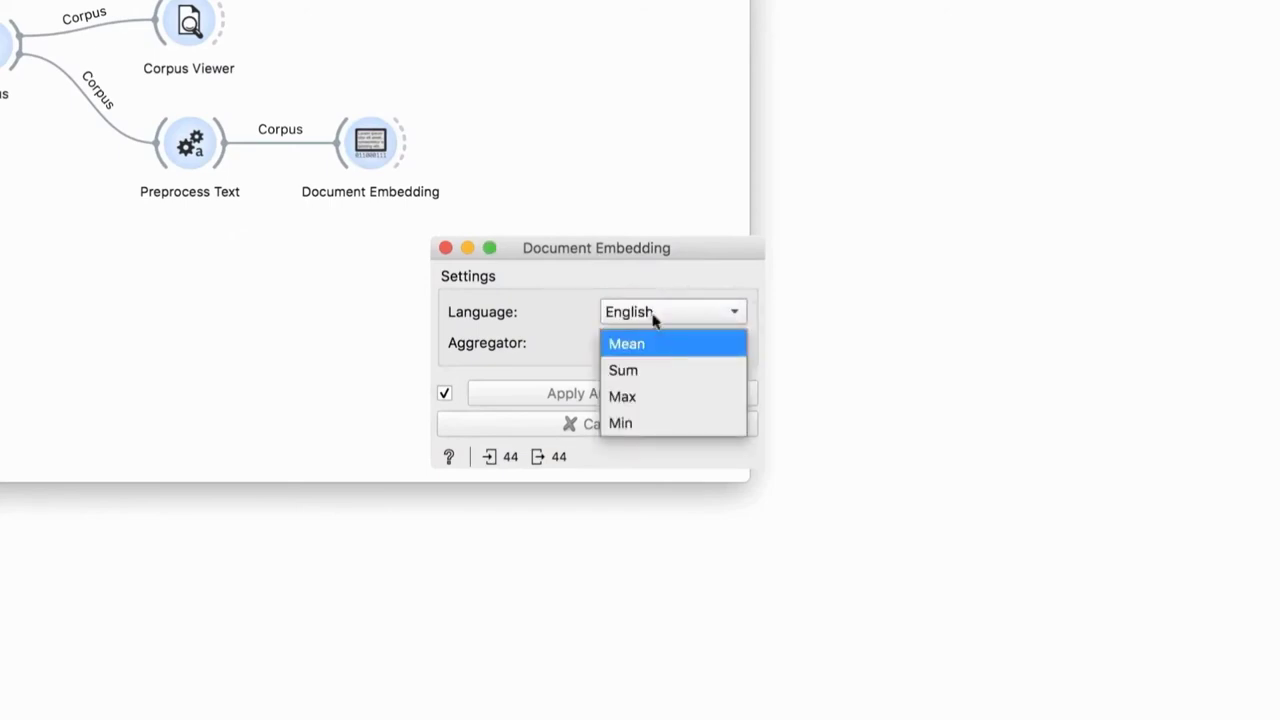
{"action": "left_click", "coordinate": [635, 259]}
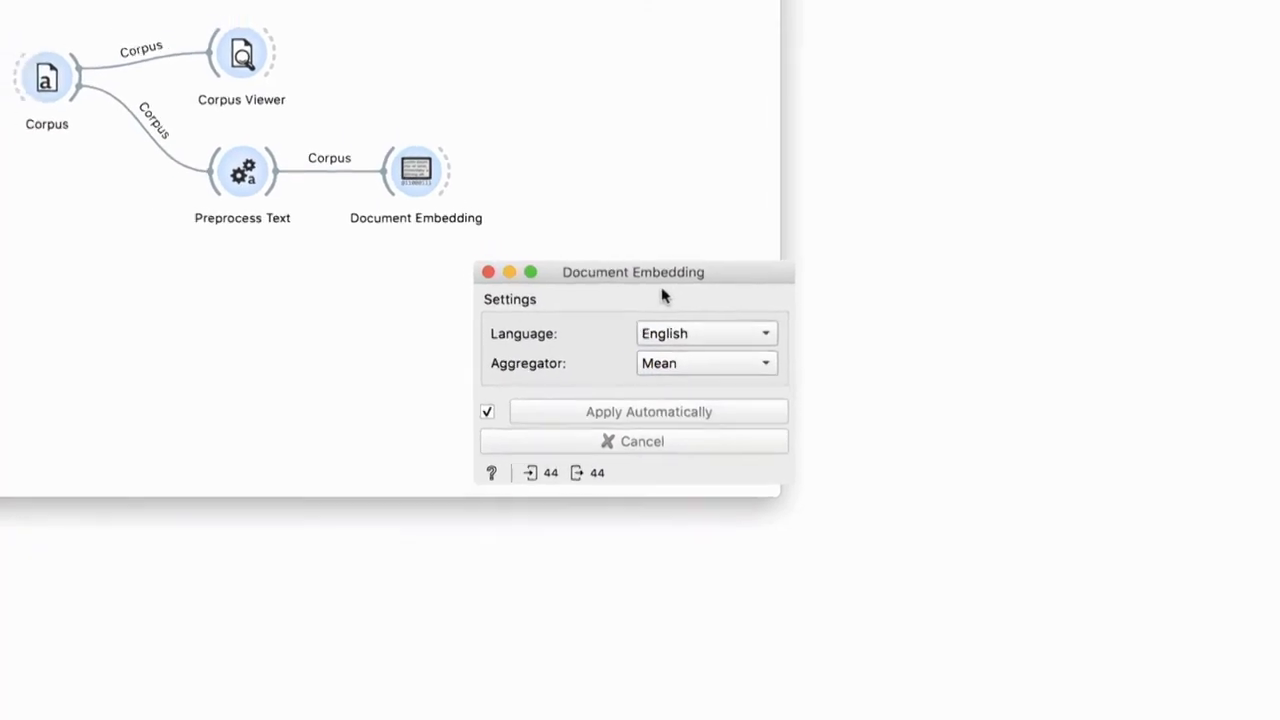
{"action": "left_click", "coordinate": [445, 248]}
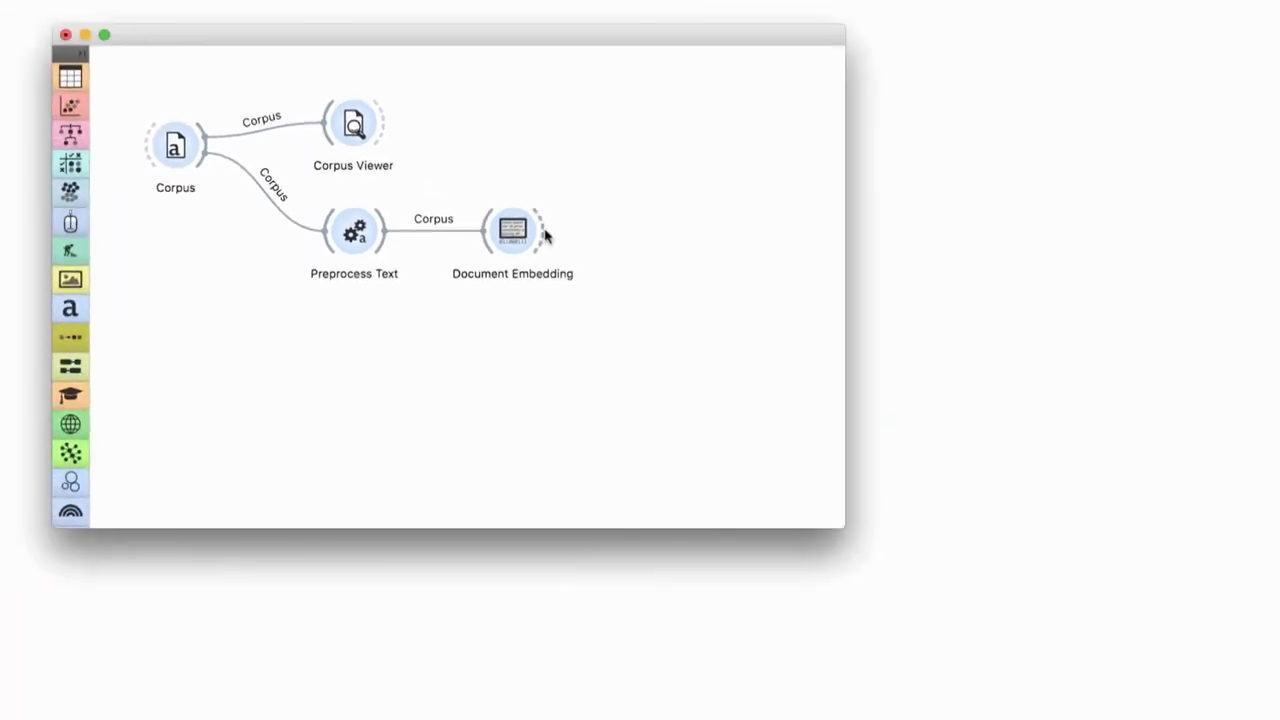
- Attach a Data Table to the embedding output and scroll through its Dim columns
{"action": "left_click_drag", "start_coordinate": [545, 235], "coordinate": [600, 170]}
{"action": "left_click", "coordinate": [686, 209]}
{"action": "double_click", "coordinate": [636, 170]}
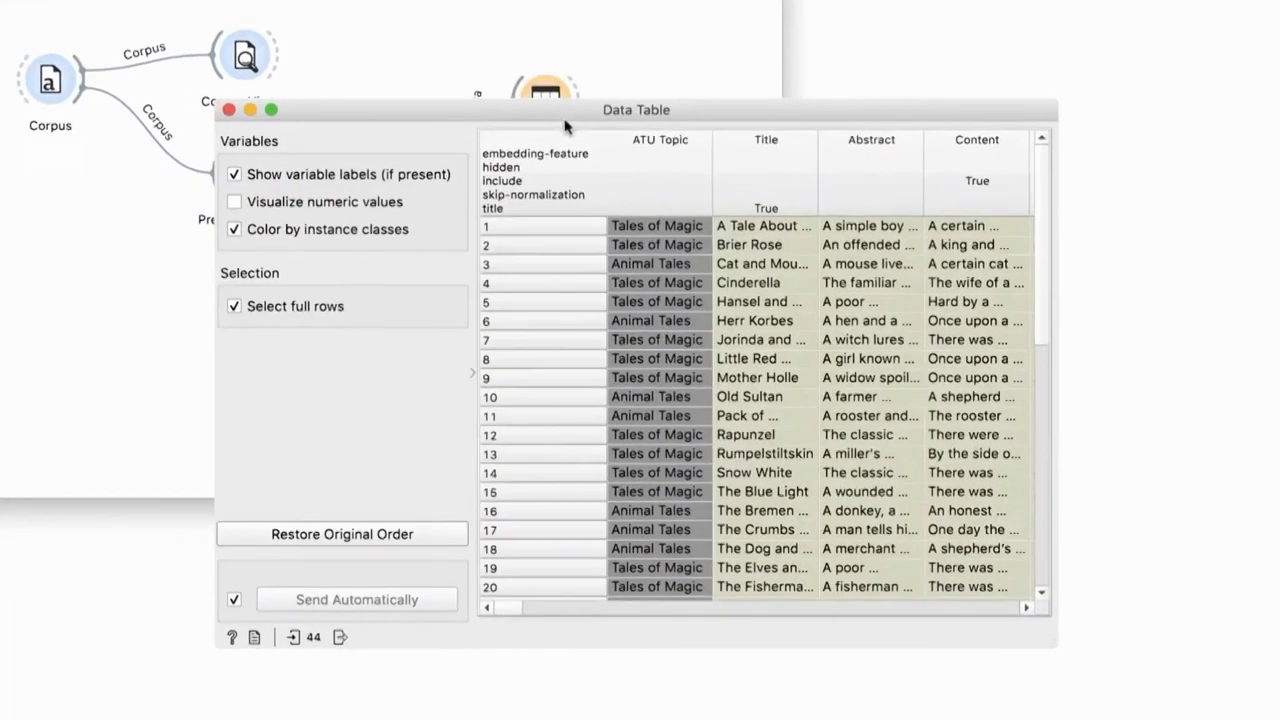
{"action": "scroll", "coordinate": [830, 320], "scroll_direction": "right", "scroll_amount": 3}
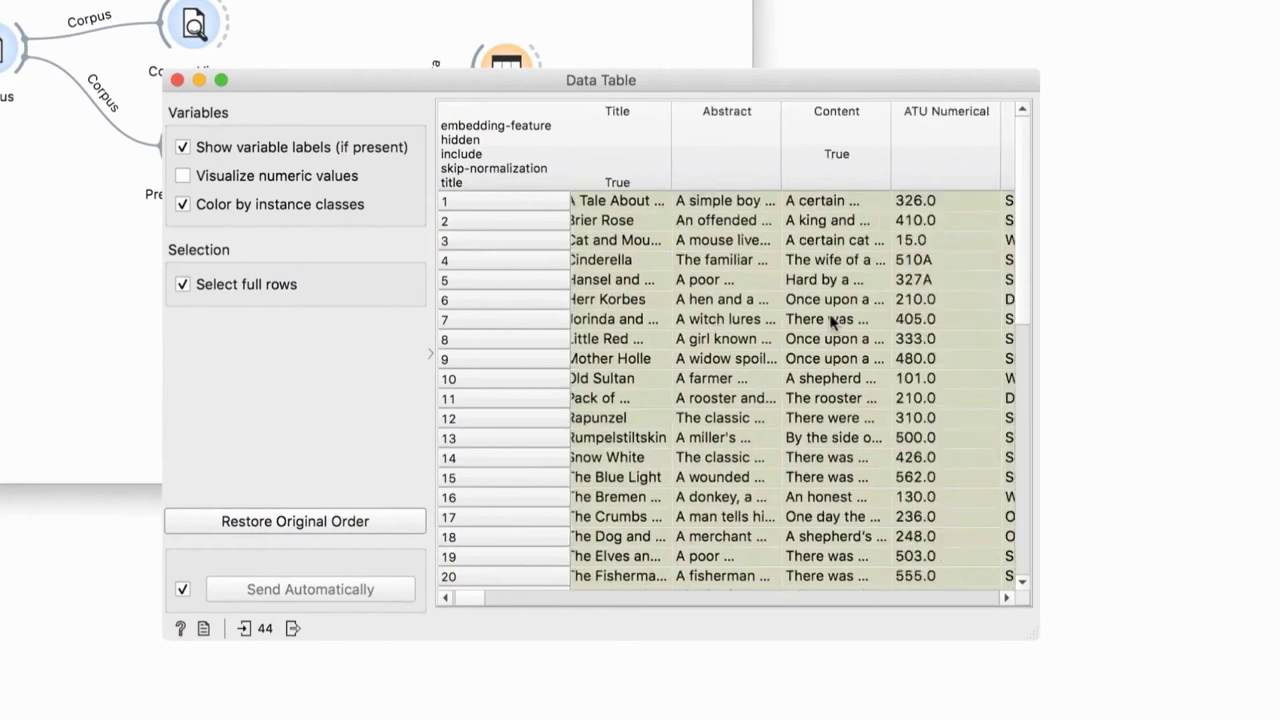
{"action": "scroll", "coordinate": [830, 320], "scroll_direction": "right", "scroll_amount": 5}
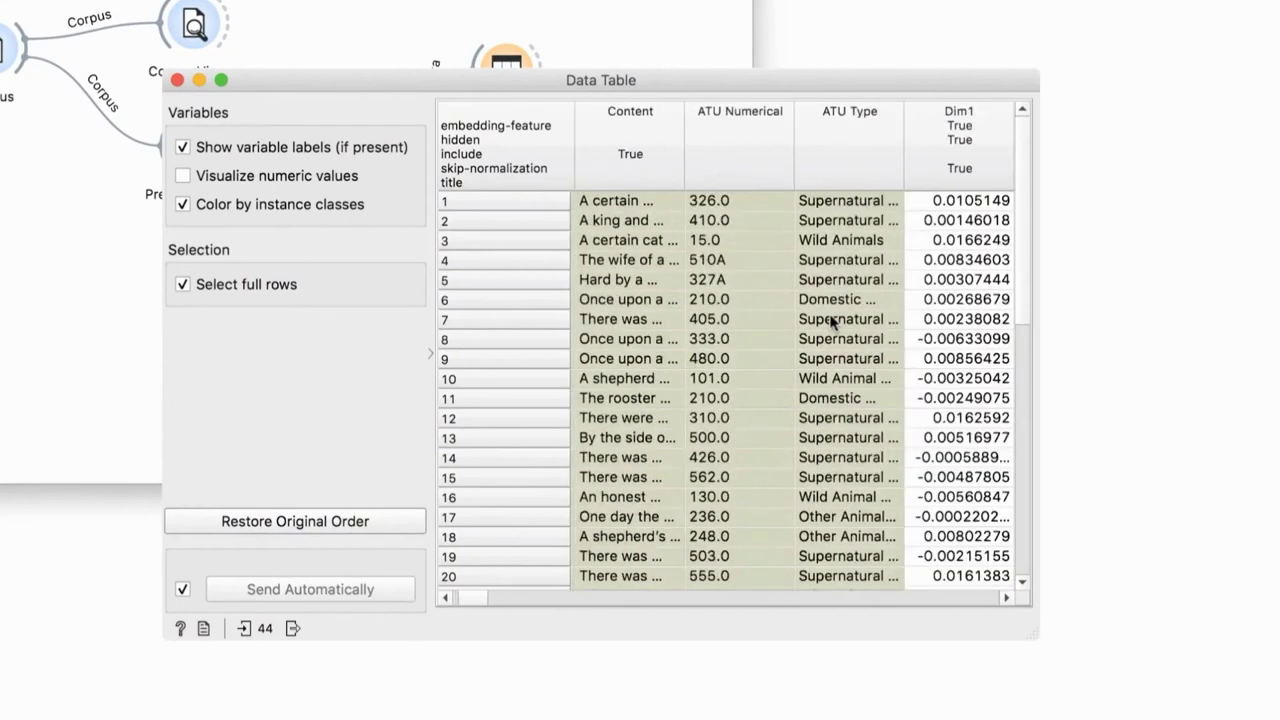
{"action": "scroll", "coordinate": [830, 320], "scroll_direction": "right", "scroll_amount": 5}
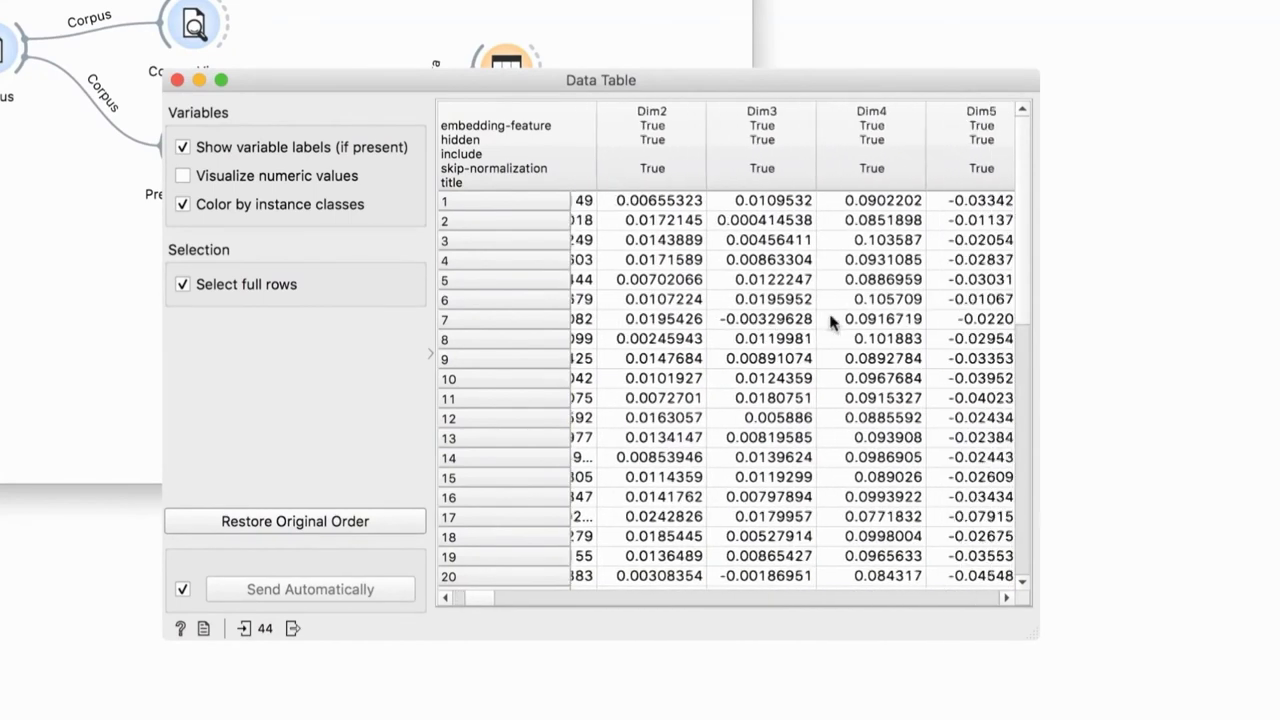
{"action": "scroll", "coordinate": [830, 320], "scroll_direction": "right", "scroll_amount": 5}
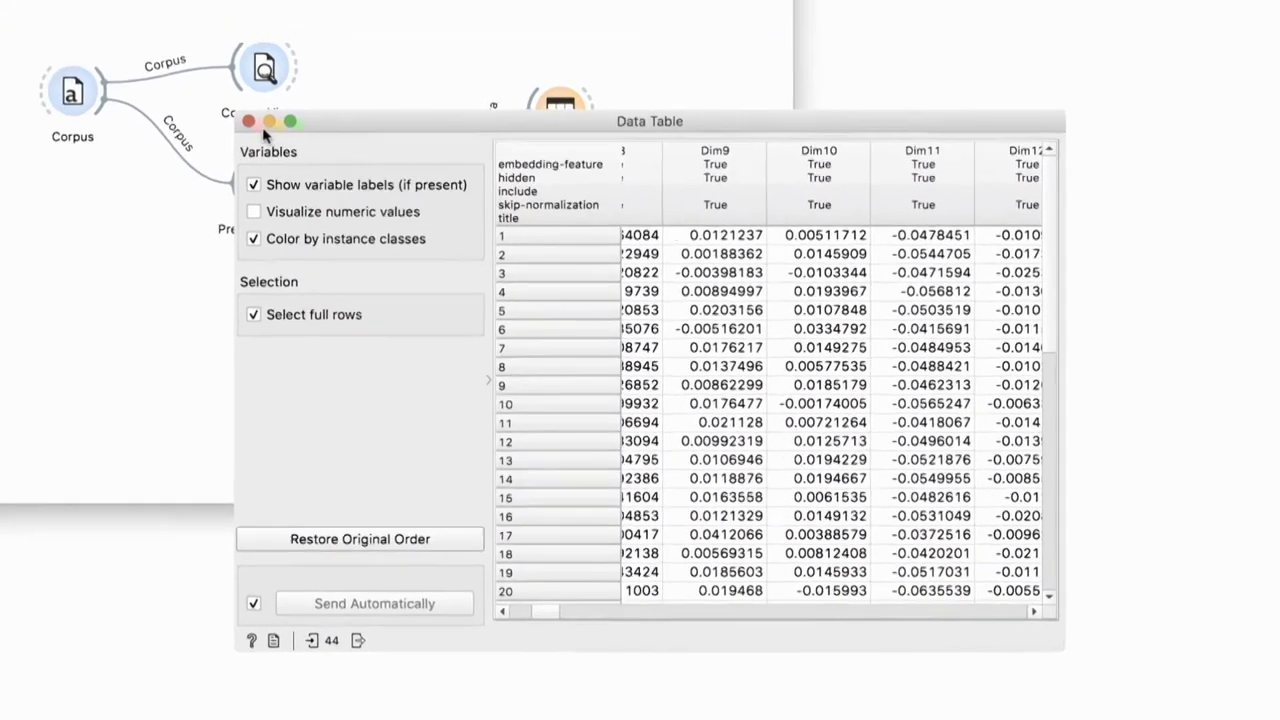
{"action": "left_click", "coordinate": [177, 80]}
{"action": "left_click_drag", "start_coordinate": [548, 240], "coordinate": [603, 286]}
- Add a Distances widget to the embeddings using the Cosine metric
{"action": "left_click", "coordinate": [687, 357]}
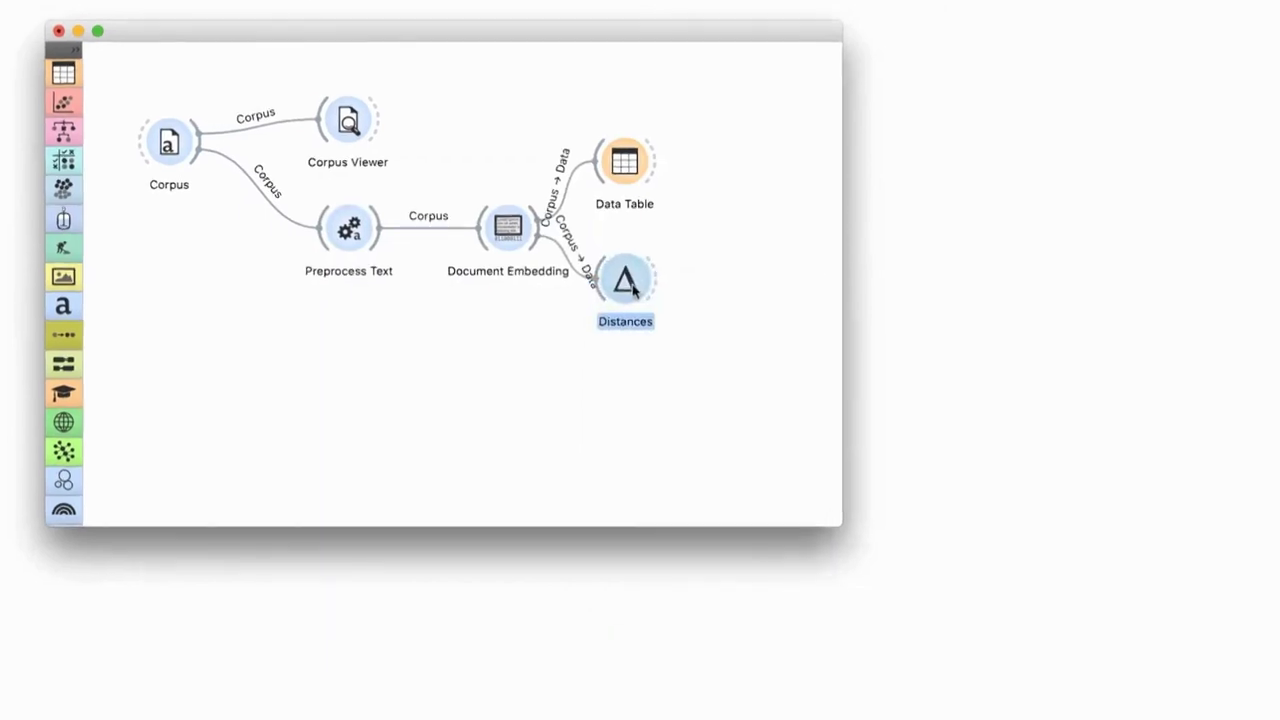
{"action": "double_click", "coordinate": [626, 277]}
{"action": "left_click", "coordinate": [593, 360]}
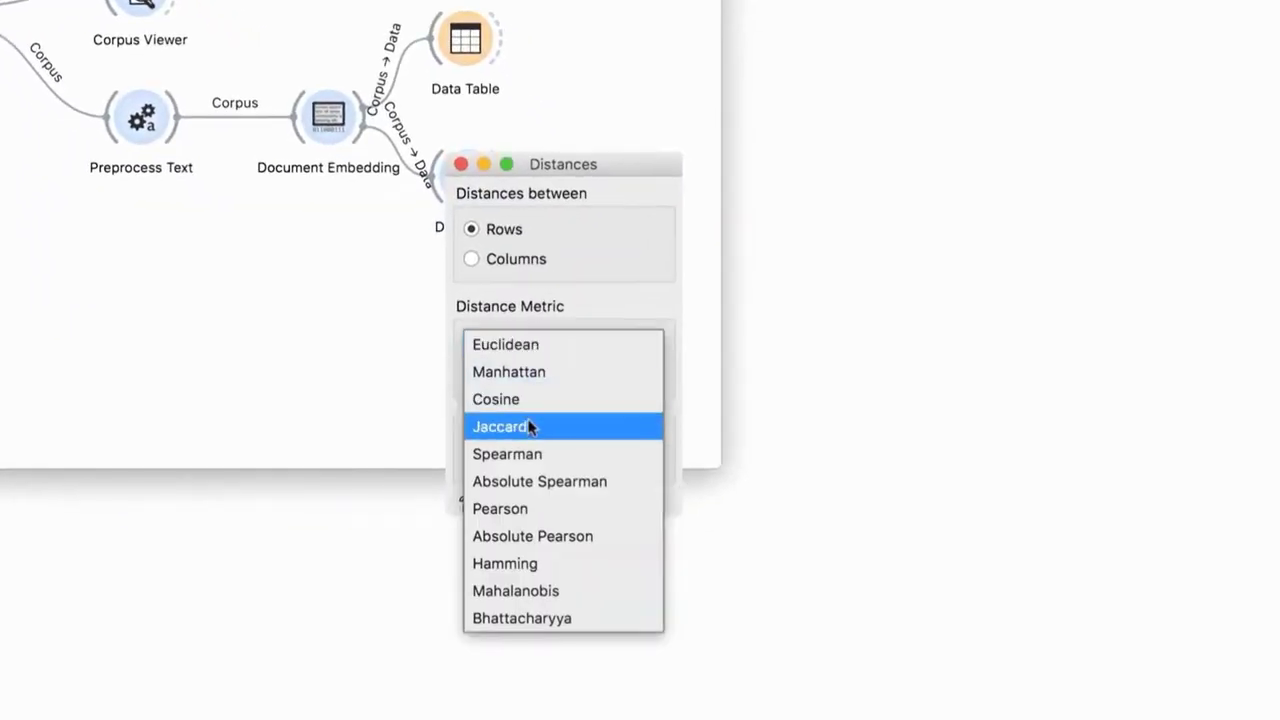
{"action": "left_click", "coordinate": [528, 400]}
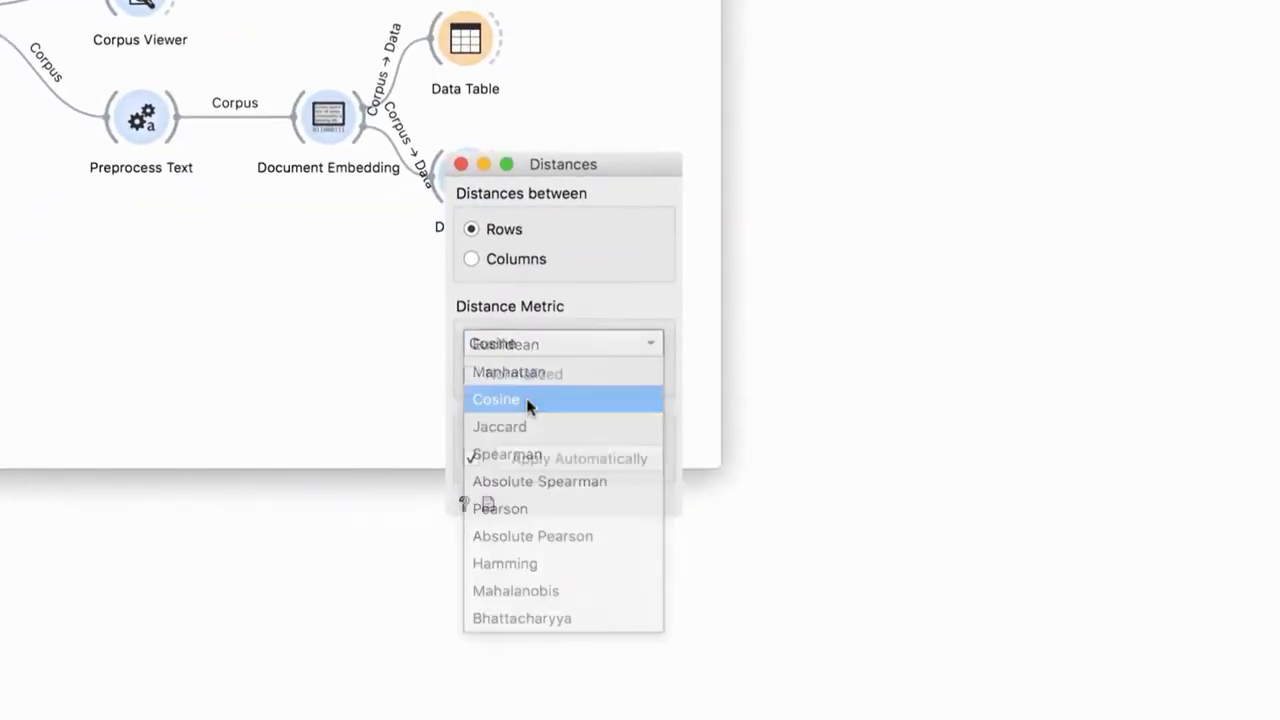
{"action": "left_click", "coordinate": [461, 164]}
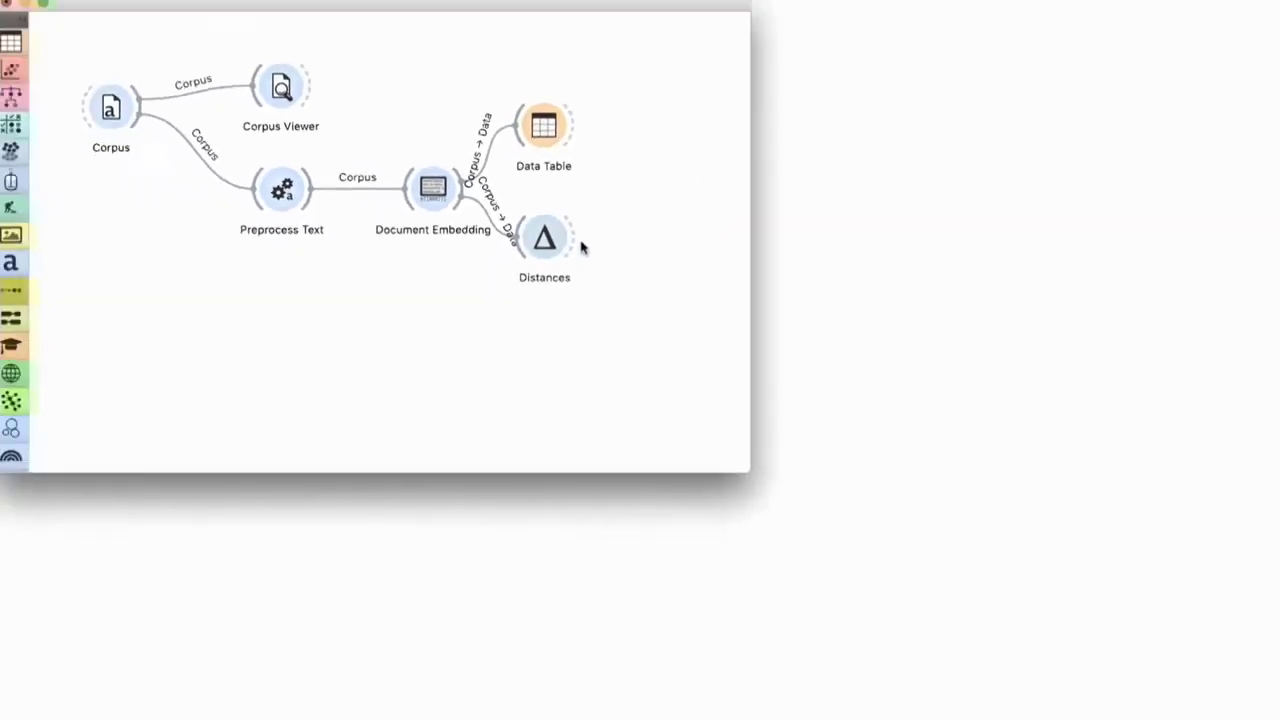
- Add Hierarchical Clustering with Ward linkage and Title labels, selecting the Fox and Wolf, then Seven Ravens clusters
{"action": "left_click_drag", "start_coordinate": [583, 248], "coordinate": [620, 240]}
{"action": "left_click", "coordinate": [686, 272]}
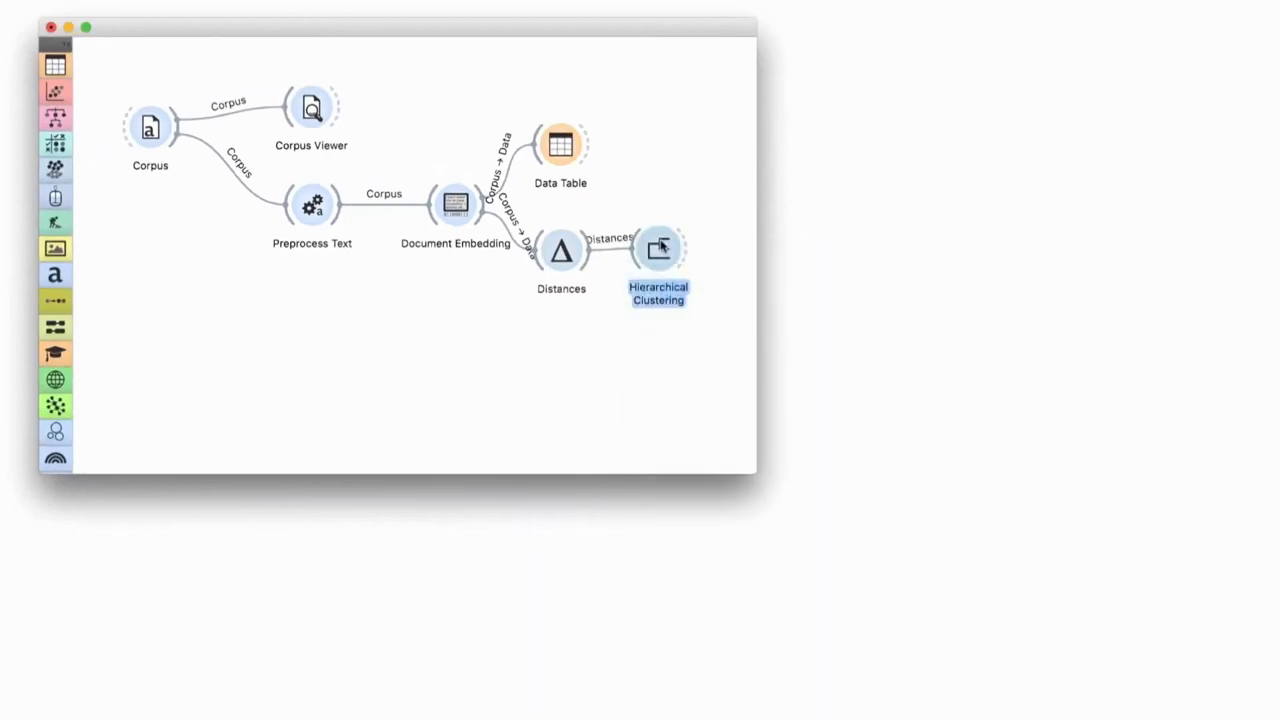
{"action": "double_click", "coordinate": [660, 246]}
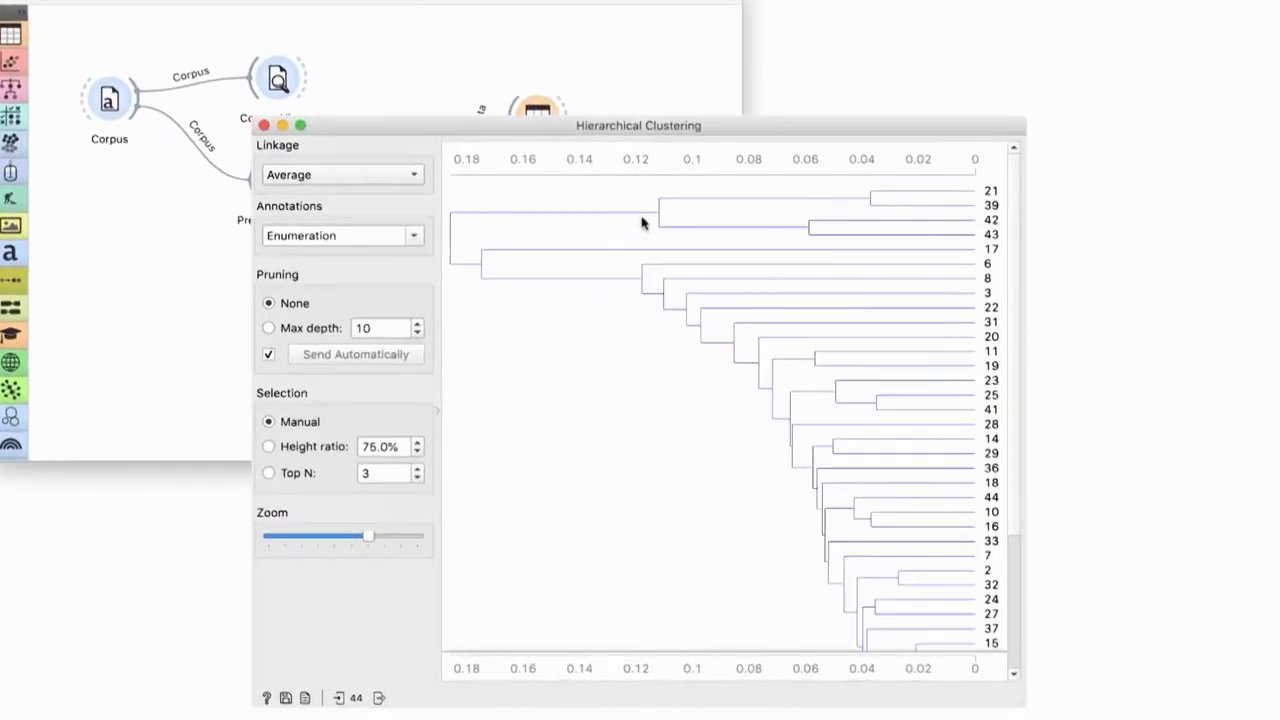
{"action": "left_click", "coordinate": [445, 207]}
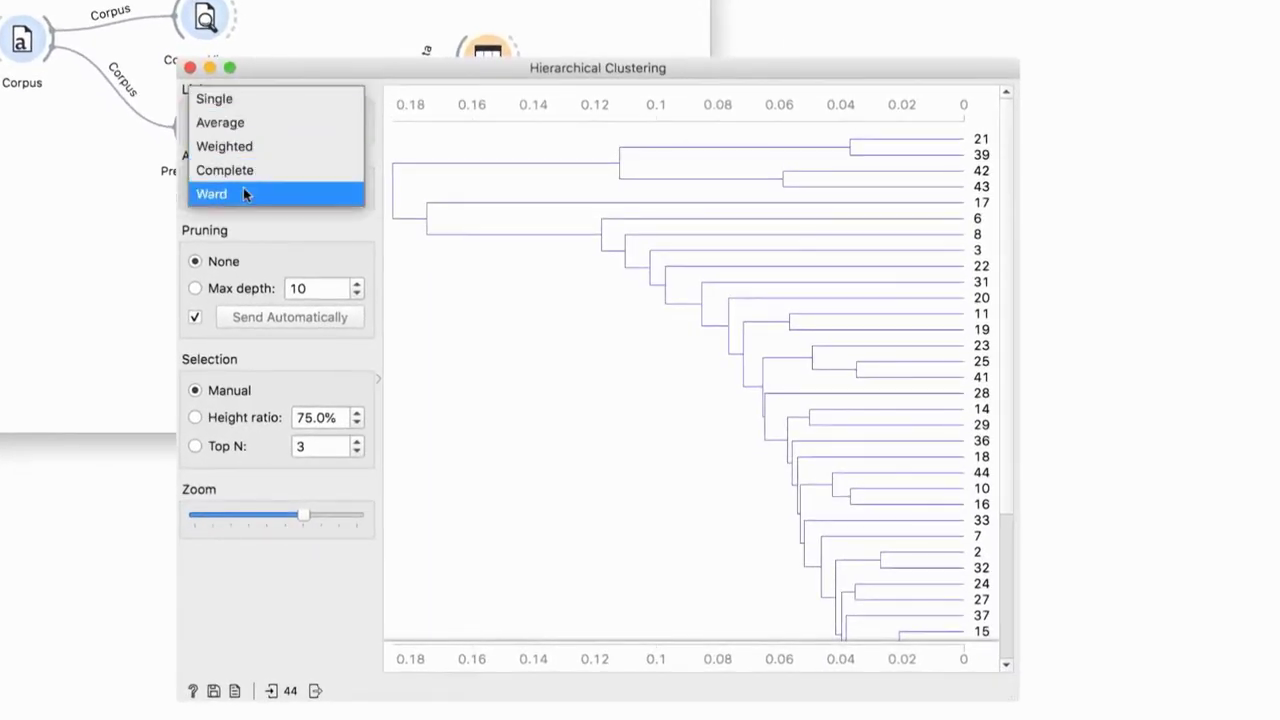
{"action": "left_click", "coordinate": [243, 193]}
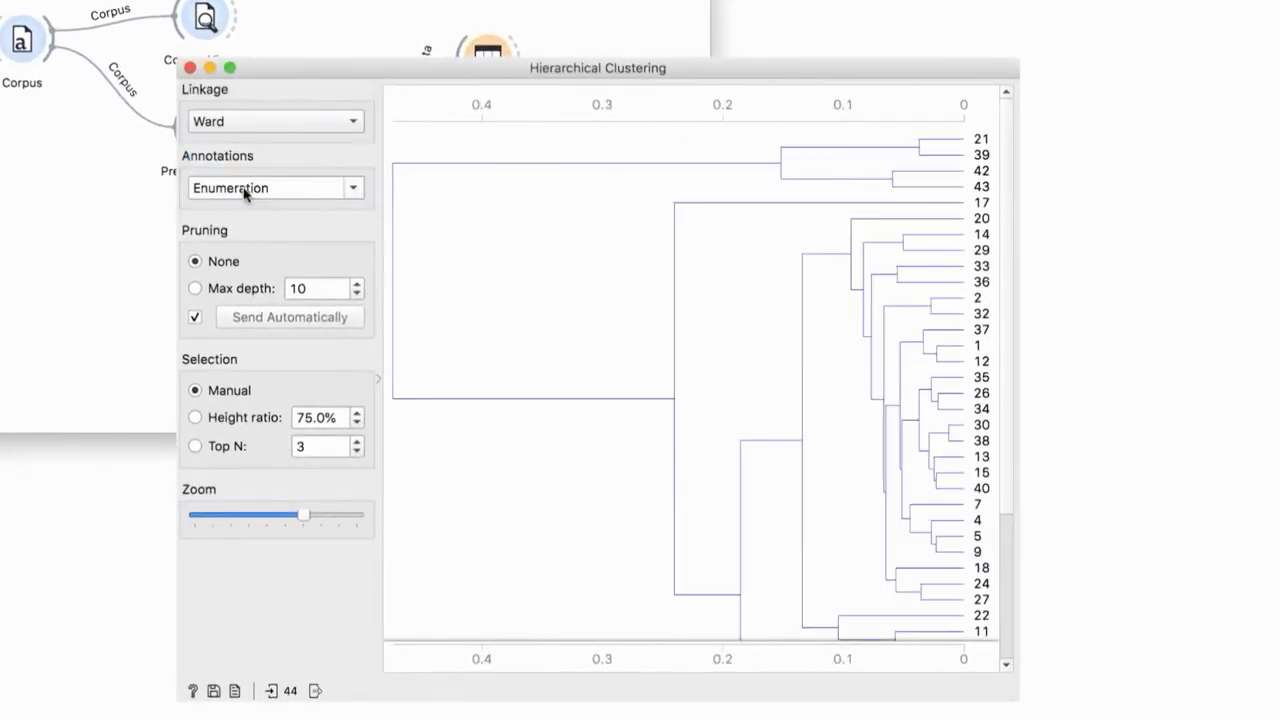
{"action": "left_click", "coordinate": [245, 187]}
{"action": "left_click", "coordinate": [240, 279]}
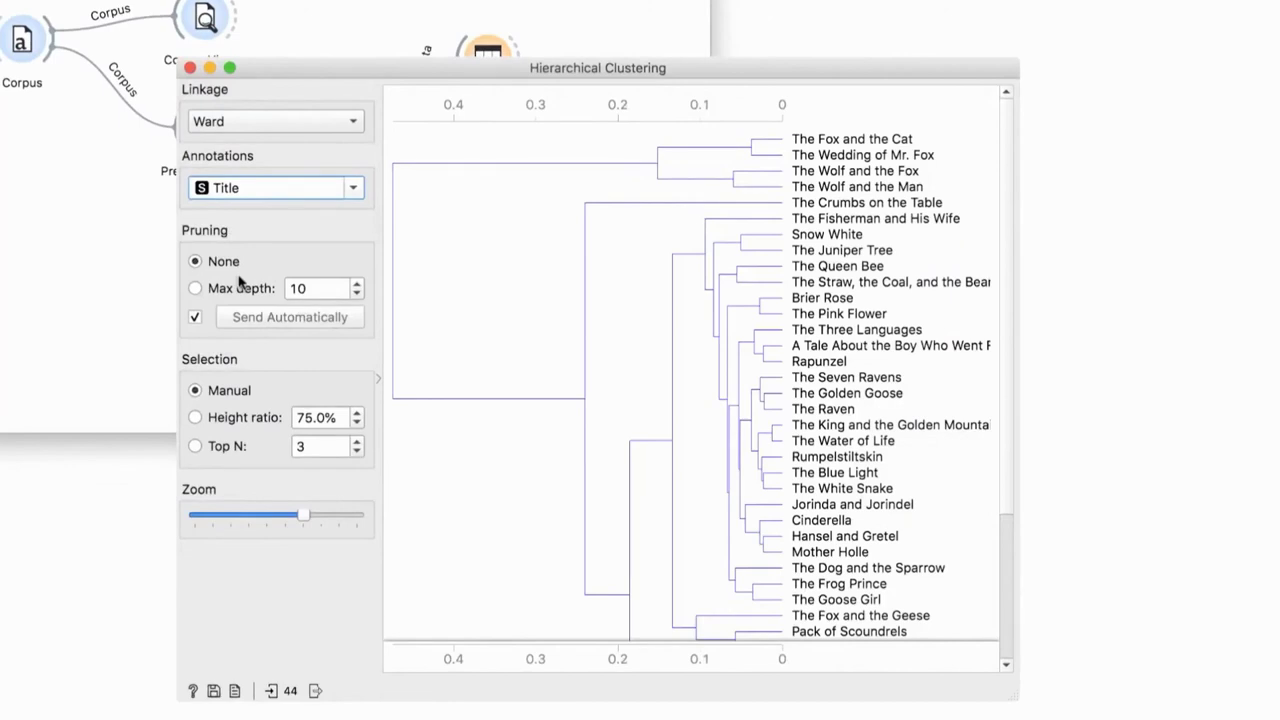
{"action": "left_click", "coordinate": [713, 165]}
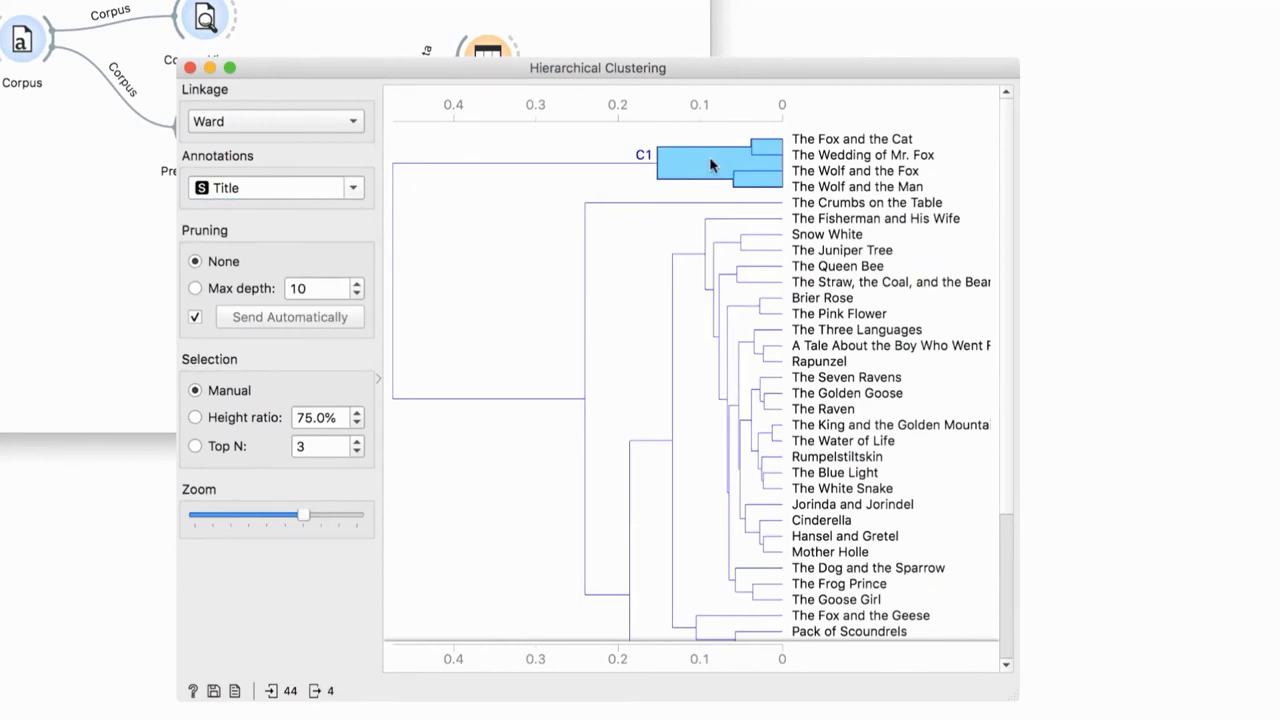
{"action": "left_click", "coordinate": [767, 393]}
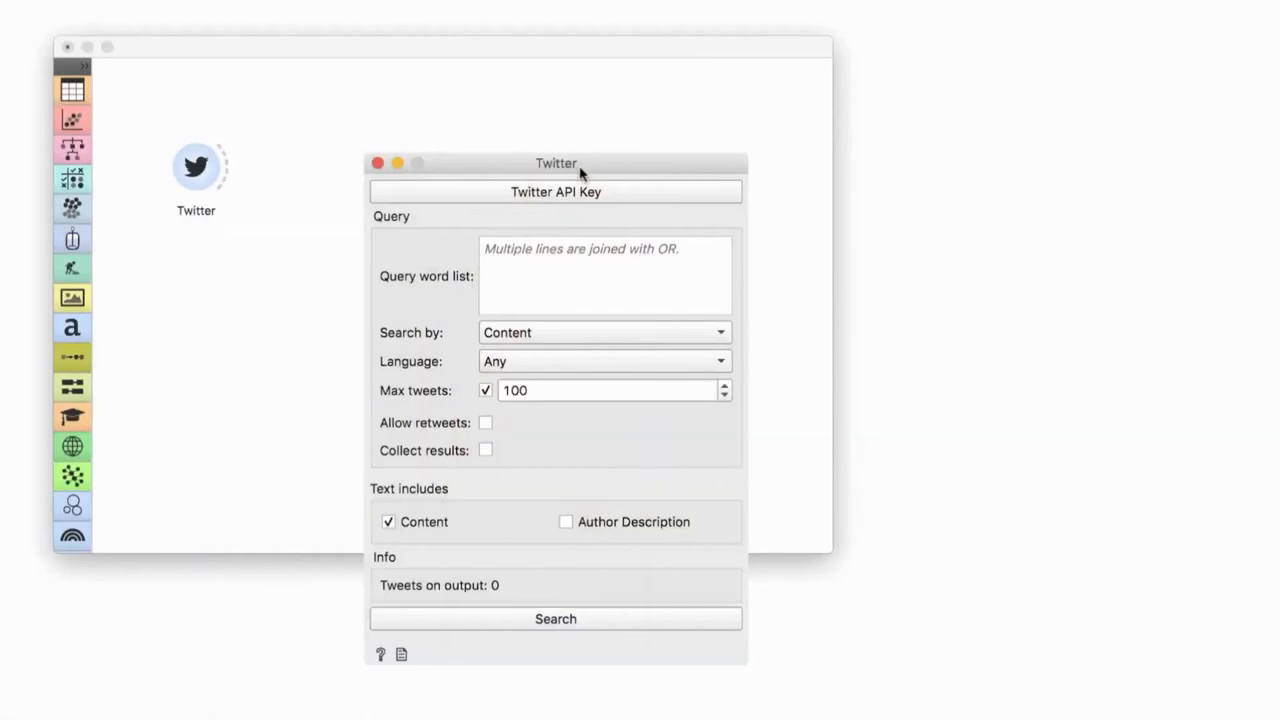
- Query #machinelearning in English with a 500-tweet limit, retrieving 285 tweets
{"action": "left_click", "coordinate": [554, 254]}
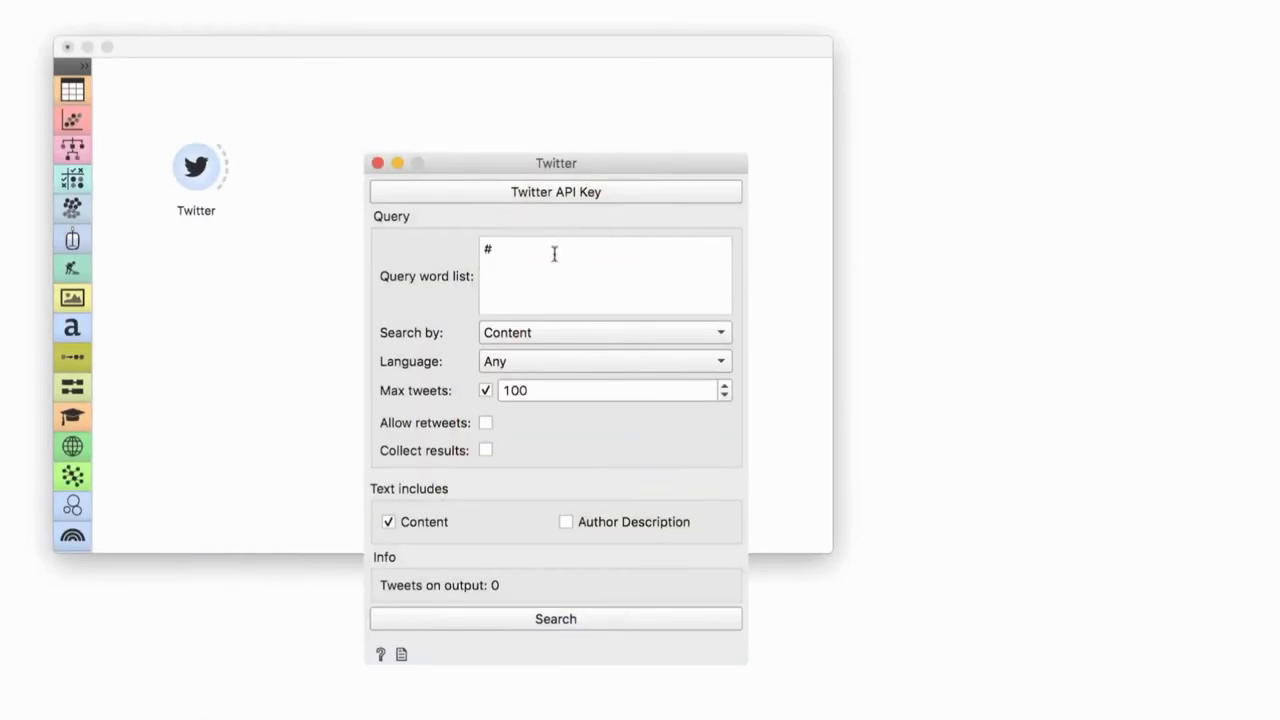
{"action": "type", "text": "#machinelea"}
{"action": "left_click", "coordinate": [531, 361]}
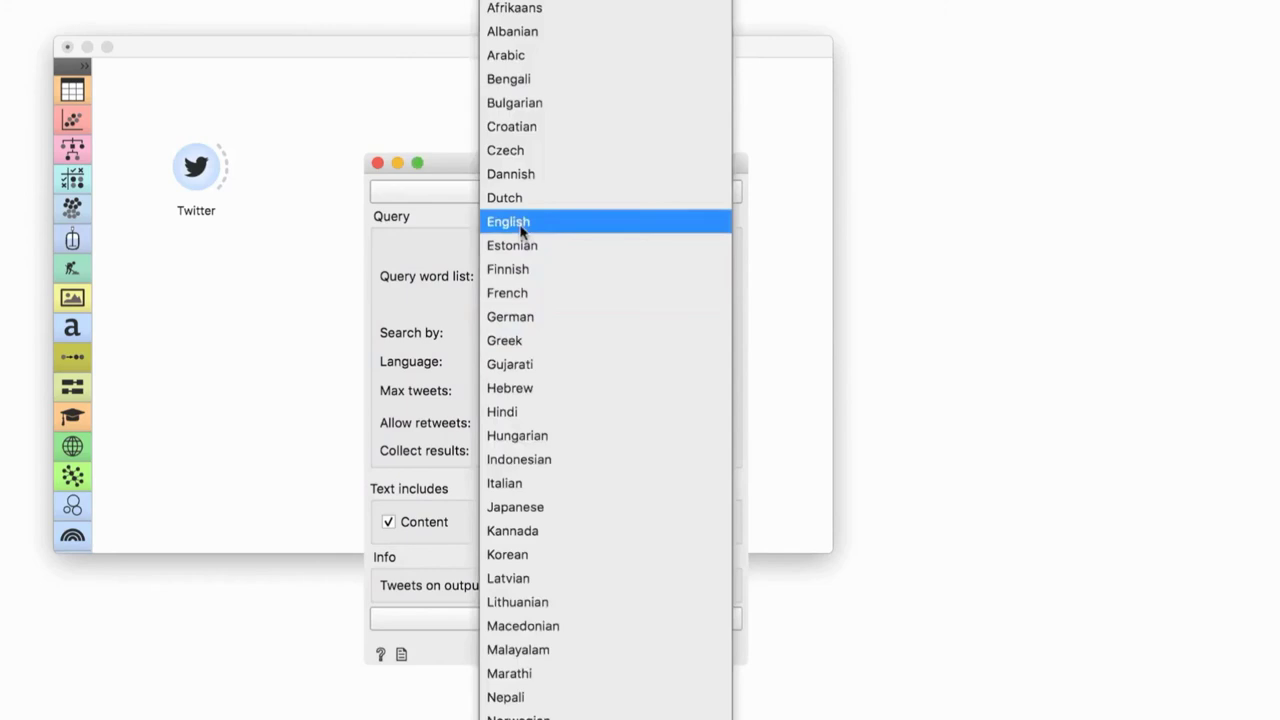
{"action": "left_click", "coordinate": [520, 224]}
{"action": "left_click", "coordinate": [507, 389]}
{"action": "key", "text": "BackSpace"}
{"action": "type", "text": "500"}
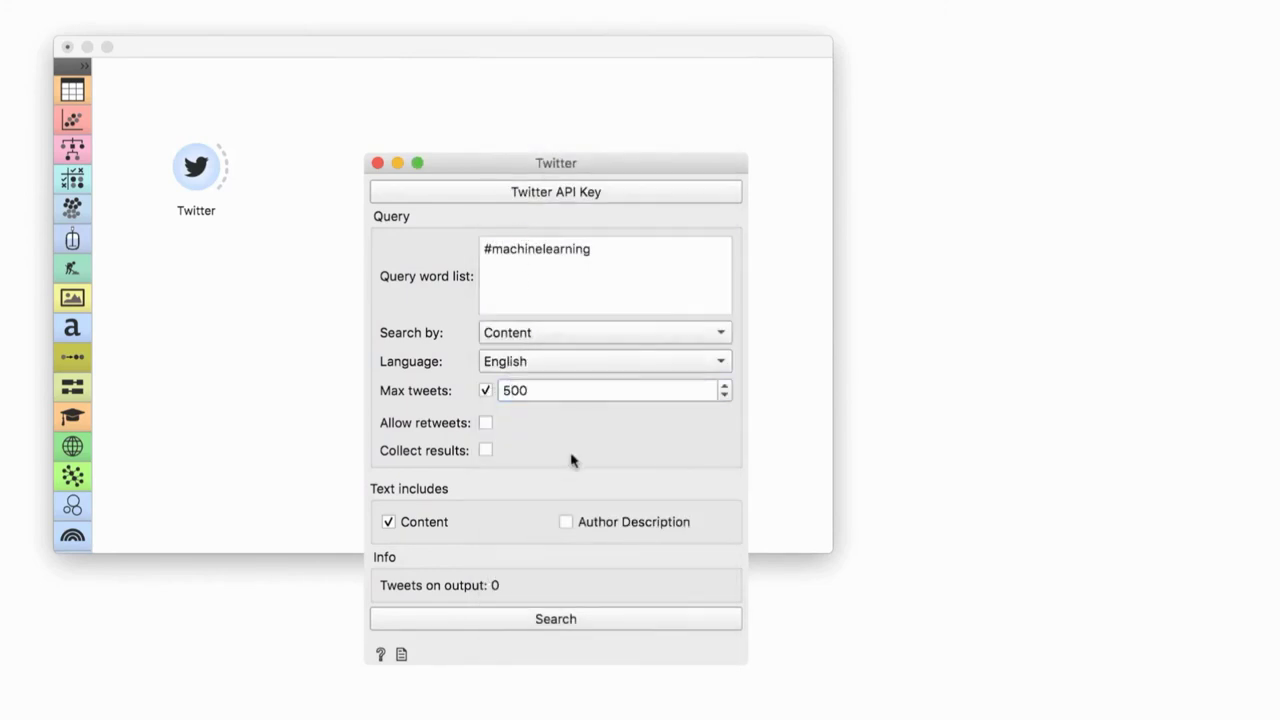
{"action": "left_click", "coordinate": [534, 618]}
{"action": "left_click", "coordinate": [377, 164]}
- Add a Corpus Viewer from Twitter and browse the tweets, including the Google at ECCV 2020 one
{"action": "left_click_drag", "start_coordinate": [228, 167], "coordinate": [353, 170]}
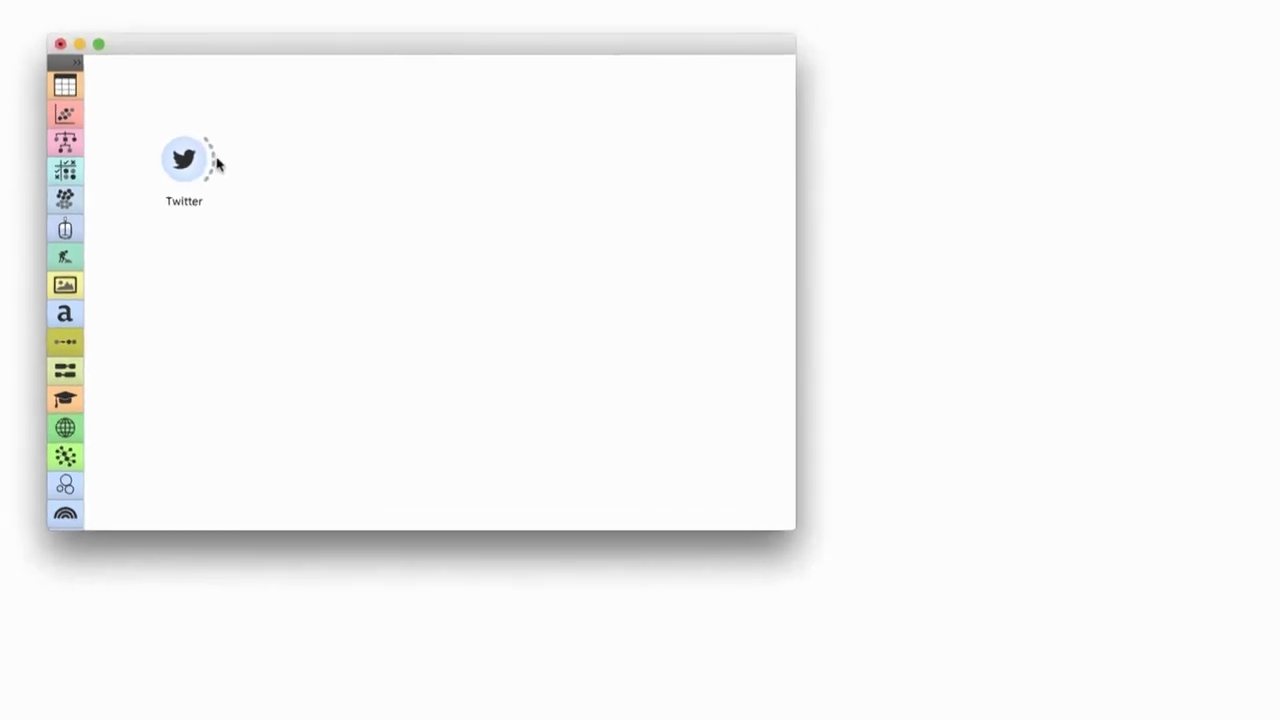
{"action": "type", "text": "cor"}
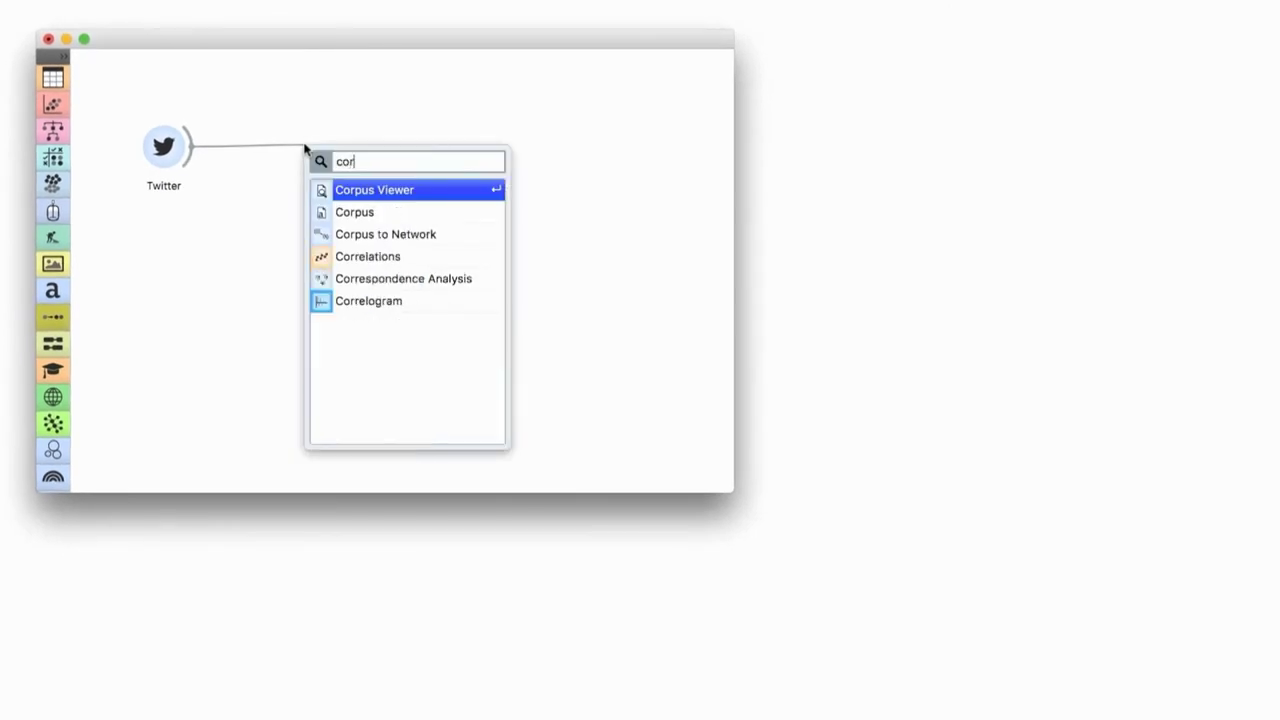
{"action": "key", "text": "Return"}
{"action": "double_click", "coordinate": [312, 148]}
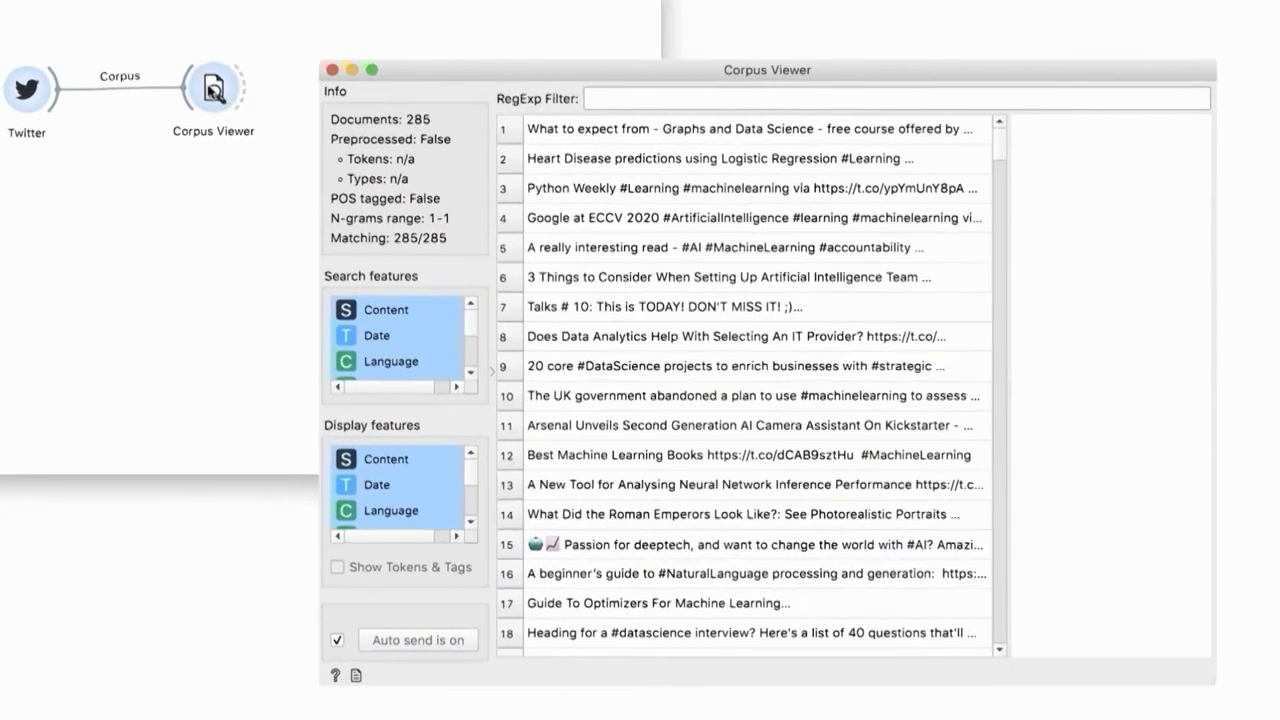
{"action": "left_click", "coordinate": [739, 190]}
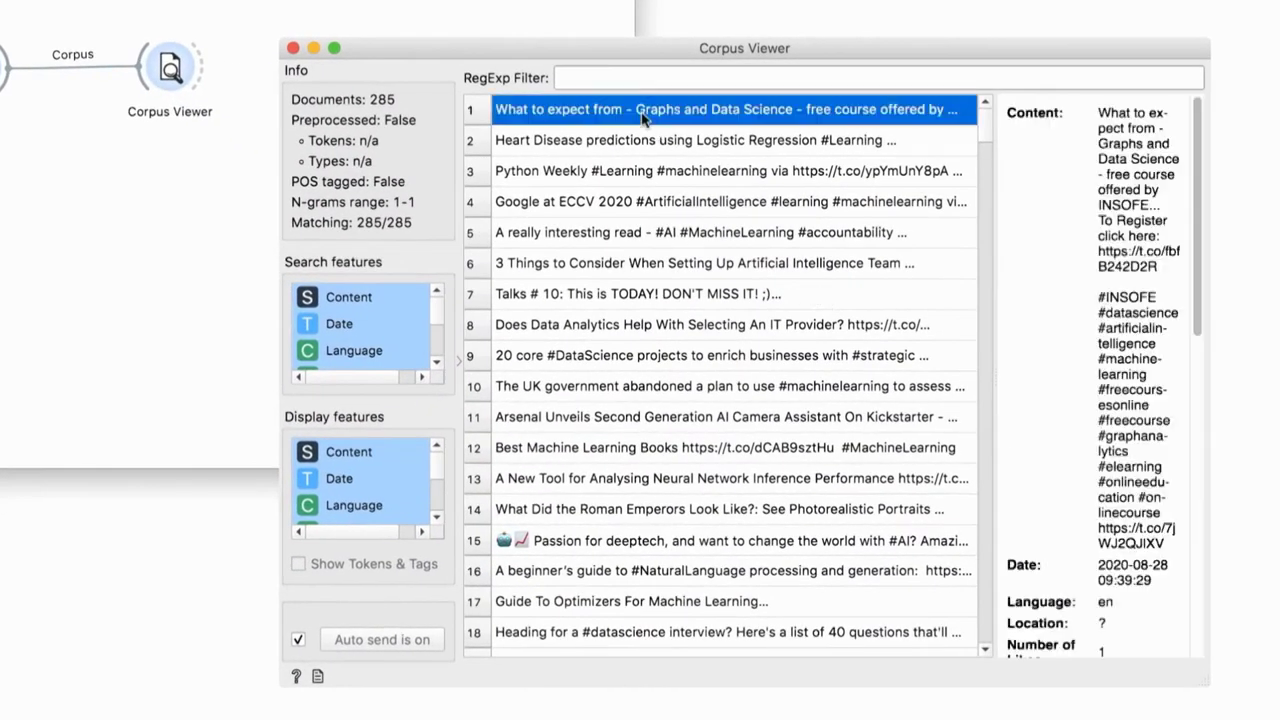
{"action": "left_click_drag", "start_coordinate": [585, 50], "coordinate": [395, 54]}
{"action": "left_click", "coordinate": [515, 215]}
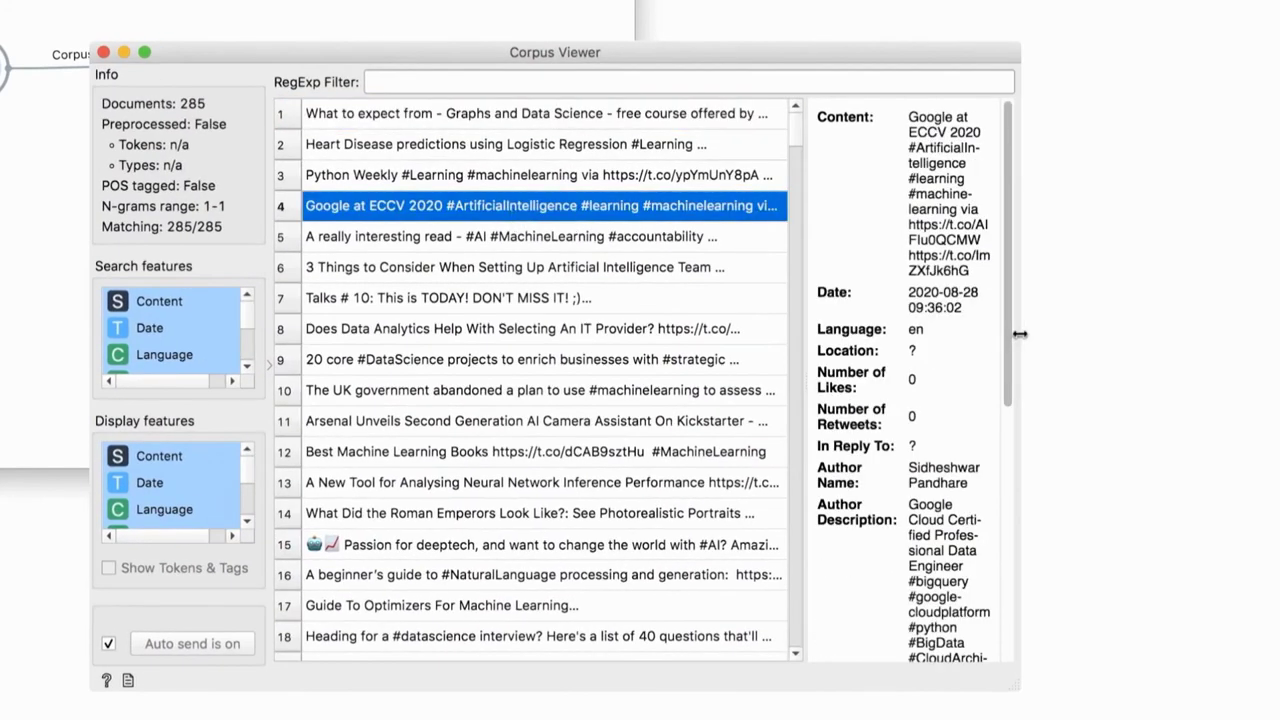
{"action": "left_click_drag", "start_coordinate": [1019, 344], "coordinate": [1142, 345]}
{"action": "left_click_drag", "start_coordinate": [893, 322], "coordinate": [715, 323]}
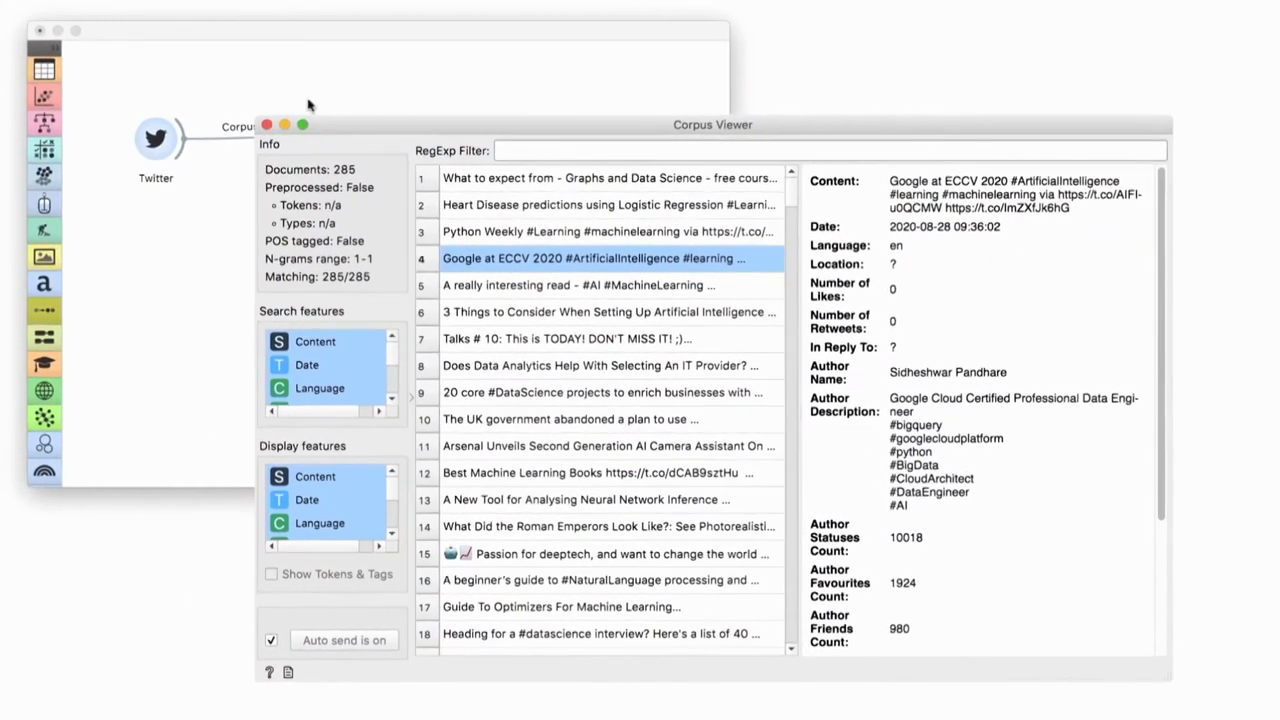
{"action": "left_click", "coordinate": [103, 52]}
{"action": "left_click_drag", "start_coordinate": [177, 152], "coordinate": [286, 231]}
- Add Preprocess Text after Twitter, dropping lowercasing and stopword removal and using the Tweet tokenizer
{"action": "type", "text": "pre"}
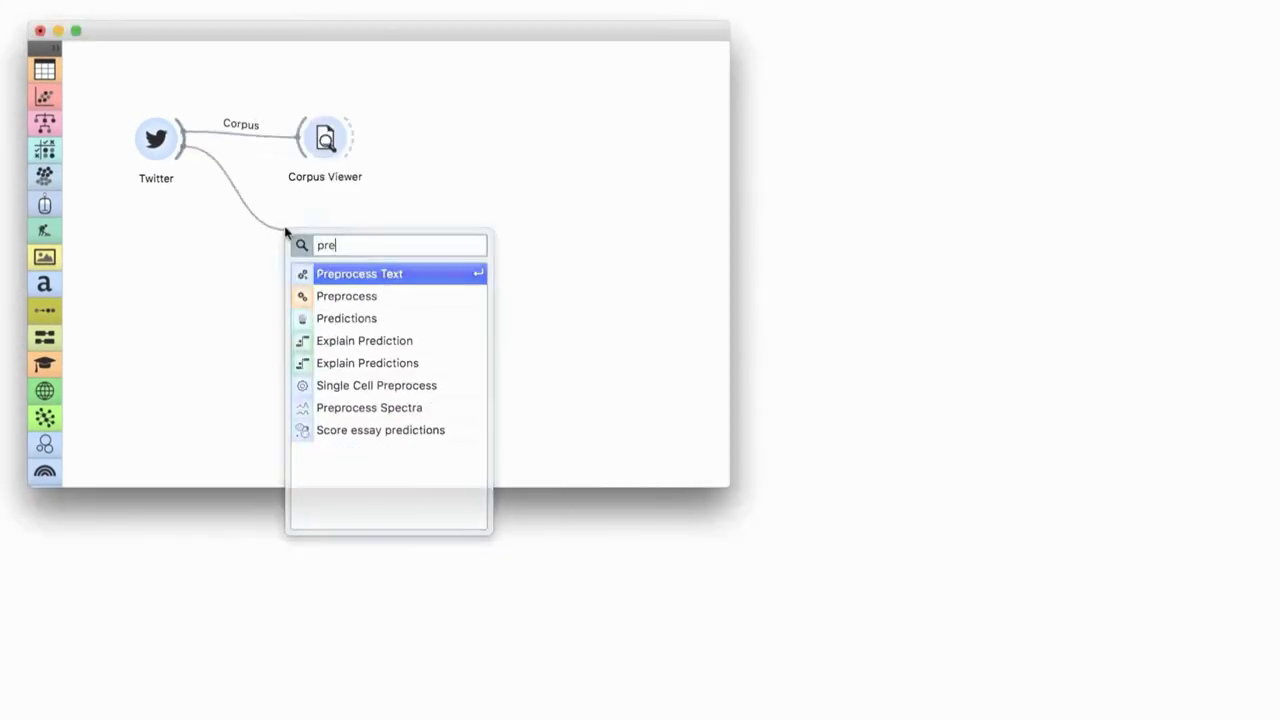
{"action": "key", "text": "Return"}
{"action": "double_click", "coordinate": [286, 231]}
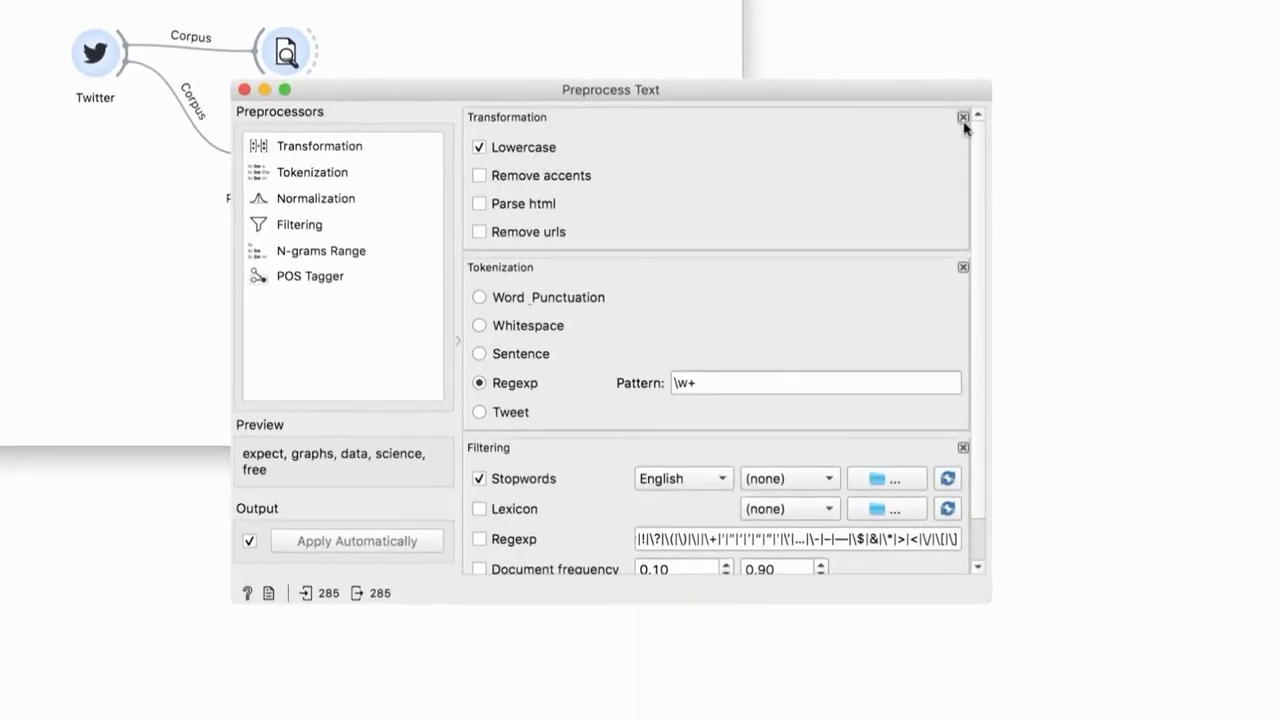
{"action": "left_click", "coordinate": [962, 118]}
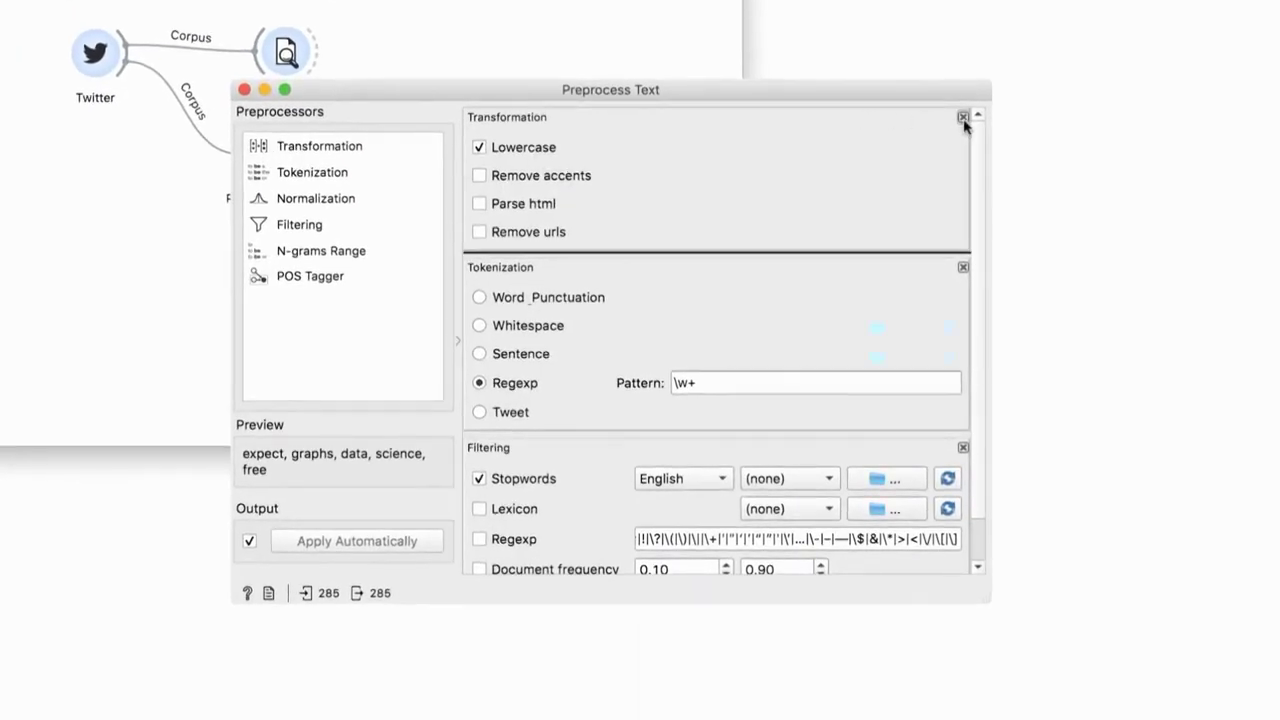
{"action": "left_click", "coordinate": [479, 329]}
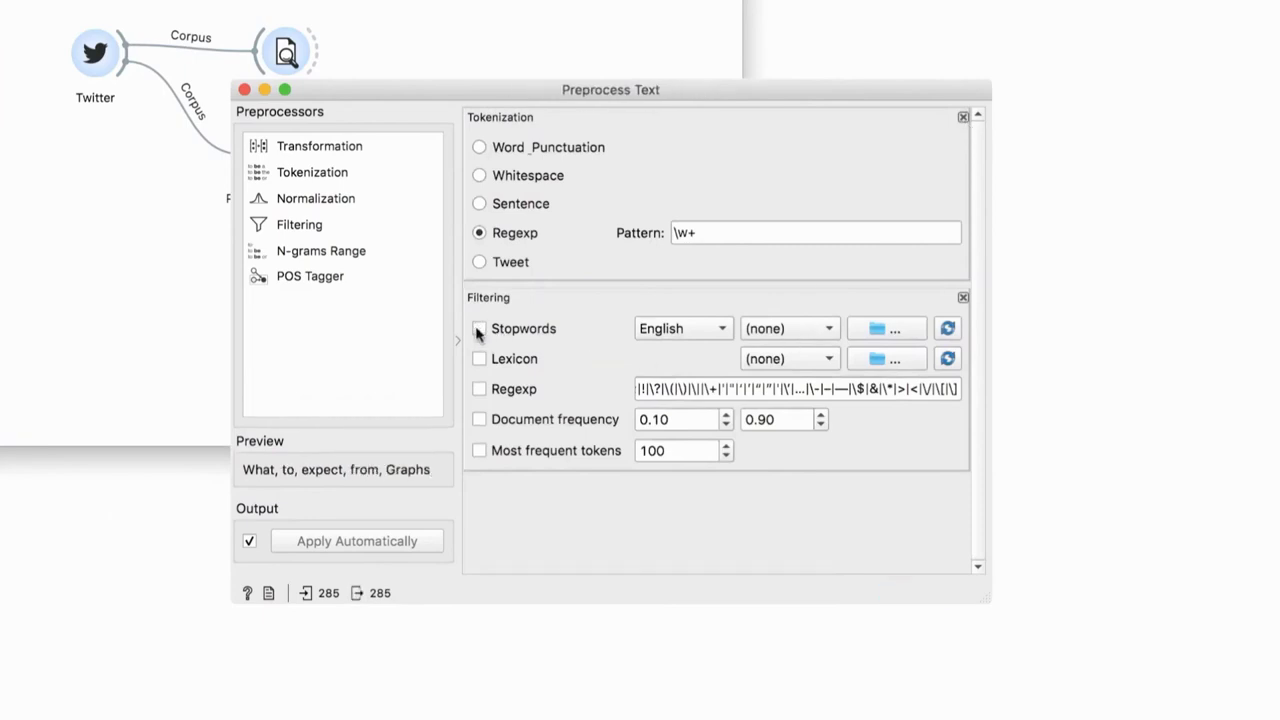
{"action": "left_click", "coordinate": [479, 262]}
- Enable the Regexp filter and replace its pattern with (?!@)
{"action": "left_click", "coordinate": [496, 391]}
{"action": "double_click", "coordinate": [727, 390]}
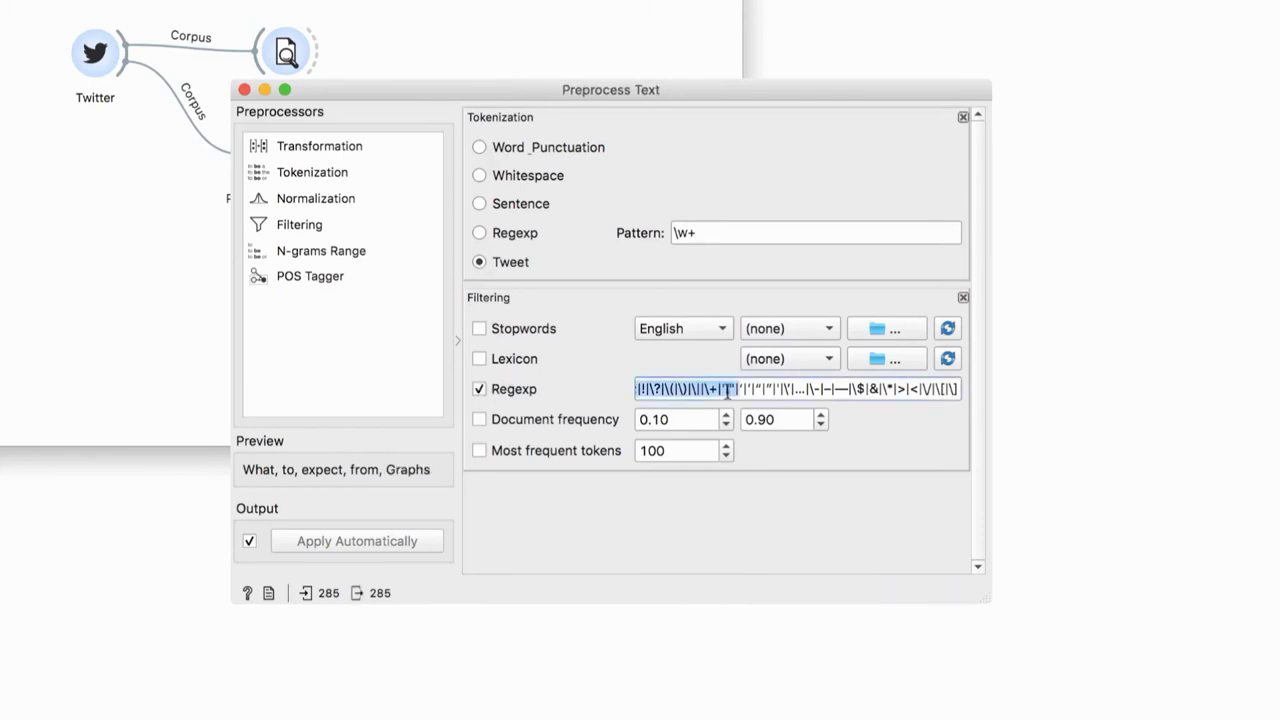
{"action": "triple_click", "coordinate": [727, 390]}
{"action": "key", "text": "BackSpace"}
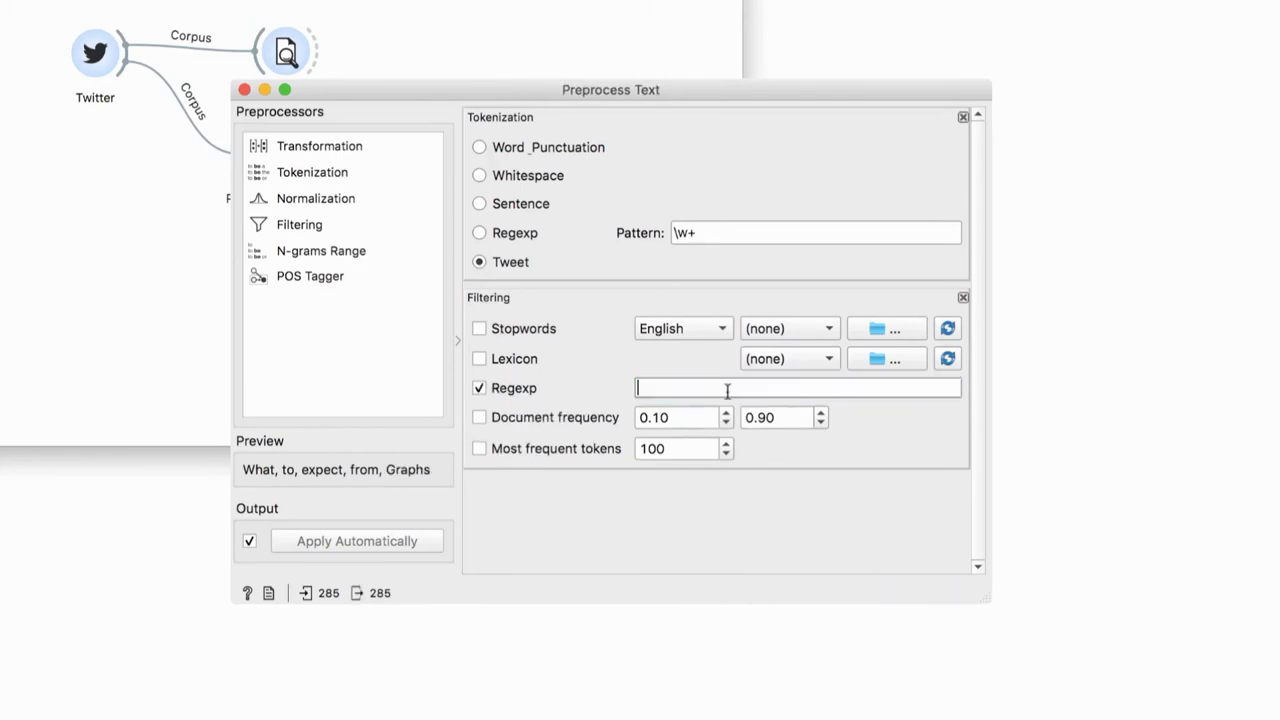
{"action": "type", "text": "("}
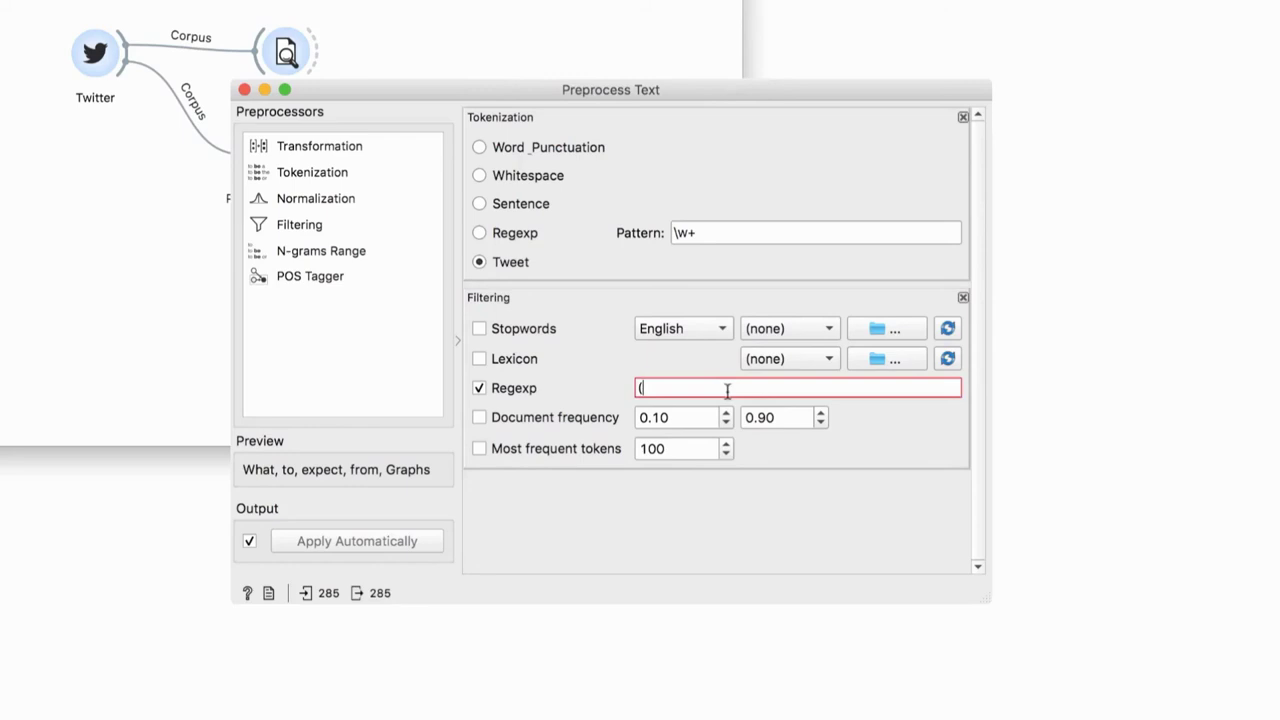
{"action": "type", "text": "?!@)"}
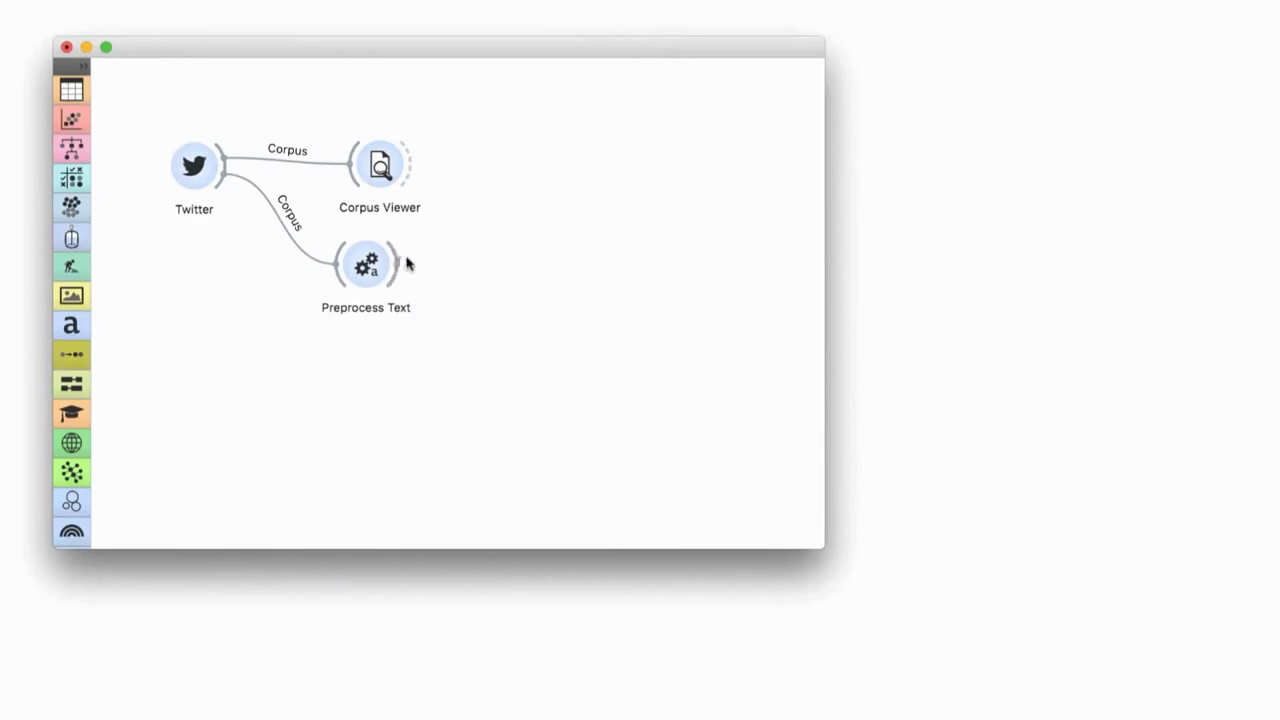
- Add Corpus to Network with Word nodes and window size 100, producing 137 nodes and 377 edges
{"action": "left_click_drag", "start_coordinate": [405, 263], "coordinate": [518, 262]}
{"action": "type", "text": "cor"}
{"action": "key", "text": "Return"}
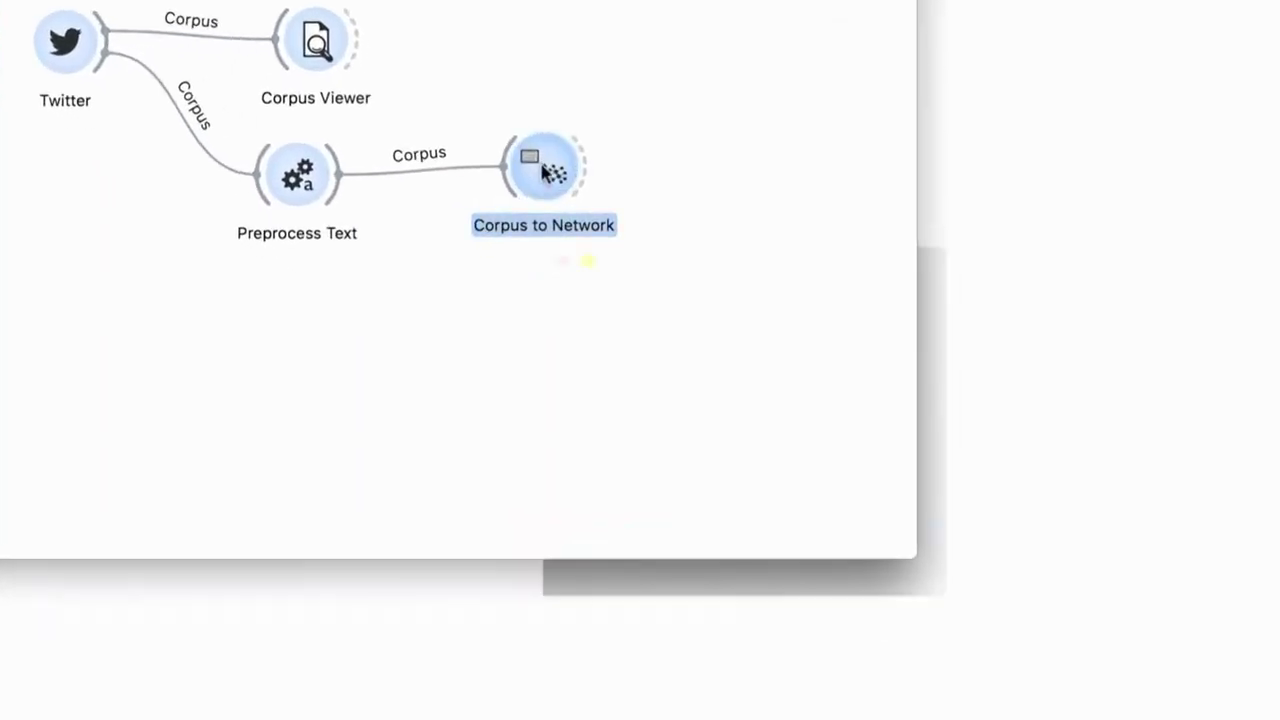
{"action": "double_click", "coordinate": [548, 172]}
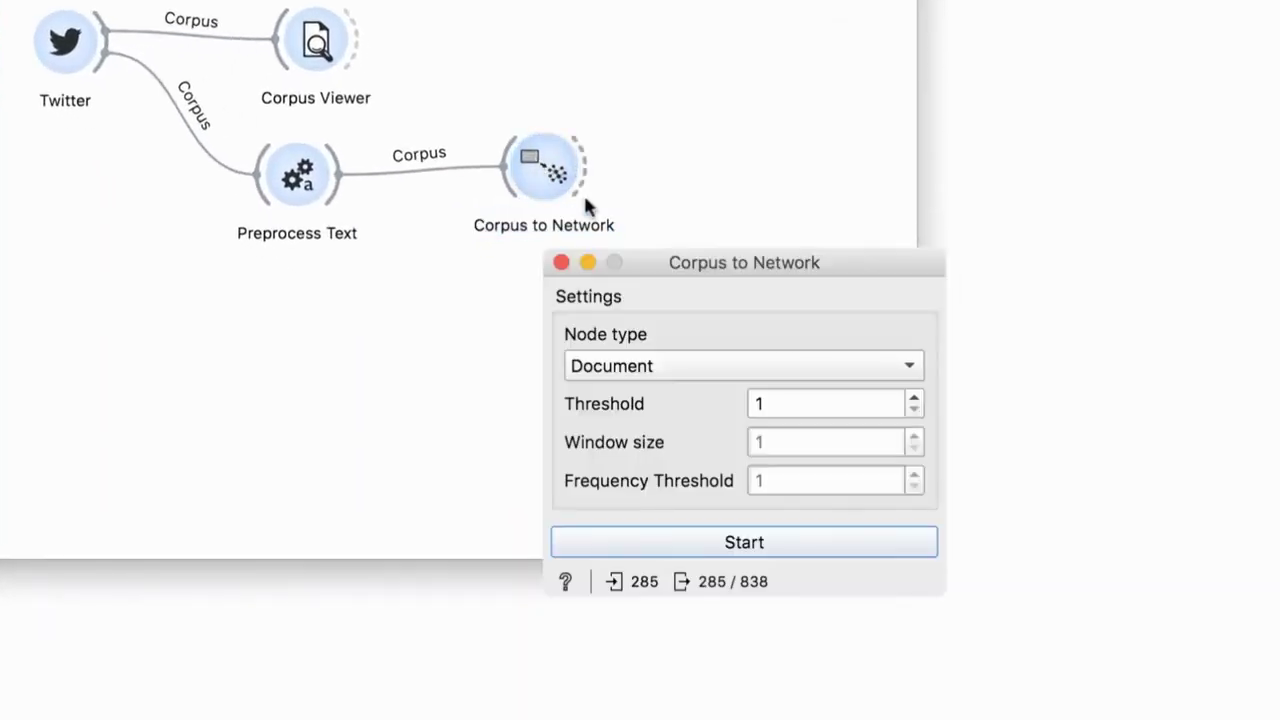
{"action": "left_click", "coordinate": [694, 366]}
{"action": "left_click", "coordinate": [667, 398]}
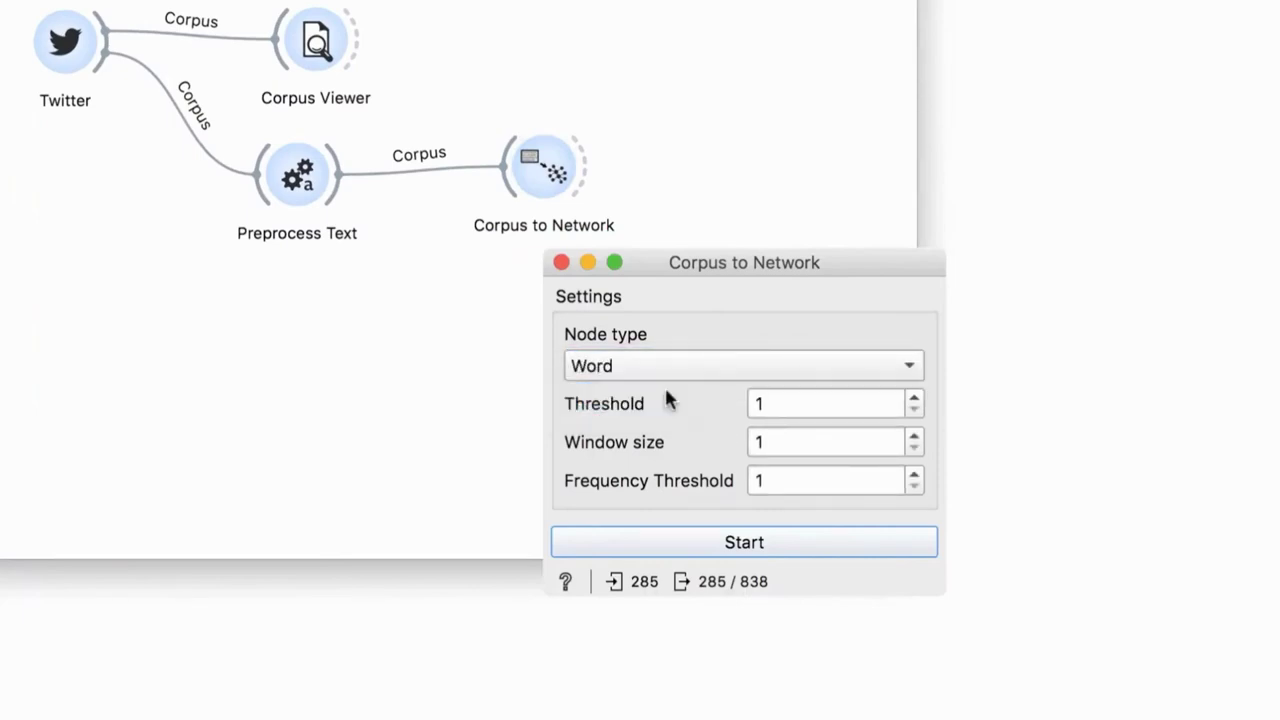
{"action": "left_click", "coordinate": [764, 442]}
{"action": "type", "text": "00"}
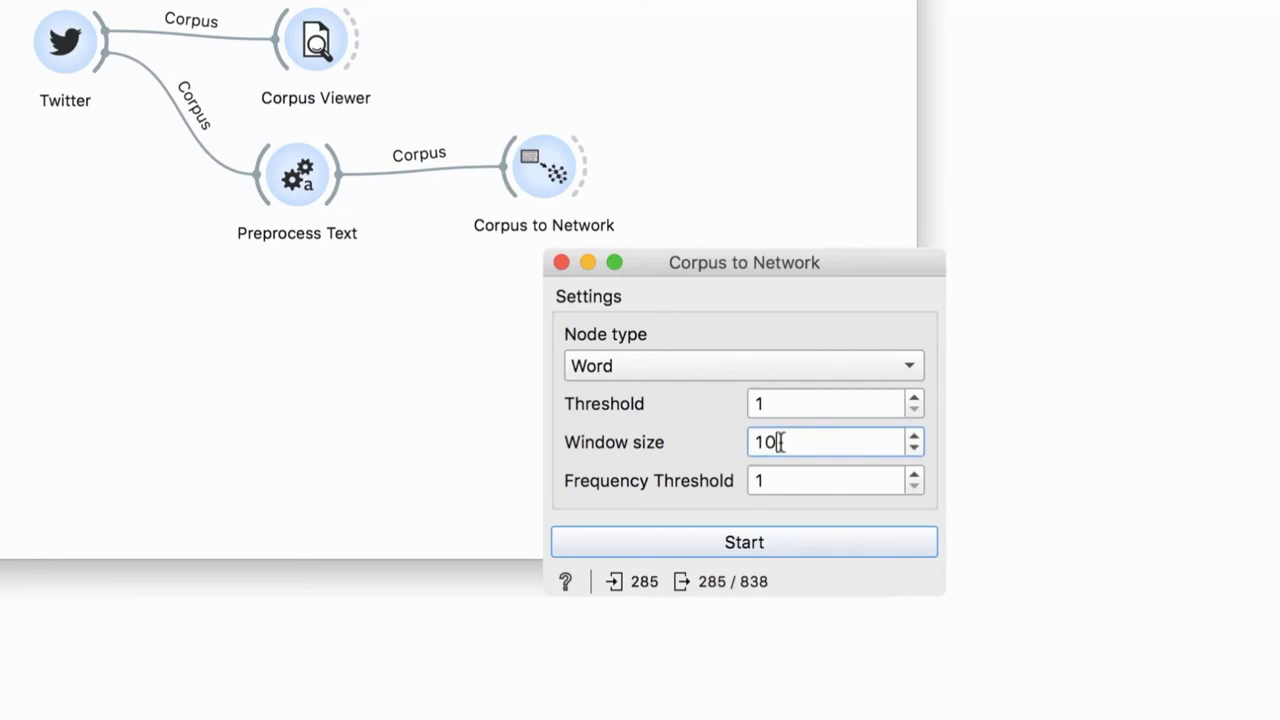
{"action": "left_click", "coordinate": [792, 540]}
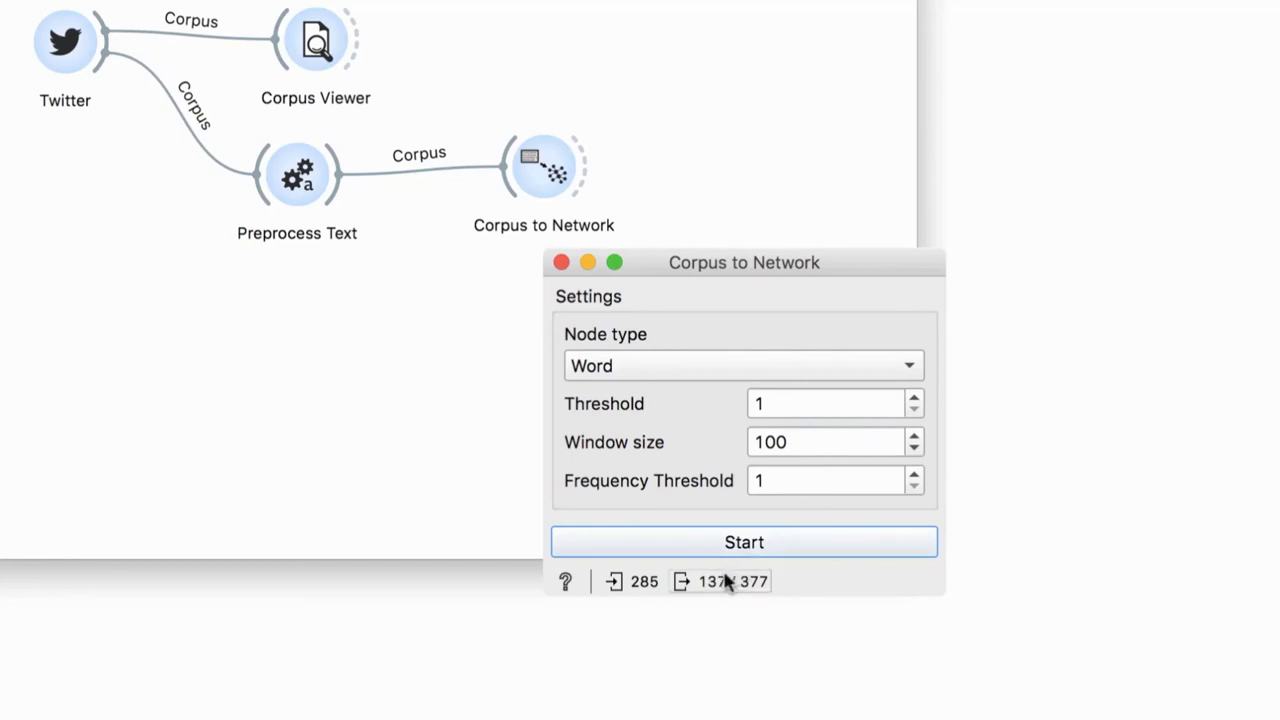
{"action": "mouse_move", "coordinate": [727, 582]}
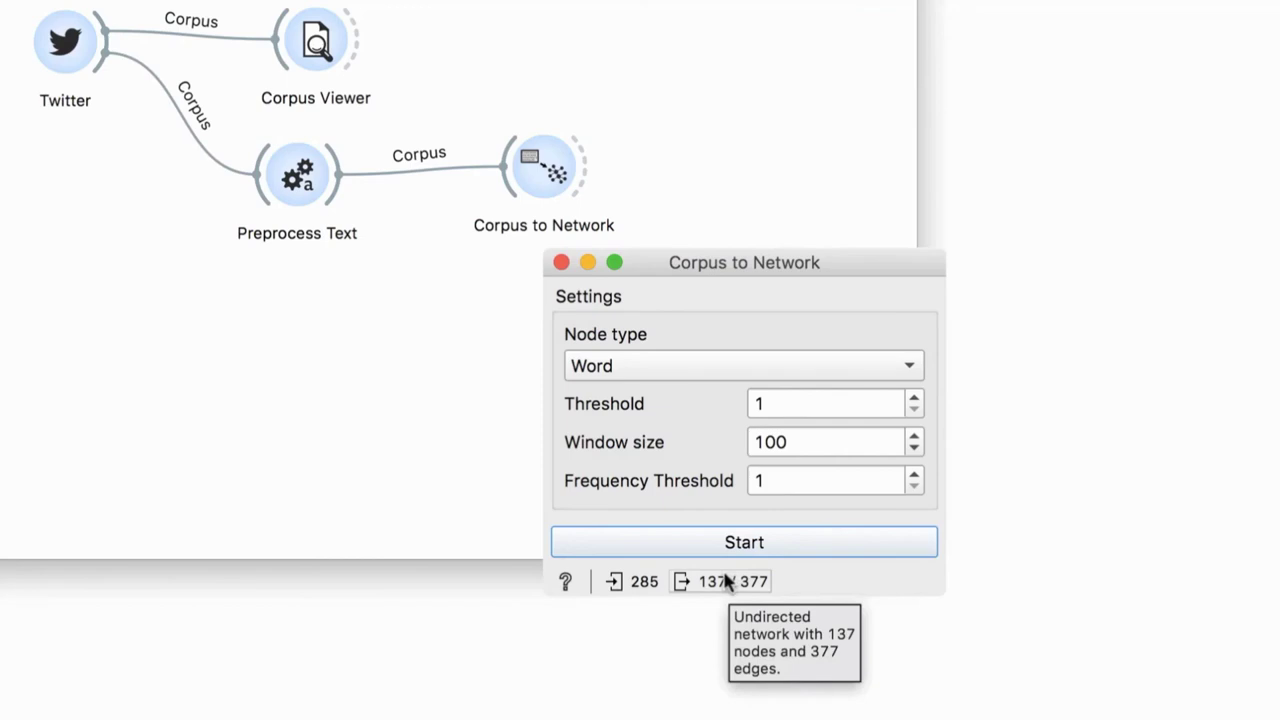
{"action": "left_click", "coordinate": [561, 263]}
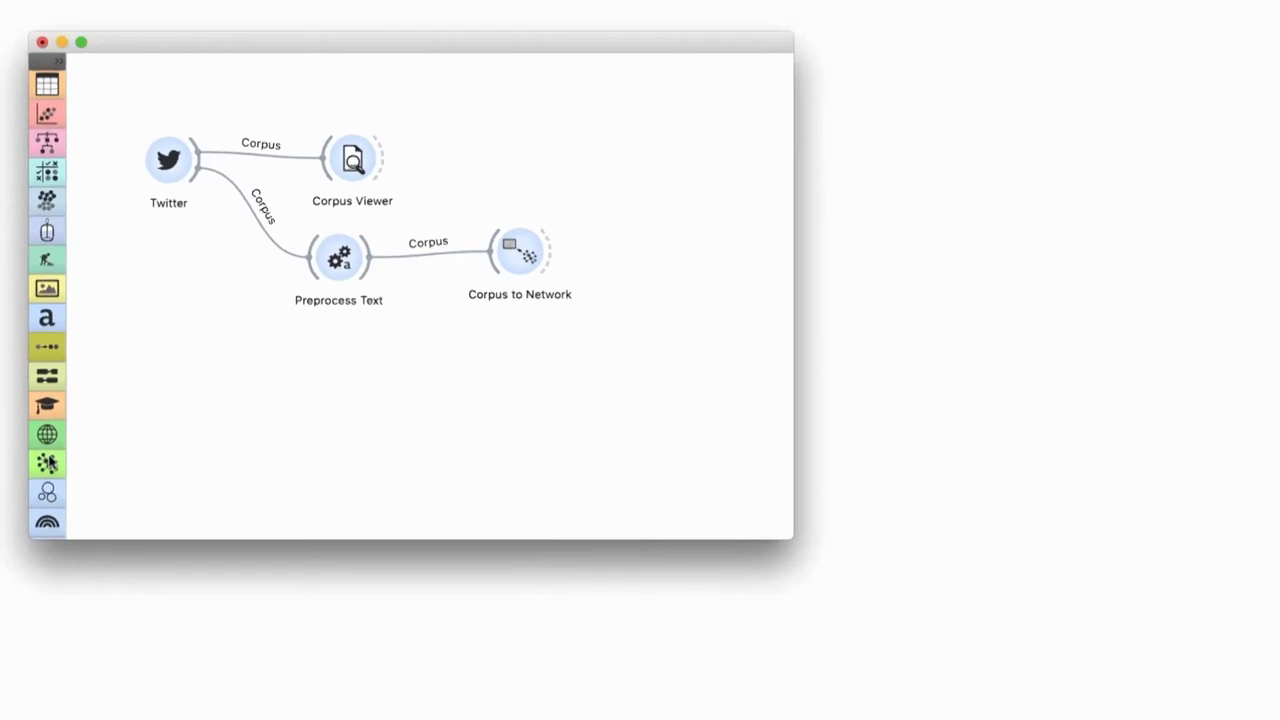
- Link a Network Explorer to Corpus to Network via both the Network and Node Data channels
{"action": "left_click", "coordinate": [46, 464]}
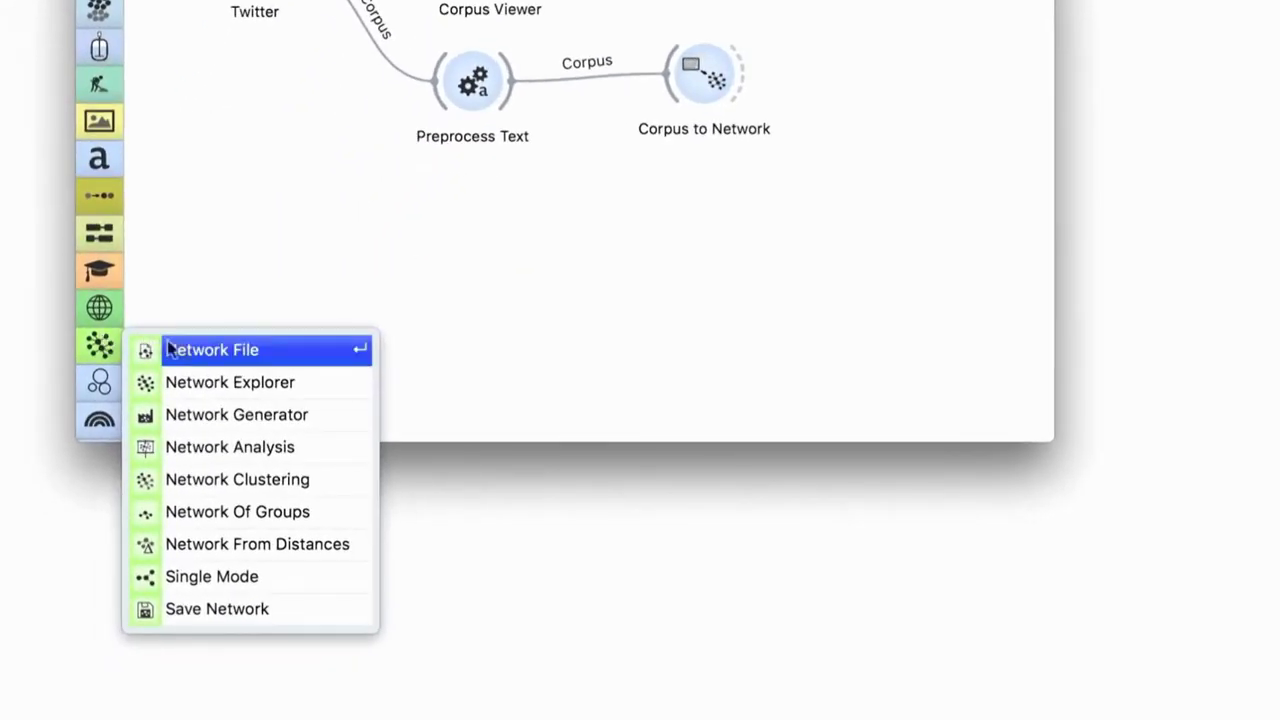
{"action": "left_click", "coordinate": [258, 384]}
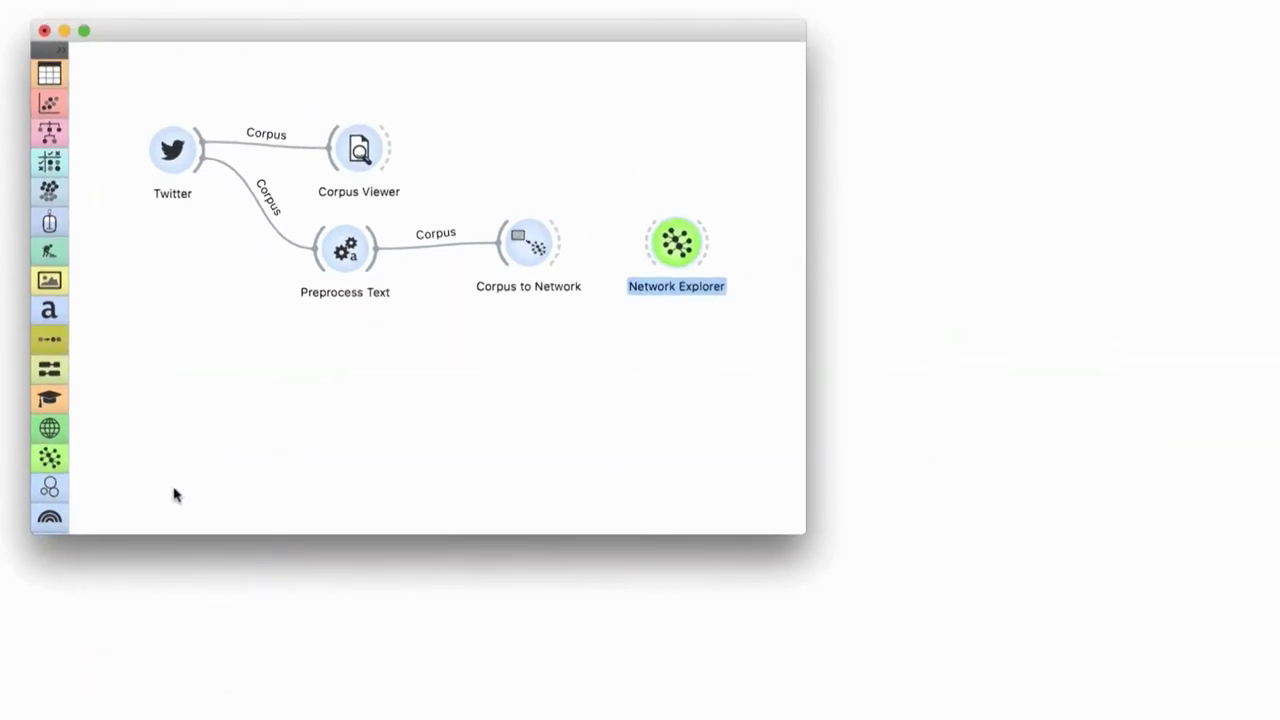
{"action": "left_click_drag", "start_coordinate": [565, 248], "coordinate": [645, 252]}
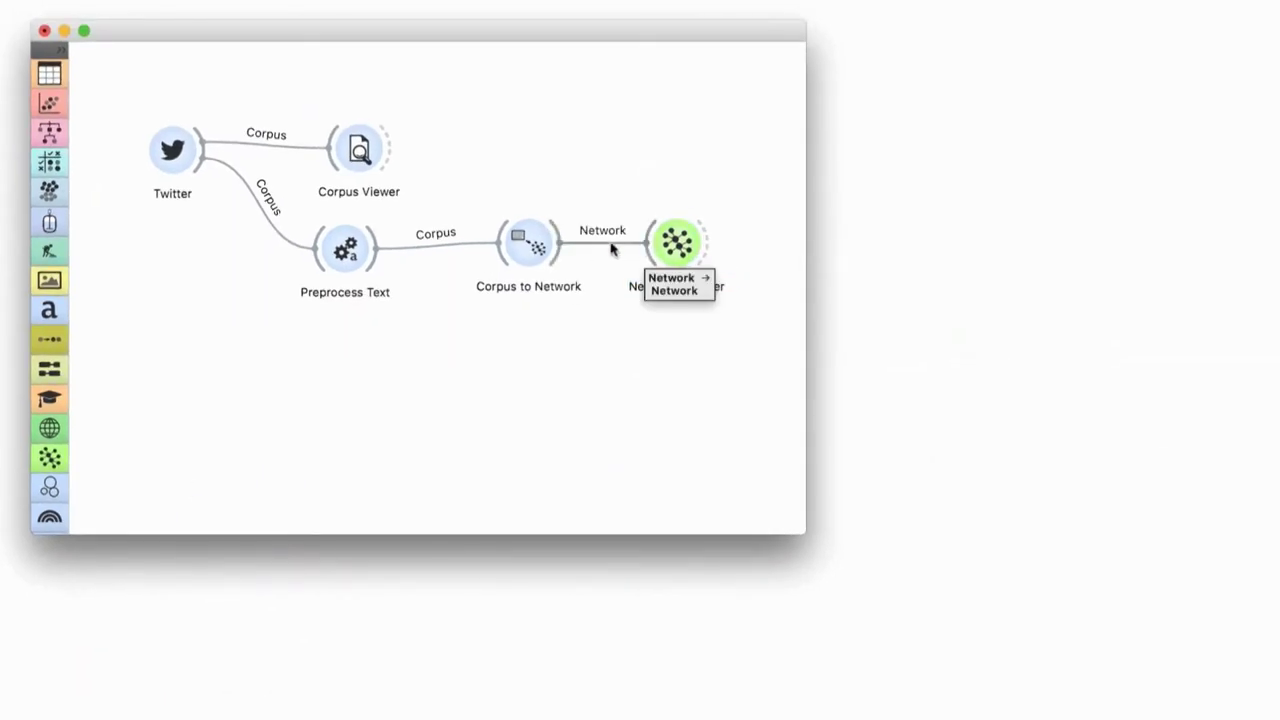
{"action": "double_click", "coordinate": [603, 251]}
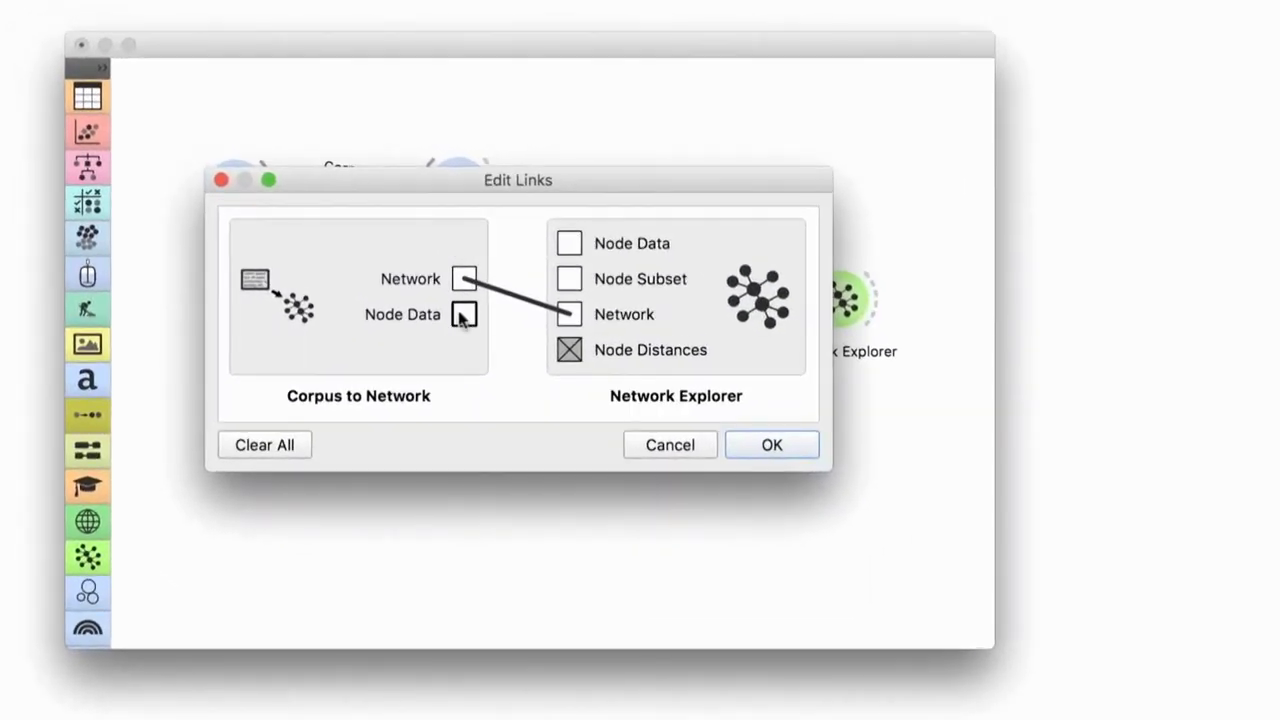
{"action": "left_click_drag", "start_coordinate": [374, 261], "coordinate": [402, 241]}
{"action": "left_click_drag", "start_coordinate": [497, 290], "coordinate": [570, 244]}
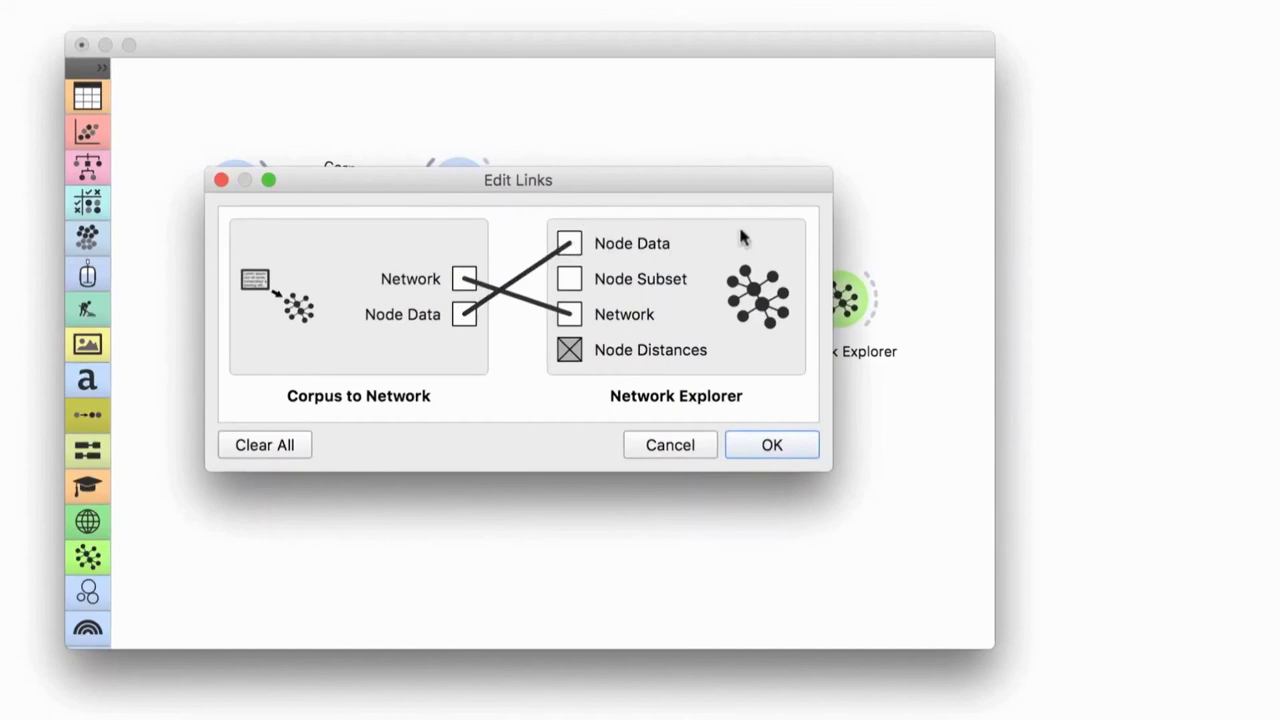
{"action": "left_click", "coordinate": [750, 444]}
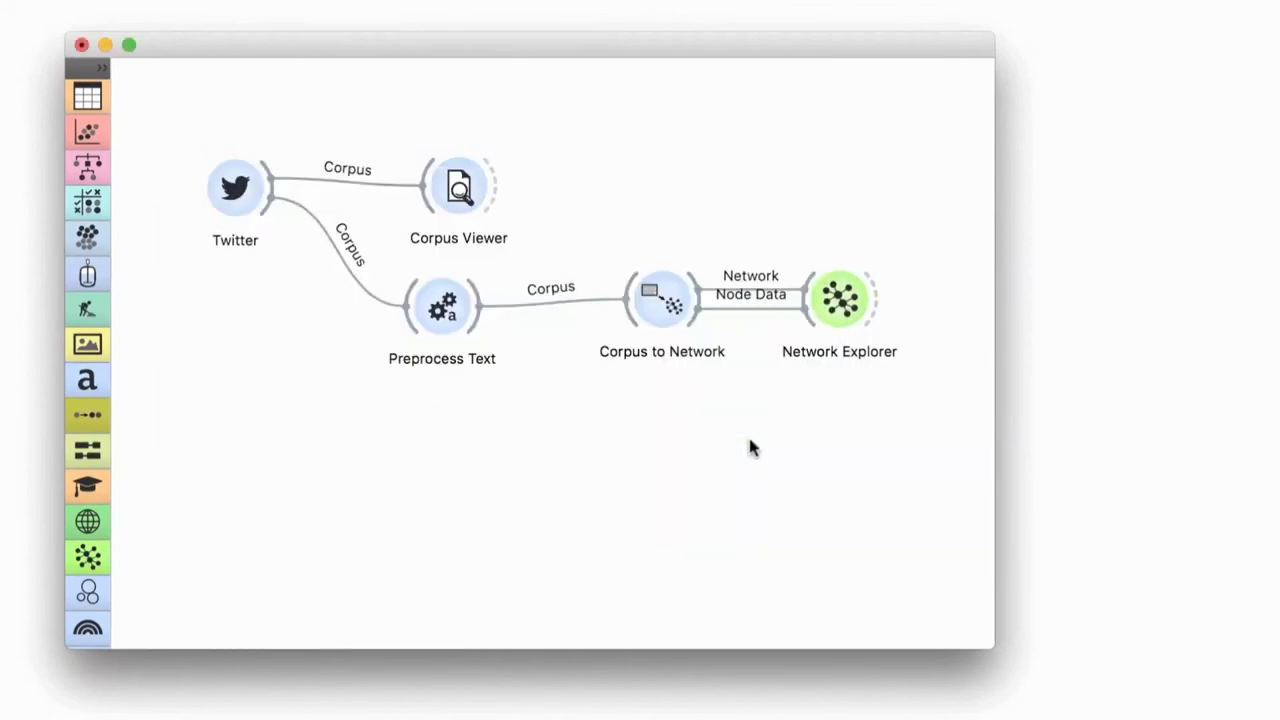
- Open Network Explorer enlarged and size the nodes by word_frequency
{"action": "left_click", "coordinate": [840, 298]}
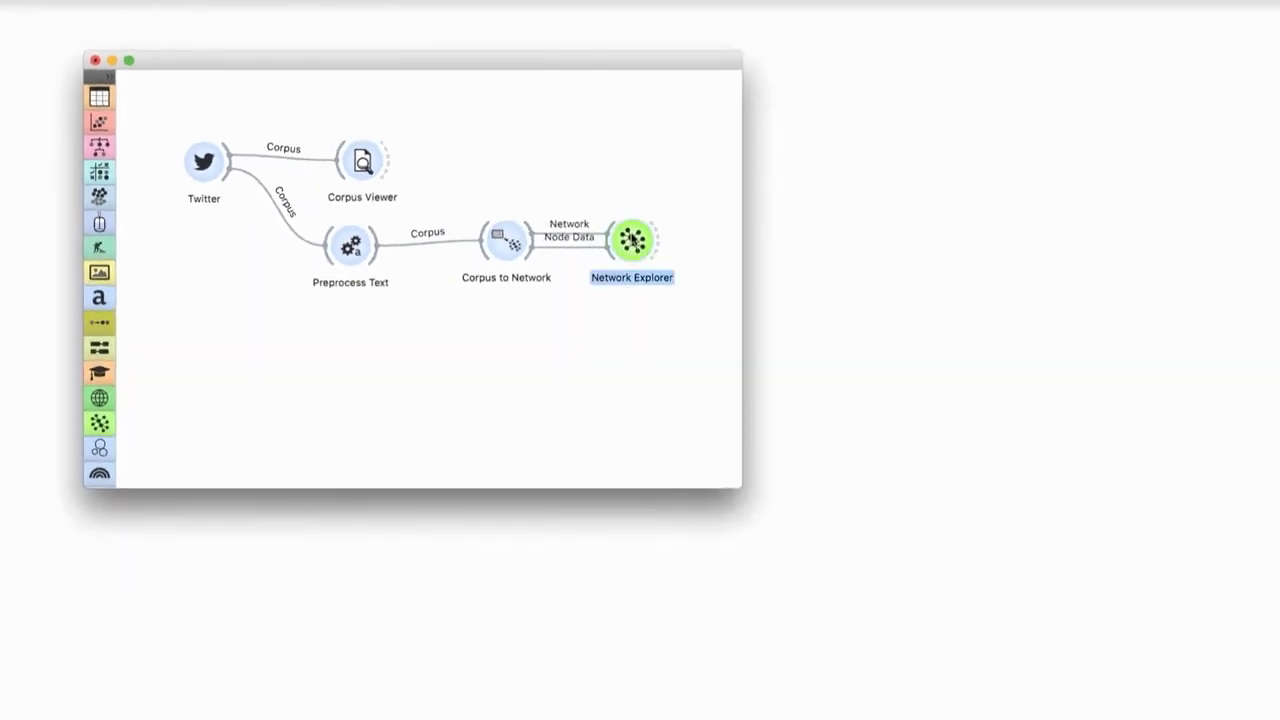
{"action": "double_click", "coordinate": [632, 240]}
{"action": "left_click_drag", "start_coordinate": [542, 150], "coordinate": [509, 40]}
{"action": "left_click_drag", "start_coordinate": [934, 547], "coordinate": [1136, 706]}
{"action": "left_click", "coordinate": [368, 233]}
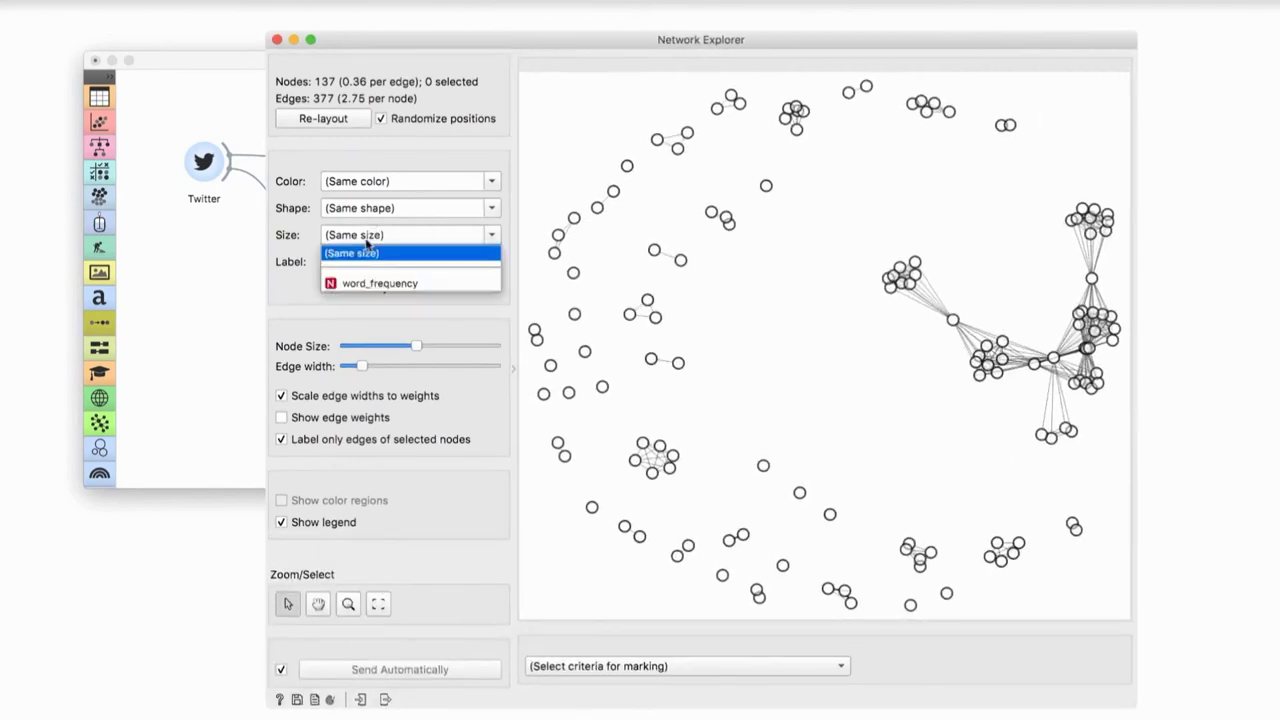
{"action": "left_click", "coordinate": [362, 281]}
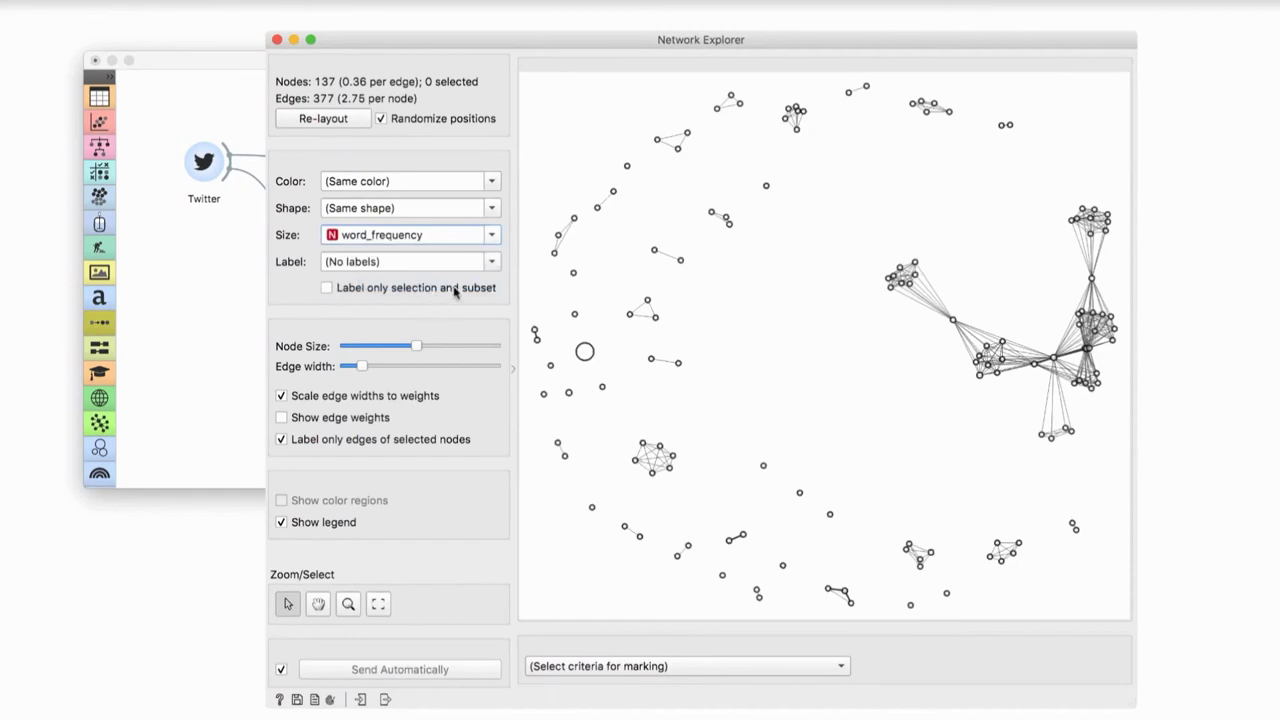
- Label nodes by word for the selection only, selecting the main cluster and then a single node
{"action": "left_click", "coordinate": [485, 263]}
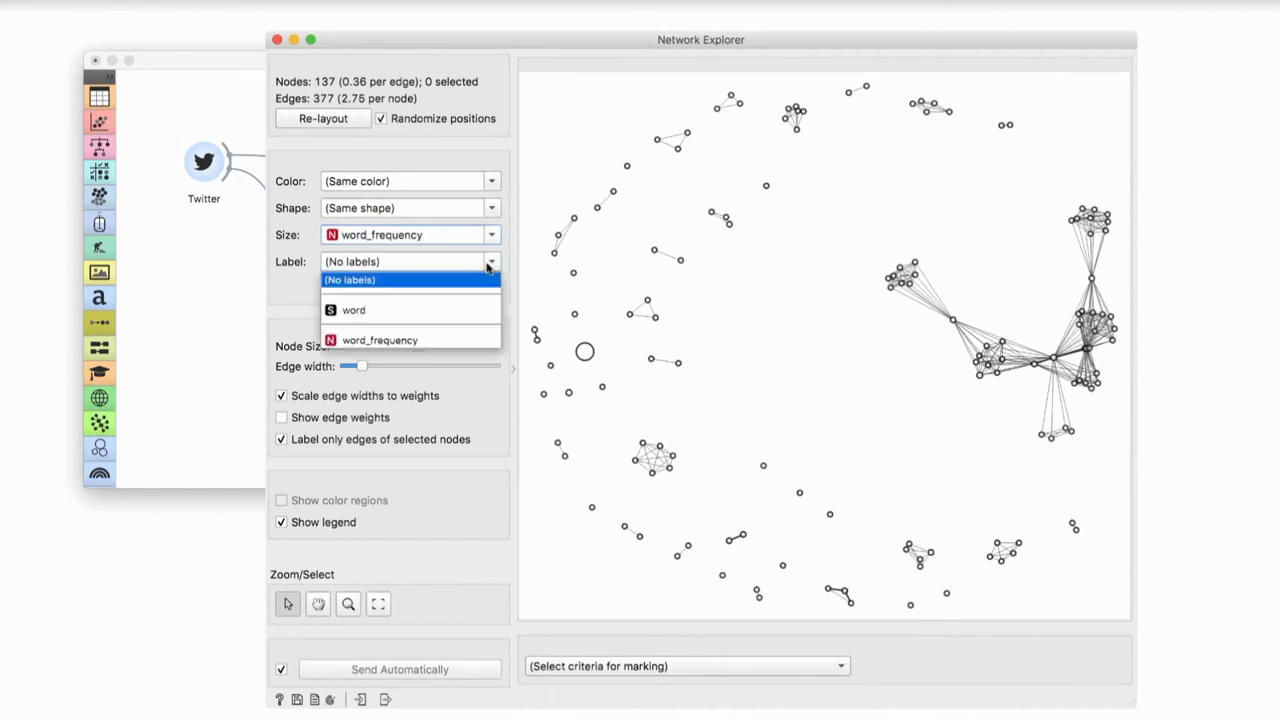
{"action": "left_click", "coordinate": [361, 312]}
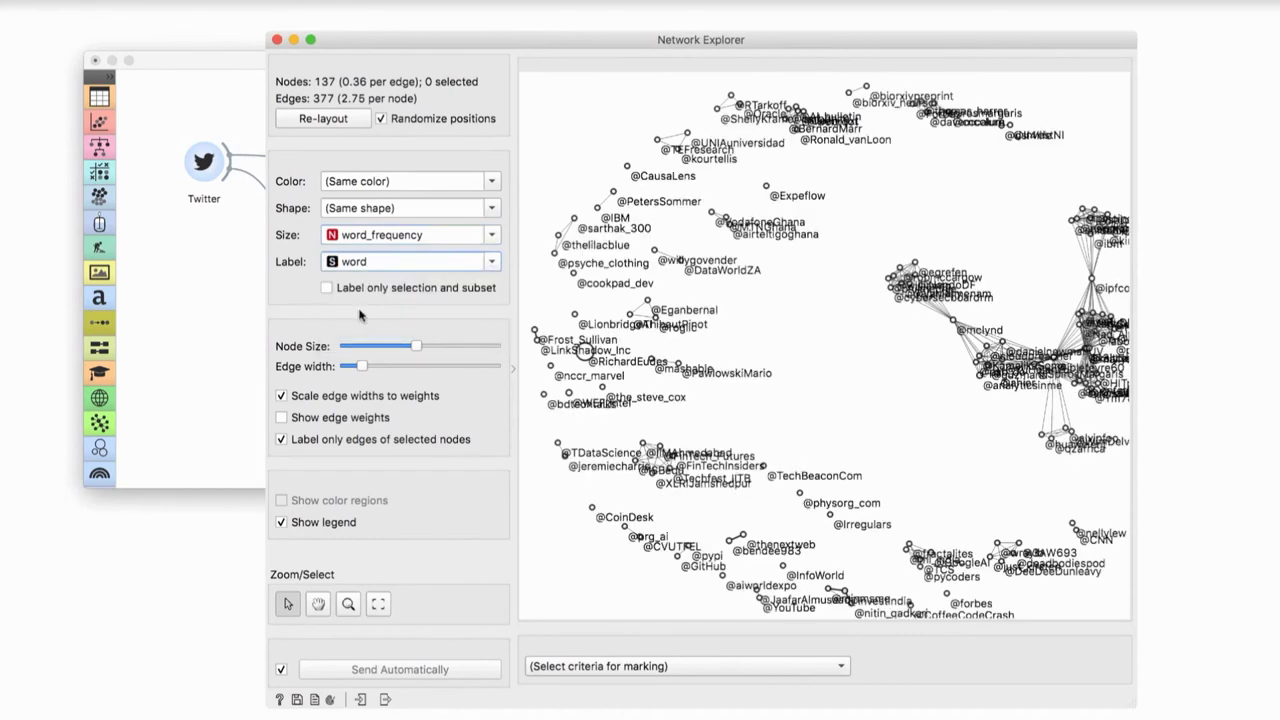
{"action": "left_click", "coordinate": [327, 288]}
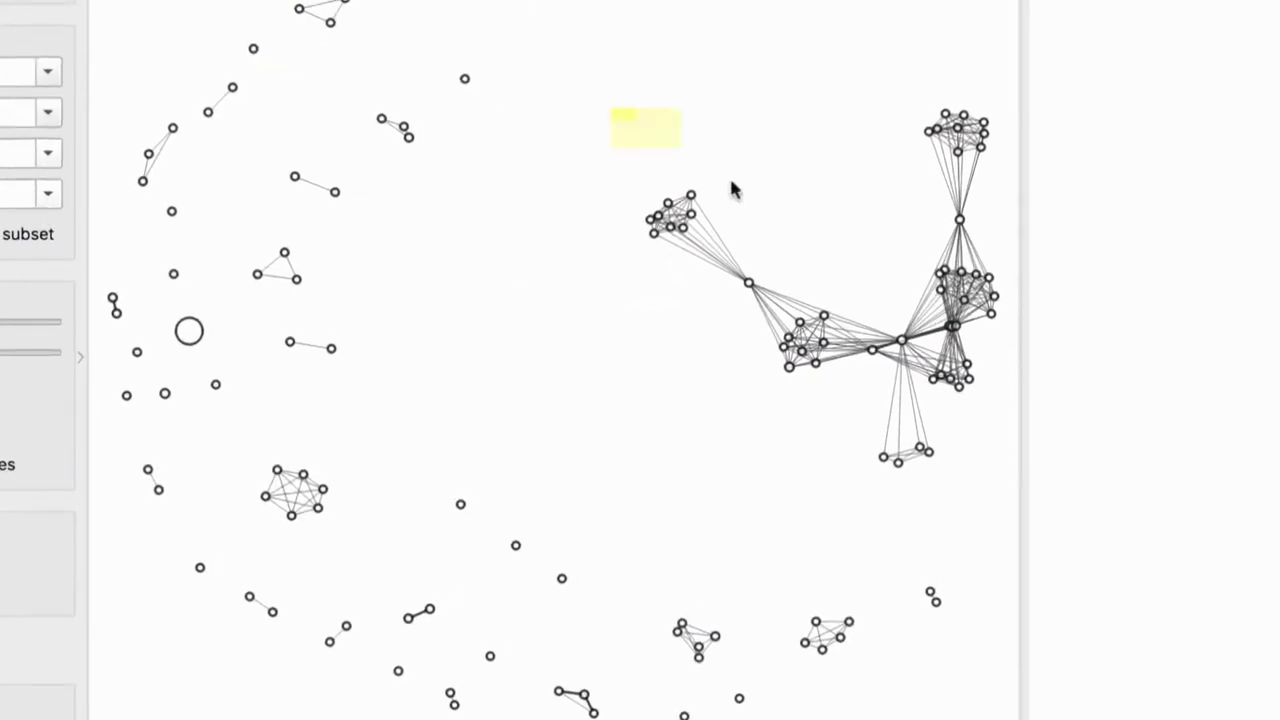
{"action": "left_click_drag", "start_coordinate": [733, 190], "coordinate": [1009, 510]}
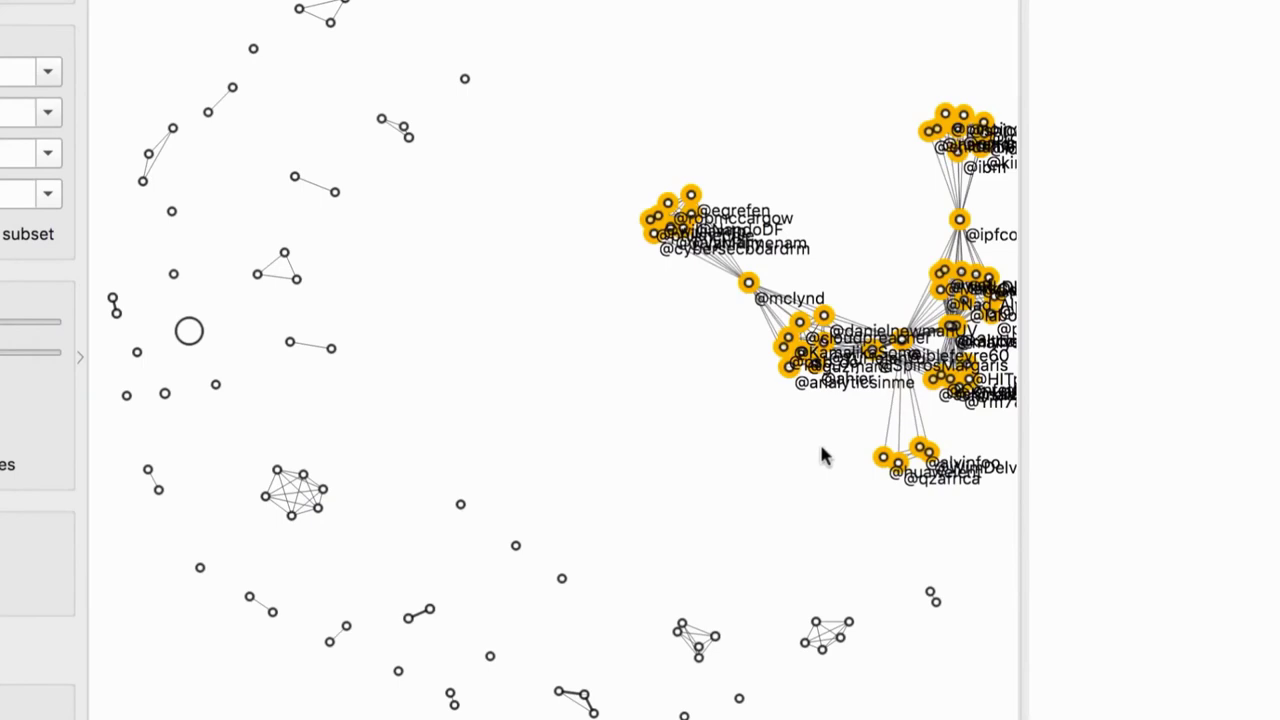
{"action": "left_click", "coordinate": [189, 333]}
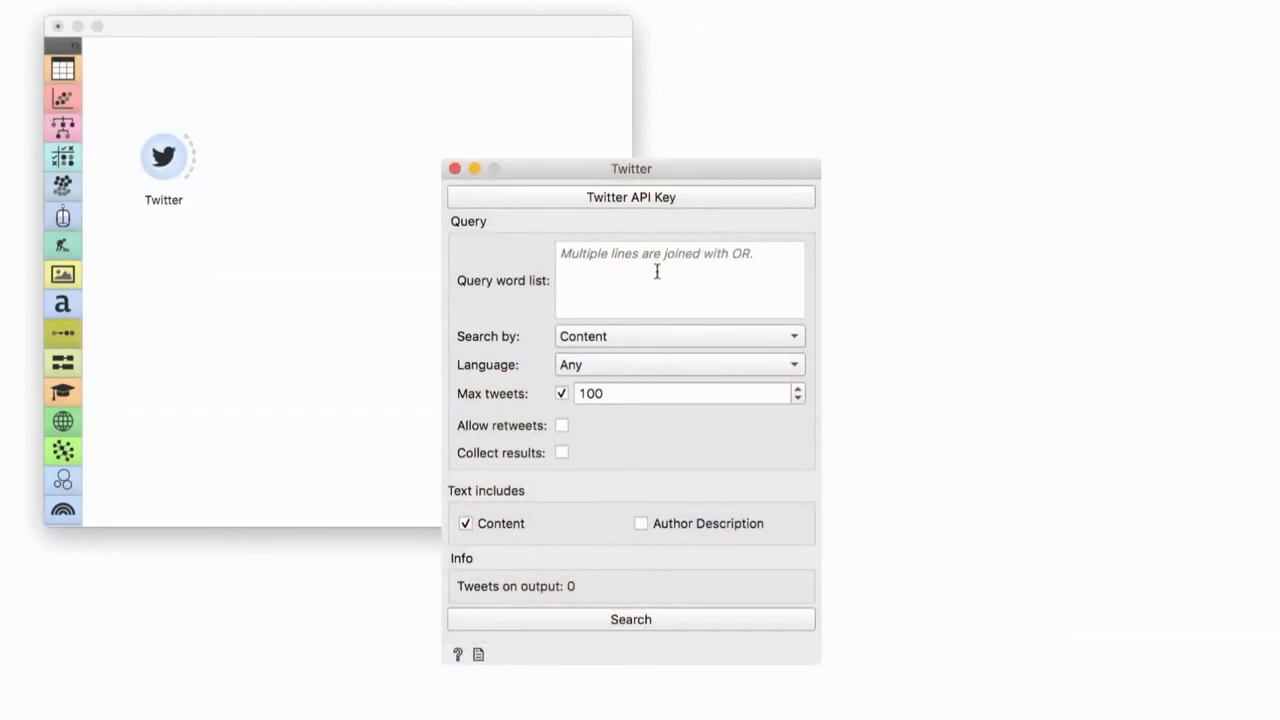
- Search #machinelearning tweets in English with the Max tweets limit kept at 100
{"action": "left_click", "coordinate": [655, 270]}
{"action": "type", "text": "#machinelearning"}
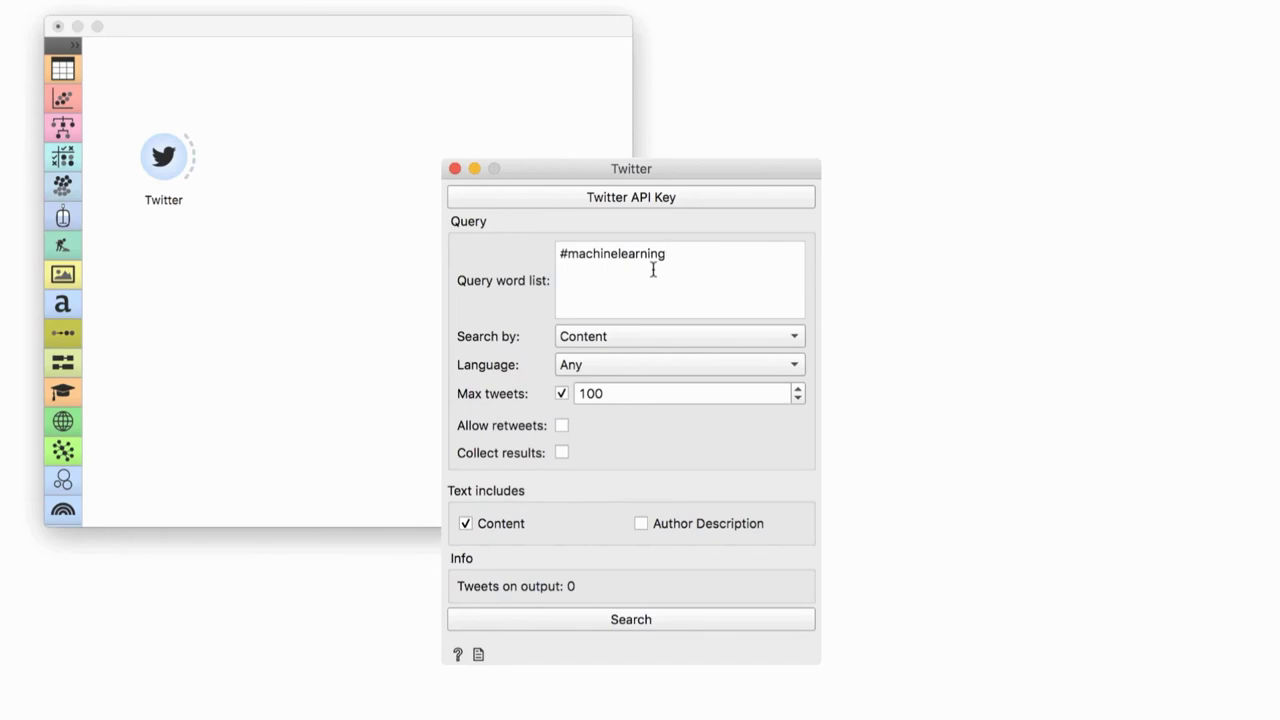
{"action": "left_click", "coordinate": [632, 365]}
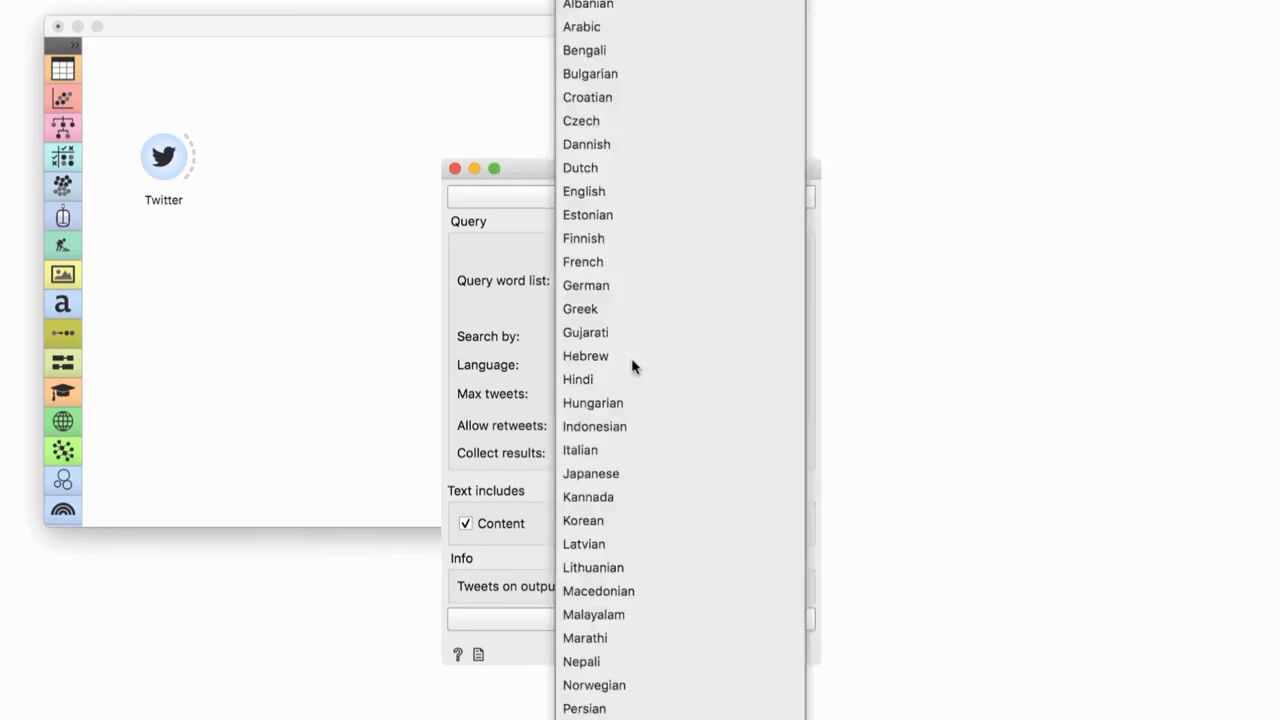
{"action": "left_click", "coordinate": [578, 193]}
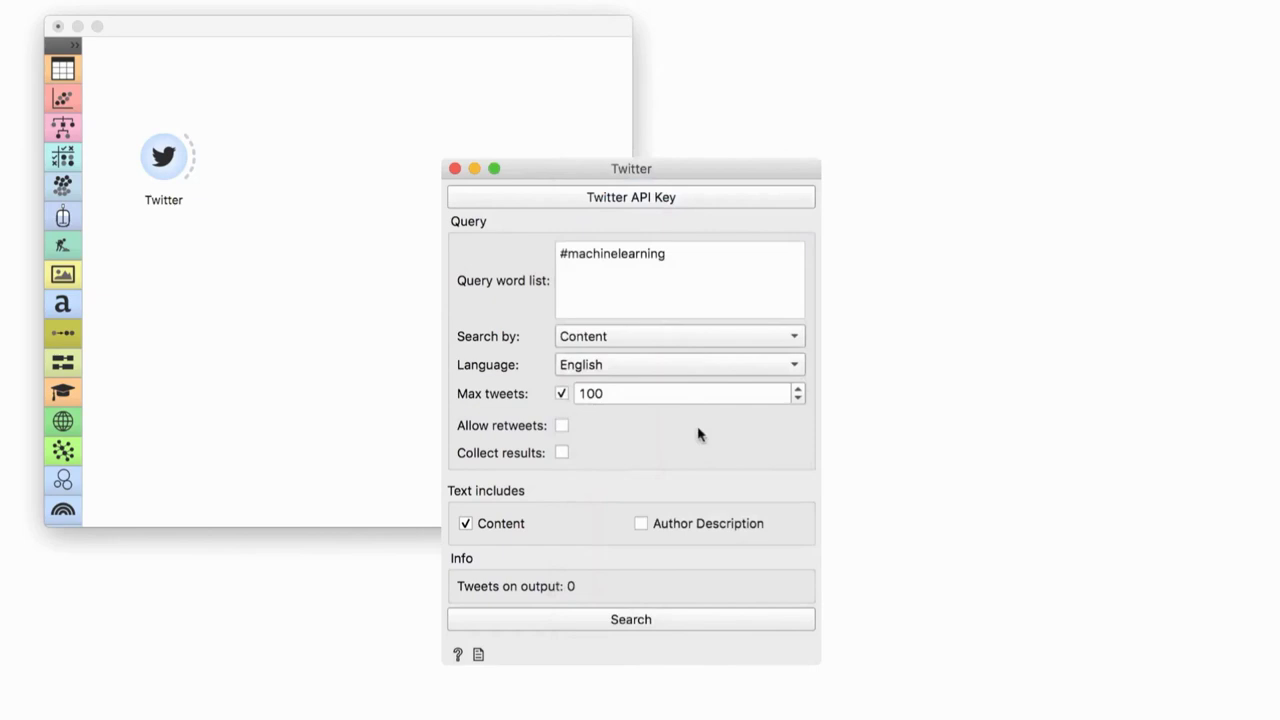
{"action": "left_click", "coordinate": [667, 394]}
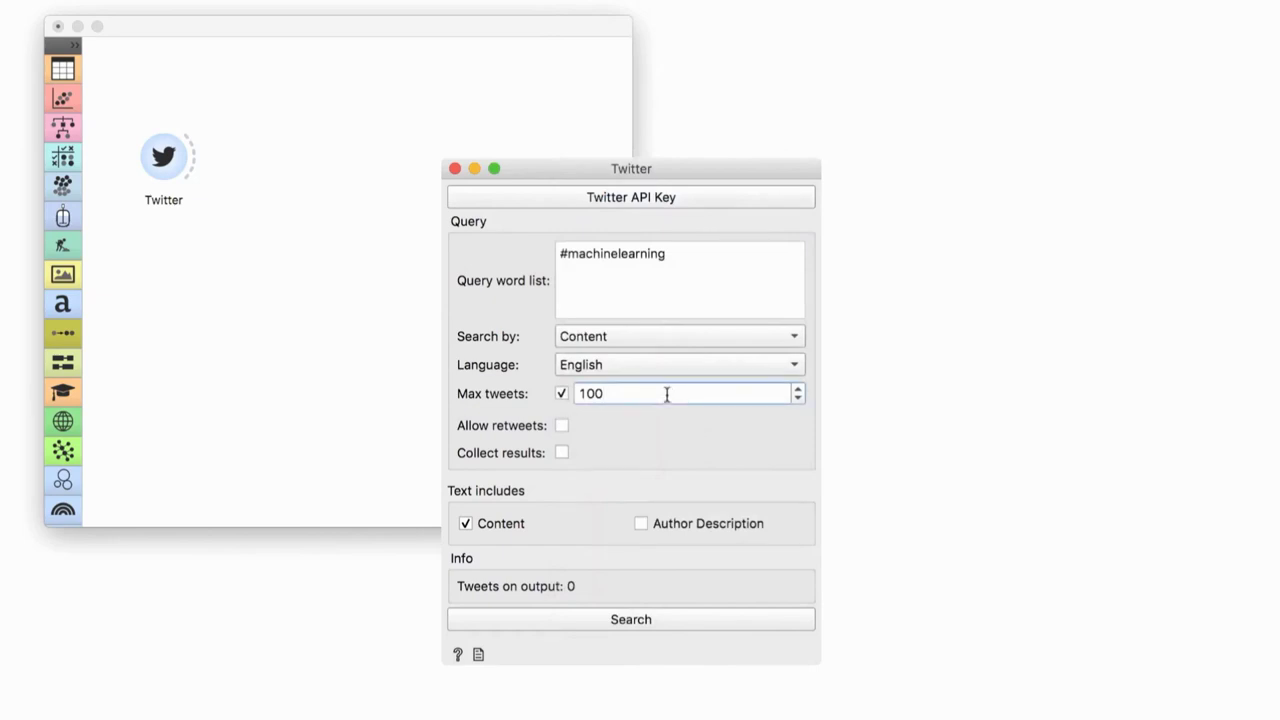
{"action": "left_click", "coordinate": [614, 620]}
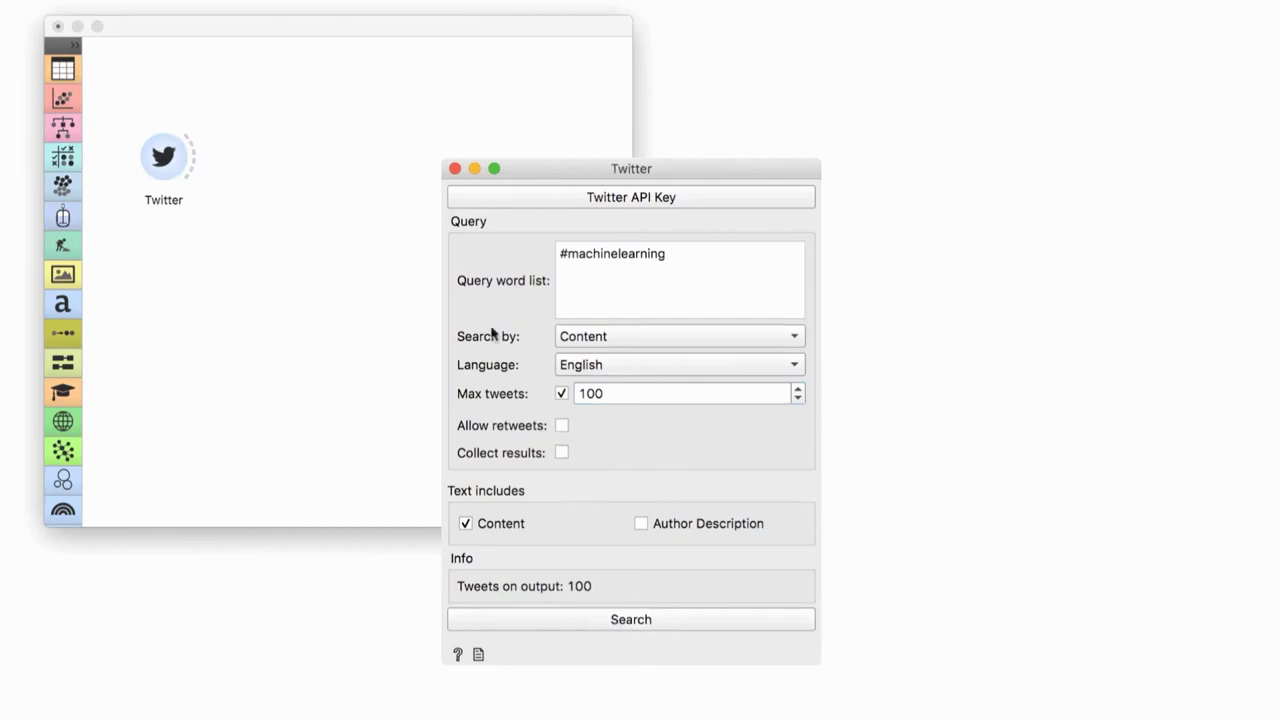
- Connect a Corpus Viewer to the Twitter widget's output and open it
{"action": "left_click", "coordinate": [455, 168]}
{"action": "left_click_drag", "start_coordinate": [194, 155], "coordinate": [341, 160]}
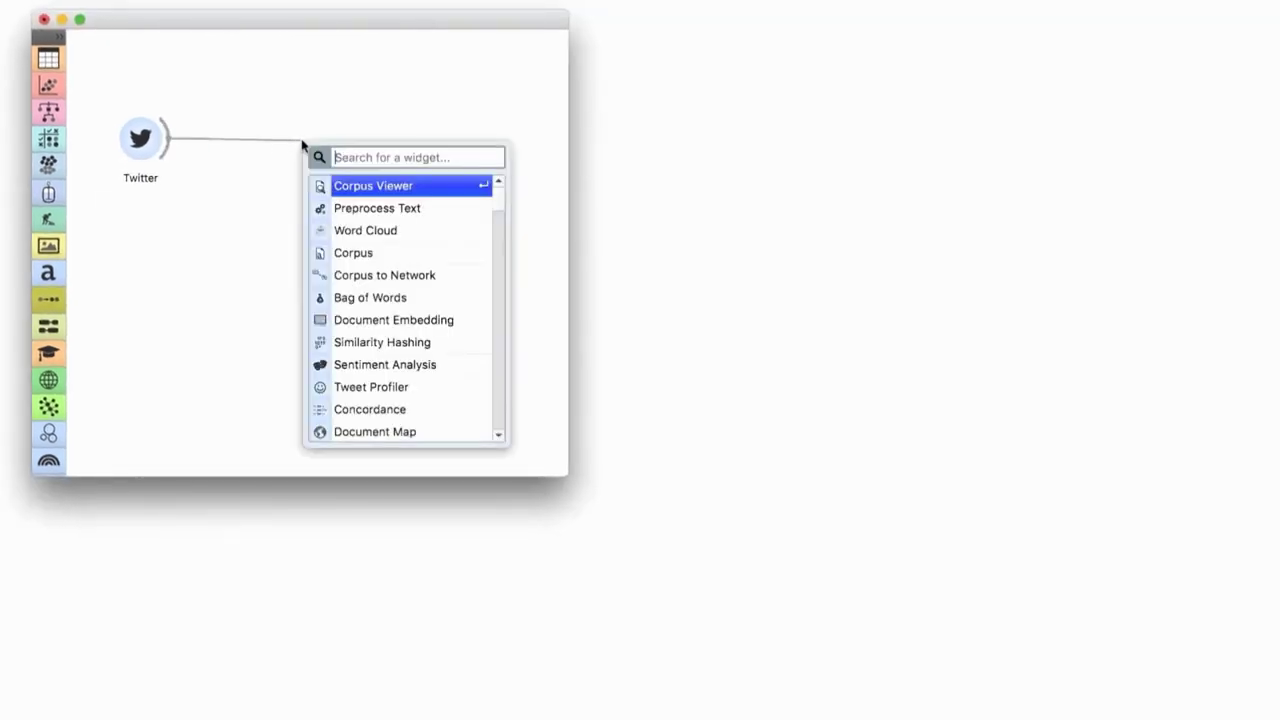
{"action": "left_click", "coordinate": [370, 185]}
{"action": "double_click", "coordinate": [333, 143]}
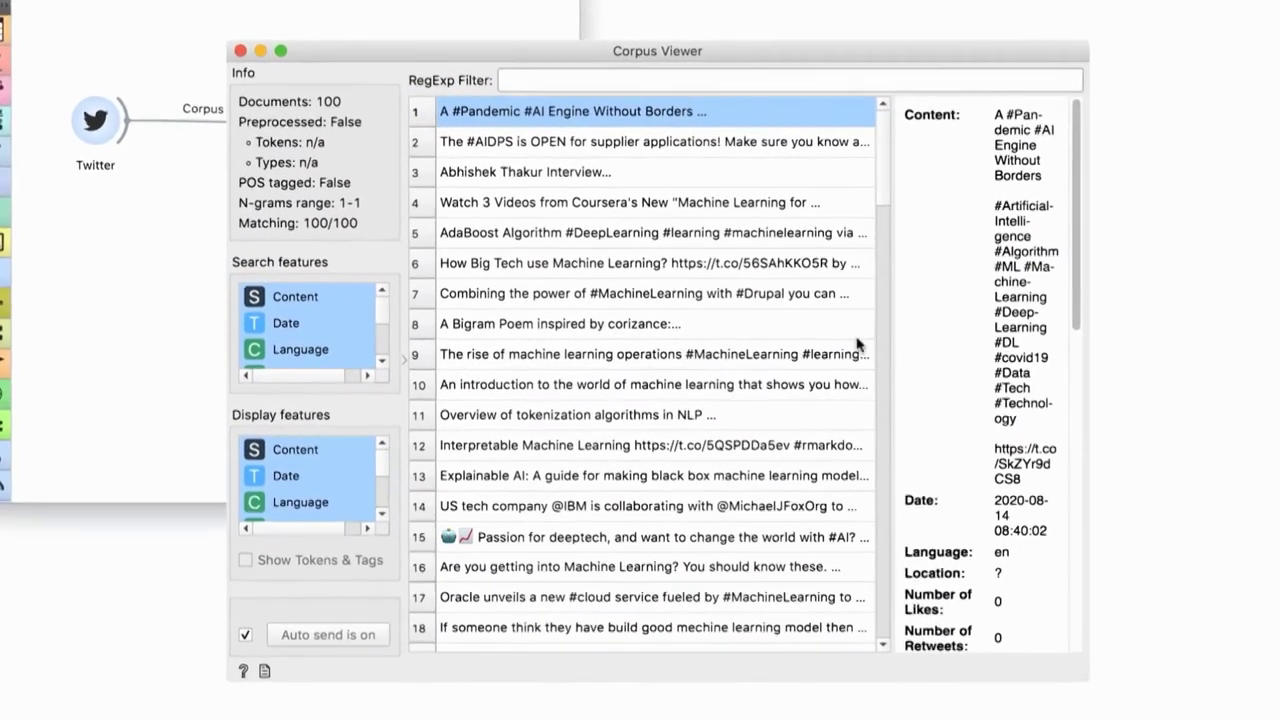
- Widen the content pane and read several tweets, including the AdaBoost and ML operations ones
{"action": "left_click_drag", "start_coordinate": [893, 340], "coordinate": [697, 340]}
{"action": "left_click", "coordinate": [597, 185]}
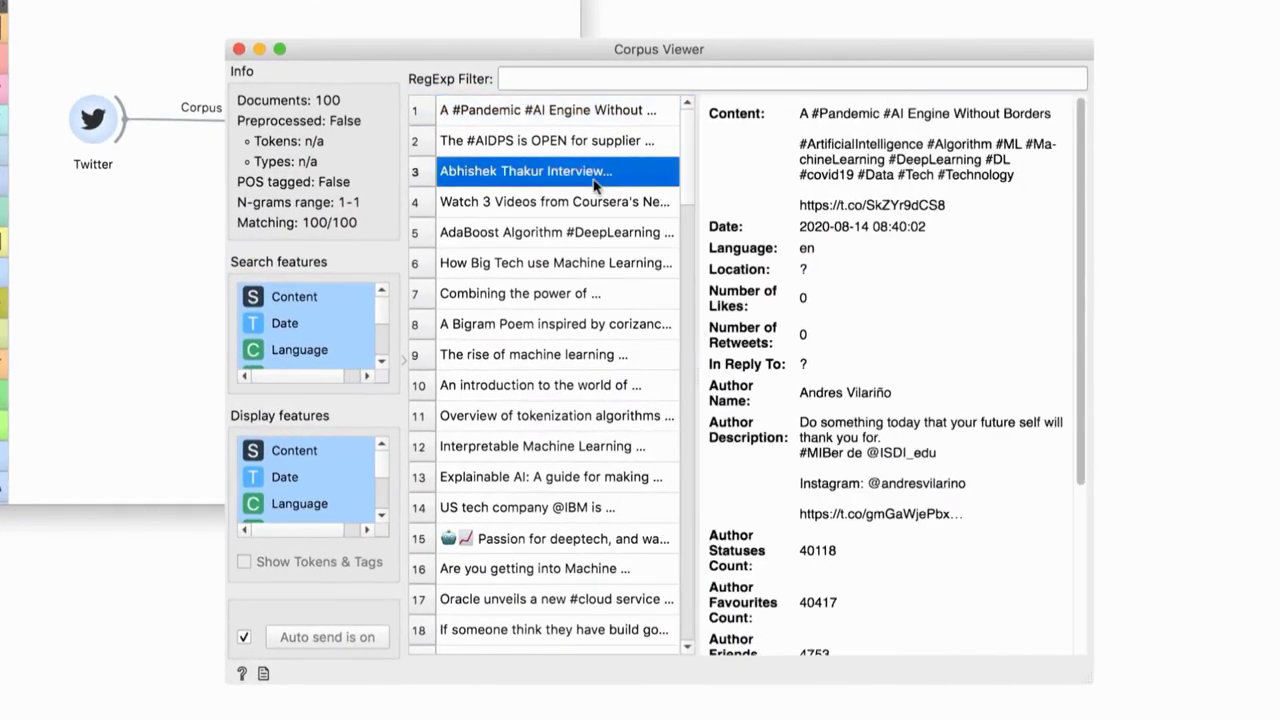
{"action": "left_click", "coordinate": [586, 202]}
{"action": "left_click", "coordinate": [568, 231]}
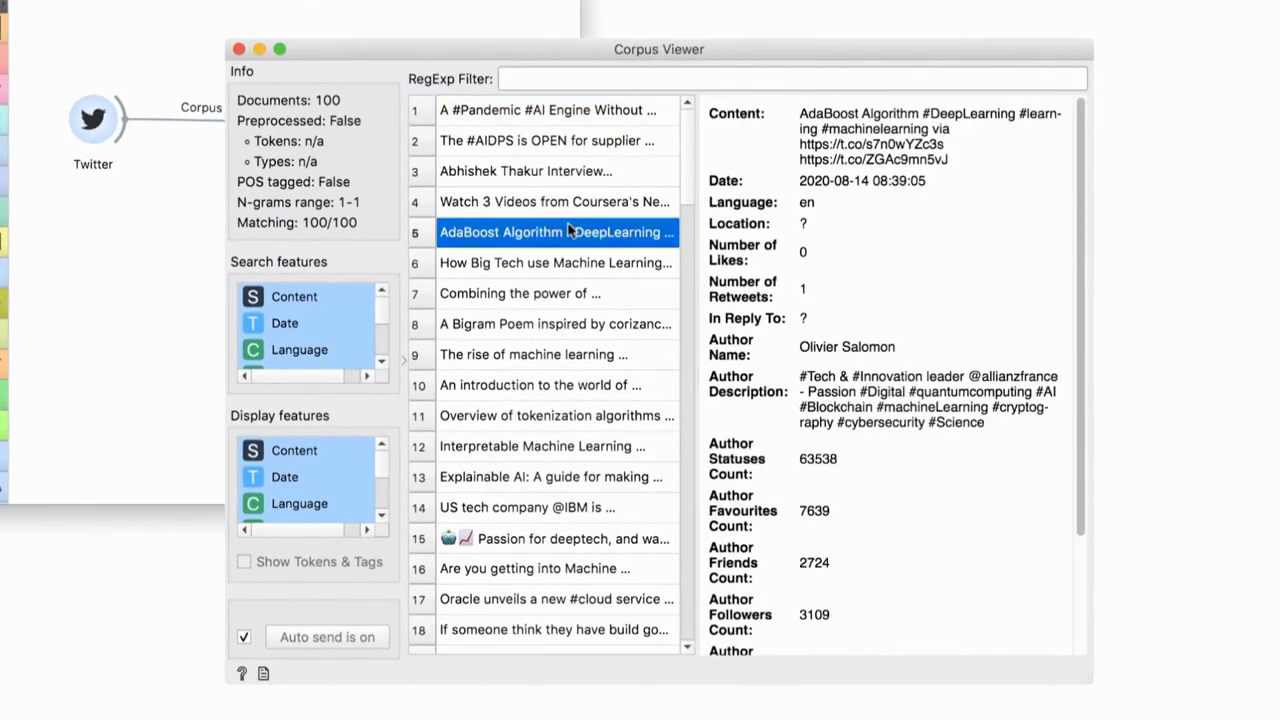
{"action": "left_click", "coordinate": [560, 296]}
{"action": "left_click", "coordinate": [551, 358]}
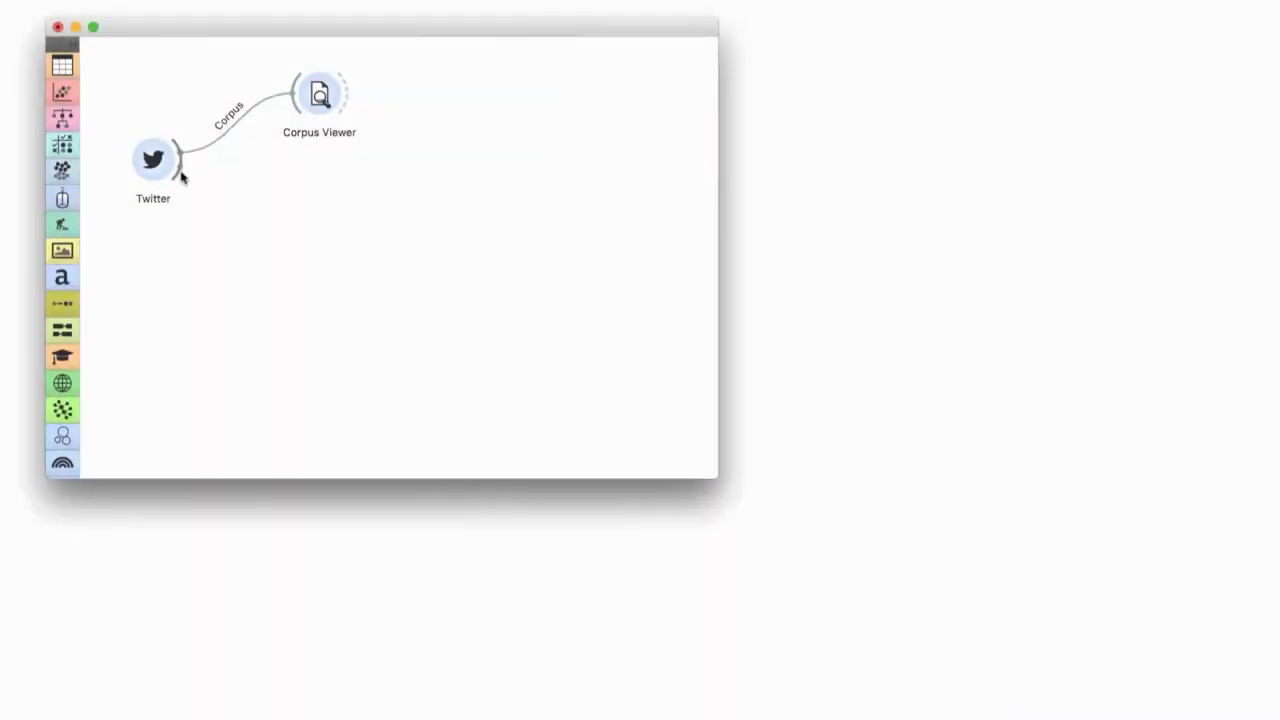
{"action": "left_click_drag", "start_coordinate": [180, 177], "coordinate": [288, 205]}
- Add a Sentiment Analysis widget via 'sent' and confirm it uses the Vader method
{"action": "type", "text": "sent"}
{"action": "key", "text": "Return"}
{"action": "double_click", "coordinate": [312, 205]}
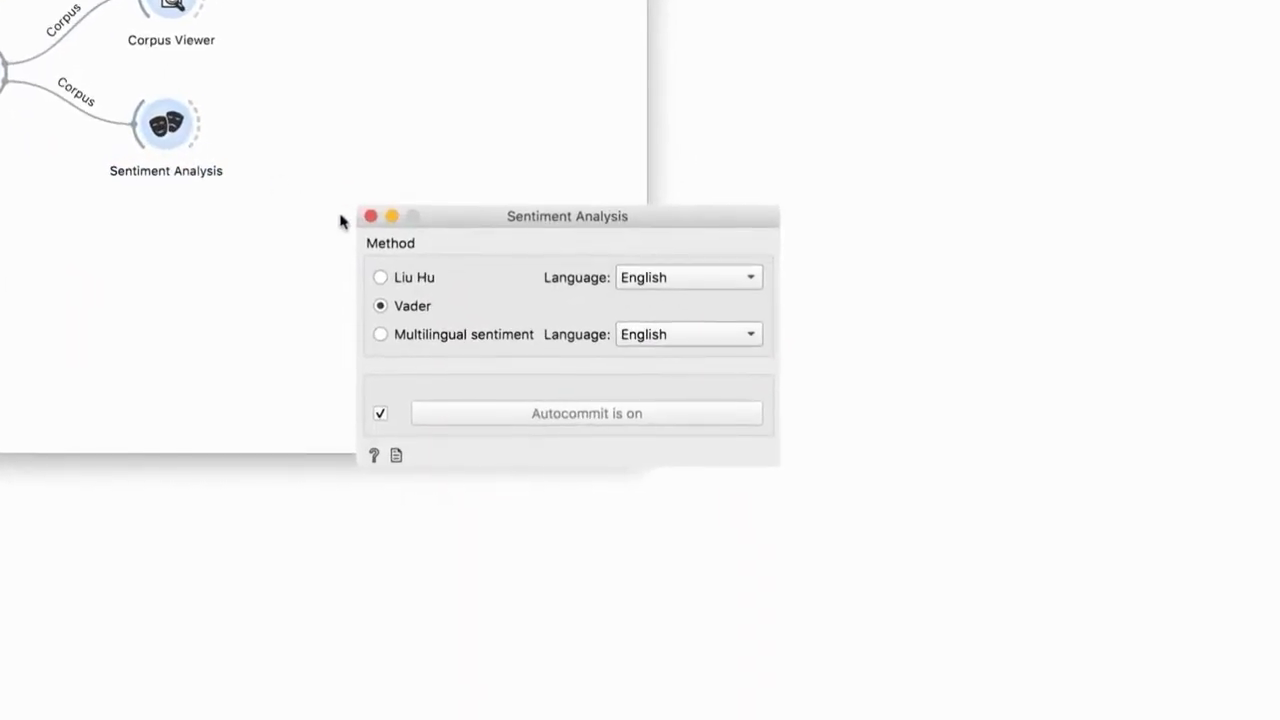
{"action": "left_click", "coordinate": [370, 216]}
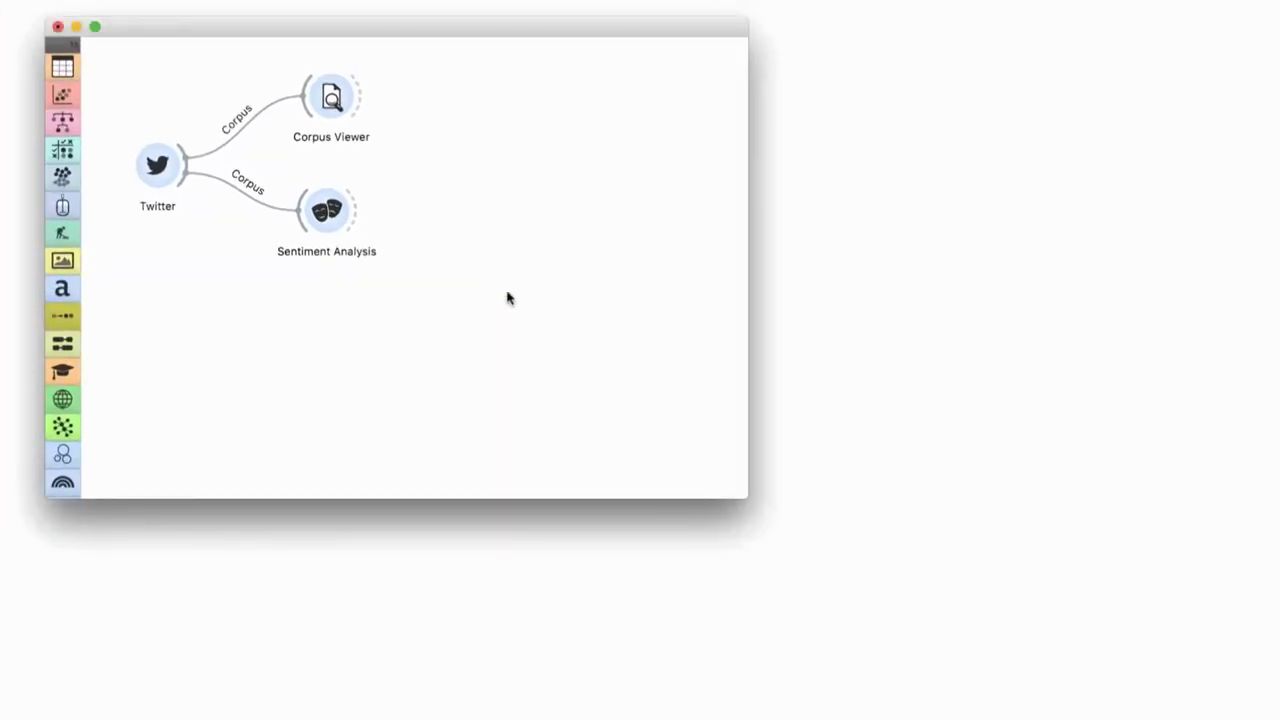
{"action": "left_click_drag", "start_coordinate": [360, 211], "coordinate": [463, 206]}
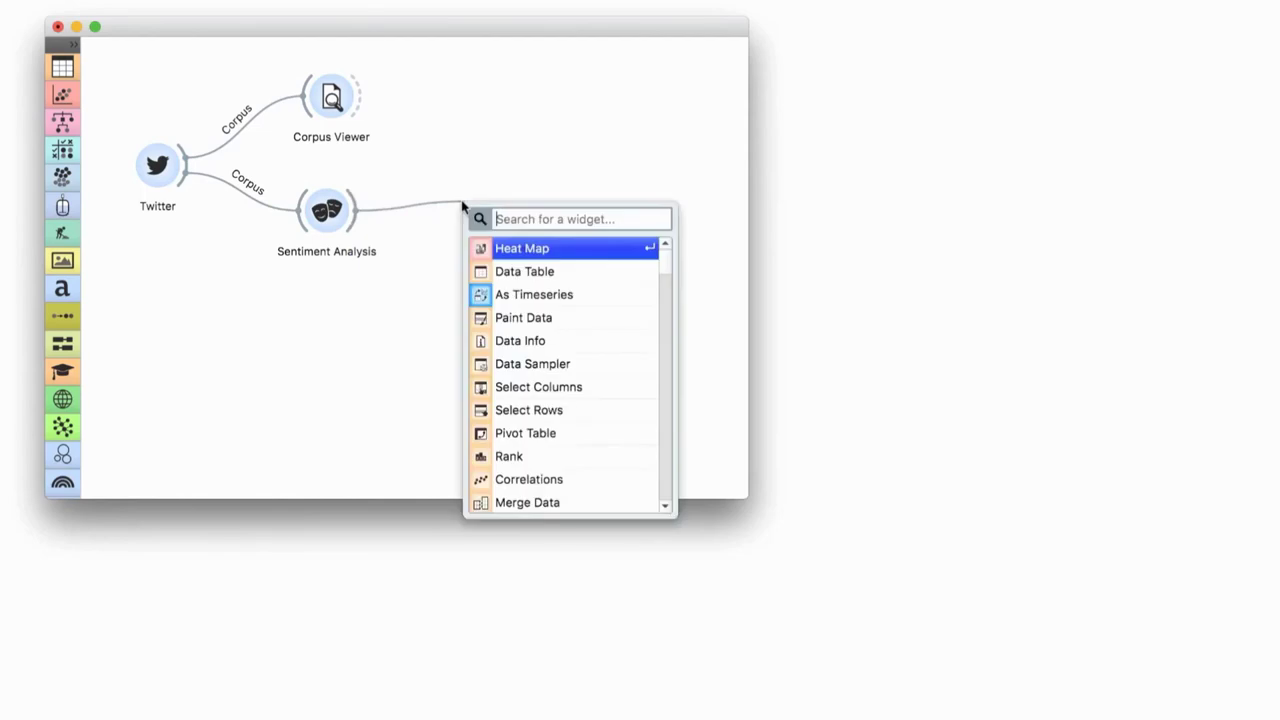
{"action": "left_click", "coordinate": [528, 280]}
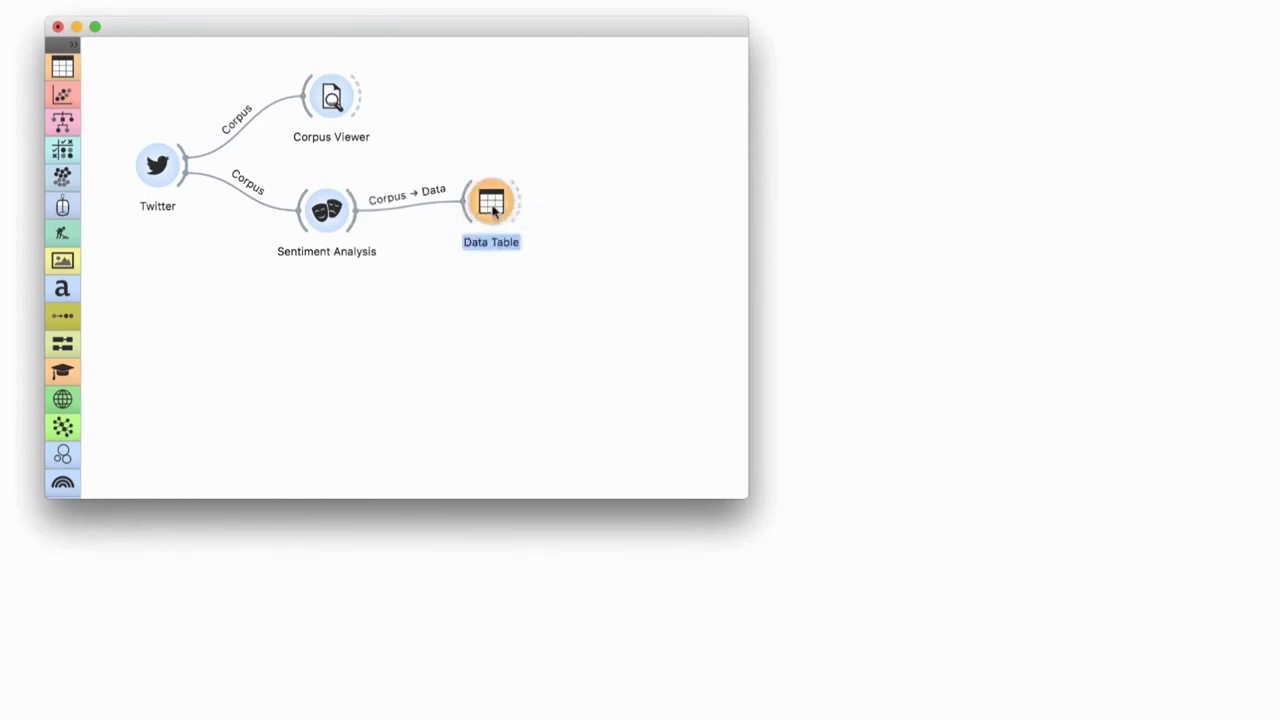
{"action": "double_click", "coordinate": [493, 208]}
{"action": "scroll", "coordinate": [853, 265], "scroll_direction": "right", "scroll_amount": 10}
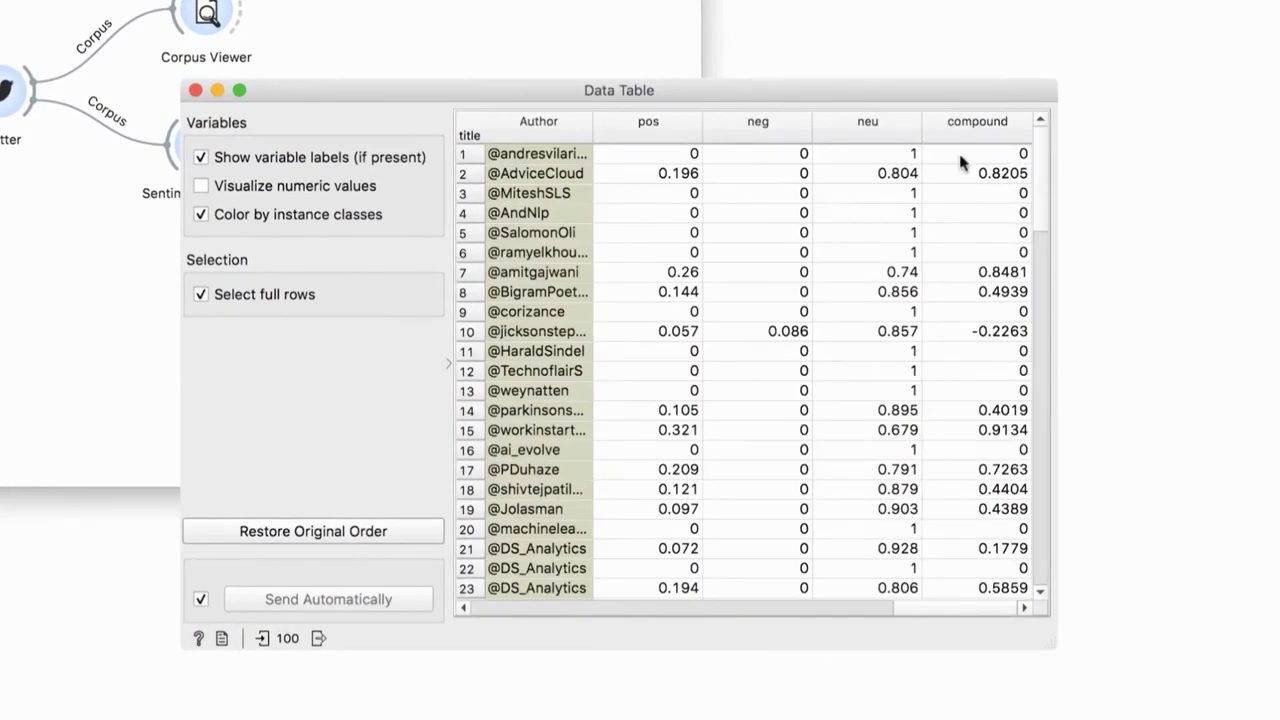
{"action": "left_click", "coordinate": [966, 122]}
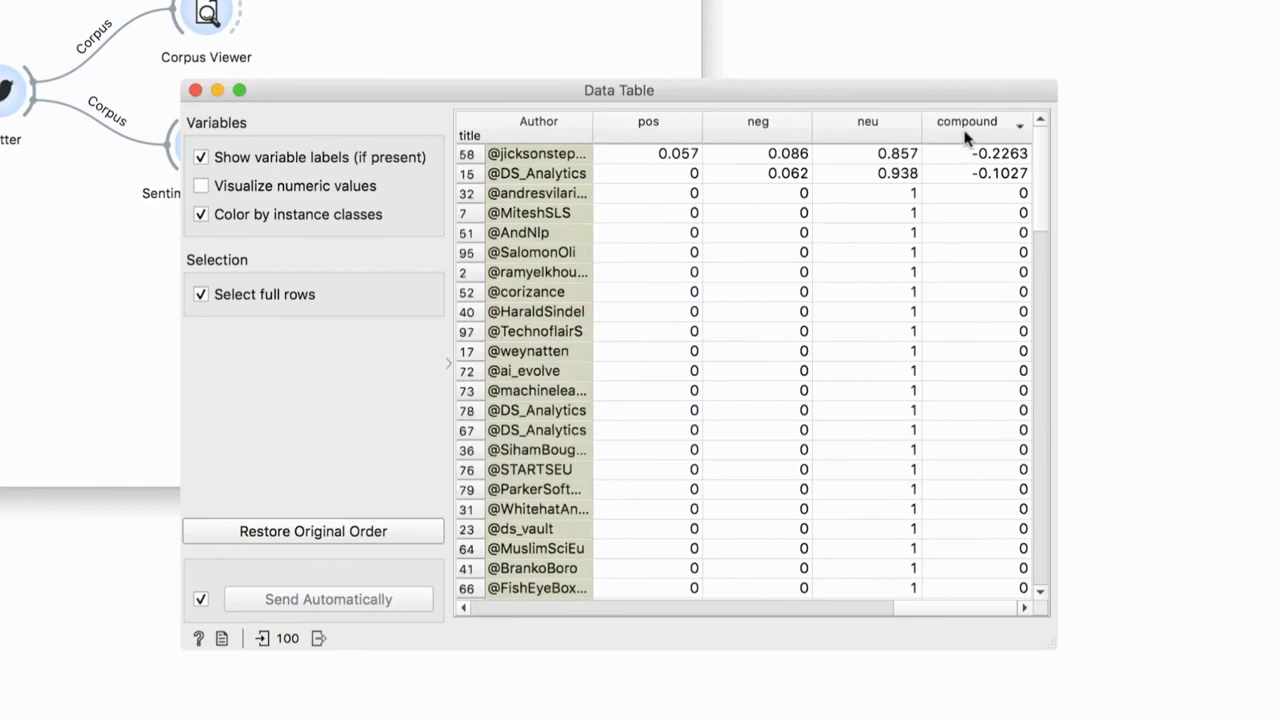
{"action": "left_click", "coordinate": [966, 122]}
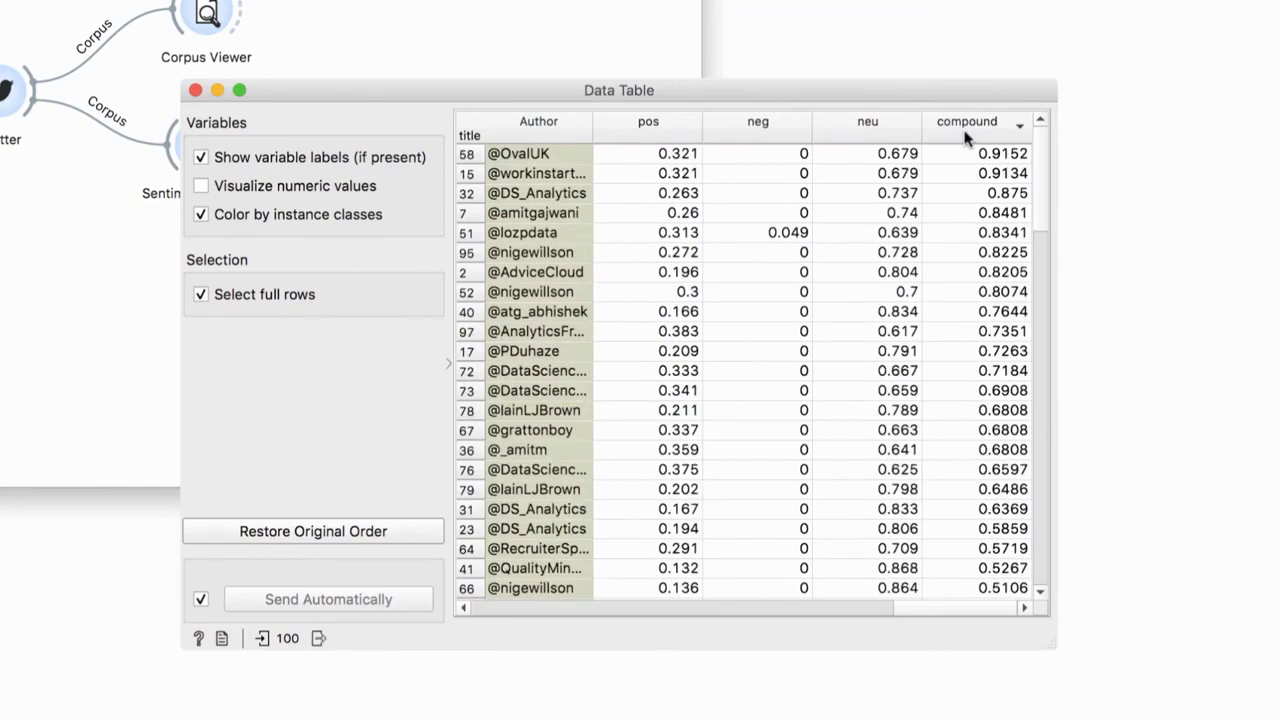
{"action": "left_click", "coordinate": [195, 90]}
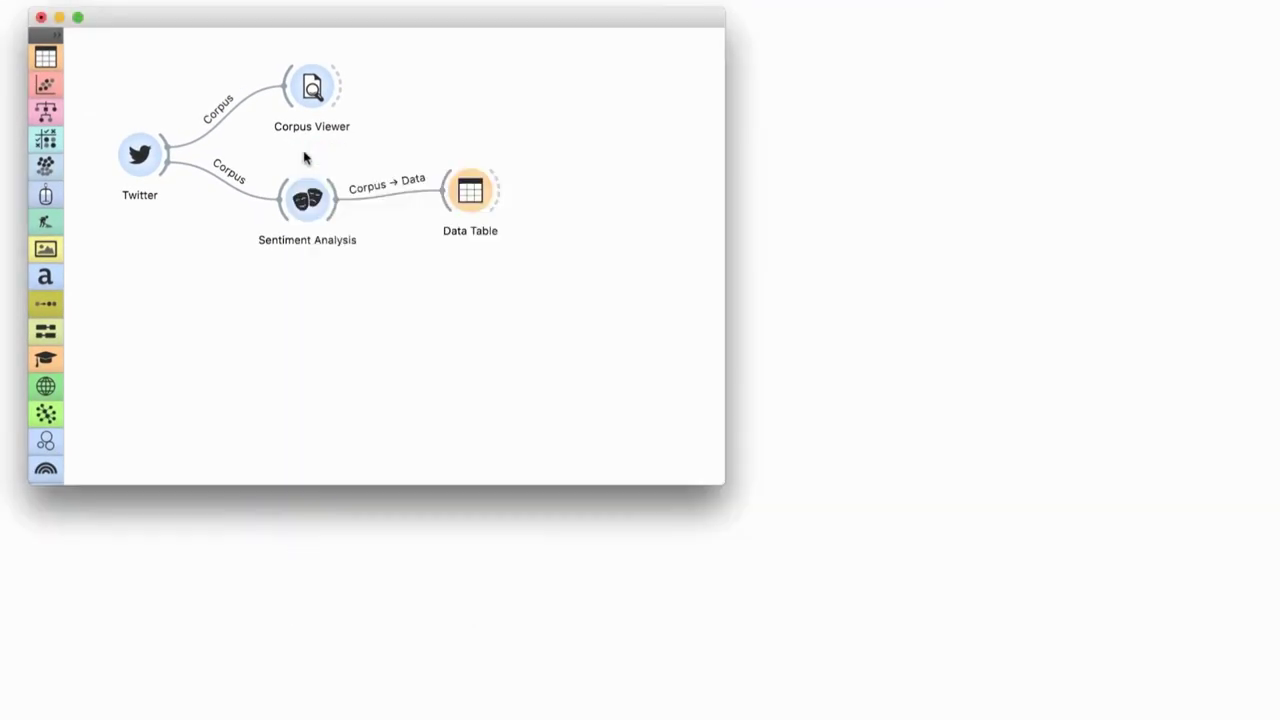
{"action": "left_click", "coordinate": [466, 191]}
{"action": "key", "text": "Delete"}
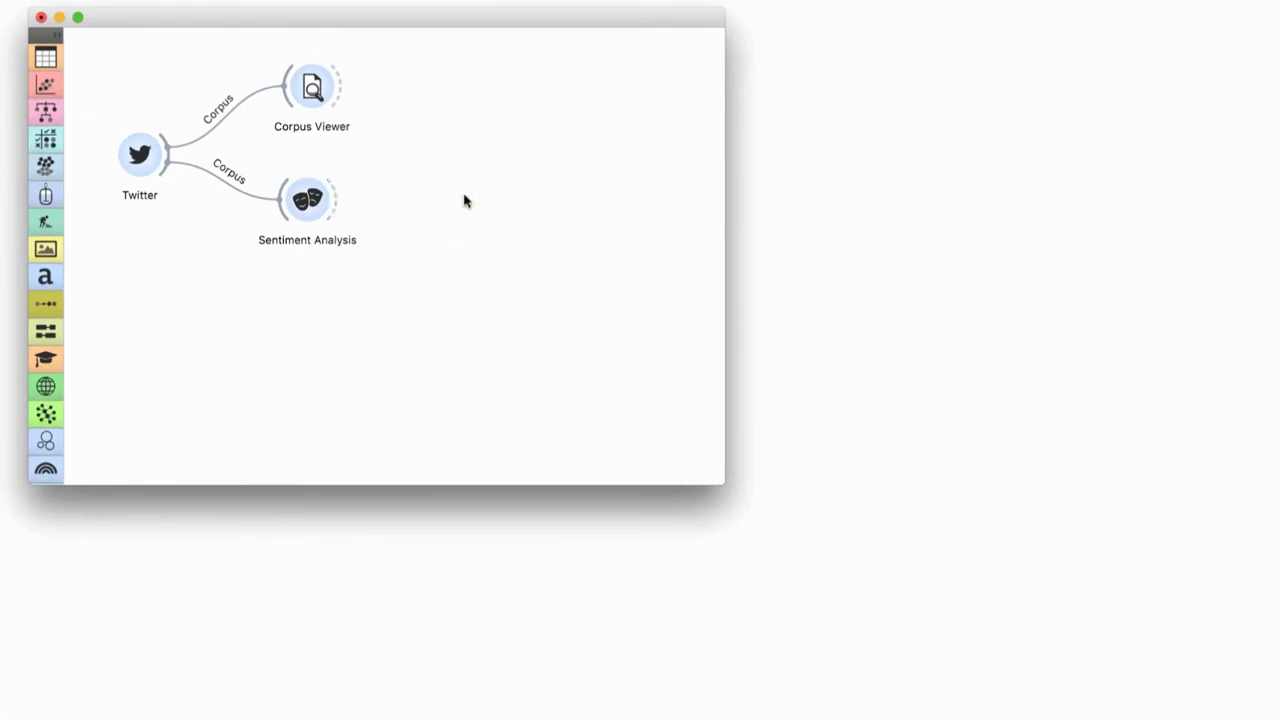
- Add a Heat Map fed by the Sentiment Analysis output and open it
{"action": "left_click_drag", "start_coordinate": [337, 200], "coordinate": [402, 202]}
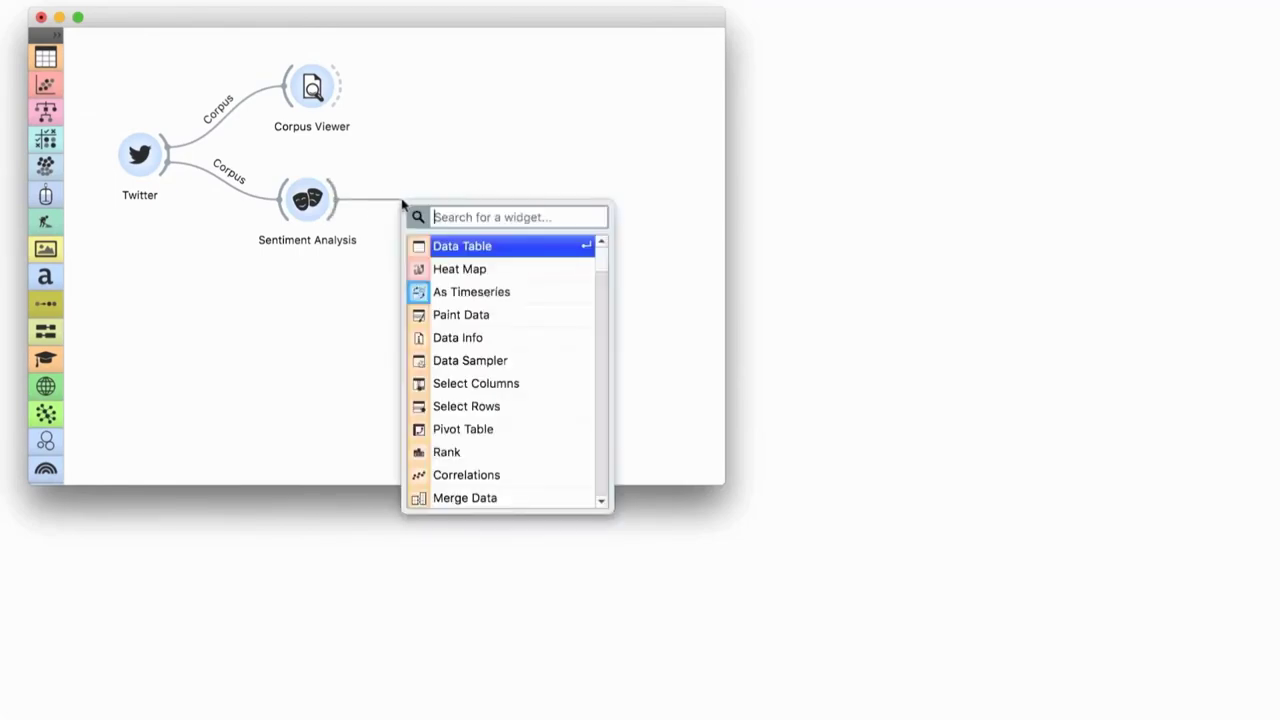
{"action": "left_click", "coordinate": [468, 269]}
{"action": "double_click", "coordinate": [430, 200]}
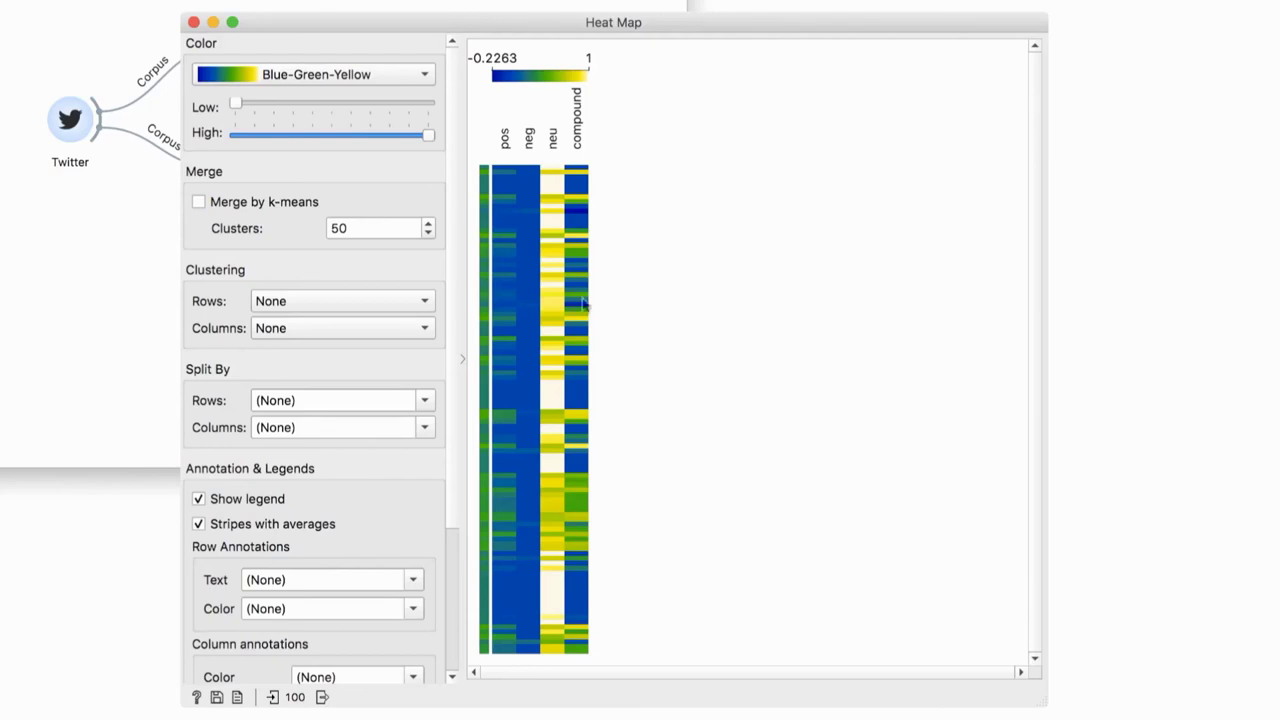
- Cluster rows with optimal leaf ordering and select the top two-tweet cluster
{"action": "left_click", "coordinate": [397, 306]}
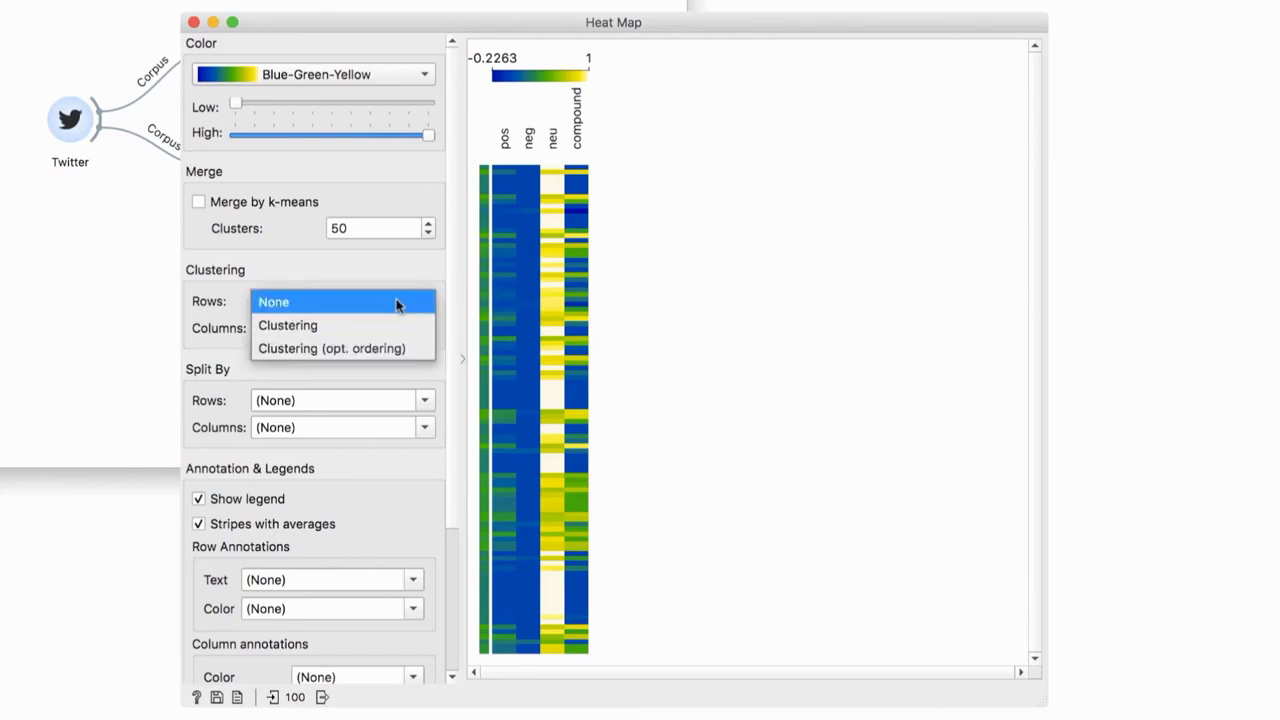
{"action": "left_click", "coordinate": [322, 348]}
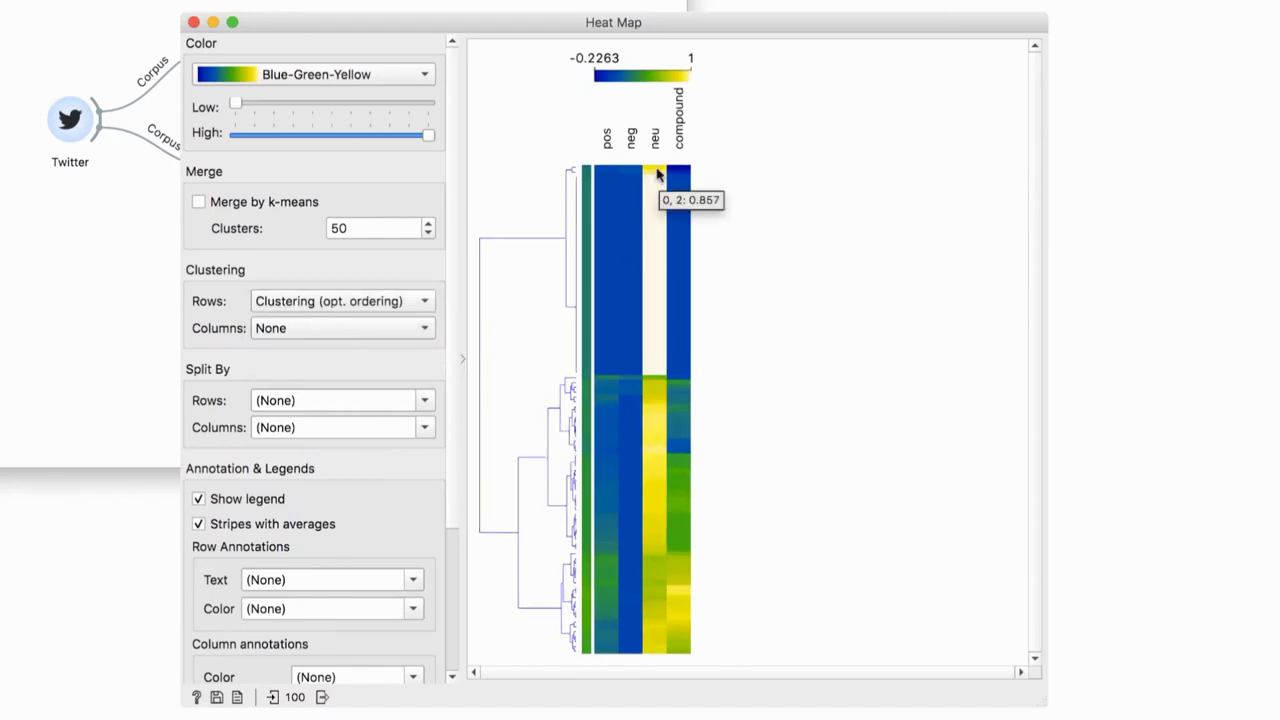
{"action": "mouse_move", "coordinate": [657, 519]}
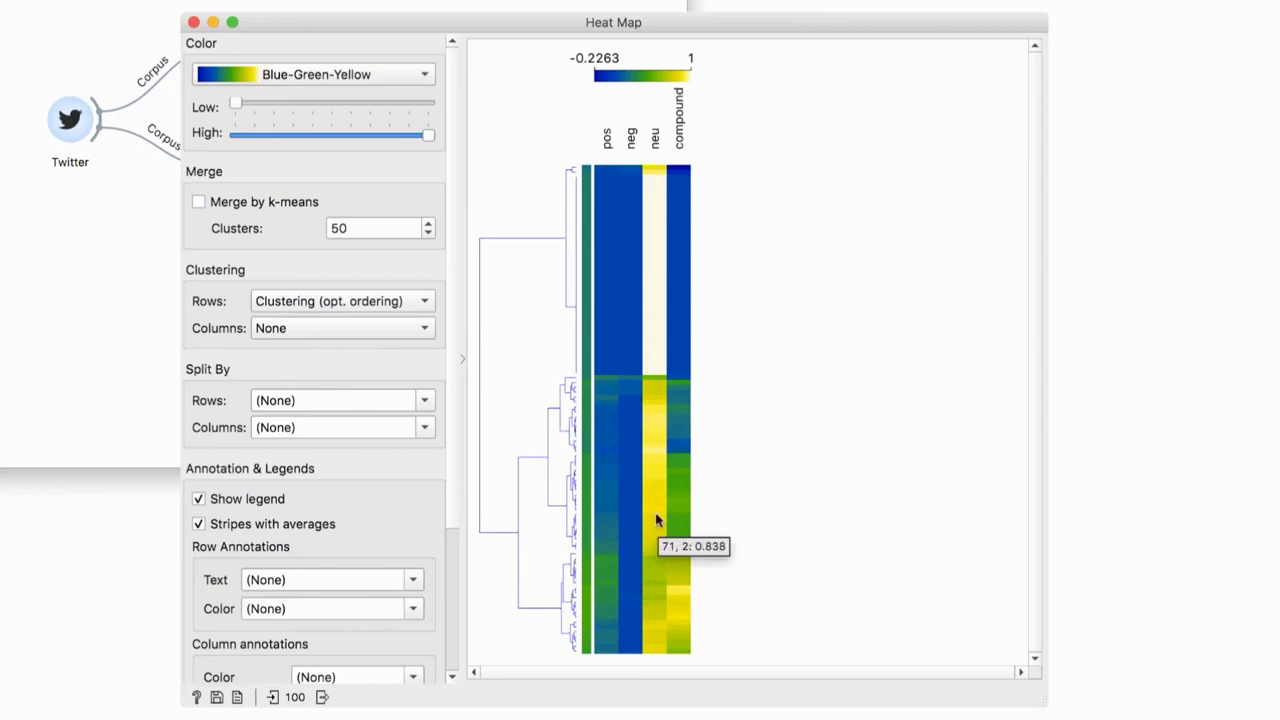
{"action": "left_click", "coordinate": [572, 172]}
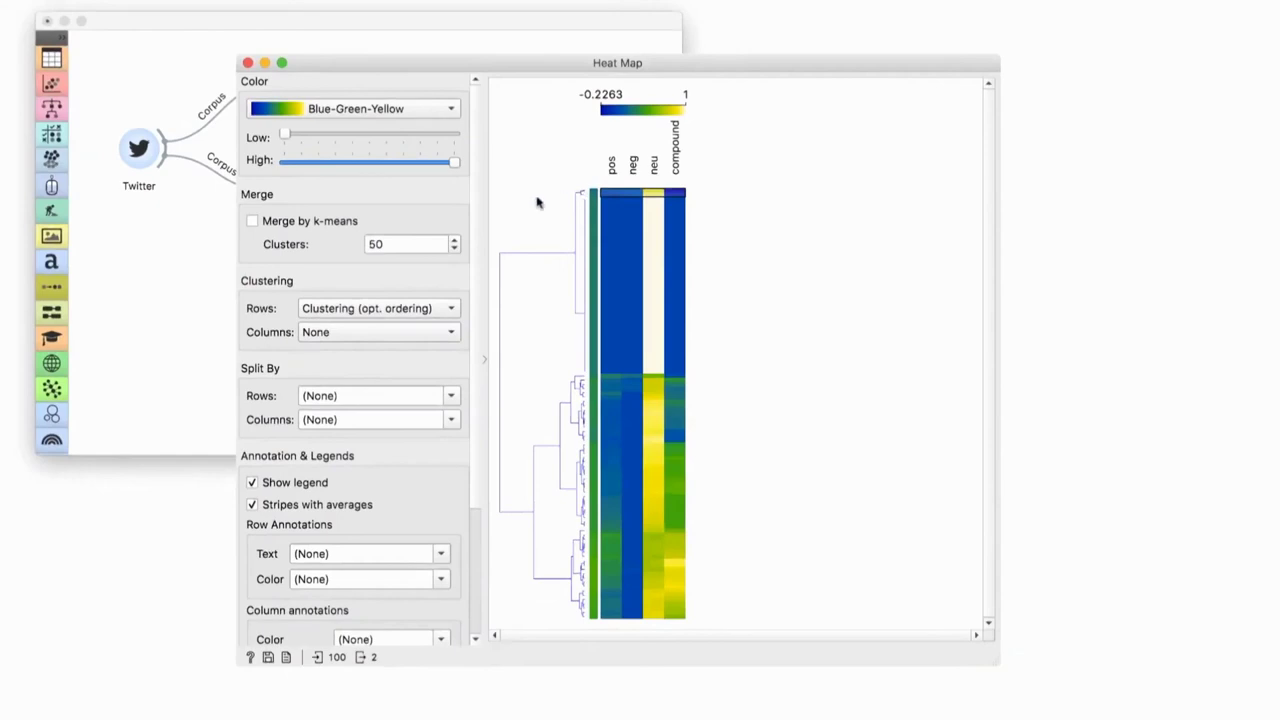
- Add a Corpus Viewer on the Heat Map selection and read the two selected tweets
{"action": "left_click", "coordinate": [191, 257]}
{"action": "left_click_drag", "start_coordinate": [433, 193], "coordinate": [505, 192]}
{"action": "left_click", "coordinate": [580, 232]}
{"action": "double_click", "coordinate": [533, 190]}
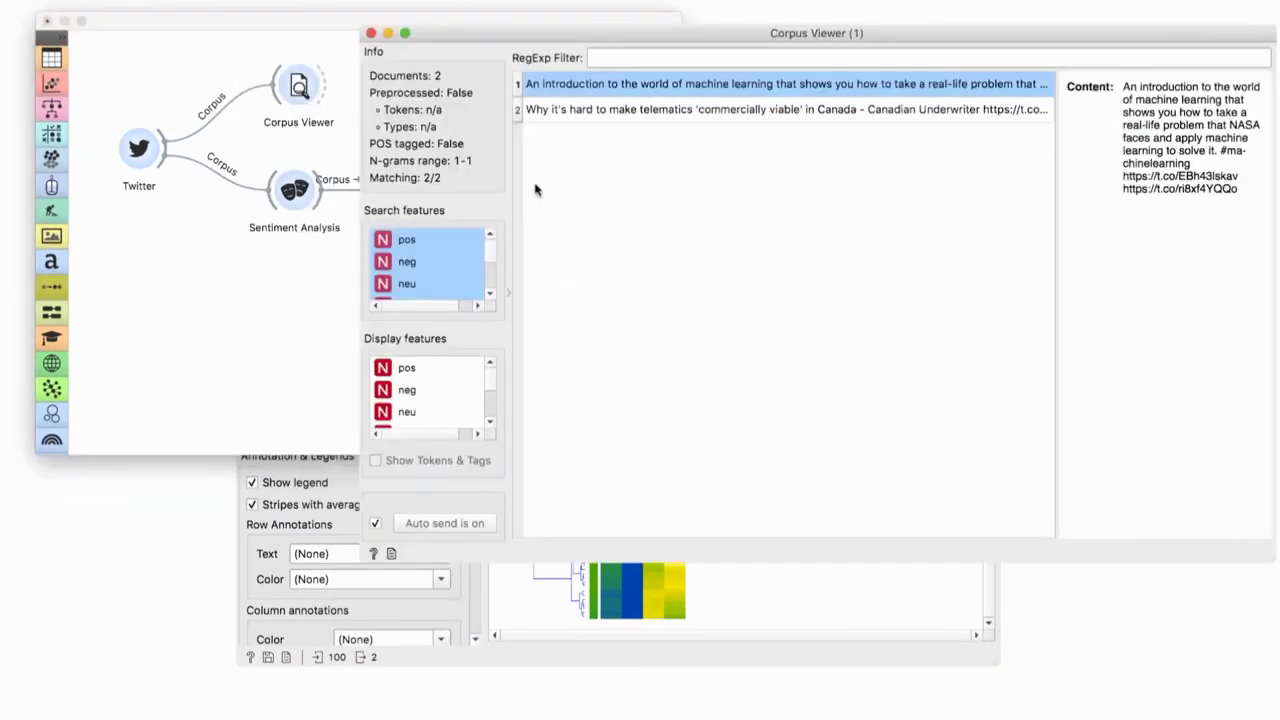
{"action": "left_click_drag", "start_coordinate": [610, 95], "coordinate": [612, 110]}
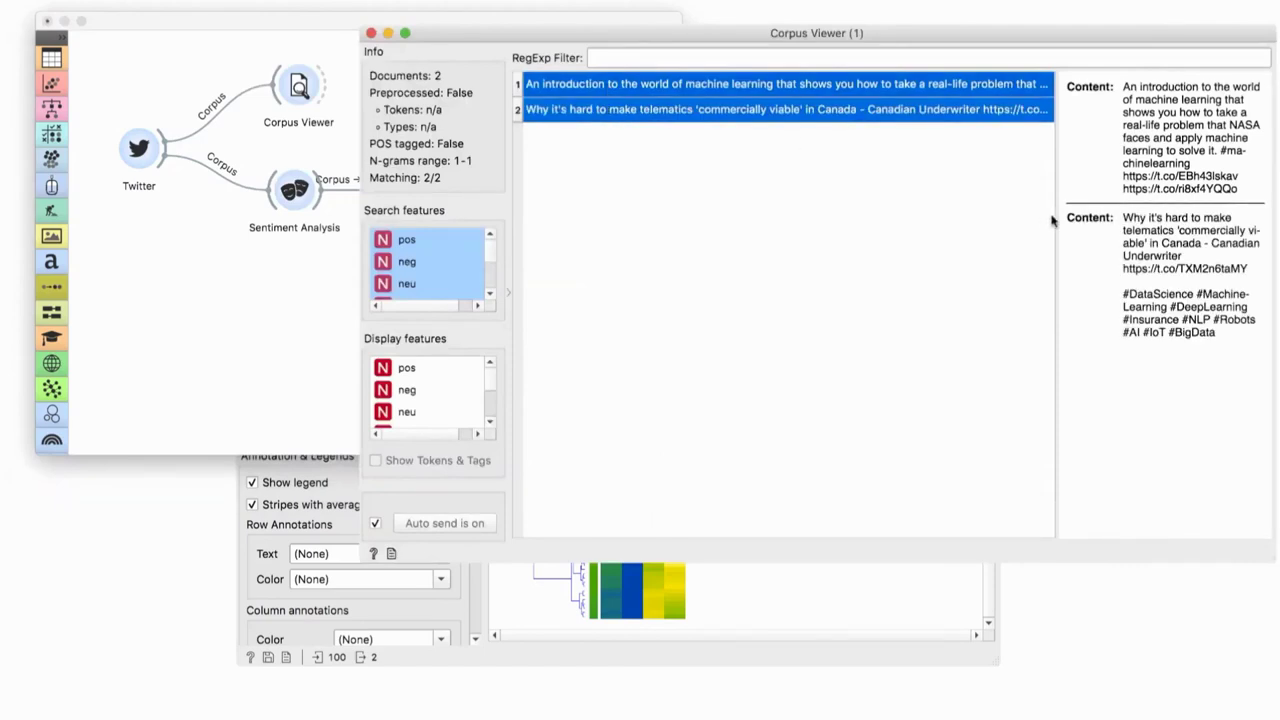
{"action": "left_click_drag", "start_coordinate": [1057, 218], "coordinate": [797, 217]}
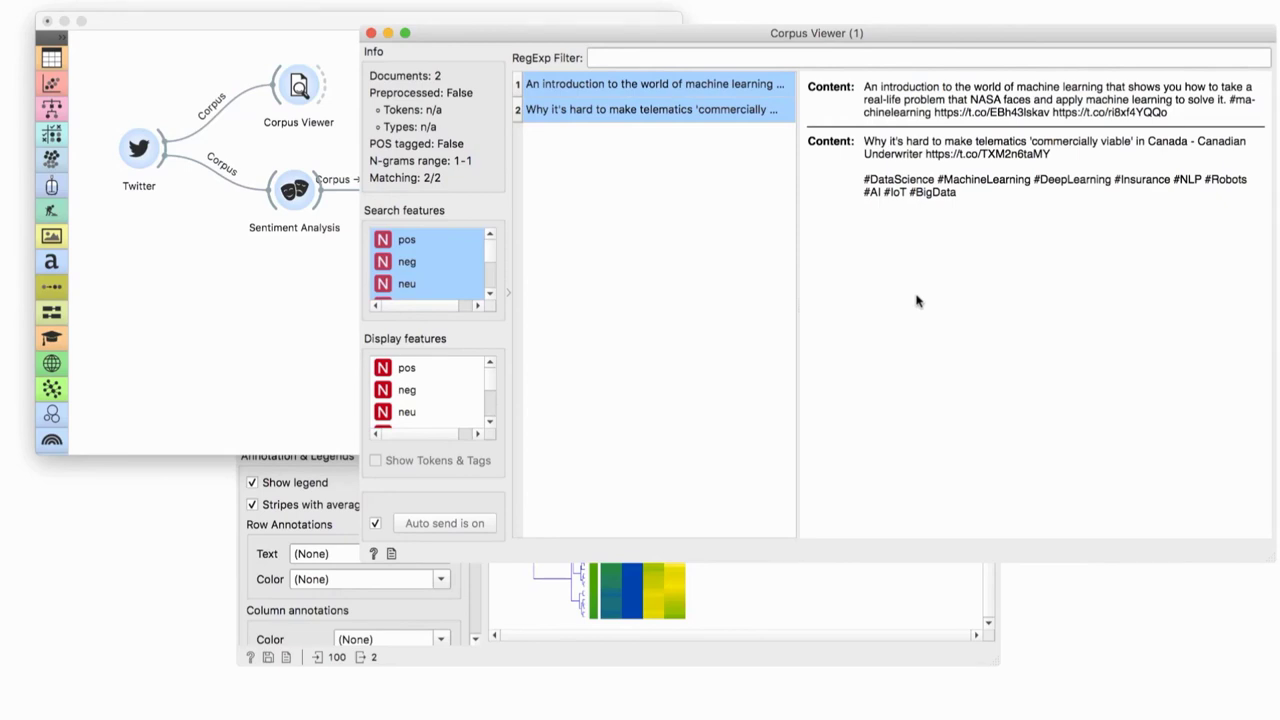
- Select the 21-tweet heat-map cluster and show all its tweets in the Corpus Viewer
{"action": "left_click", "coordinate": [349, 494]}
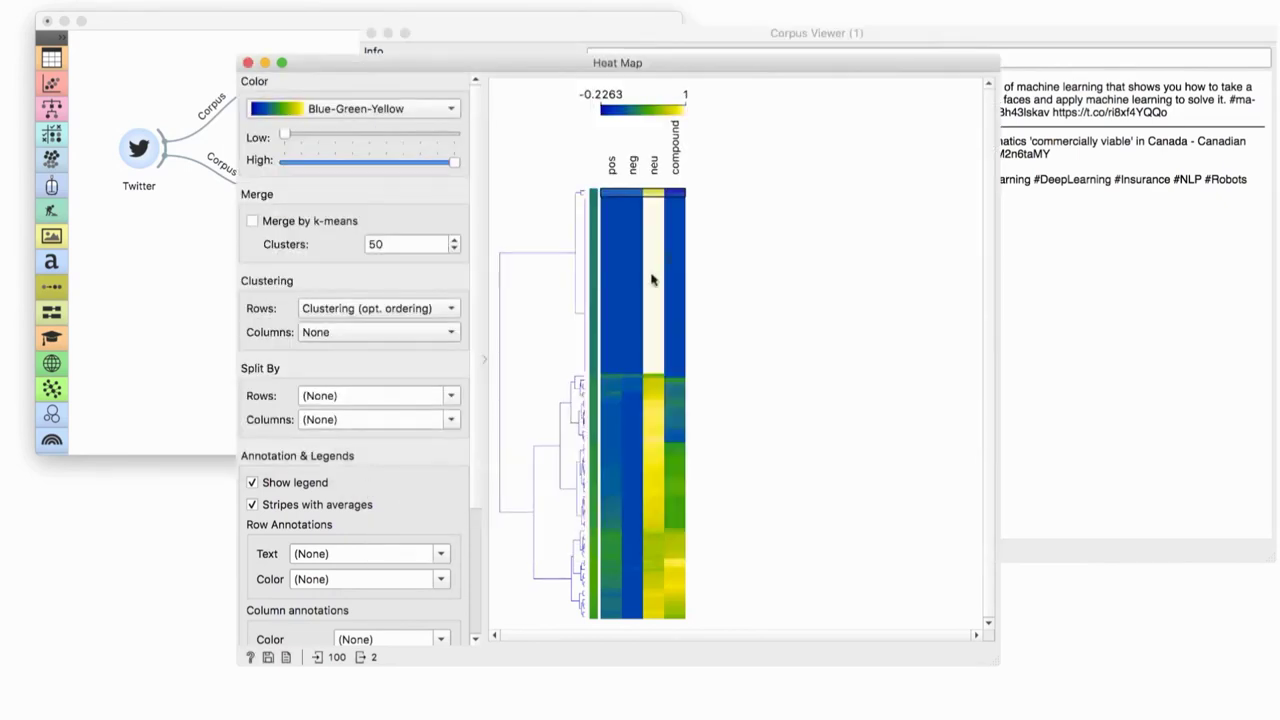
{"action": "left_click", "coordinate": [582, 603]}
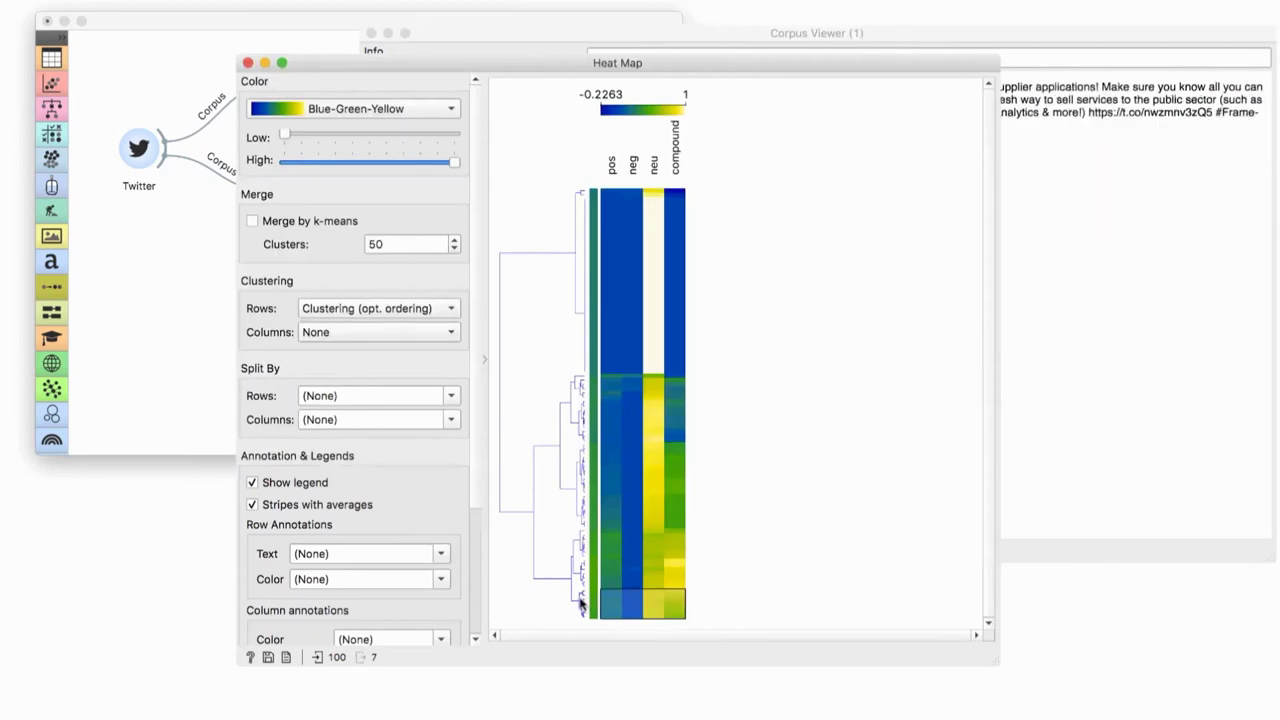
{"action": "left_click", "coordinate": [576, 594]}
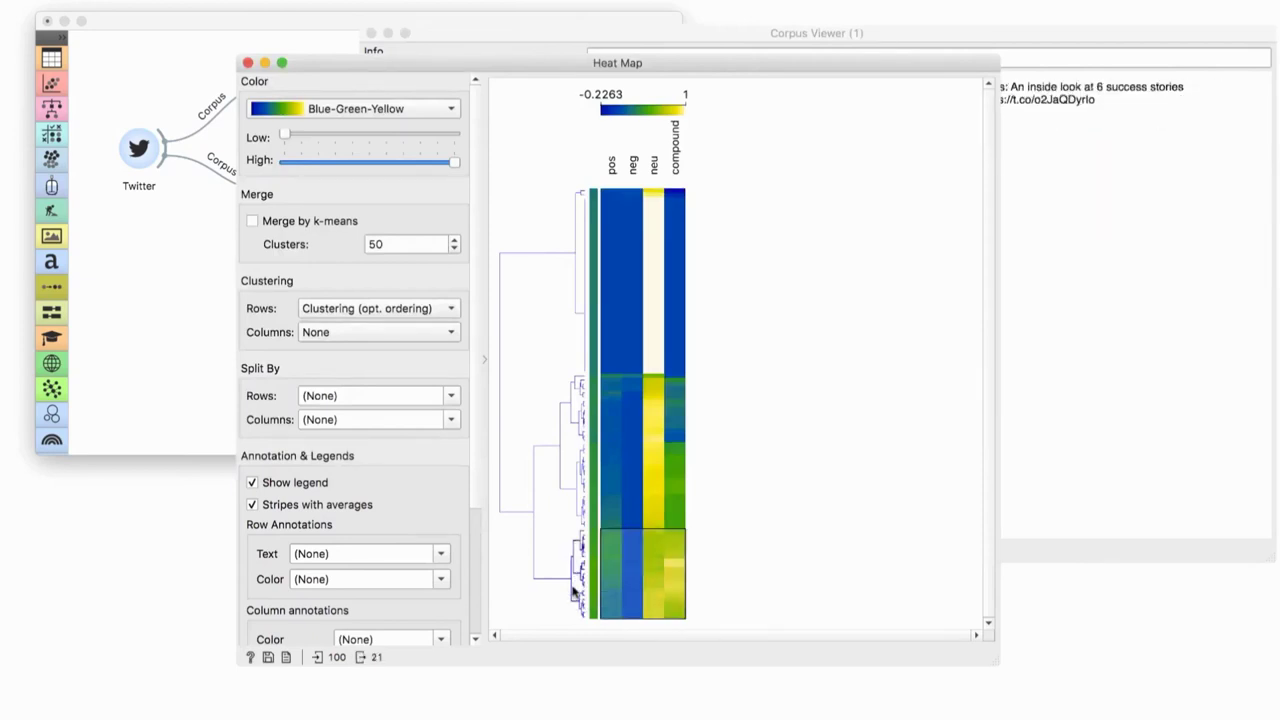
{"action": "left_click", "coordinate": [1030, 36]}
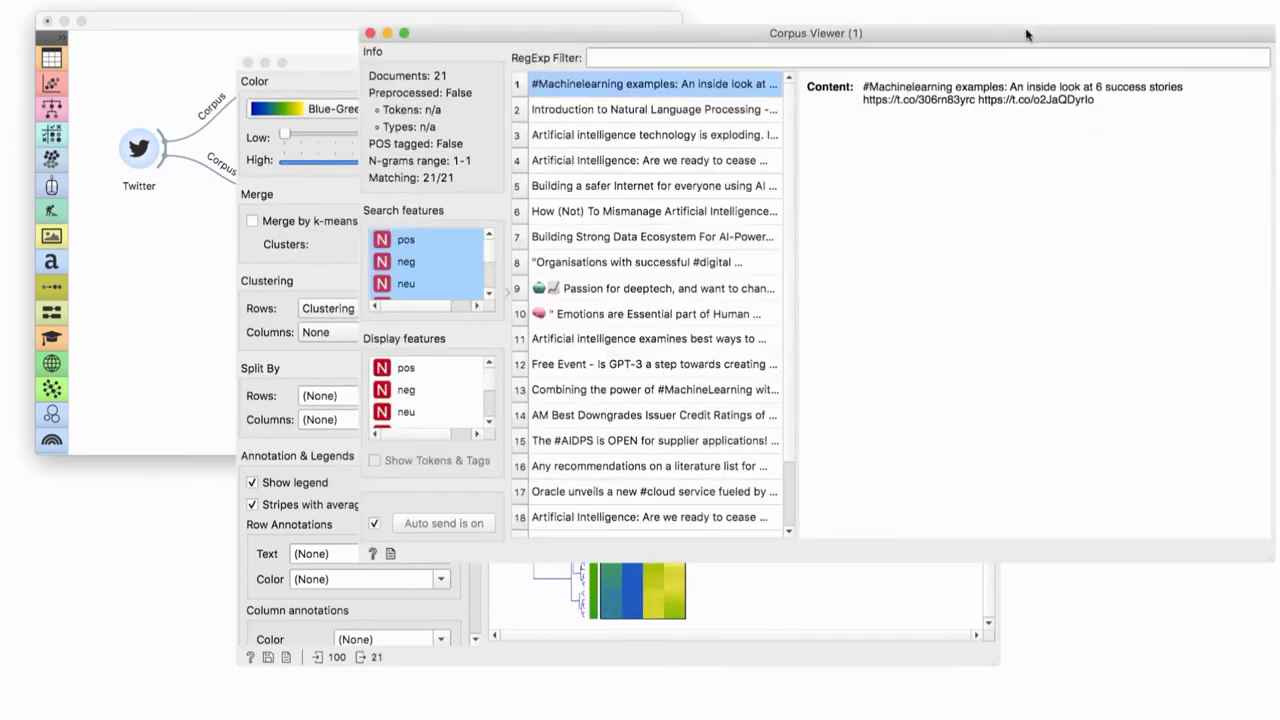
{"action": "left_click", "coordinate": [615, 80]}
{"action": "key", "text": "super+a"}
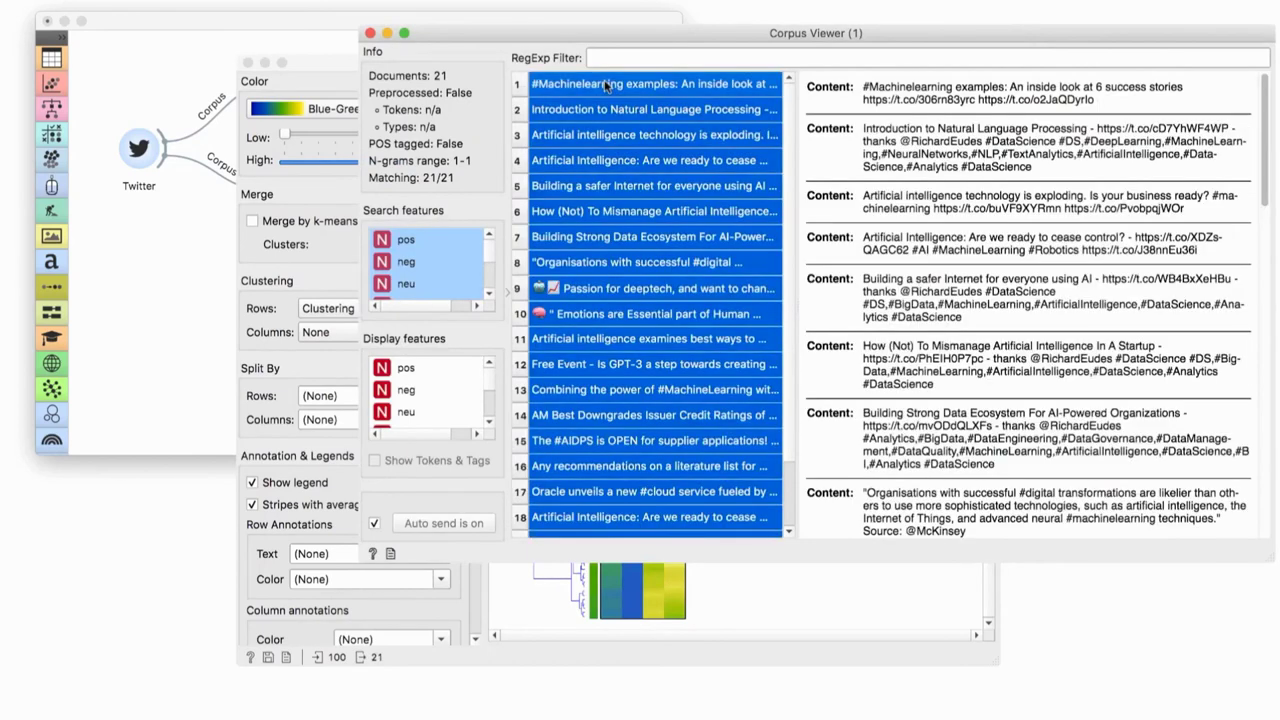
{"action": "scroll", "coordinate": [992, 289], "scroll_direction": "down", "scroll_amount": 1}
{"action": "scroll", "coordinate": [997, 289], "scroll_direction": "down", "scroll_amount": 2}
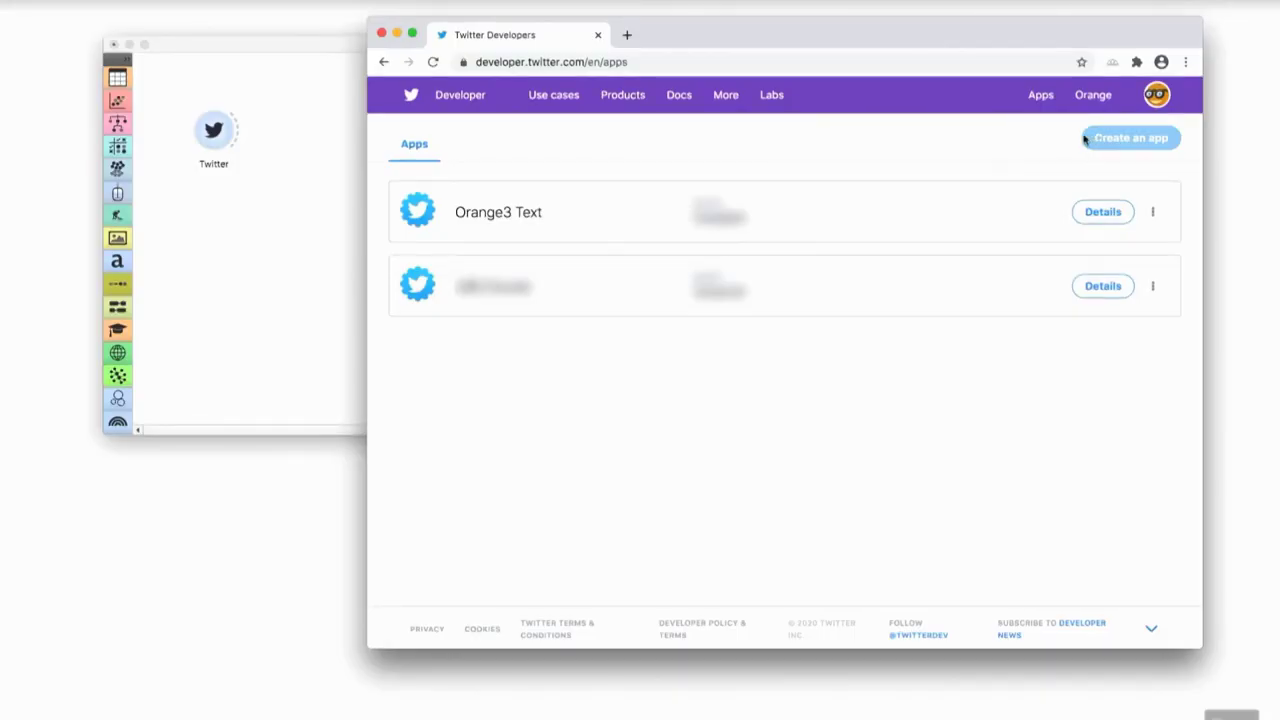
- Open the Orange3 Text app's Keys and tokens page and copy the API key
{"action": "left_click", "coordinate": [1076, 213]}
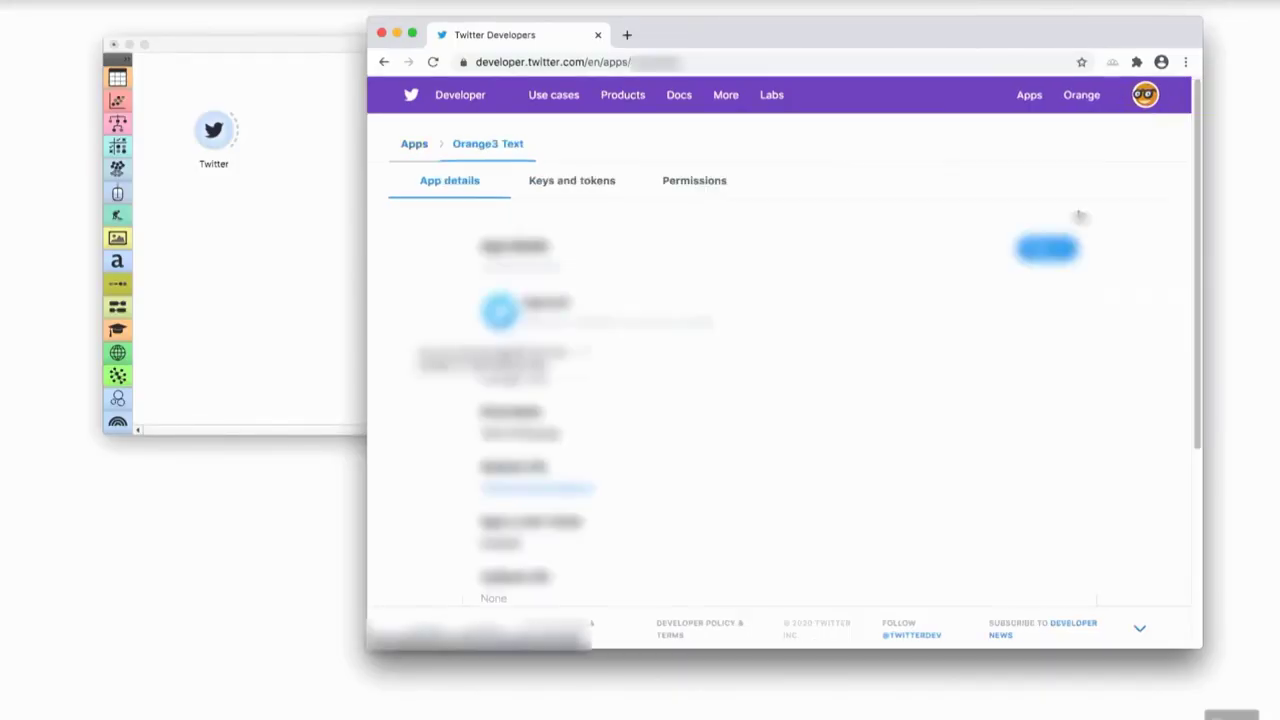
{"action": "left_click", "coordinate": [595, 181]}
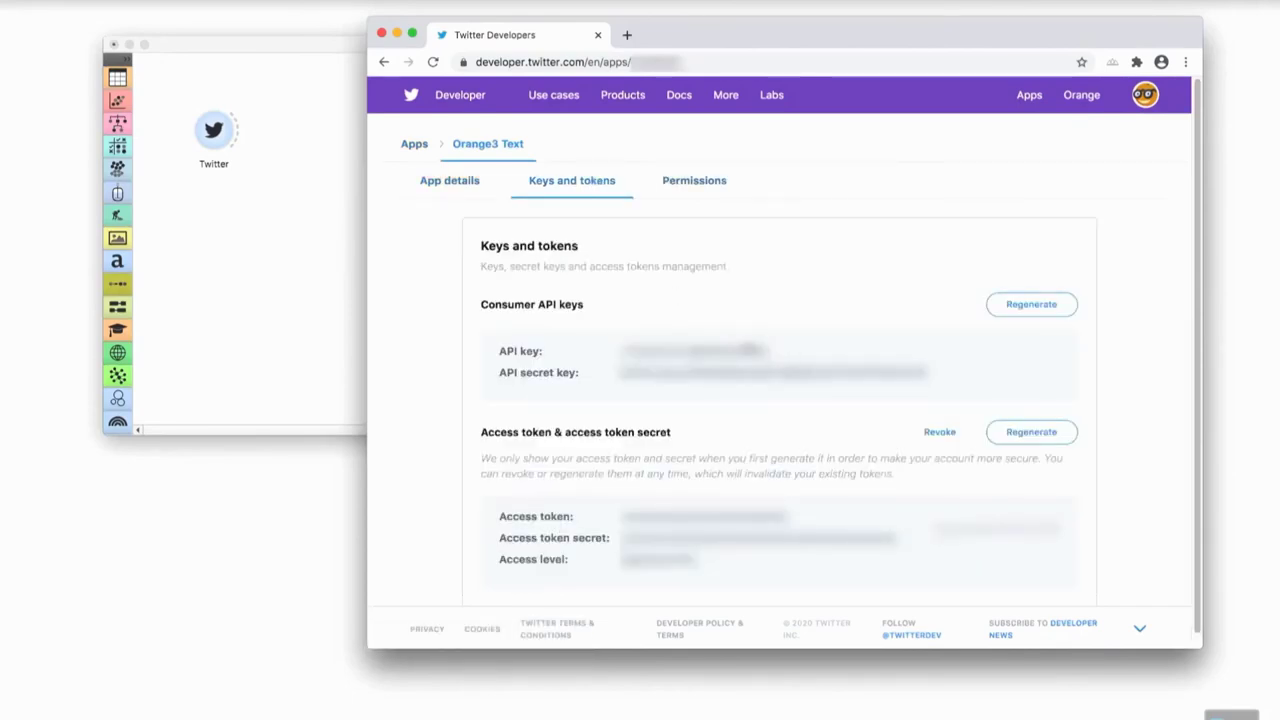
{"action": "double_click", "coordinate": [748, 350]}
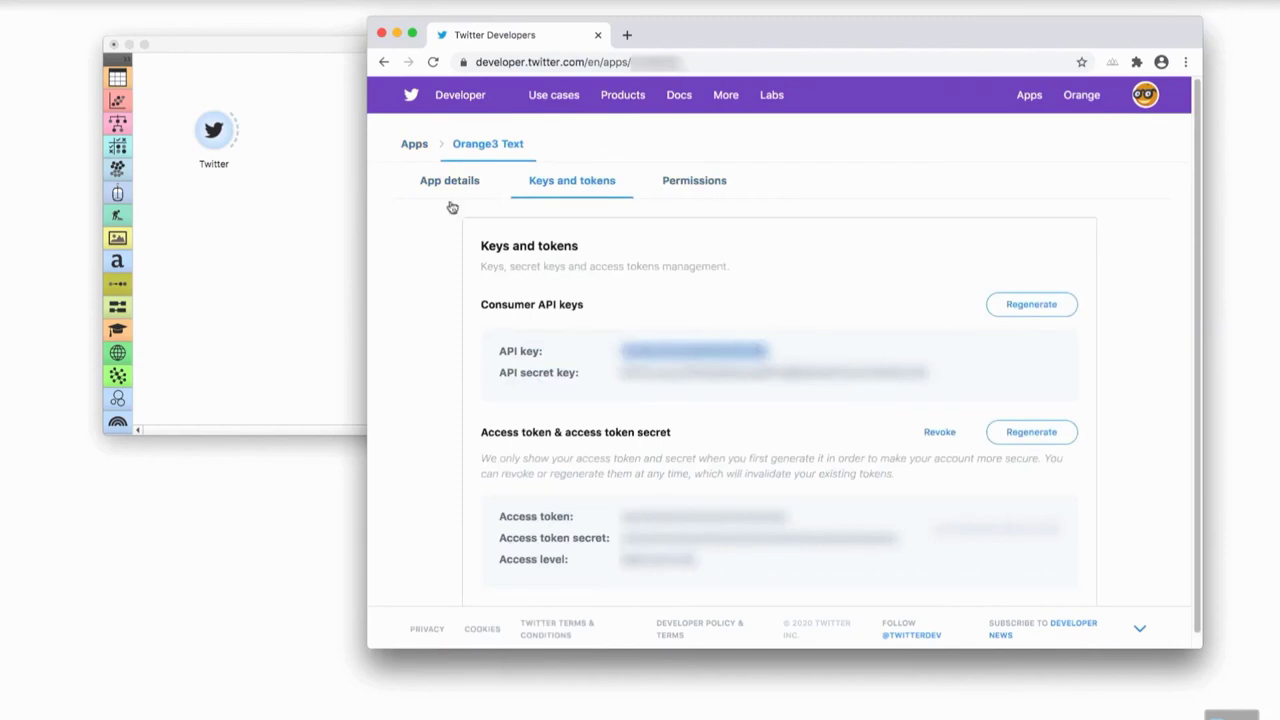
- Enter the API key and secret in the Twitter widget's credentials dialog and confirm
{"action": "double_click", "coordinate": [208, 150]}
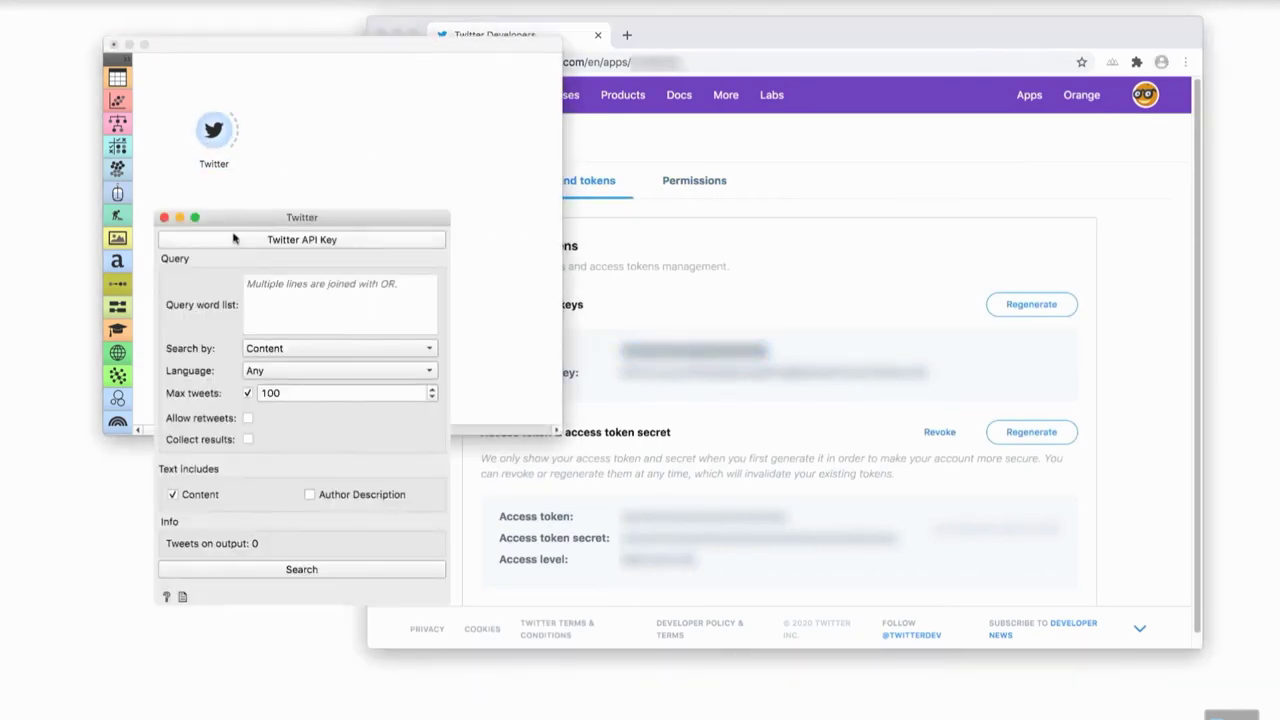
{"action": "left_click", "coordinate": [233, 238]}
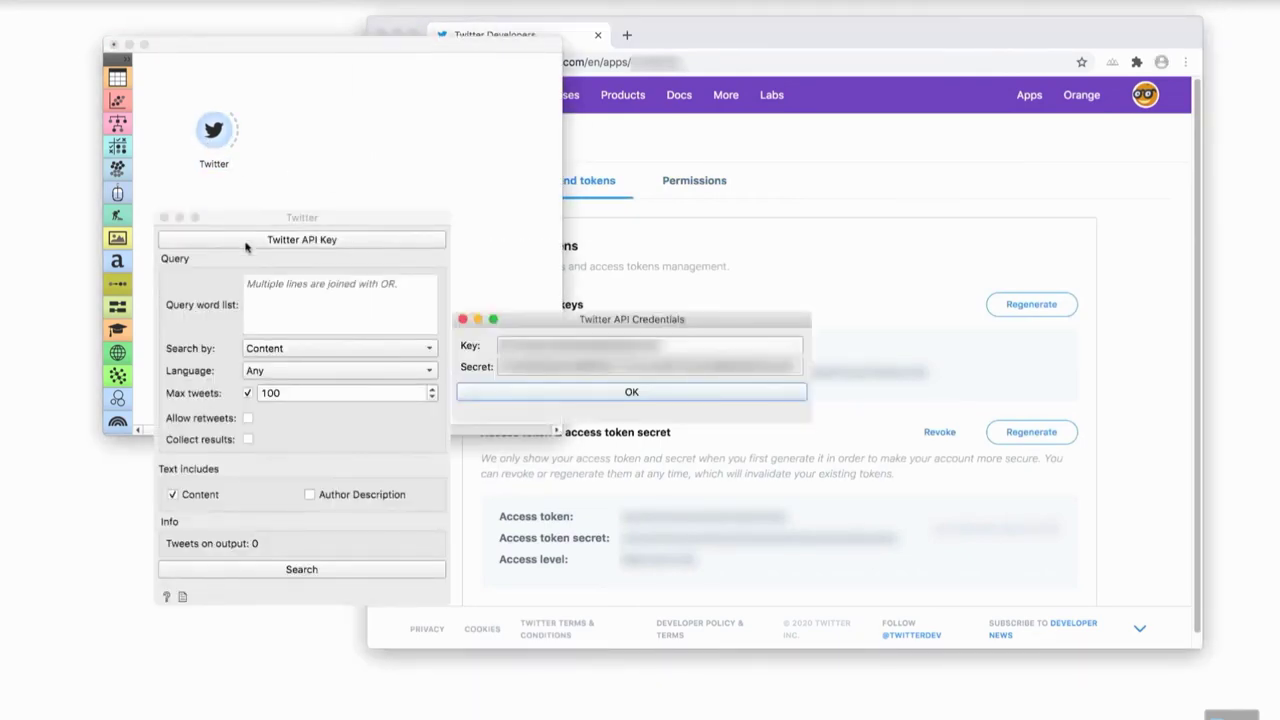
{"action": "left_click", "coordinate": [529, 392]}
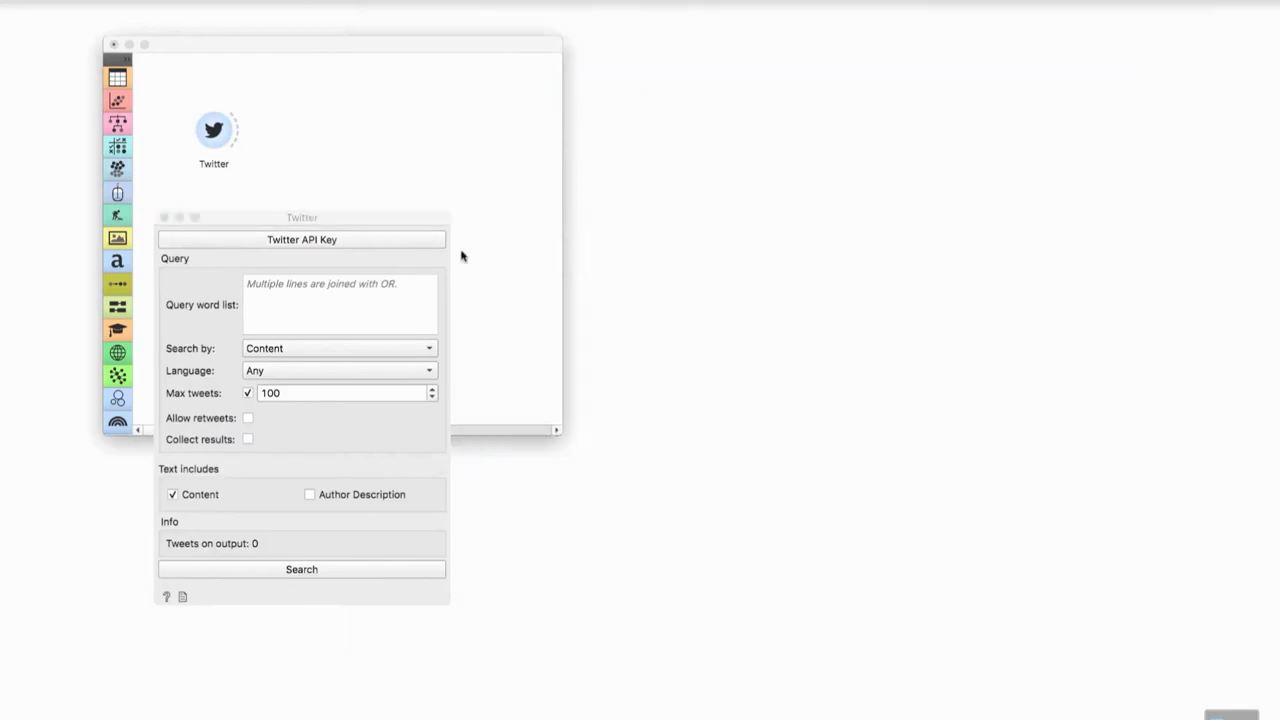
- Search Twitter for '#machinelearning' in English with a maximum of 100 tweets
{"action": "left_click_drag", "start_coordinate": [408, 220], "coordinate": [592, 143]}
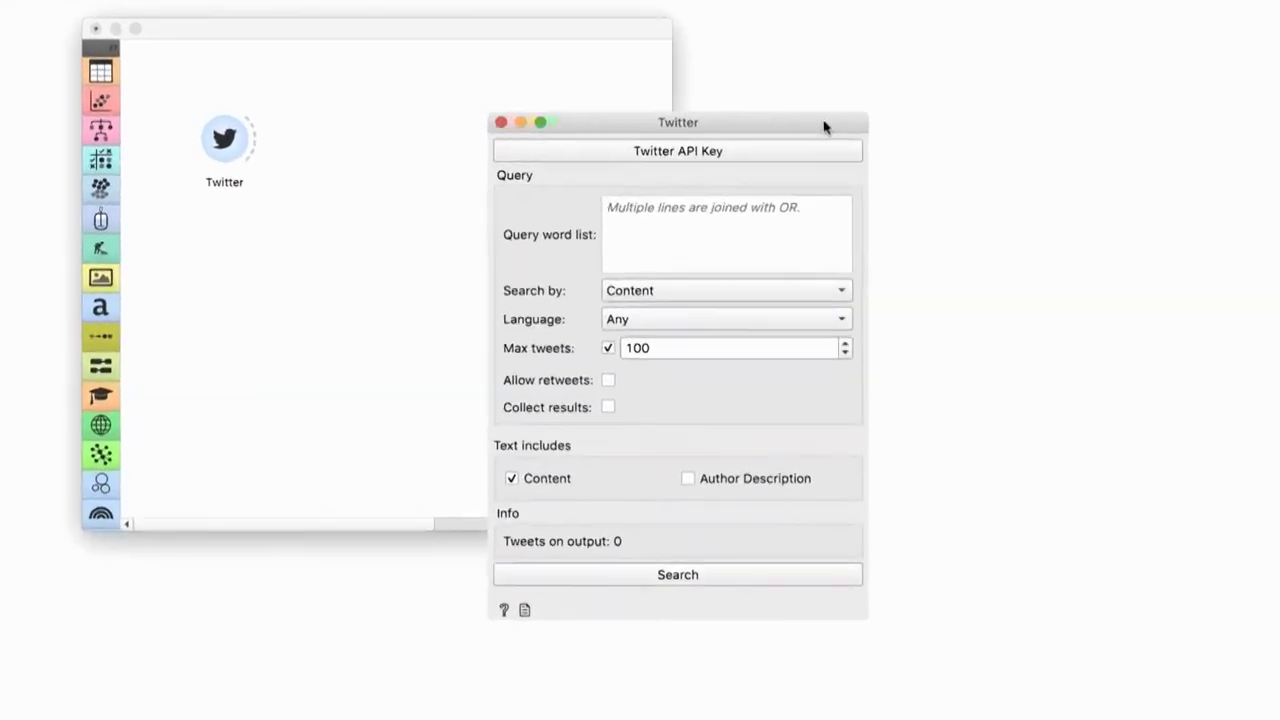
{"action": "left_click", "coordinate": [541, 215]}
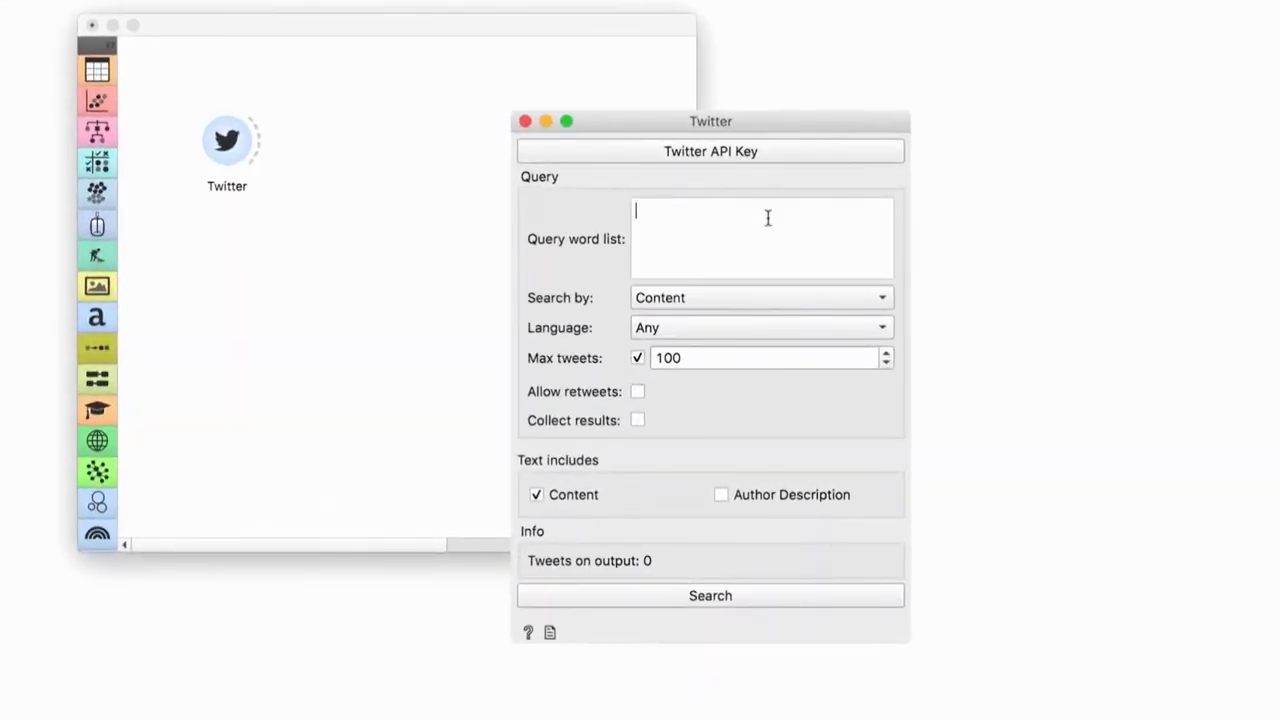
{"action": "type", "text": "#machinelearning"}
{"action": "left_click", "coordinate": [703, 328]}
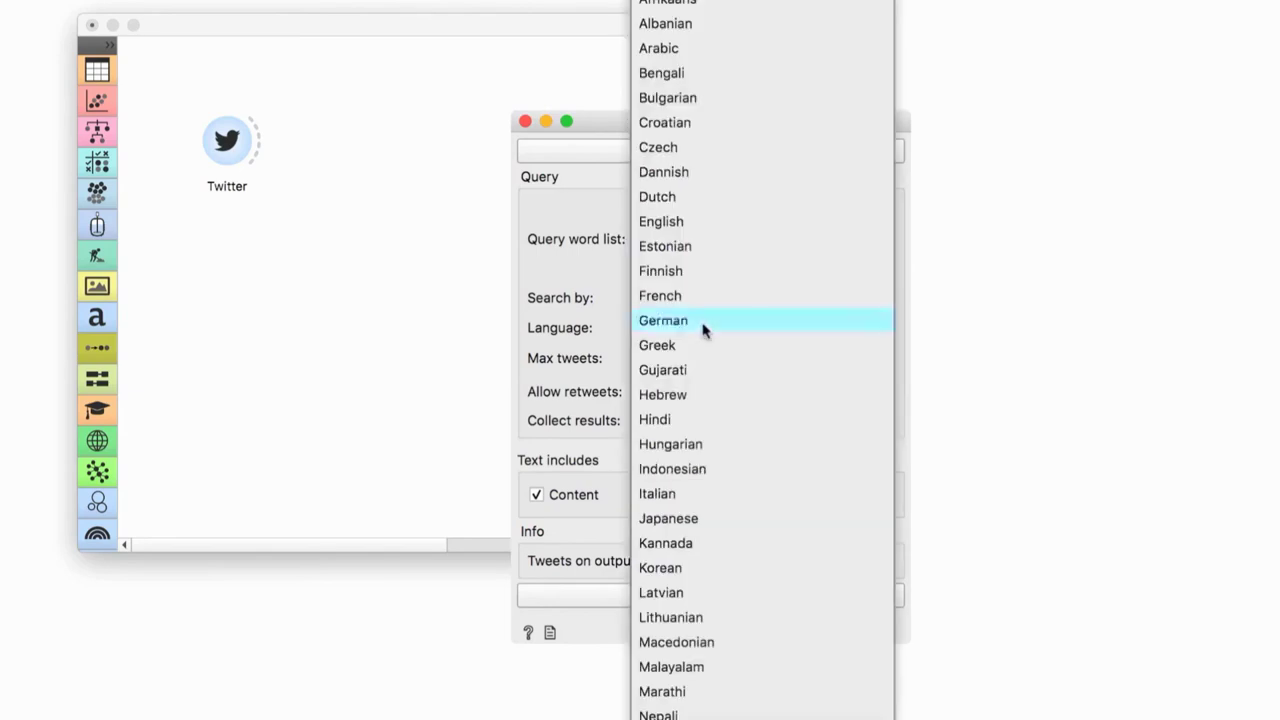
{"action": "left_click", "coordinate": [705, 221]}
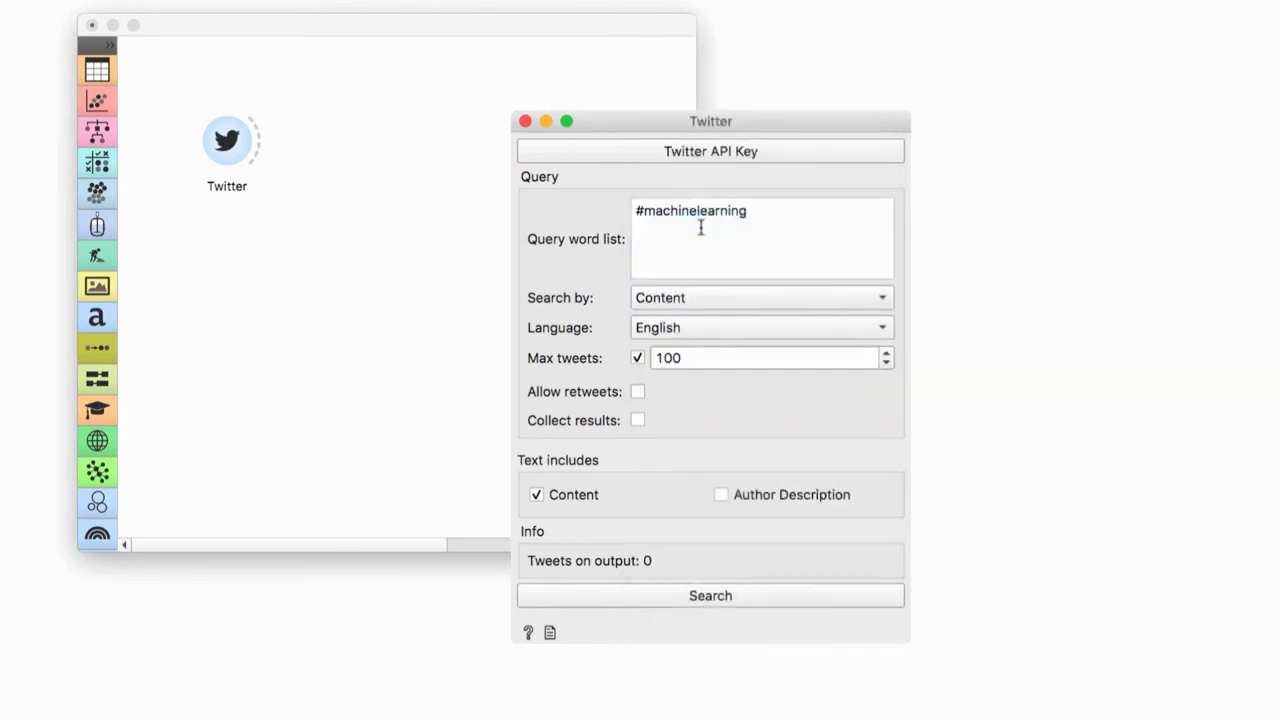
{"action": "left_click", "coordinate": [698, 362]}
{"action": "left_click", "coordinate": [708, 604]}
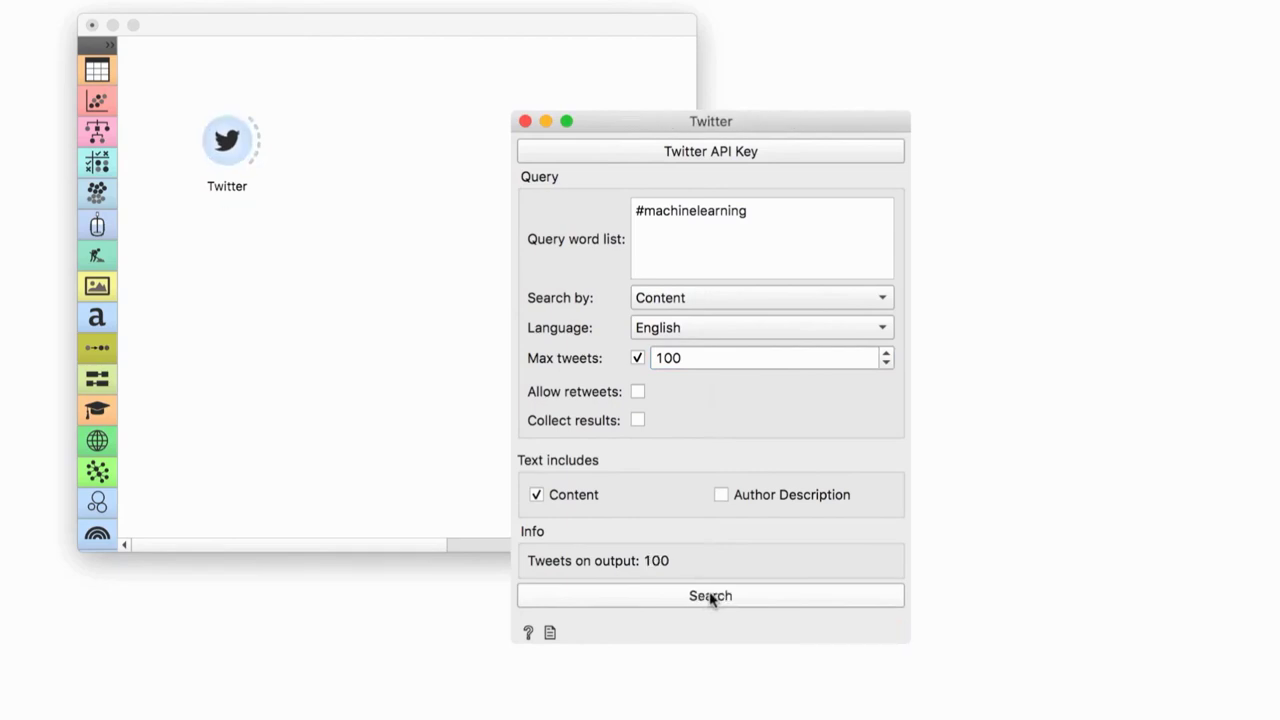
{"action": "left_click", "coordinate": [525, 121]}
- Add a Corpus Viewer linked to the Twitter widget via 'cor' and open it
{"action": "left_click_drag", "start_coordinate": [257, 140], "coordinate": [397, 150]}
{"action": "type", "text": "cor"}
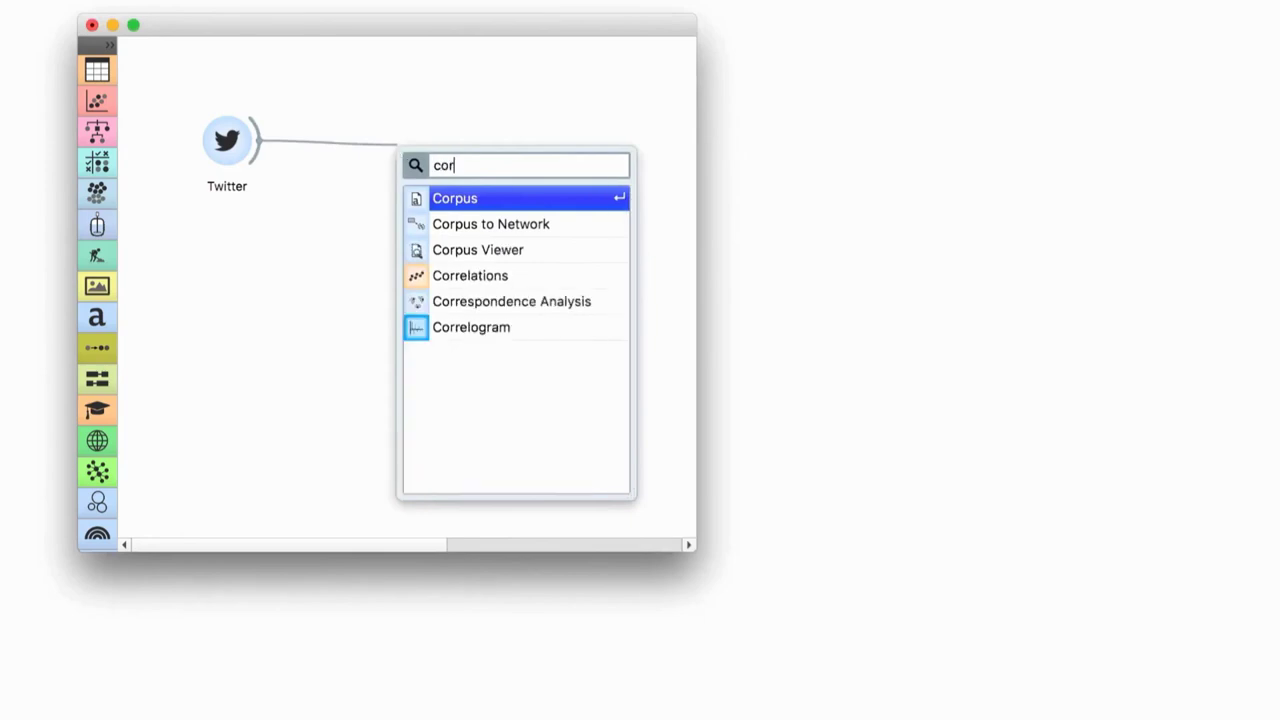
{"action": "key", "text": "Down"}
{"action": "key", "text": "Down"}
{"action": "key", "text": "Return"}
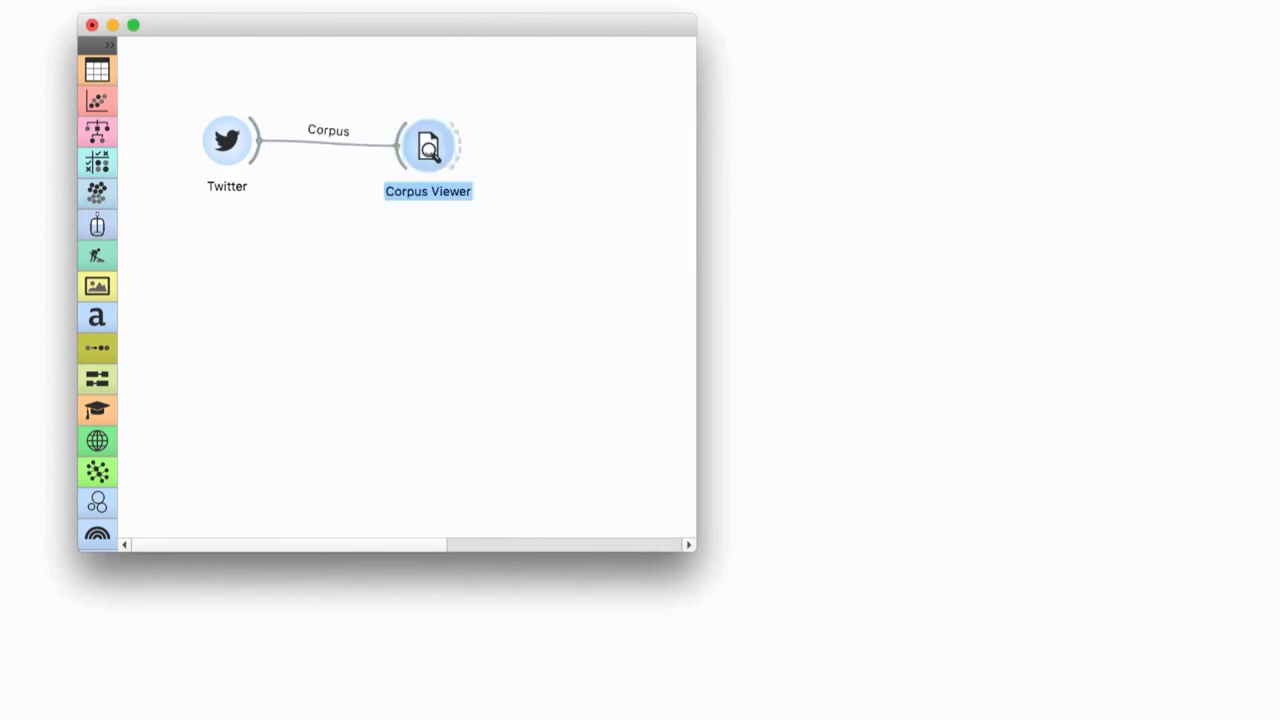
{"action": "key", "text": "Return"}
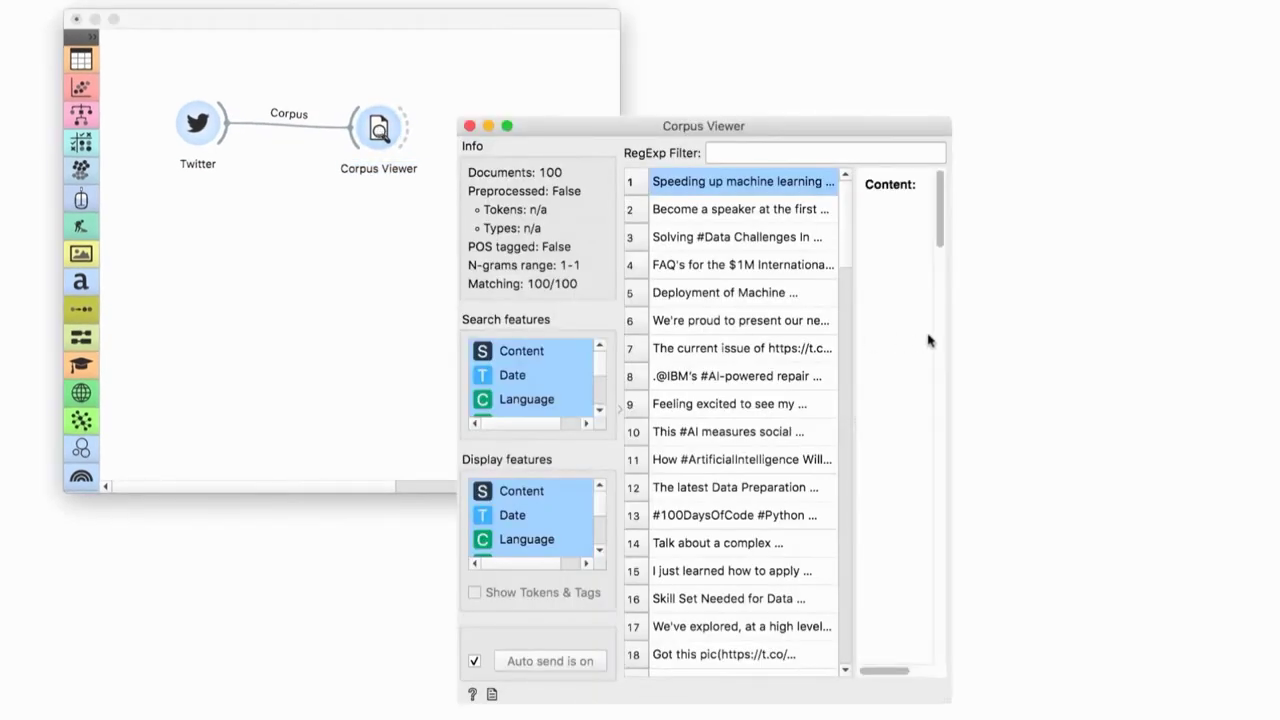
- Widen the viewer, show only Content, and select all 100 tweets to scroll through
{"action": "left_click_drag", "start_coordinate": [951, 329], "coordinate": [1236, 315]}
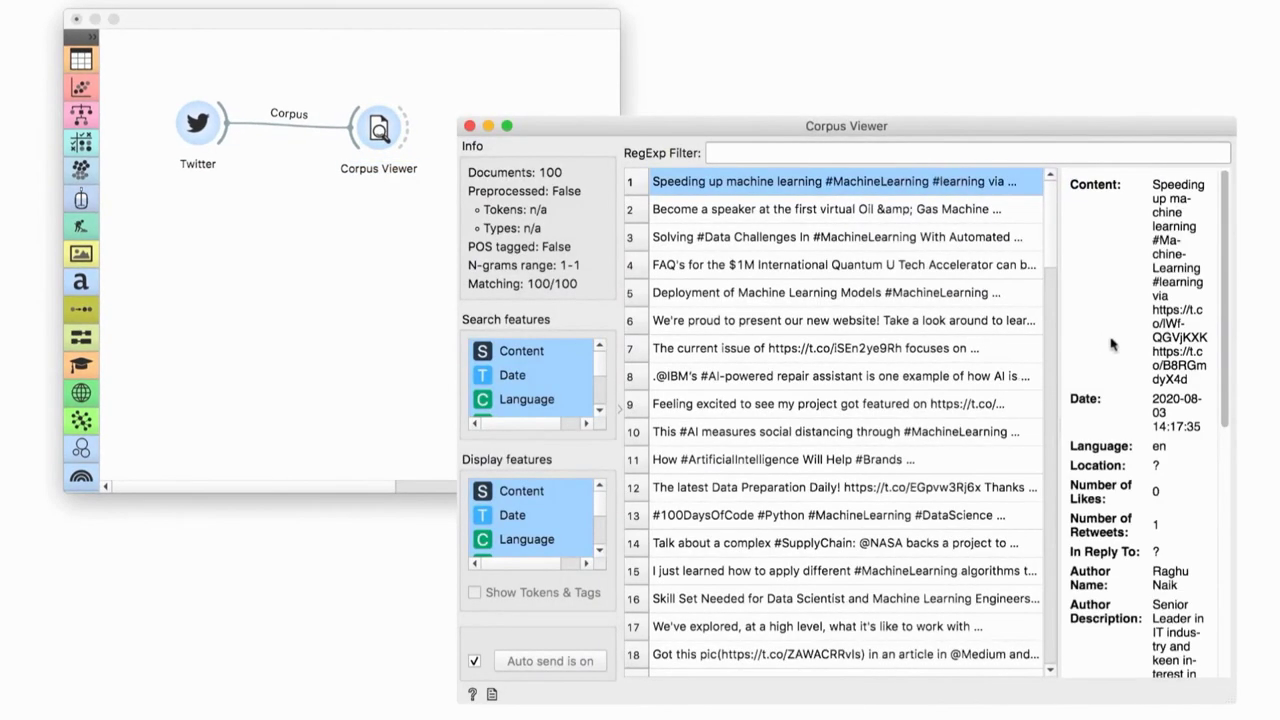
{"action": "left_click_drag", "start_coordinate": [1055, 350], "coordinate": [920, 349]}
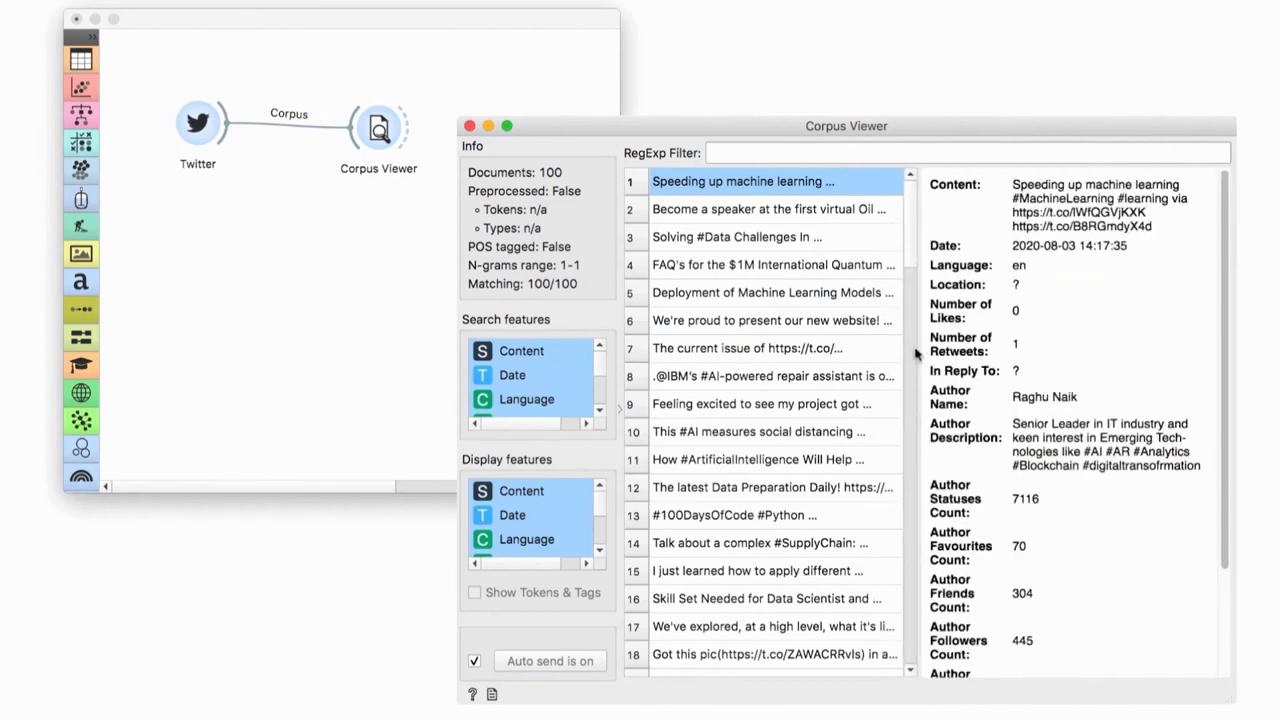
{"action": "left_click", "coordinate": [520, 492]}
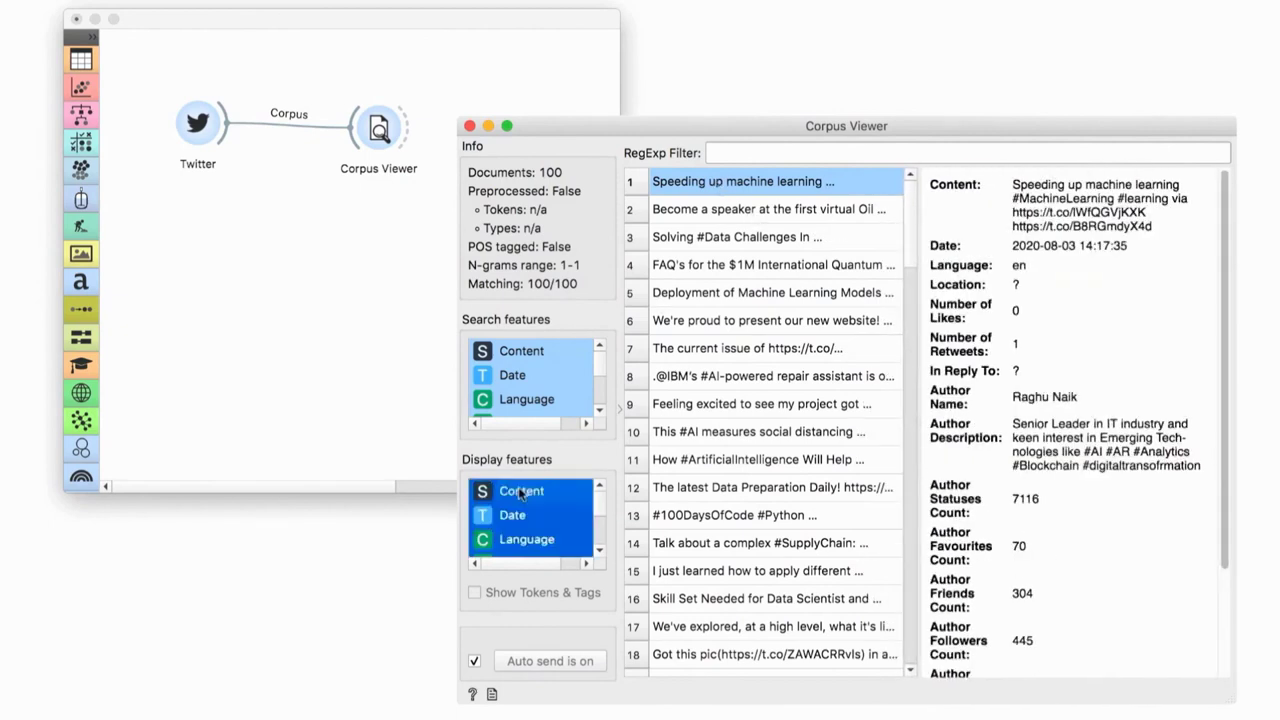
{"action": "left_click", "coordinate": [745, 191]}
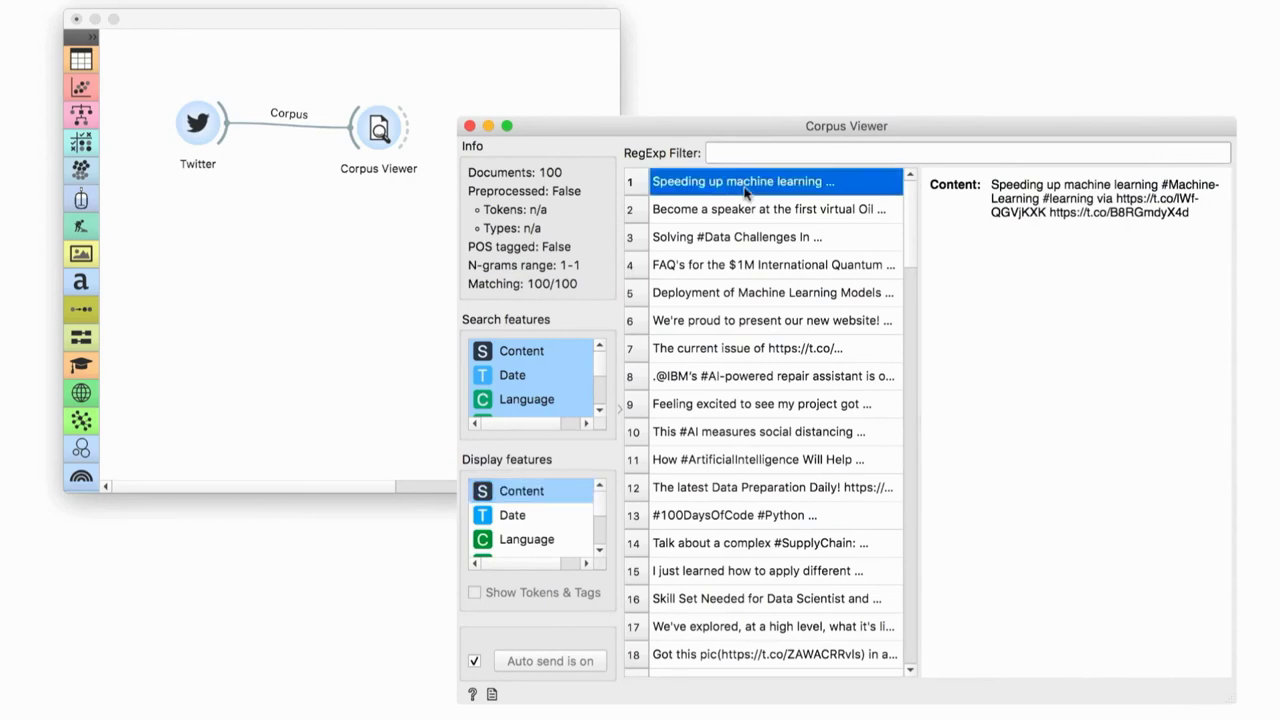
{"action": "key", "text": "super+a"}
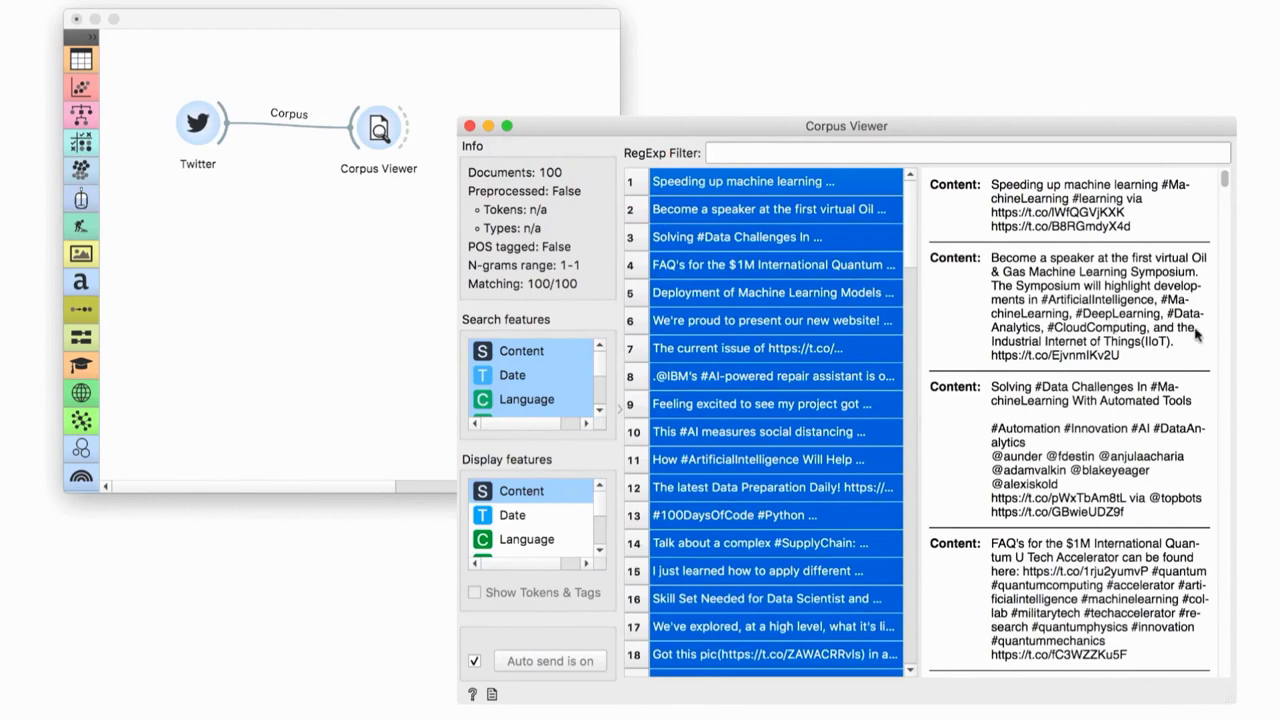
{"action": "scroll", "coordinate": [1196, 336], "scroll_direction": "down", "scroll_amount": 8}
{"action": "scroll", "coordinate": [1196, 336], "scroll_direction": "down", "scroll_amount": 6}
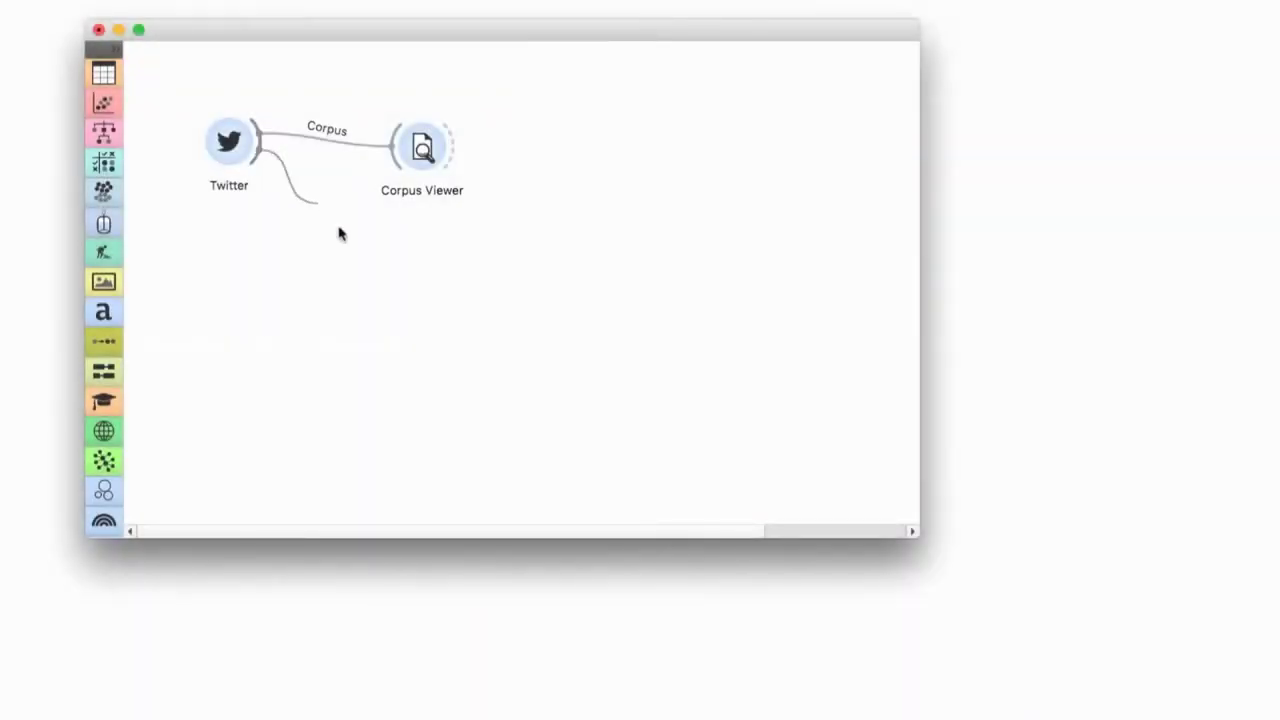
- Add a Word Cloud fed by the Twitter widget and view its words
{"action": "left_click_drag", "start_coordinate": [337, 229], "coordinate": [434, 286]}
{"action": "type", "text": "w"}
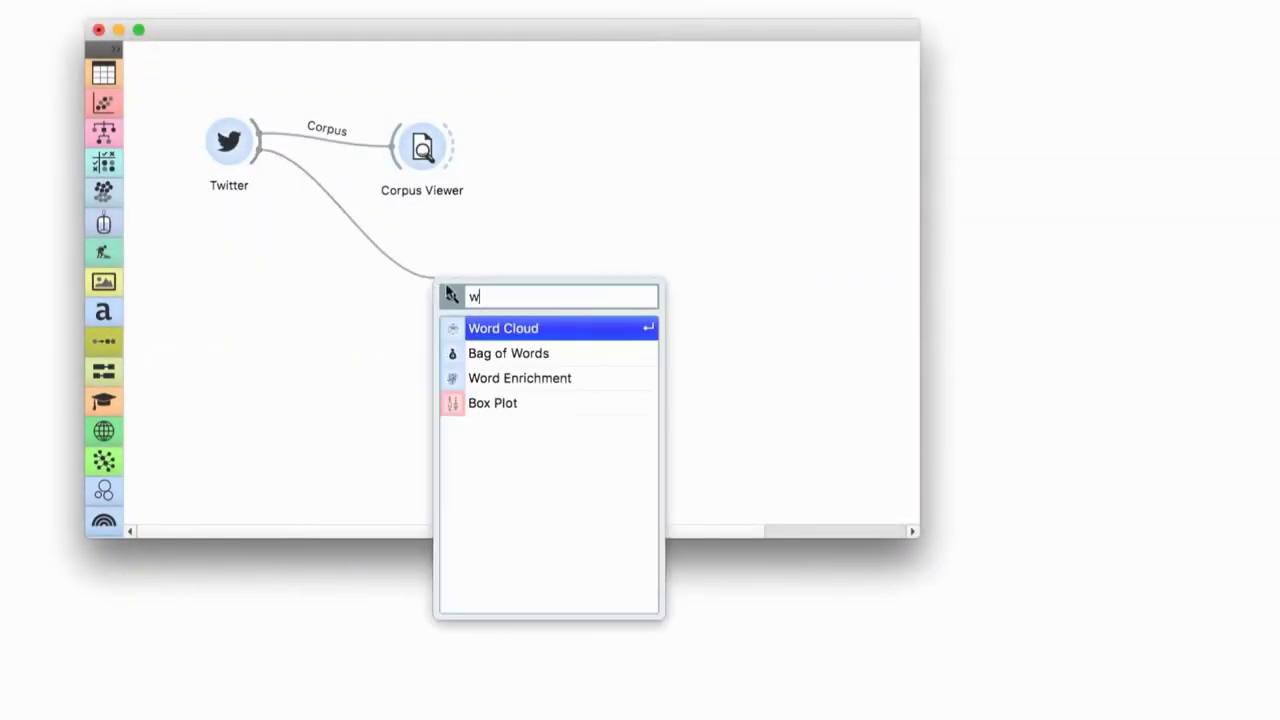
{"action": "left_click", "coordinate": [513, 334]}
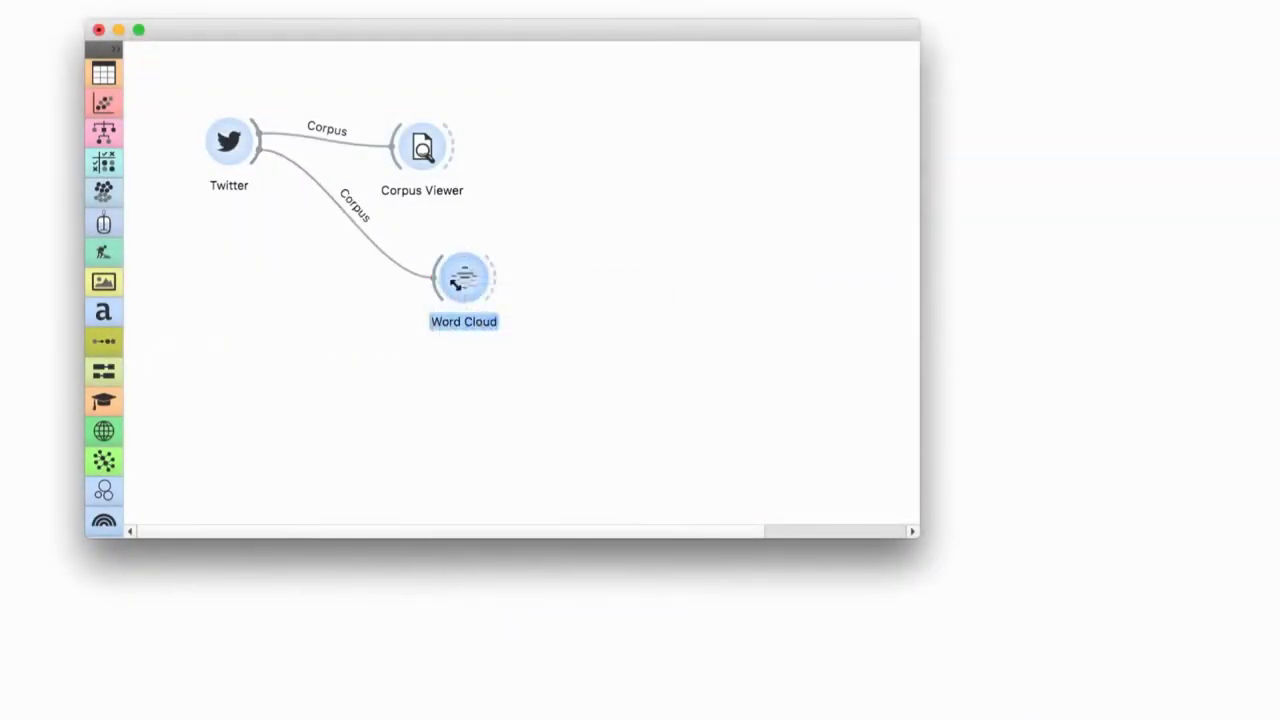
{"action": "double_click", "coordinate": [460, 280]}
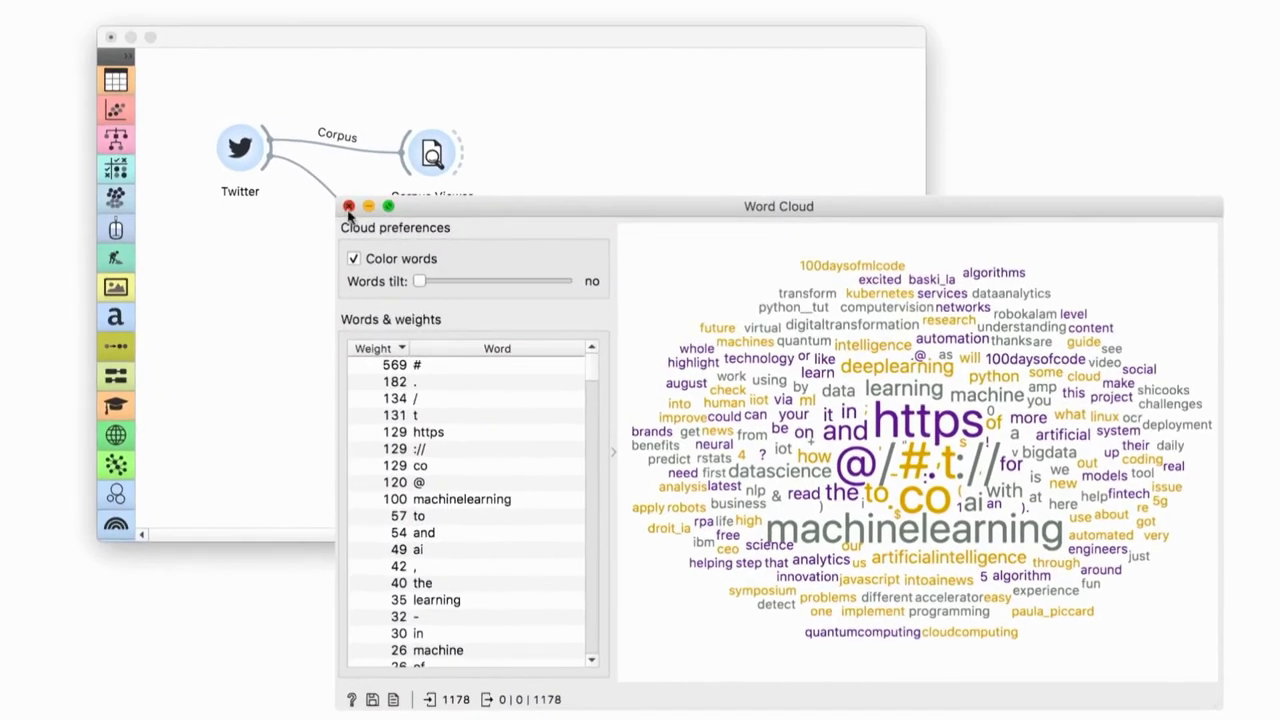
{"action": "left_click", "coordinate": [348, 207]}
- Insert Preprocess Text into the Twitter–Word Cloud link and open its settings
{"action": "right_click", "coordinate": [347, 211]}
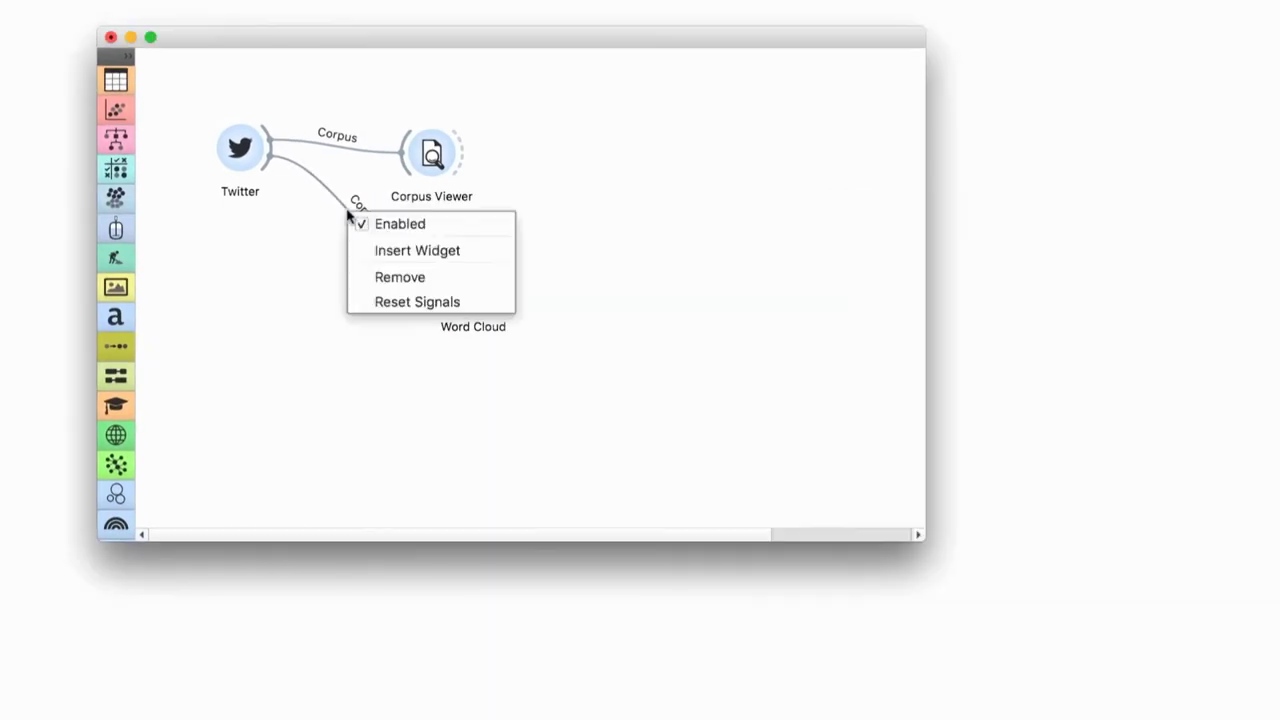
{"action": "left_click", "coordinate": [359, 245]}
{"action": "type", "text": "pre"}
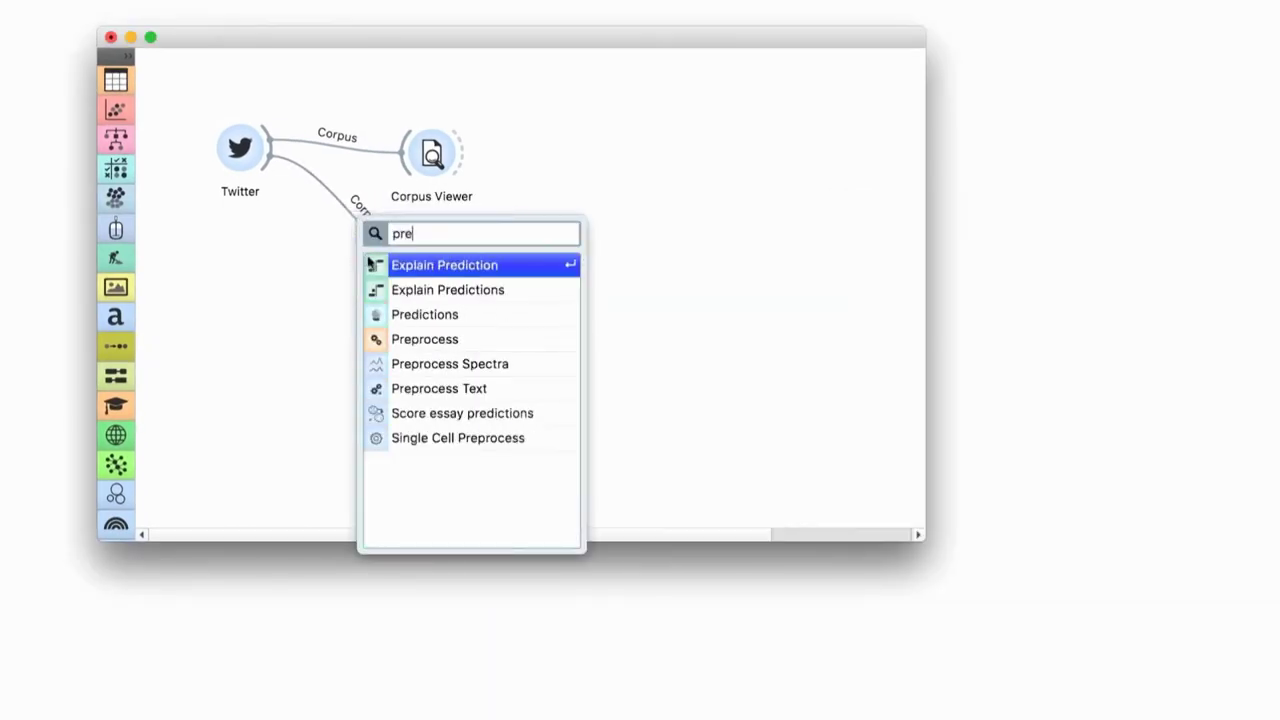
{"action": "left_click", "coordinate": [435, 388]}
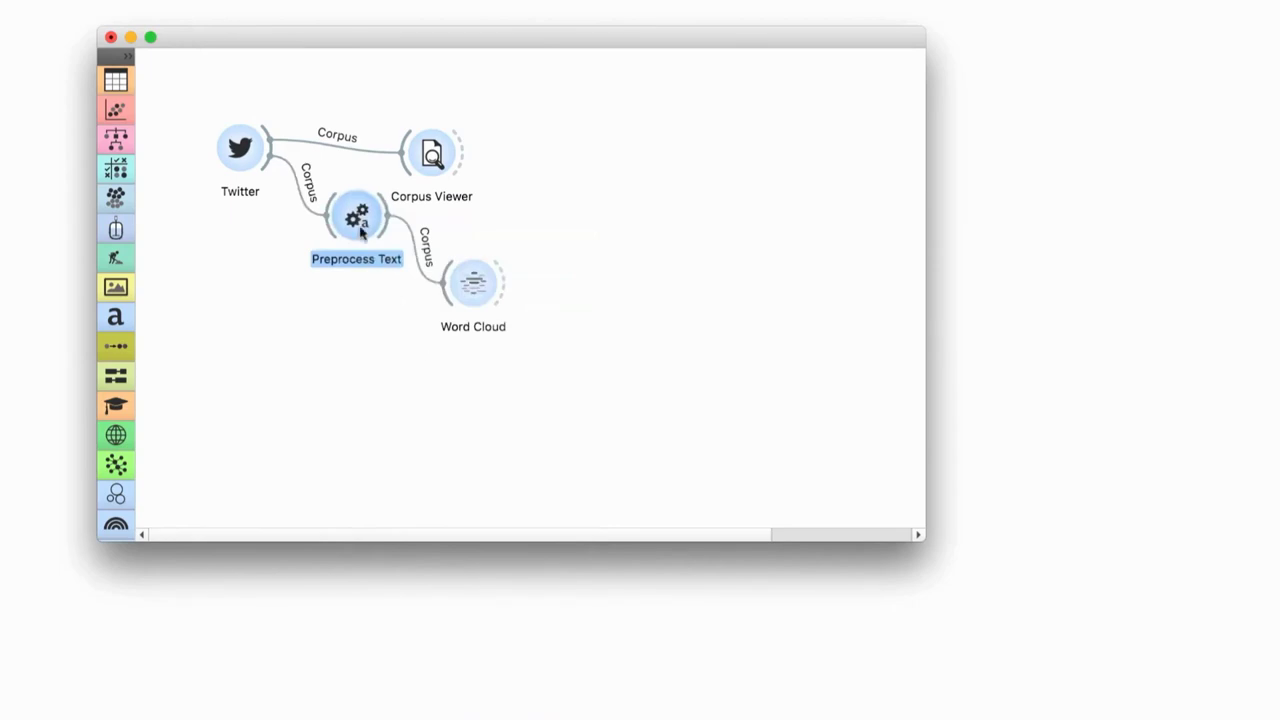
{"action": "double_click", "coordinate": [362, 236]}
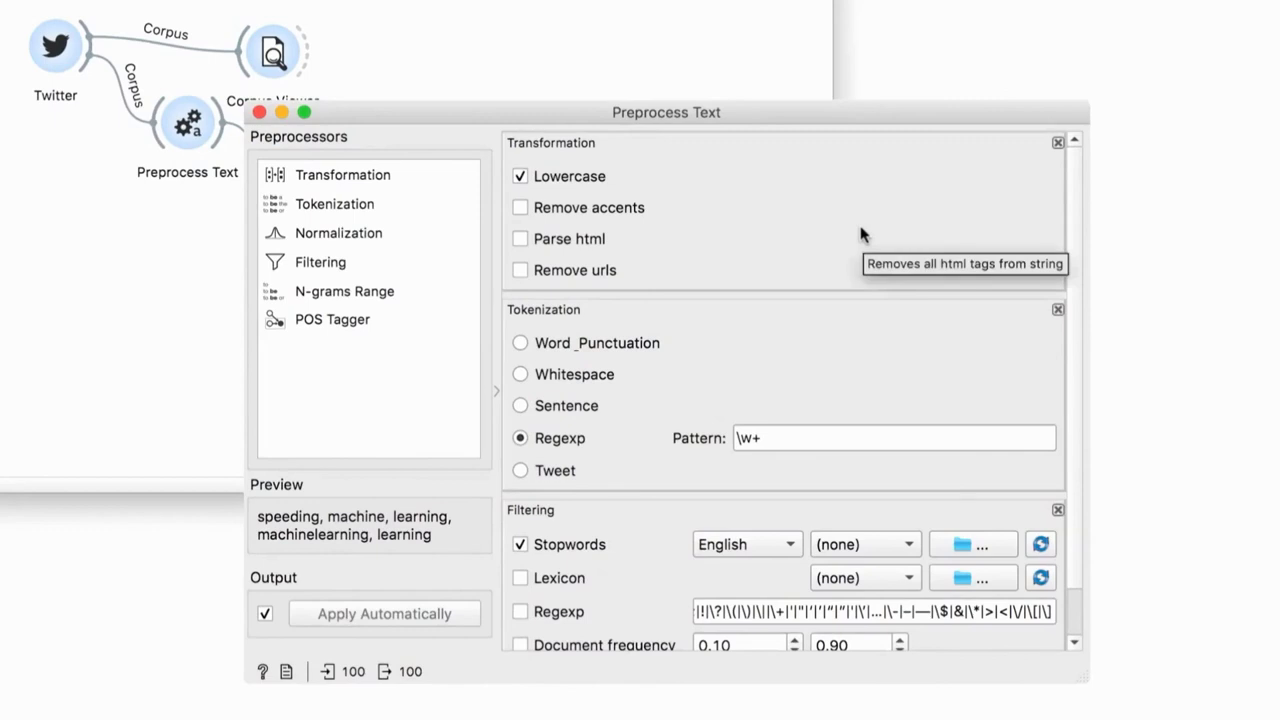
- Enable Remove urls, Tweet tokenization and Regexp filtering in Preprocess Text
{"action": "left_click", "coordinate": [520, 271]}
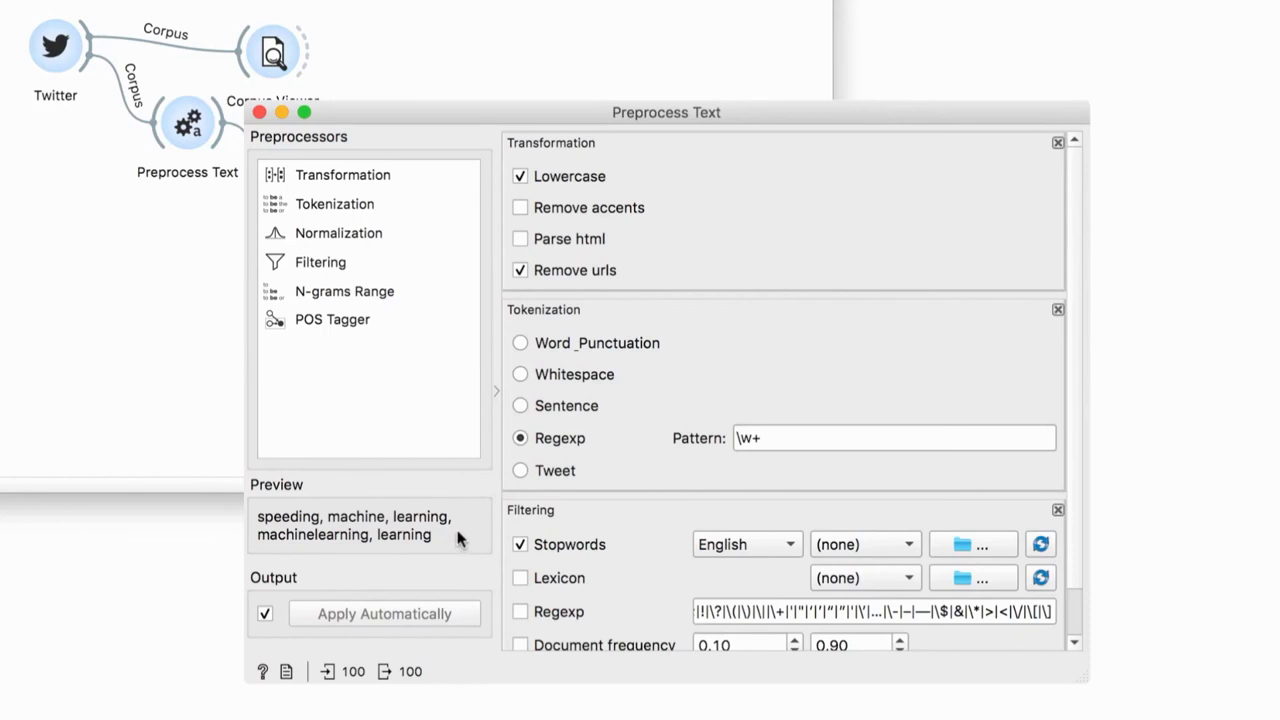
{"action": "left_click", "coordinate": [520, 471]}
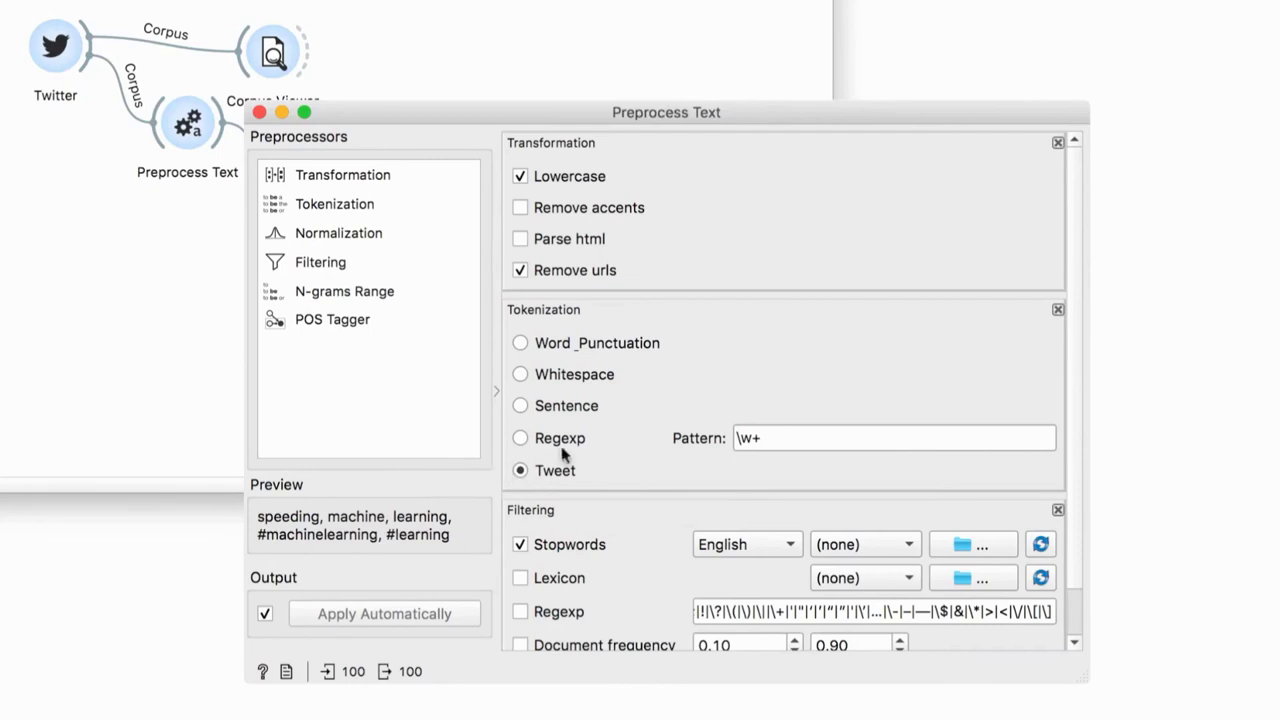
{"action": "scroll", "coordinate": [564, 452], "scroll_direction": "down", "scroll_amount": 2}
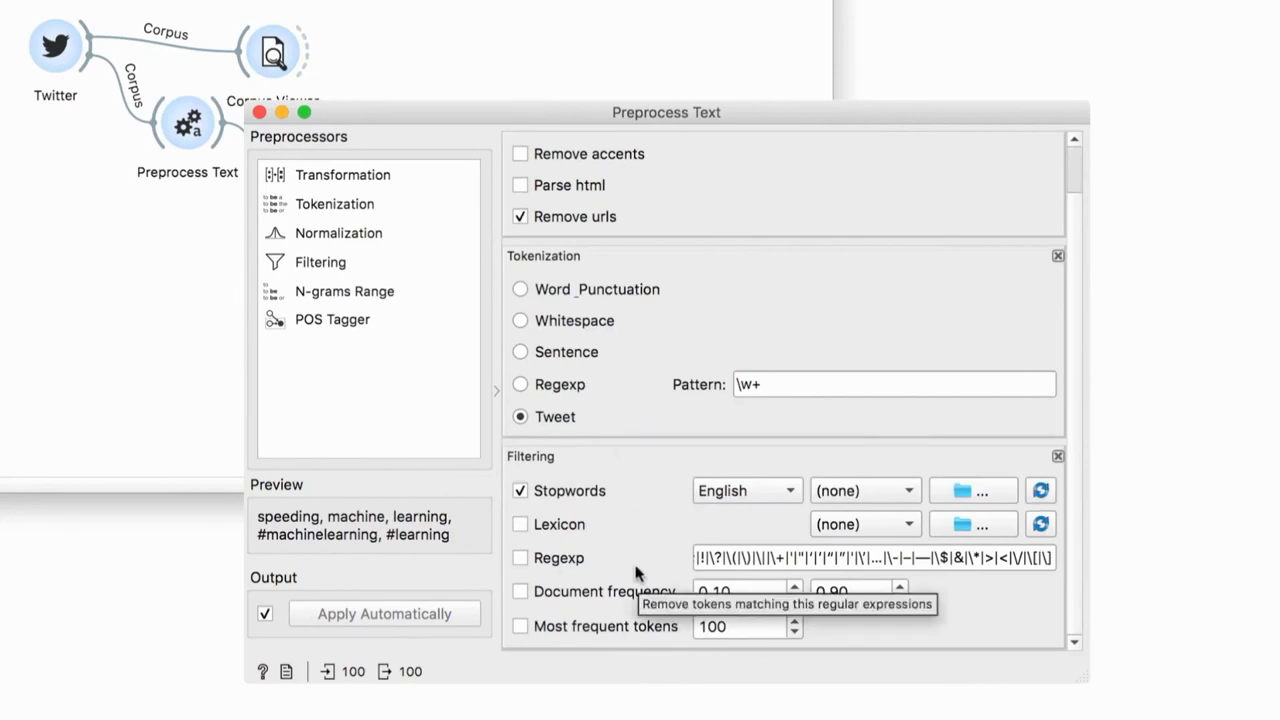
{"action": "left_click", "coordinate": [520, 558]}
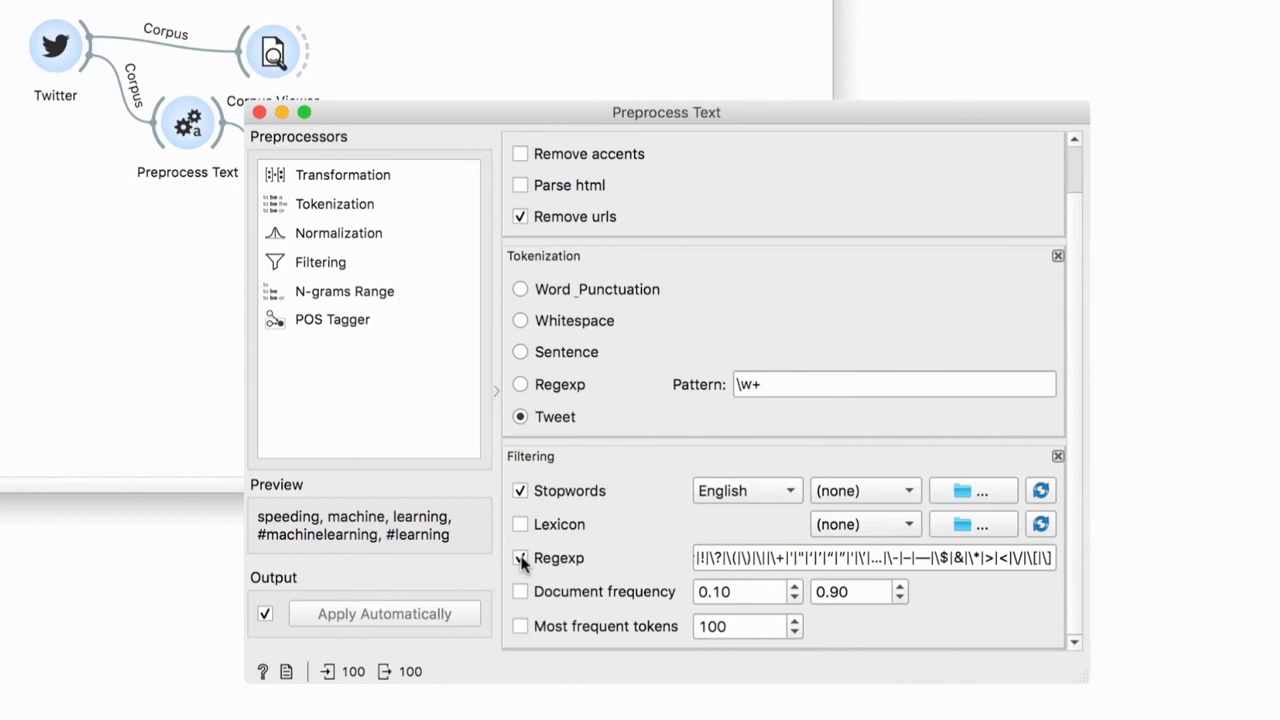
{"action": "left_click", "coordinate": [259, 112]}
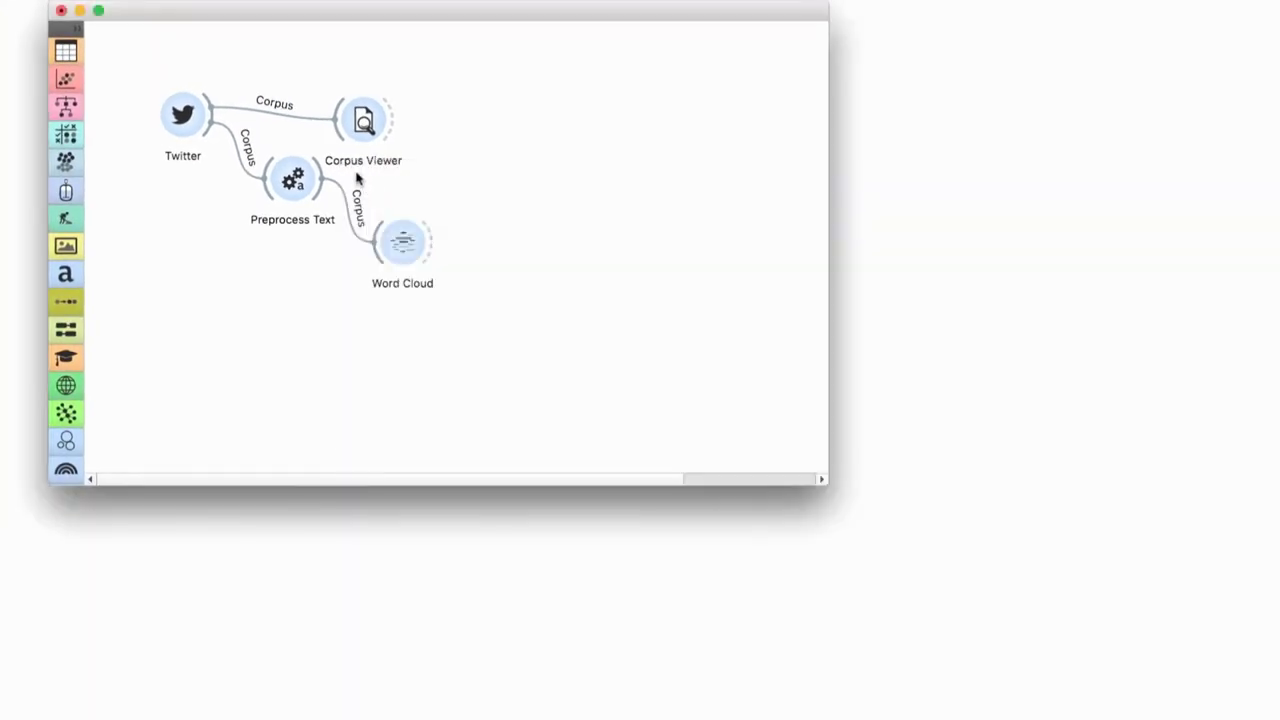
- Inspect the hashtag-rich Word Cloud, then start a new link from Preprocess Text
{"action": "double_click", "coordinate": [402, 242]}
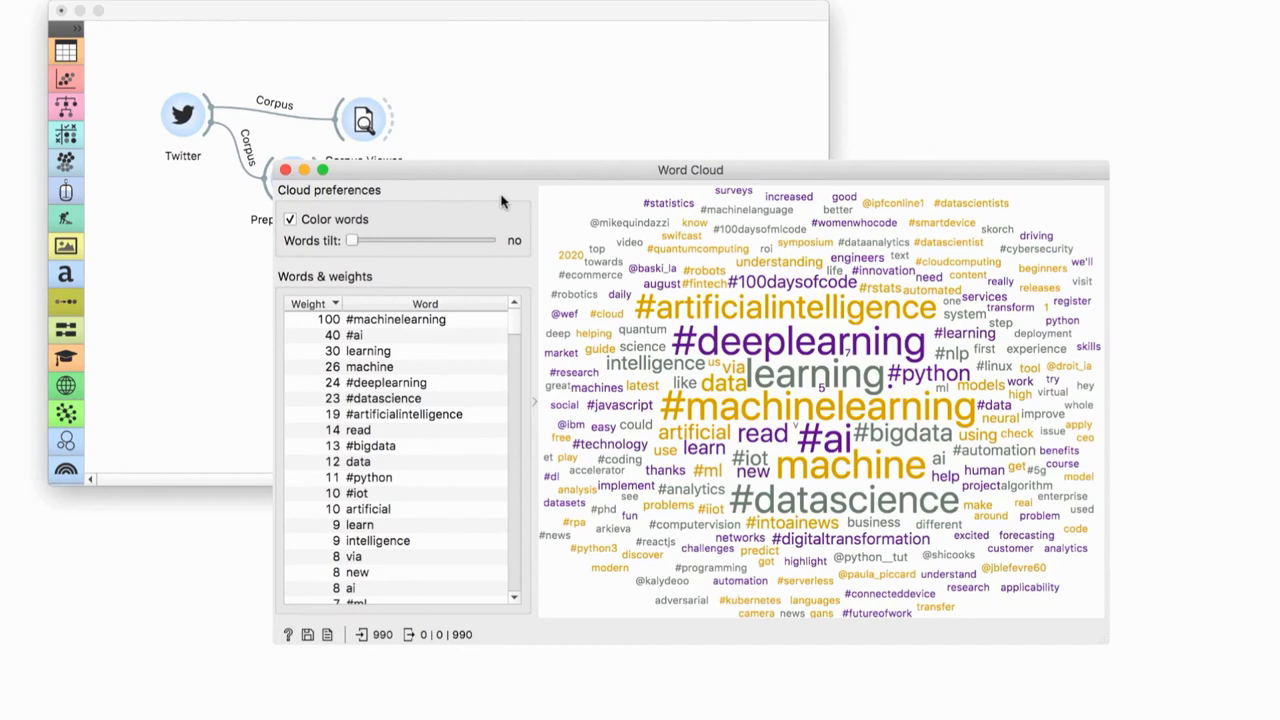
{"action": "left_click", "coordinate": [285, 170]}
{"action": "left_click_drag", "start_coordinate": [290, 183], "coordinate": [370, 386]}
- Add Topic Modelling after Preprocess Text, set it to Latent Dirichlet Allocation, and drag out a new link
{"action": "type", "text": "to"}
{"action": "left_click", "coordinate": [418, 427]}
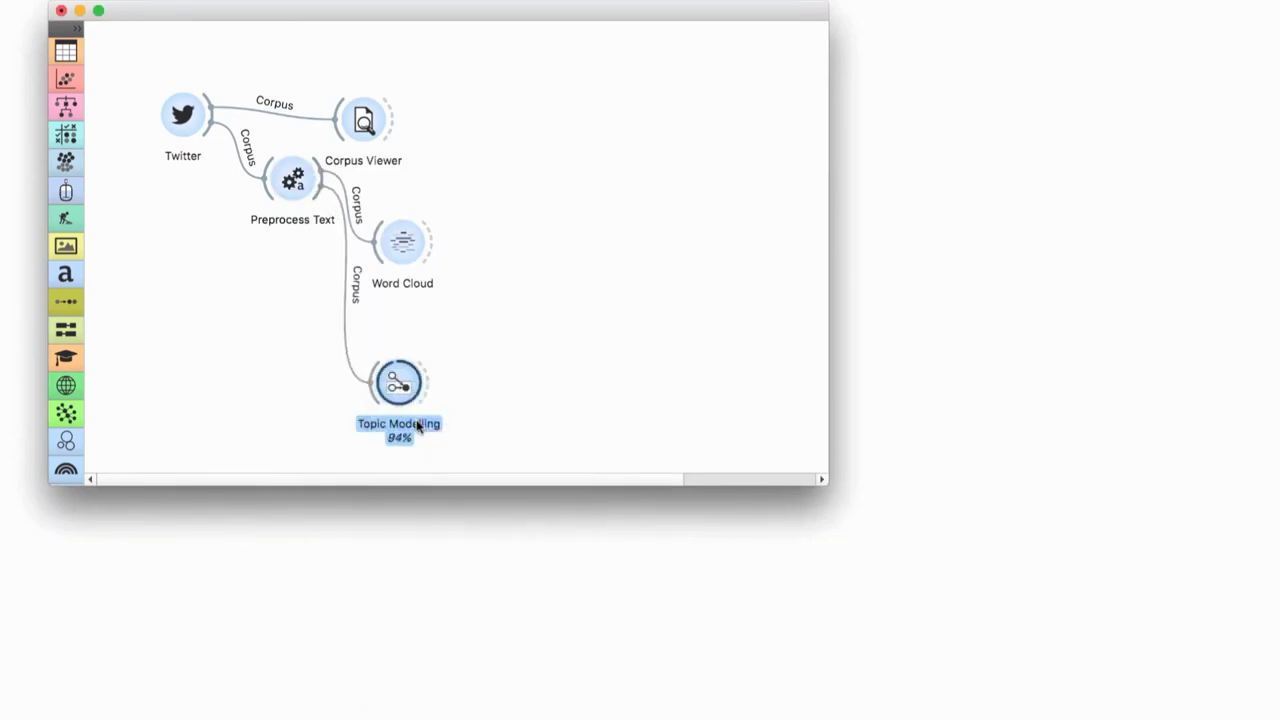
{"action": "double_click", "coordinate": [418, 427]}
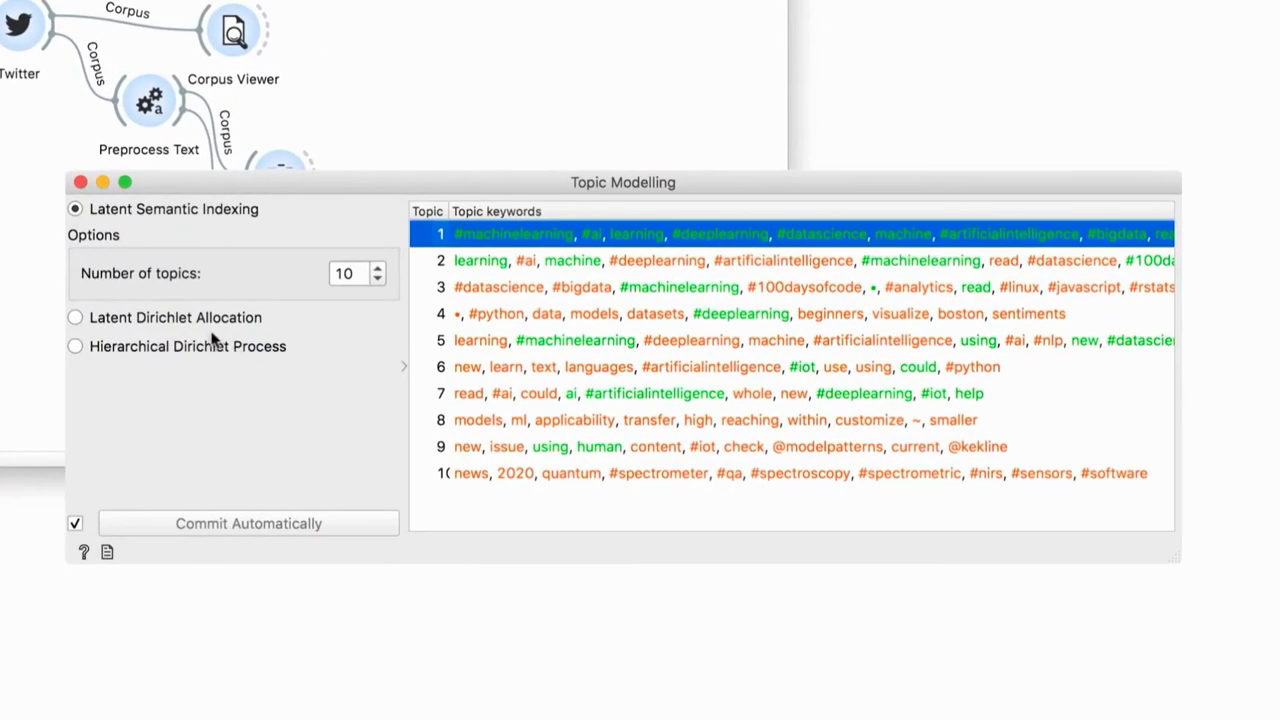
{"action": "left_click", "coordinate": [176, 319]}
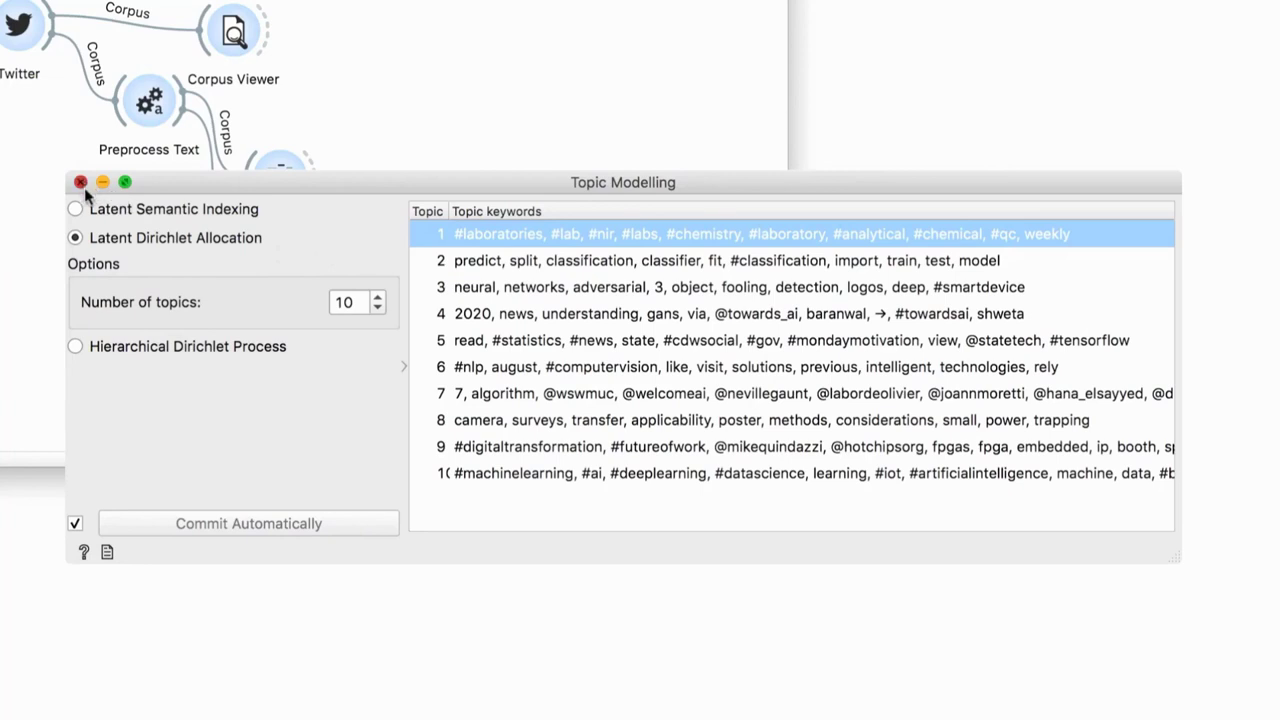
{"action": "left_click", "coordinate": [80, 182]}
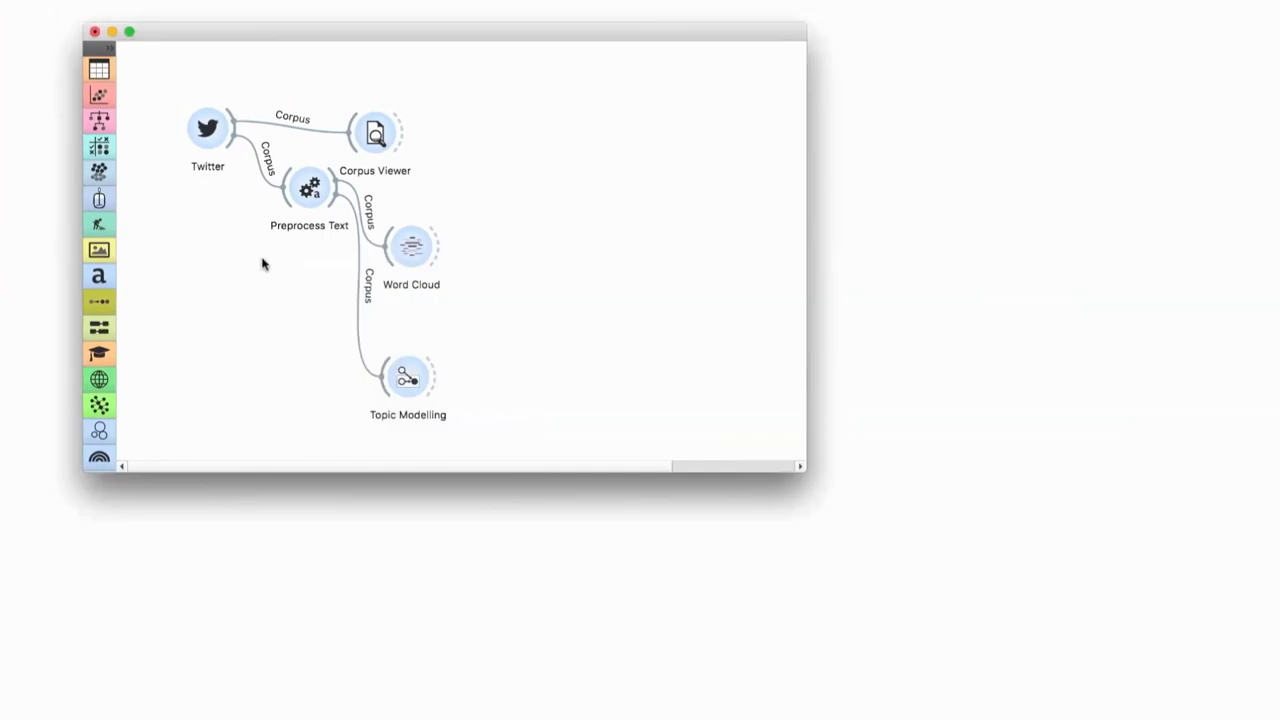
{"action": "left_click_drag", "start_coordinate": [432, 377], "coordinate": [533, 362]}
- Connect a Heat Map to the topic Corpus output and cluster its rows with optimal ordering
{"action": "left_click", "coordinate": [590, 410]}
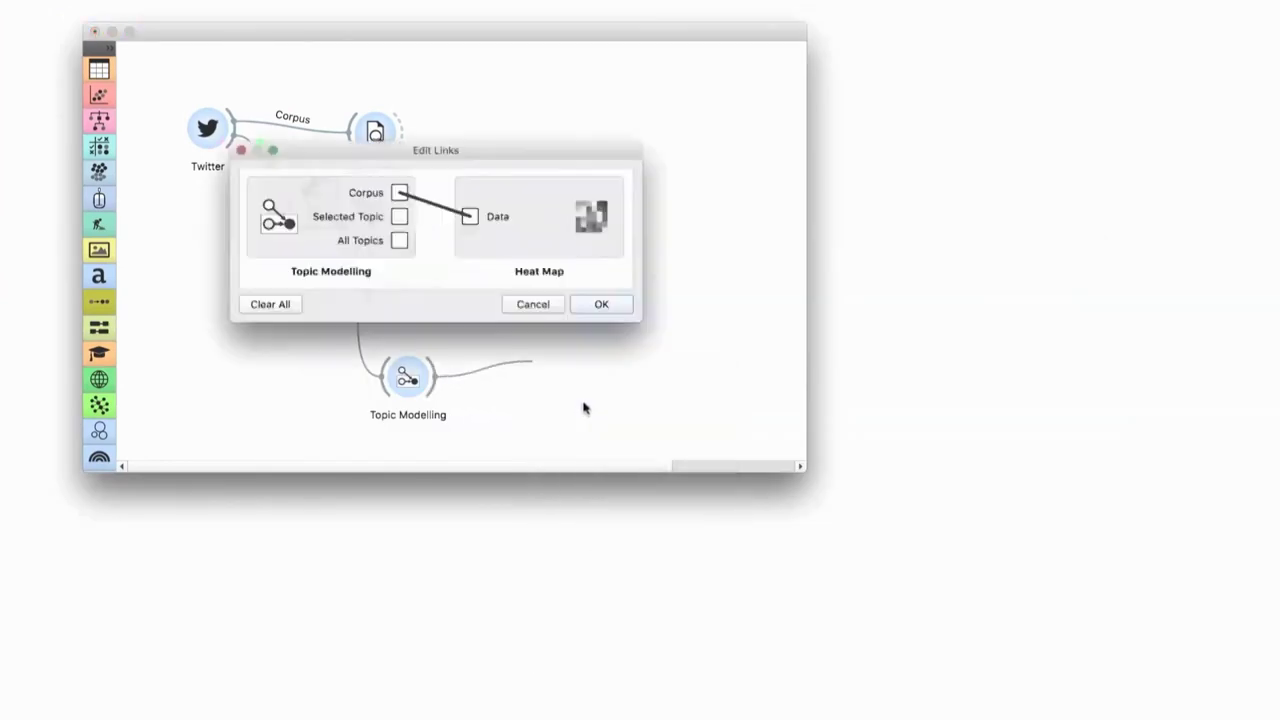
{"action": "left_click", "coordinate": [613, 311]}
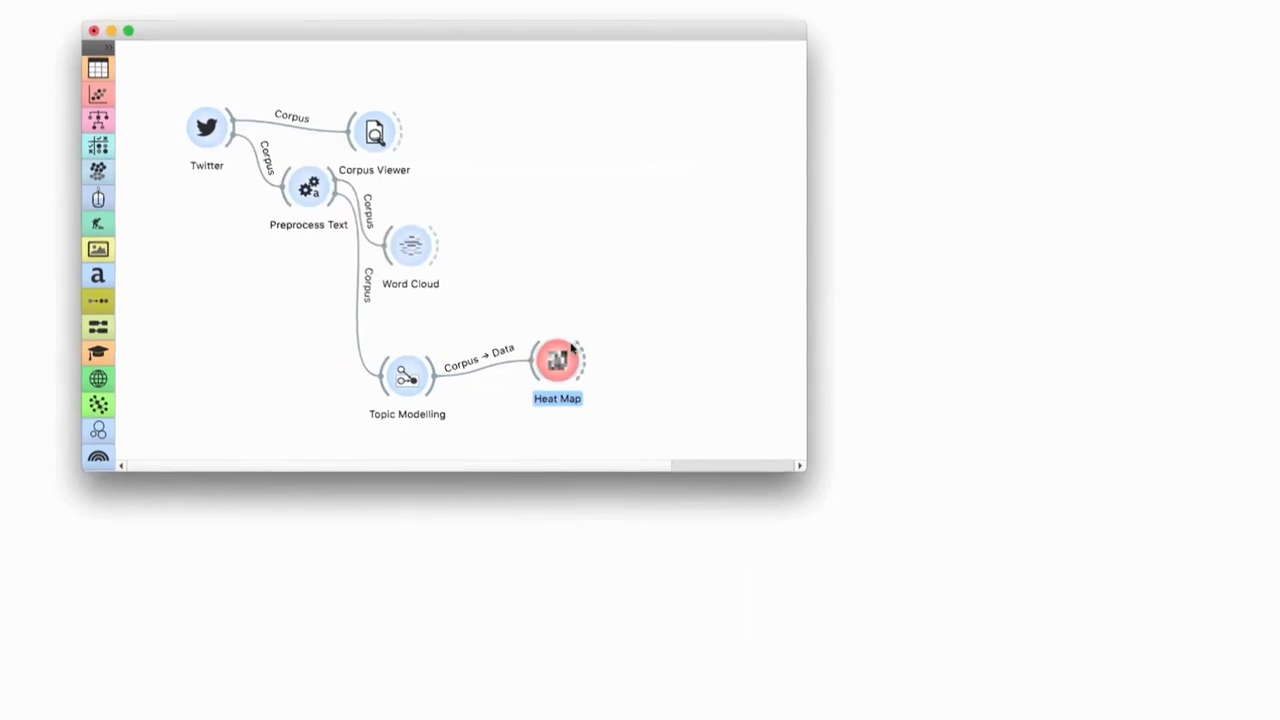
{"action": "double_click", "coordinate": [557, 356]}
{"action": "left_click", "coordinate": [388, 306]}
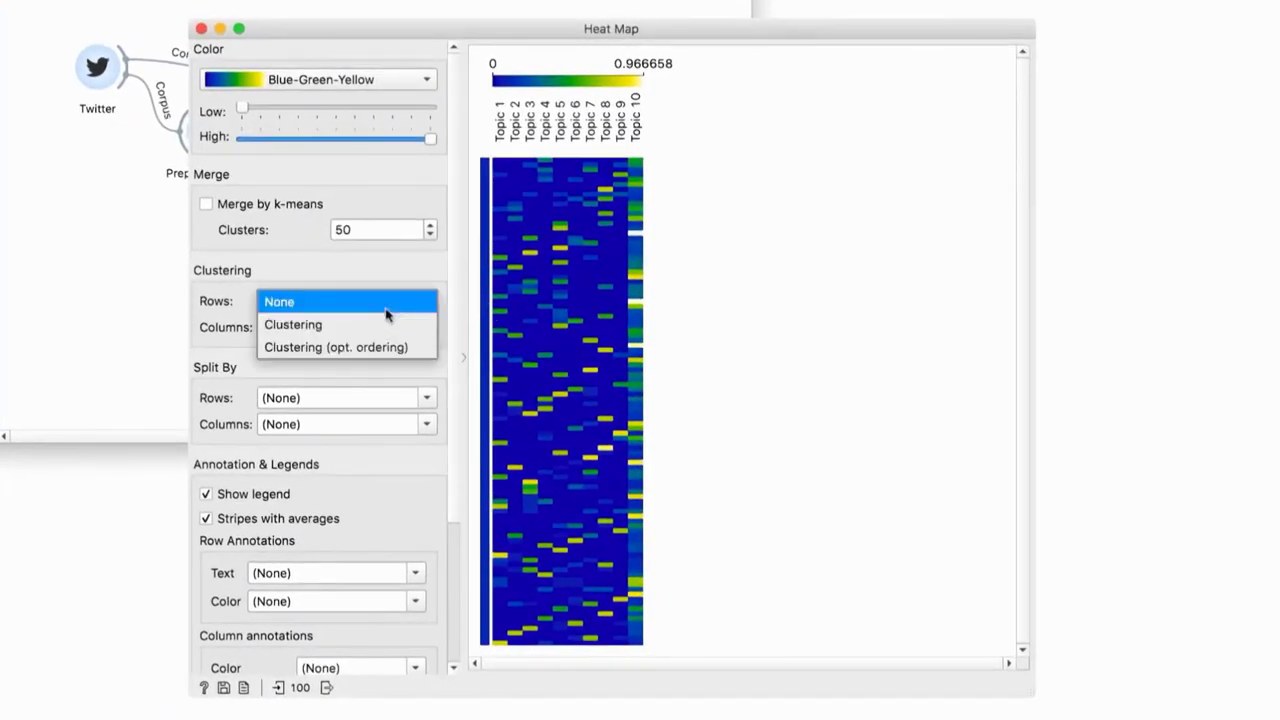
{"action": "left_click", "coordinate": [362, 347]}
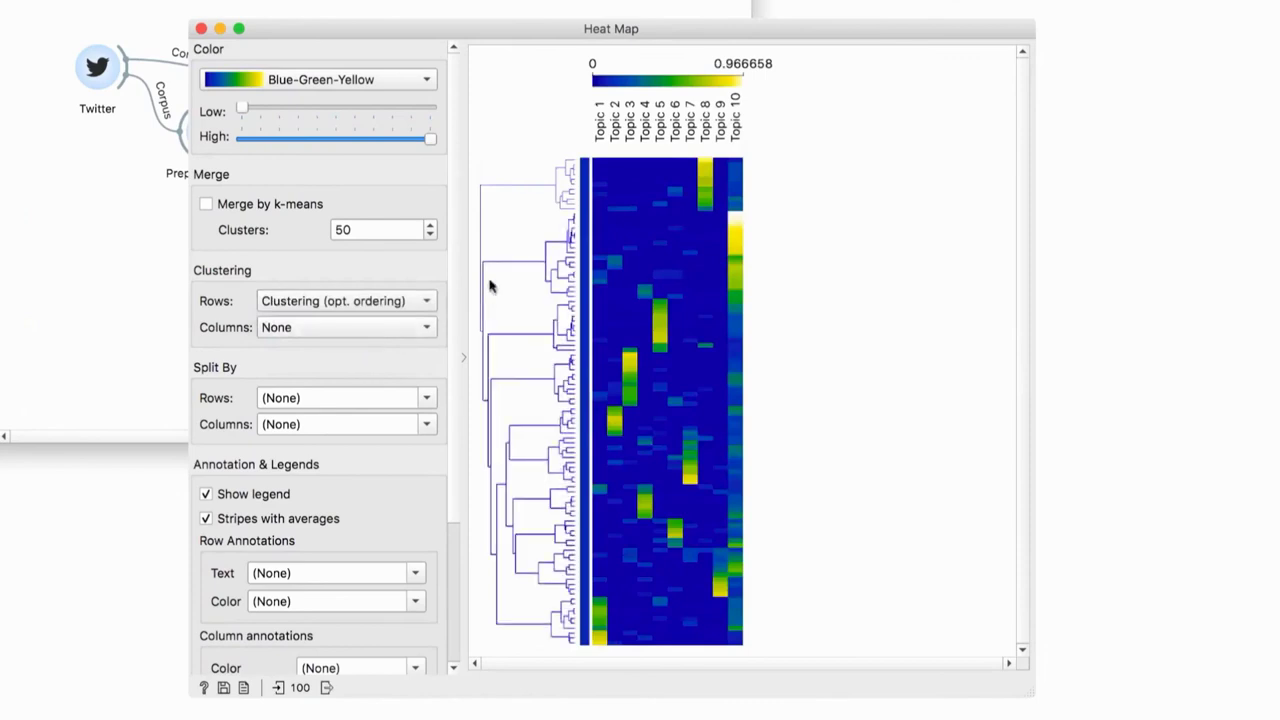
- Select the top heat map cluster and show its 11 tweets in a new Corpus Viewer
{"action": "left_click", "coordinate": [566, 177]}
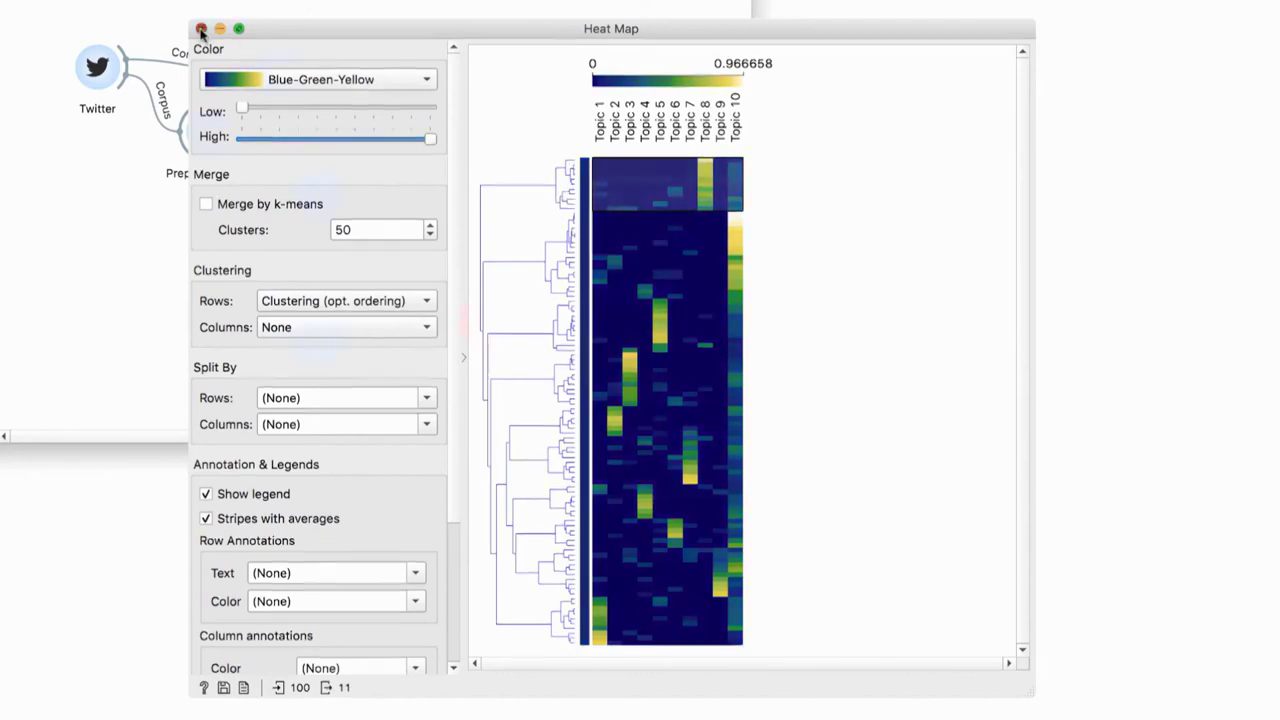
{"action": "left_click", "coordinate": [201, 29]}
{"action": "left_click_drag", "start_coordinate": [505, 310], "coordinate": [583, 272]}
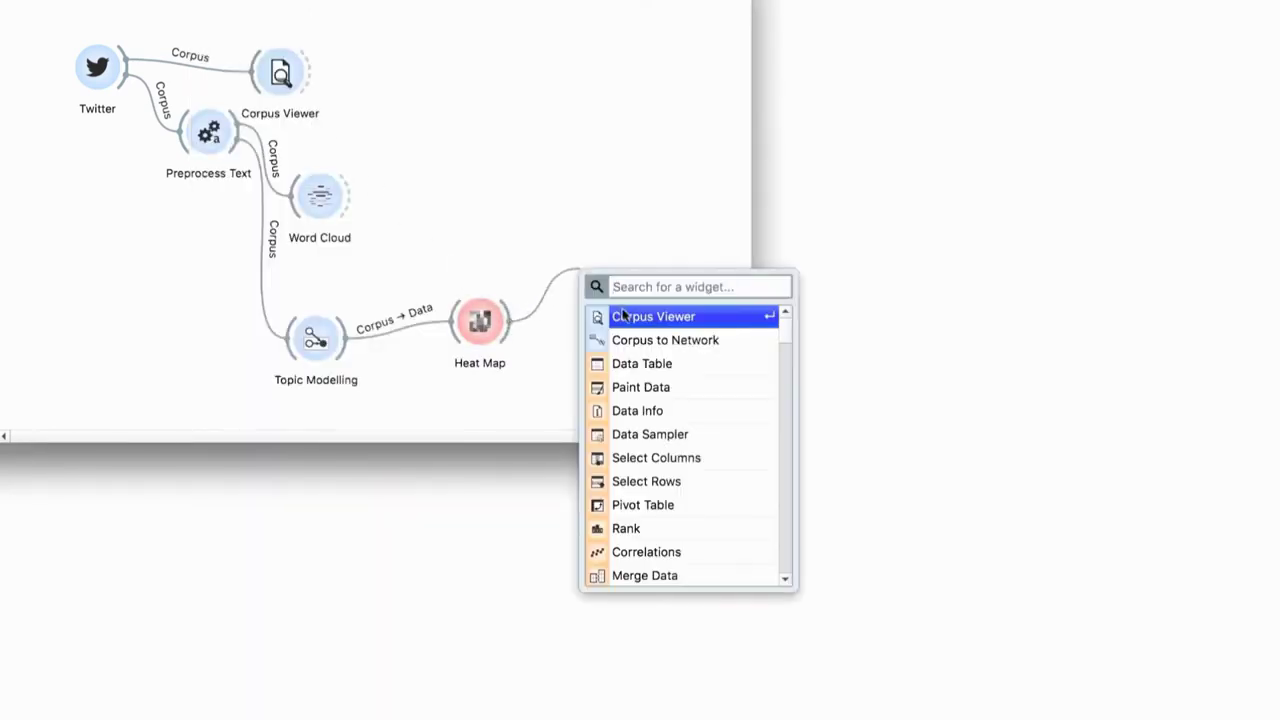
{"action": "left_click", "coordinate": [622, 314]}
{"action": "double_click", "coordinate": [612, 282]}
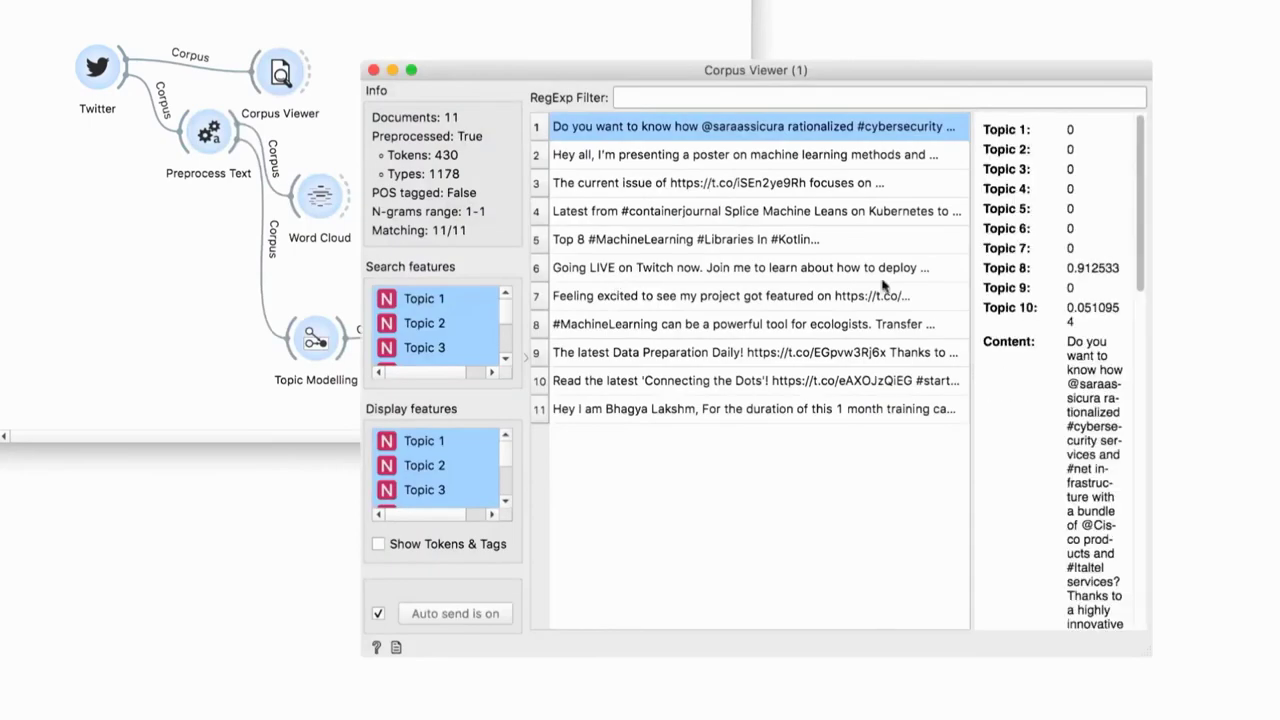
{"action": "left_click_drag", "start_coordinate": [970, 287], "coordinate": [744, 287]}
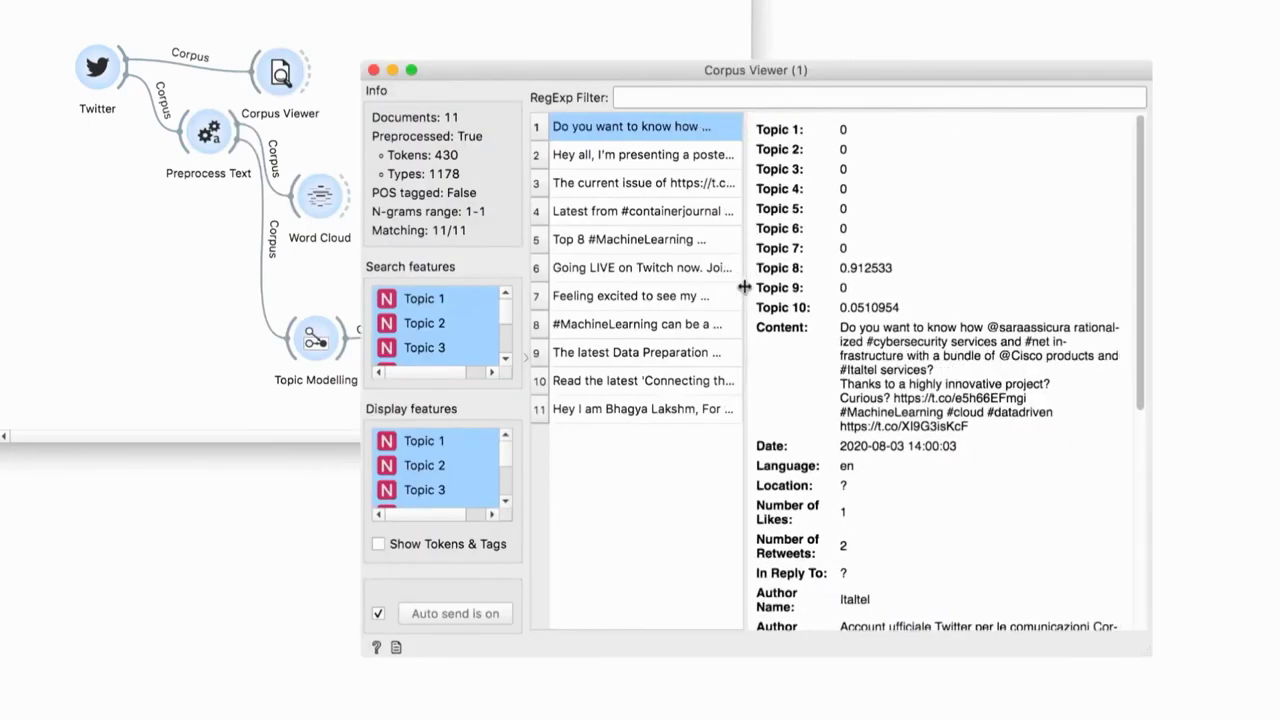